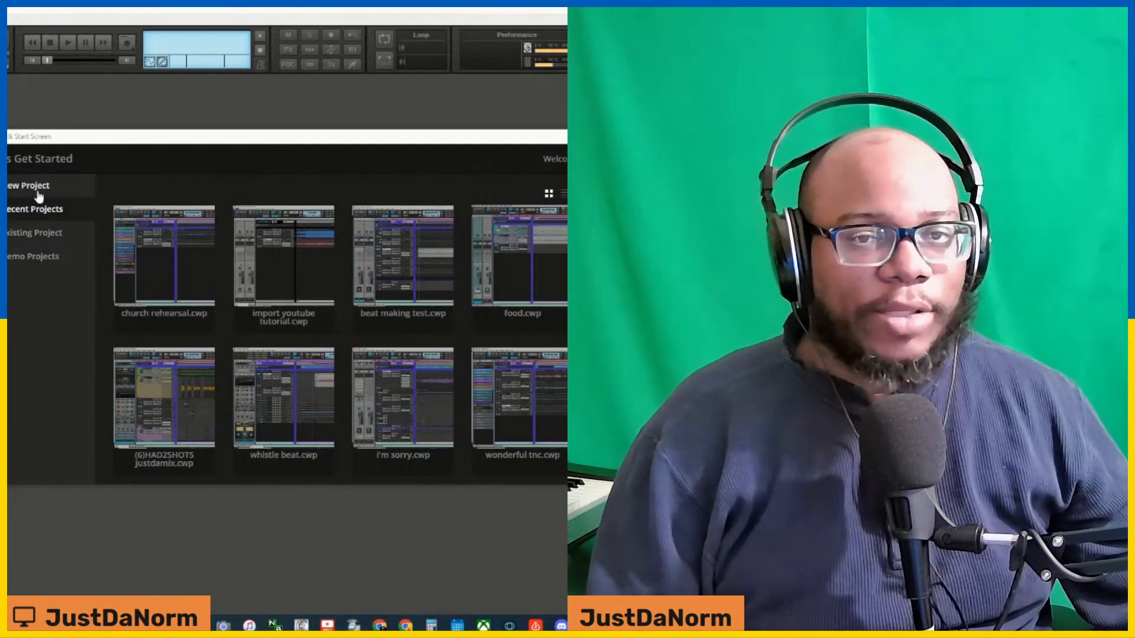
Create a new project from the Empty Project template and let the connected Impact LX25+ MIDI device be added
click(37, 193)
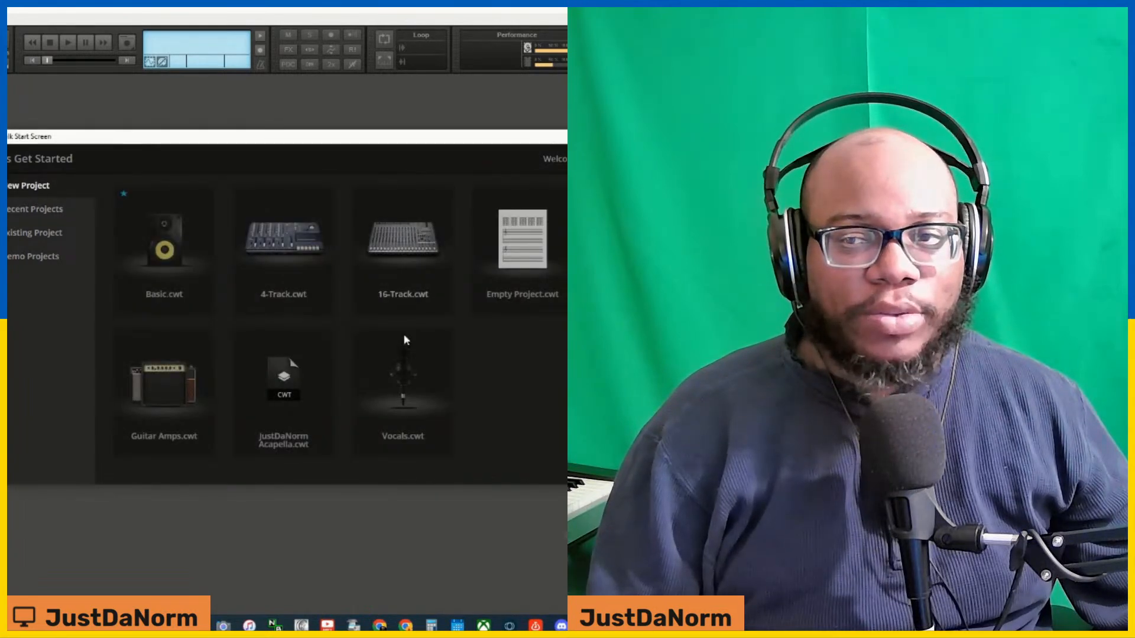
click(522, 239)
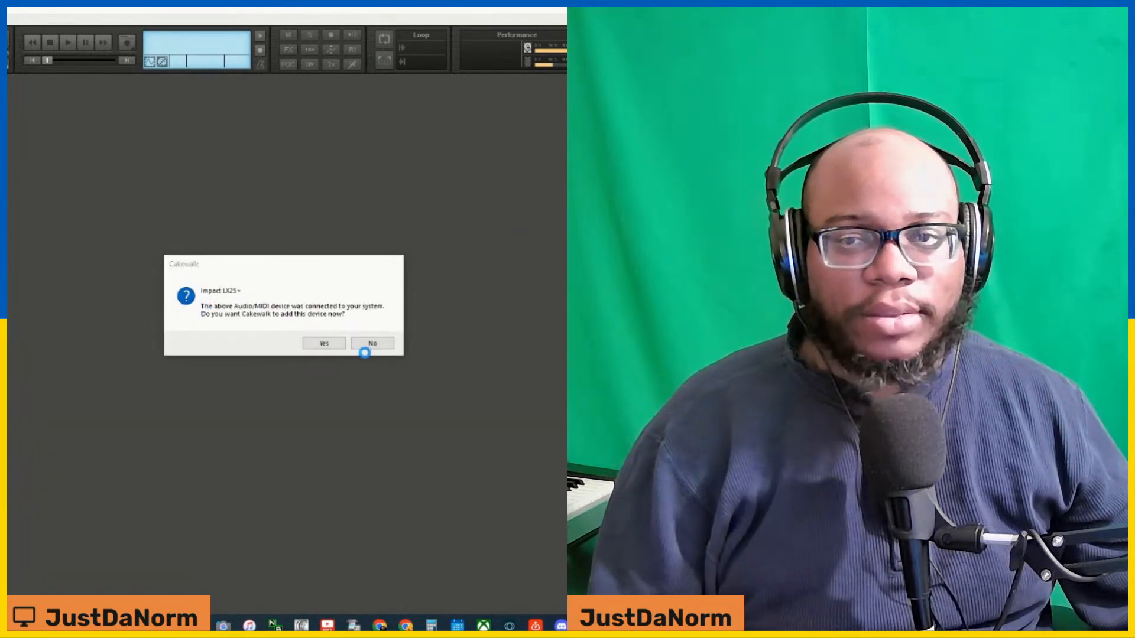
click(324, 343)
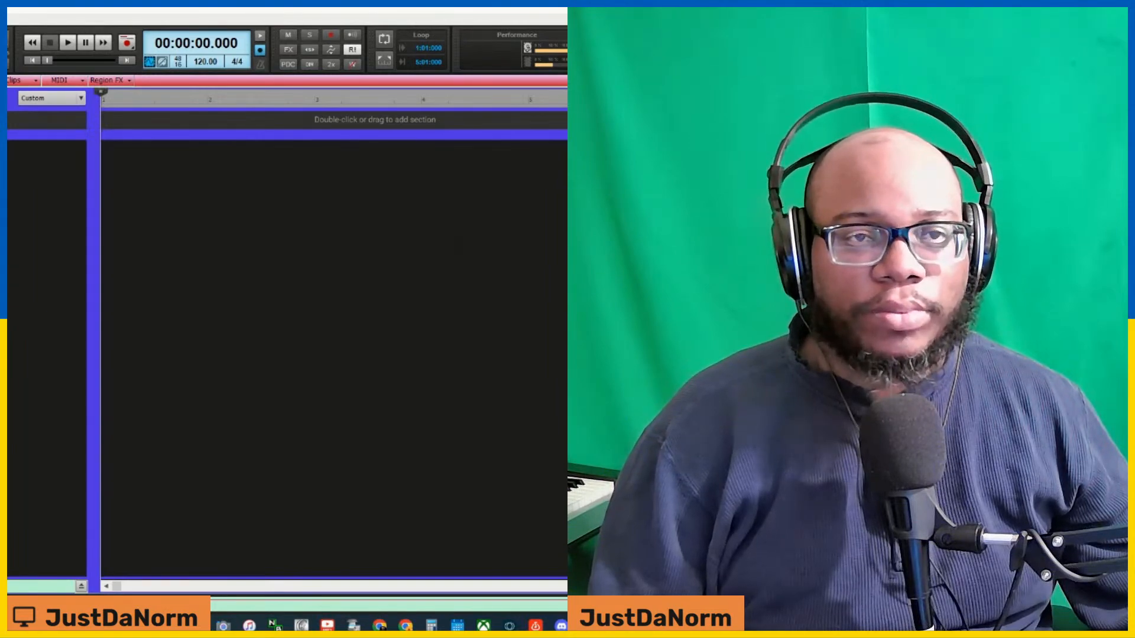
Review the preferences for audio devices, driver settings, audio playback and recording, and MIDI input and output devices
key(p)
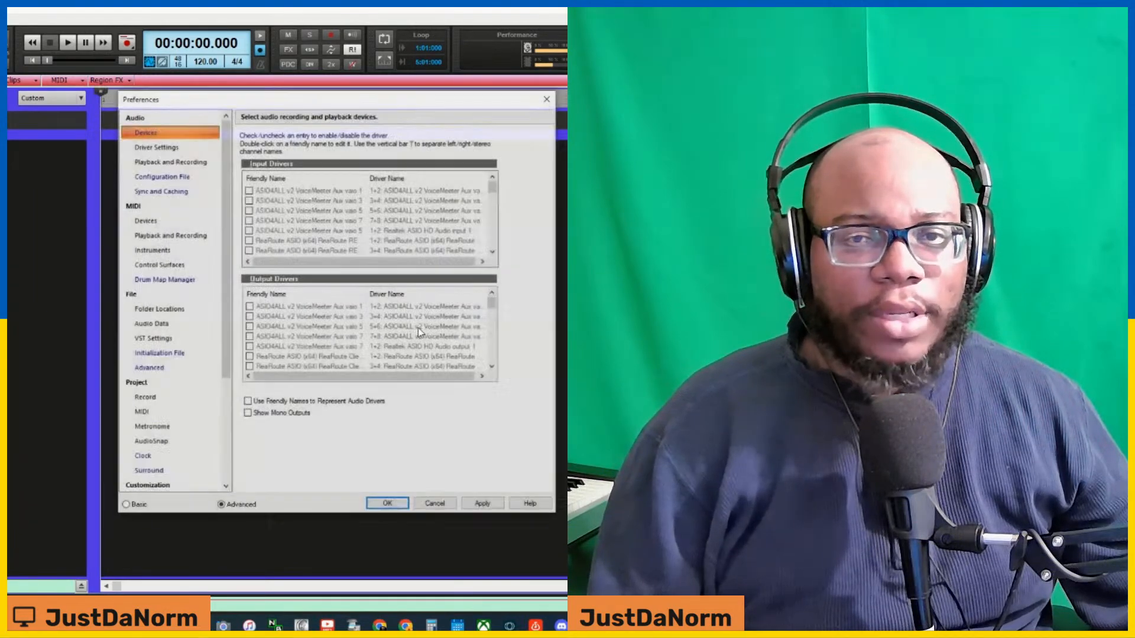
click(169, 222)
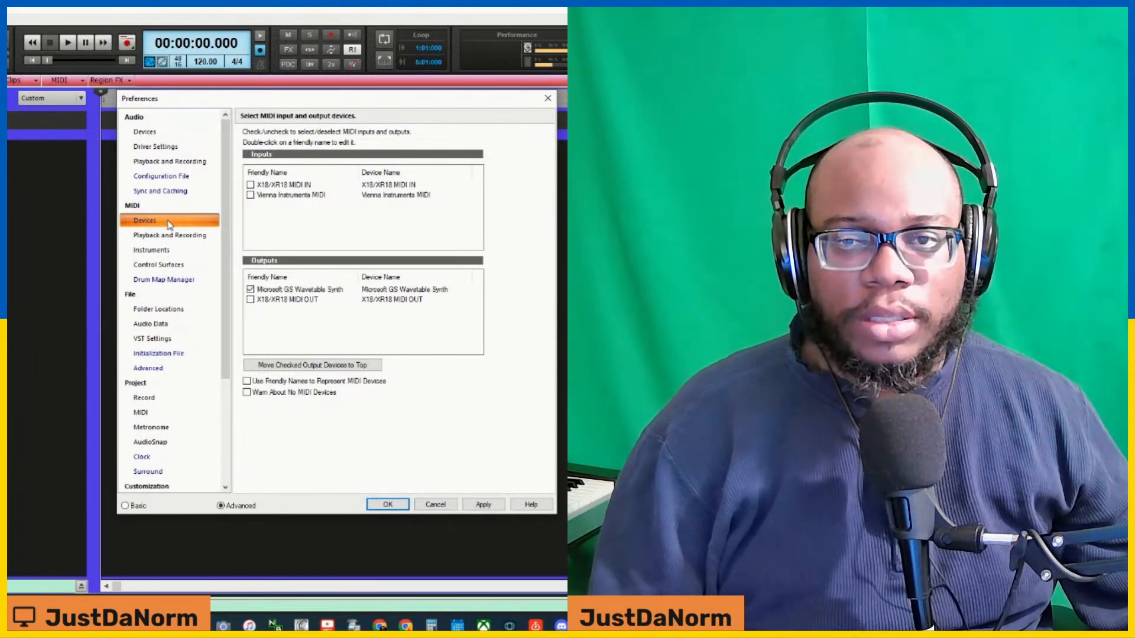
click(144, 133)
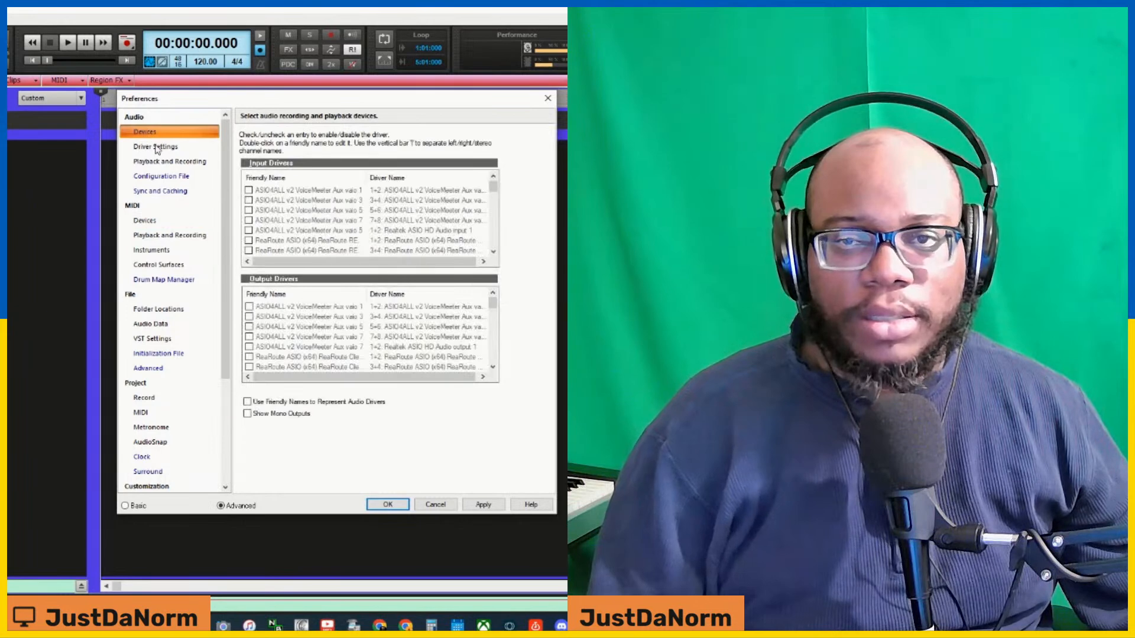
click(156, 149)
click(162, 163)
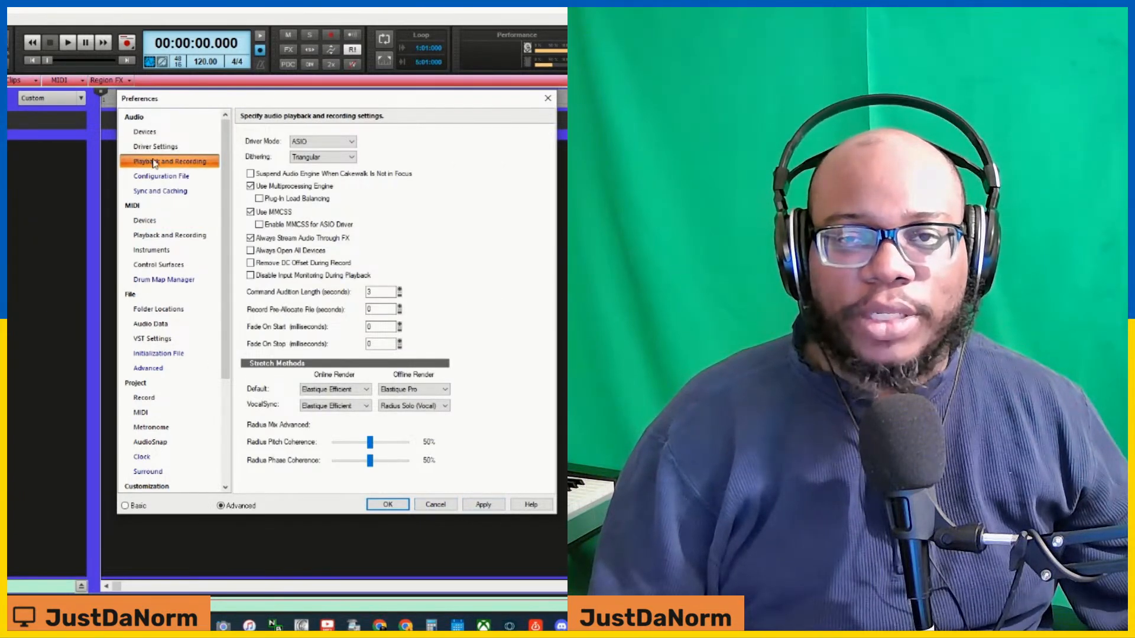
click(177, 220)
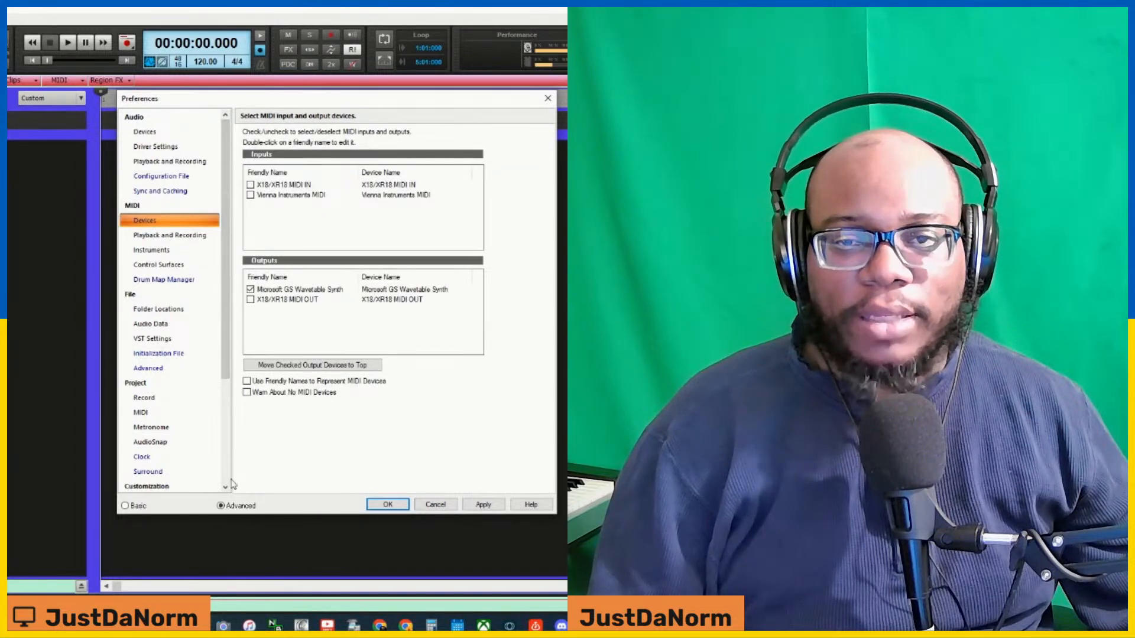
click(472, 505)
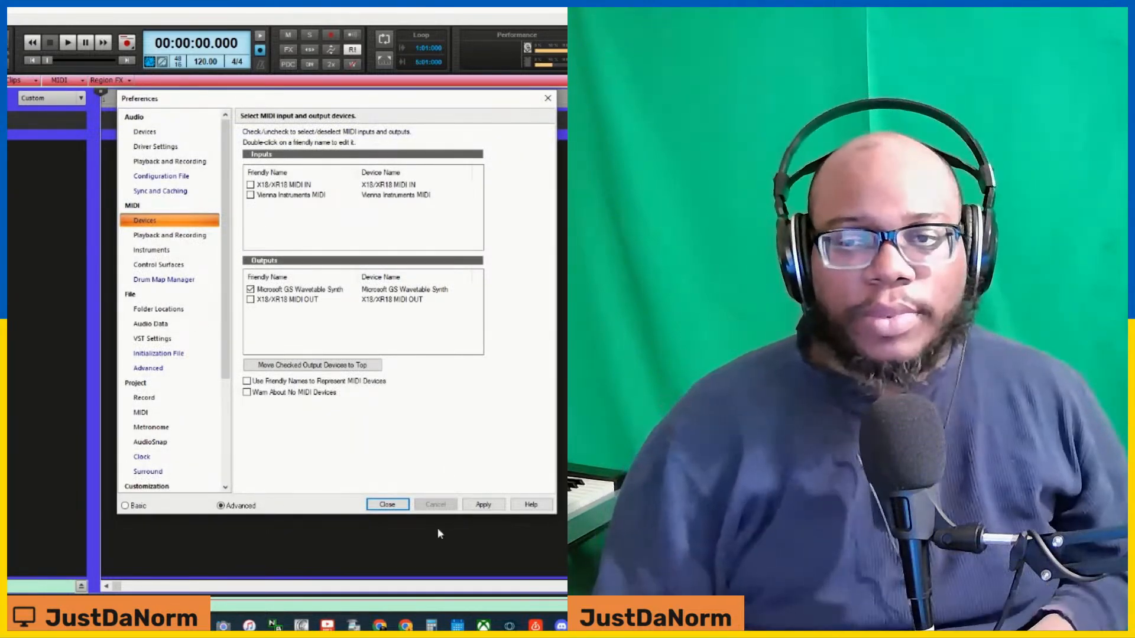
click(388, 504)
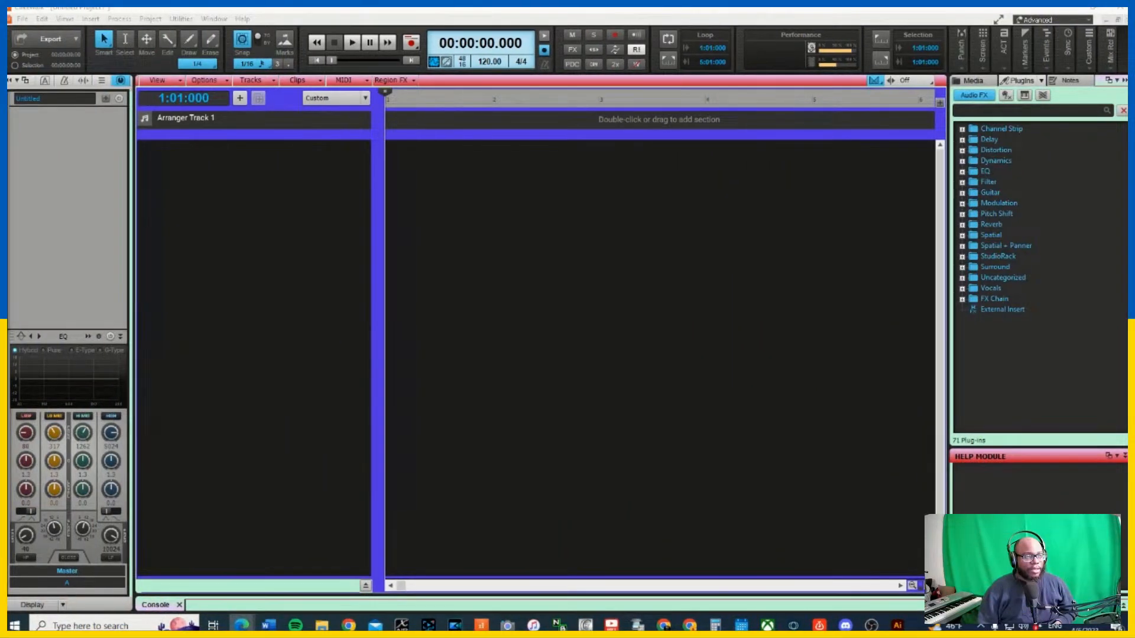
Examine the import options for audio CD tracks without importing anything
click(24, 20)
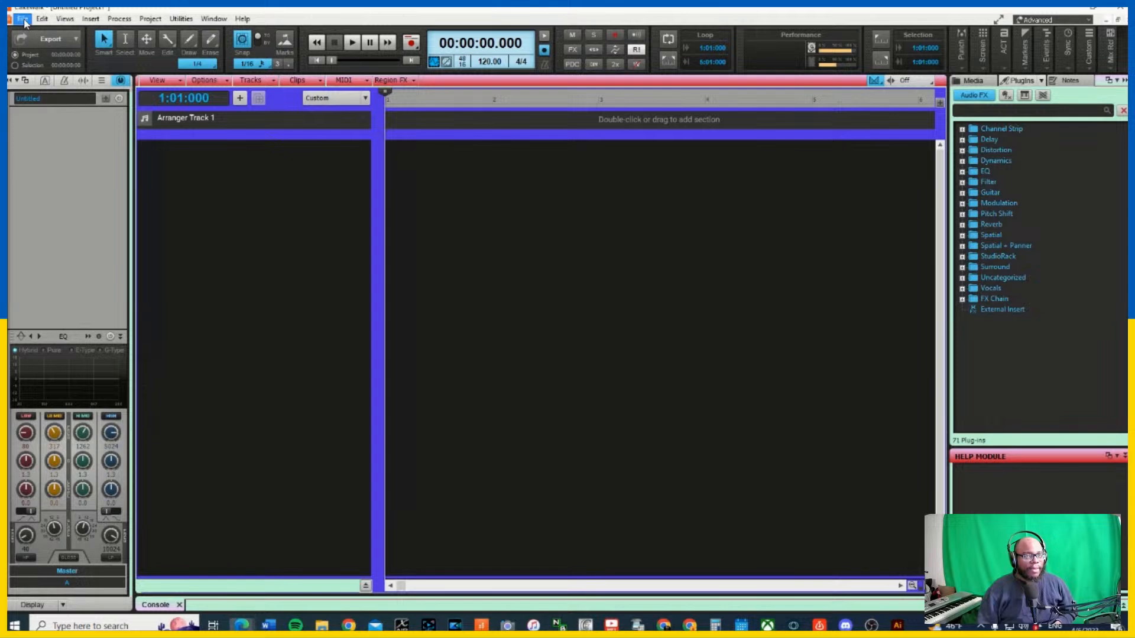
click(24, 20)
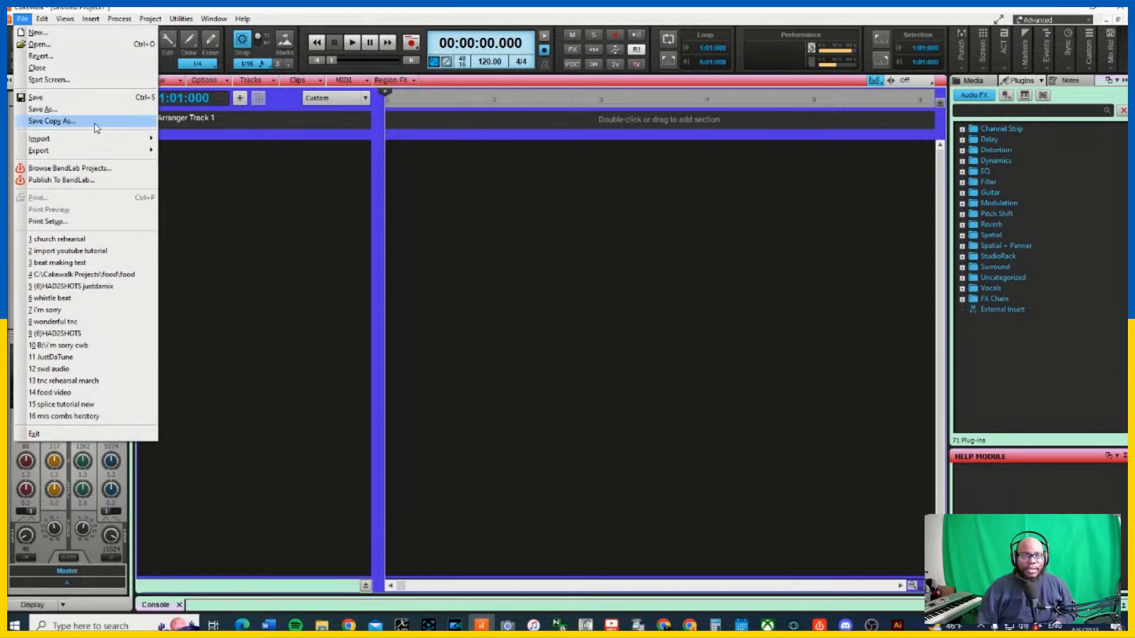
mouse_move(61, 145)
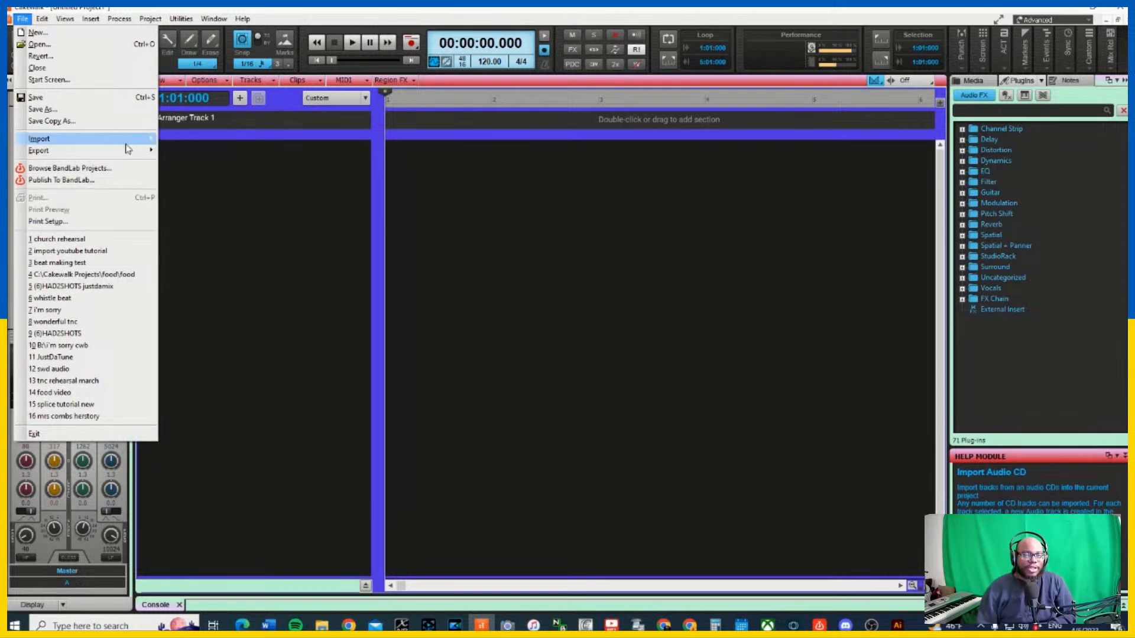
mouse_move(126, 149)
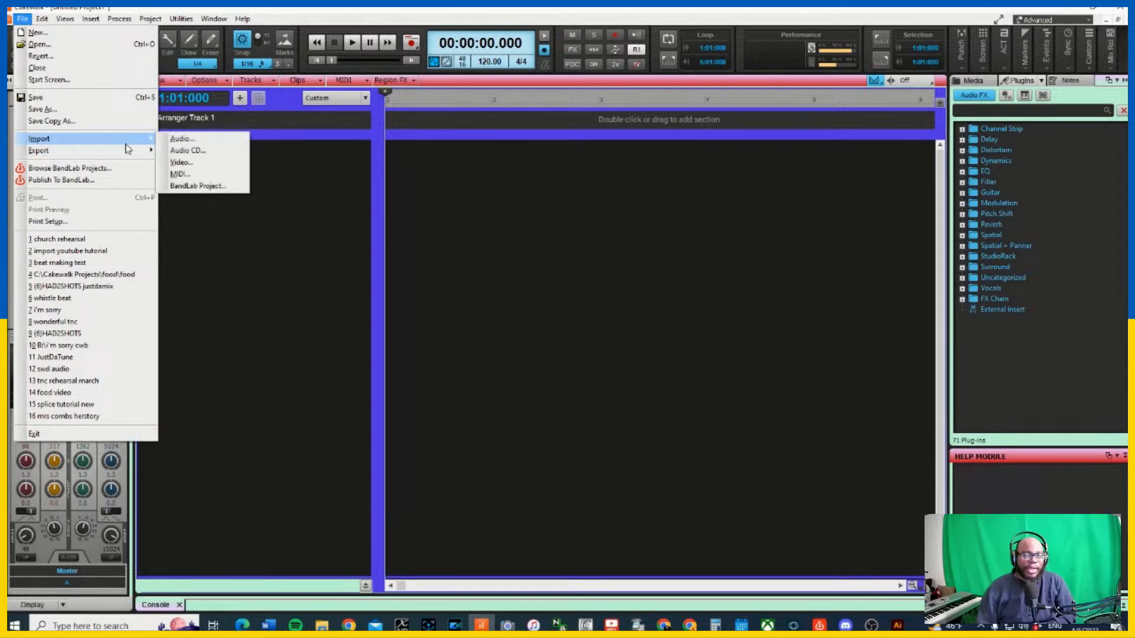
click(187, 151)
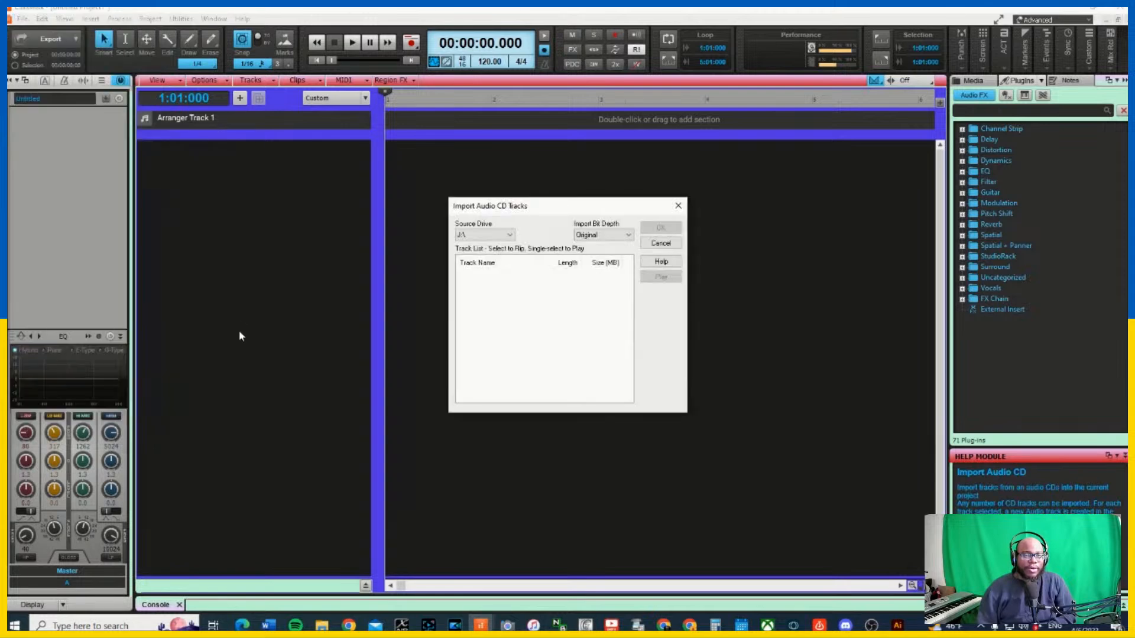
click(675, 248)
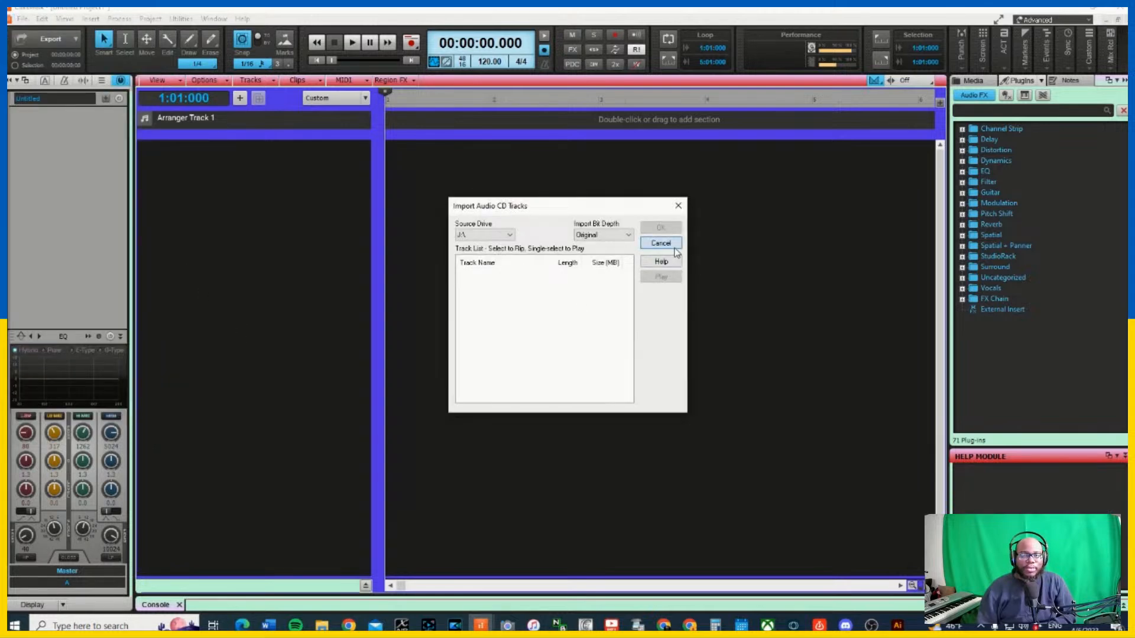
click(21, 19)
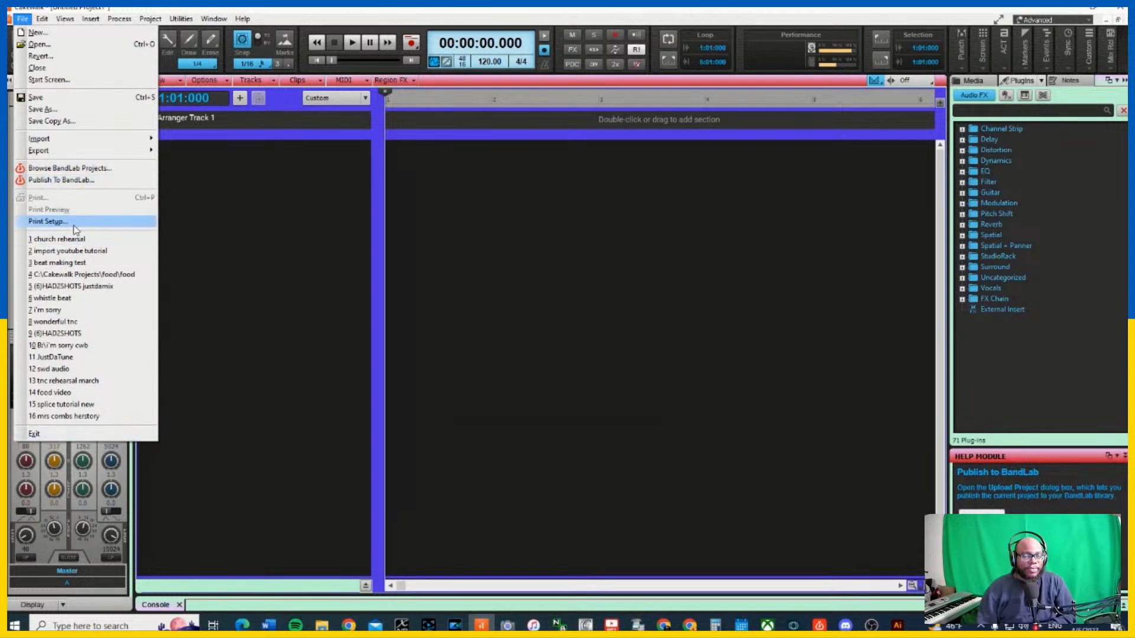
mouse_move(89, 18)
mouse_move(45, 20)
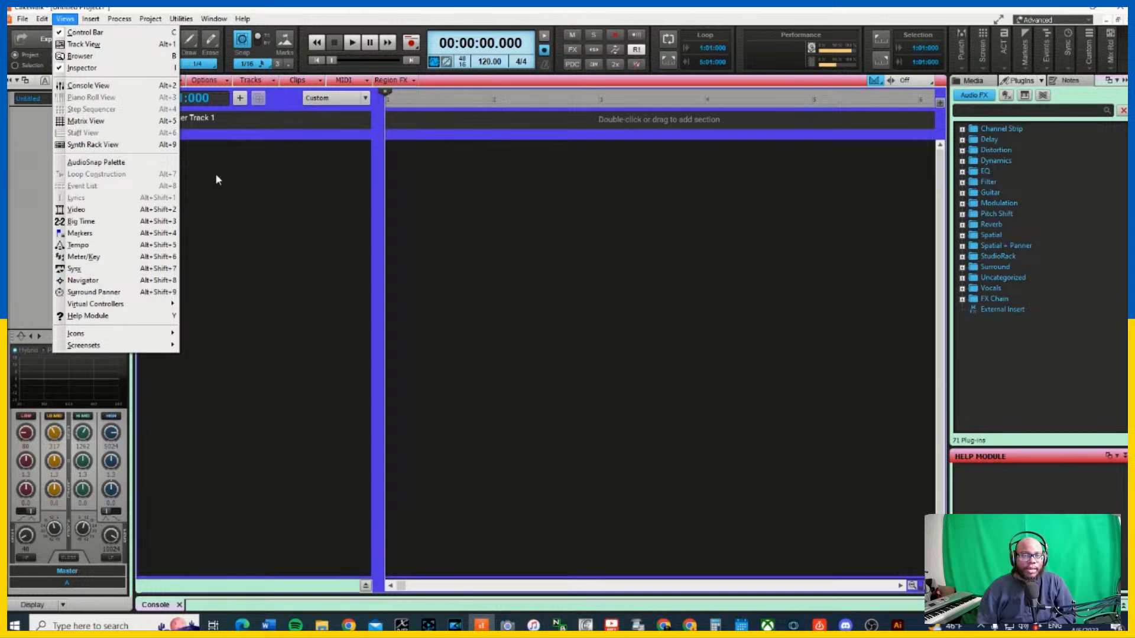
click(142, 148)
Insert one instrument track that uses the SI-Electric Piano
right_click(165, 160)
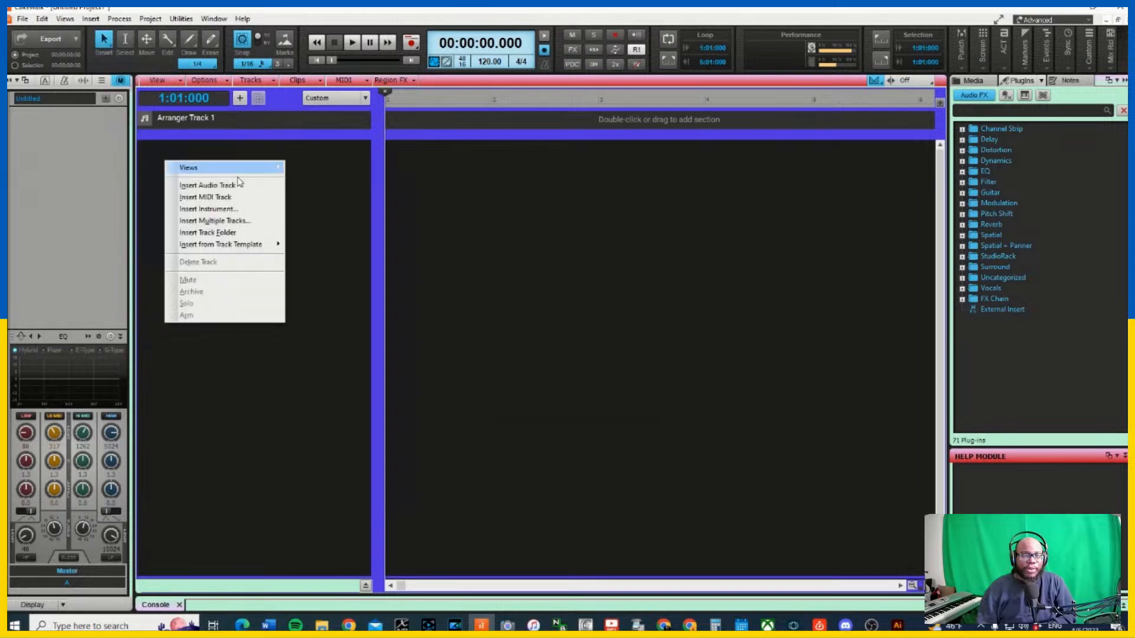
click(226, 210)
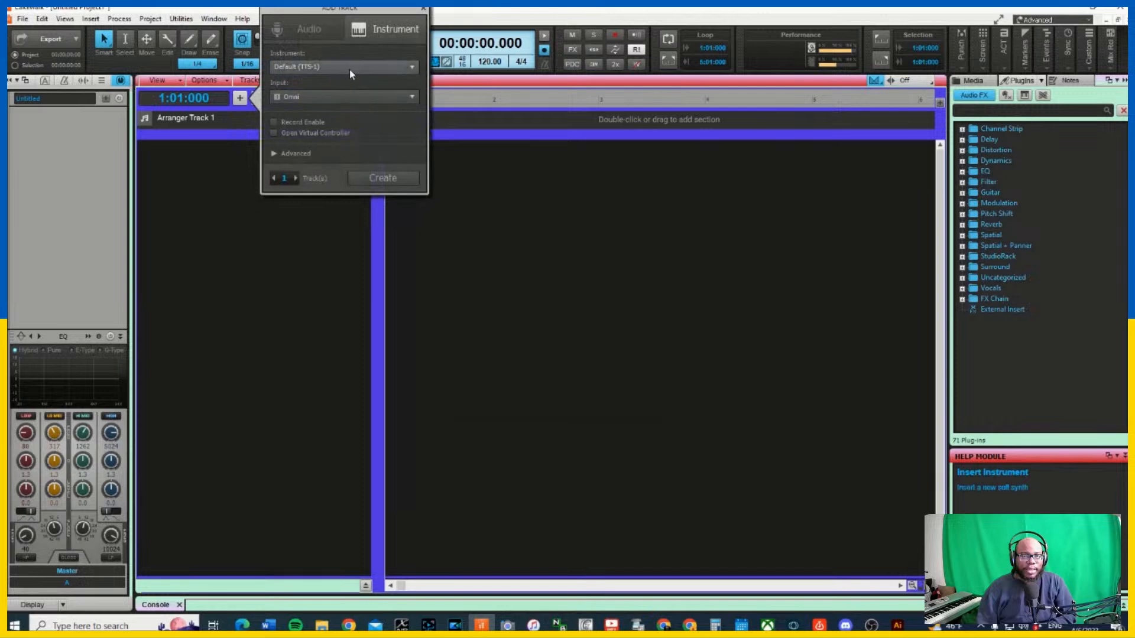
click(351, 67)
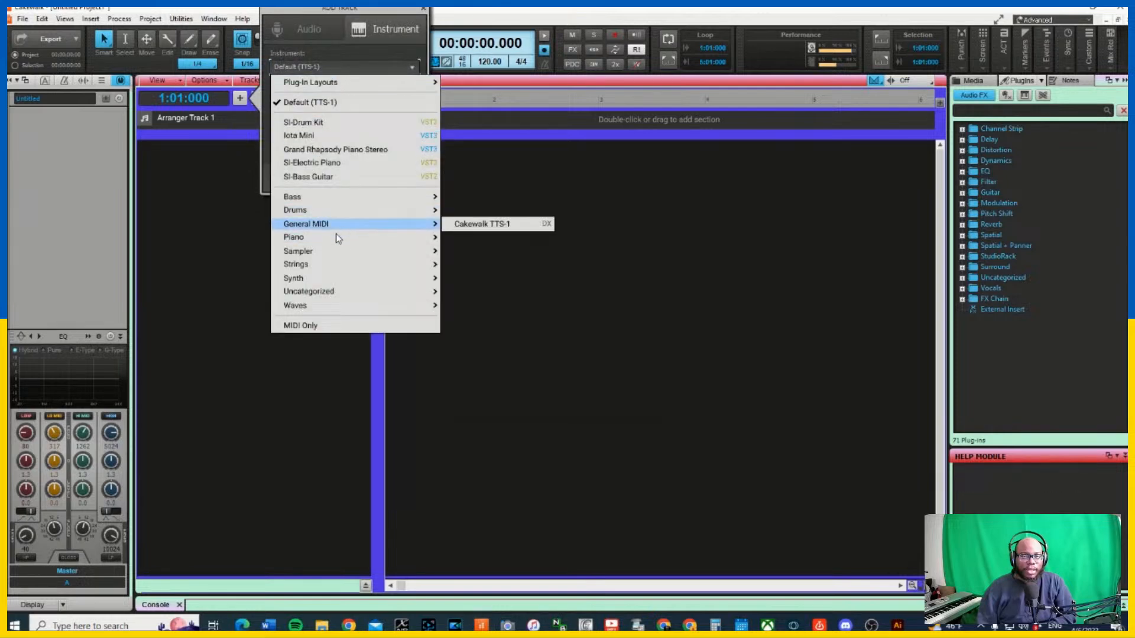
click(490, 239)
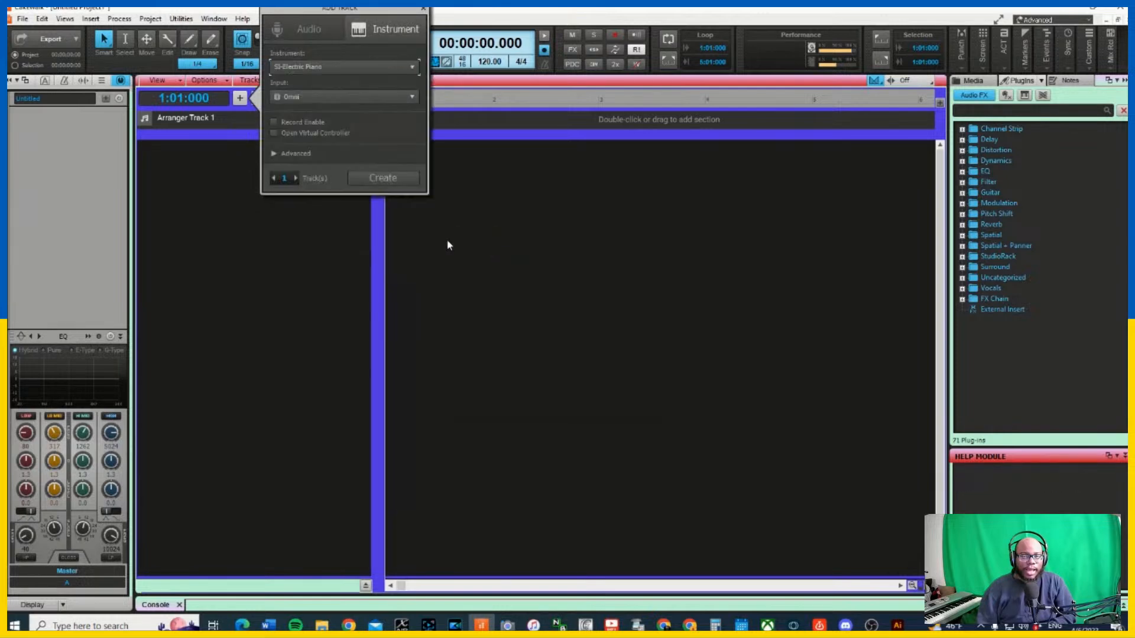
click(385, 178)
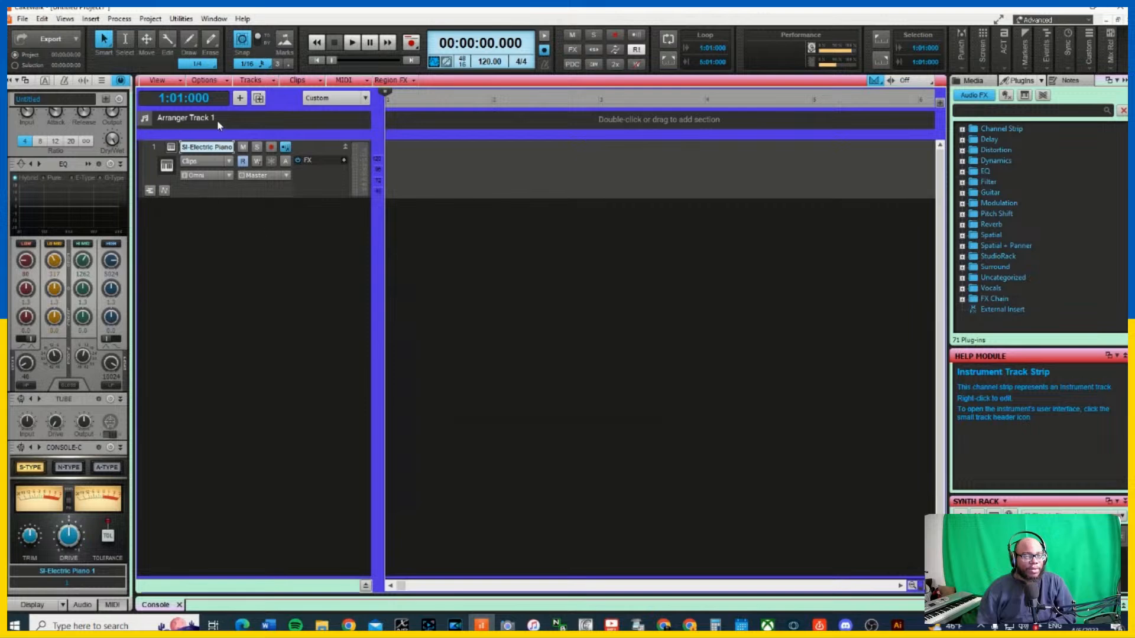
click(271, 147)
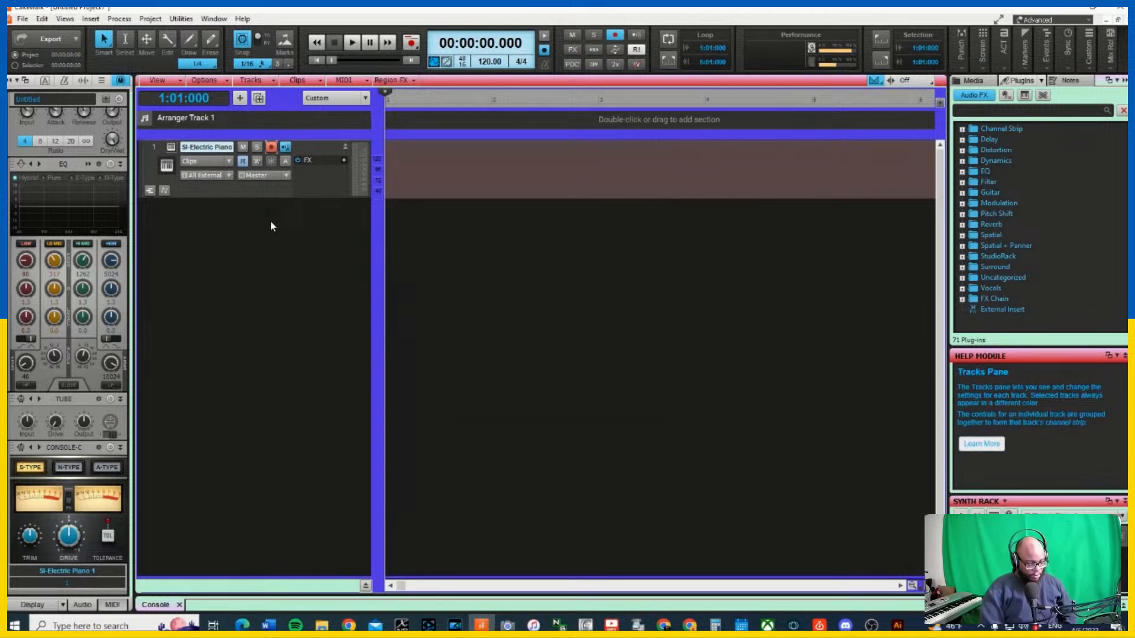
key(alt+shift+7)
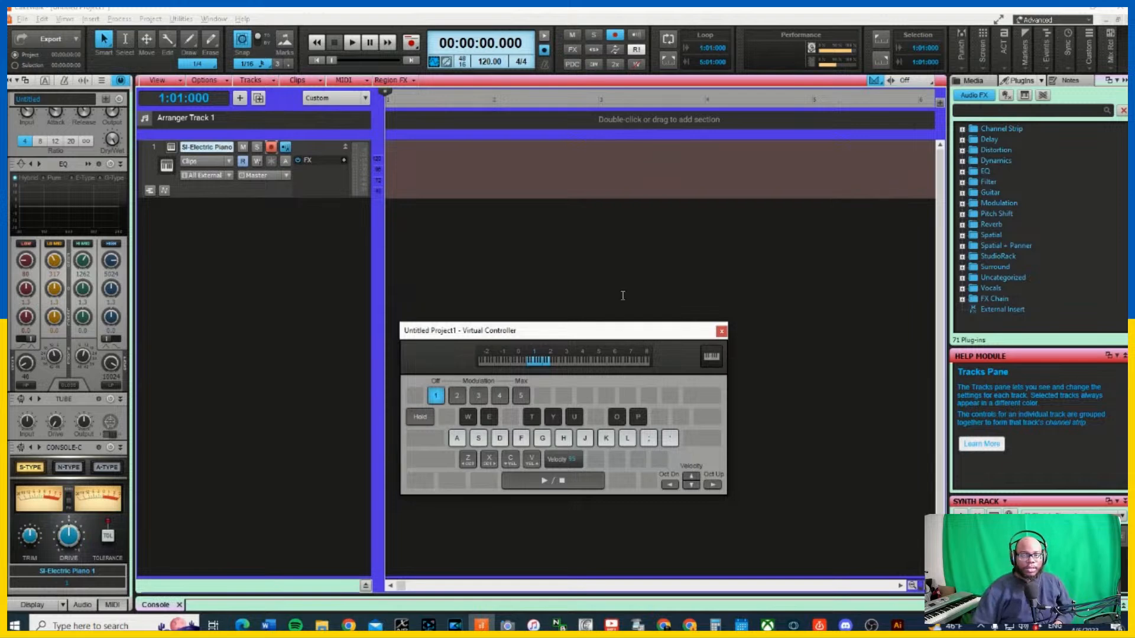
key(j)
key(k)
key(j)
key(k)
key(l)
key(k)
key(j)
Raise the Virtual Controller by one octave and try out a few notes and chords on the electric piano
key(x)
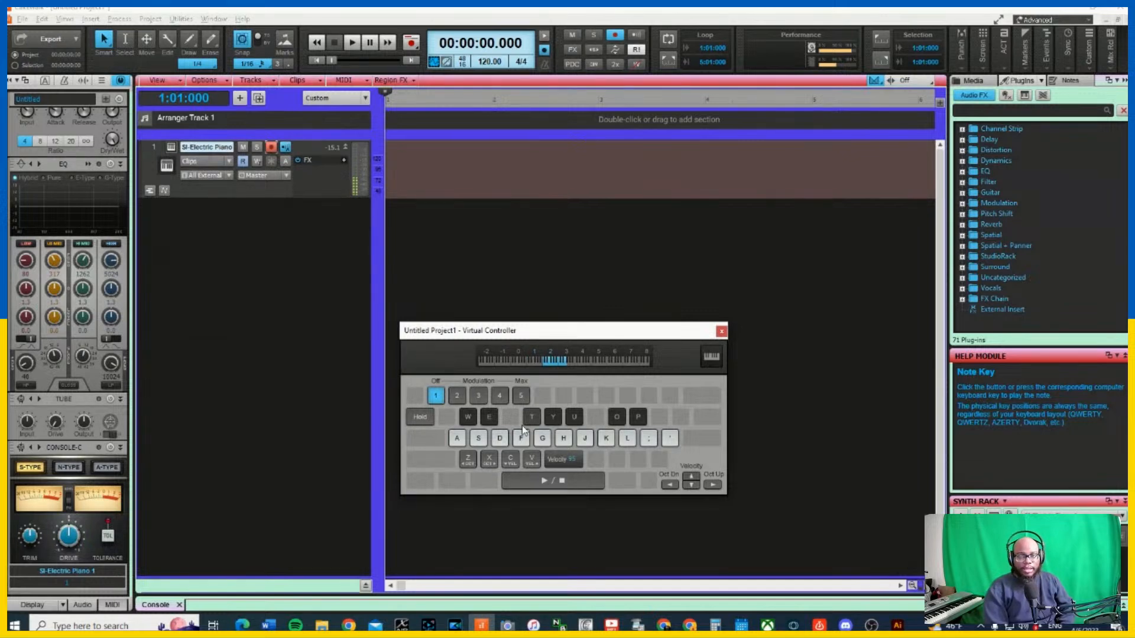
key(s)
key(f)
key(j)
key(l)
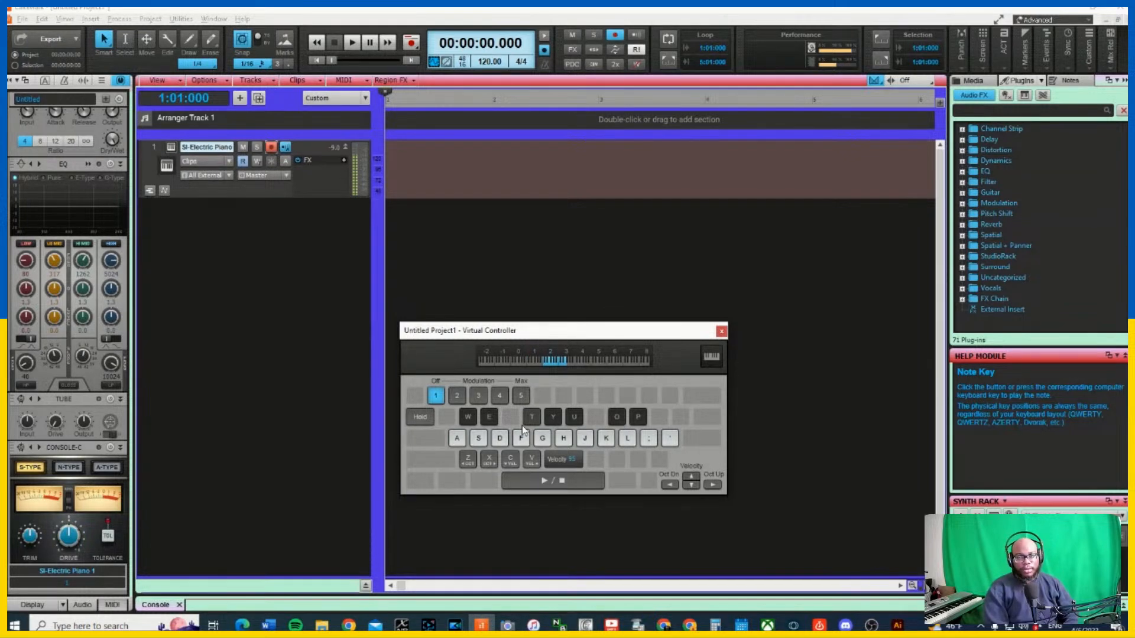
key(e)
key(f)
Raise the Virtual Controller another octave and play a chord progression on the electric piano
key(x)
key(s)
key(f)
key(j)
key(l)
key(f)
key(h)
key(k)
key(s)
key(f)
key(h)
key(k)
key(f)
key(h)
key(s)
key(f)
key(h)
key(j)
key(s)
key(f)
key(h)
key(k)
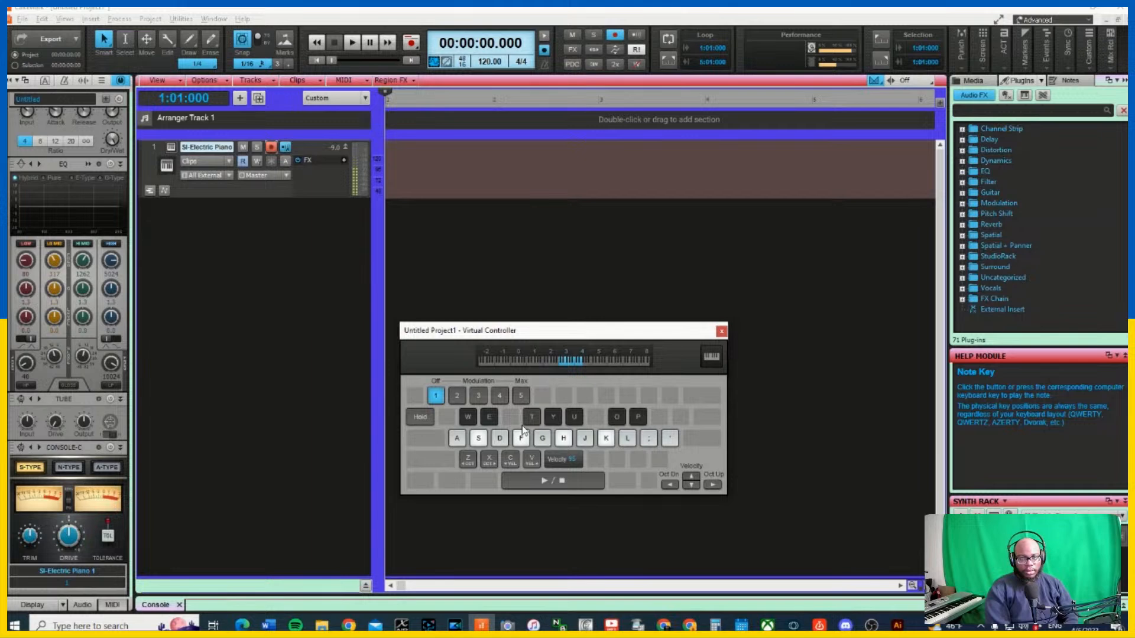
key(f)
key(h)
key(k)
key(t)
key(j)
key(h)
key(o)
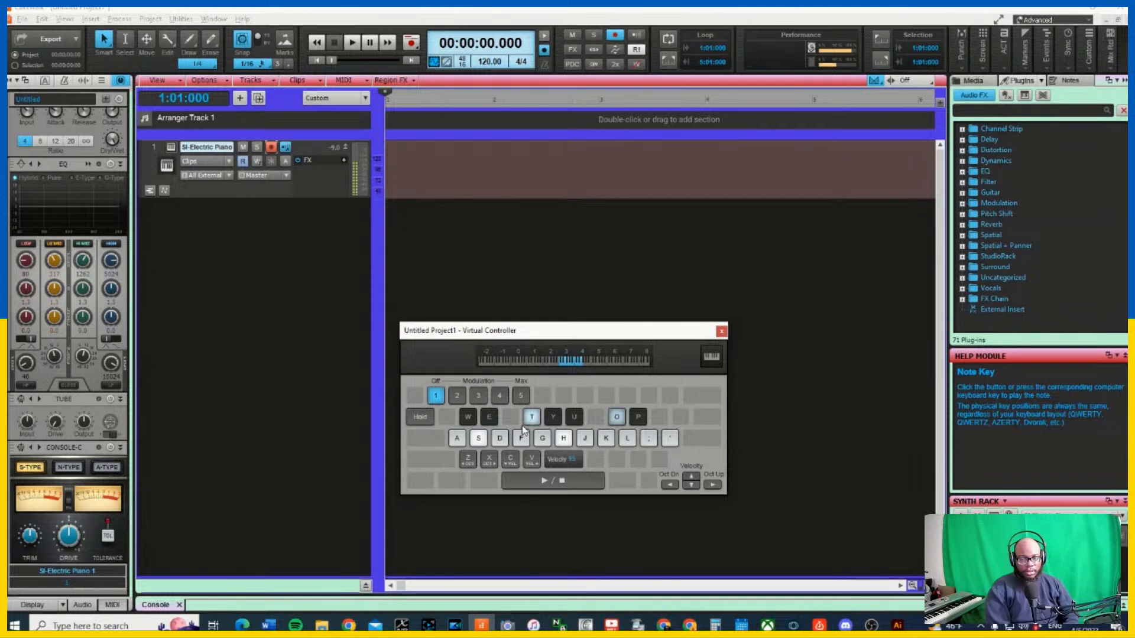
key(t)
key(h)
key(o)
key(f)
key(h)
key(k)
key(t)
key(o)
key(t)
key(k)
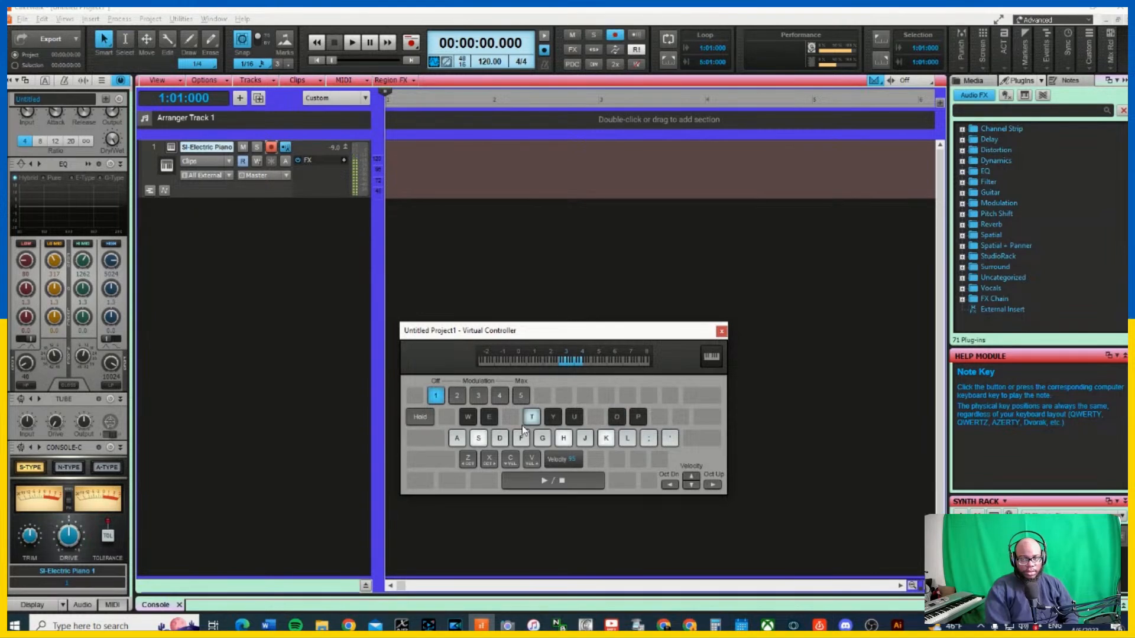
key(s)
key(t)
key(h)
key(o)
key(s)
key(k)
key(t)
key(h)
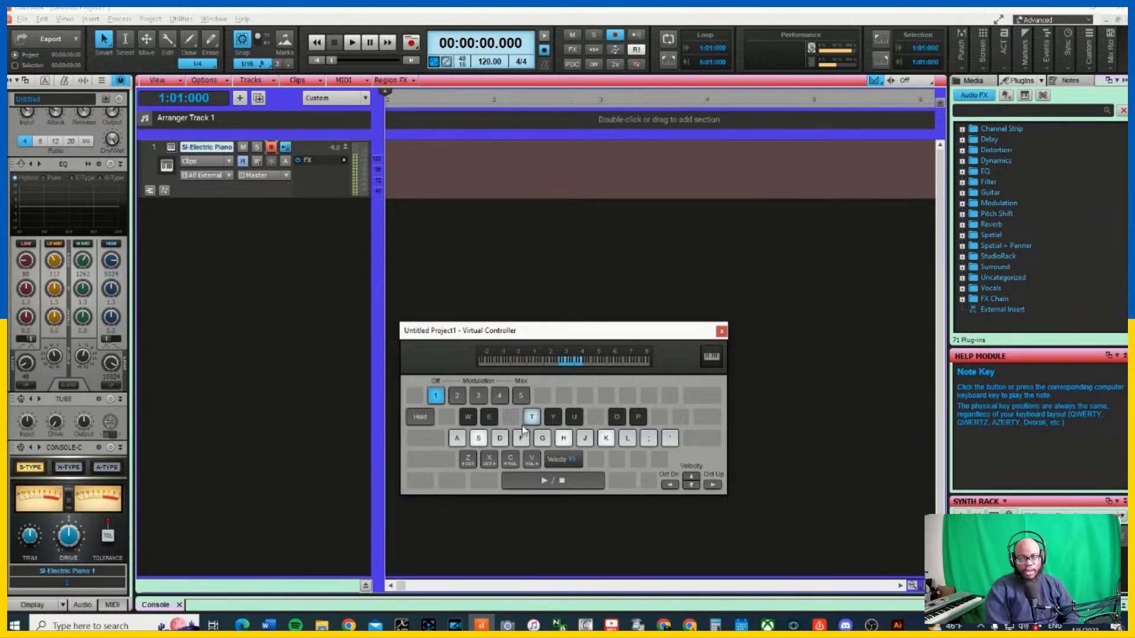
key(s)
key(f)
key(h)
key(k)
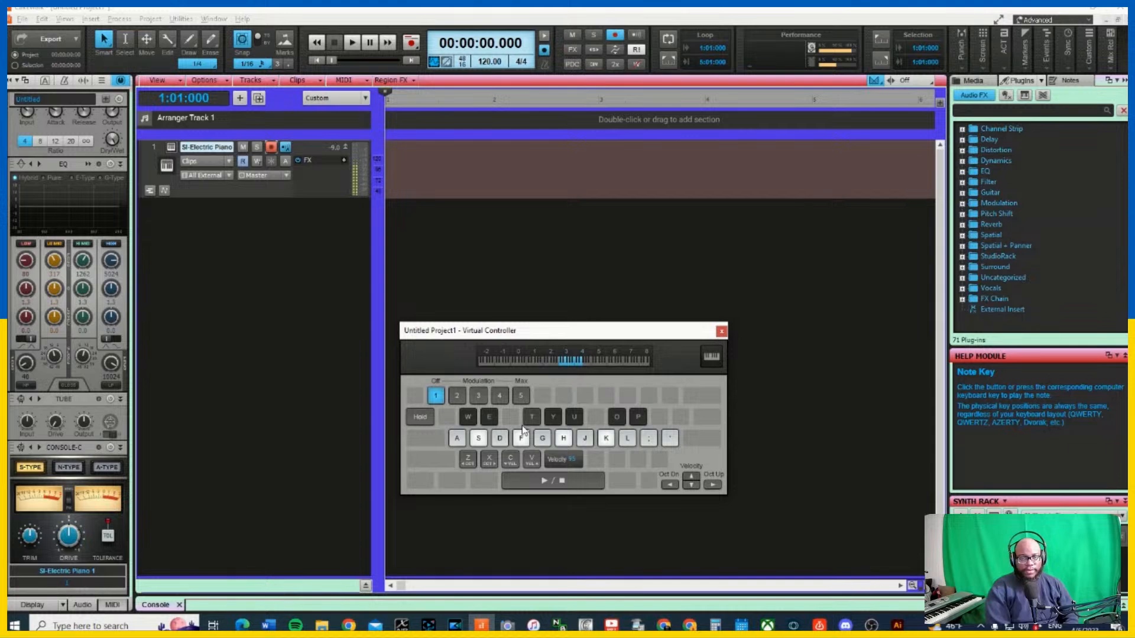
key(f)
key(h)
key(k)
key(s)
key(f)
key(h)
key(j)
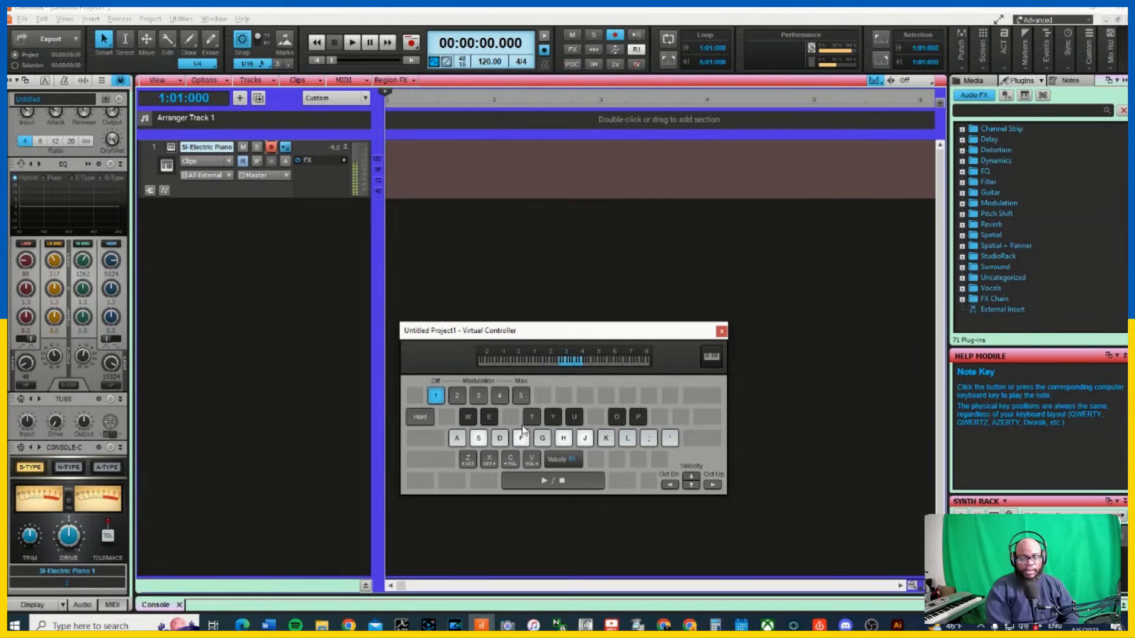
key(f)
key(g)
key(j)
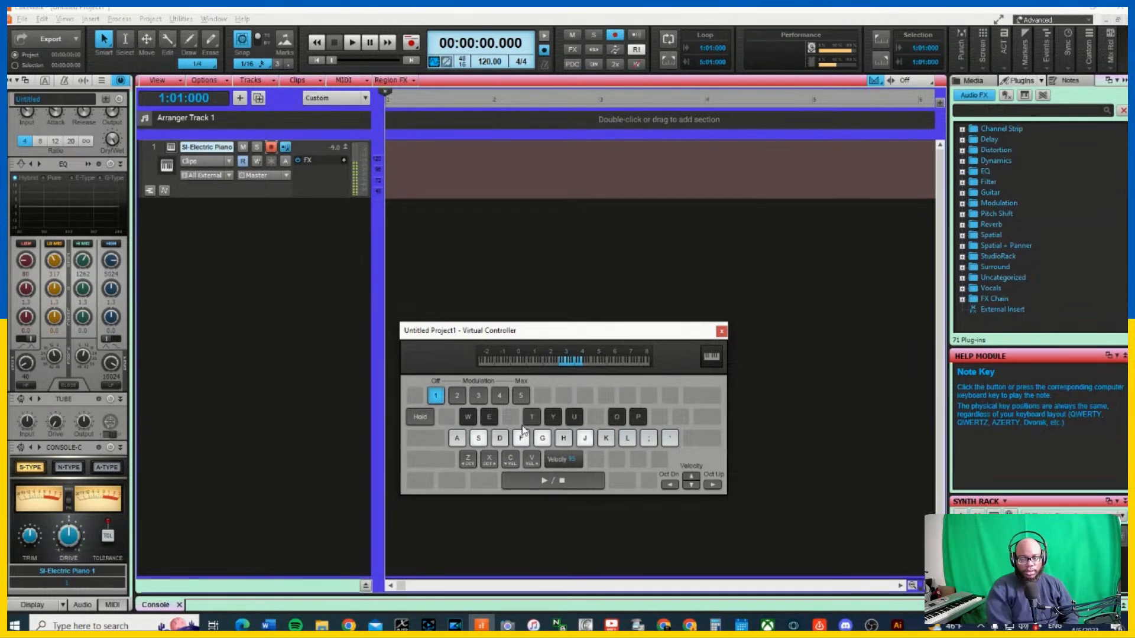
key(f)
key(g)
key(h)
key(f)
key(g)
key(j)
key(h)
key(k)
key(s)
key(f)
key(l)
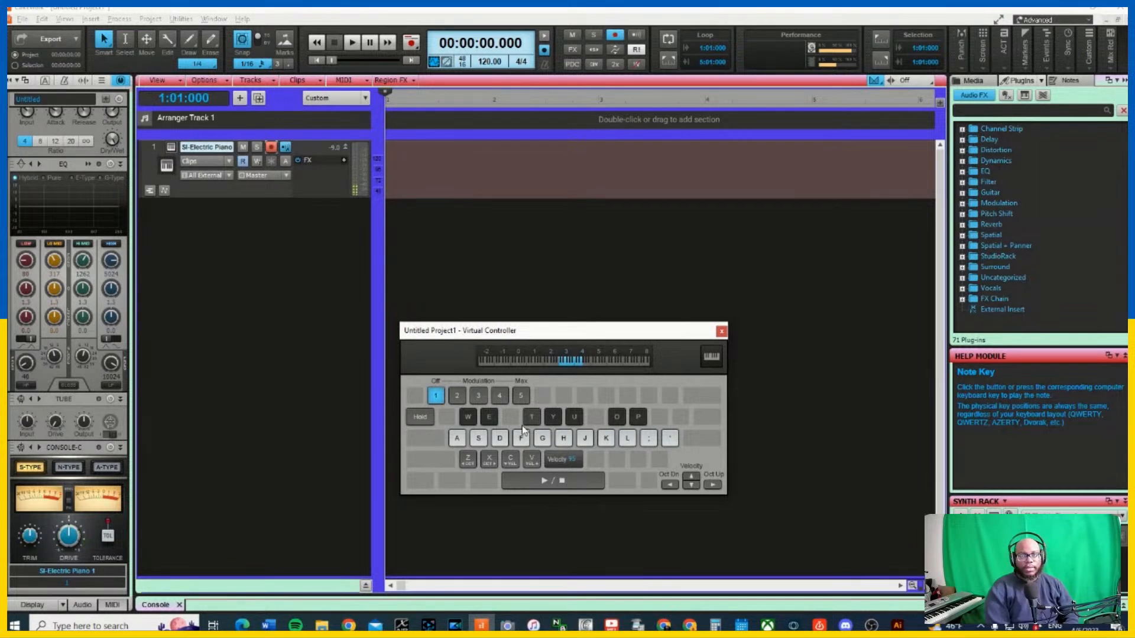
Record a chord progression on the SI-Electric Piano track from bar 2 through bar 9, stop recording and close the Virtual Controller
key(space)
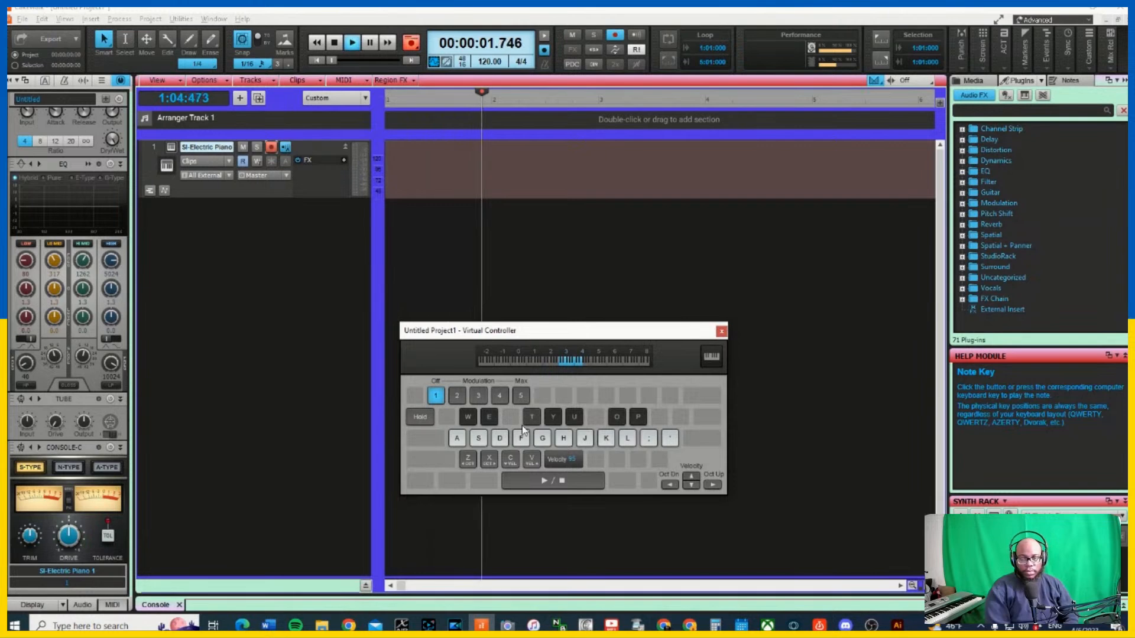
key(s)
key(f)
key(h)
key(k)
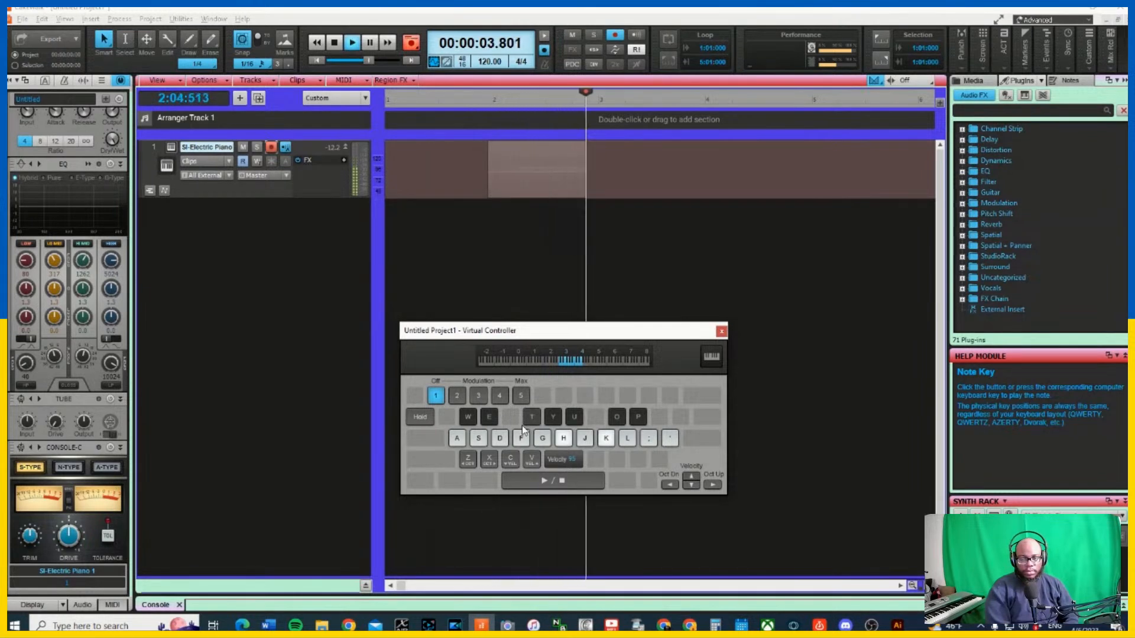
key(h)
key(k)
key(s)
key(f)
key(h)
key(j)
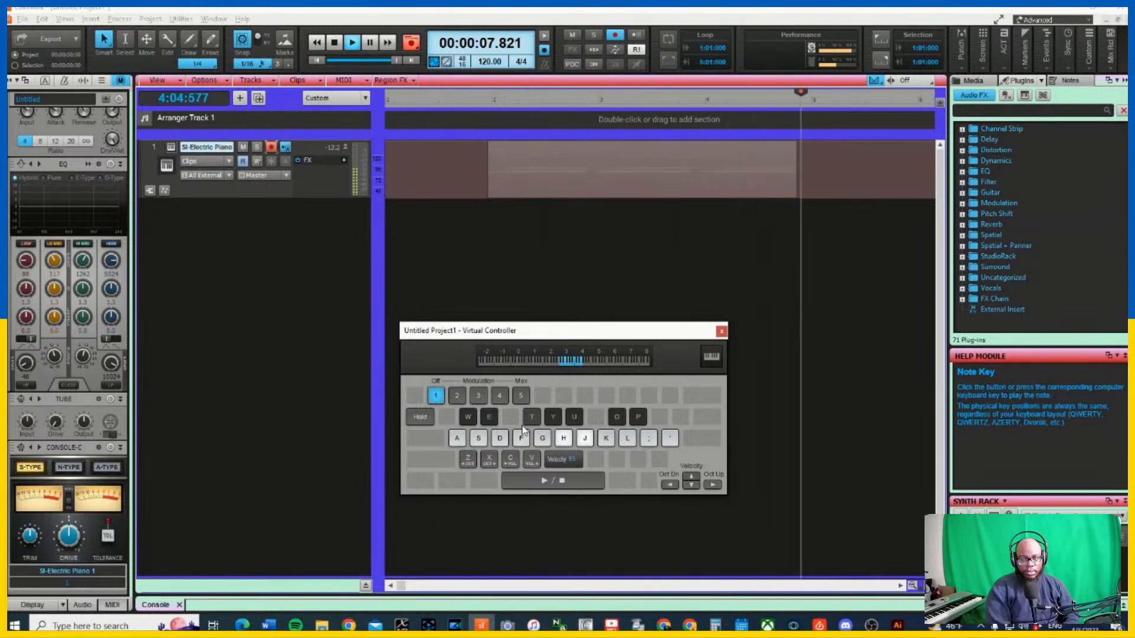
key(s)
key(f)
key(h)
key(j)
key(h)
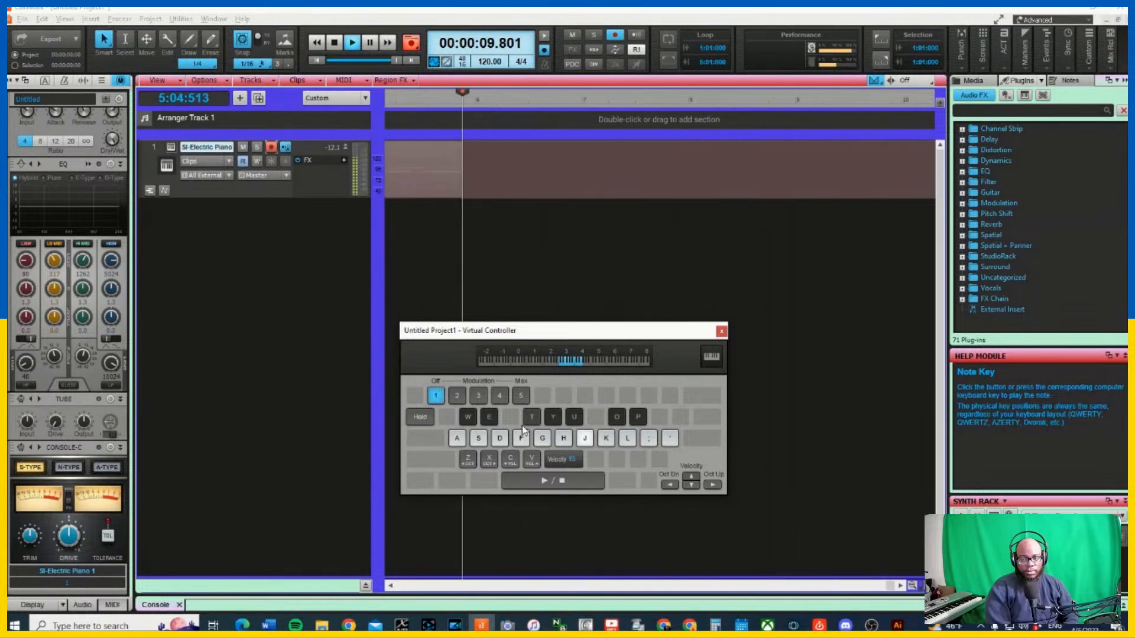
key(s)
key(f)
key(h)
key(k)
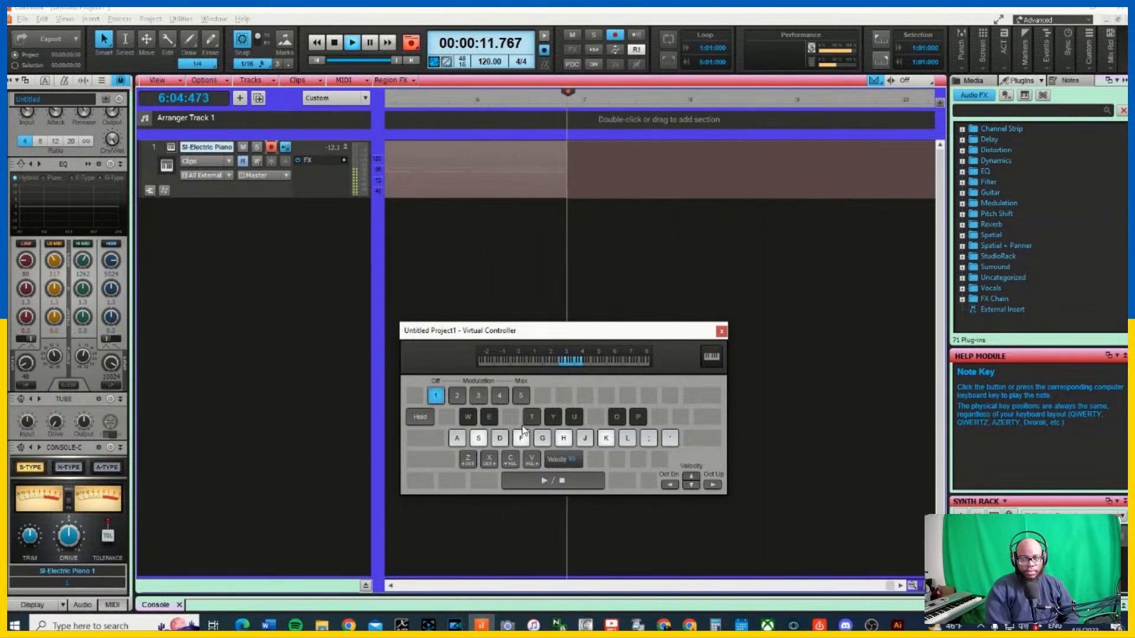
key(s)
key(f)
key(h)
key(k)
key(h)
key(j)
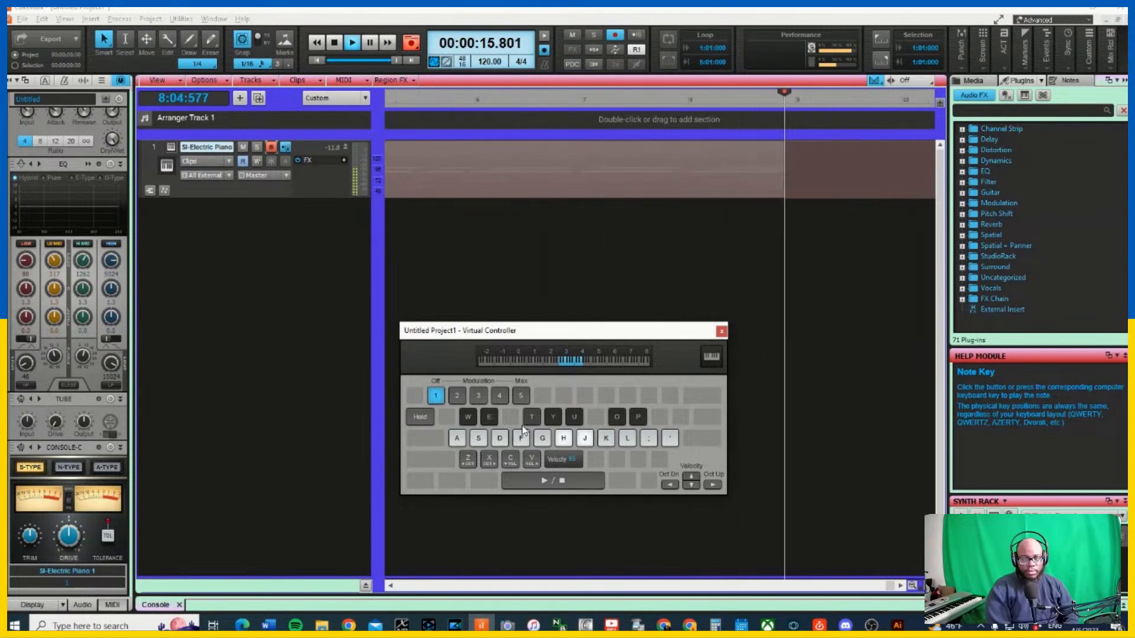
key(s)
key(f)
key(h)
key(h)
key(j)
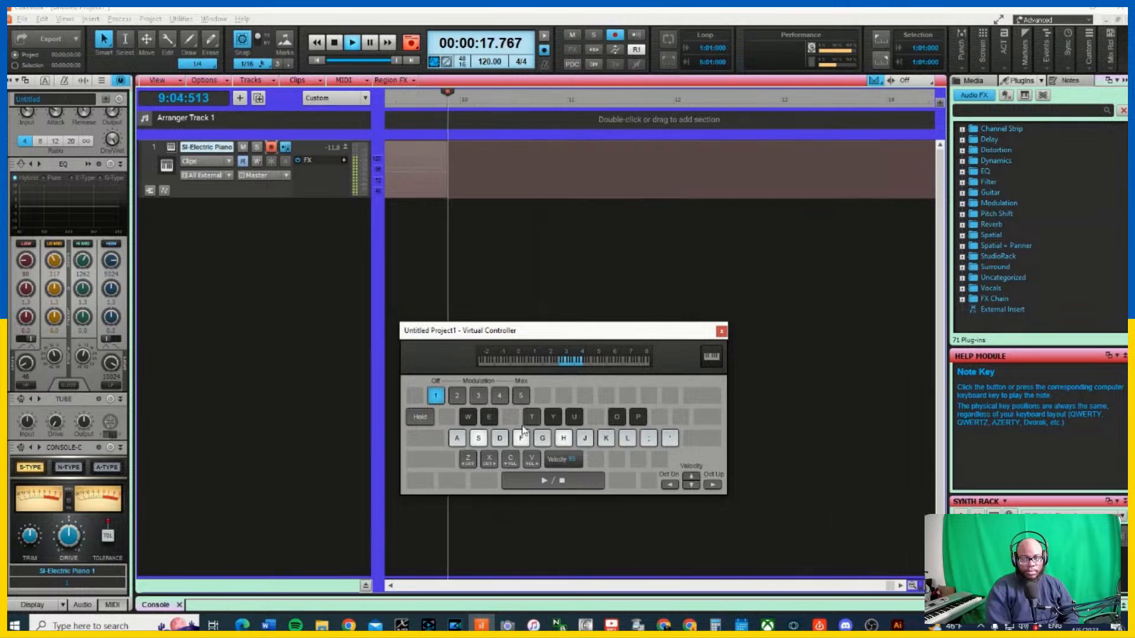
key(space)
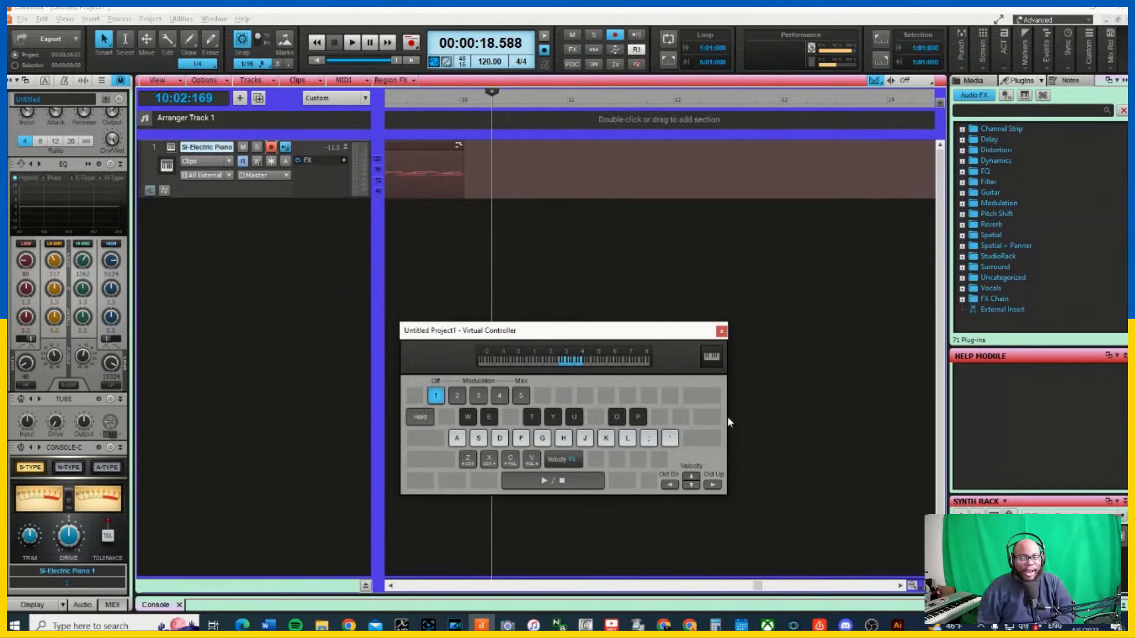
click(721, 331)
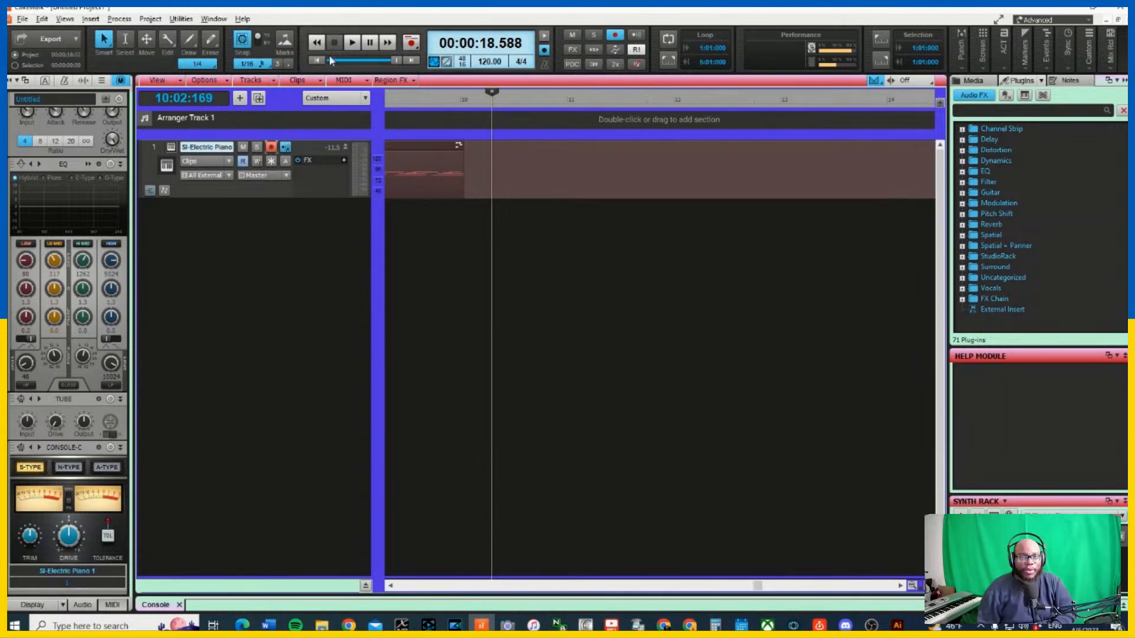
Select the recorded electric piano clip and play it back from the project start until bar 6
click(328, 60)
click(314, 60)
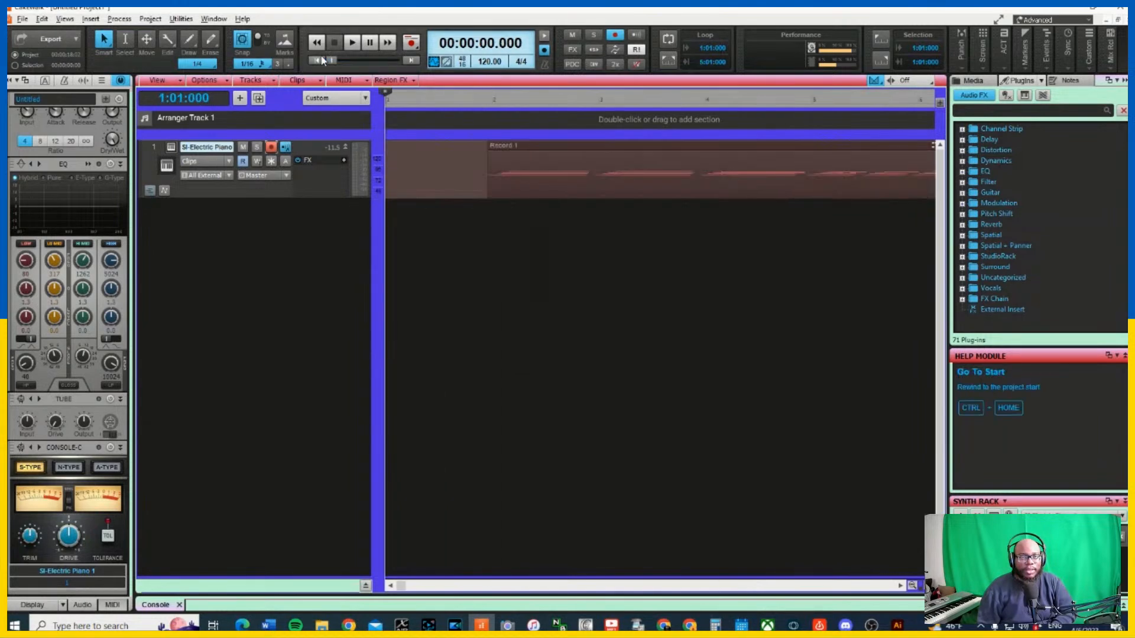
click(495, 148)
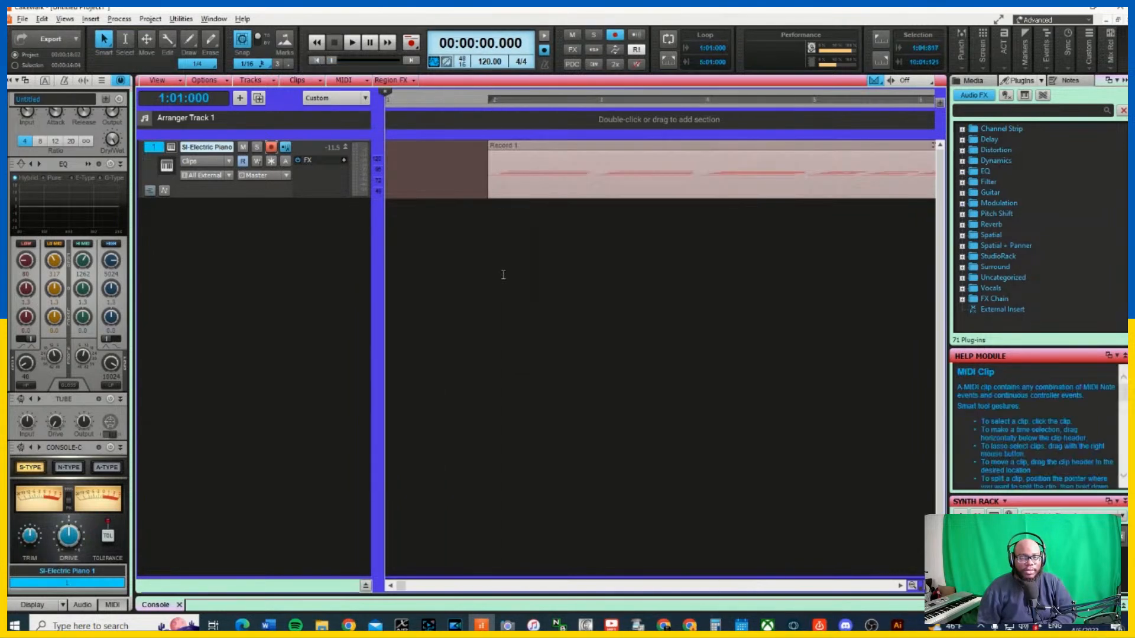
key(space)
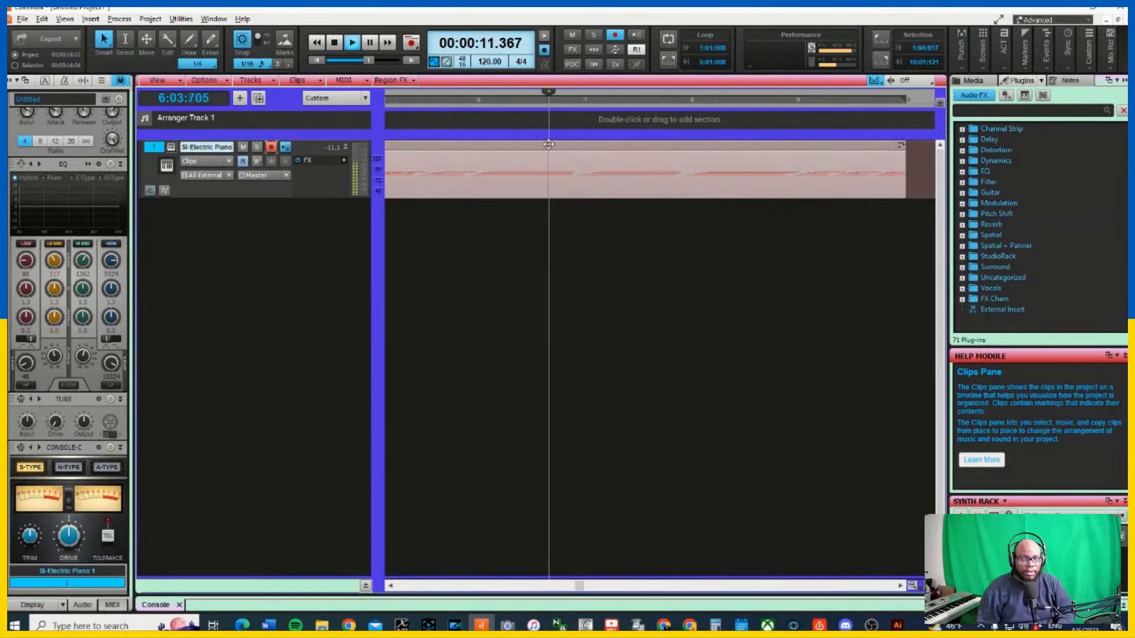
key(space)
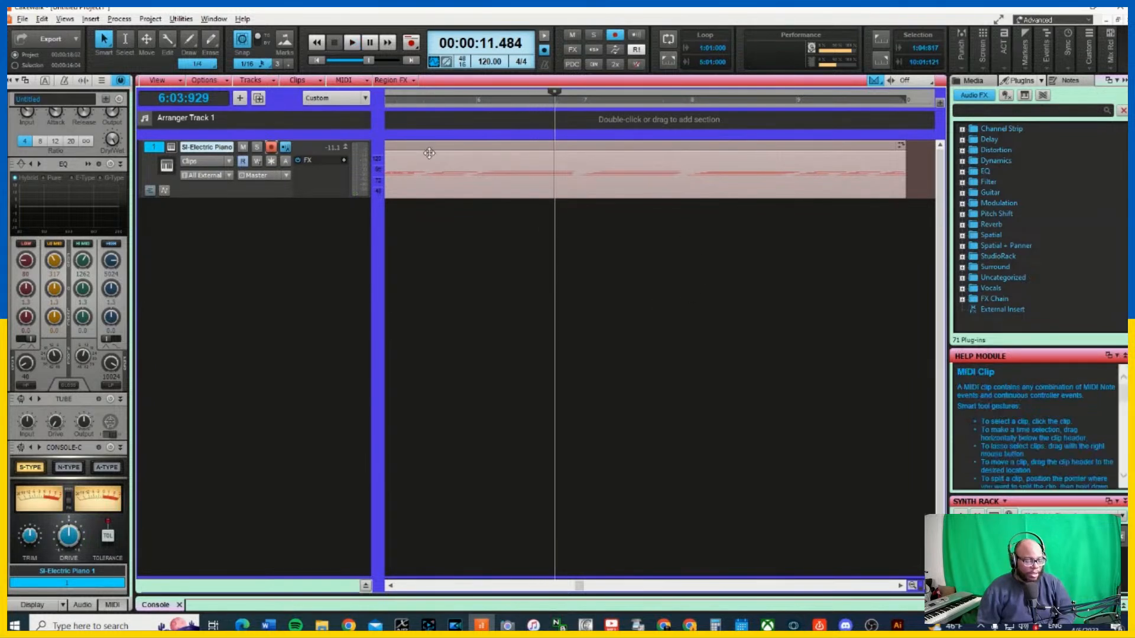
Quantize the selected clip to 1/16 with strength 90, swing 54 and window 92 percent, and play it back from the project start
key(q)
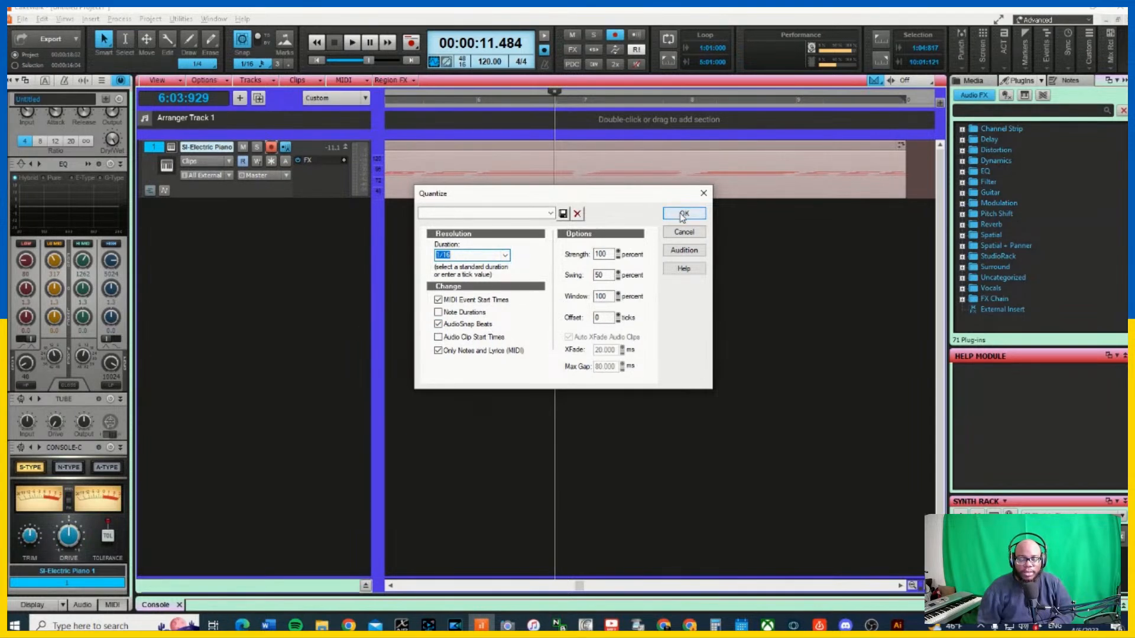
click(617, 274)
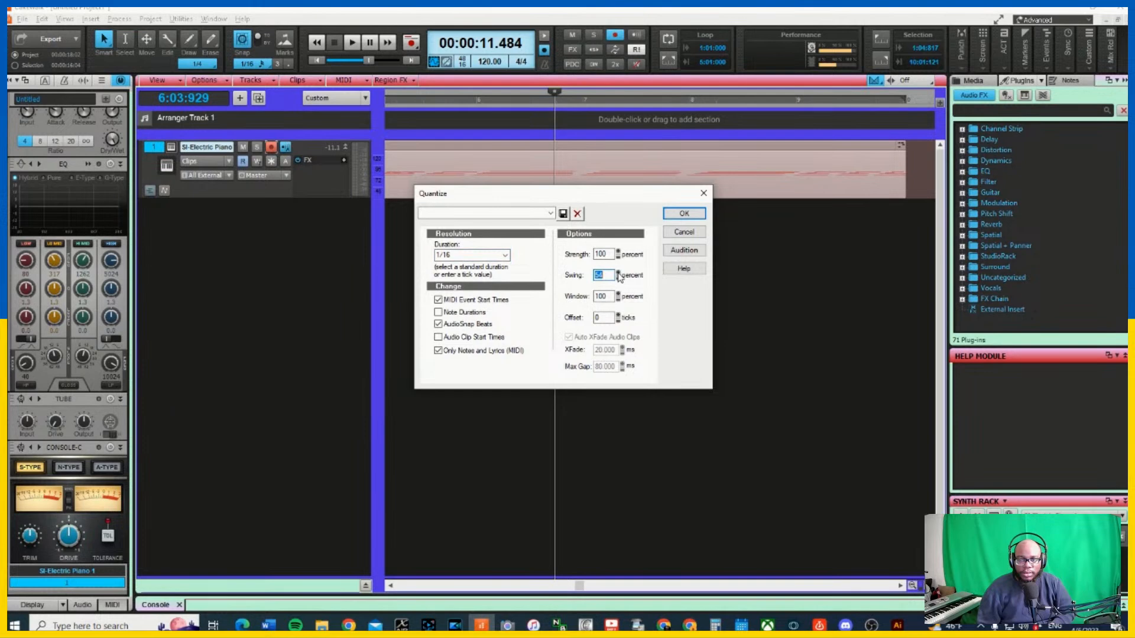
click(619, 301)
click(618, 257)
click(684, 214)
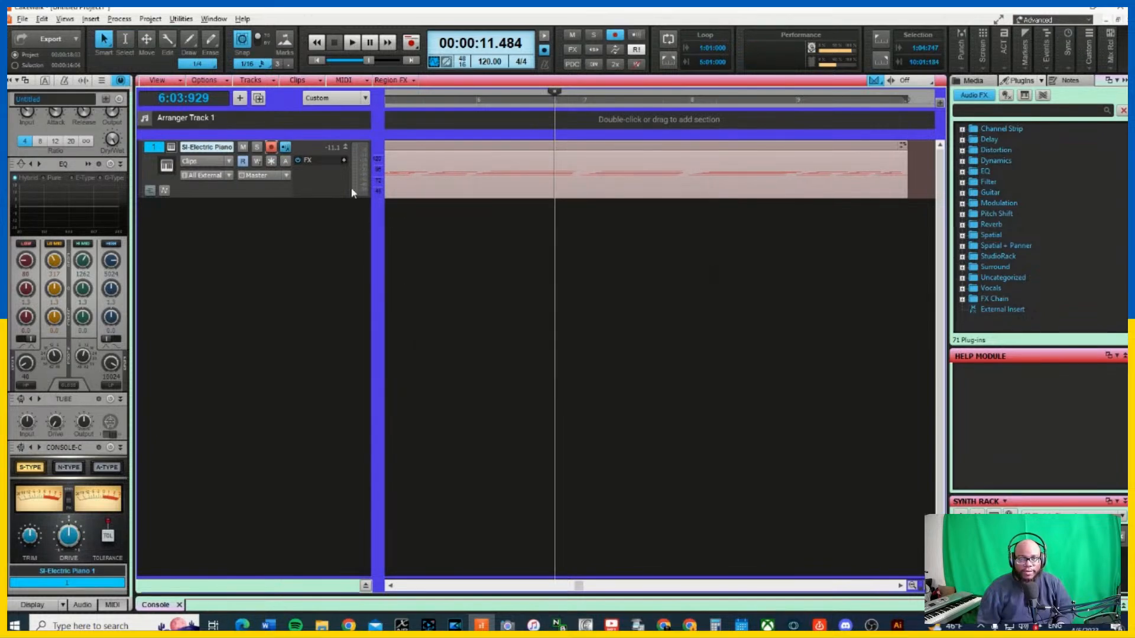
click(315, 60)
key(space)
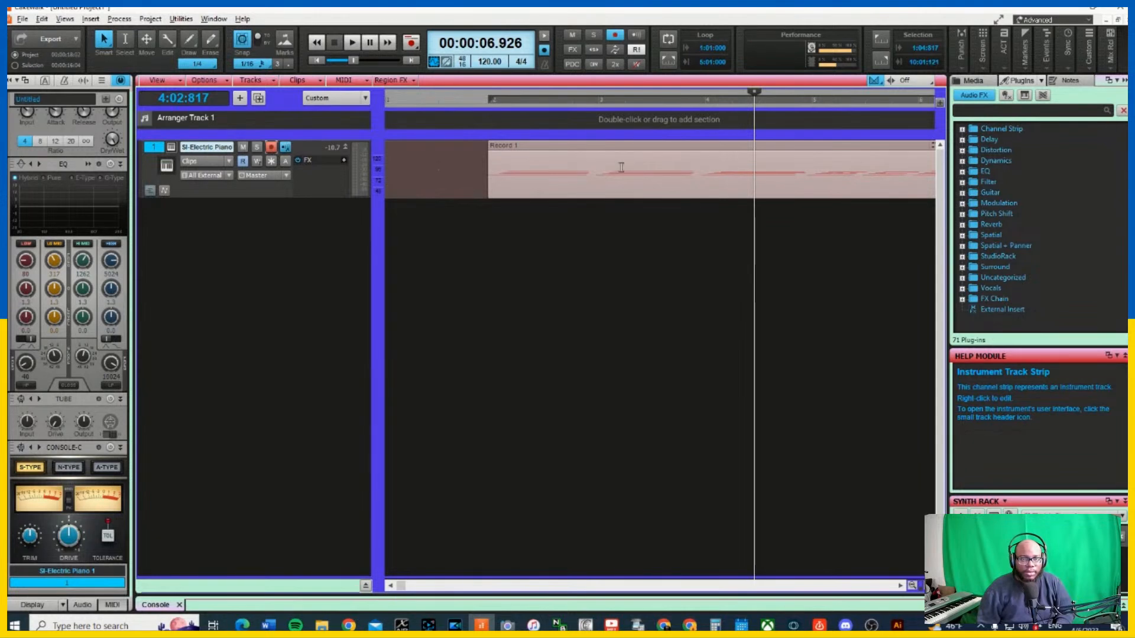
Reopen the Quantize settings for the piano clip and set the resolution duration to 1/32
key(q)
click(506, 255)
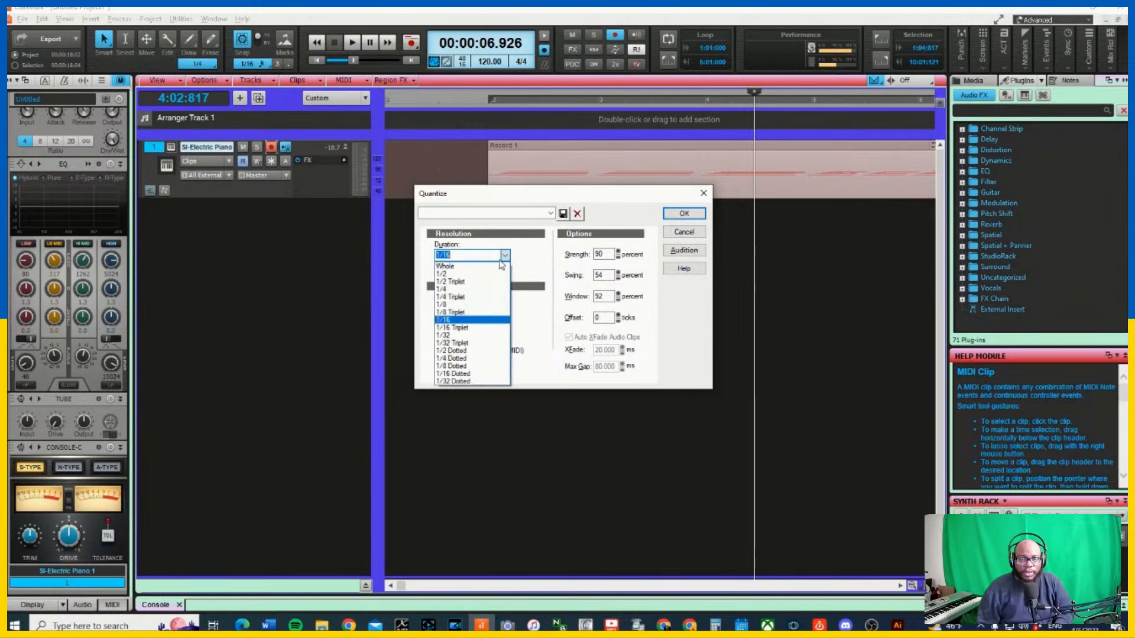
click(448, 335)
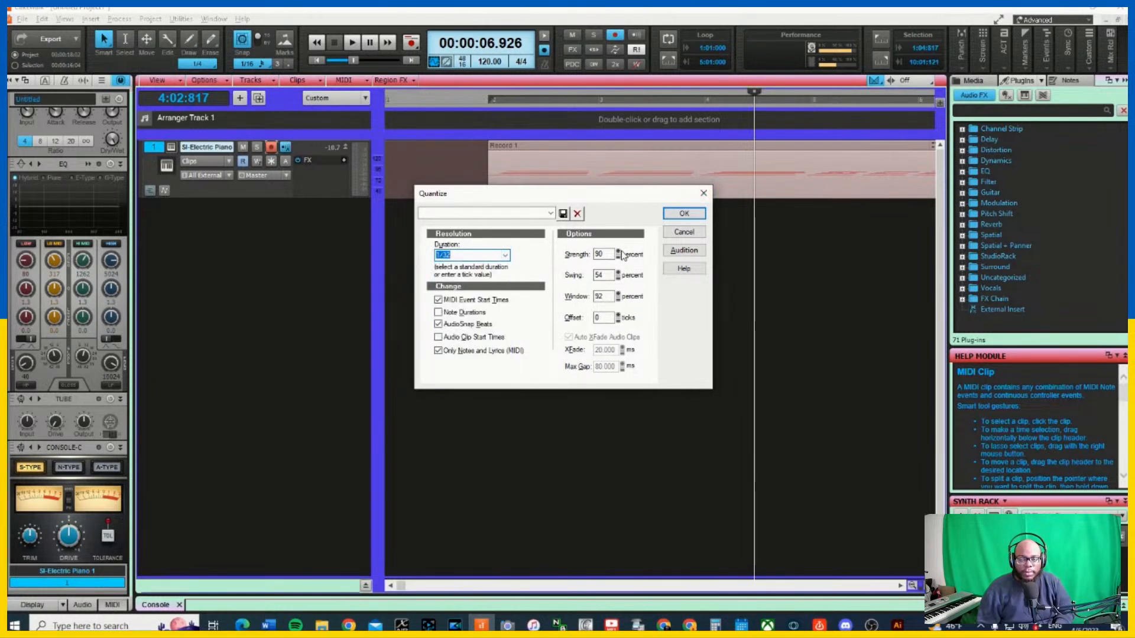
Try to audition the quantization with a strength of 150 percent
drag(613, 253, 519, 253)
text(1510)
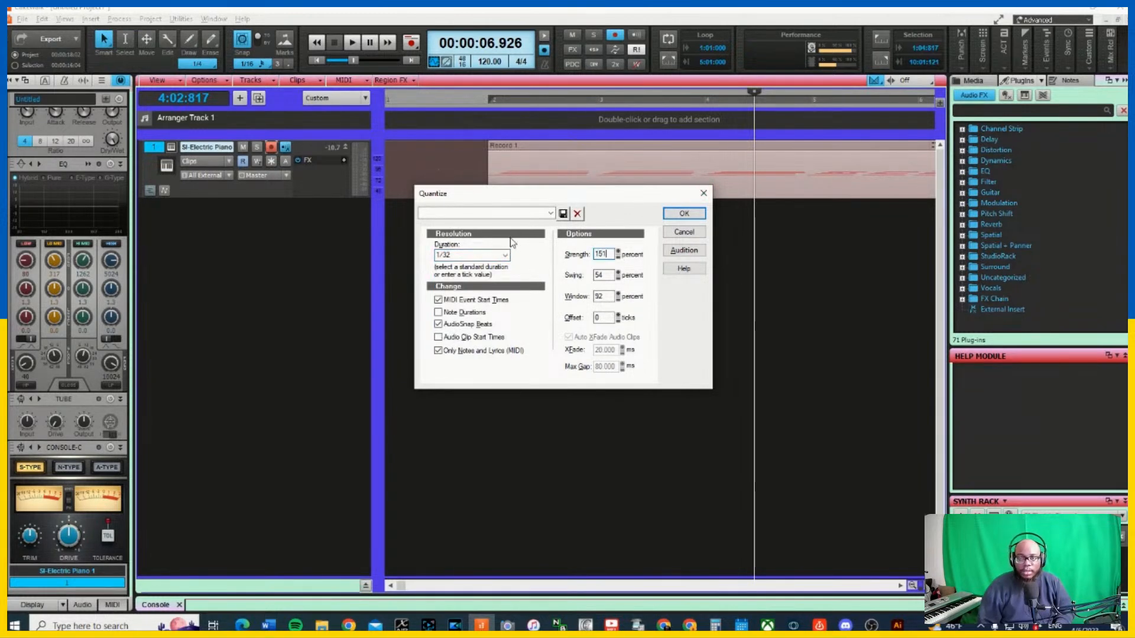
key(BackSpace)
key(BackSpace)
key(BackSpace)
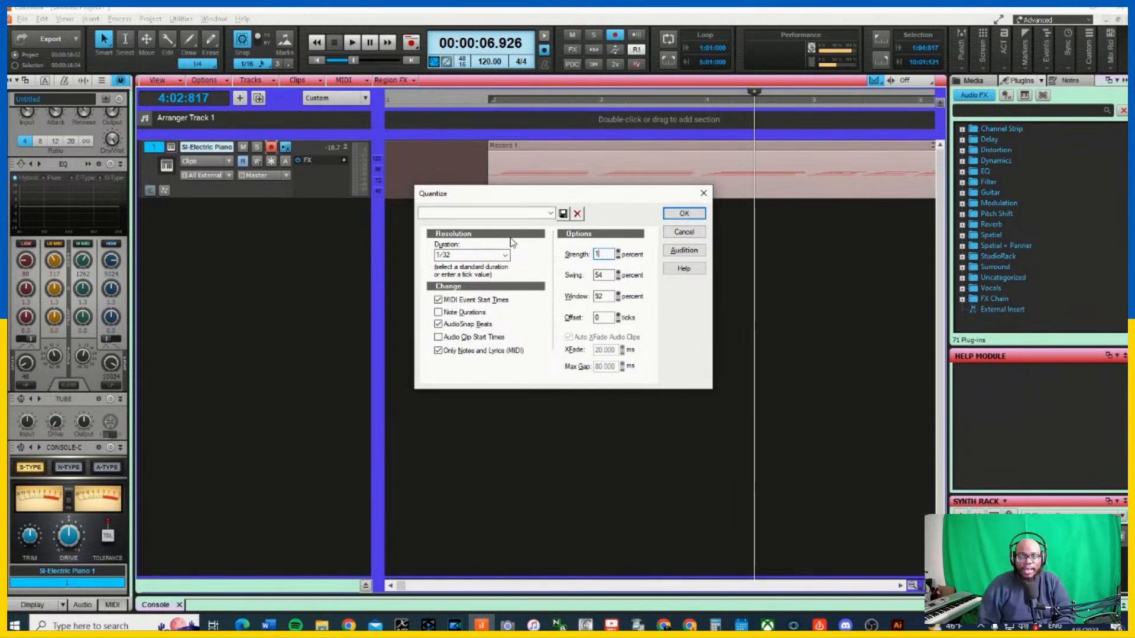
key(BackSpace)
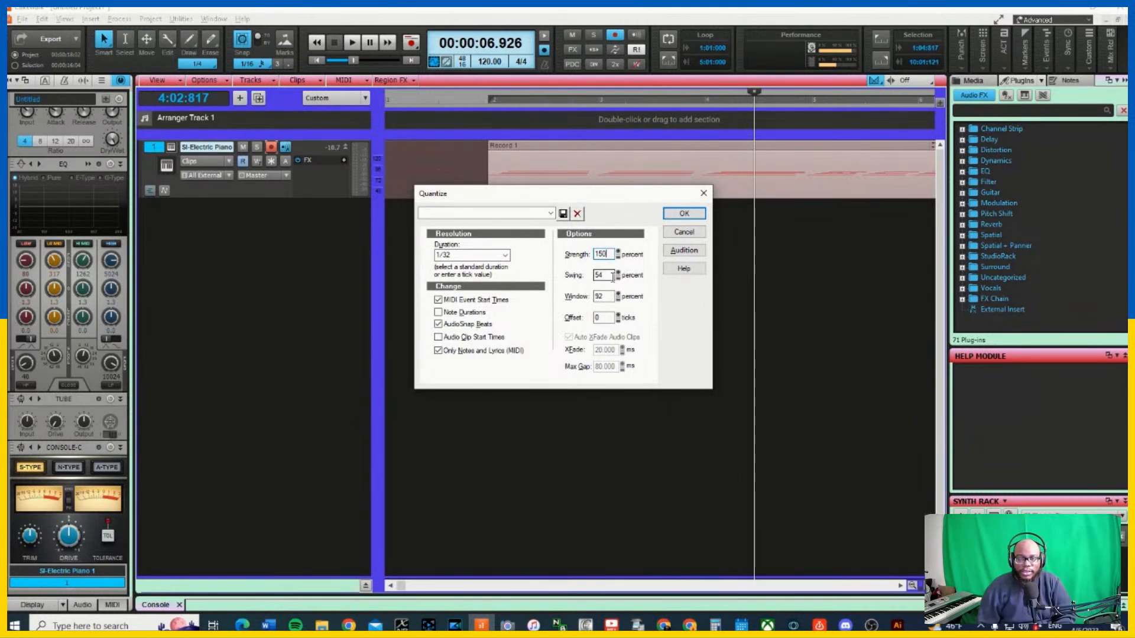
key(Tab)
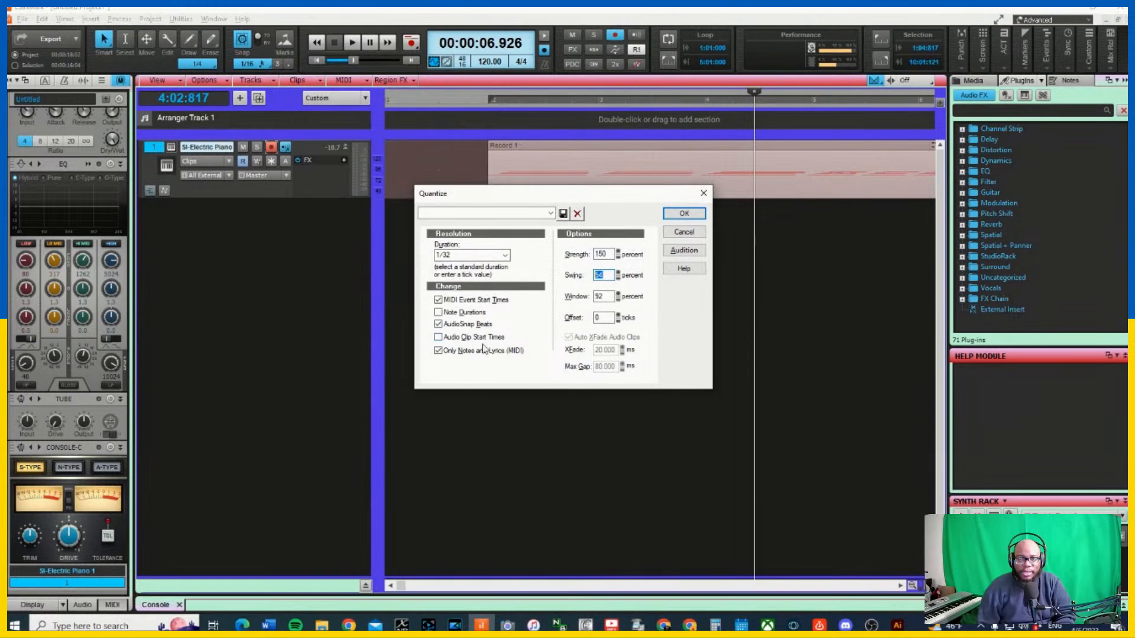
click(683, 251)
click(621, 322)
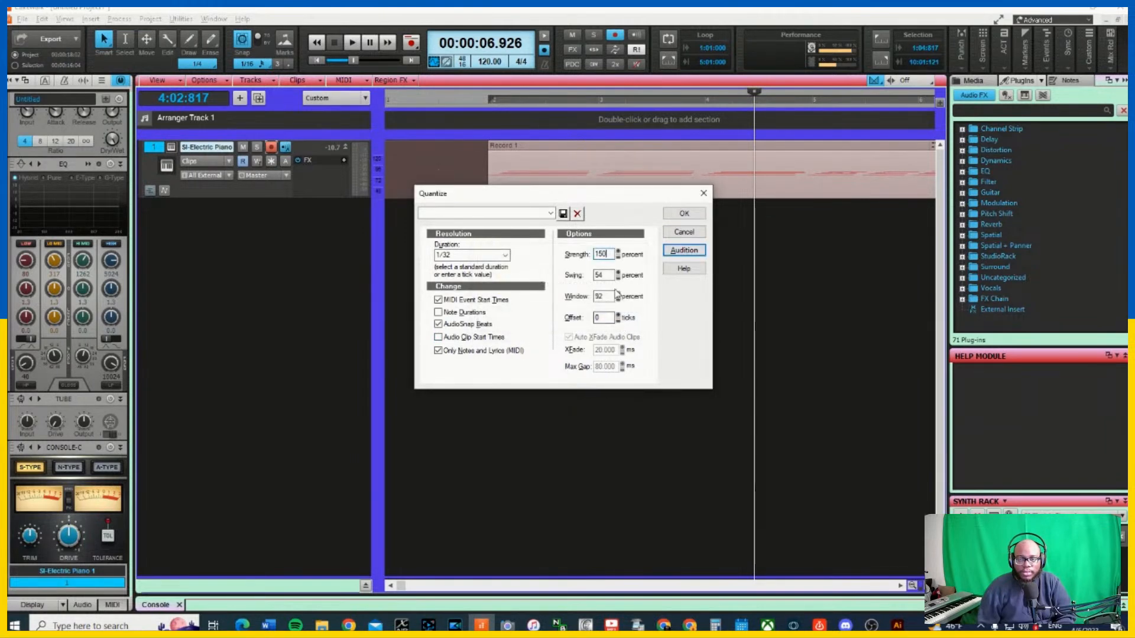
Set the quantize strength to 85 percent, audition the result and apply the quantization to the clip
double_click(601, 254)
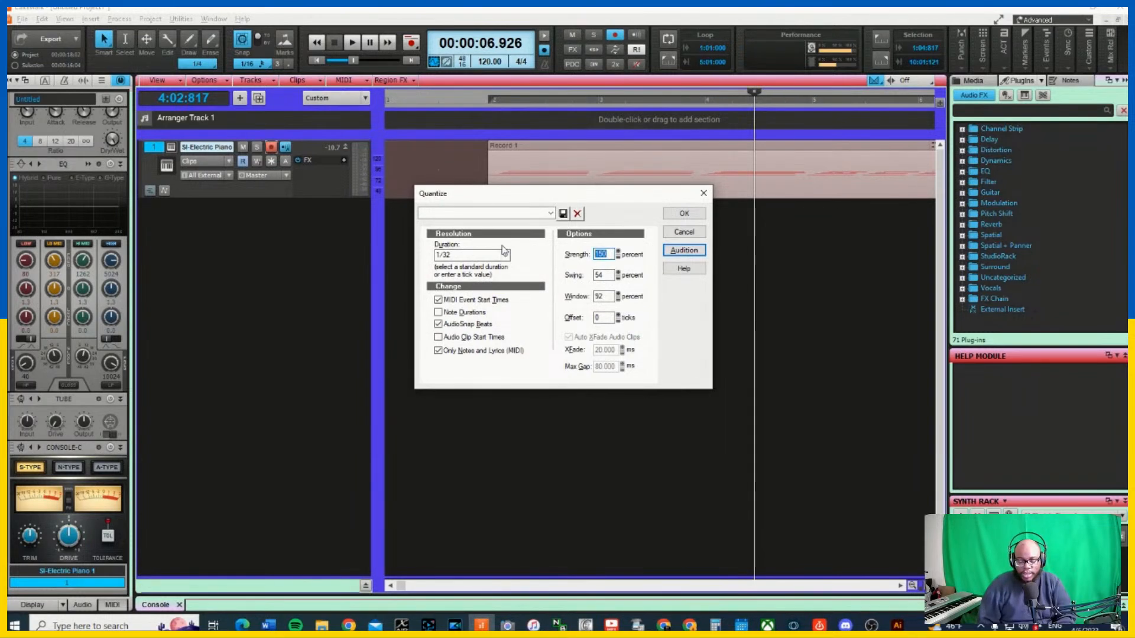
text(85)
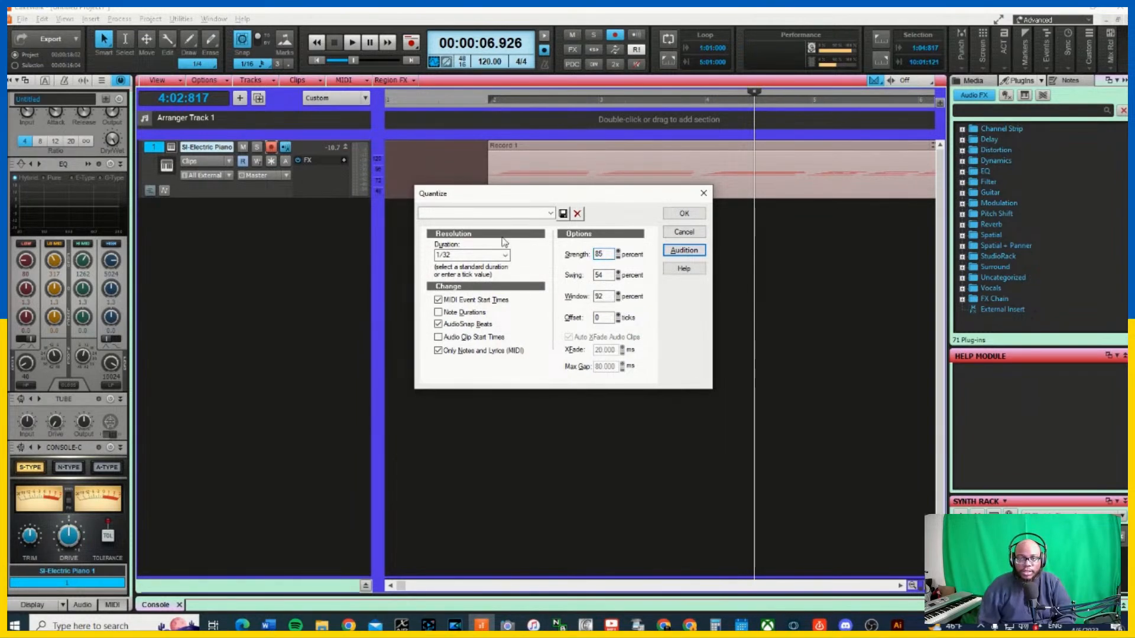
click(677, 252)
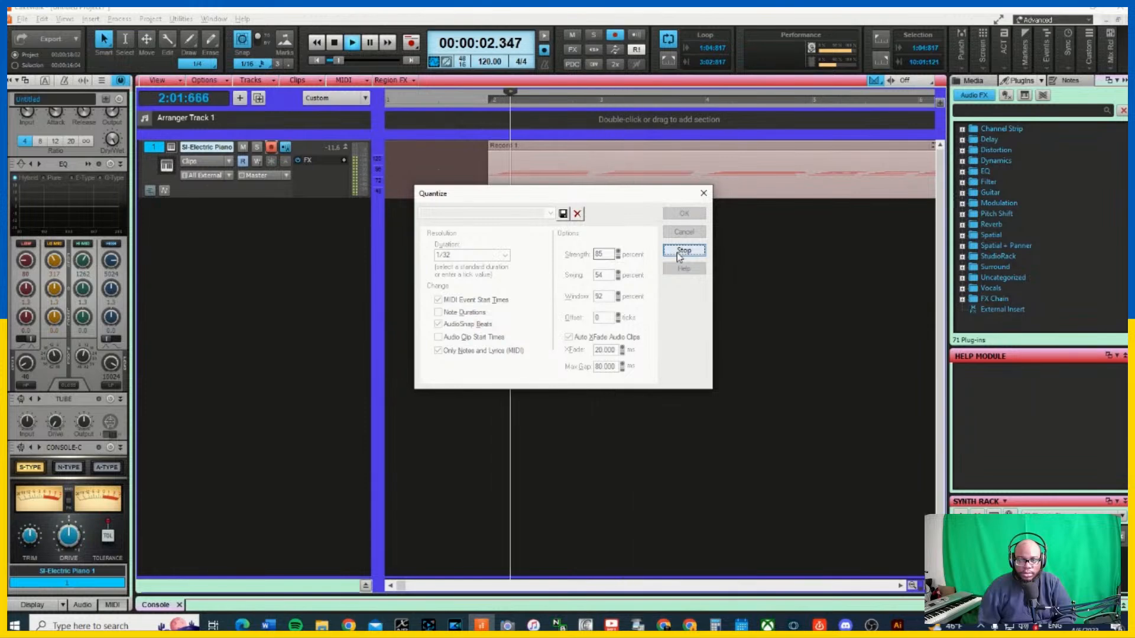
click(681, 253)
click(684, 214)
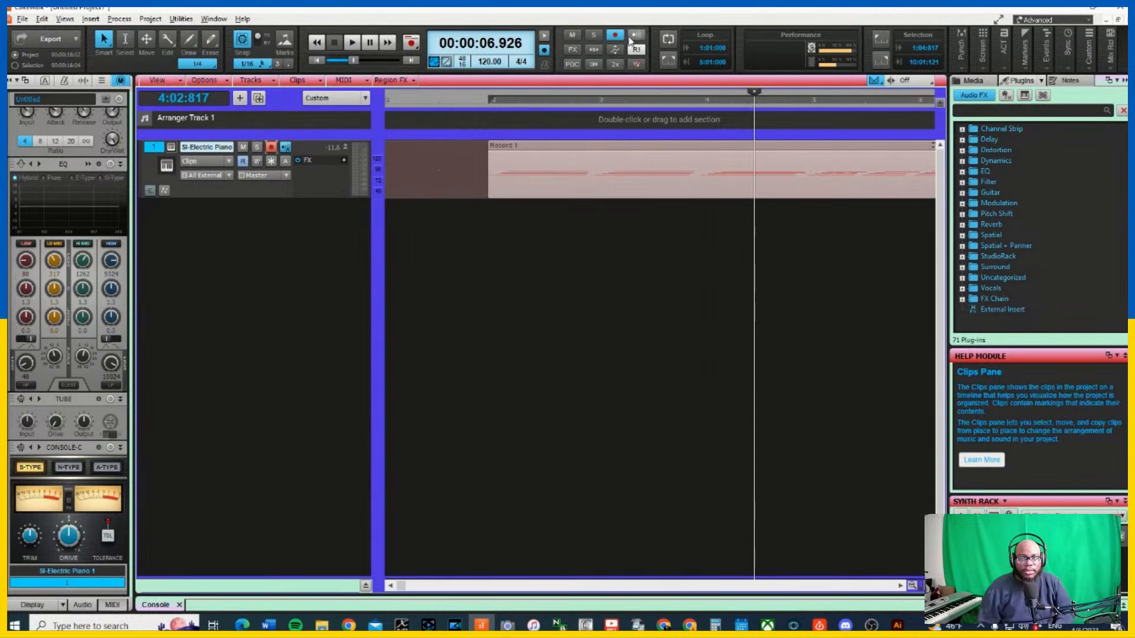
Play back the requantized clip from bar 2 until bar 6
click(489, 101)
key(space)
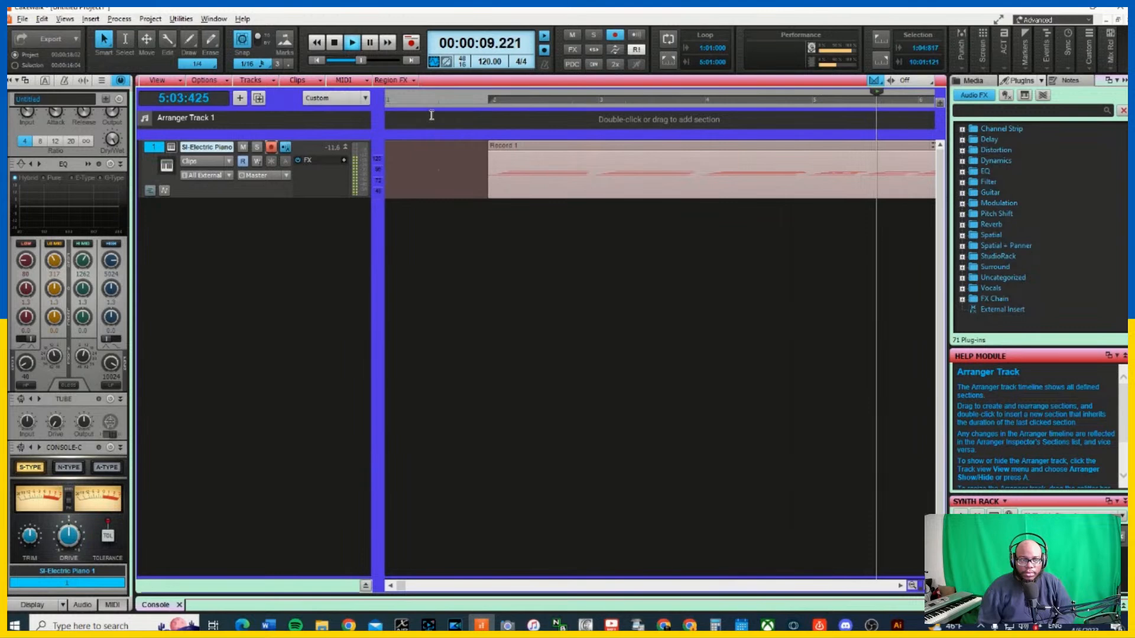
key(space)
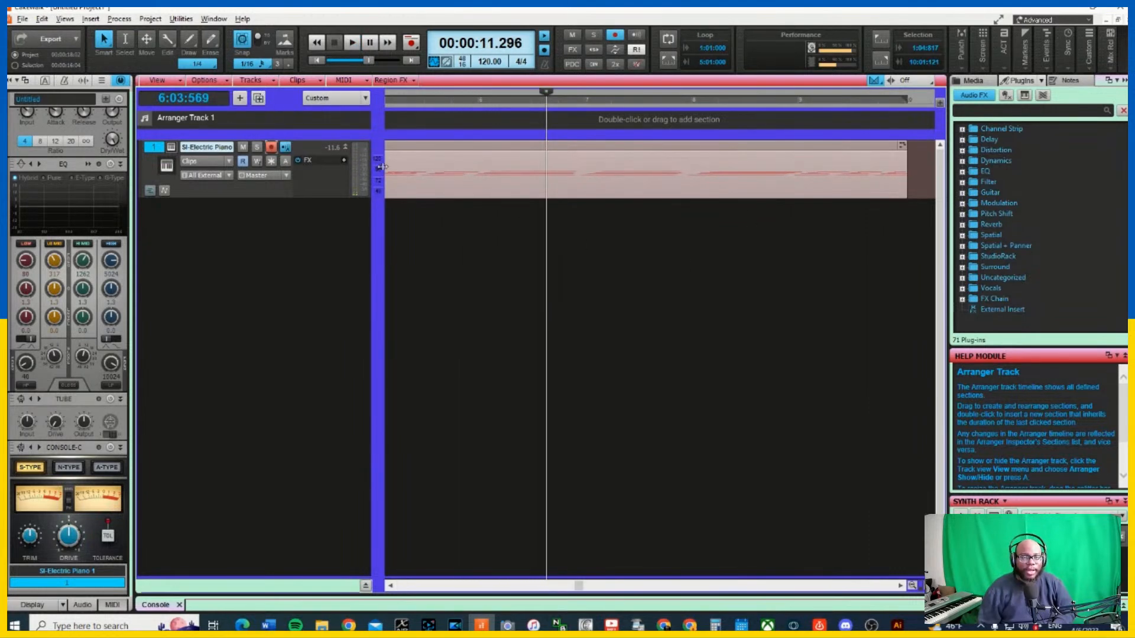
Disarm recording on the SI-Electric Piano track and open its Lyrics view
click(271, 148)
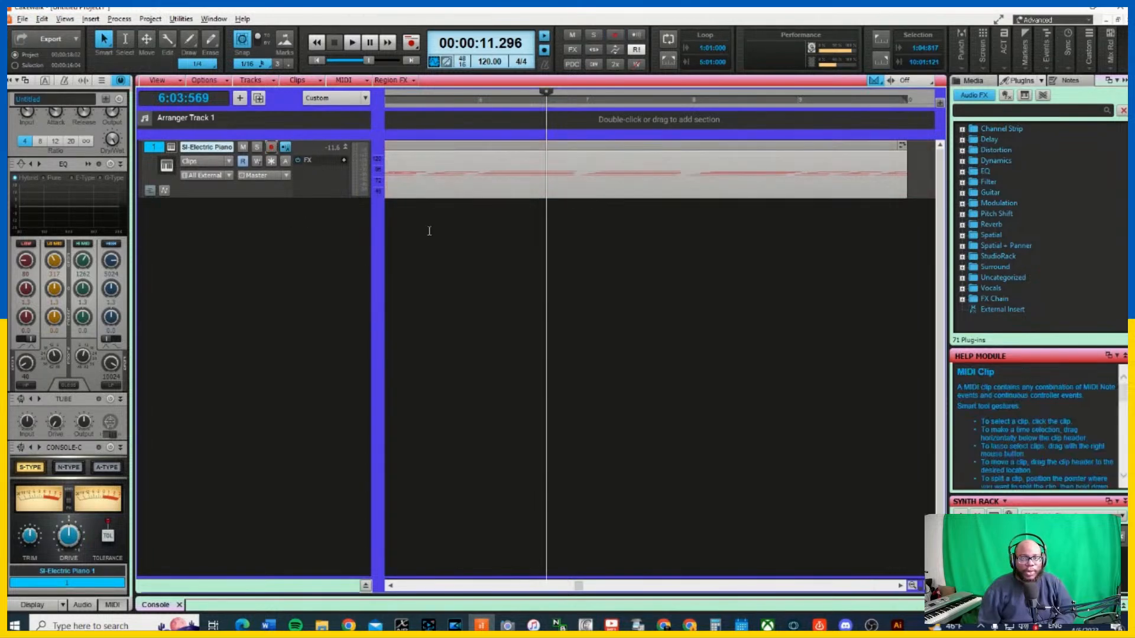
click(65, 19)
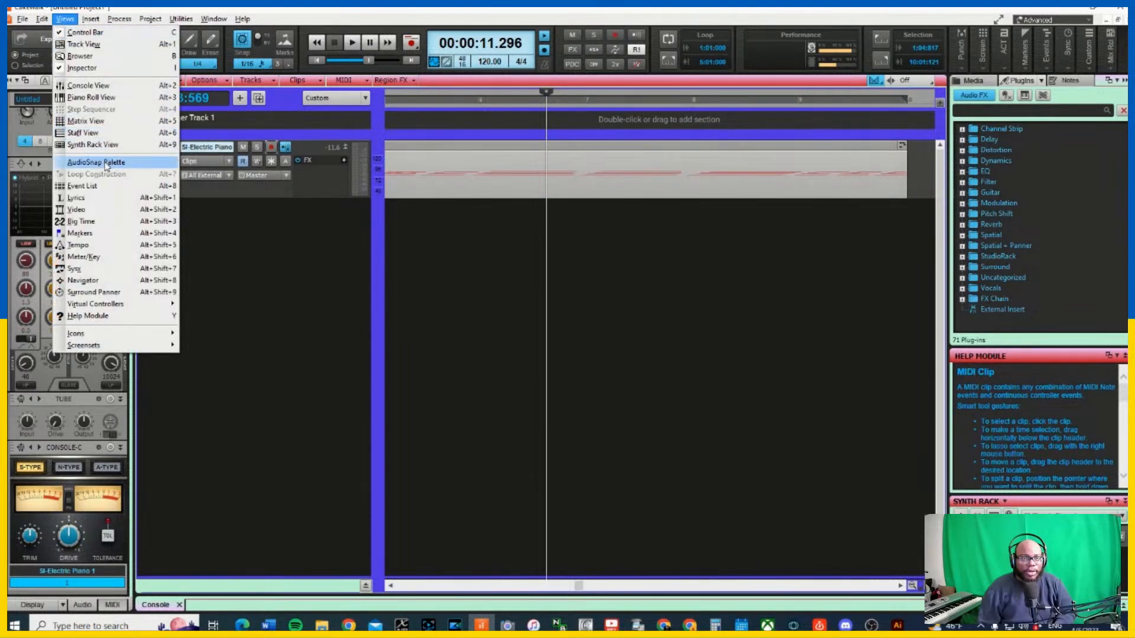
click(105, 200)
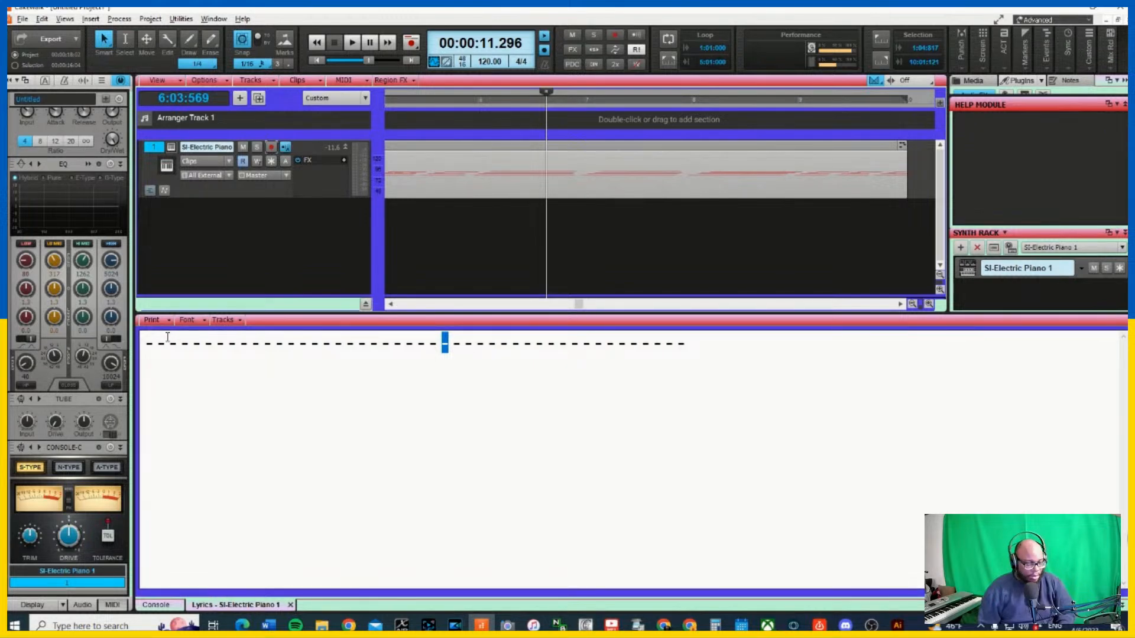
Play the track briefly from the project start to watch how the Lyrics view follows the notes
key(ctrl+Home)
key(space)
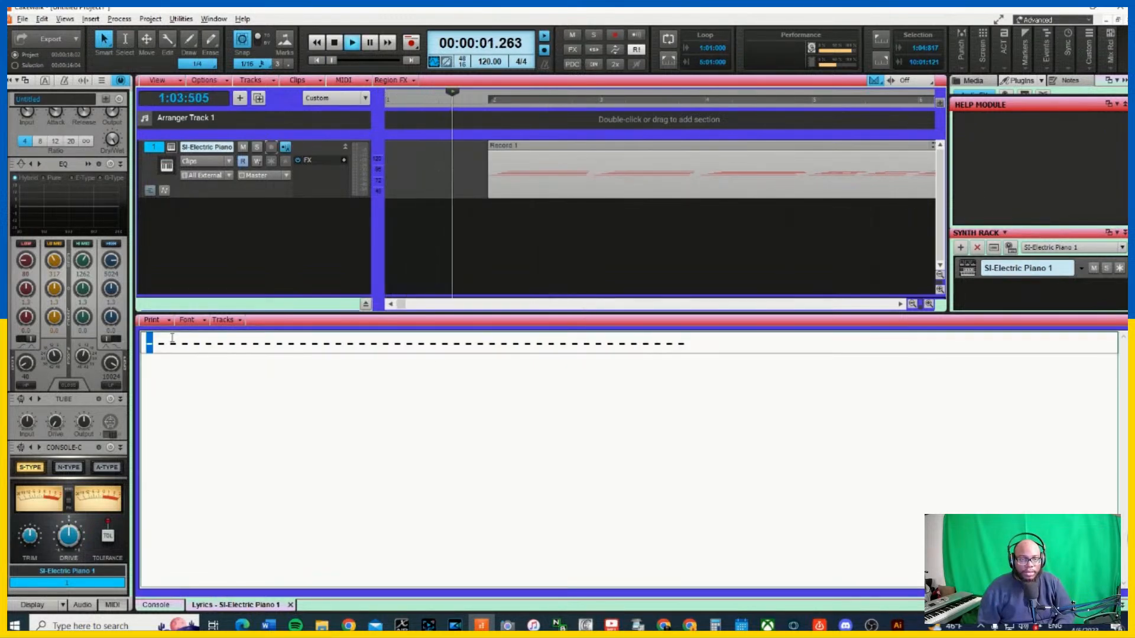
key(space)
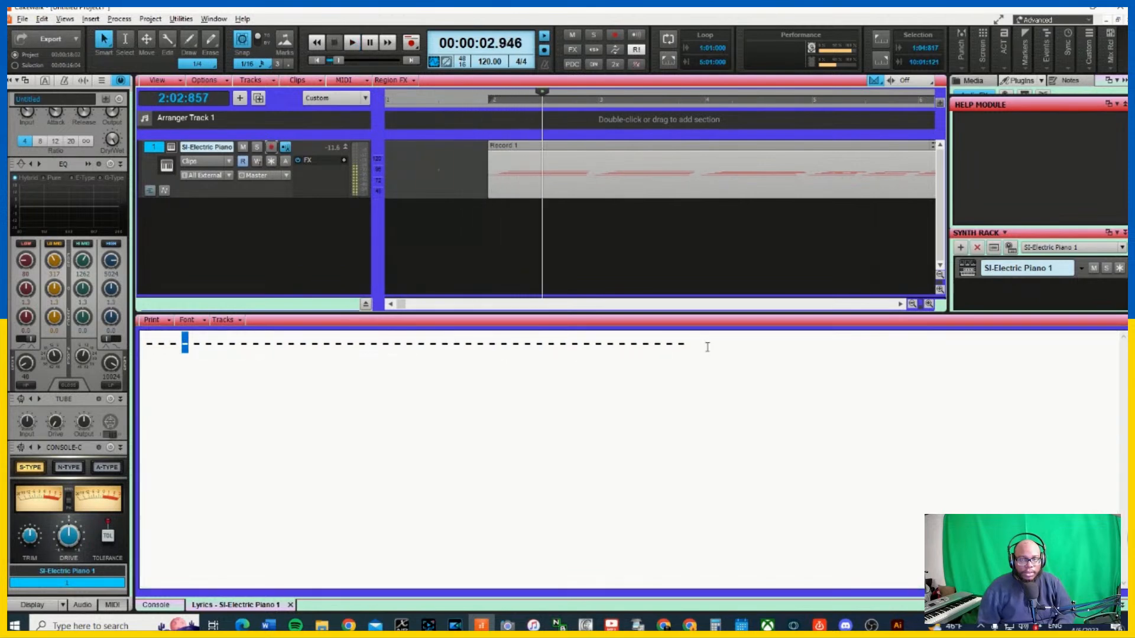
drag(702, 344, 152, 323)
key(Delete)
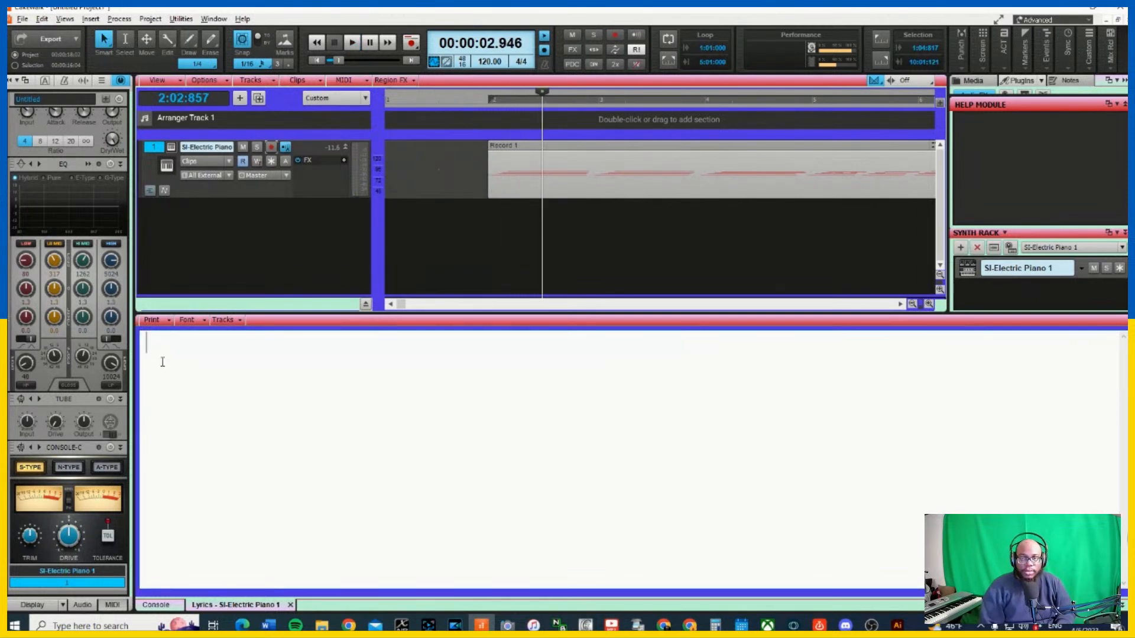
key(ctrl+z)
Enter the lyrics "I know what to do", "don't you", "know what to do" and "do you?" on four lines before the remaining placeholder dashes
text(I k)
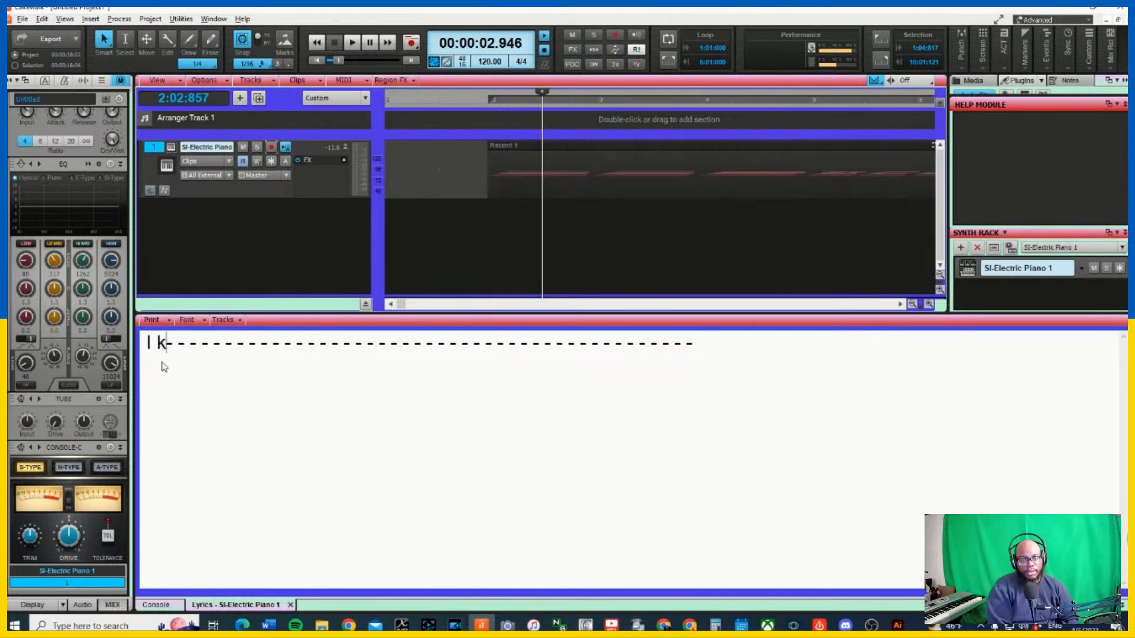
text(now what to)
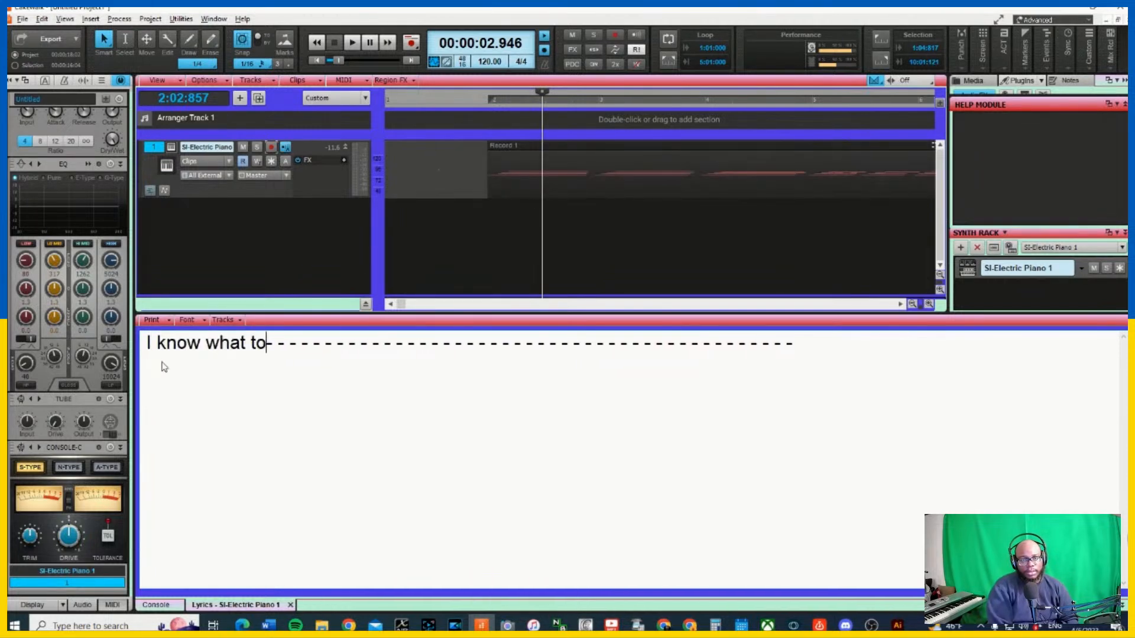
text( do don't yo)
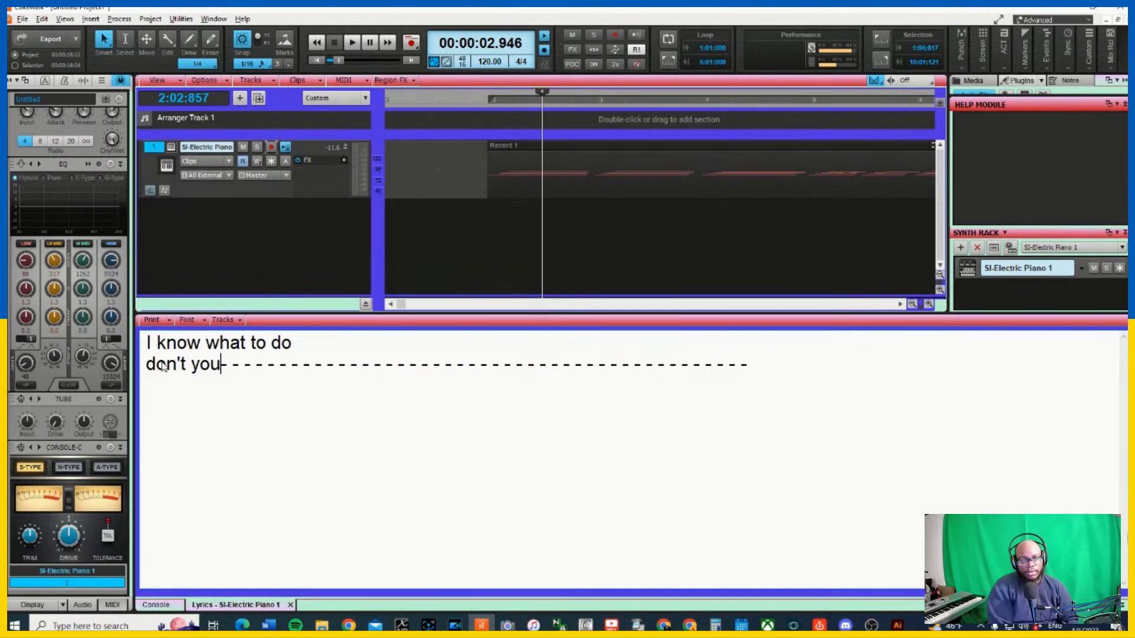
text(u)
key(Return)
text(know what to do)
key(Return)
text(o)
key(BackSpace)
text(do you?)
Remove the word "I" and the leading spaces from the first lyric line so it starts with "know"
click(194, 470)
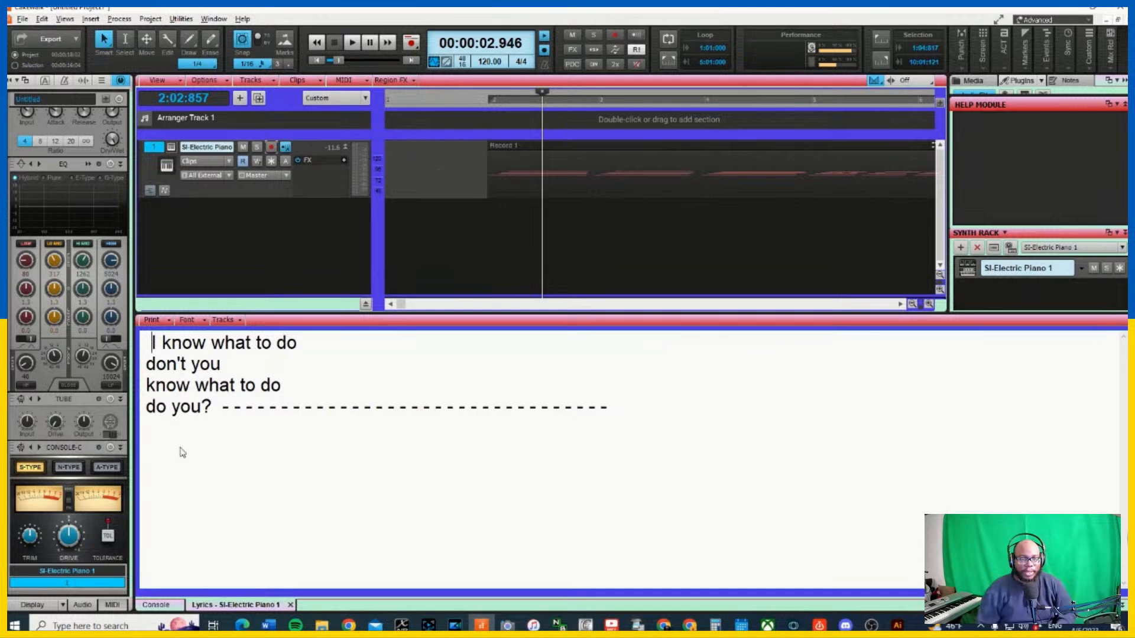
key(BackSpace)
key(Delete)
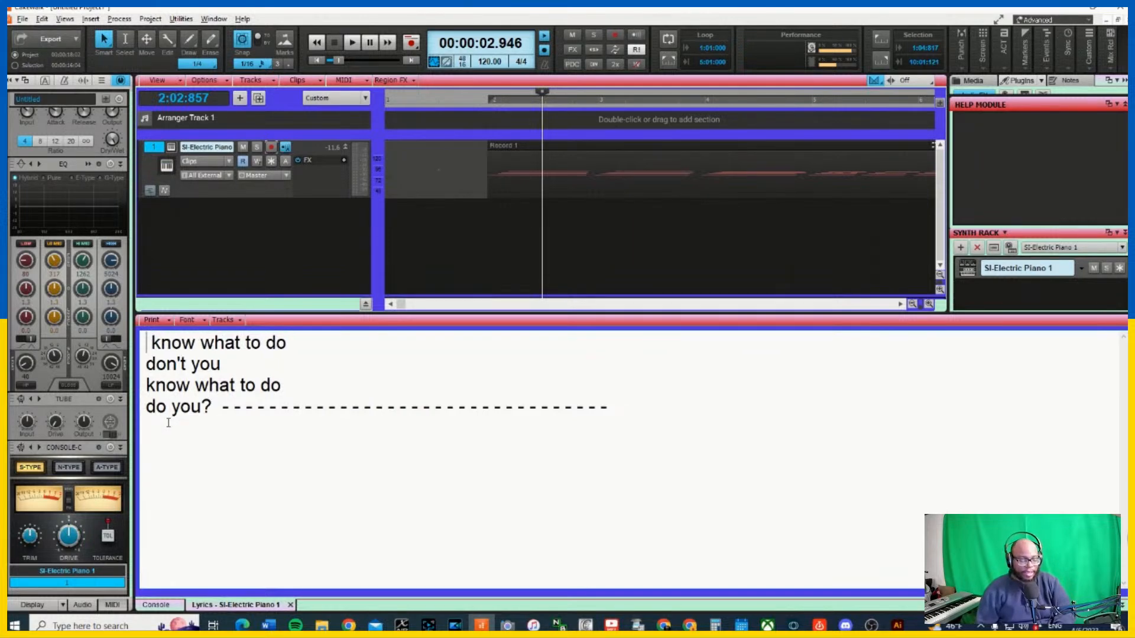
key(Delete)
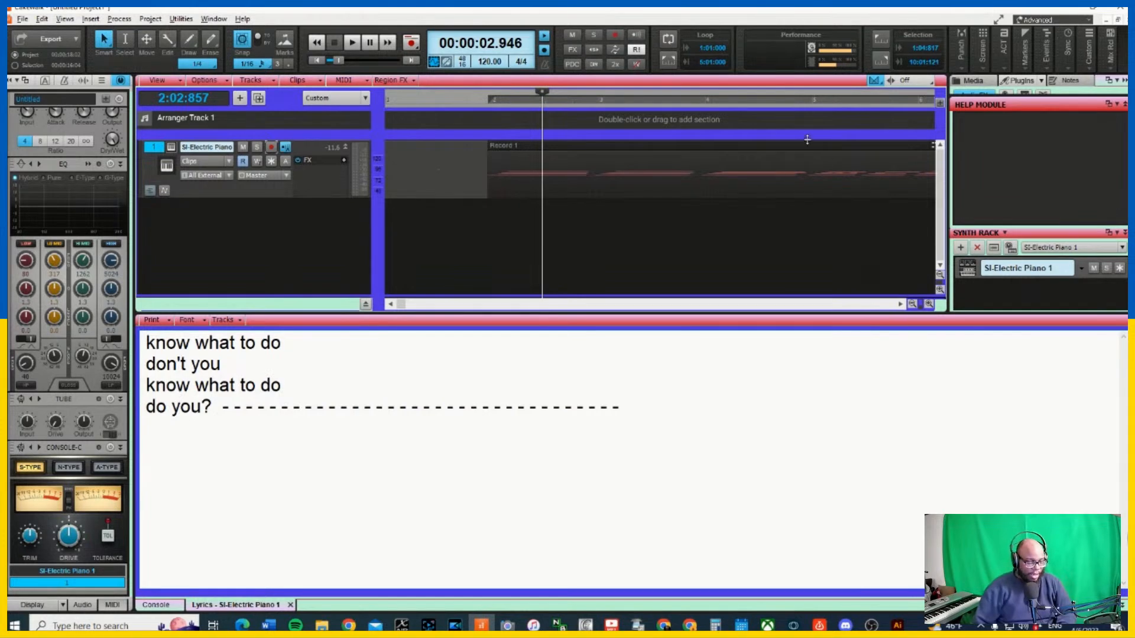
Play the track from the project start to check how the entered lyrics follow the notes
click(353, 44)
click(335, 44)
click(324, 61)
click(353, 44)
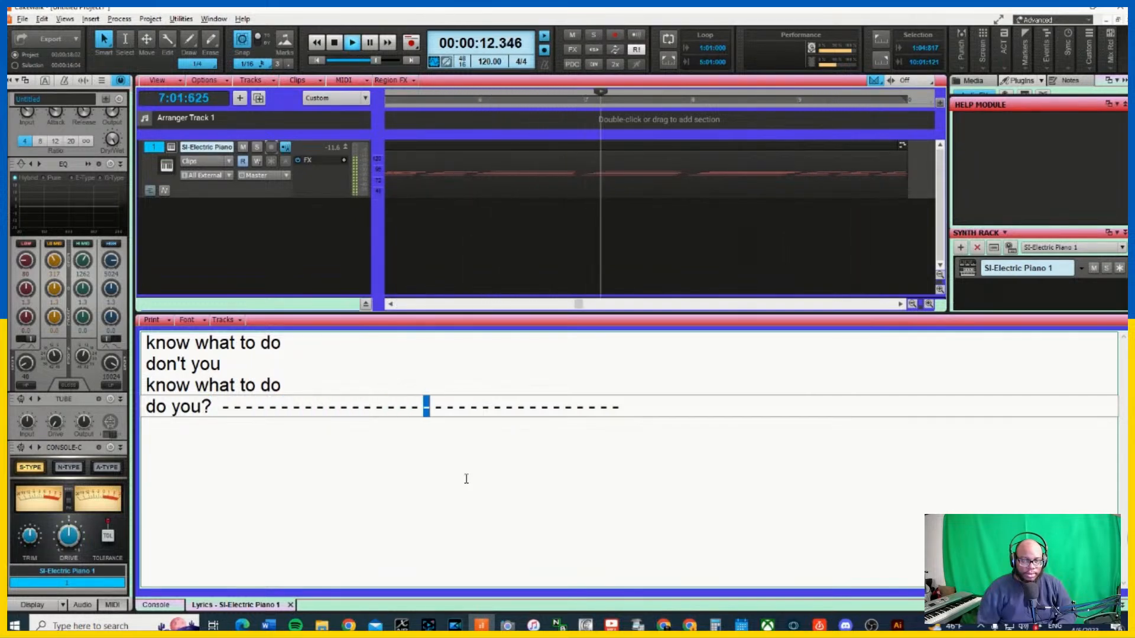
click(319, 60)
click(331, 46)
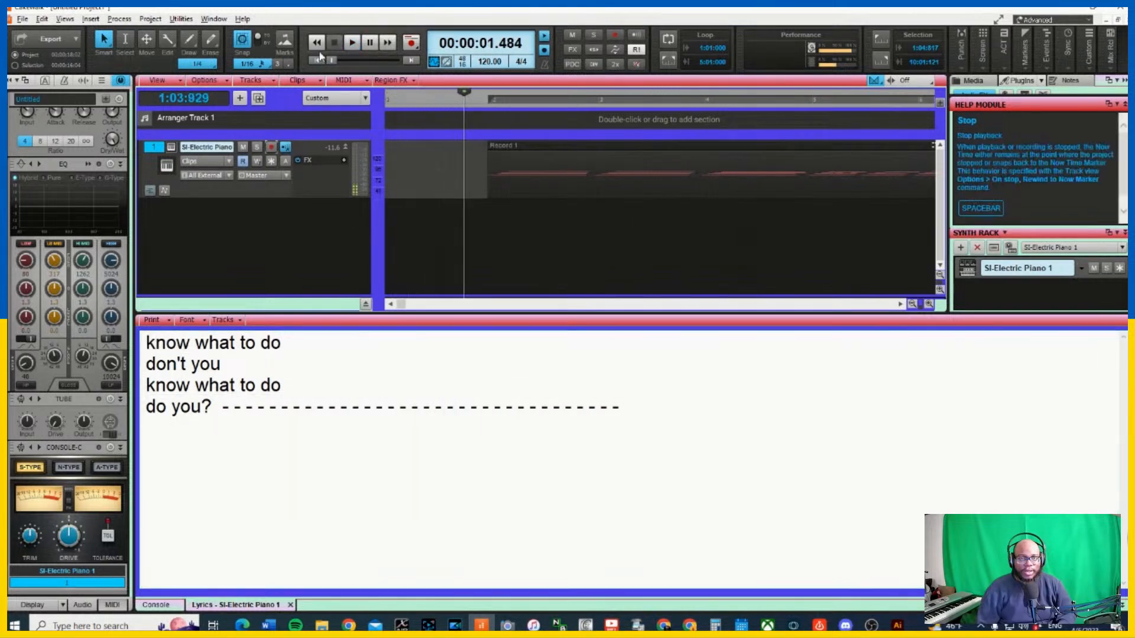
Set the project tempo to 95 and play from the start to check the lyrics at that speed, finishing back at the start
click(485, 62)
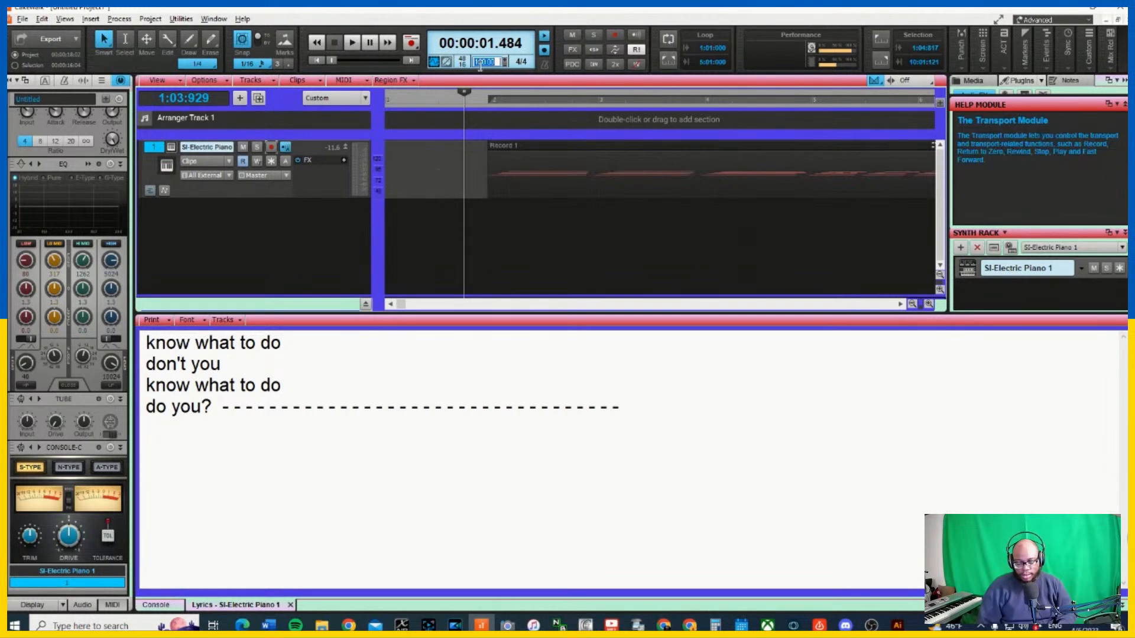
key(Return)
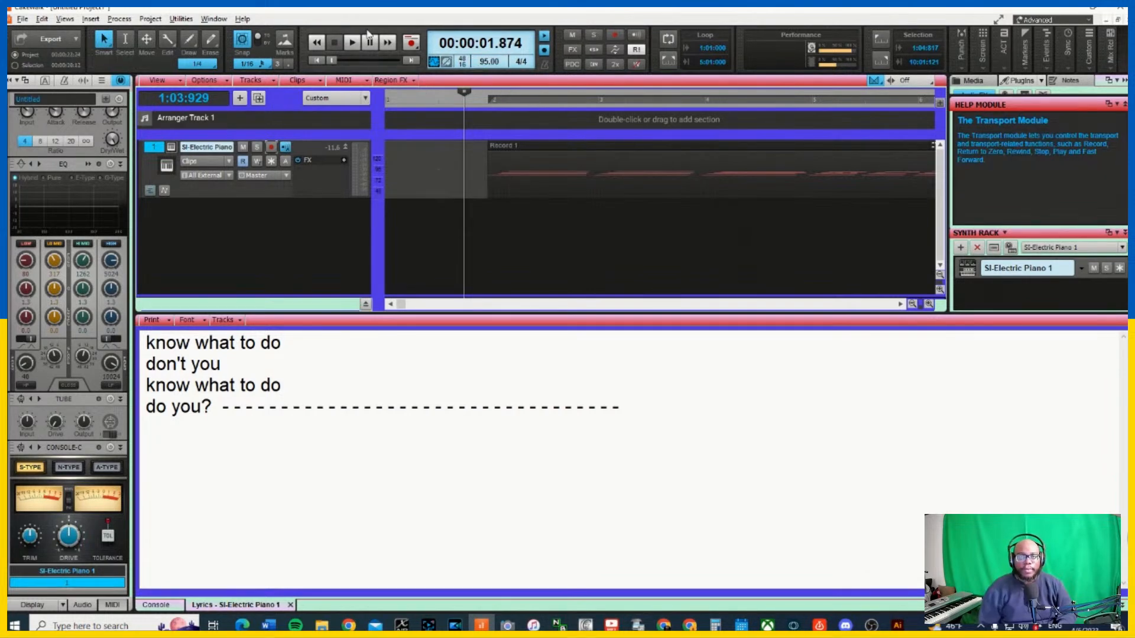
click(316, 59)
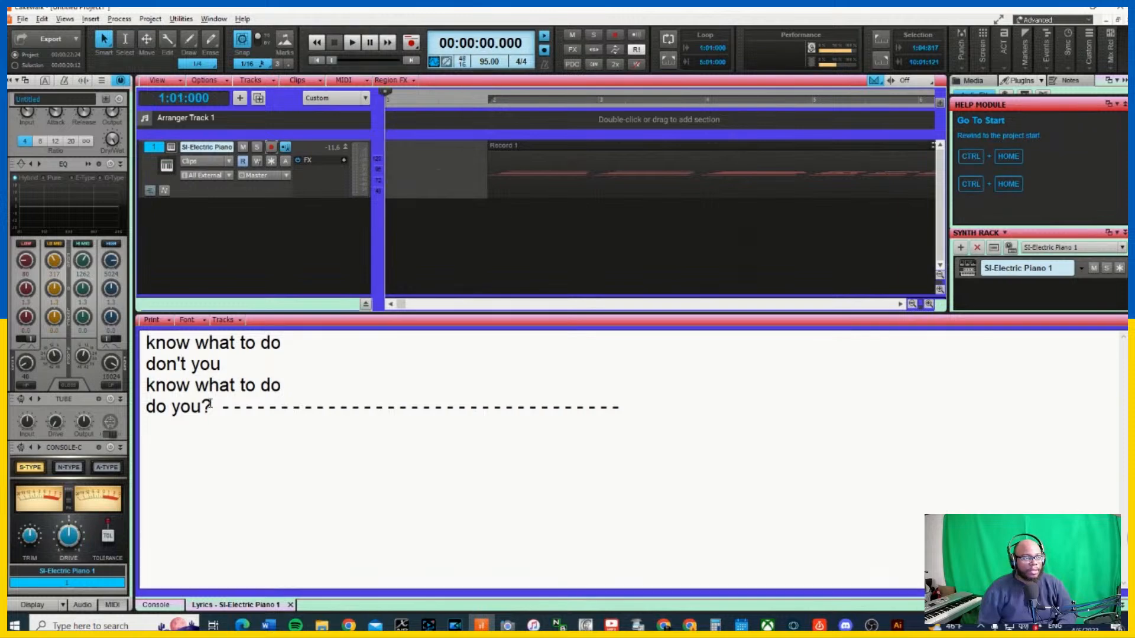
click(353, 43)
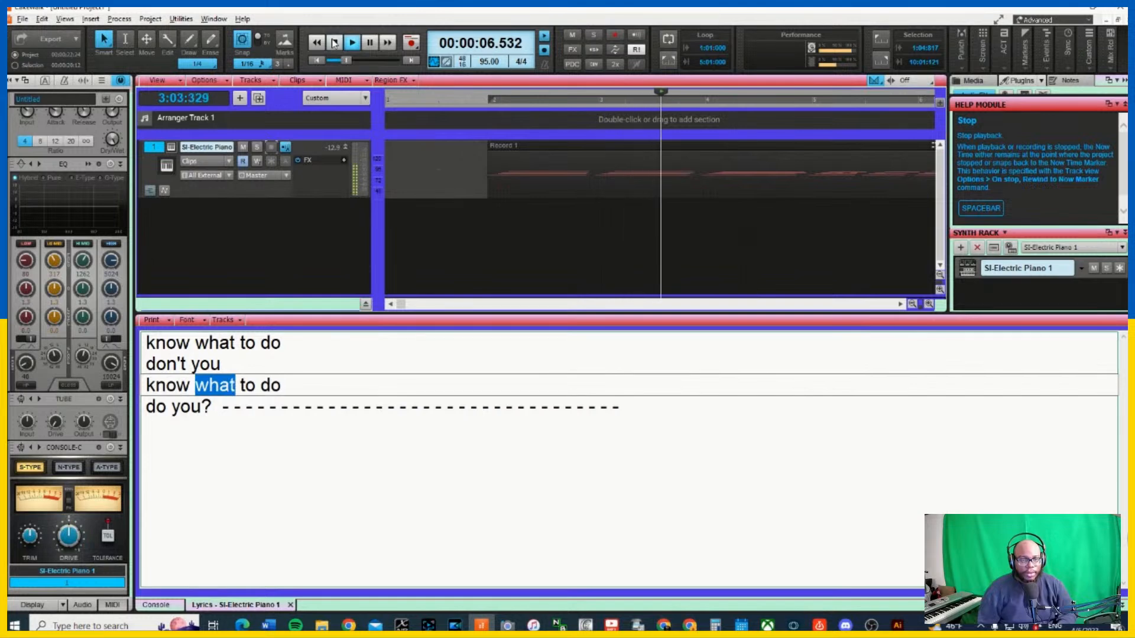
click(334, 43)
click(317, 61)
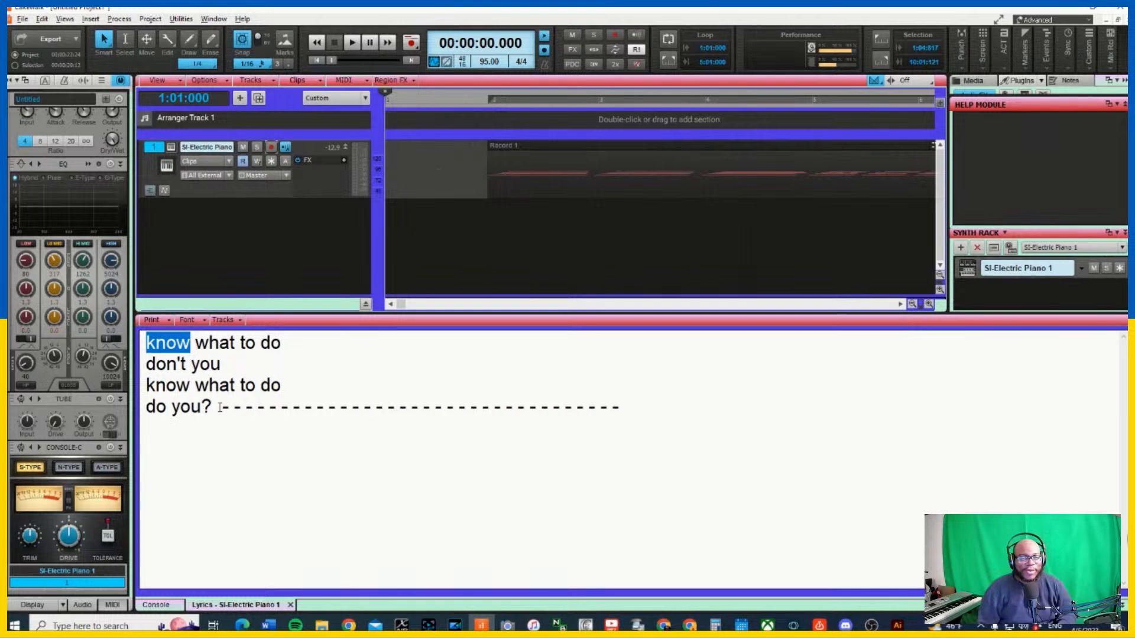
Replace the question mark and first two dashes after "do you" with the lyrics "what do you want to do"
drag(240, 410, 203, 408)
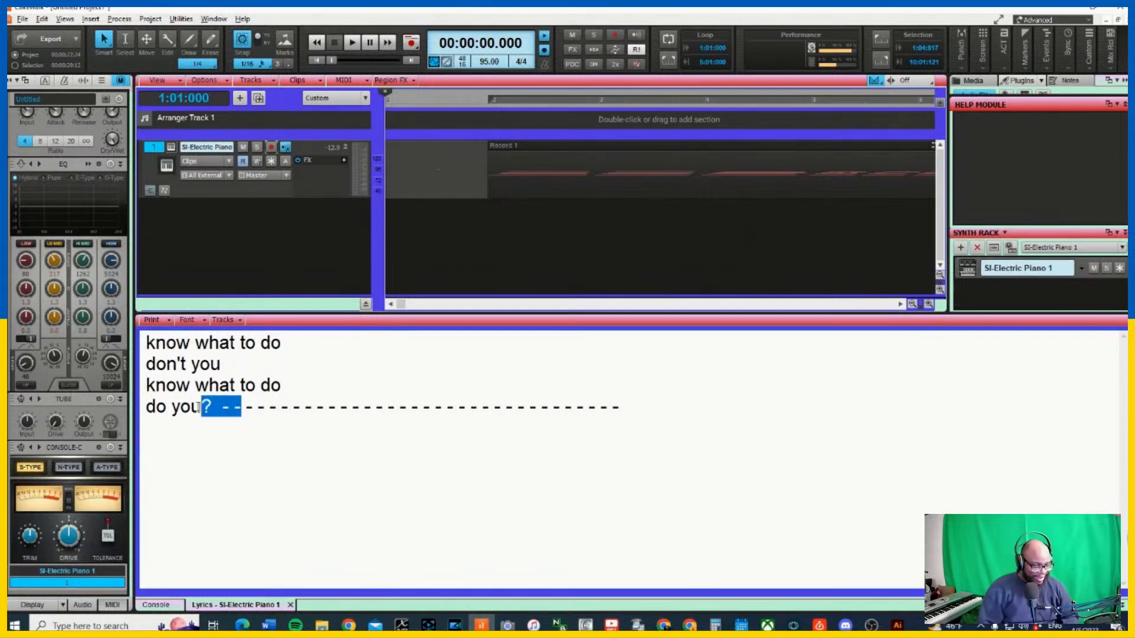
key(BackSpace)
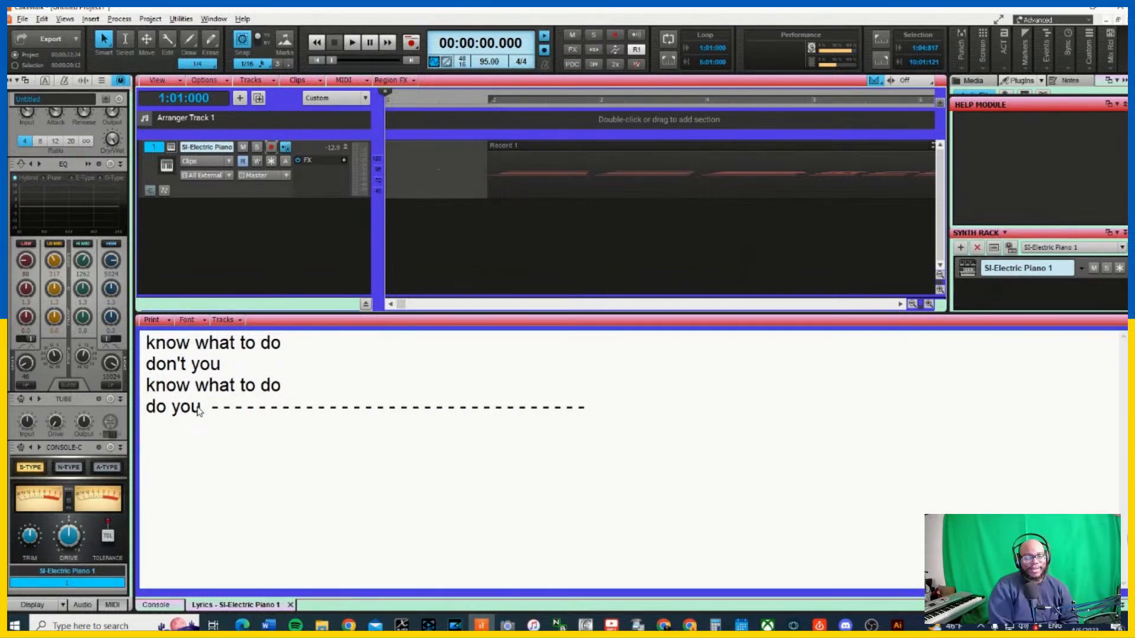
text(waht)
key(BackSpace)
key(BackSpace)
key(BackSpace)
text(hat)
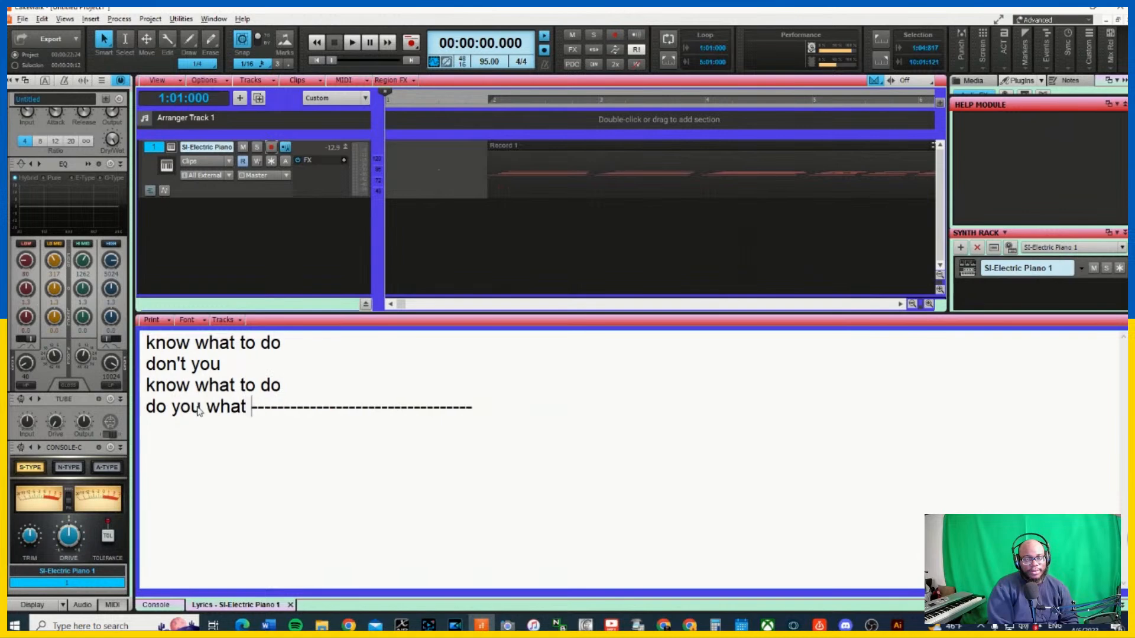
text( do you want to do)
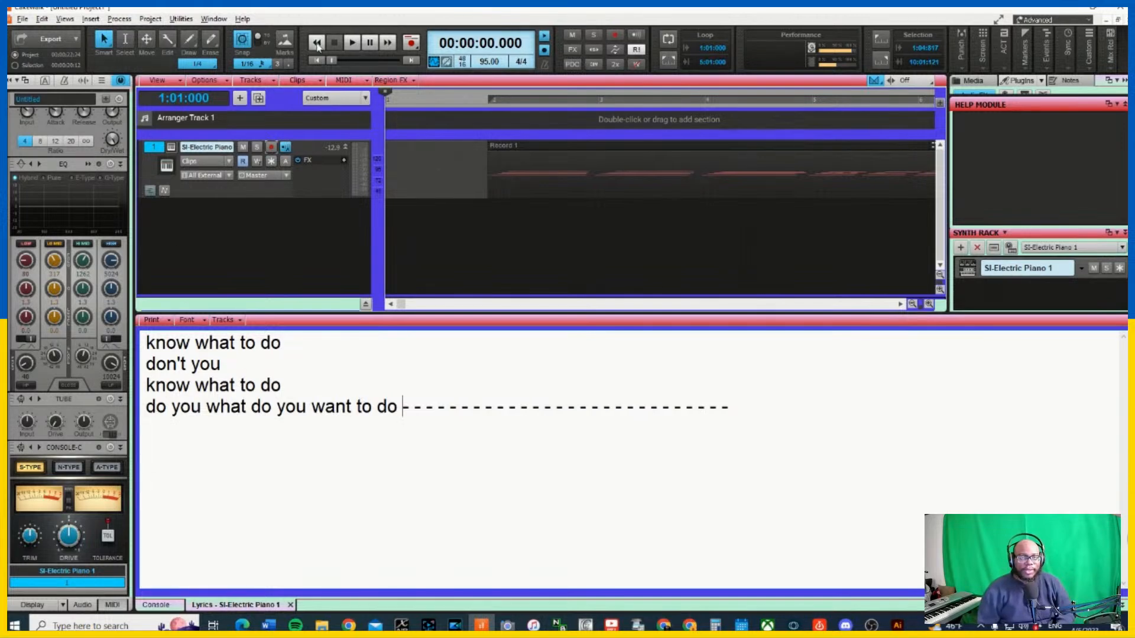
Play the track repeatedly from the project start to check how the extended last lyric line follows the notes
click(350, 43)
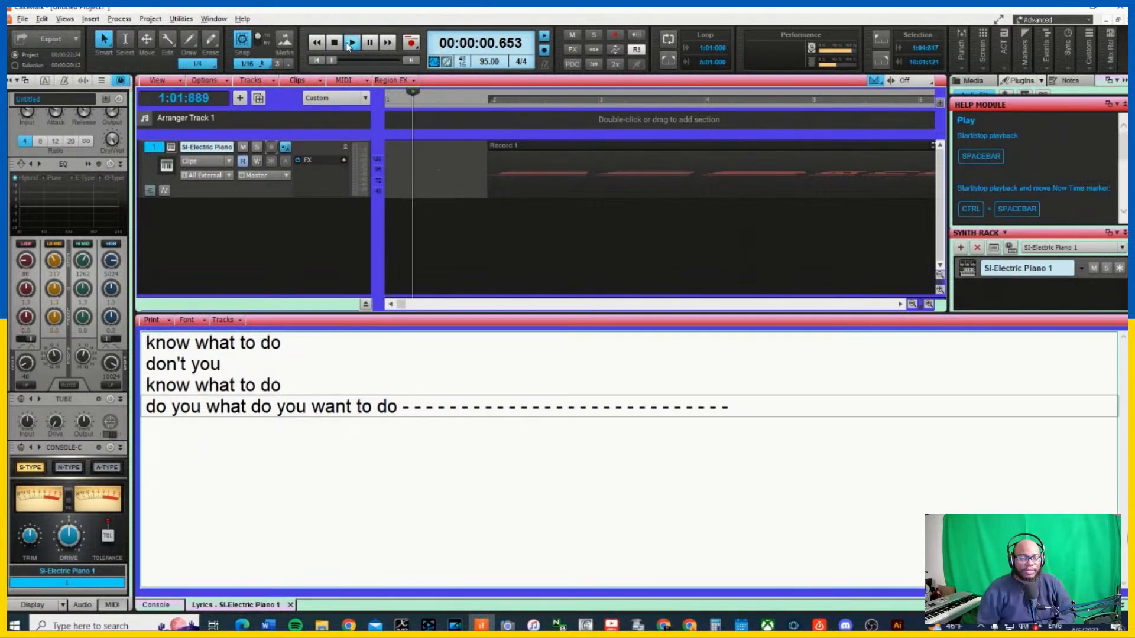
click(335, 44)
click(318, 61)
click(351, 42)
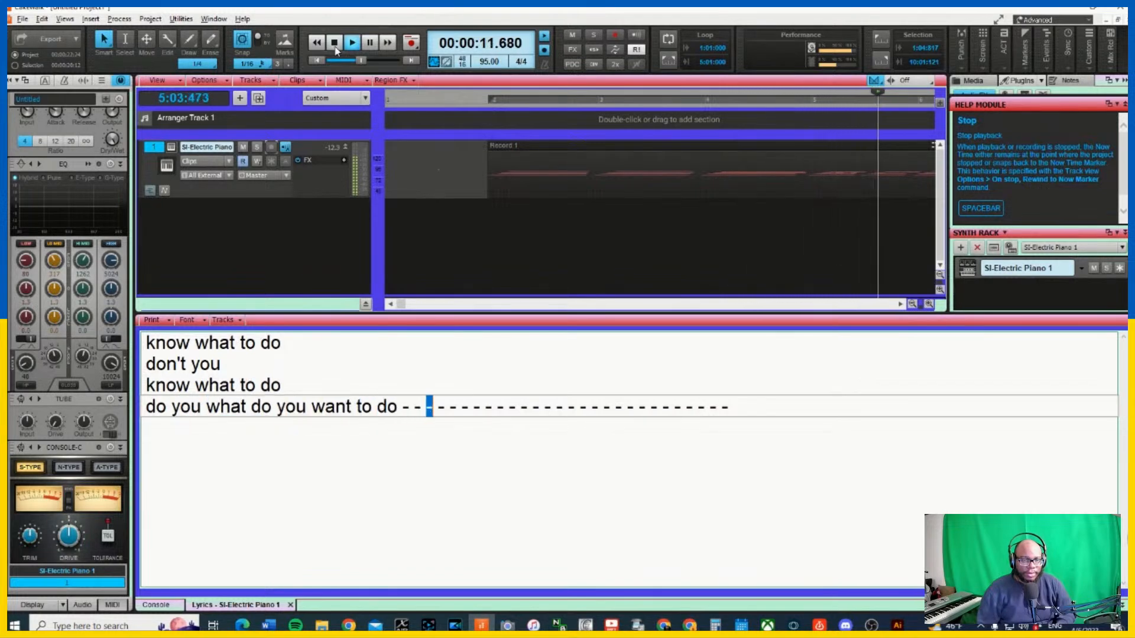
click(319, 61)
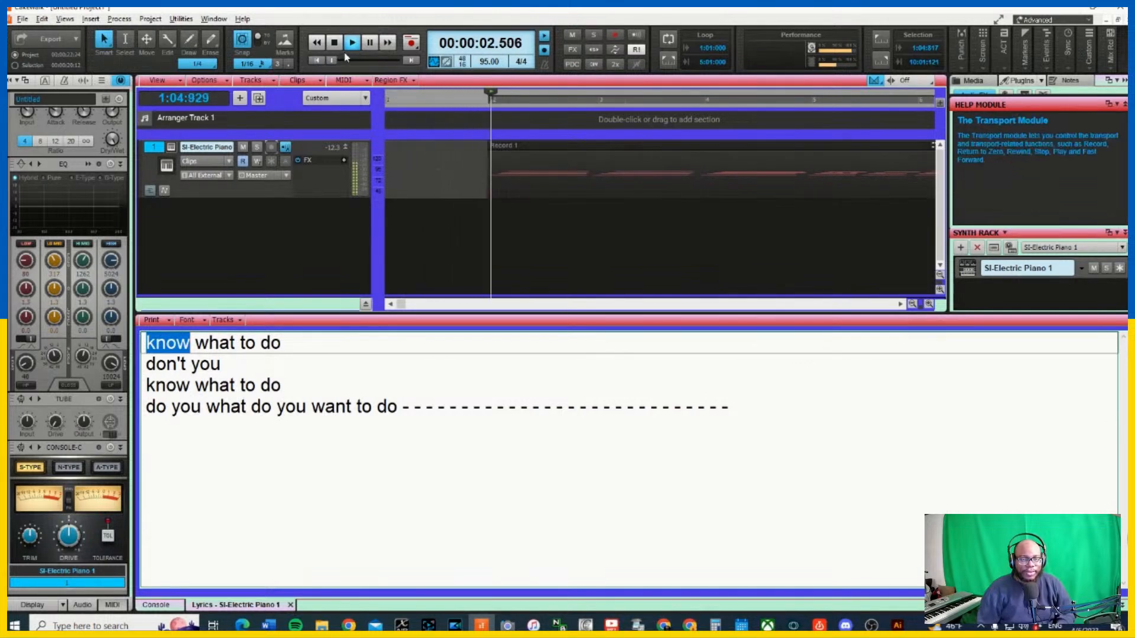
click(324, 63)
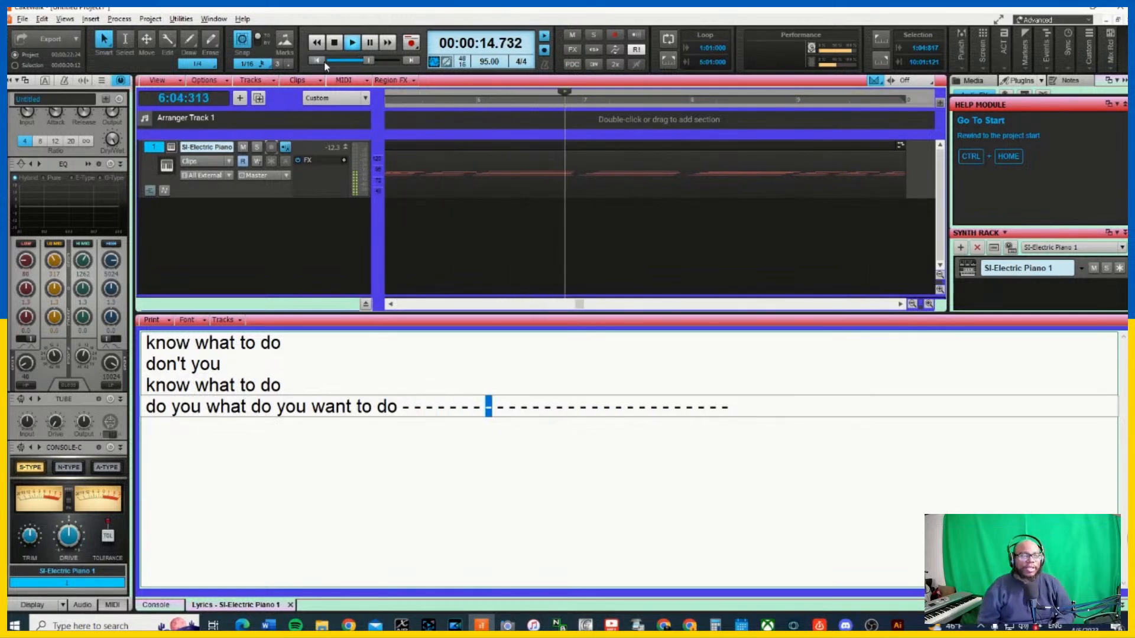
click(334, 42)
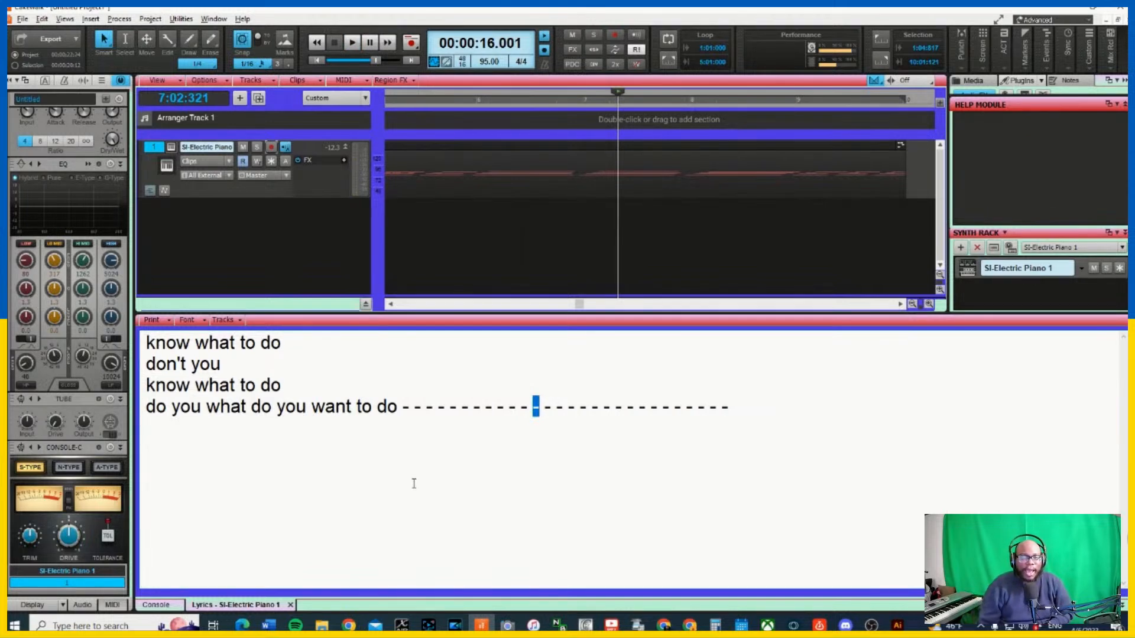
click(224, 320)
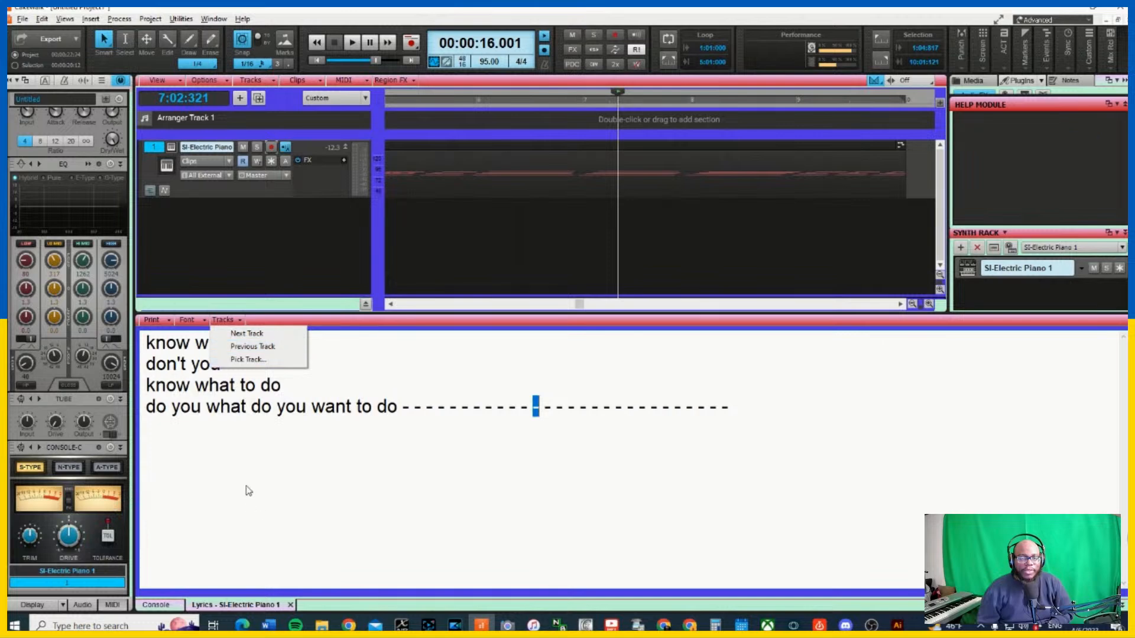
click(187, 321)
click(187, 321)
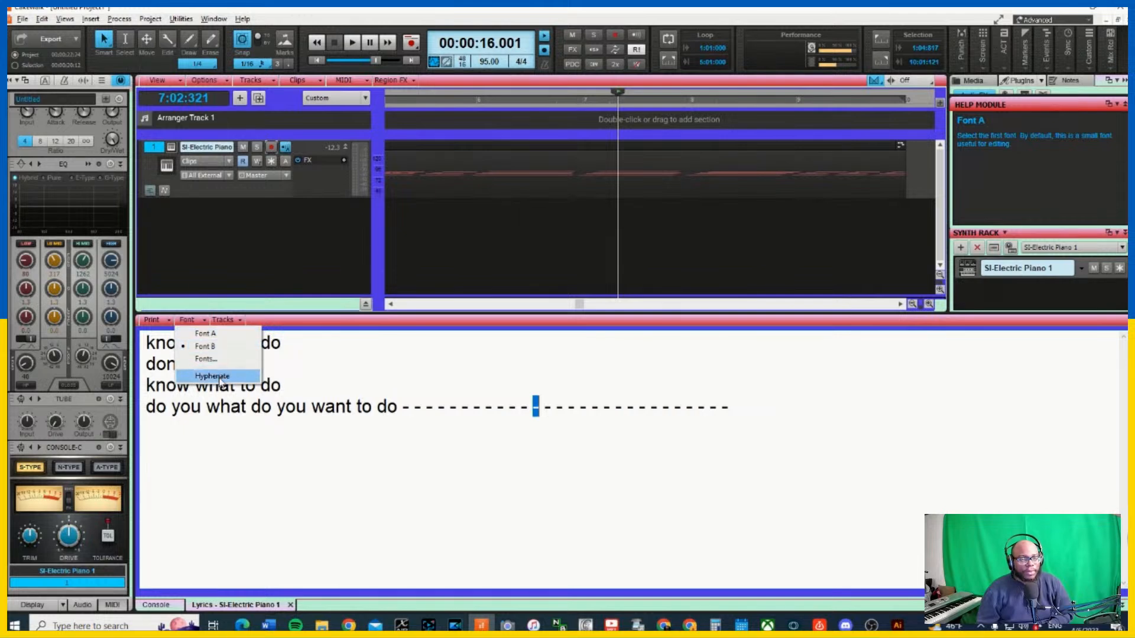
click(159, 316)
click(166, 323)
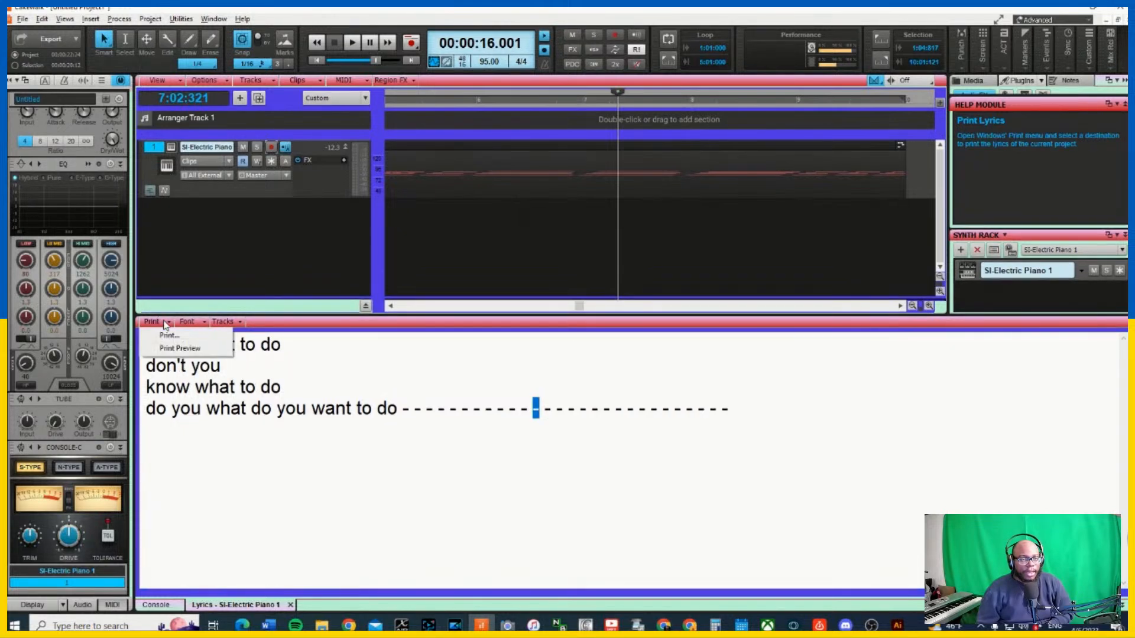
click(228, 461)
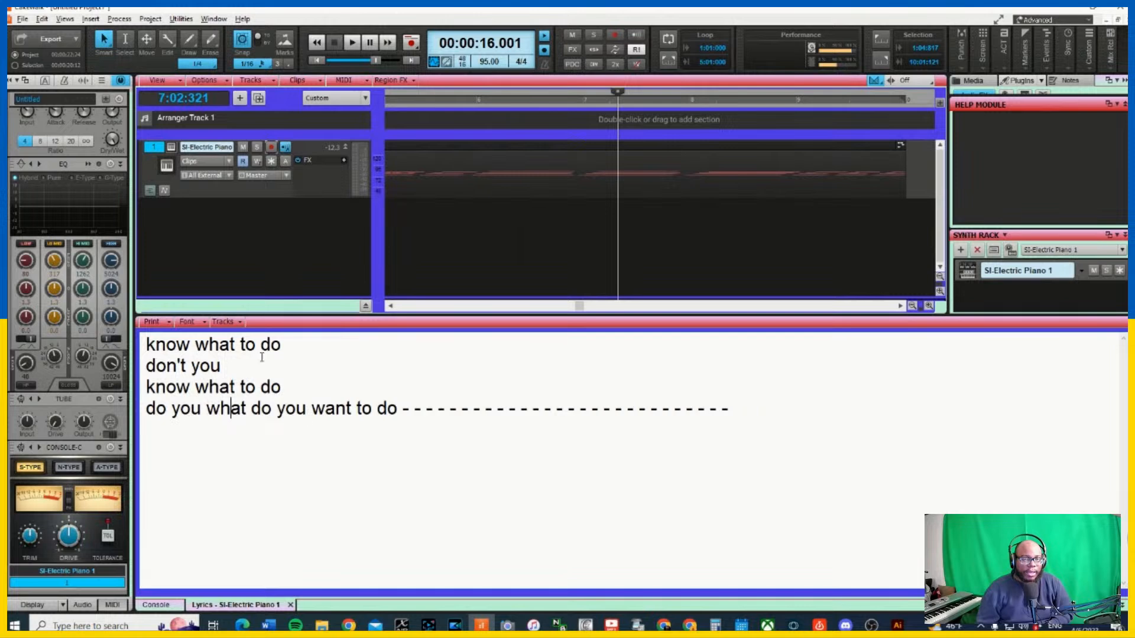
Insert one new instrument track that uses the Default (TTS-1) synth
right_click(250, 223)
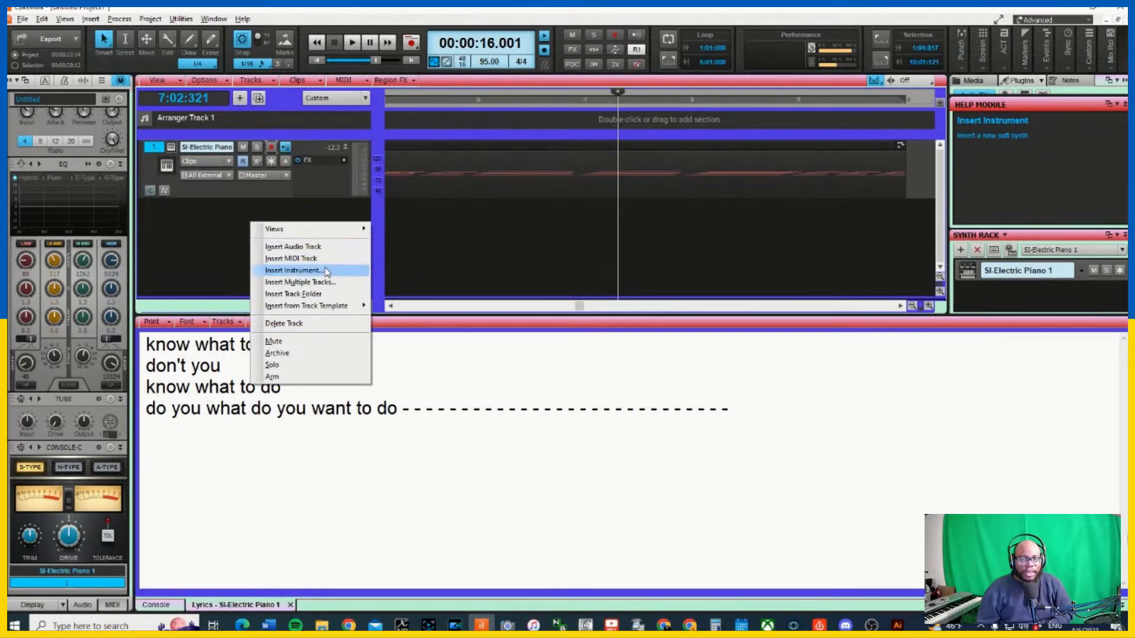
click(325, 270)
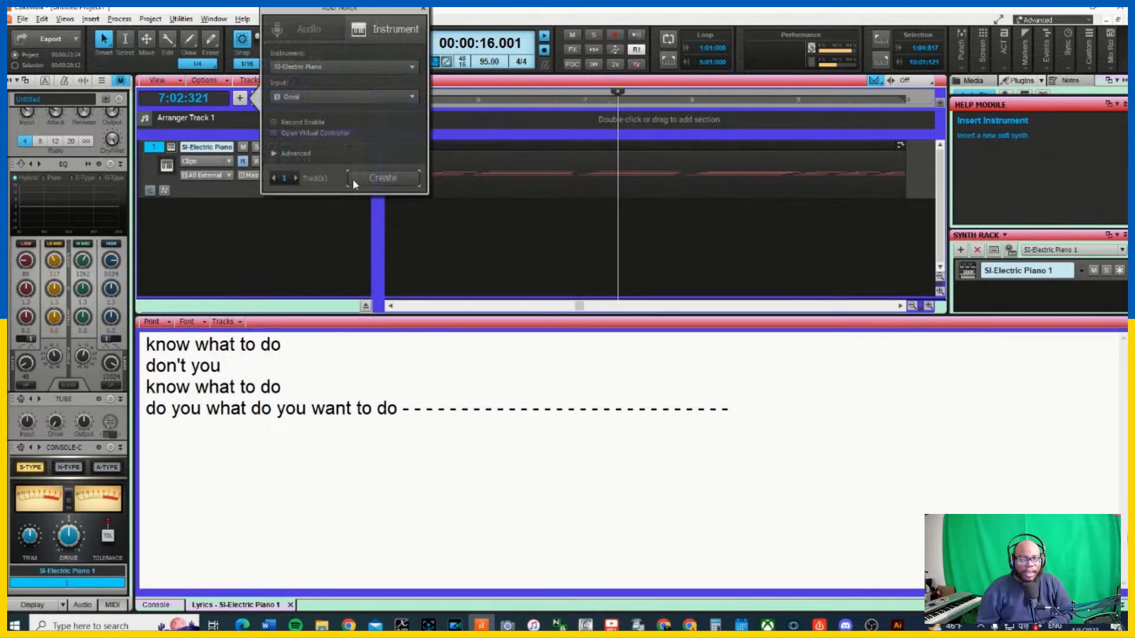
click(399, 69)
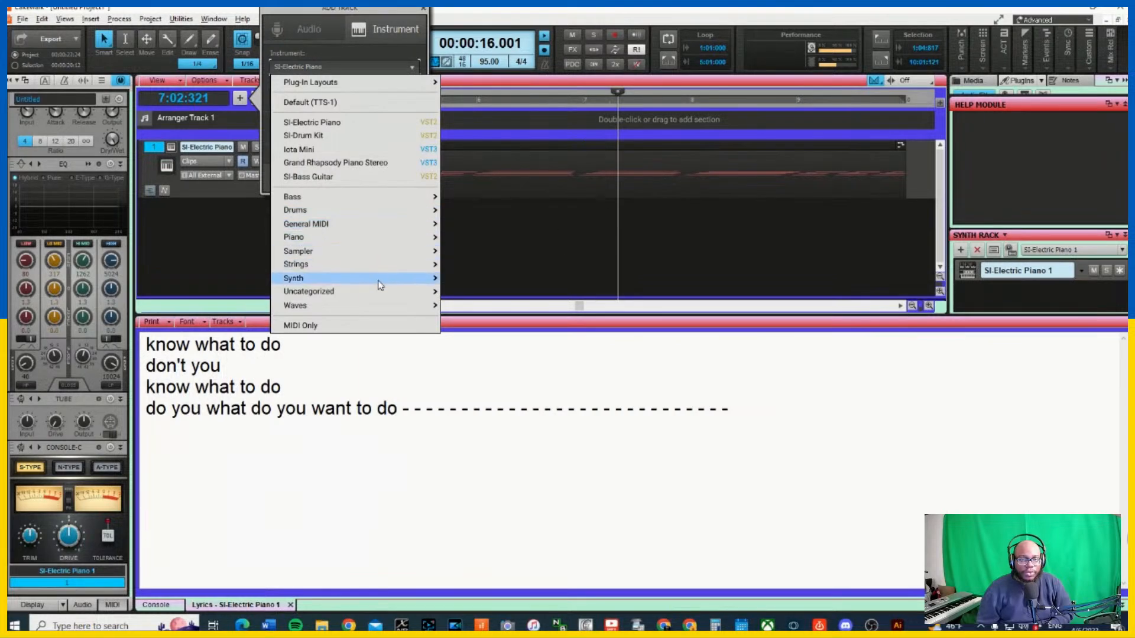
mouse_move(381, 285)
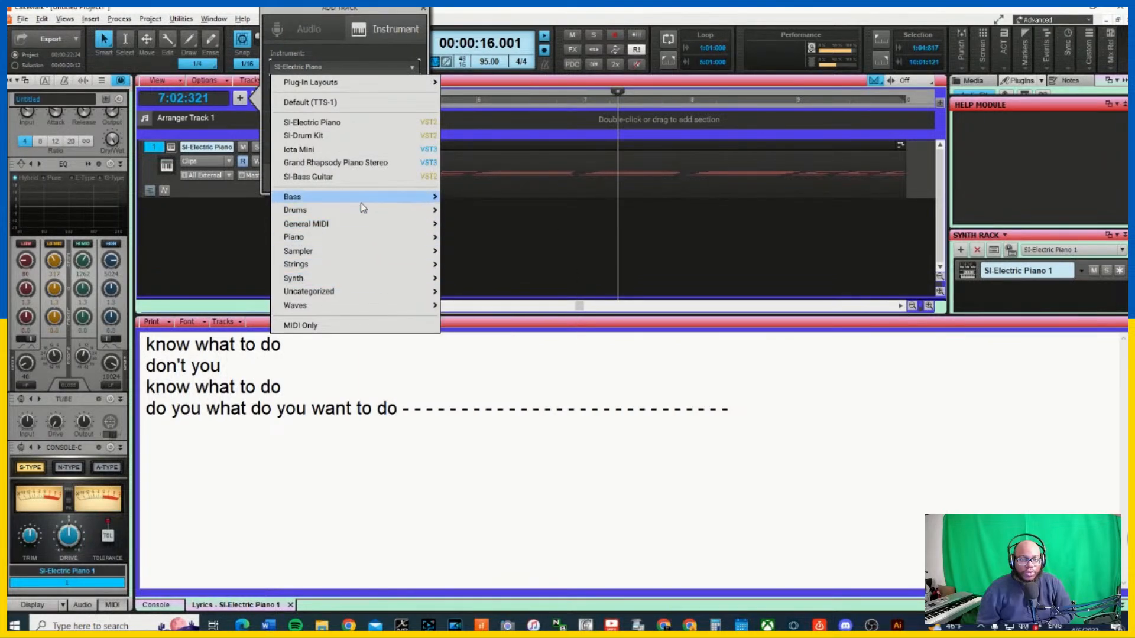
click(351, 102)
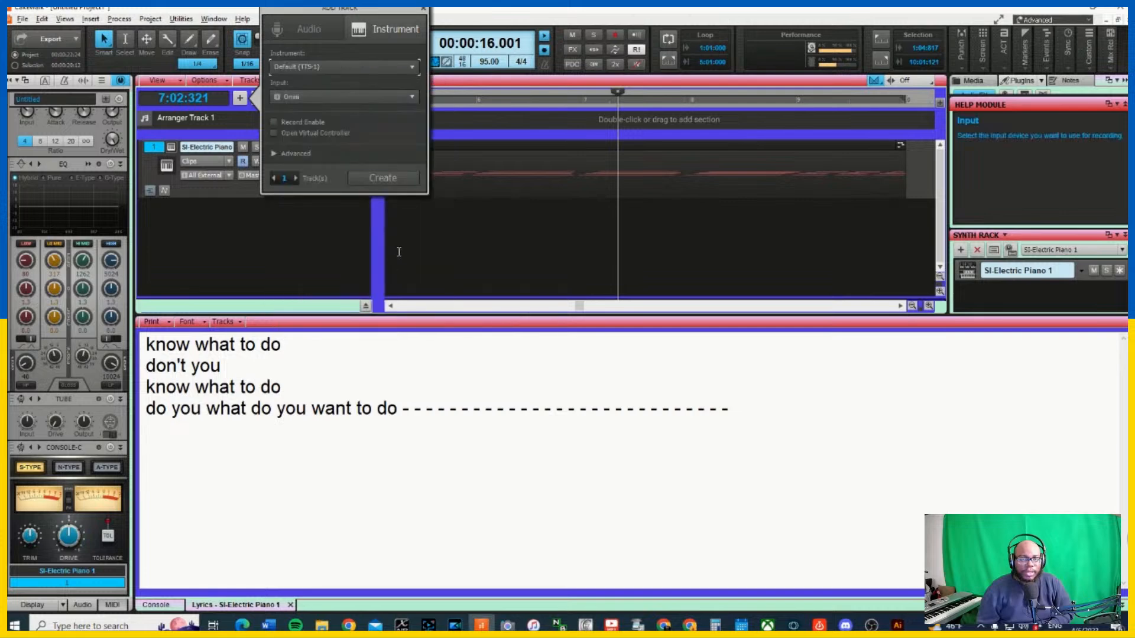
click(400, 178)
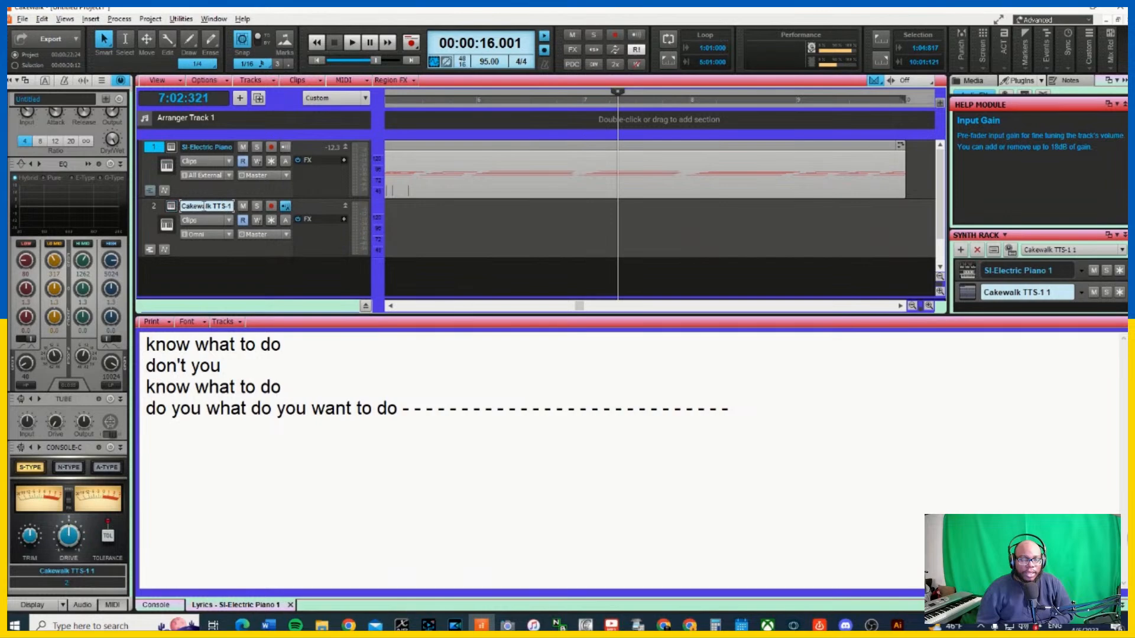
Set part 1 of the Cakewalk TTS-1 synth to the Pan Flute preset from the Pipe group and close the synth window
click(171, 206)
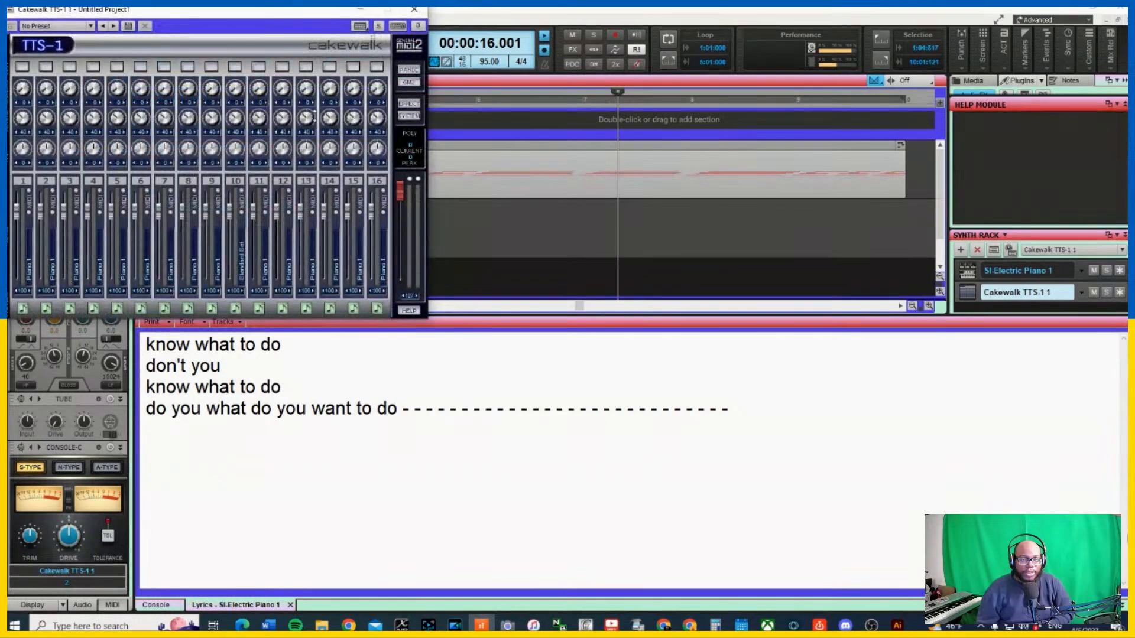
click(23, 67)
click(202, 126)
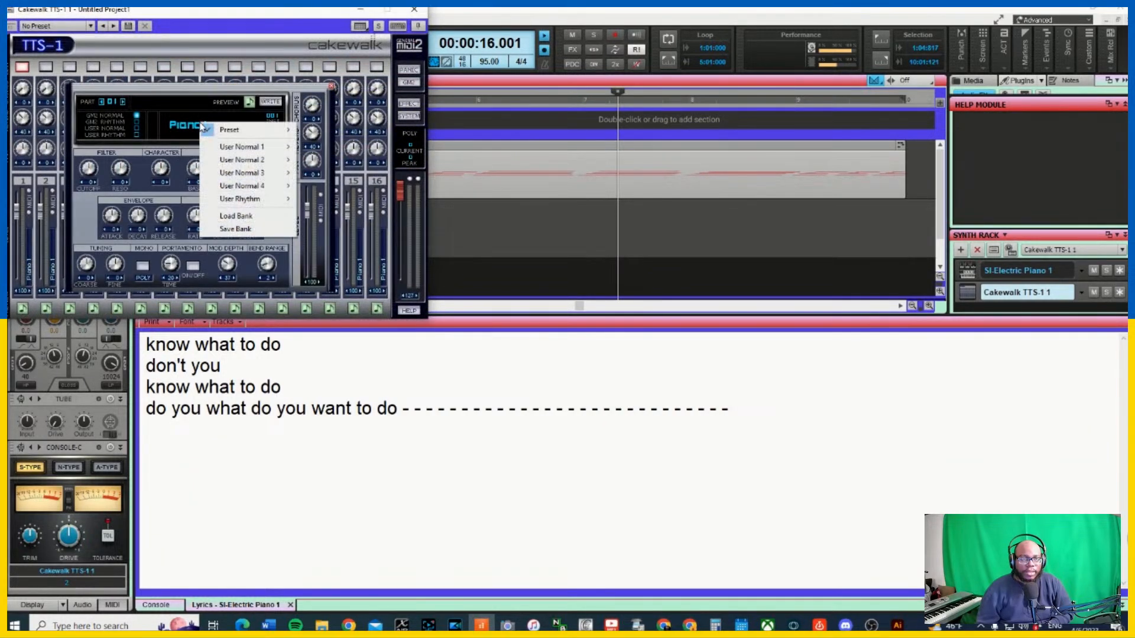
mouse_move(249, 130)
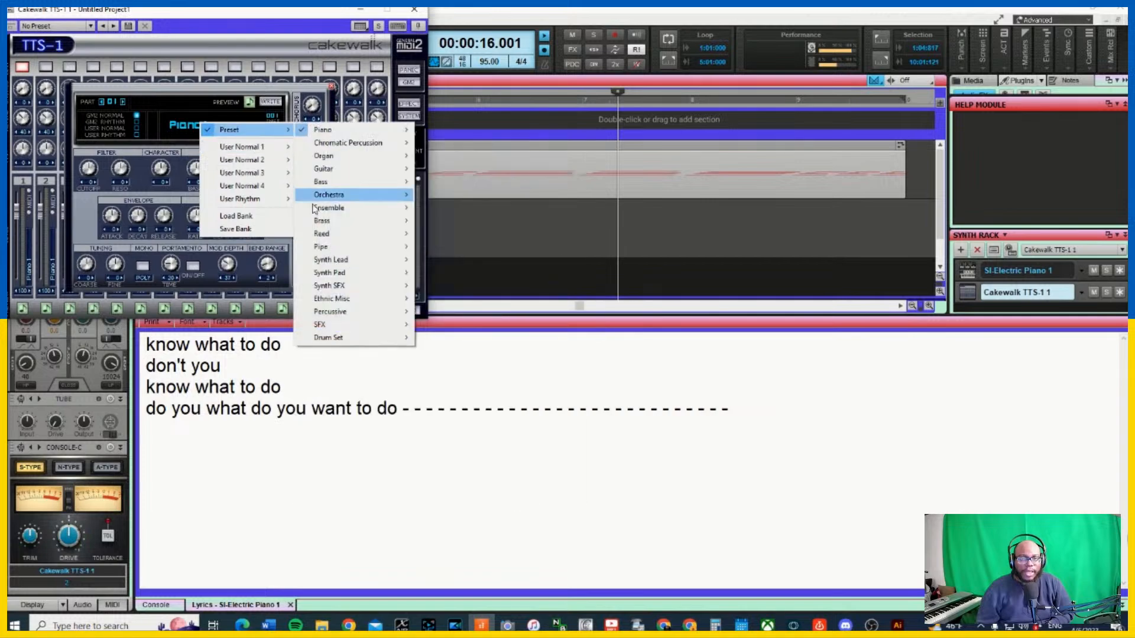
mouse_move(362, 201)
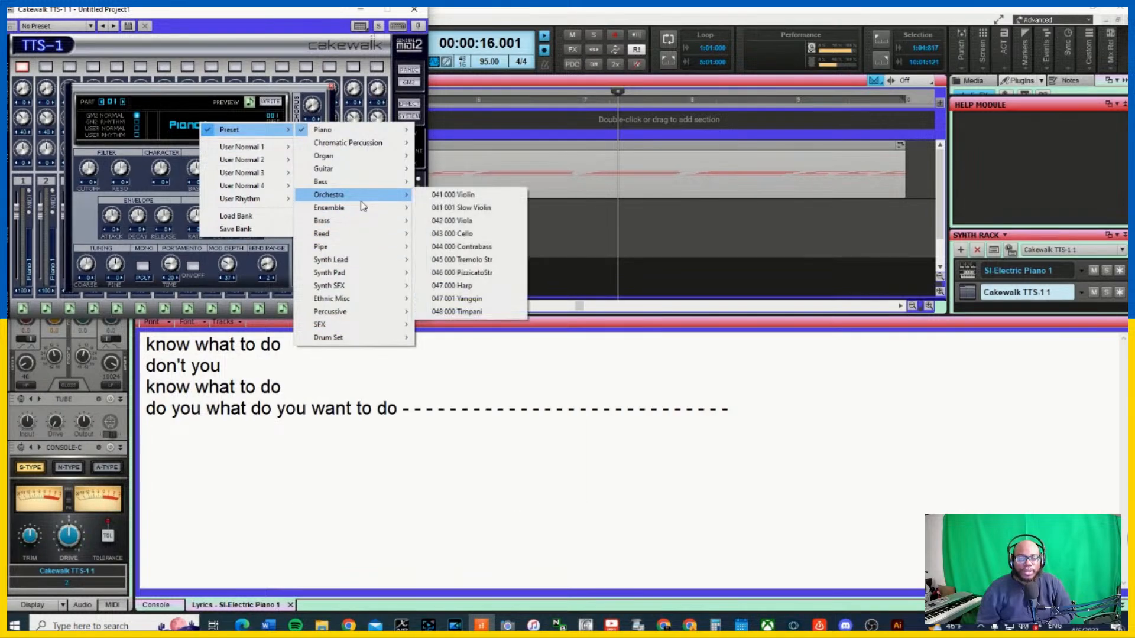
mouse_move(359, 236)
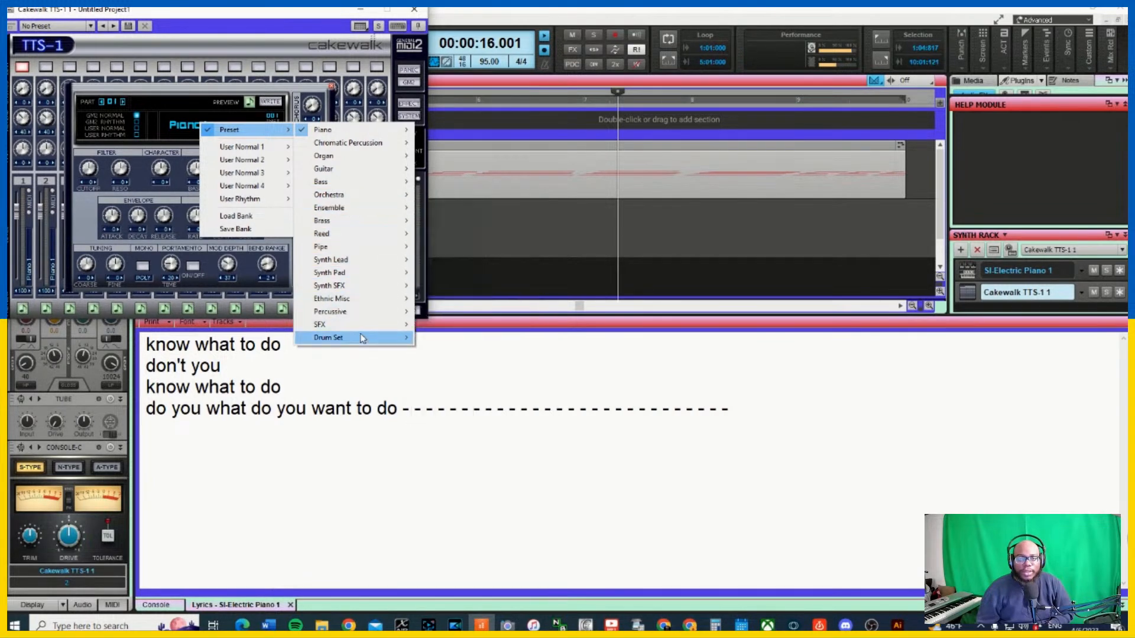
mouse_move(381, 319)
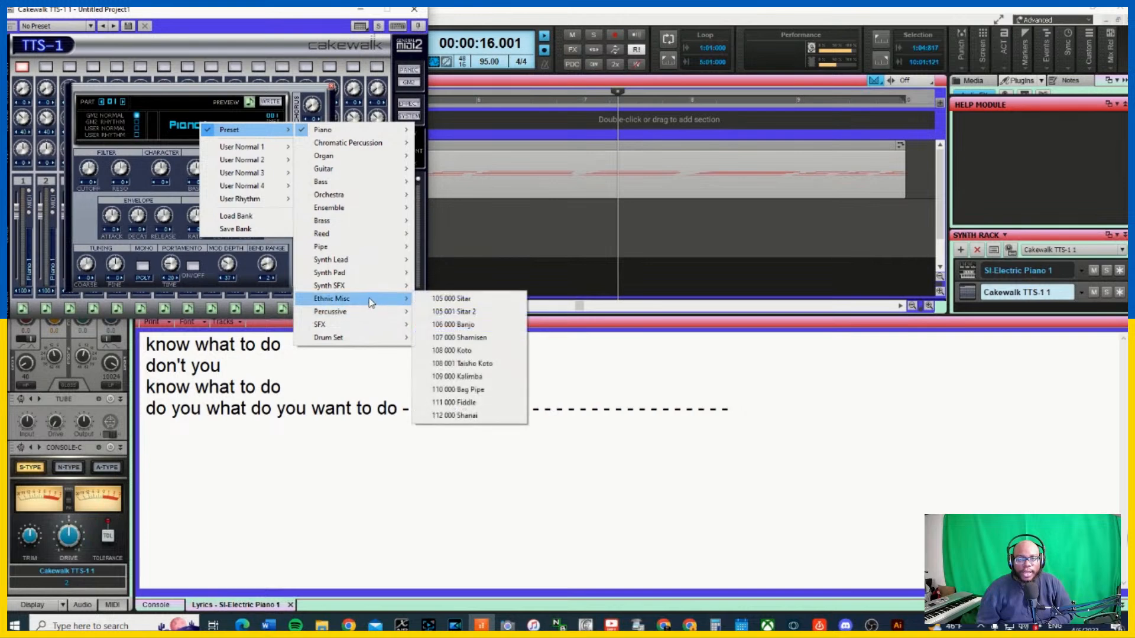
mouse_move(375, 264)
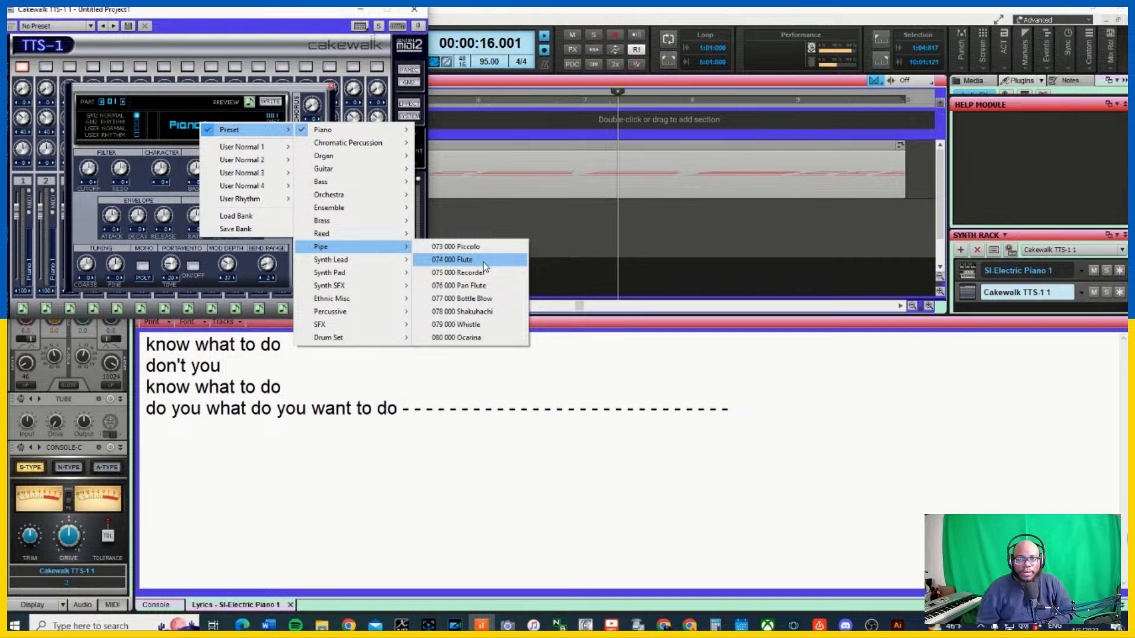
click(481, 286)
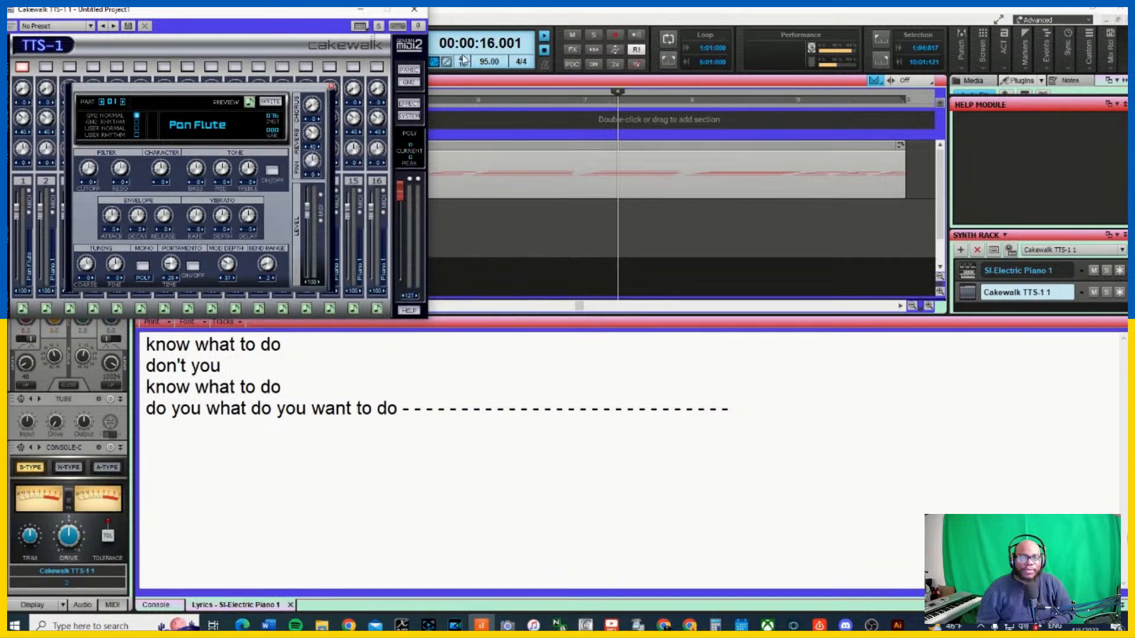
click(415, 12)
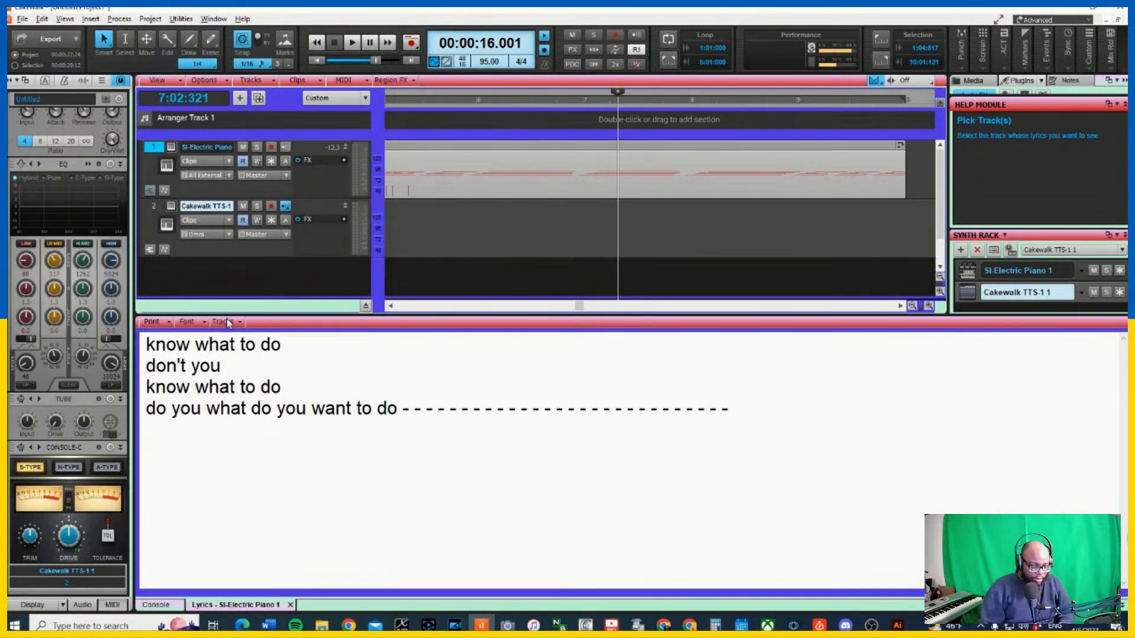
Arm the Cakewalk TTS-1 track for recording and try out notes on the Virtual Controller
key(alt+0)
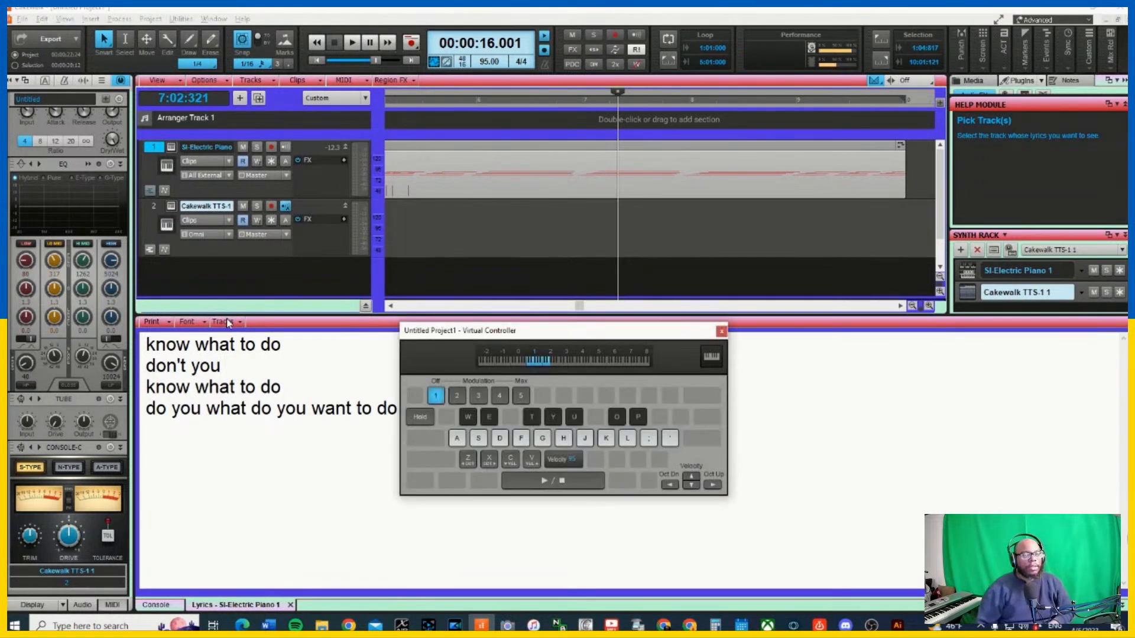
click(271, 206)
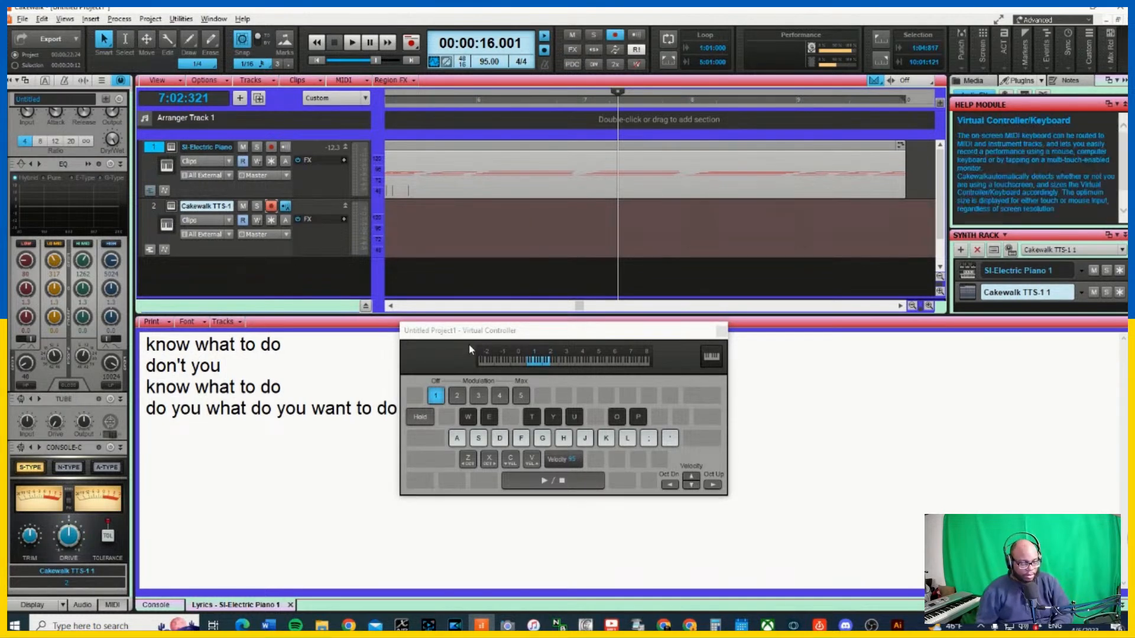
key(f)
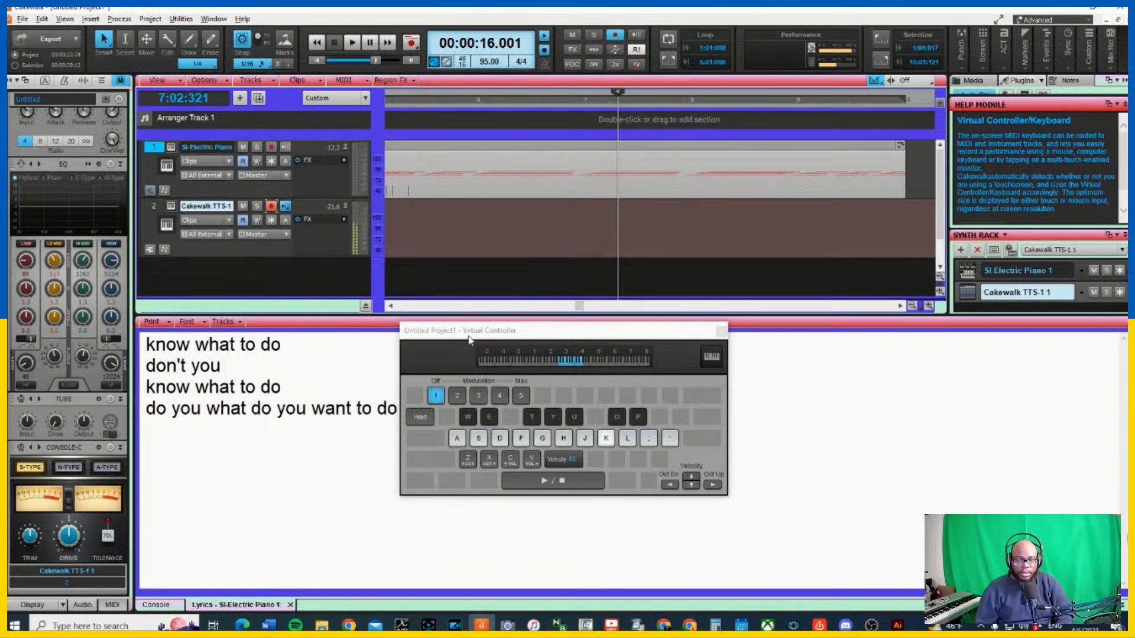
Move the electric piano's Record 1 clip to the project start at 1:01:000 and return the playhead there
key(ctrl+Home)
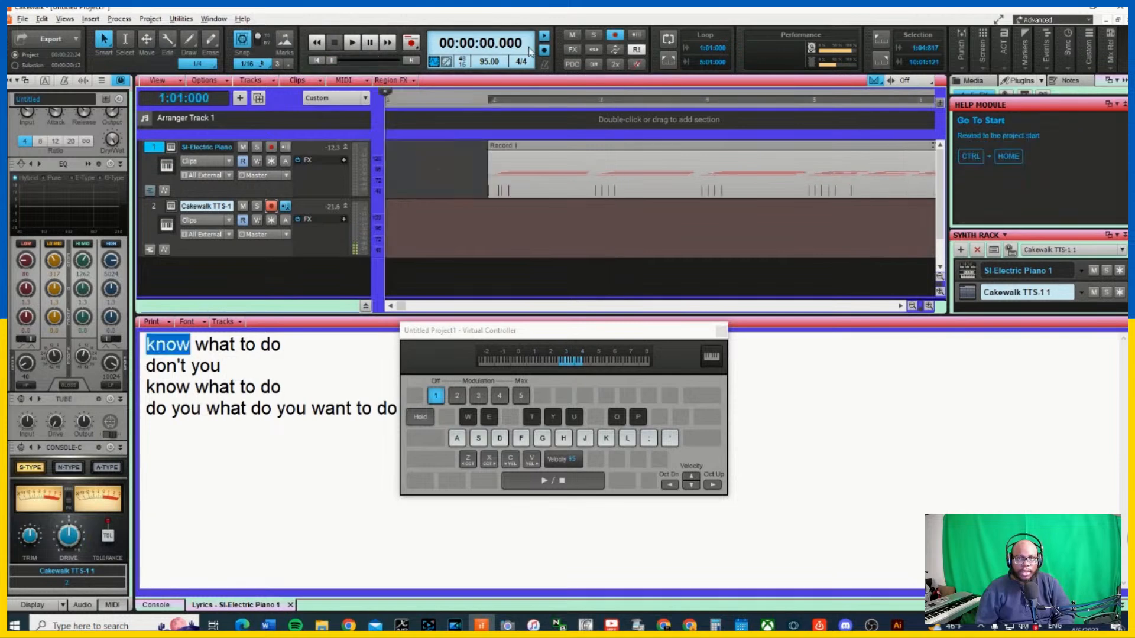
click(552, 162)
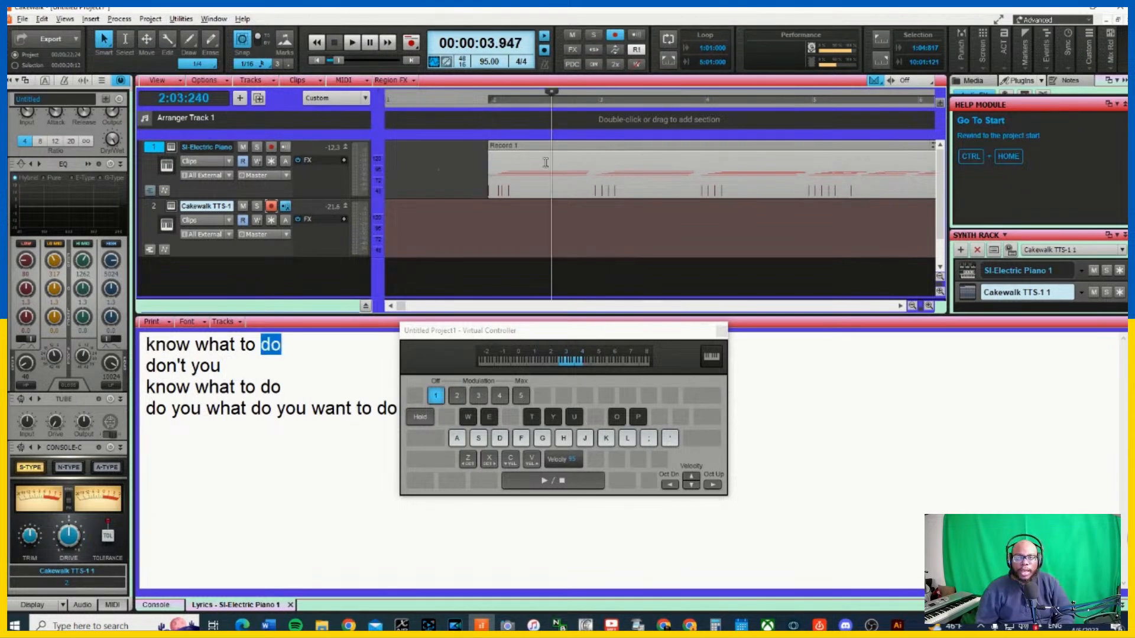
drag(612, 149, 427, 149)
key(ctrl+Home)
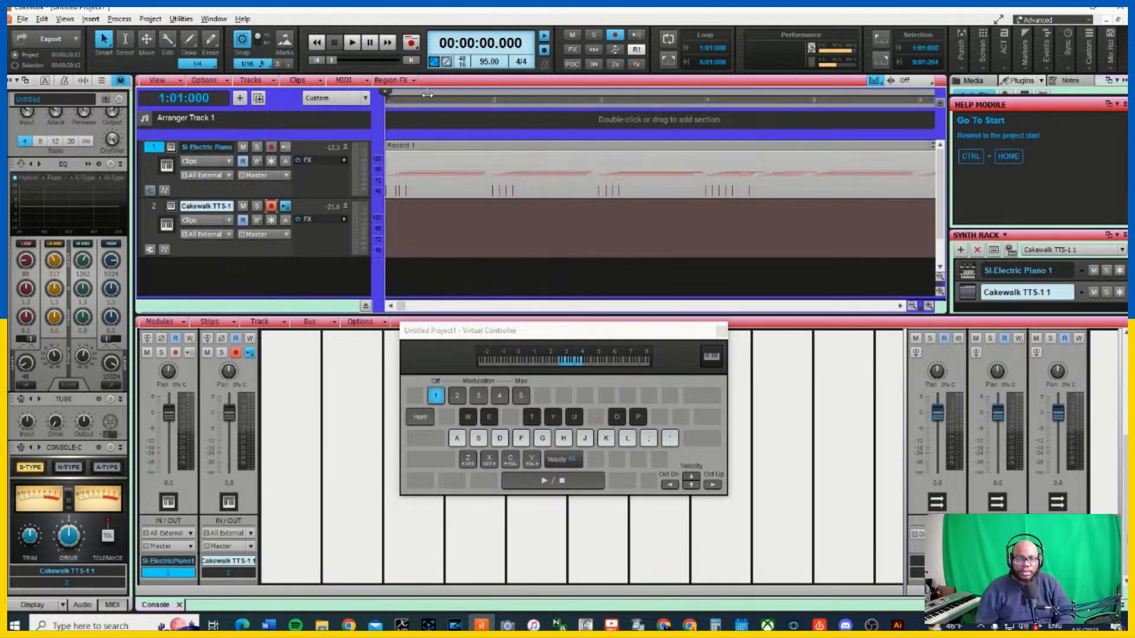
Turn on loop playback and extend the loop range from measure 1 to measure 9, the end of the Record 1 clip
click(668, 39)
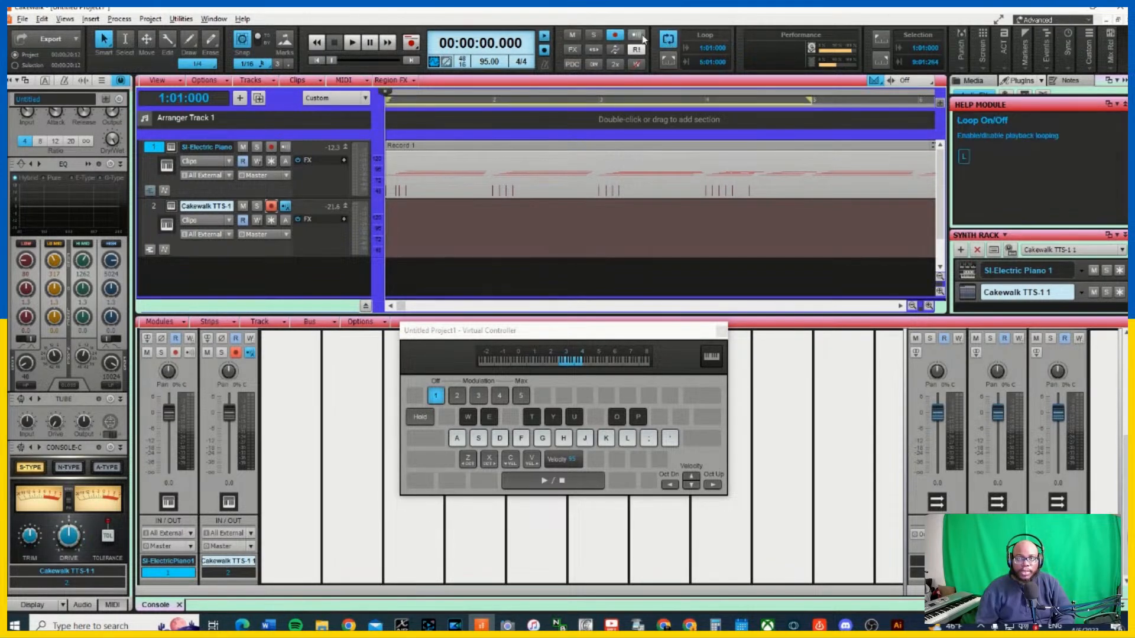
click(913, 307)
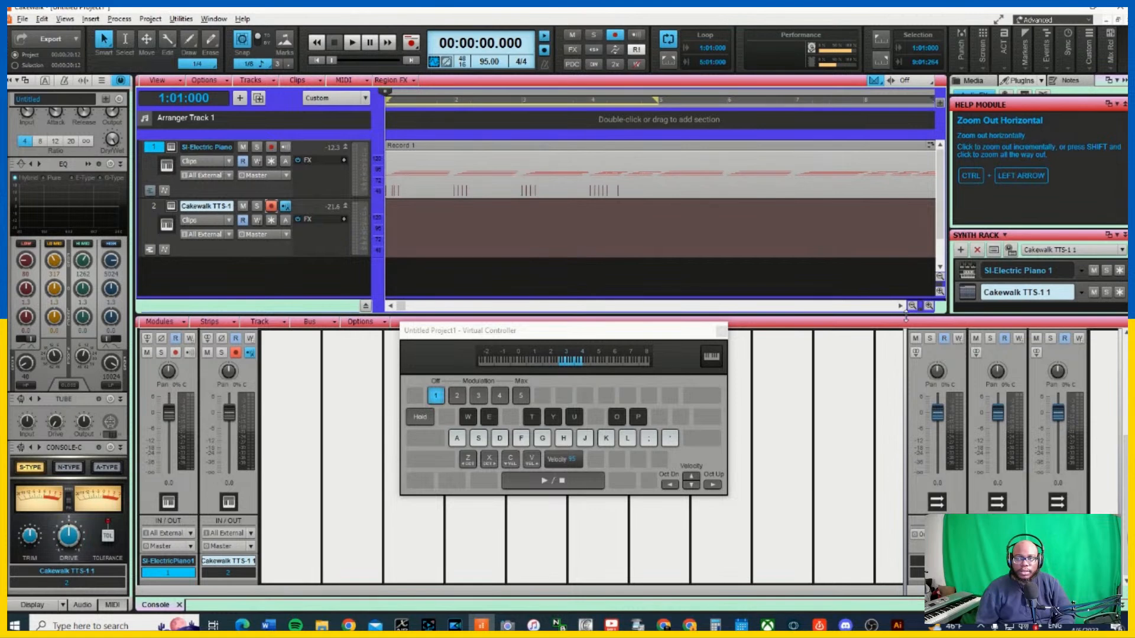
click(911, 308)
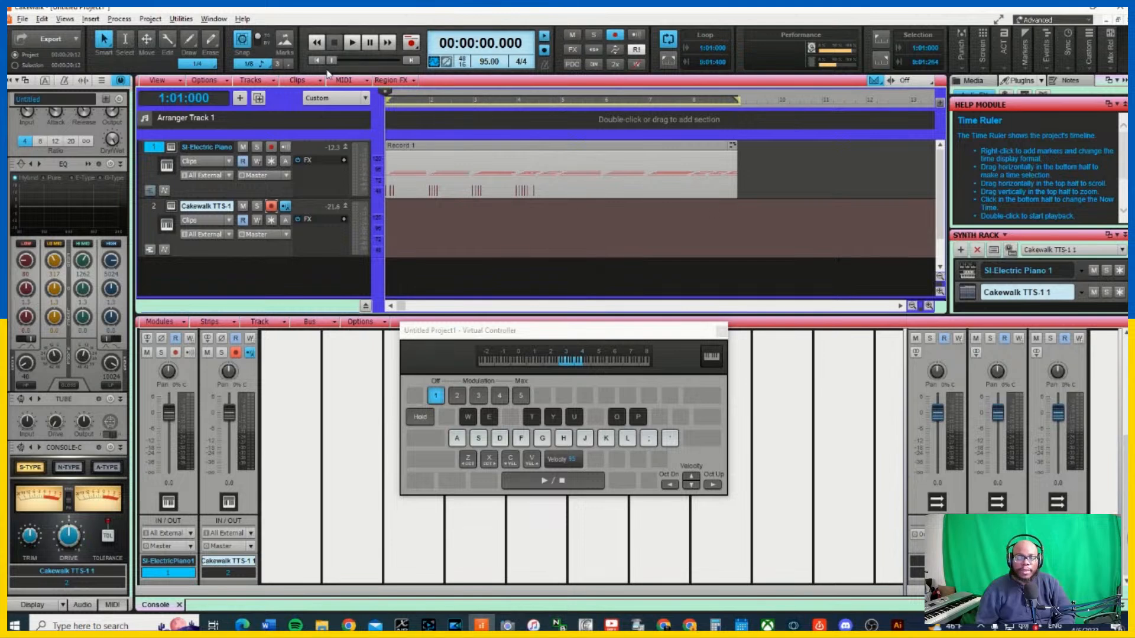
Play the loop from the start while trying out pan flute melodies on the Virtual Controller, stopping playback at the end
click(352, 42)
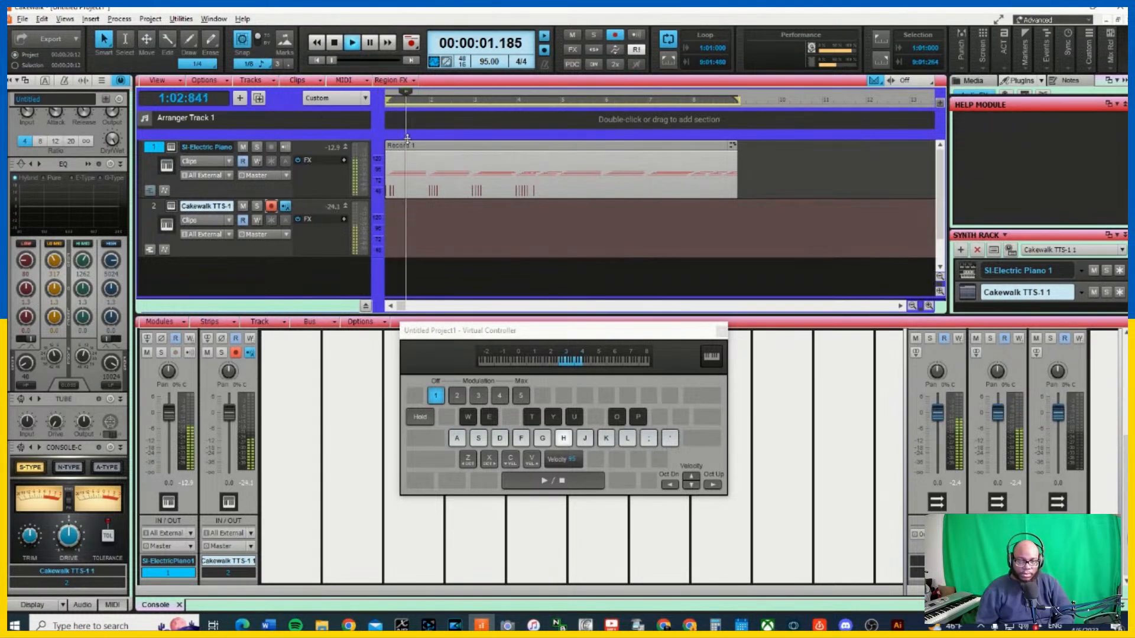
key(k)
key(l)
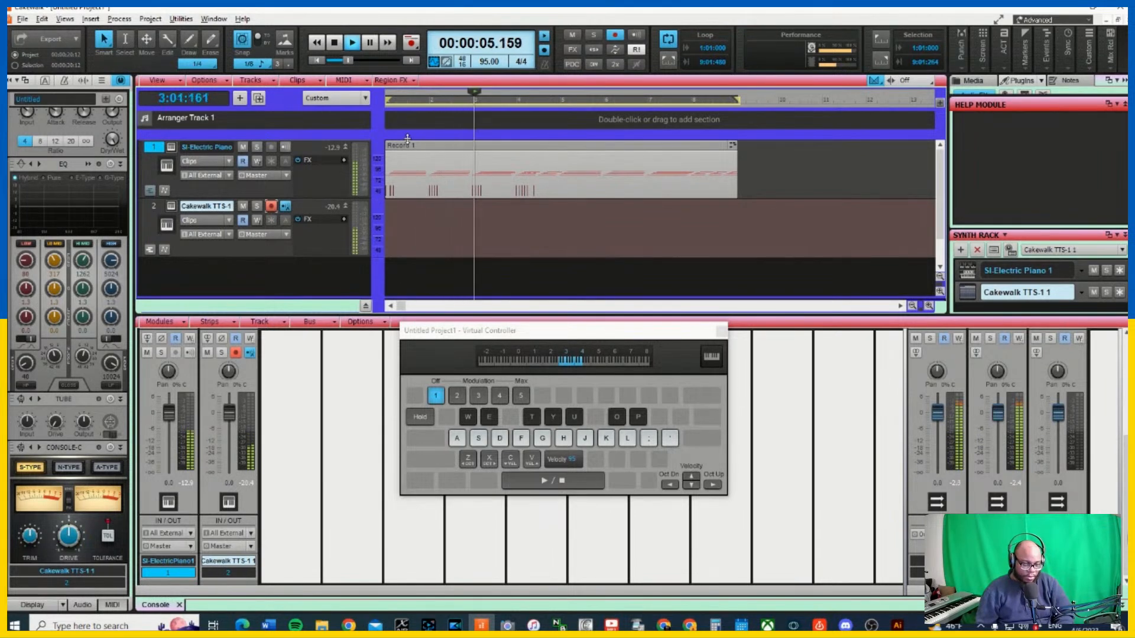
key(k)
key(l)
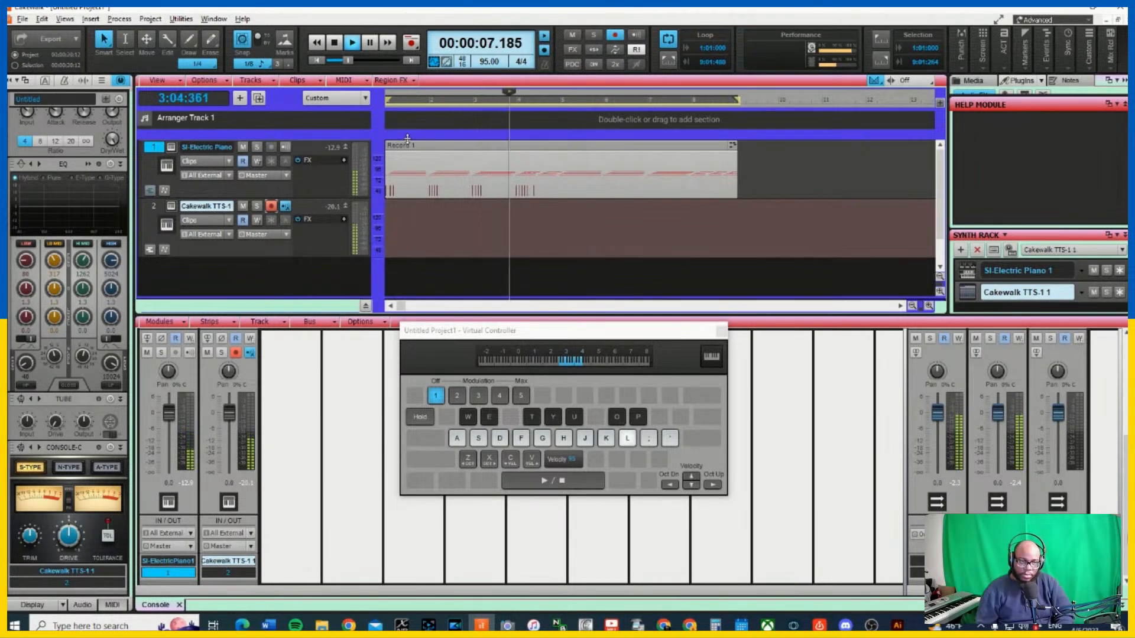
key(h)
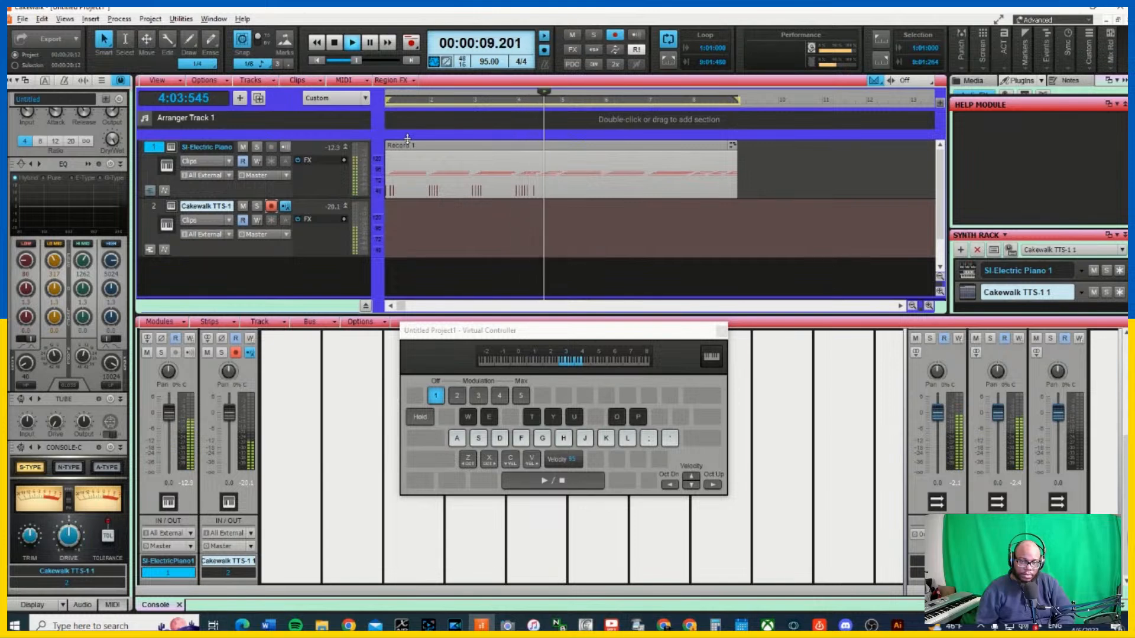
key(j)
key(k)
key(j)
key(l)
key(j)
key(y)
key(u)
key(t)
key(g)
key(f)
key(d)
key(s)
key(g)
key(h)
key(j)
key(k)
key(l)
key(k)
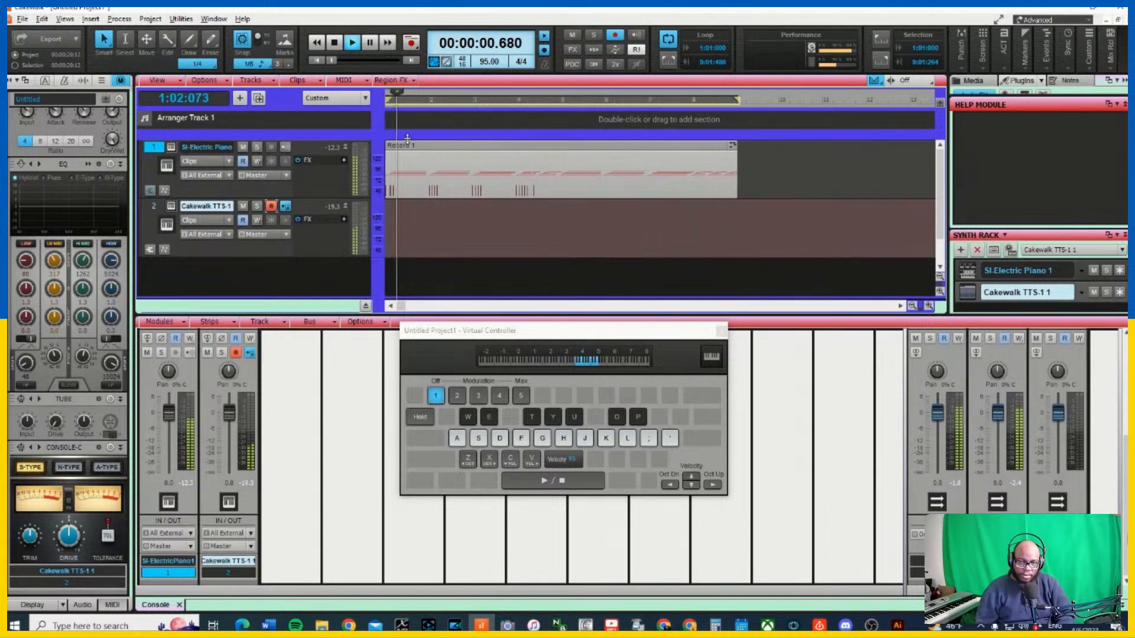
key(k)
key(k)
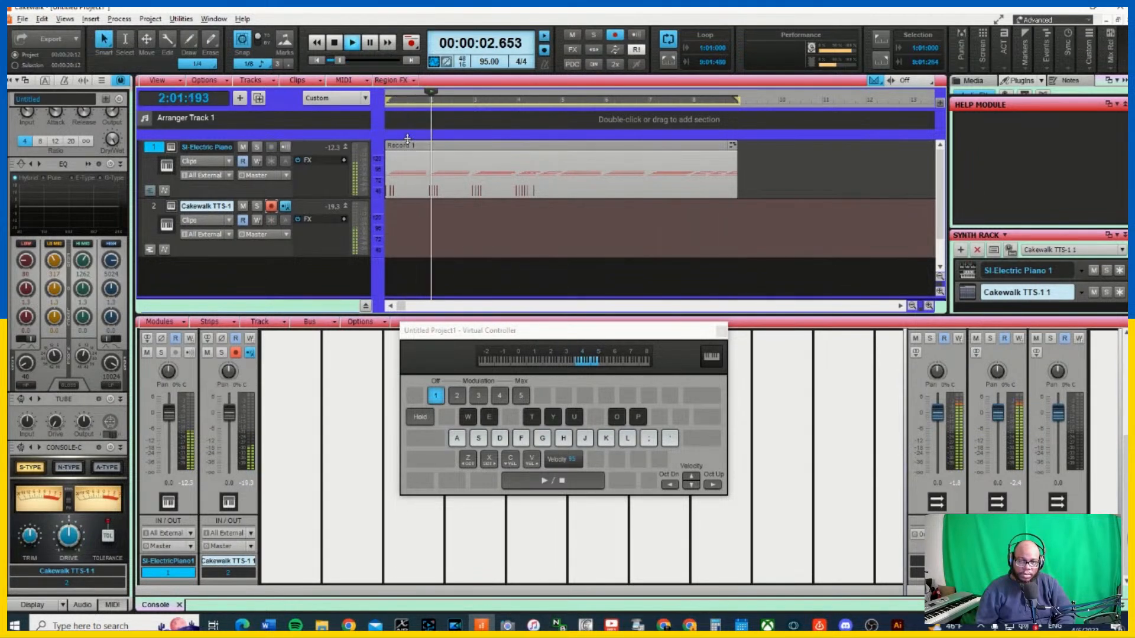
key(k)
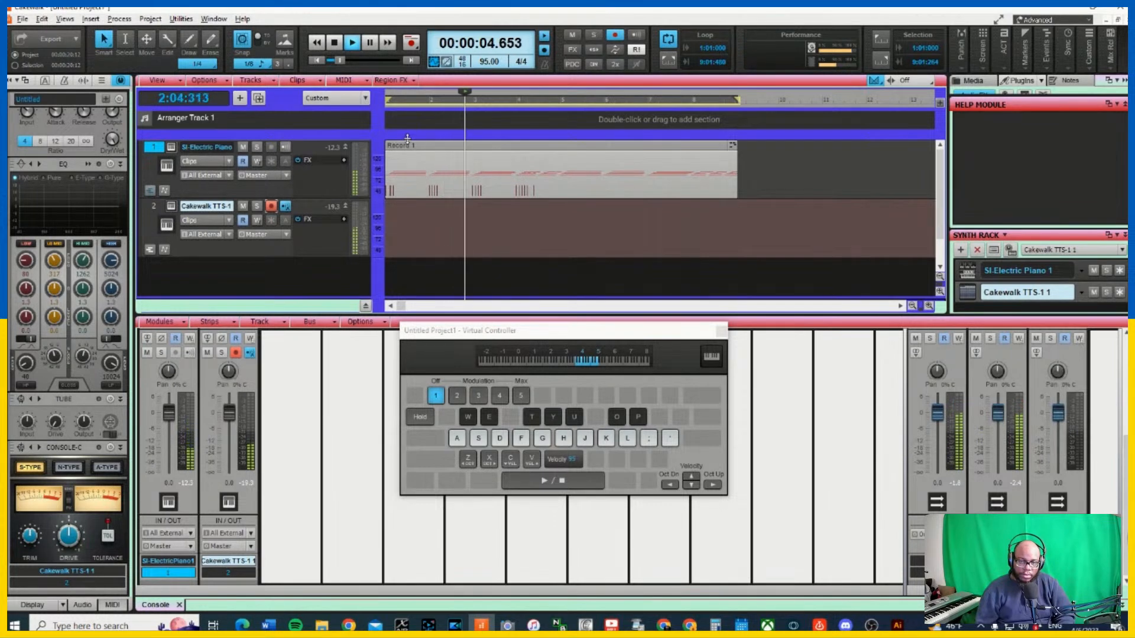
key(k)
key(k)
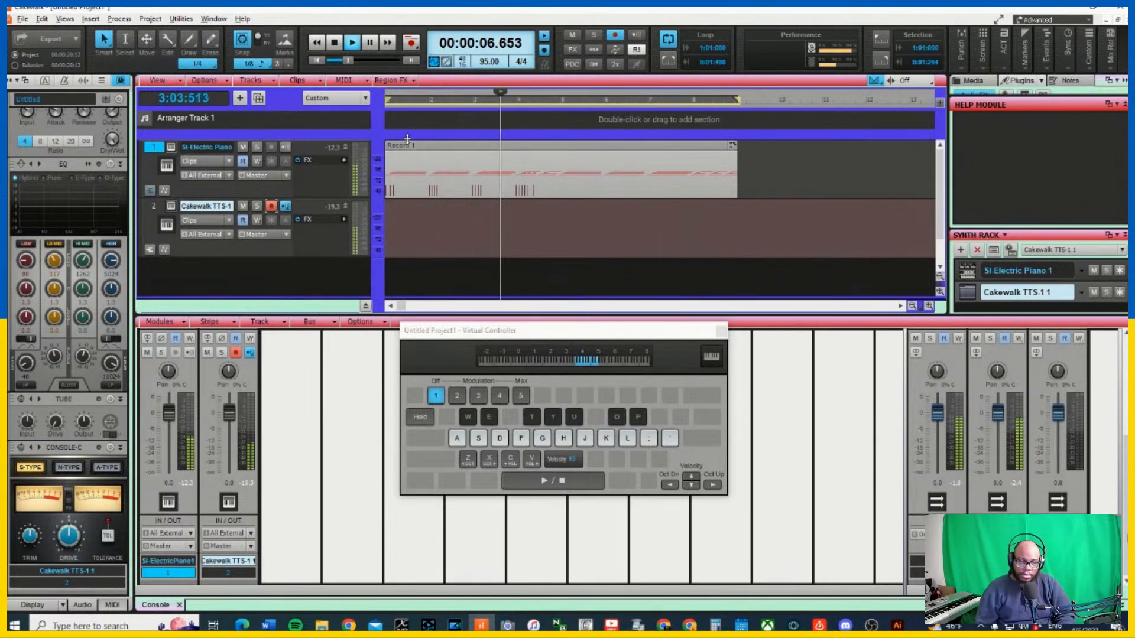
key(k)
key(k)
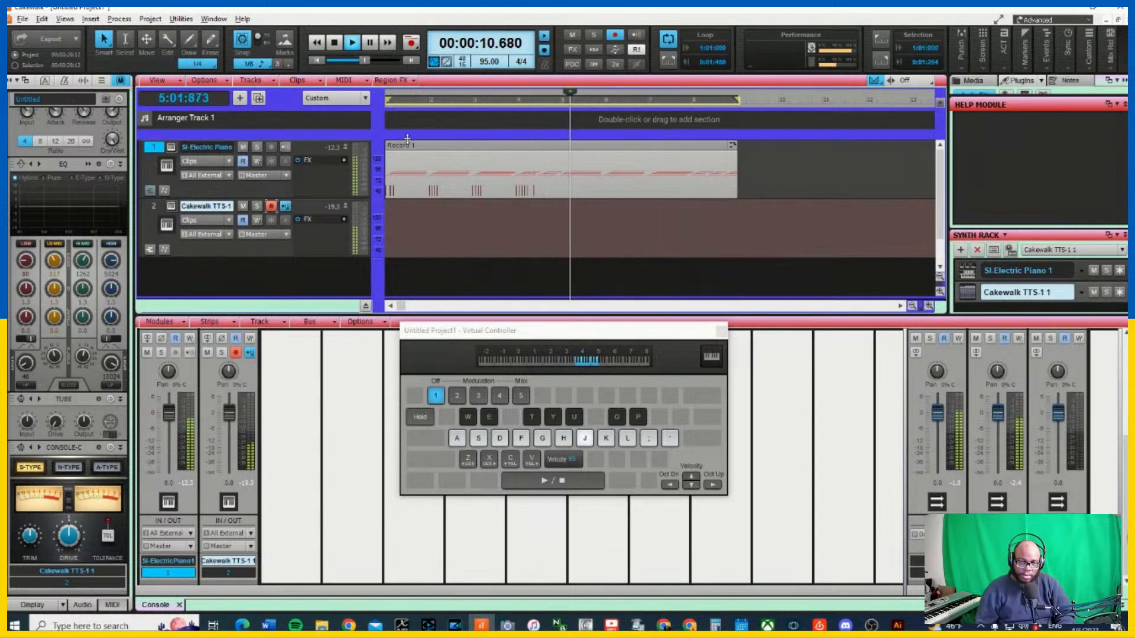
key(k)
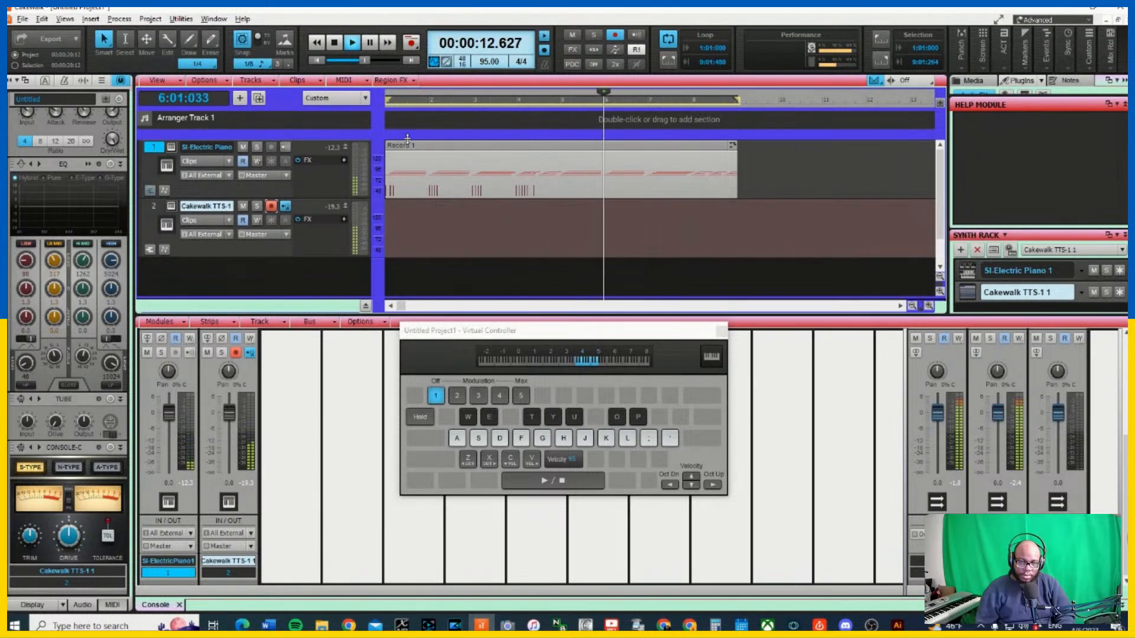
key(j)
key(k)
key(g)
key(h)
key(j)
key(k)
key(h)
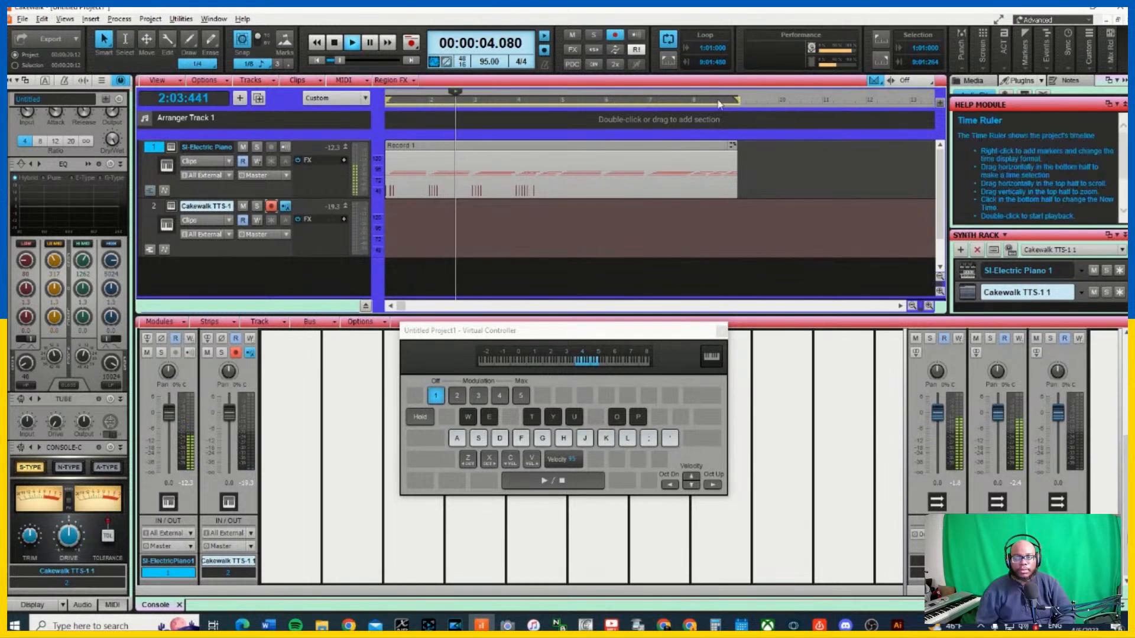
key(space)
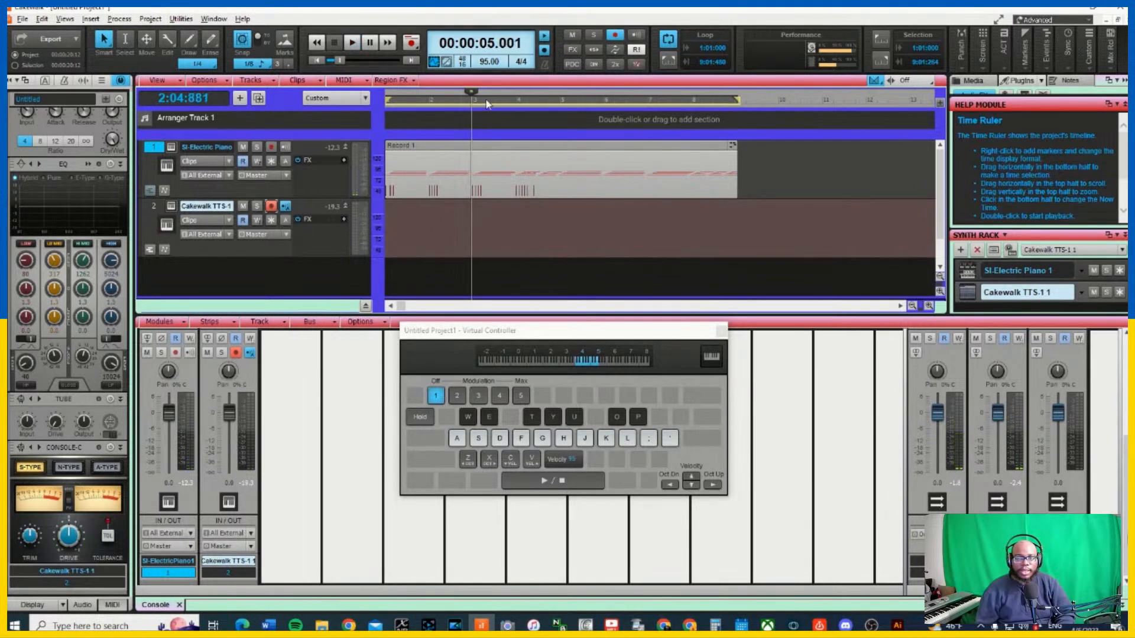
Crop the end of the Record 1 clip back to about measure 5 and play that shortened section as a loop from the start
key(space)
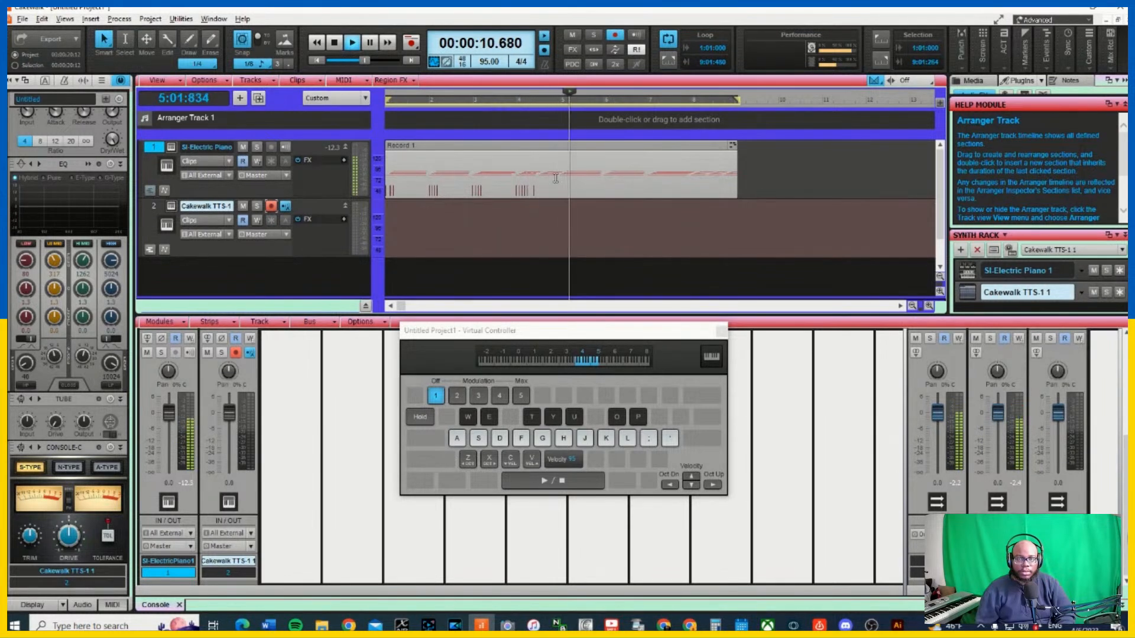
key(space)
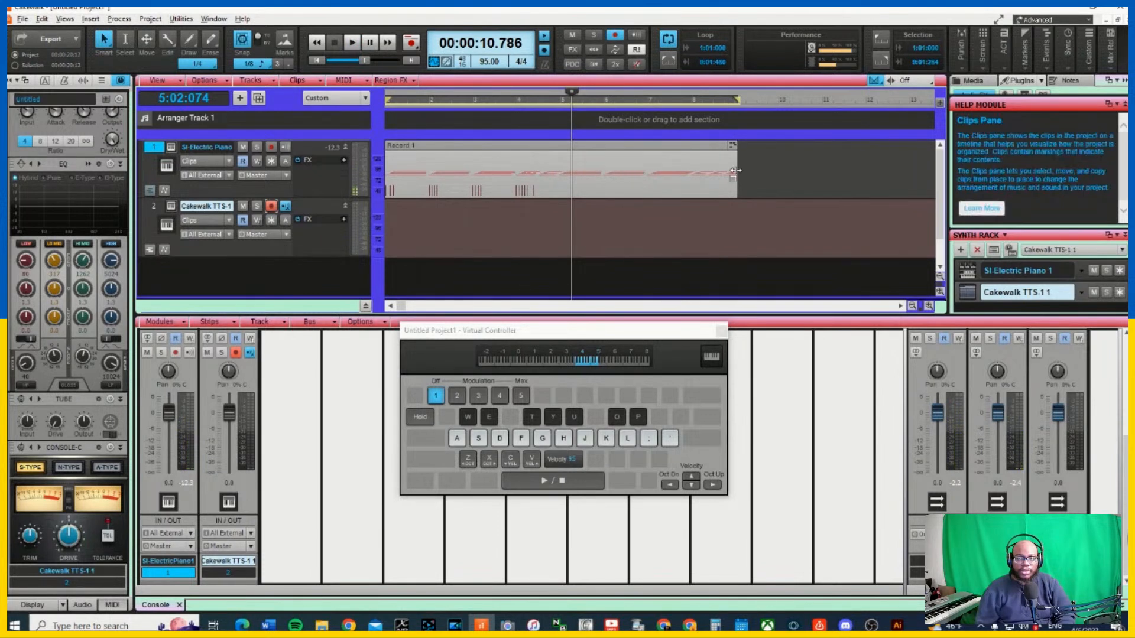
drag(737, 171, 566, 196)
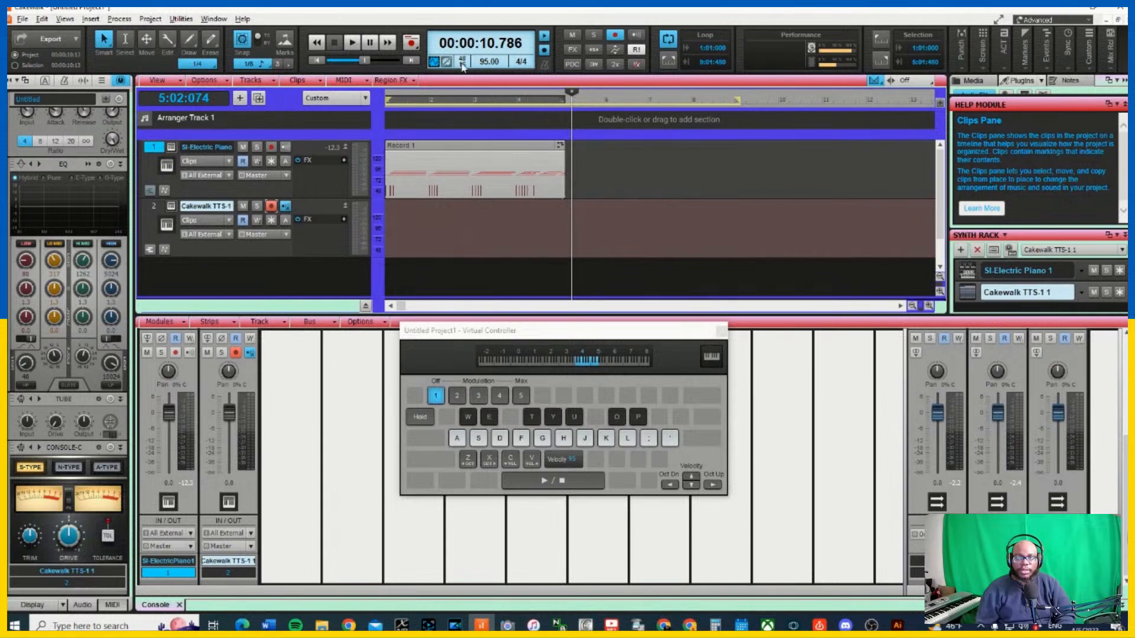
click(322, 64)
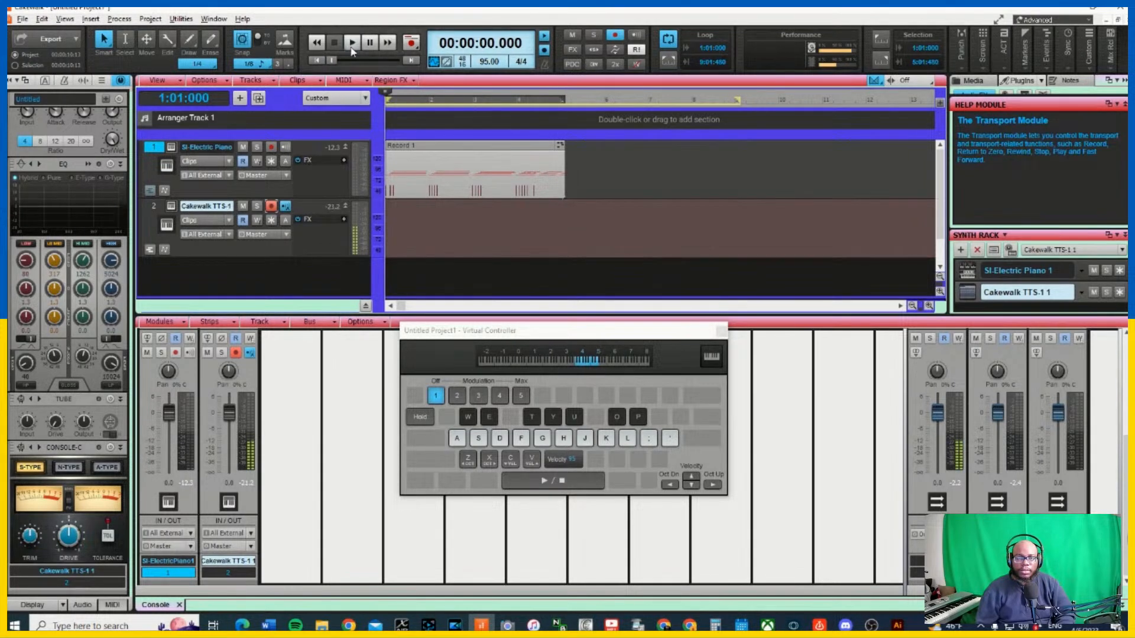
click(351, 51)
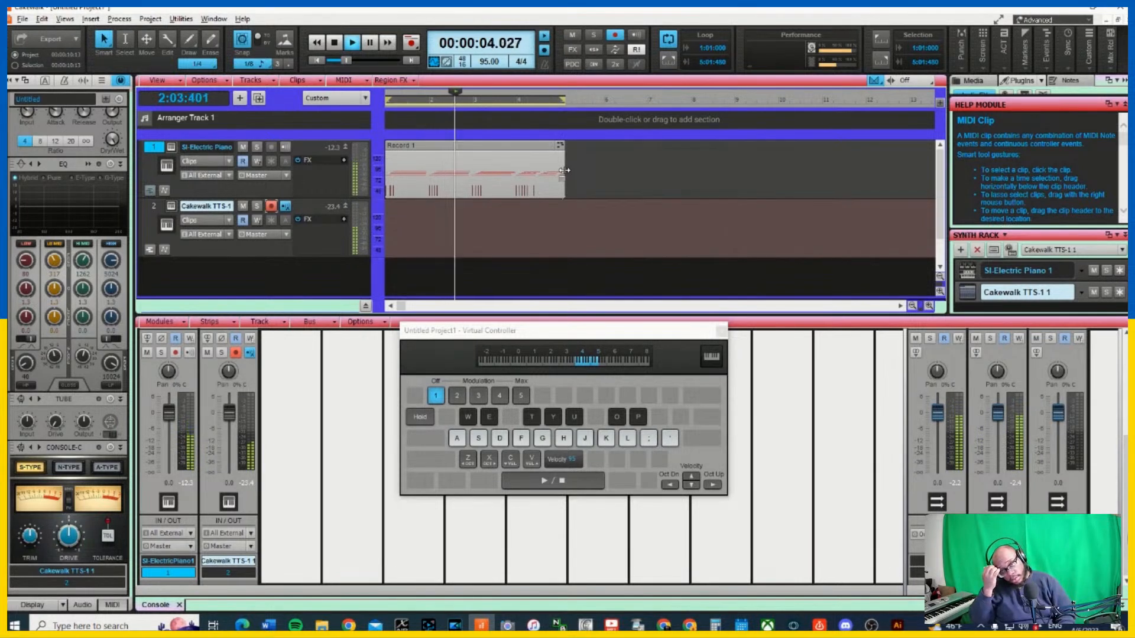
Stop playback and copy the Record 1 clip directly behind the original, starting at 5:01:480
key(space)
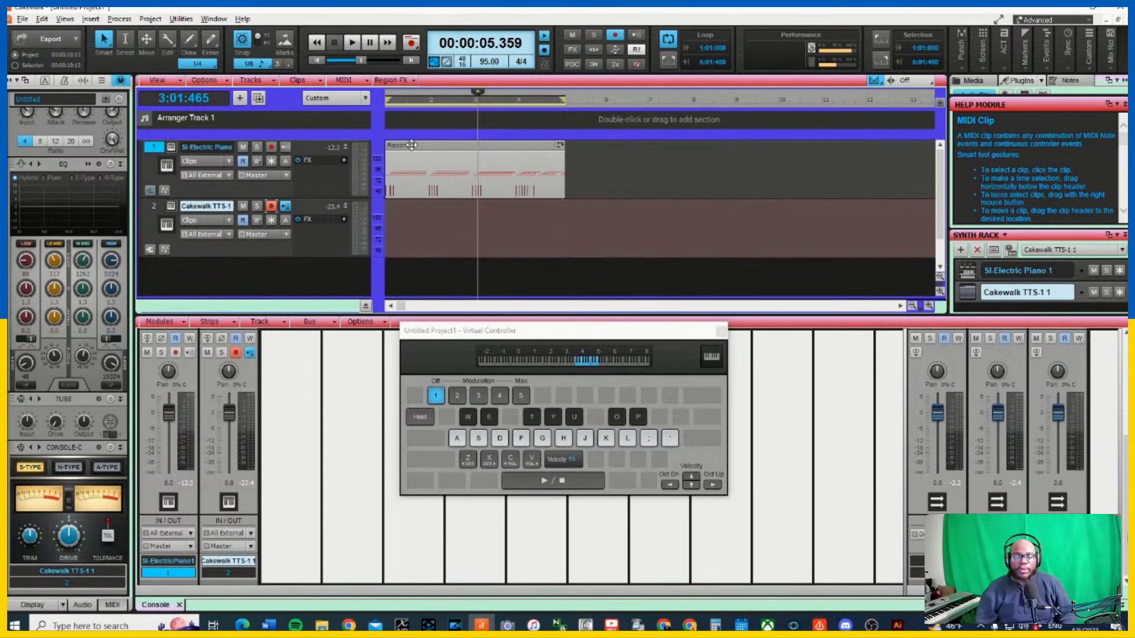
drag(388, 149, 354, 159)
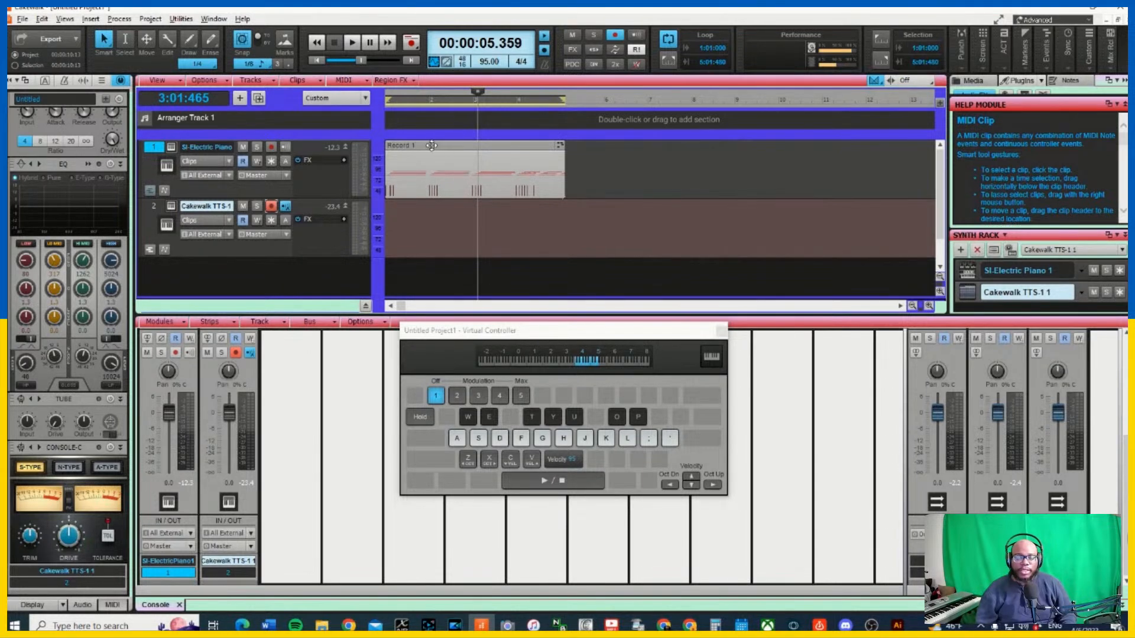
drag(420, 146, 600, 153)
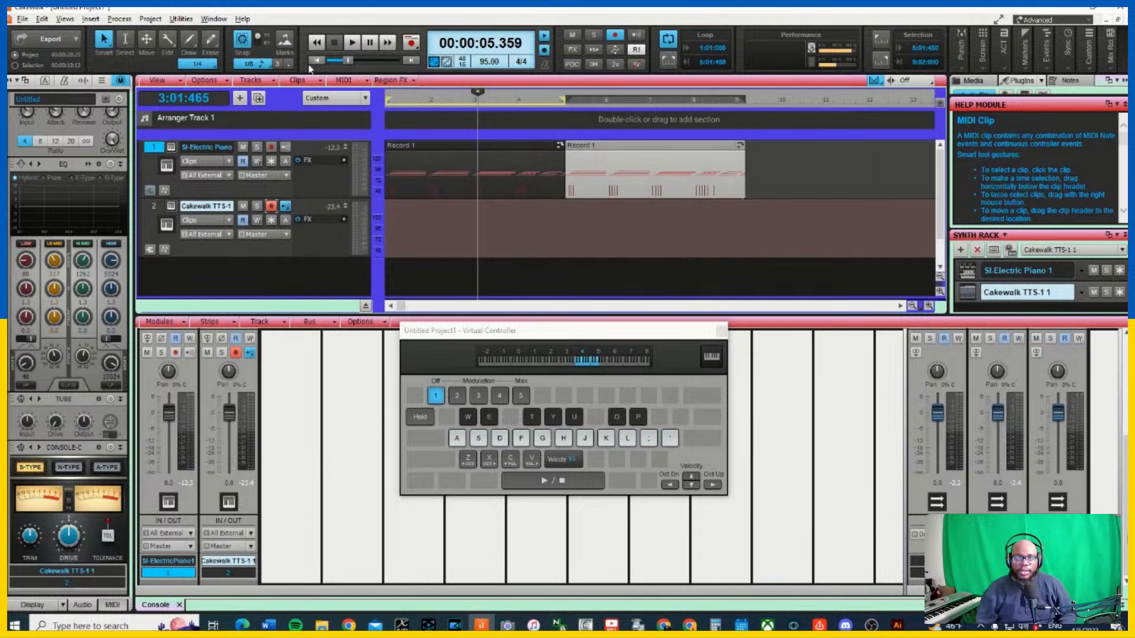
Turn off loop playback and audition the transition between the two Record 1 clips around measure 5
click(316, 42)
key(space)
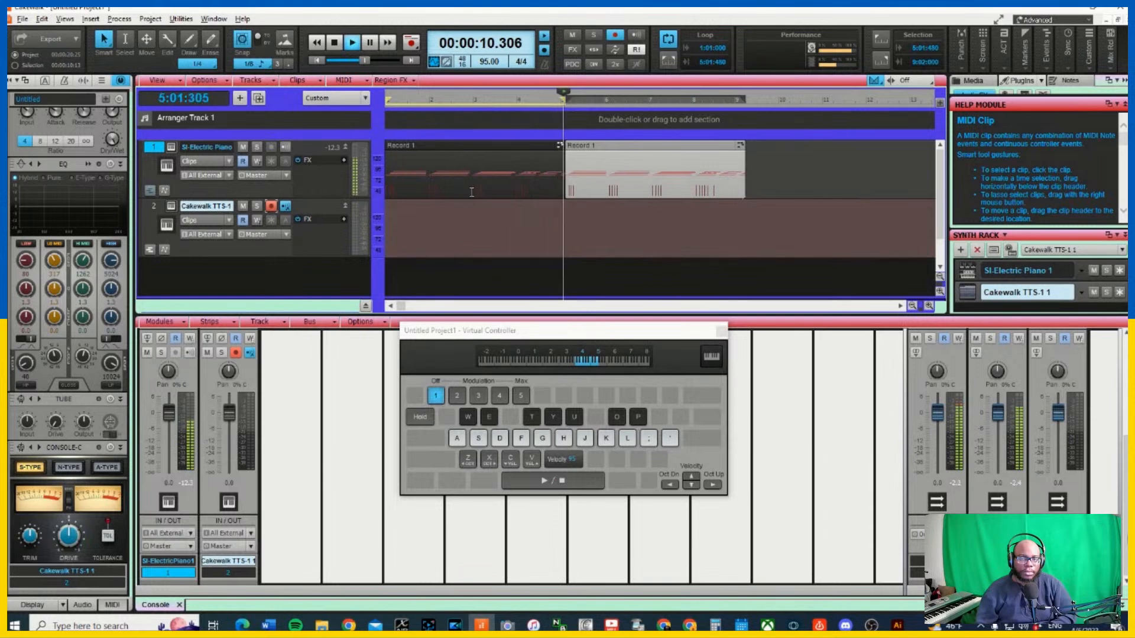
key(space)
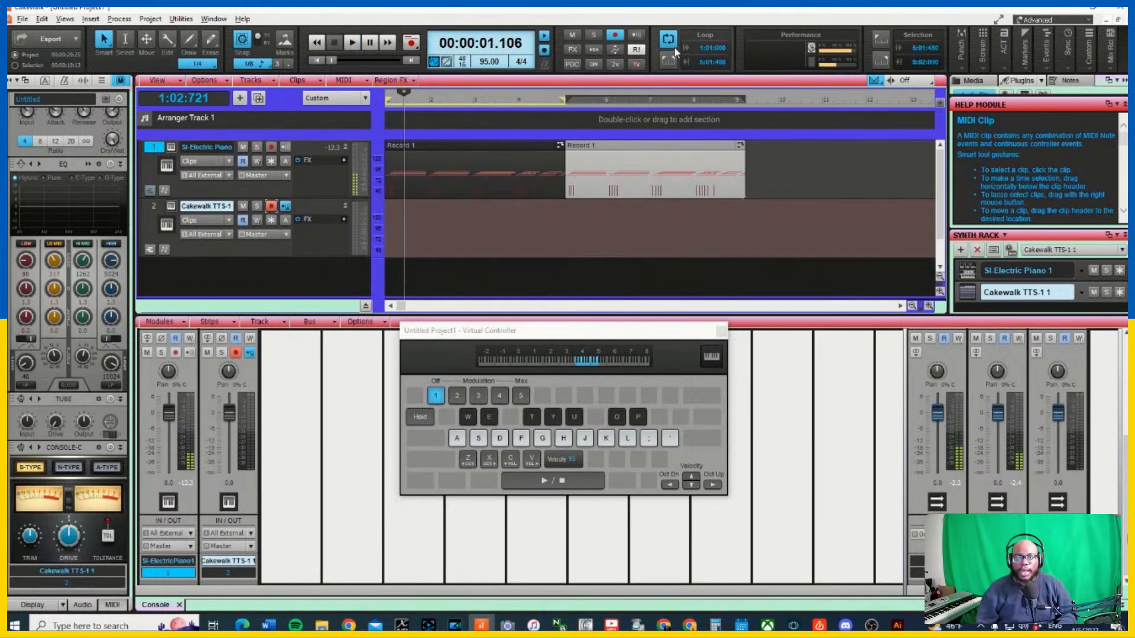
click(668, 38)
key(space)
click(553, 113)
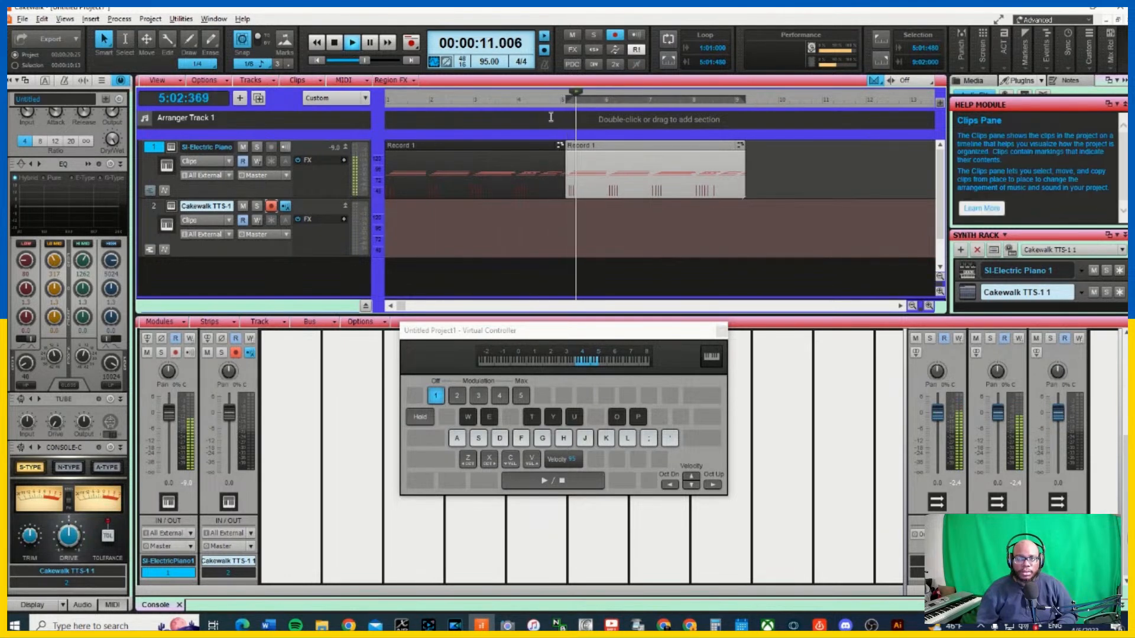
click(516, 107)
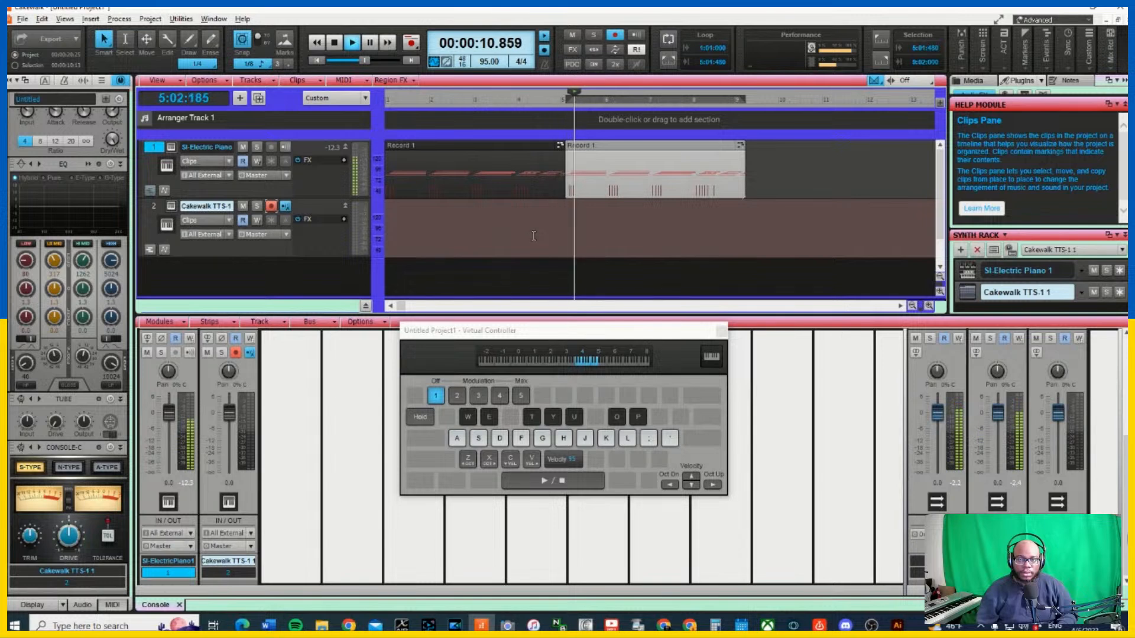
click(654, 182)
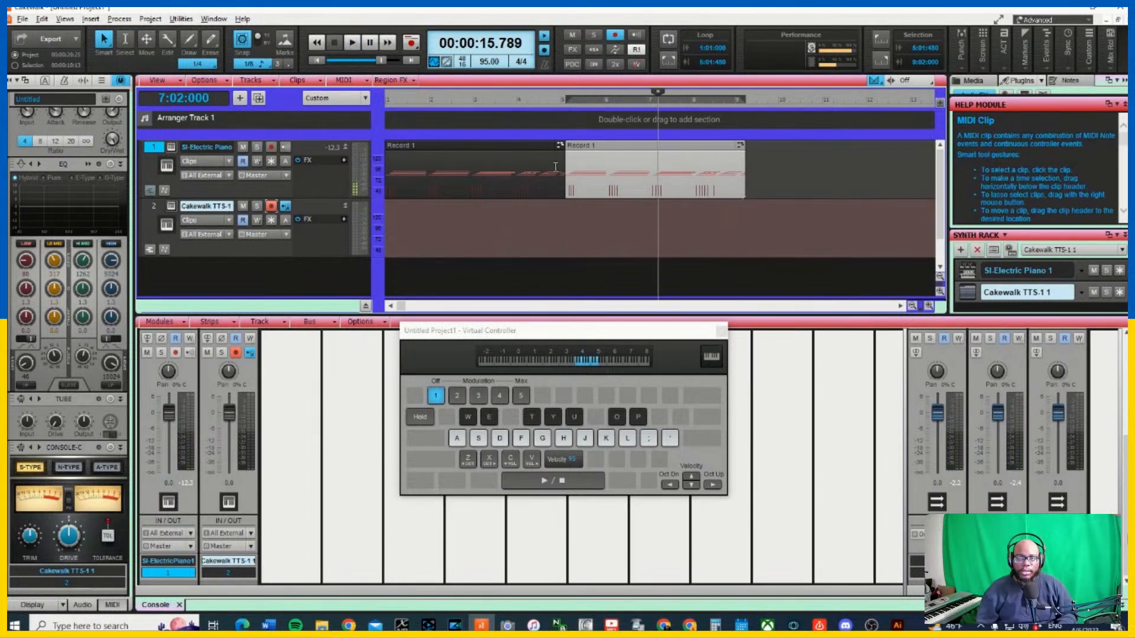
Crop the end of the first Record 1 clip to measure 5 and move the copy against it at 5:01:000
click(554, 186)
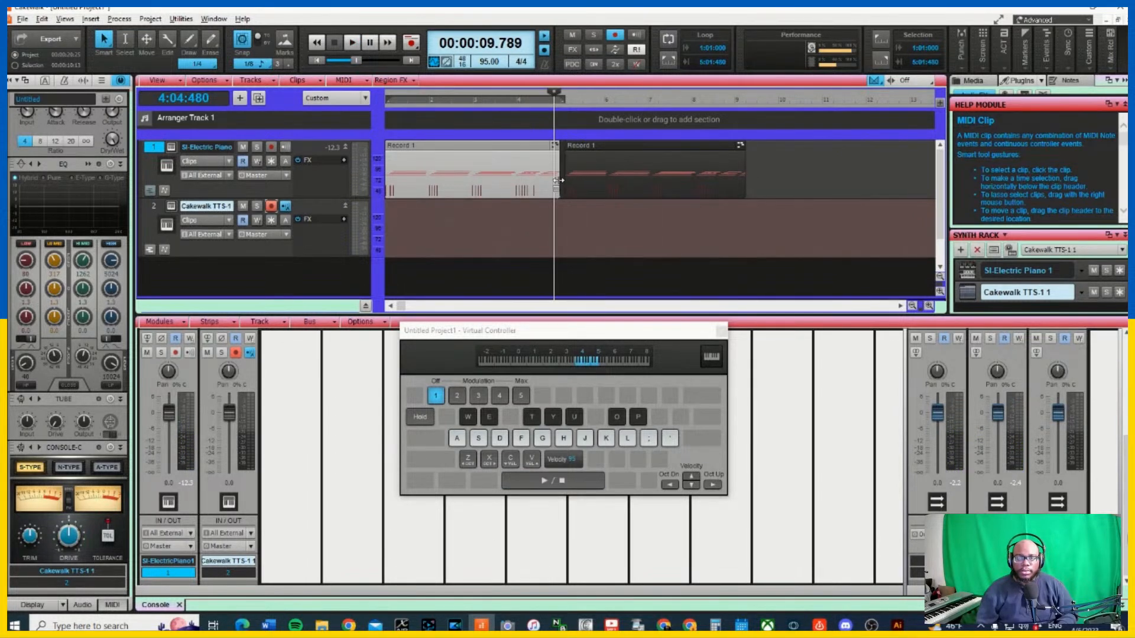
drag(650, 145, 637, 146)
Play across the tightened join, once from measure 4 and once from the project start, stopping in measure 5
double_click(537, 105)
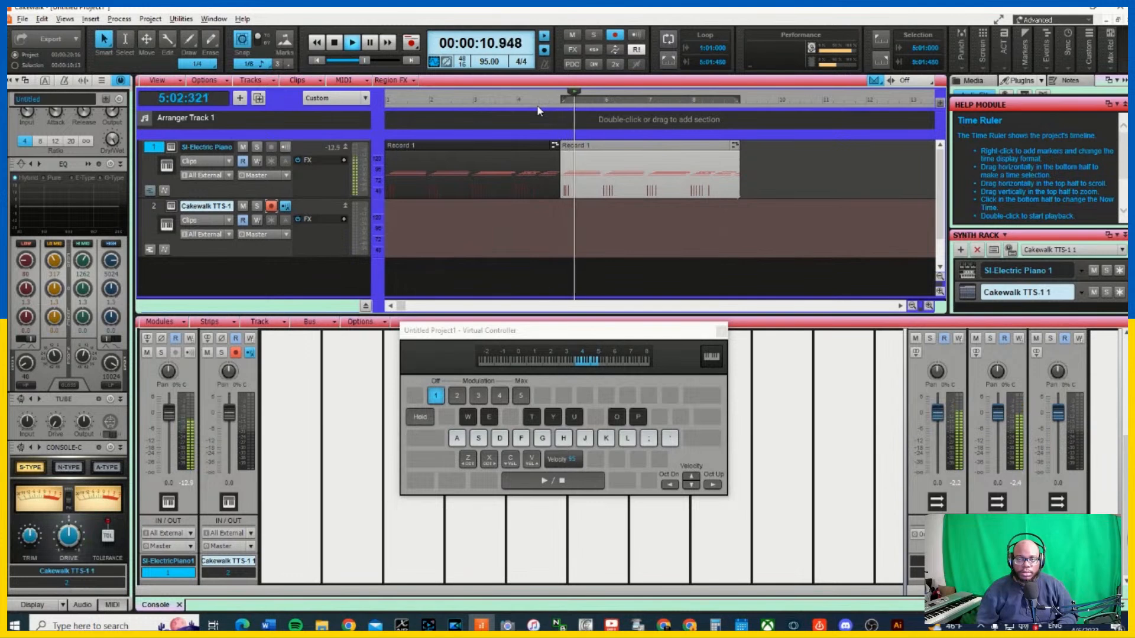
click(334, 44)
click(316, 42)
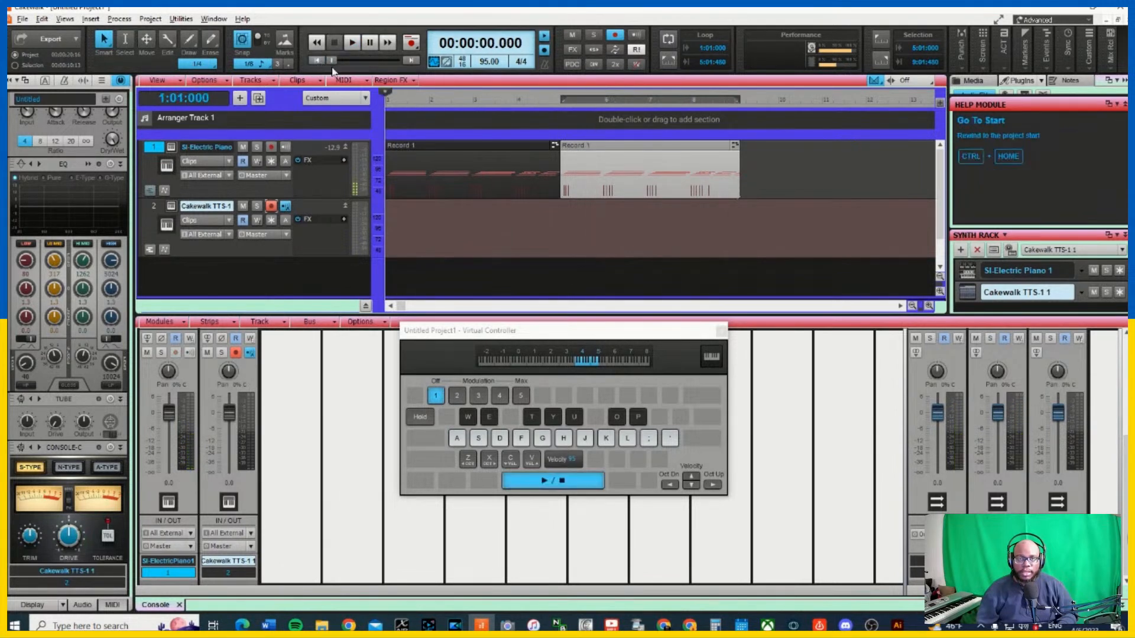
key(space)
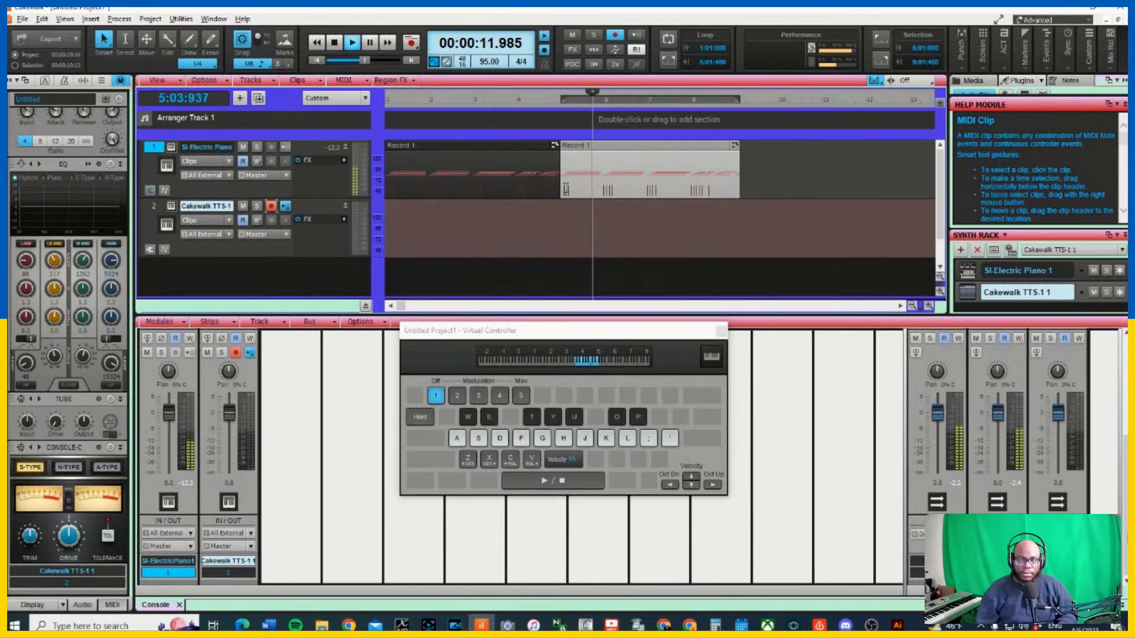
key(space)
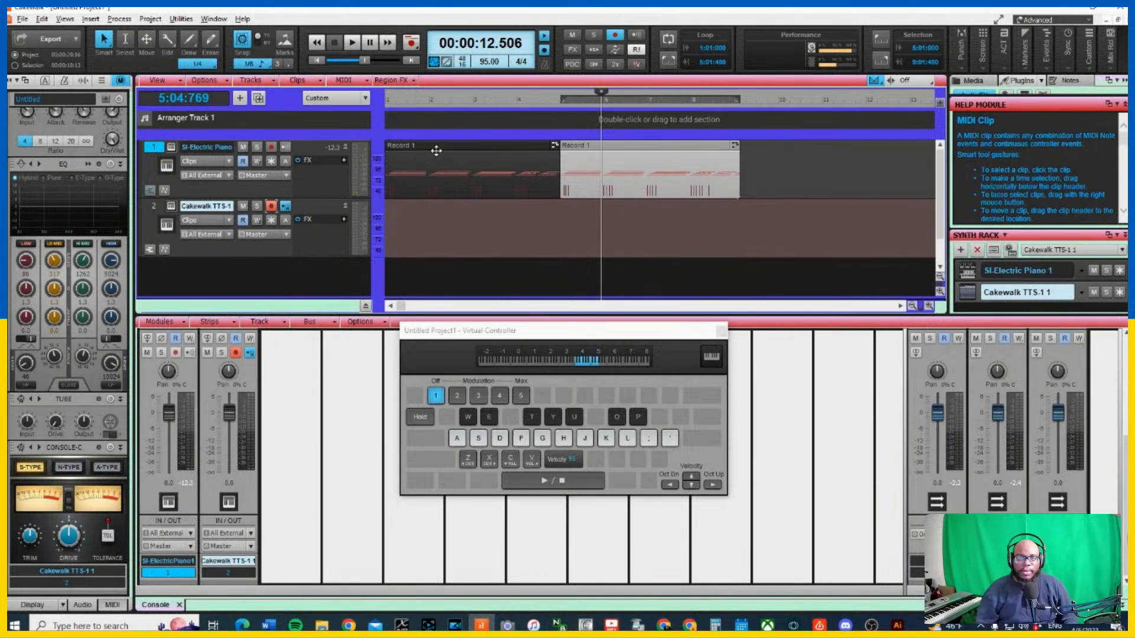
Mark the range from 1:04:480 to 2:01:000 on the timeline and try placing the playhead at 2:01:000
click(437, 151)
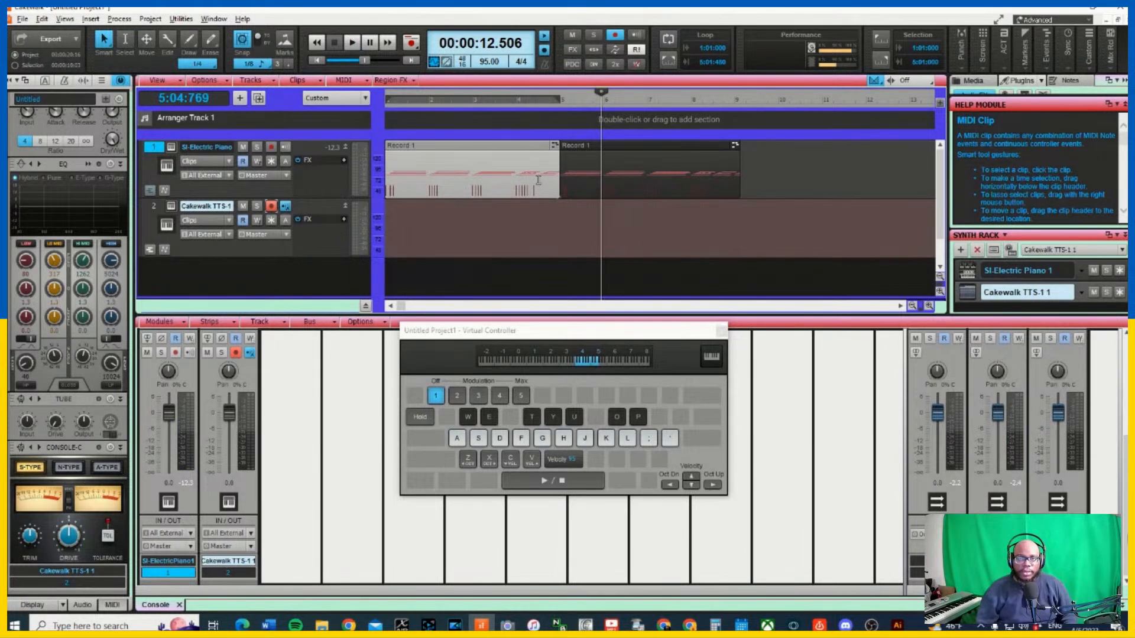
drag(433, 102, 399, 108)
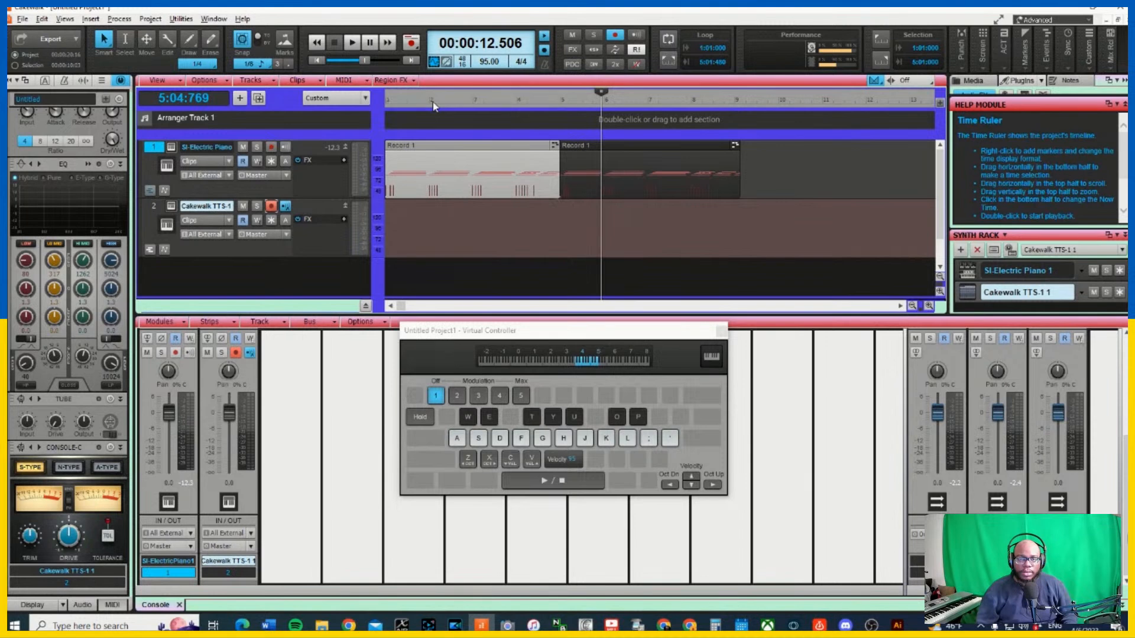
click(446, 201)
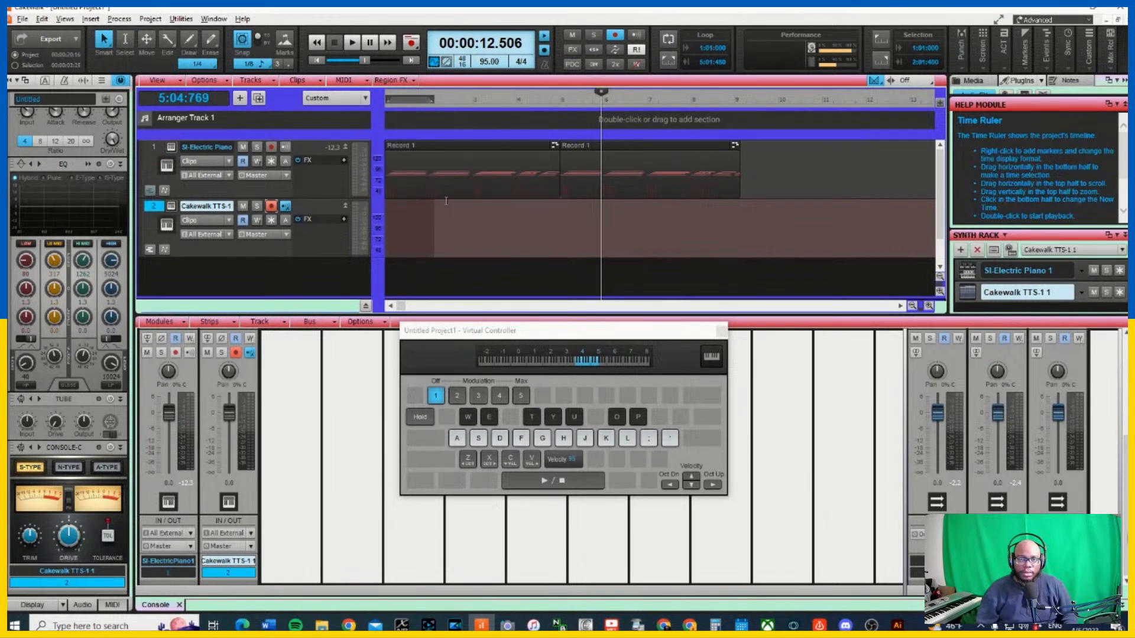
click(423, 159)
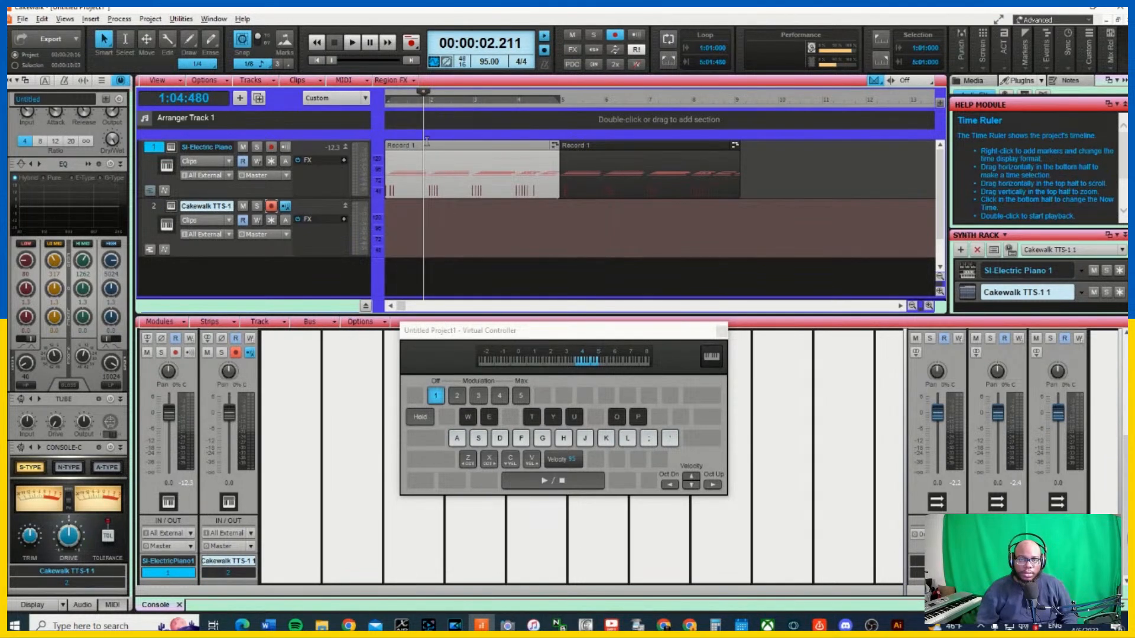
drag(424, 111, 431, 110)
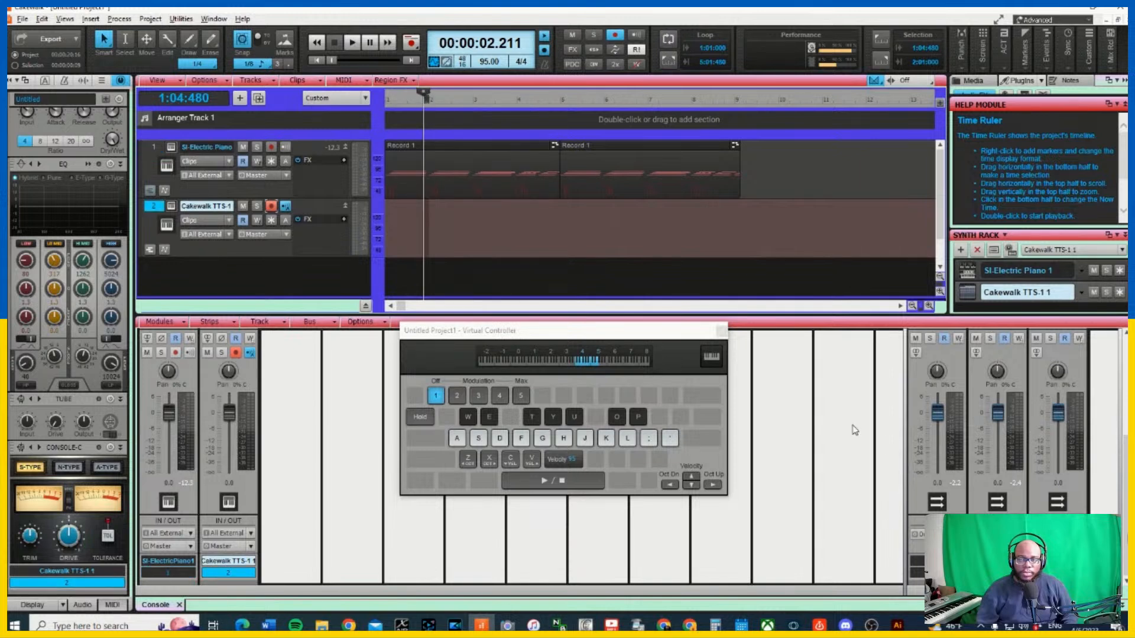
click(930, 306)
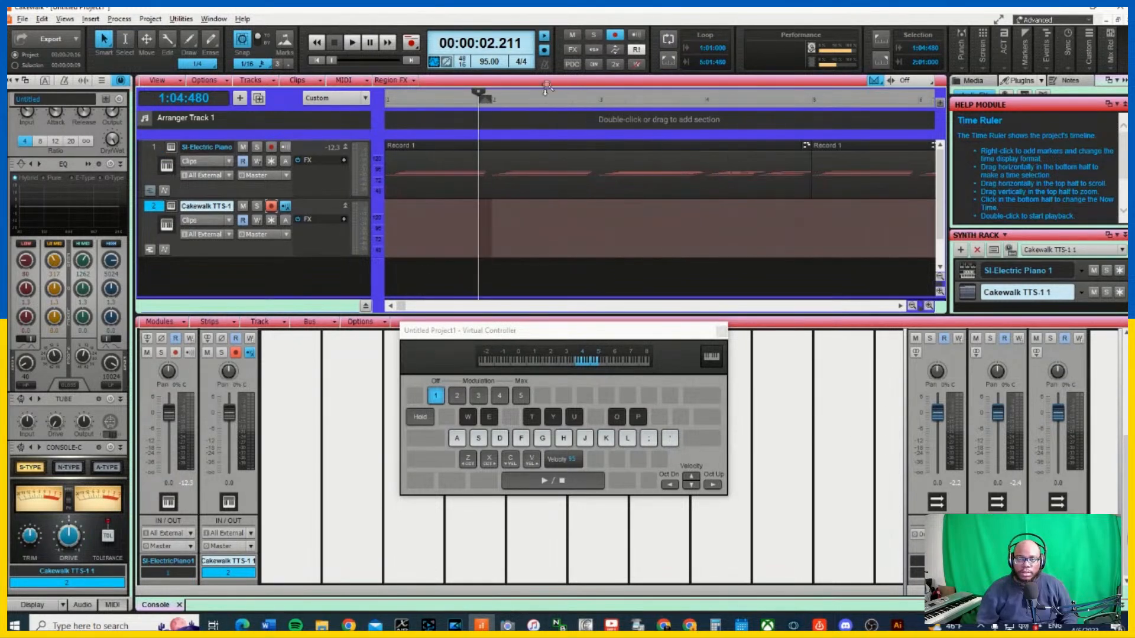
drag(480, 99, 492, 98)
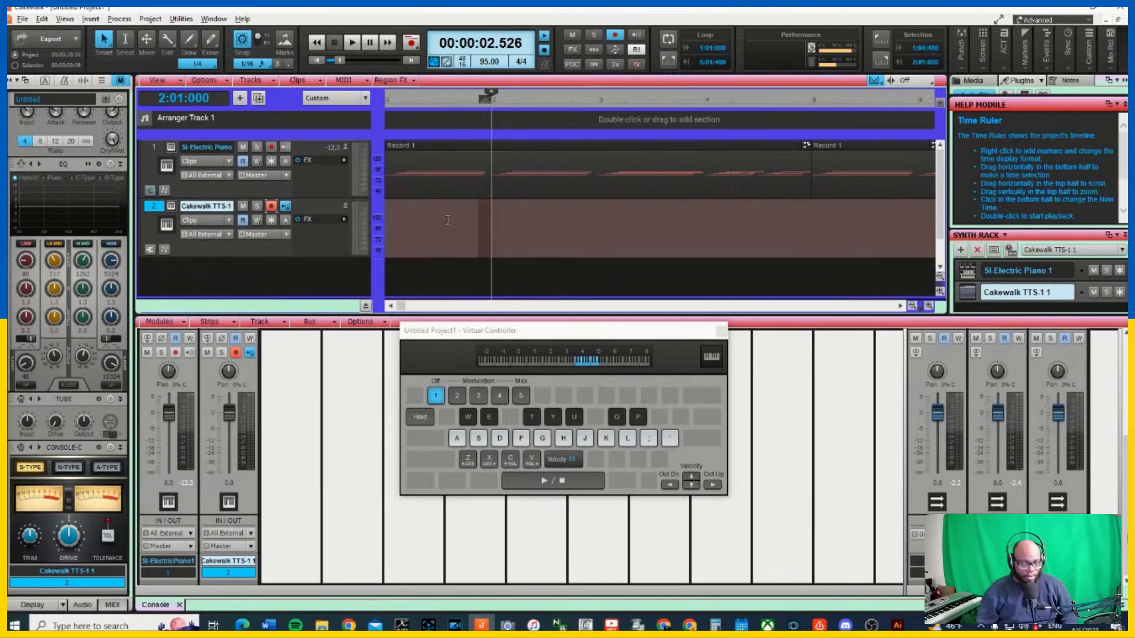
Turn off snapping, close the Virtual Controller and split the first Record 1 clip at 1:04:886
click(239, 45)
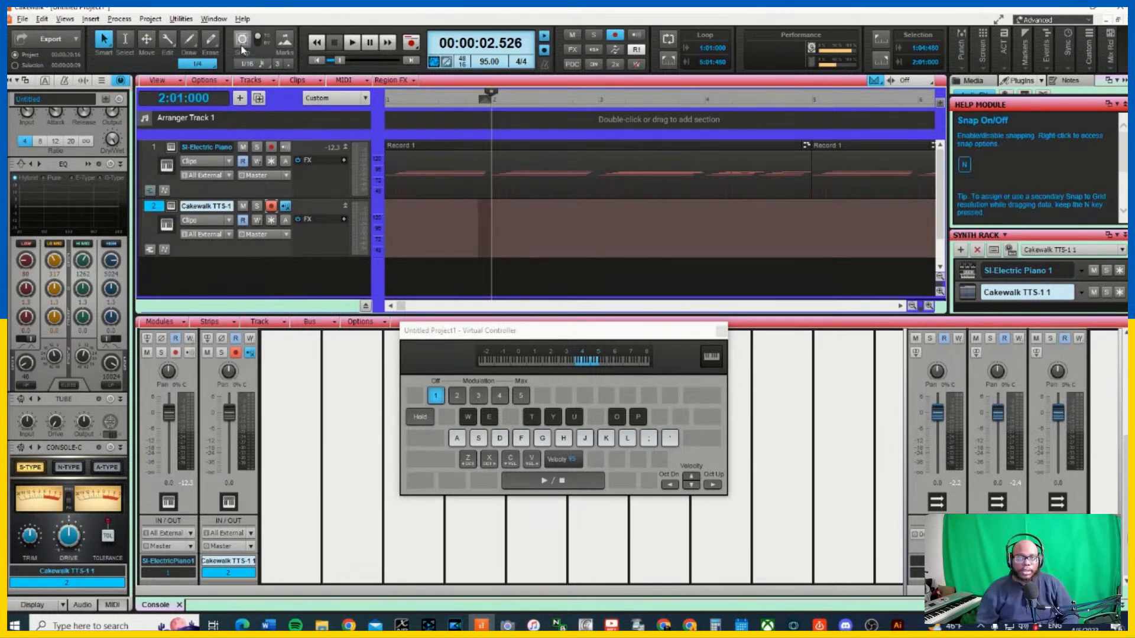
key(ctrl+t)
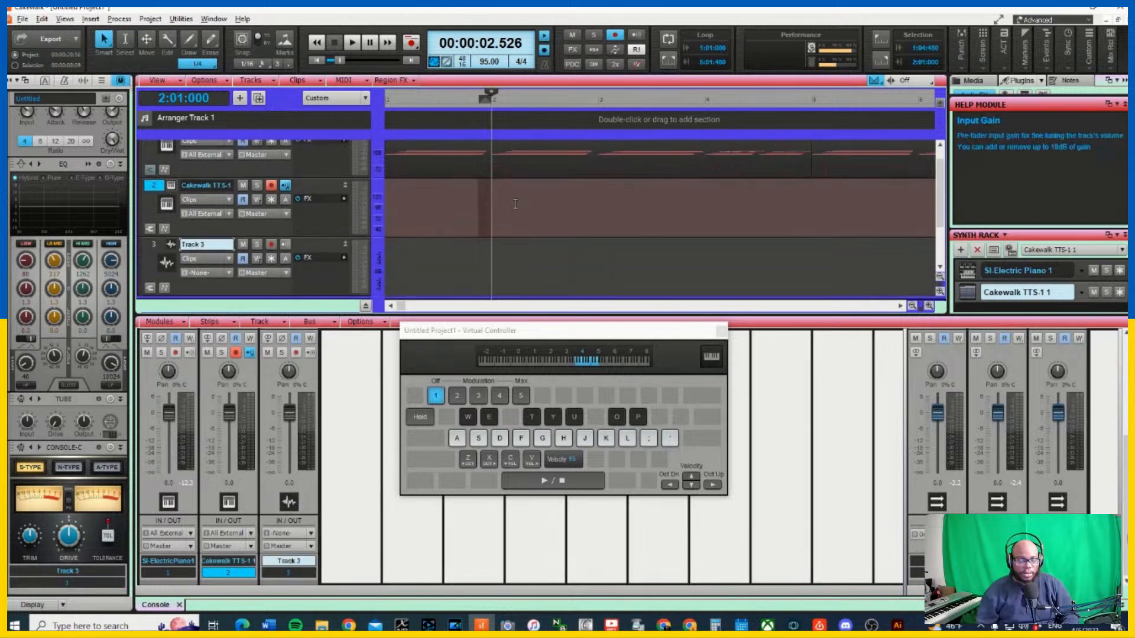
key(ctrl+z)
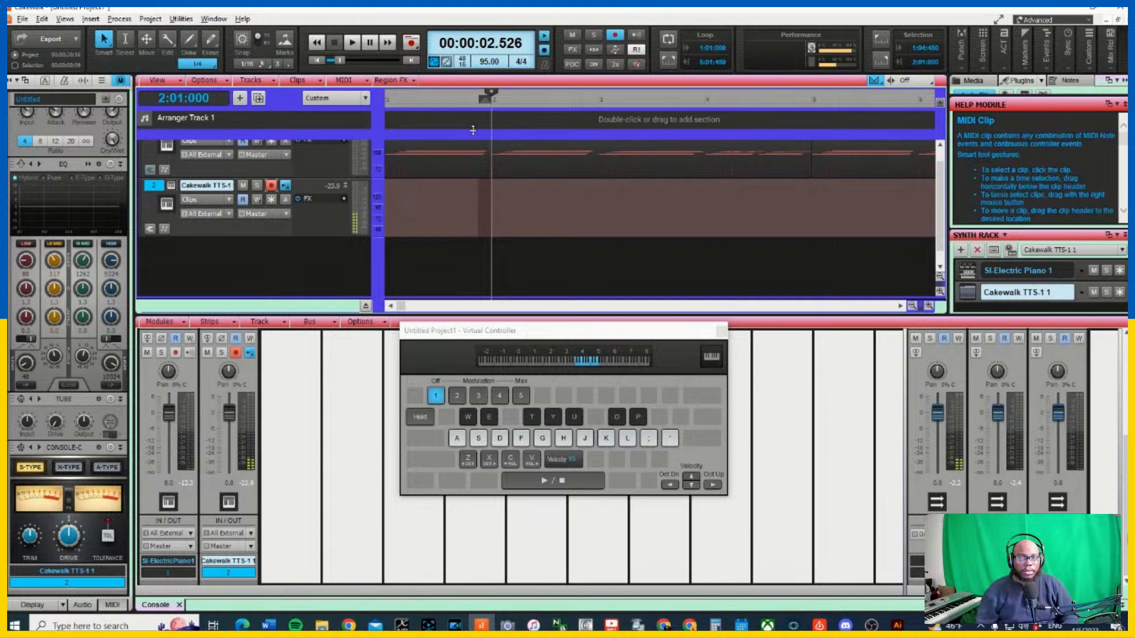
click(483, 141)
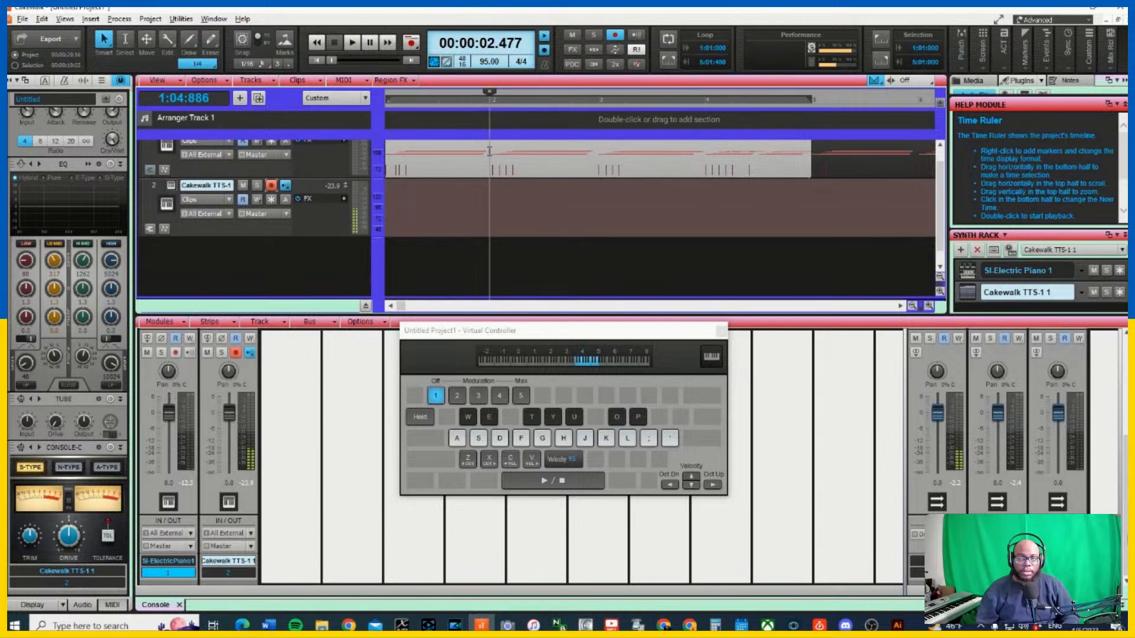
click(148, 148)
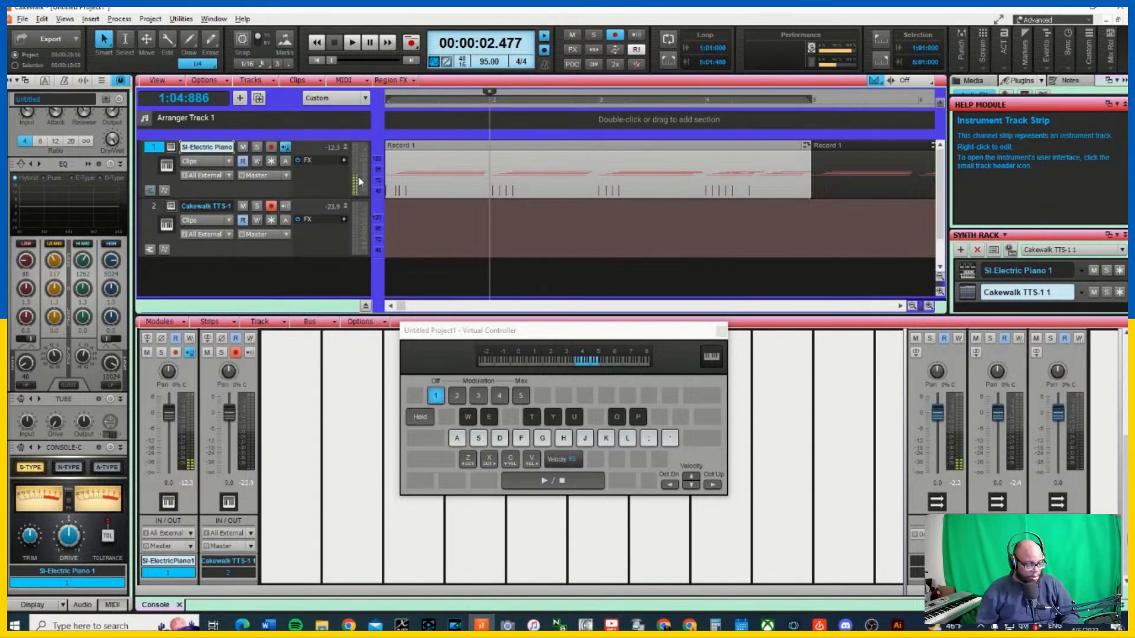
click(722, 332)
key(s)
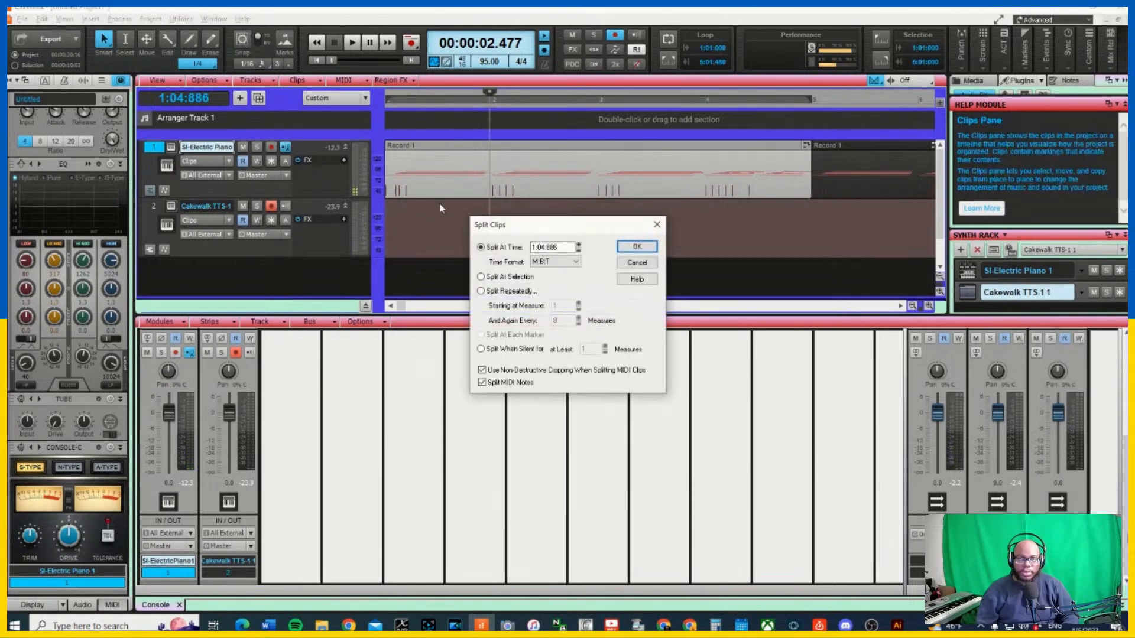
click(637, 246)
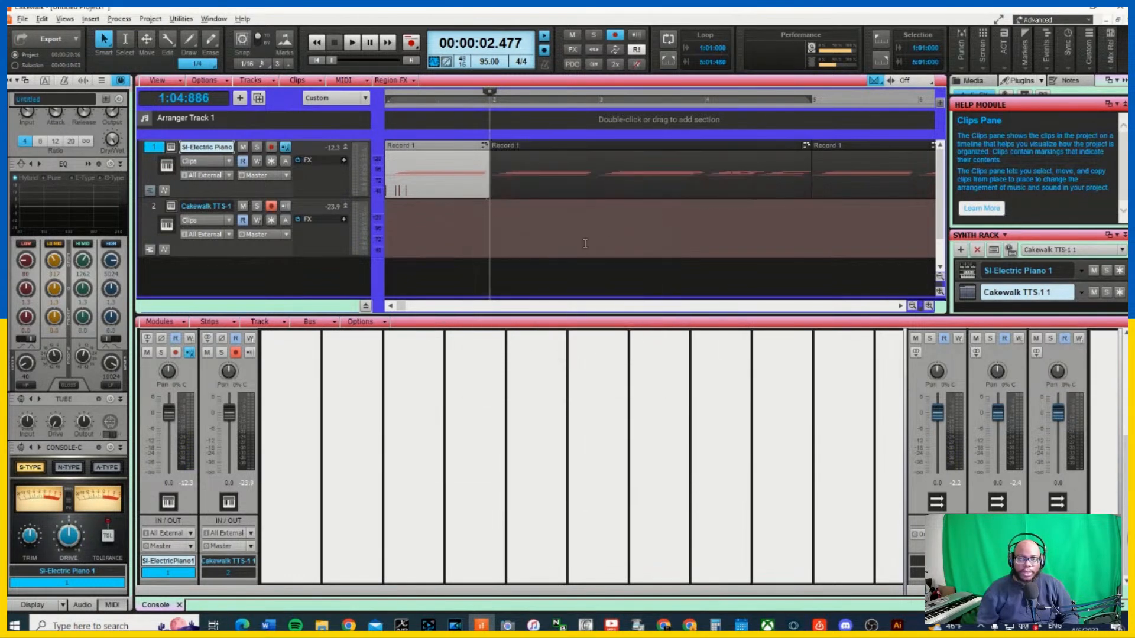
Select the split-off first clip and listen to its opening notes
click(449, 154)
key(space)
key(space)
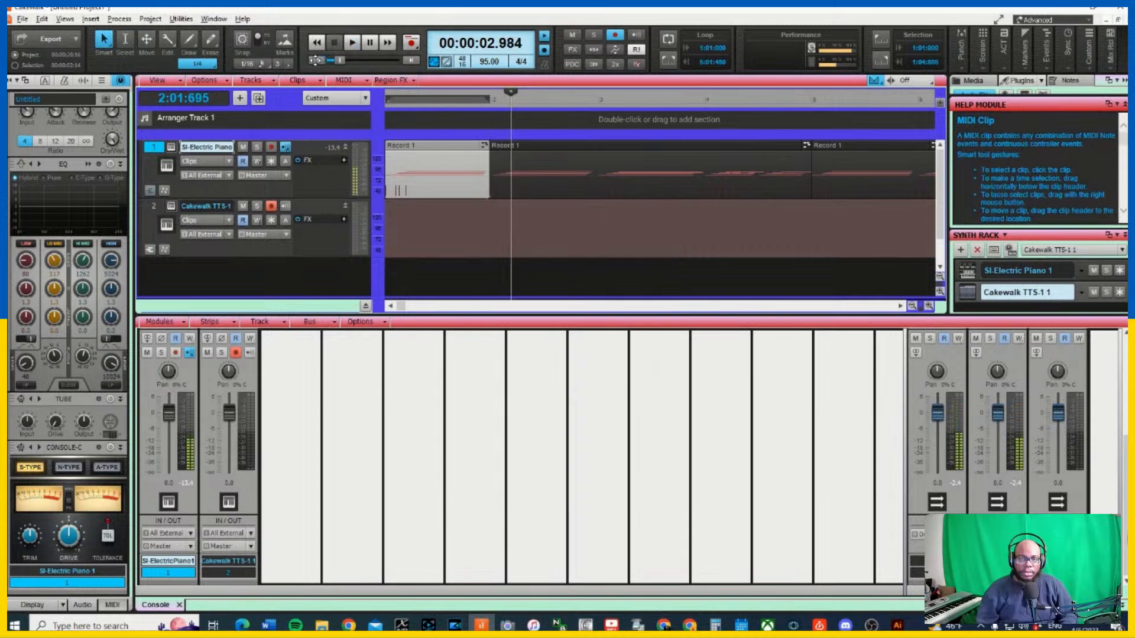
click(317, 42)
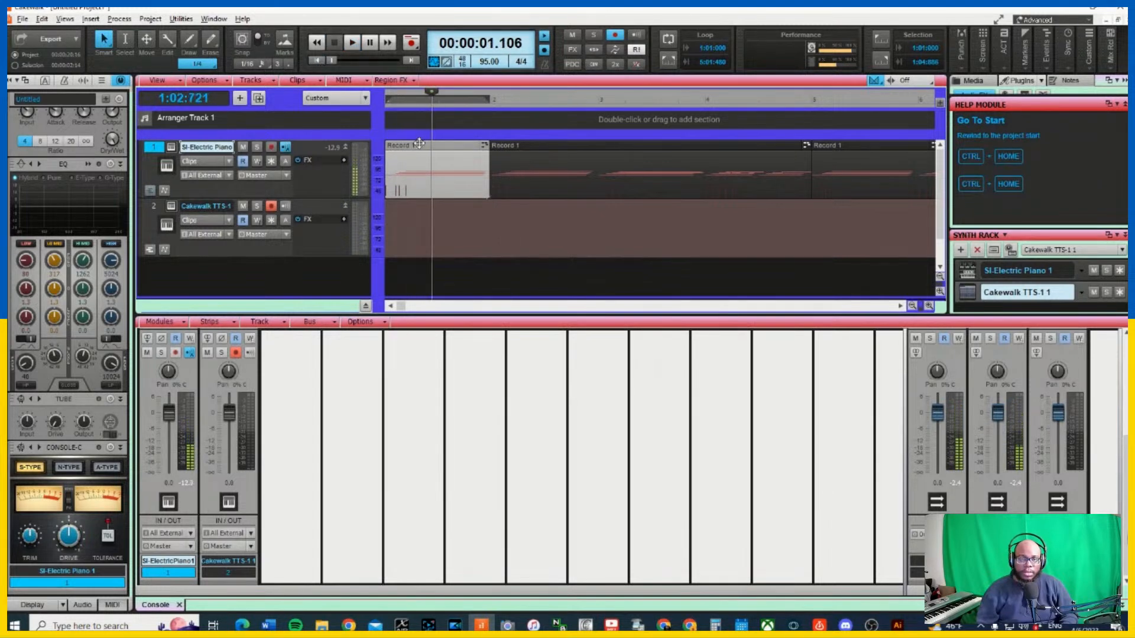
Quantize the split-off first clip with a different note duration at 85 percent strength and 54 percent swing
click(119, 19)
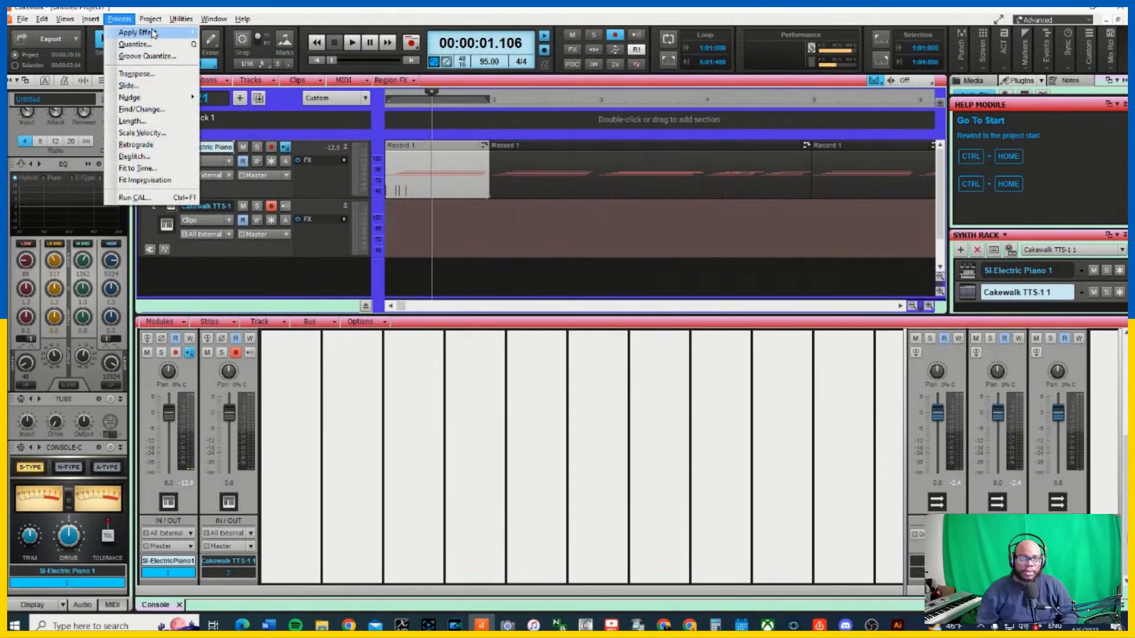
click(152, 44)
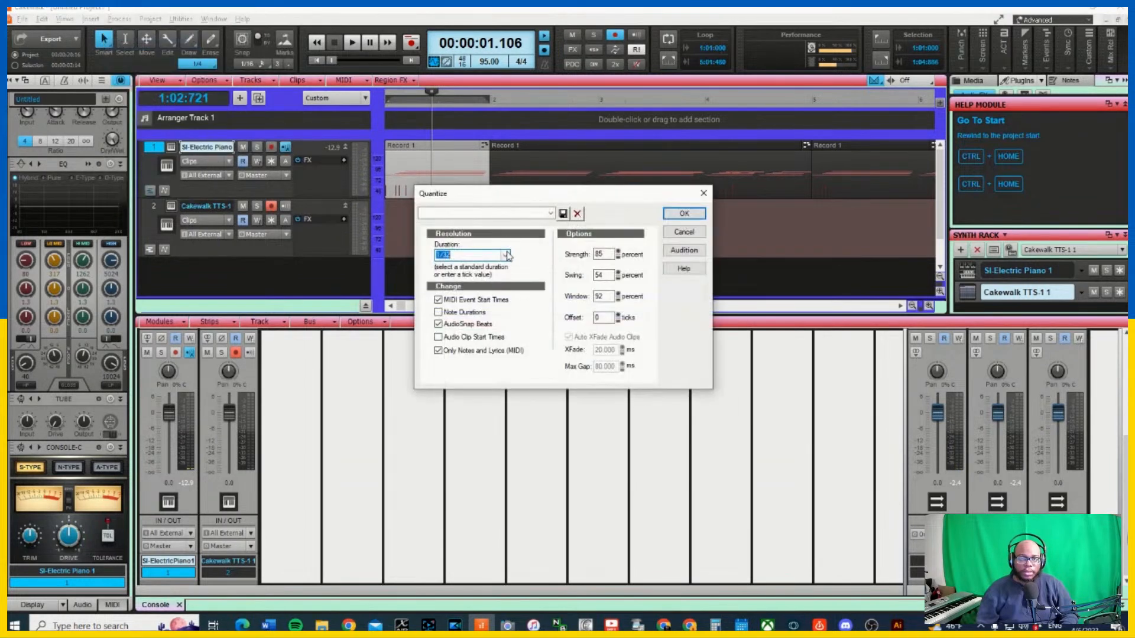
click(507, 255)
click(473, 323)
click(699, 216)
Play the quantized opening from the project start through to measure 3
click(320, 62)
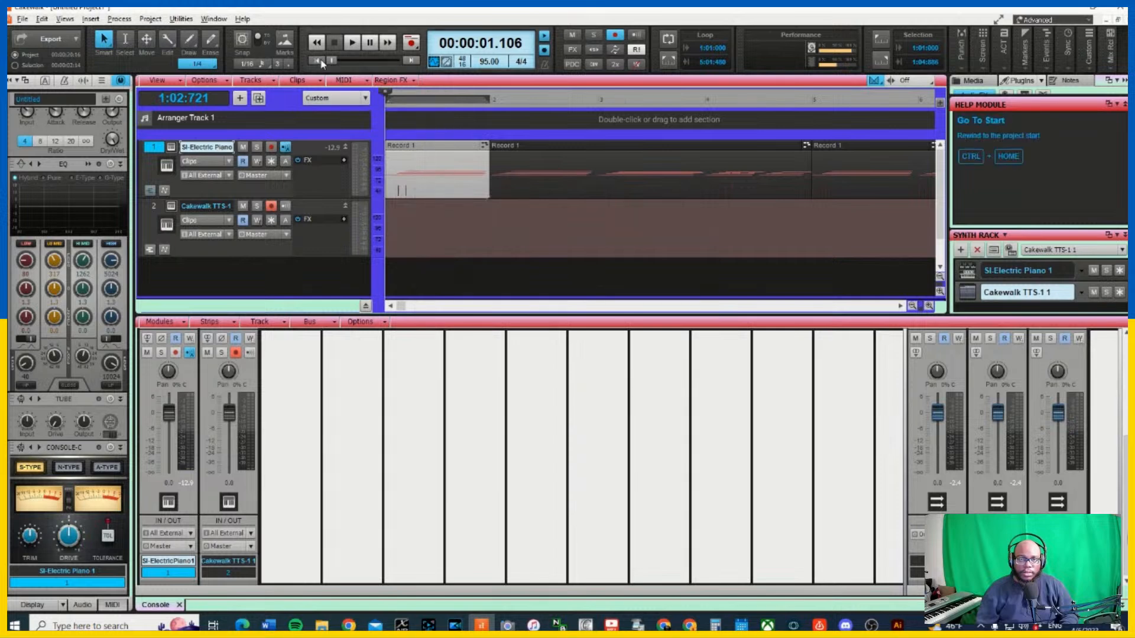
key(space)
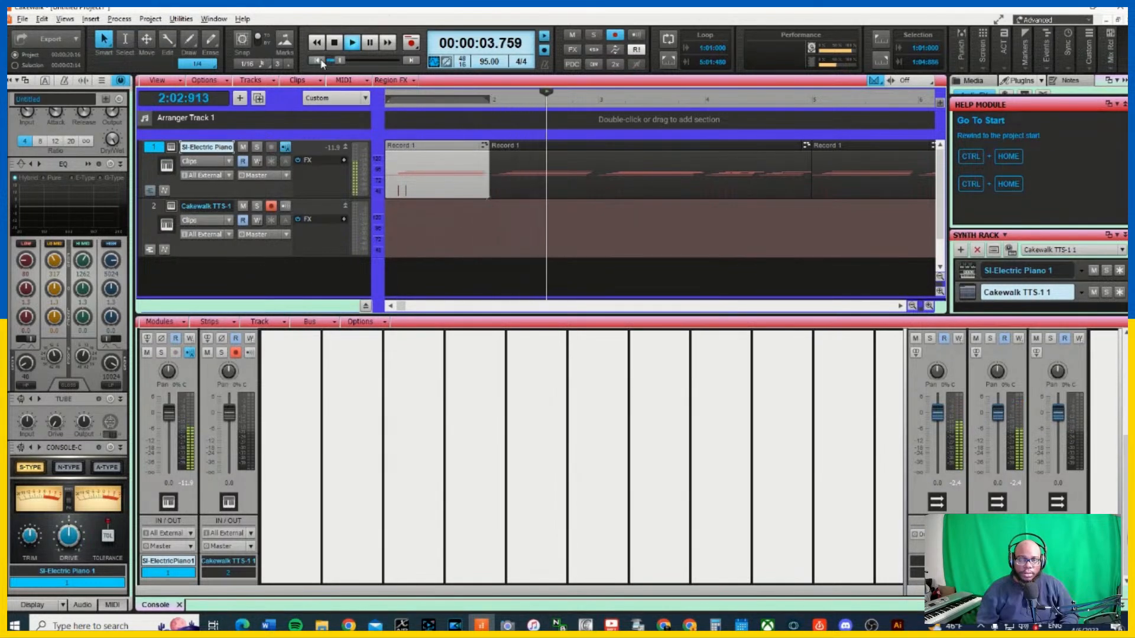
key(space)
key(space)
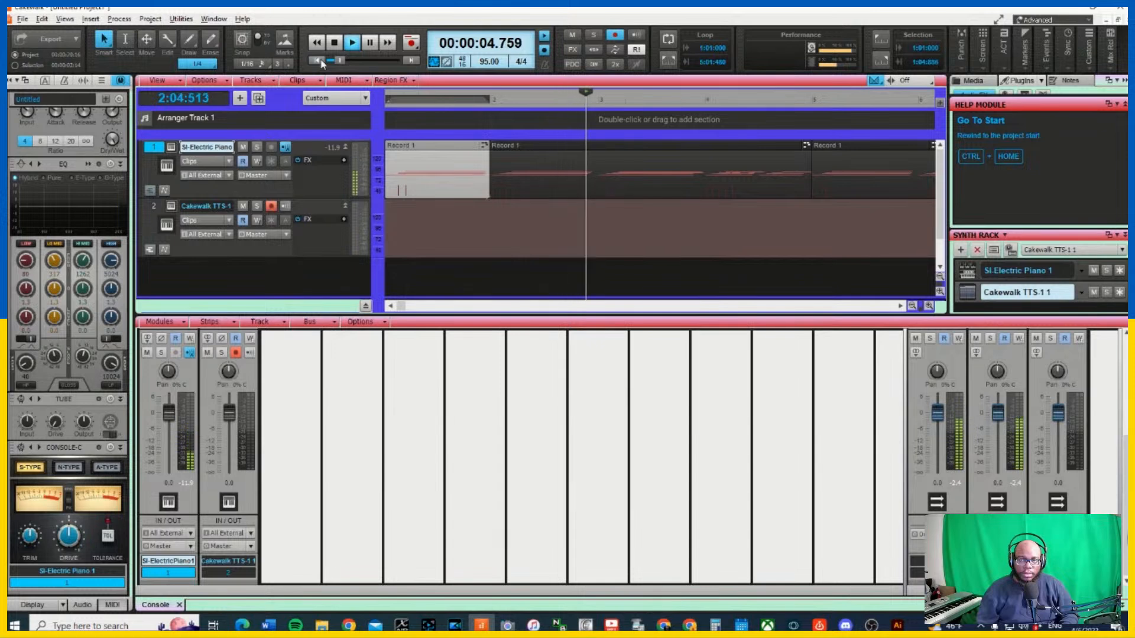
key(space)
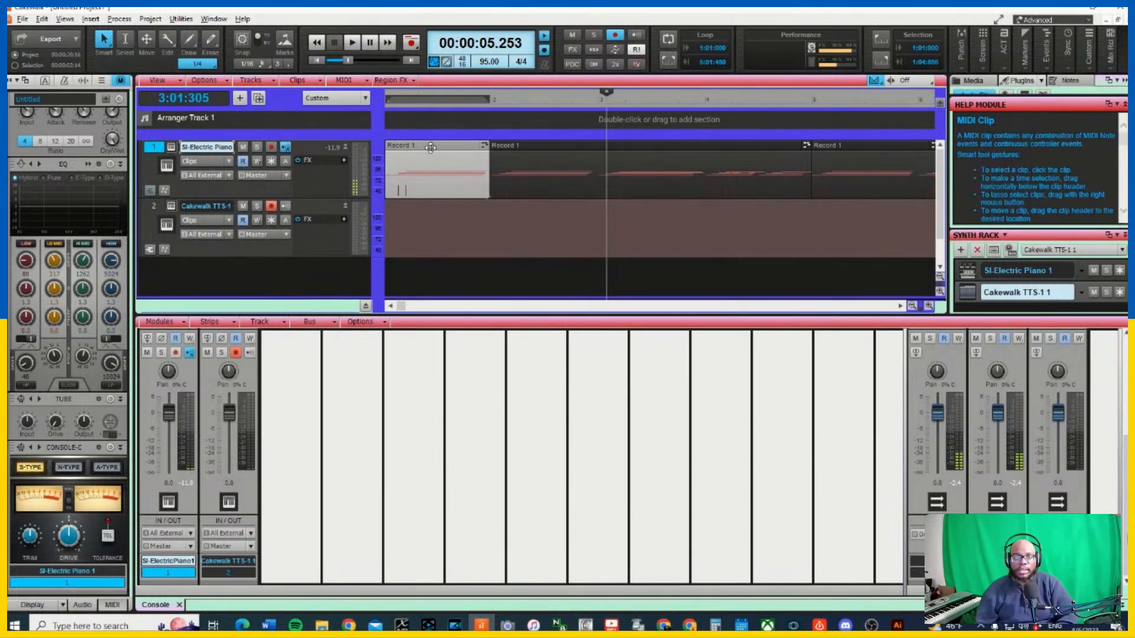
Delete the first Record 1 clip and copy only the SI-Electric Piano notes between 1:04:907 and 2:04:875
key(Delete)
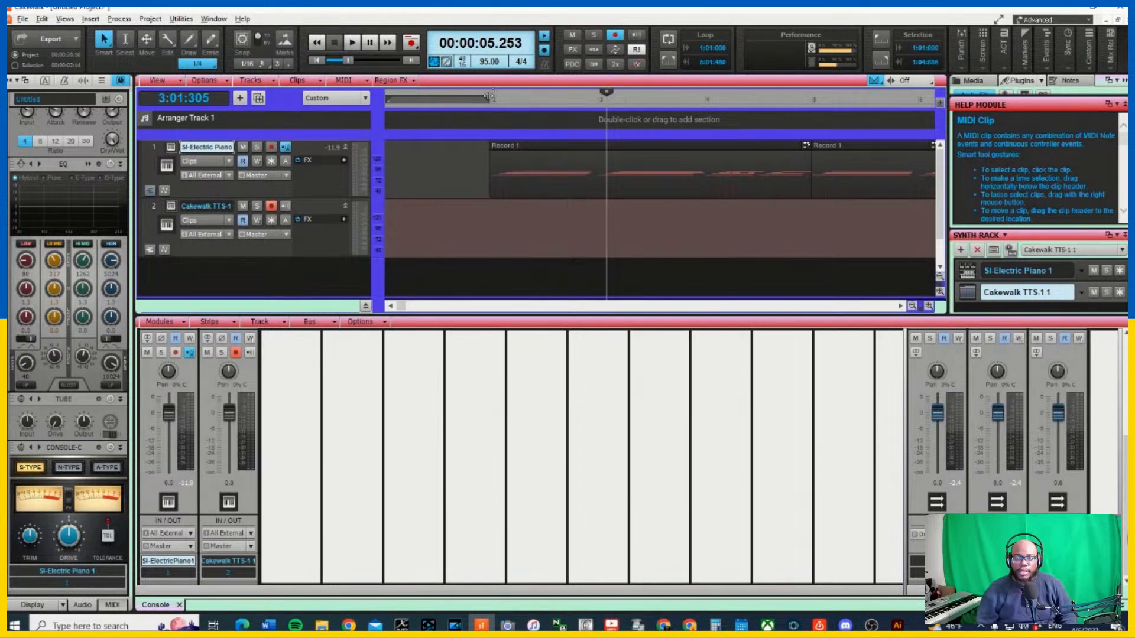
click(596, 122)
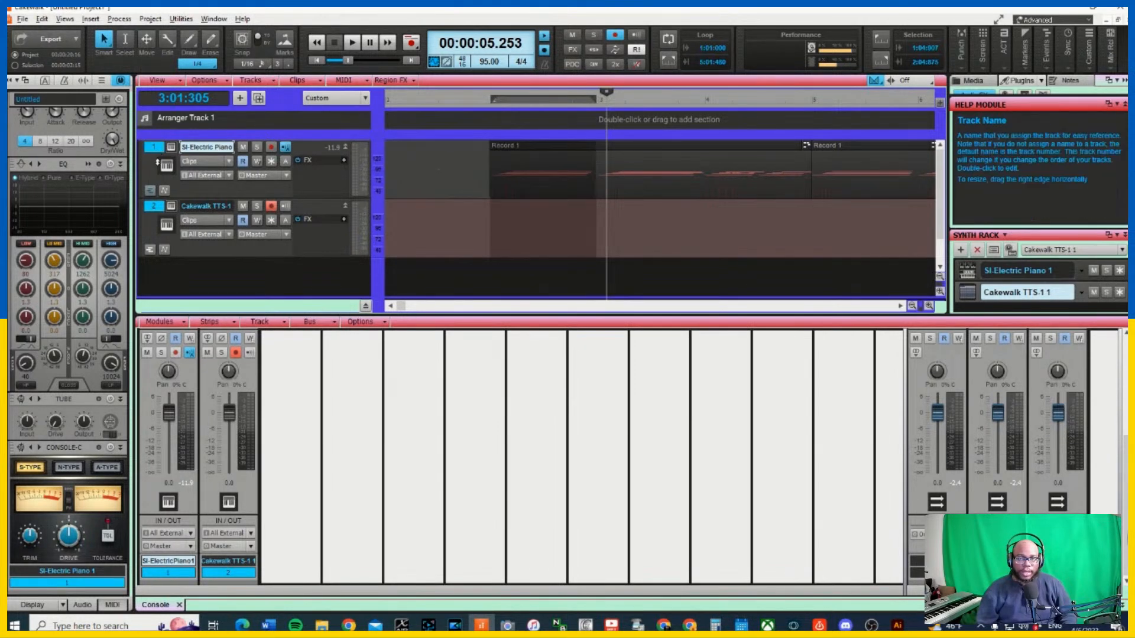
ctrl+click(155, 210)
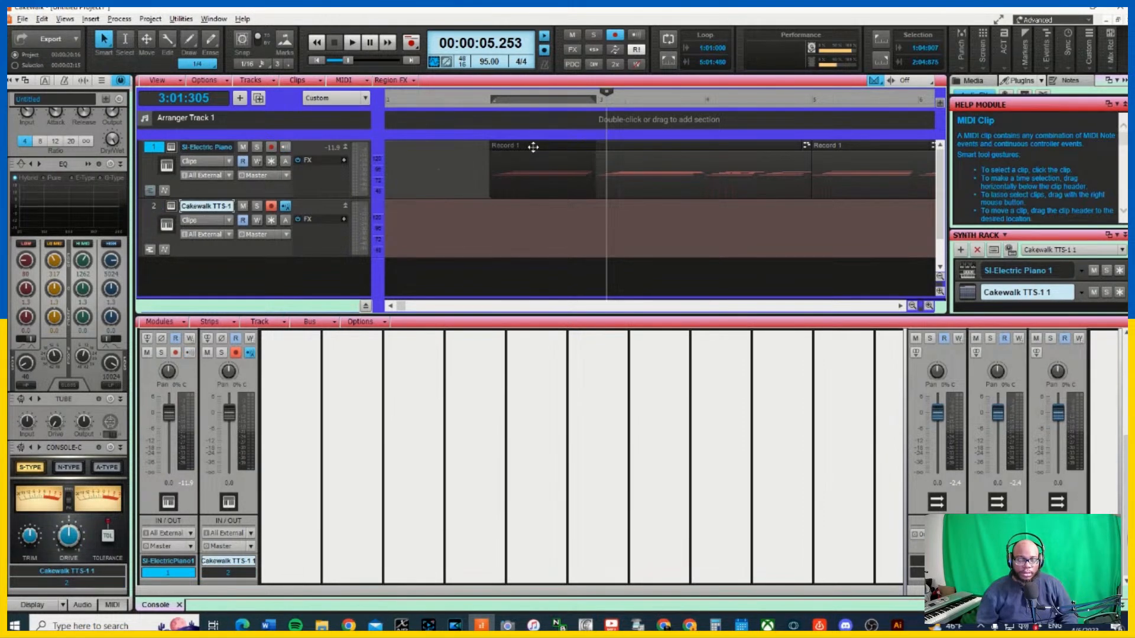
Paste the copied measure at the project start and place the pasted clip on the SI-Electric Piano track
click(401, 99)
mouse_move(398, 92)
mouse_down()
mouse_move(338, 112)
mouse_move(348, 94)
mouse_up()
click(387, 165)
key(ctrl+v)
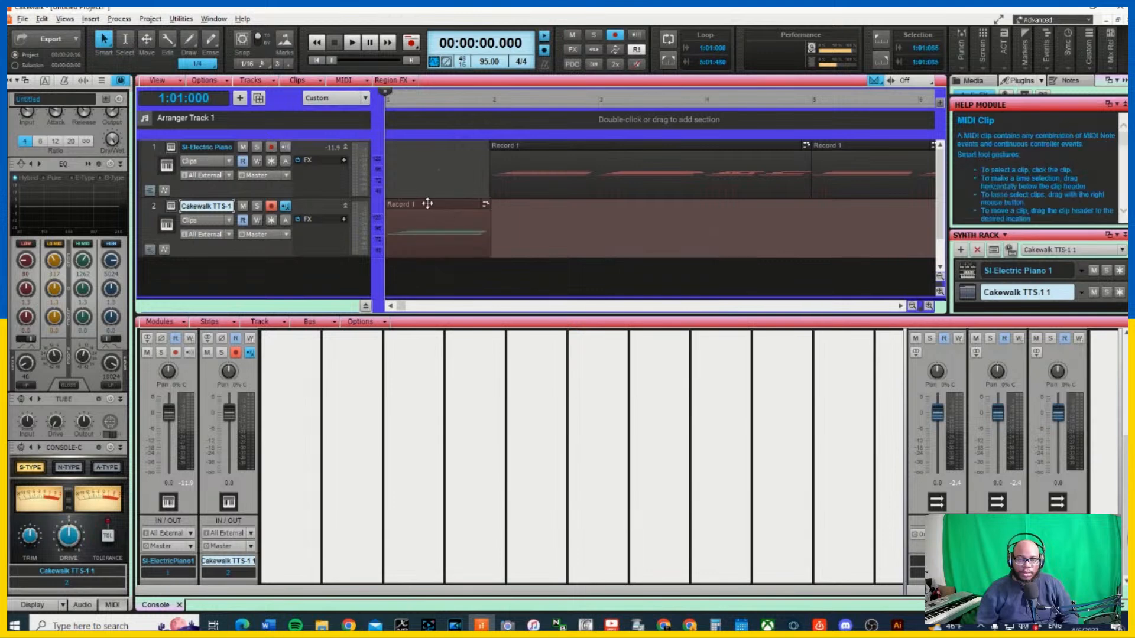
drag(427, 202, 421, 171)
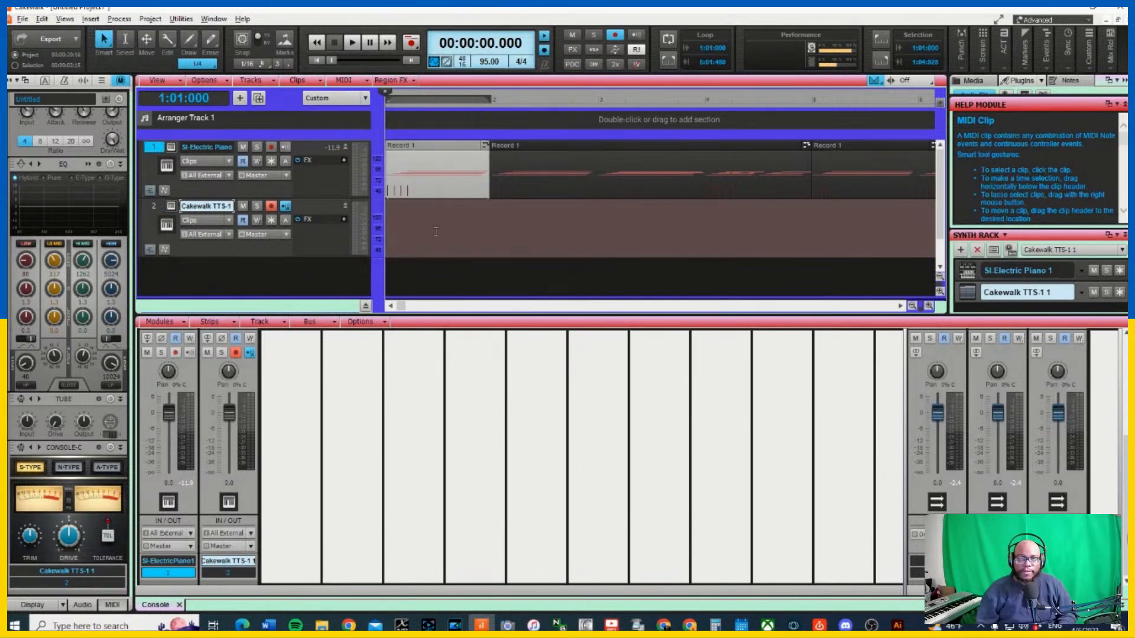
Play the part from the project start into measure 5 to check the replaced opening
click(413, 109)
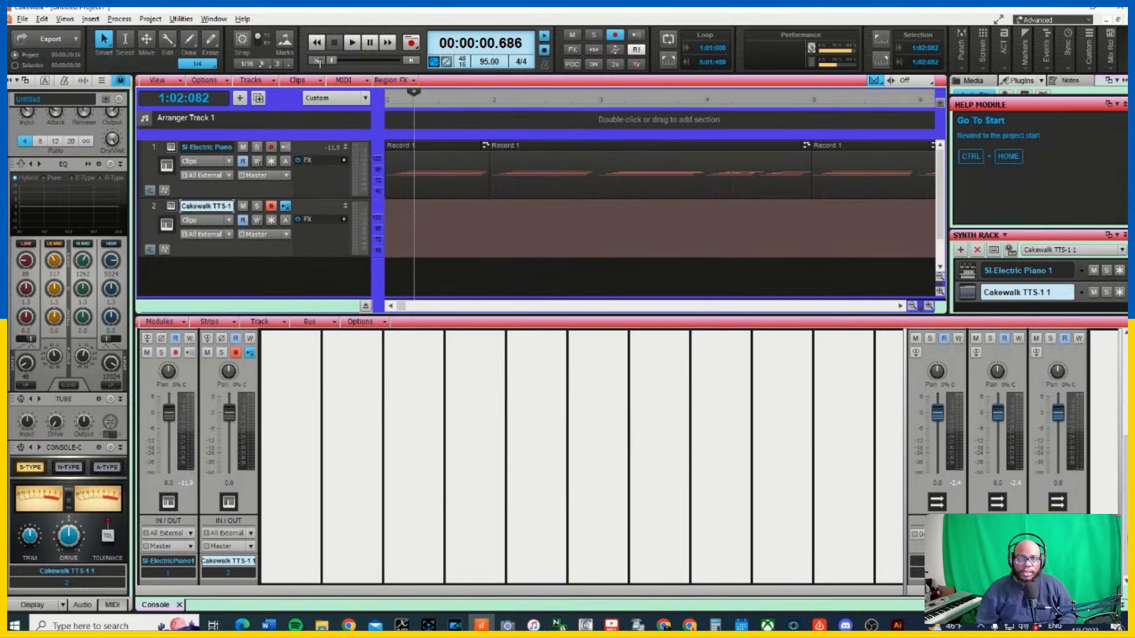
click(316, 42)
key(space)
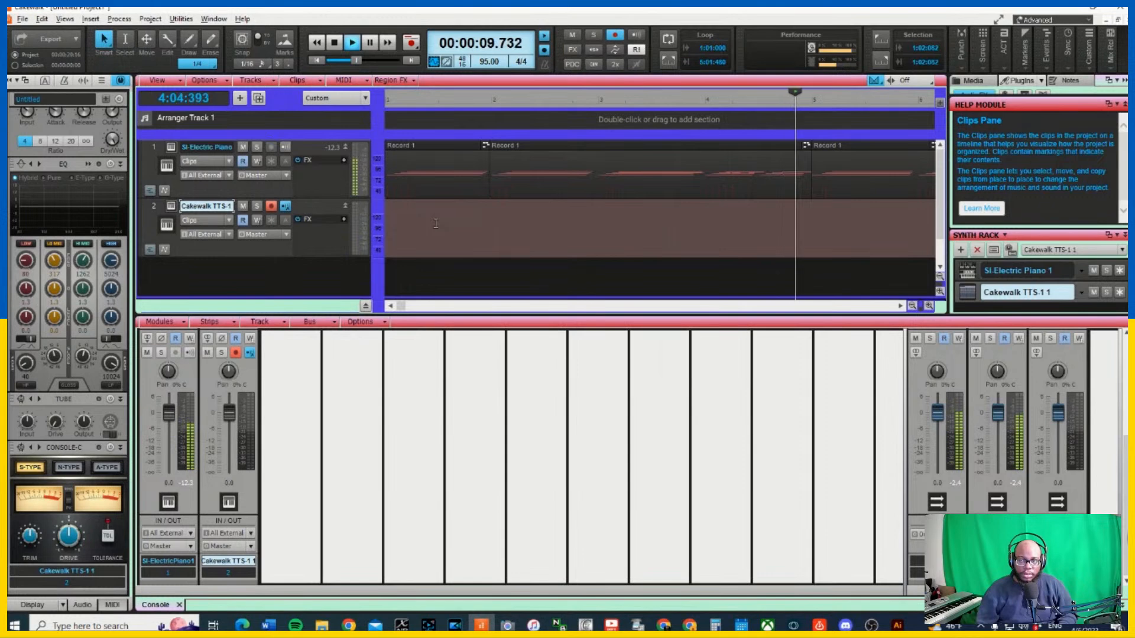
key(space)
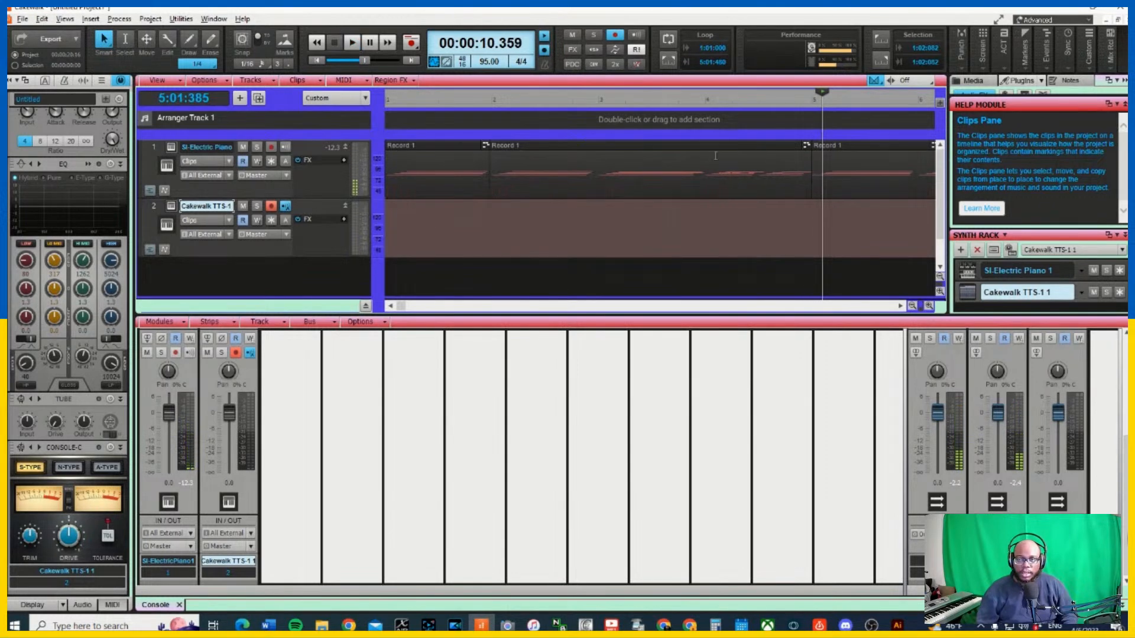
Quantize the SI-Electric Piano notes in measure 4 with the existing quantize settings
drag(705, 104, 817, 144)
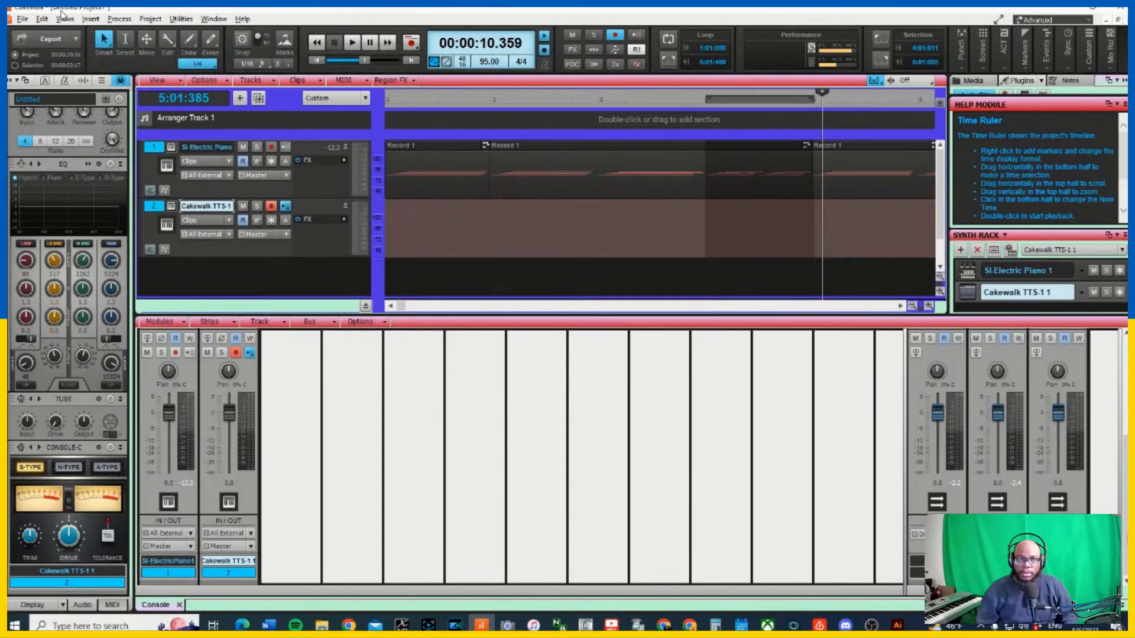
click(120, 19)
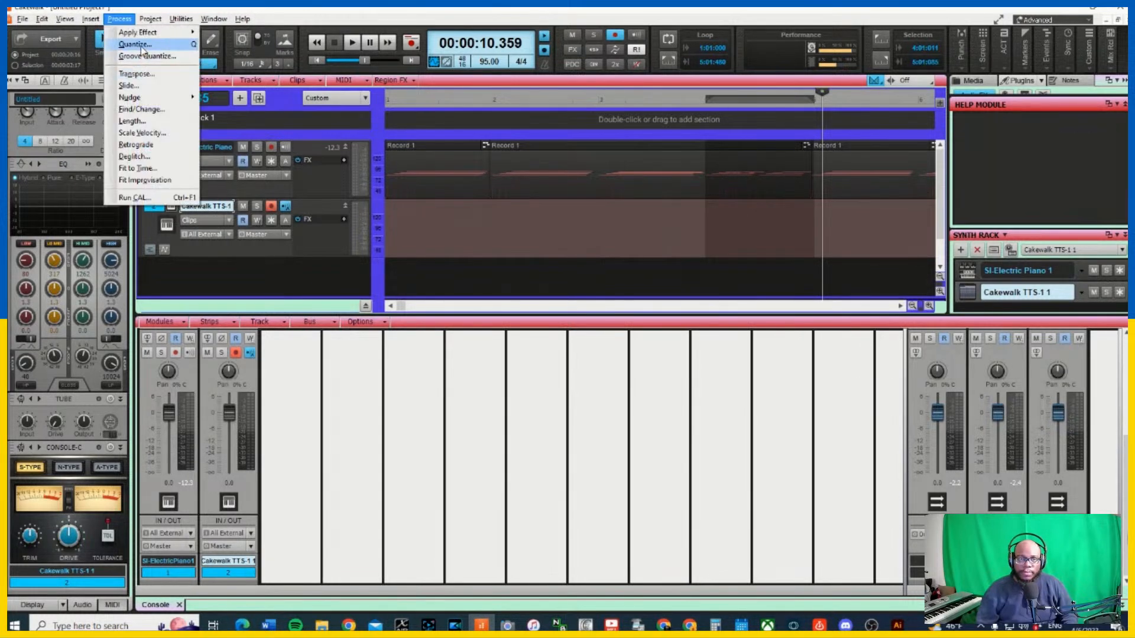
click(127, 43)
click(703, 214)
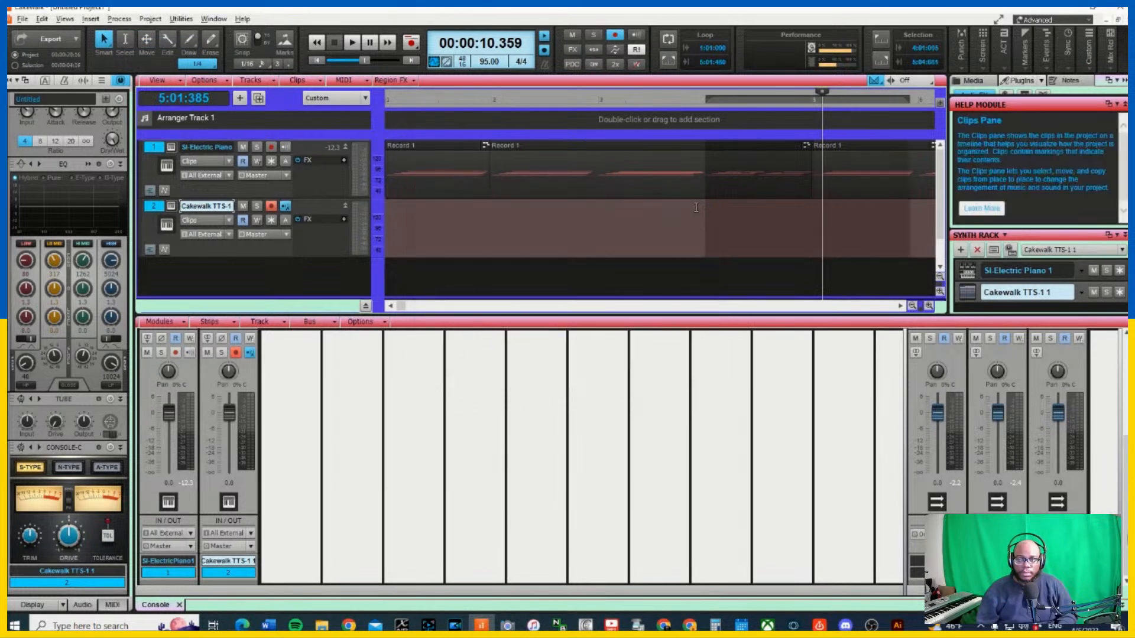
Play measure 4 to check the timing of the quantized notes
click(706, 105)
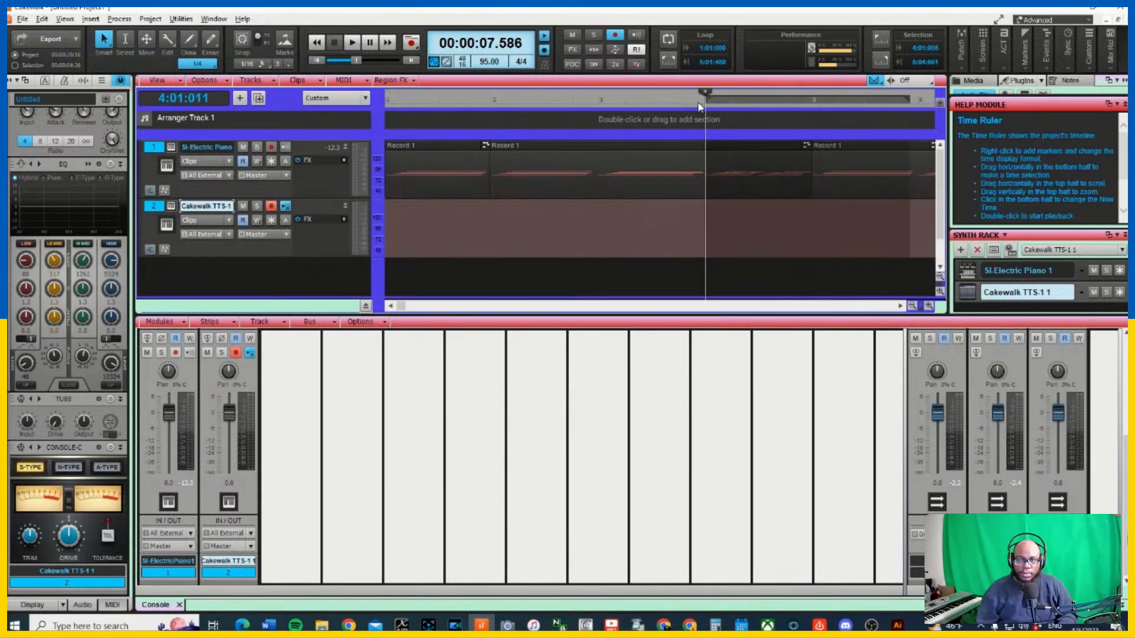
click(700, 103)
key(space)
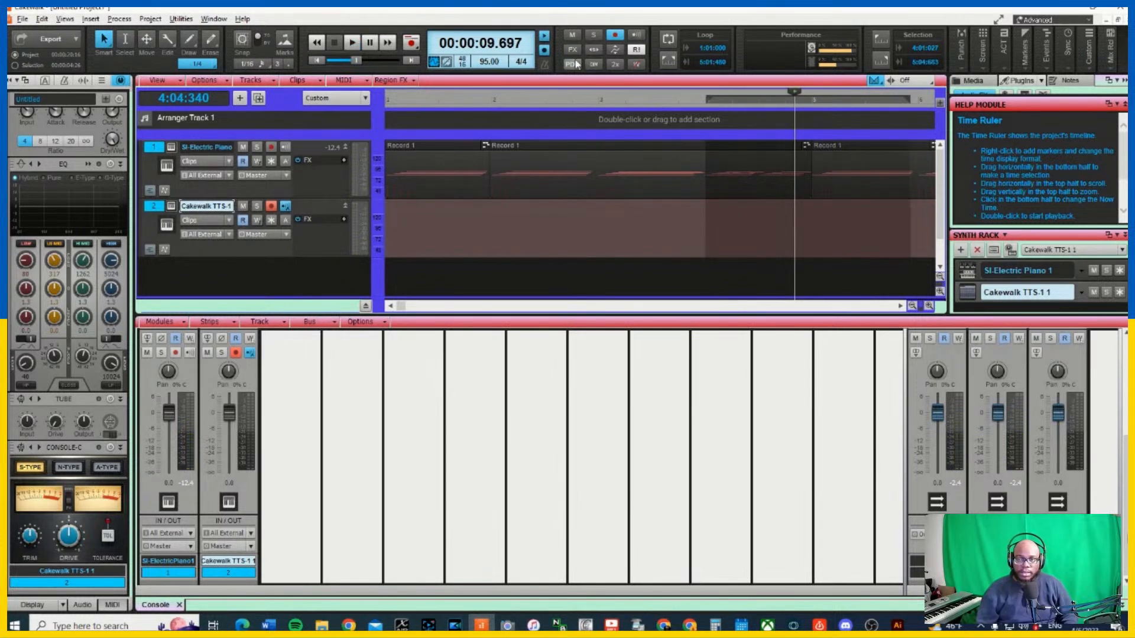
Try to extend the last Record 1 clip past measure 13 from its end at measure 9
click(913, 306)
click(914, 307)
drag(743, 175, 815, 169)
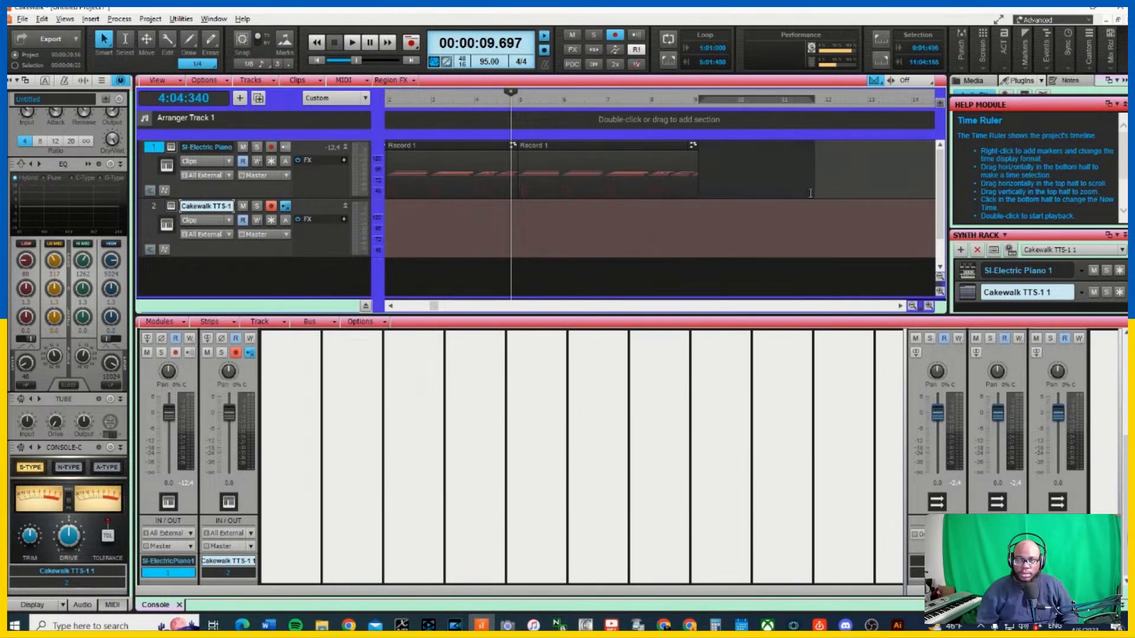
click(785, 214)
drag(697, 170, 903, 177)
Listen to the extended clip through measure 12 and undo the extension
key(space)
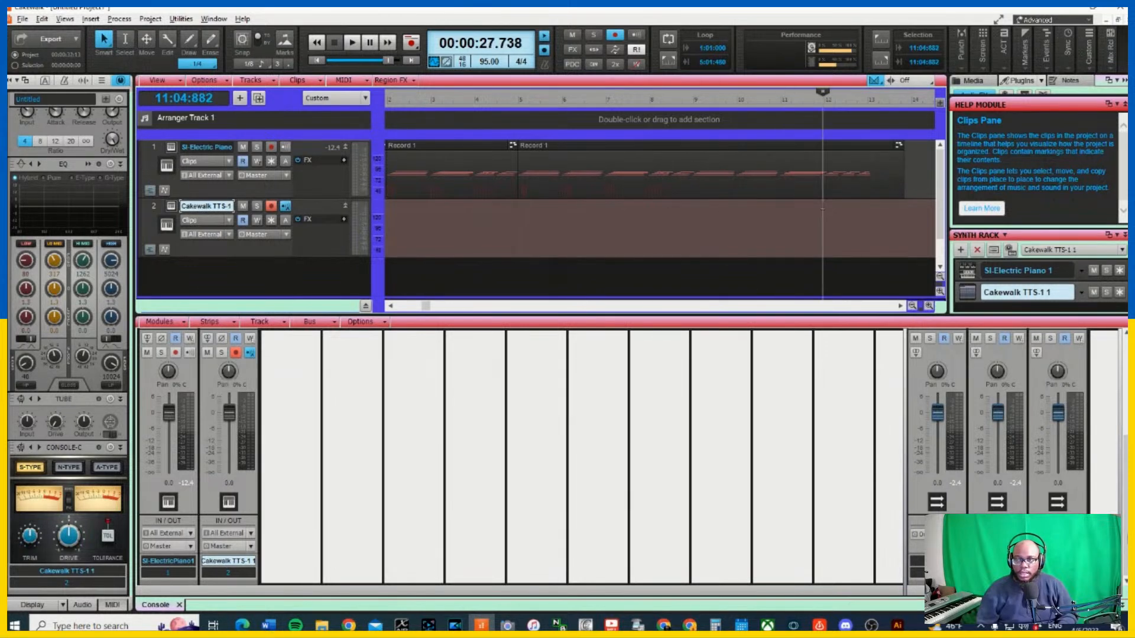
click(775, 210)
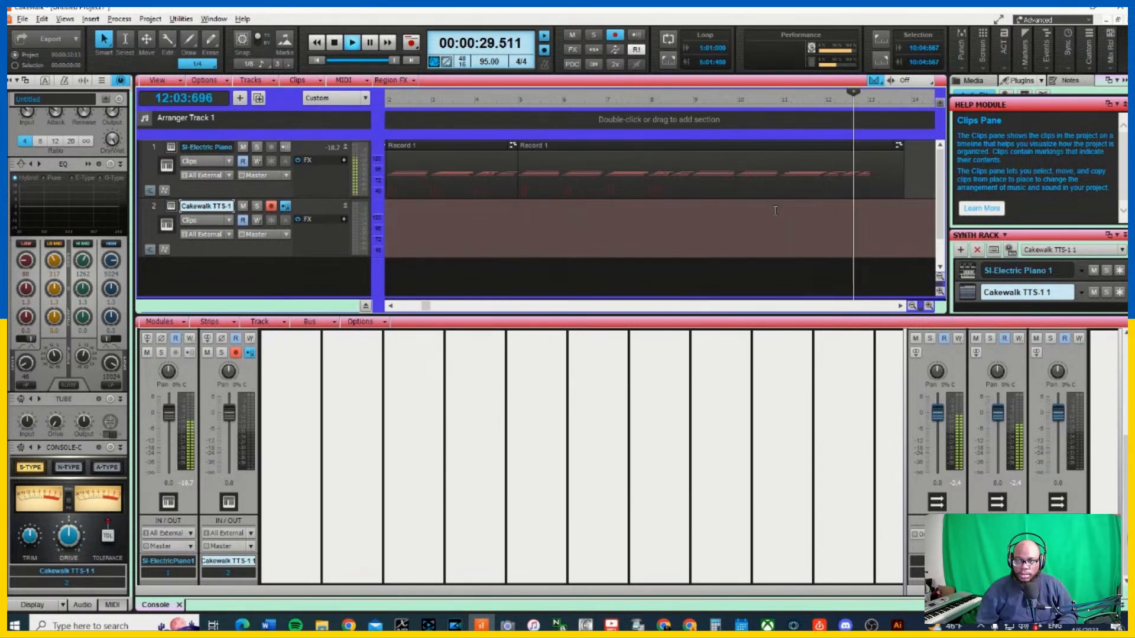
key(space)
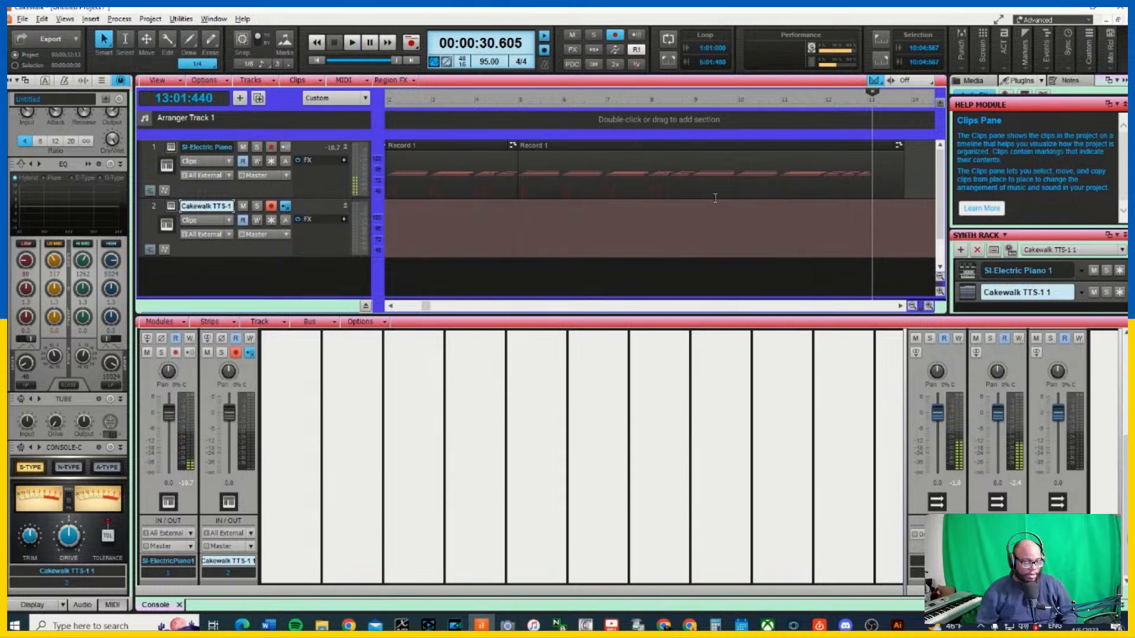
key(ctrl+z)
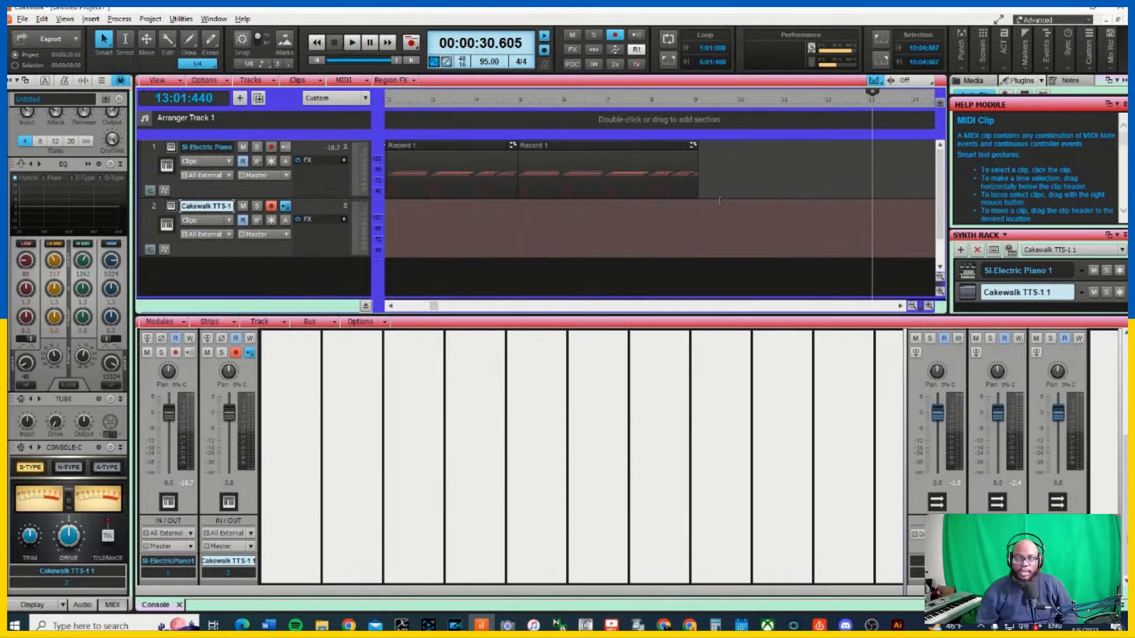
Listen to the transition from measure 4 into measure 5 and delete the Record 1 clip starting at measure 5
double_click(476, 104)
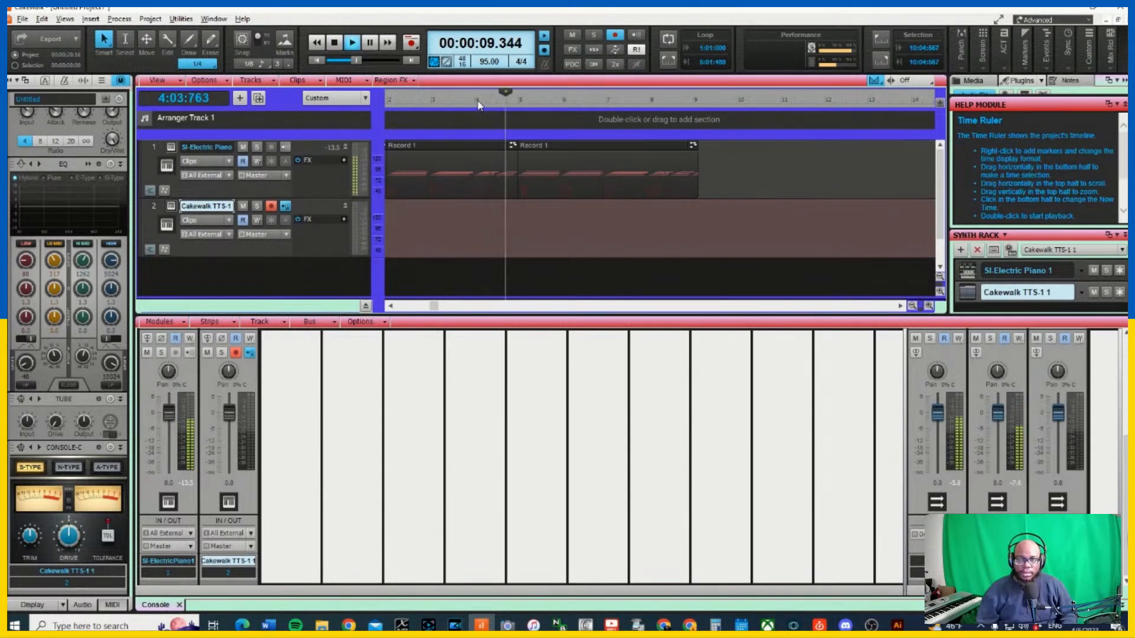
key(space)
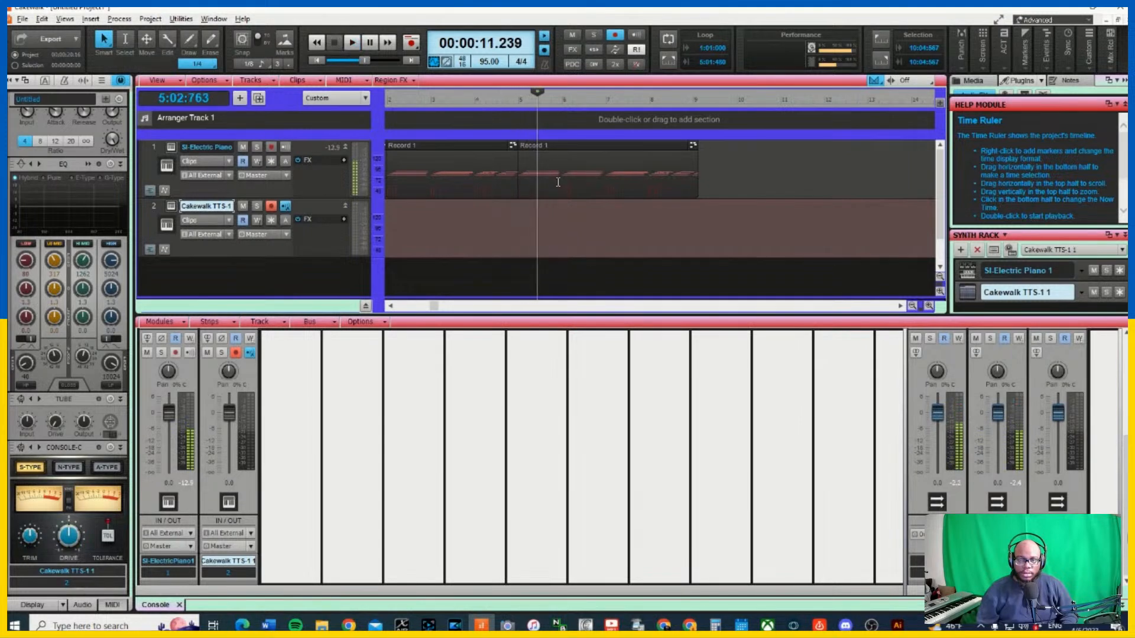
click(559, 148)
key(Delete)
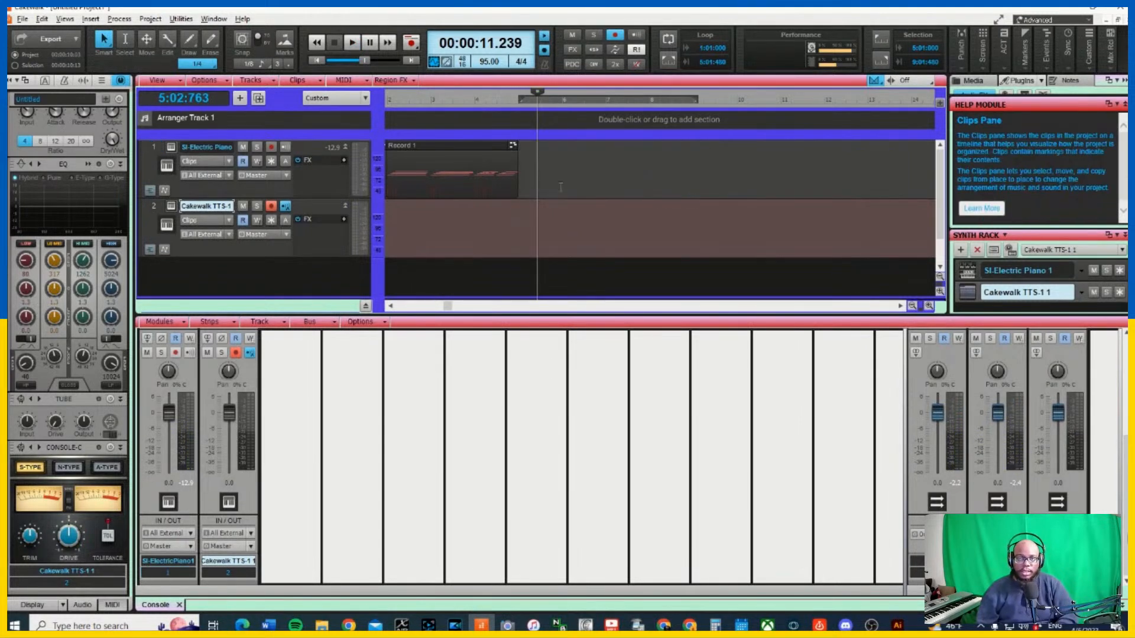
Copy the Record 1 clip covering measures 2 to 4 directly behind itself at 4:04:887
click(464, 154)
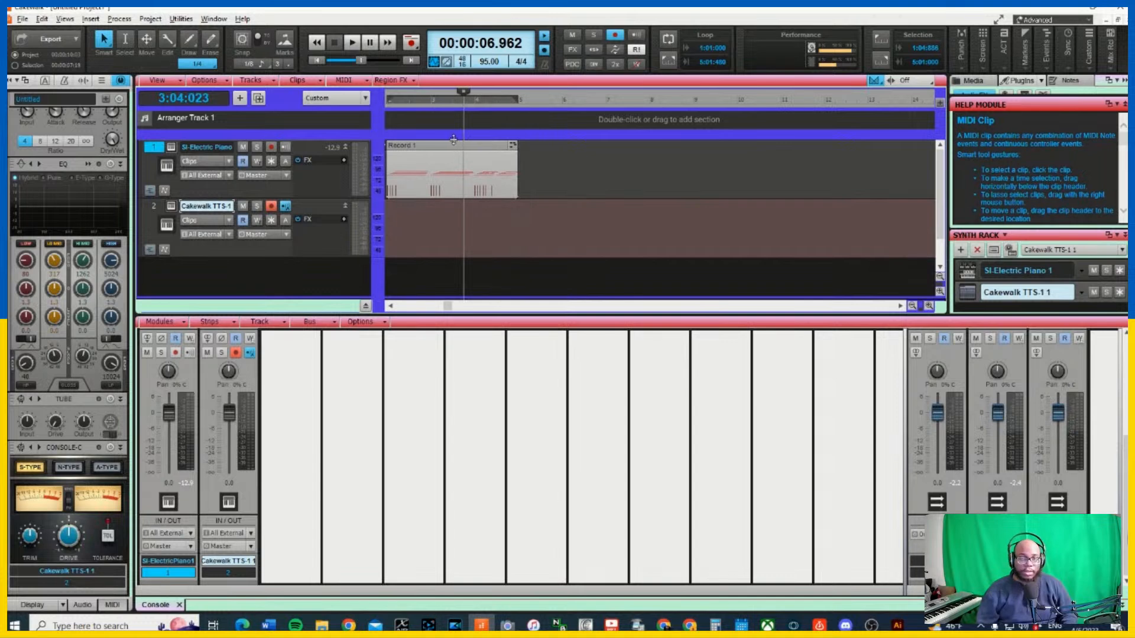
drag(453, 145, 573, 152)
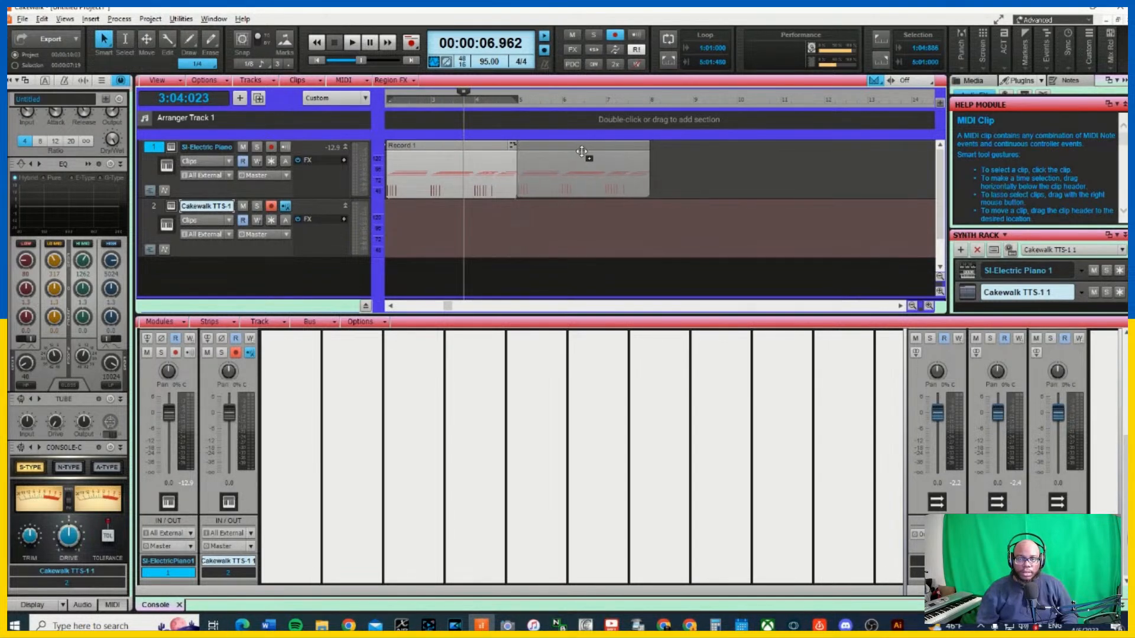
drag(582, 152, 583, 152)
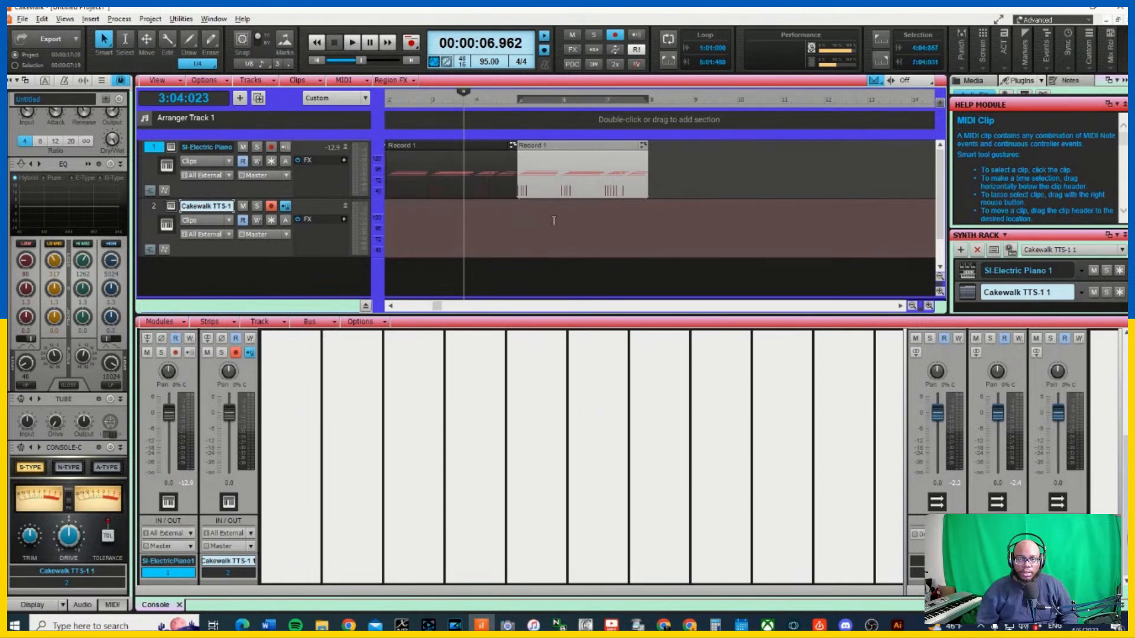
Play the join at measure 5 and the whole part from the project start into measure 7
double_click(503, 105)
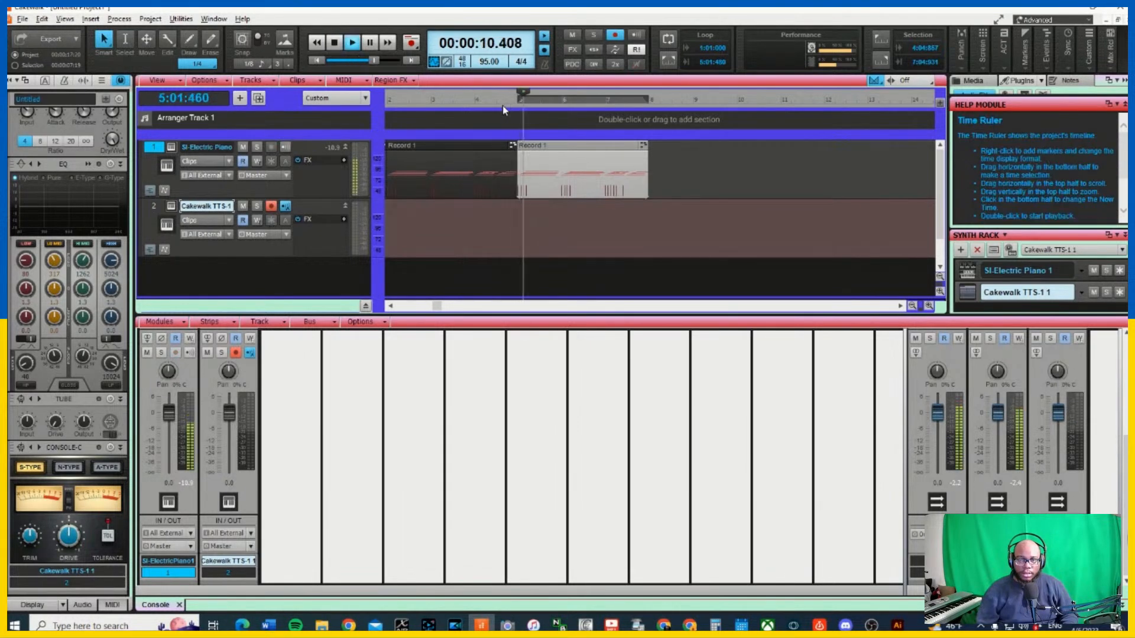
key(space)
click(319, 61)
key(space)
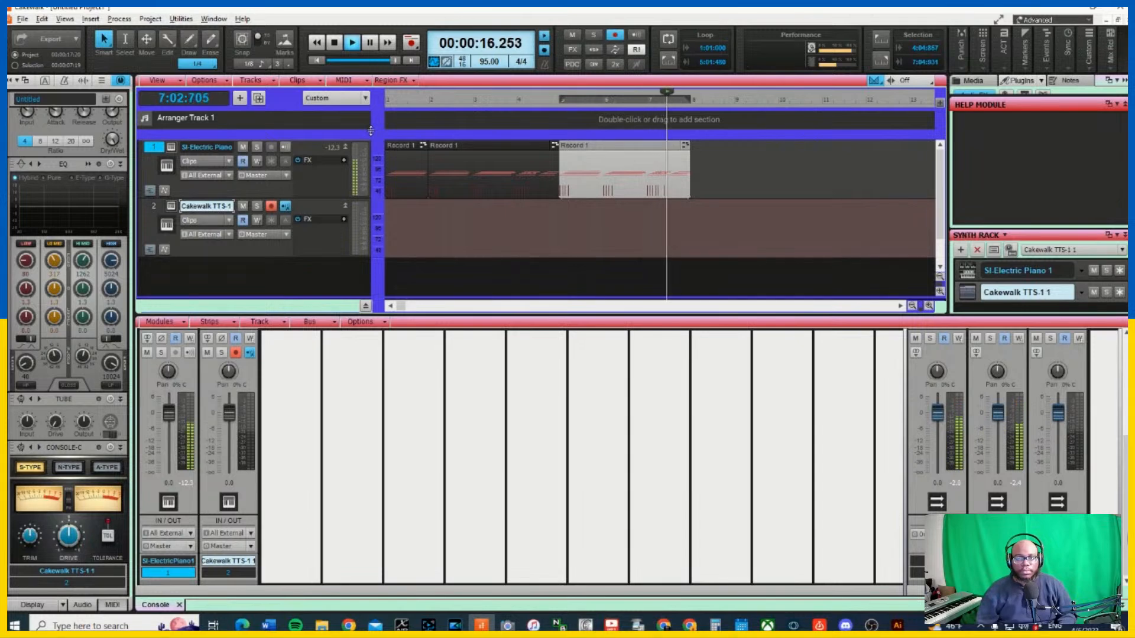
key(space)
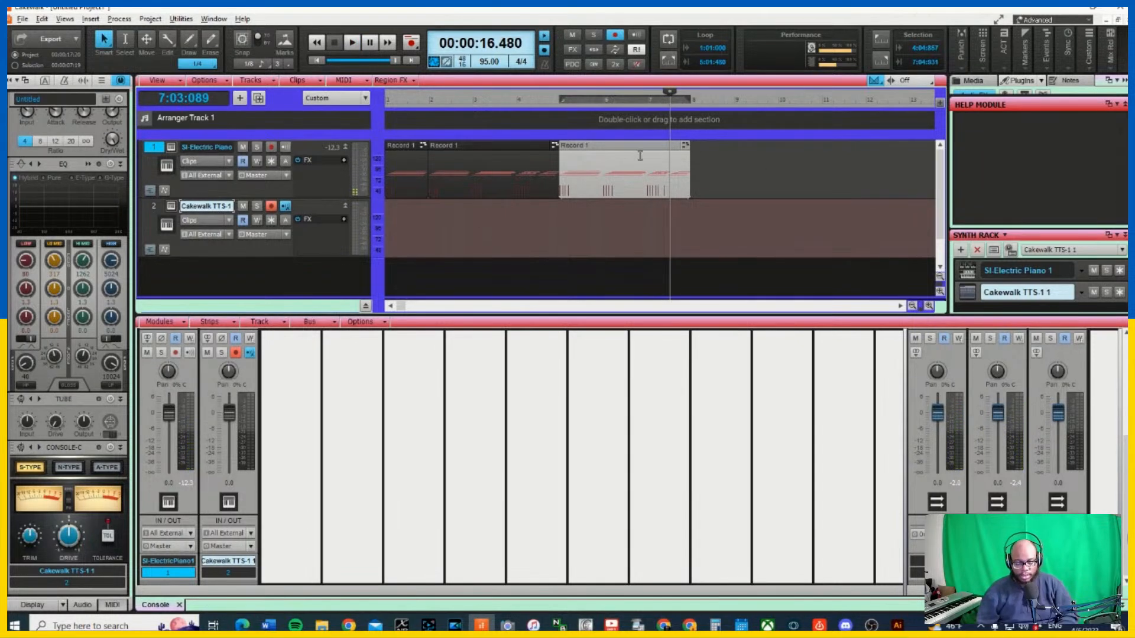
Delete the copied clip at measure 5 and copy the first two Record 1 clips together to 4:04:766
key(Delete)
click(496, 148)
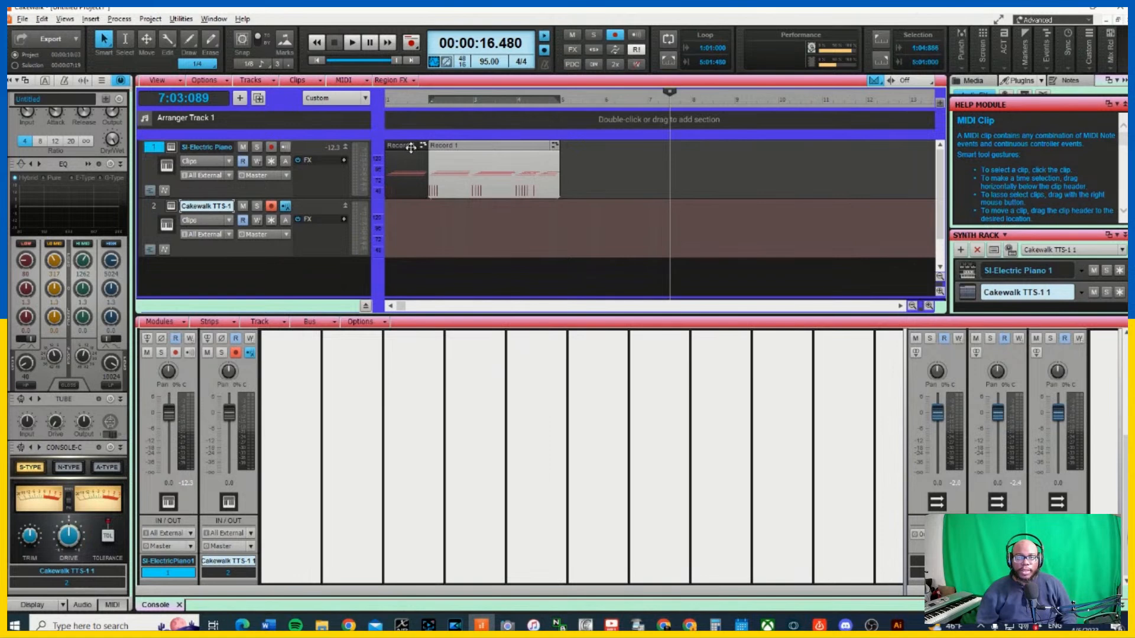
ctrl+click(410, 148)
drag(486, 144, 659, 150)
Play from late measure 3 across the join into measure 5 to check the copied pair of clips
click(541, 103)
key(space)
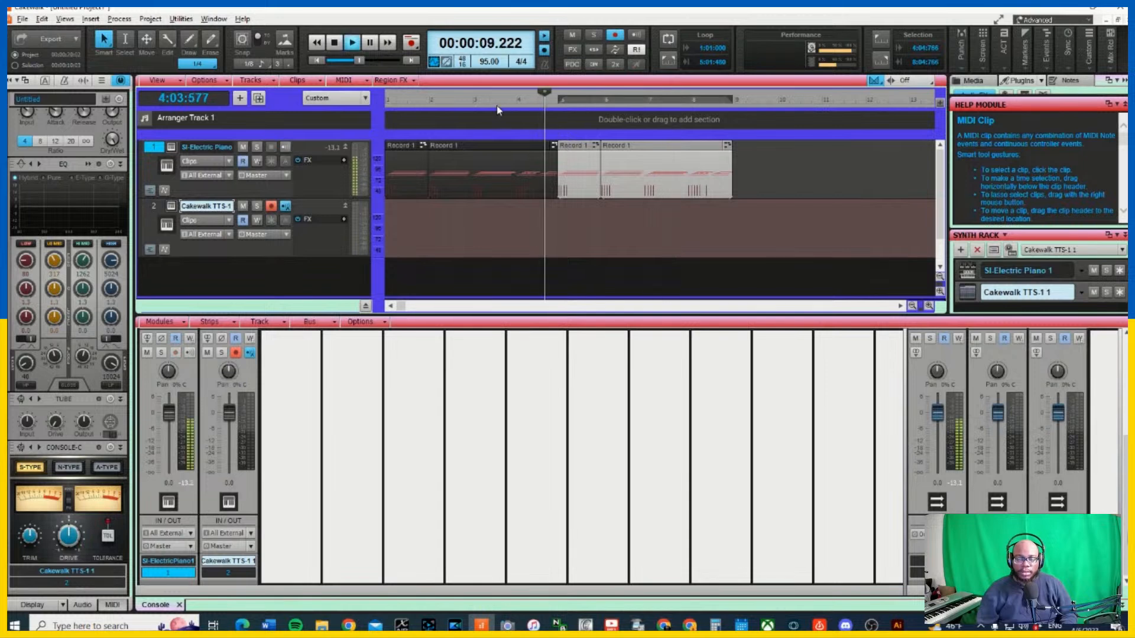
click(497, 105)
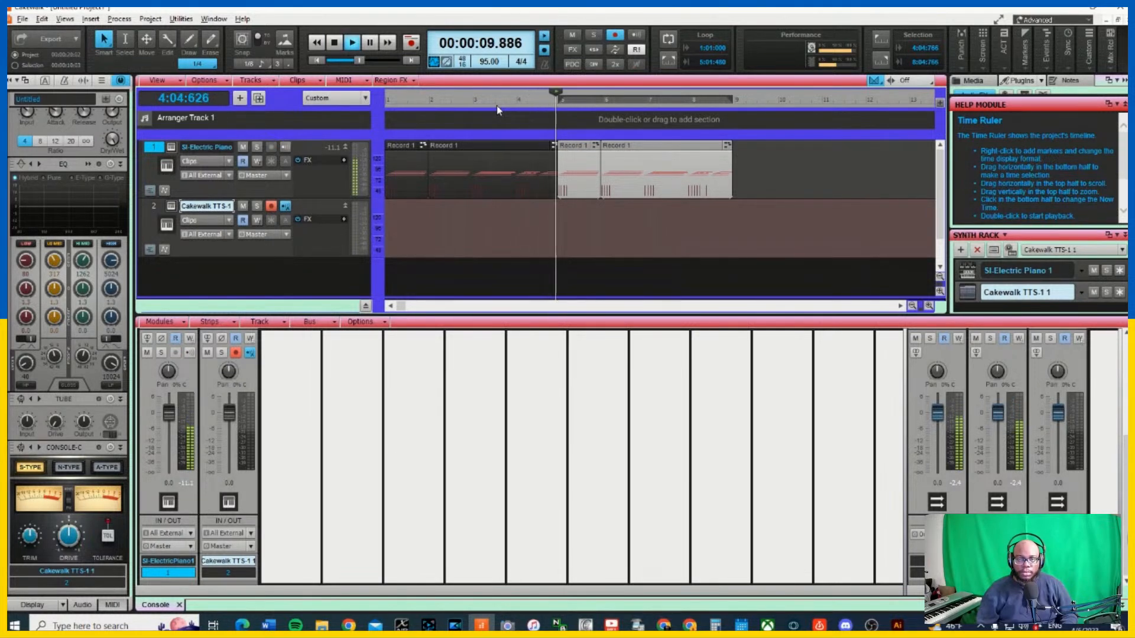
key(space)
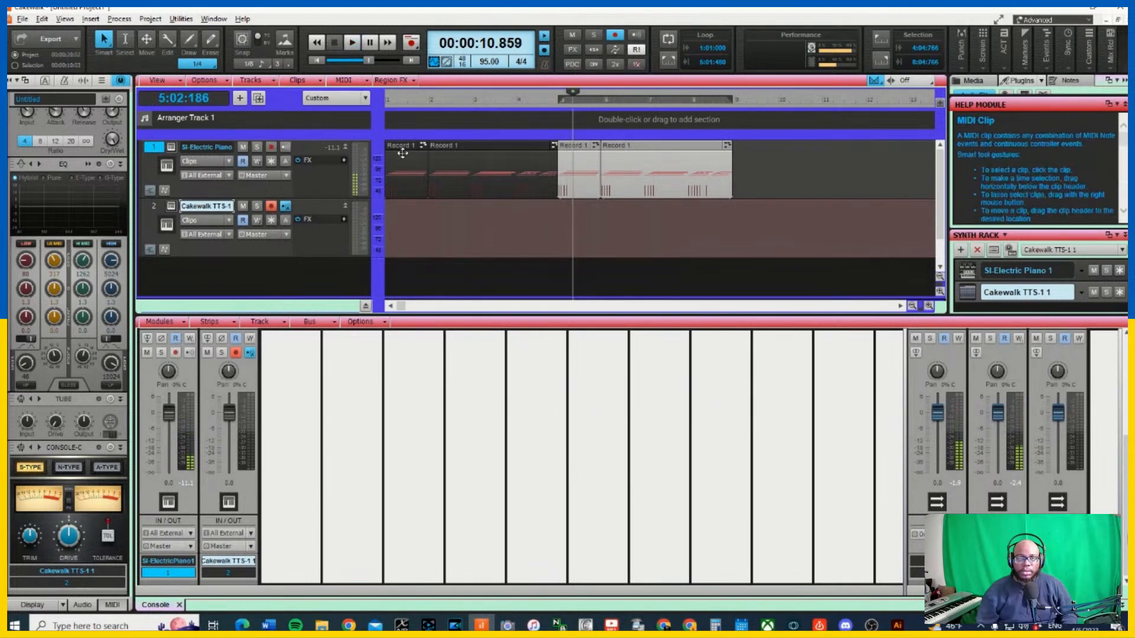
Nudge the two copied clips slightly later in time and replay the join from measure 4
key(KP_3)
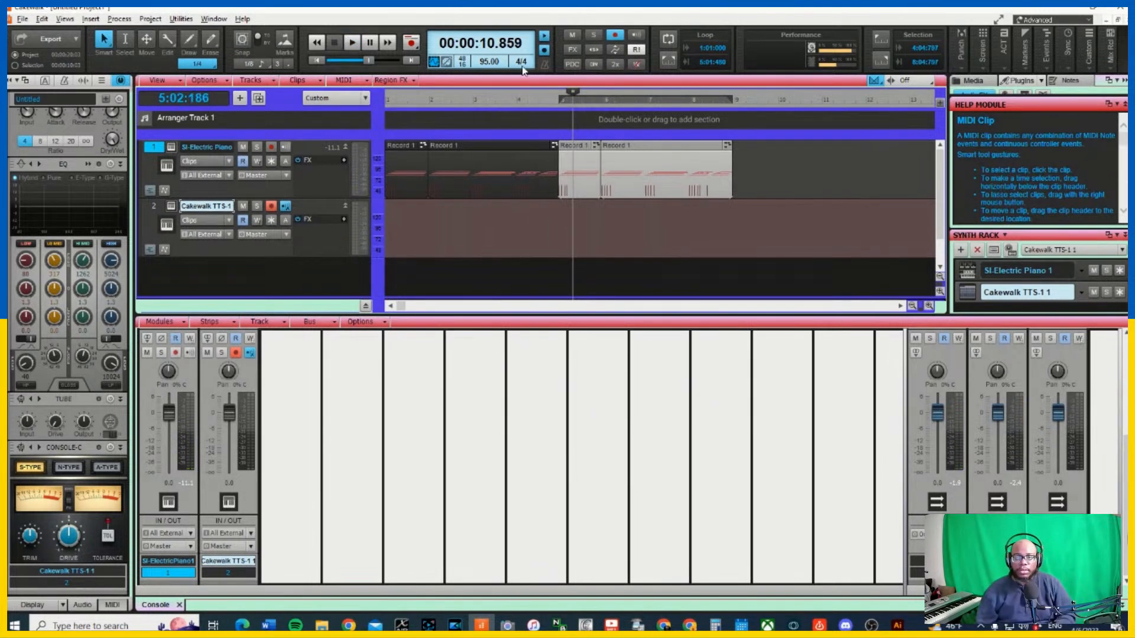
double_click(518, 108)
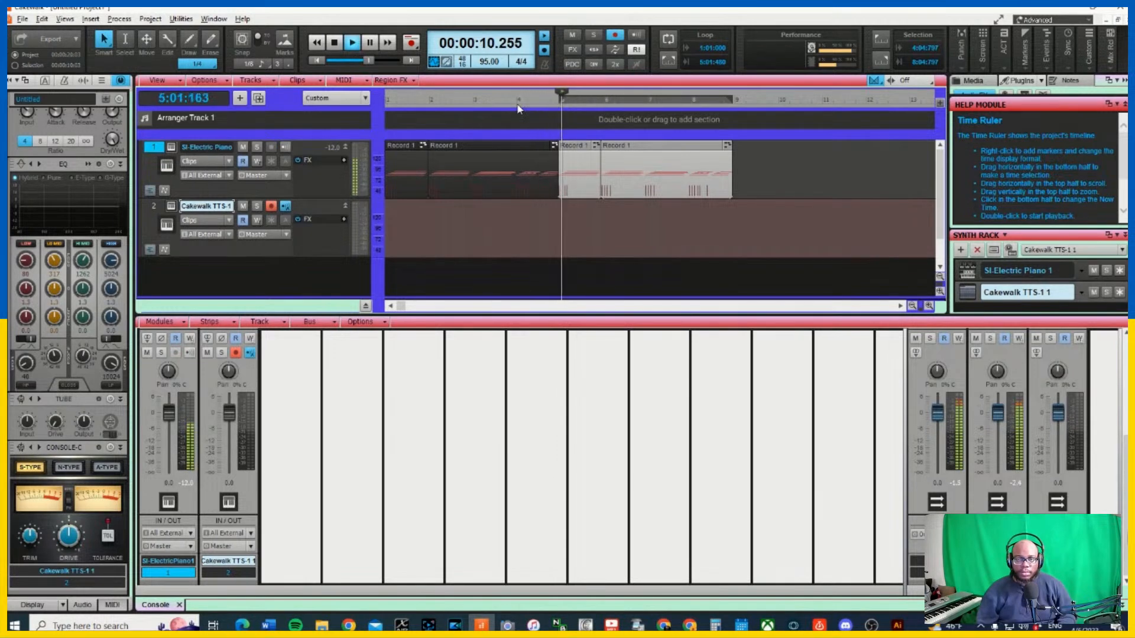
key(KP_3)
key(KP_3)
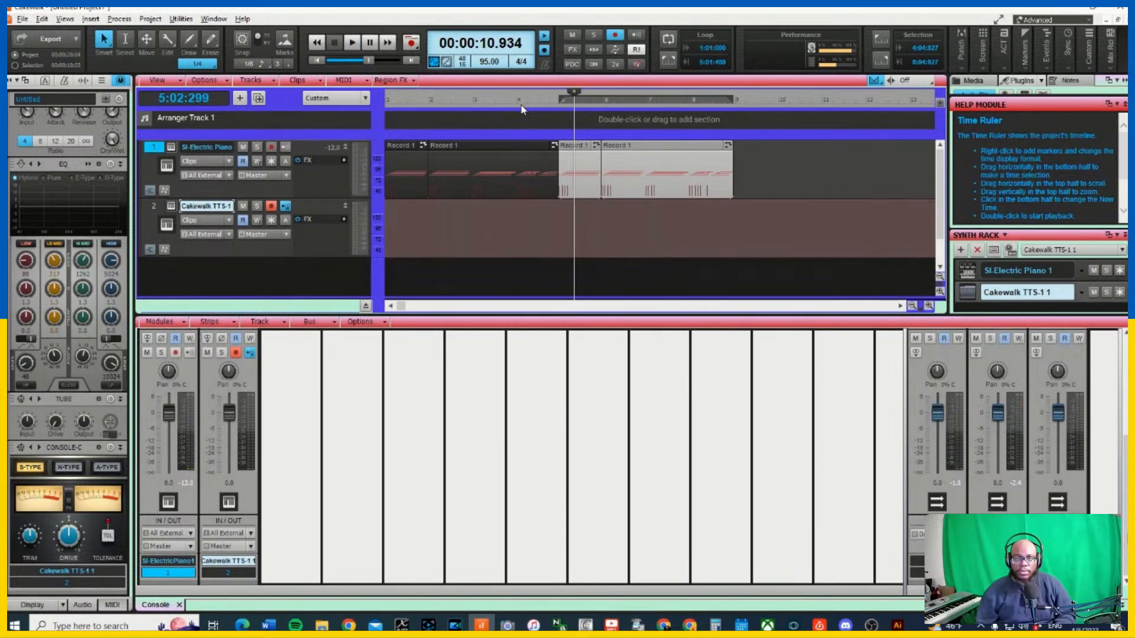
key(space)
click(517, 107)
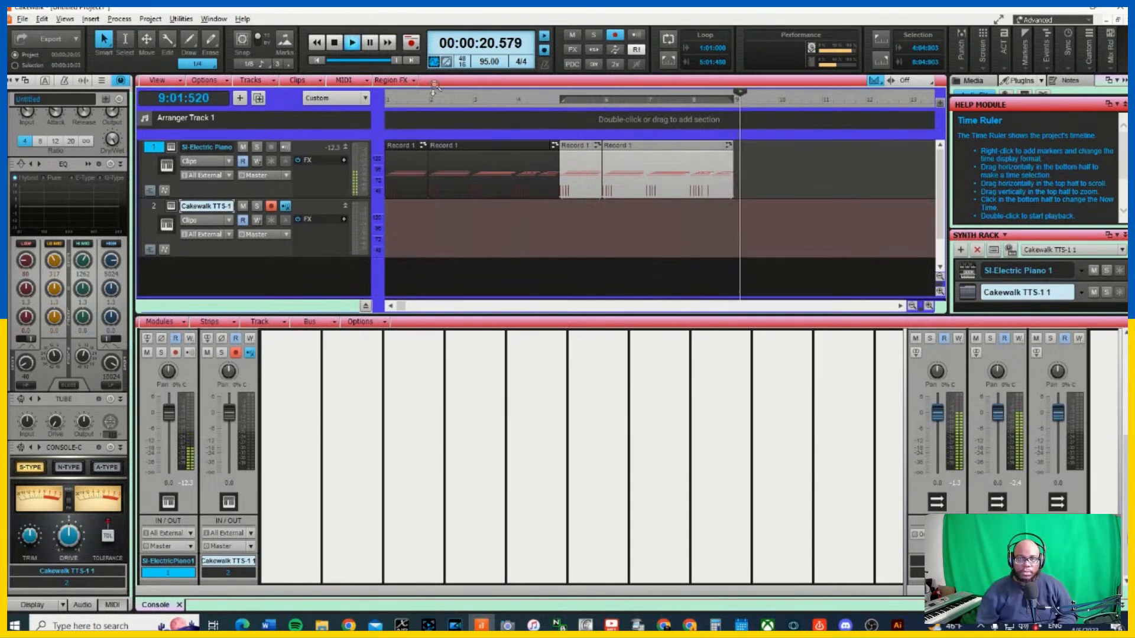
Play the piano part from the project start and save the project as lyric test
click(393, 104)
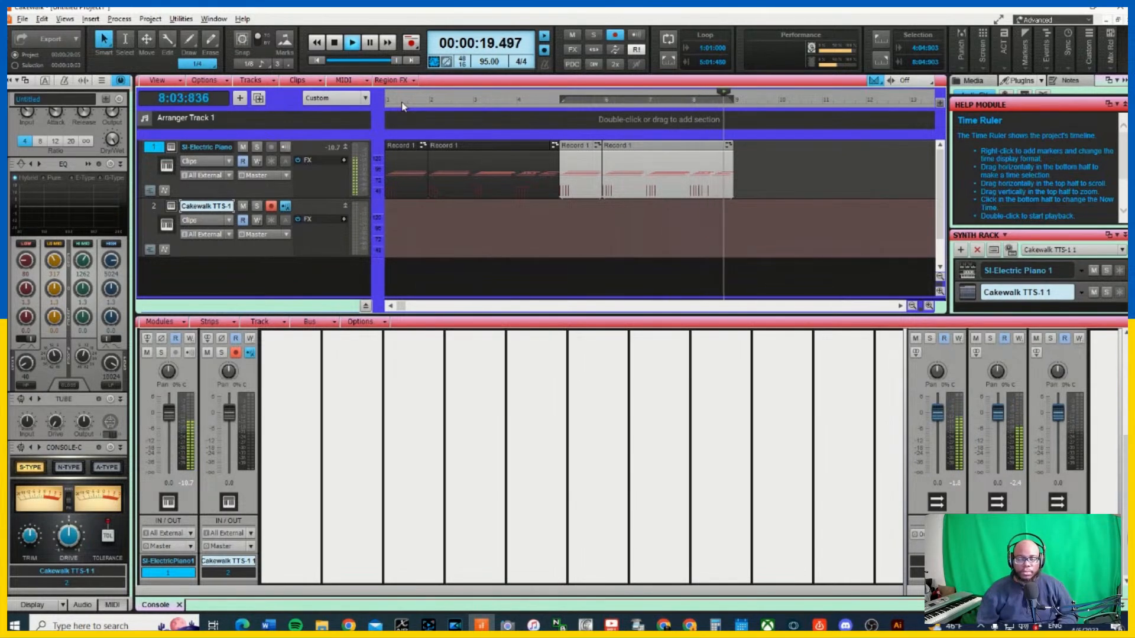
key(ctrl+s)
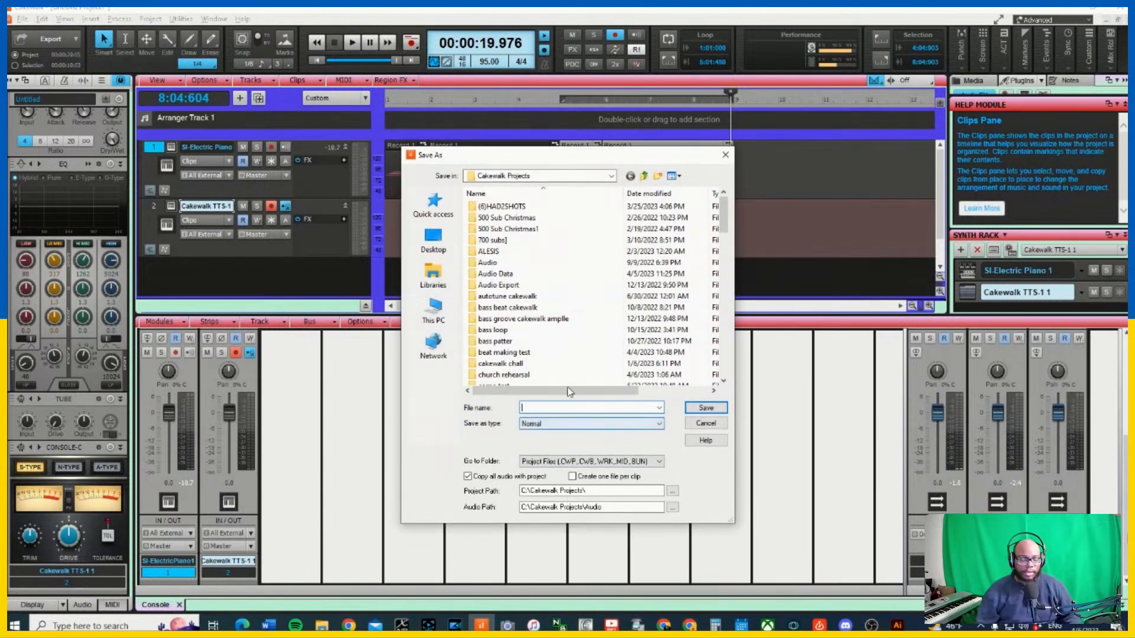
text(lyr)
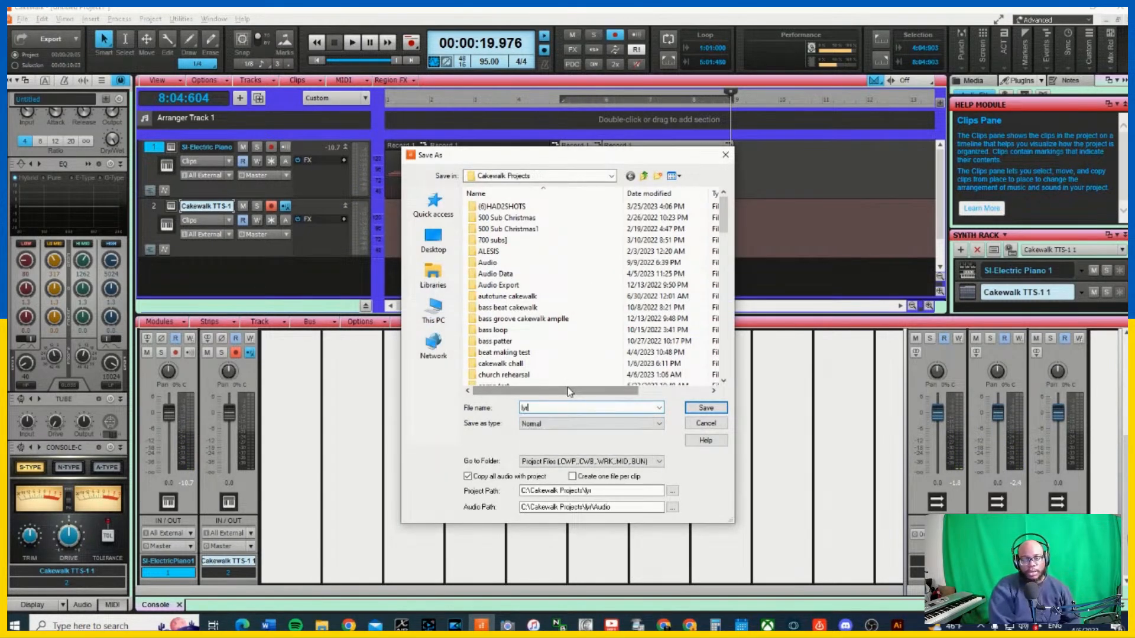
text(ic te)
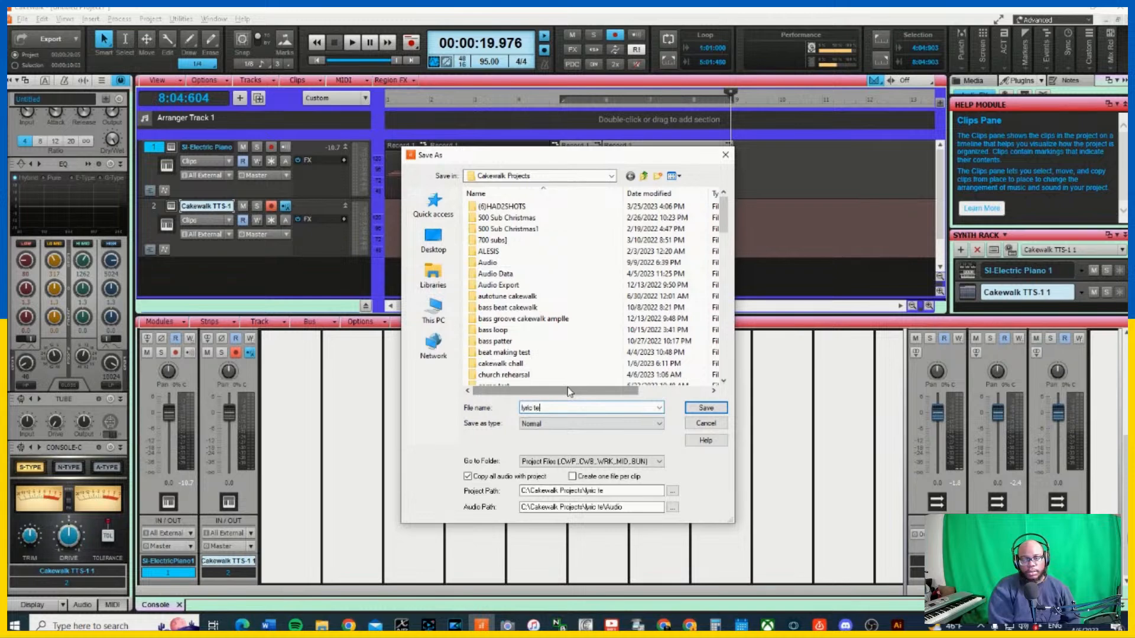
text(st)
key(Return)
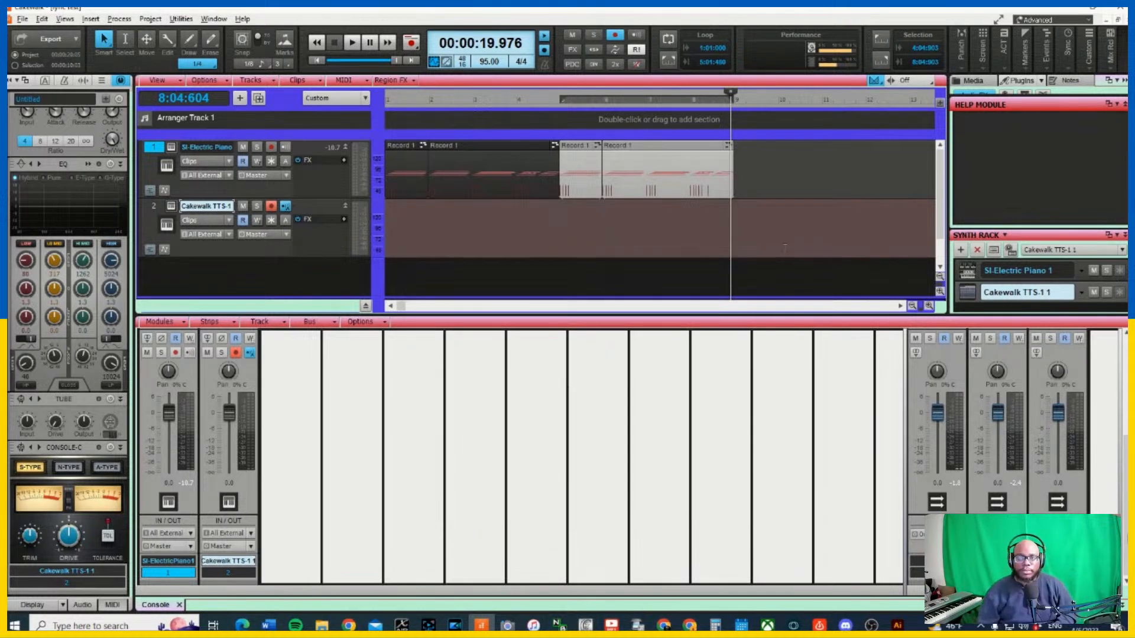
Bounce all SI-Electric Piano clips into a single clip and play it from the project start
click(612, 225)
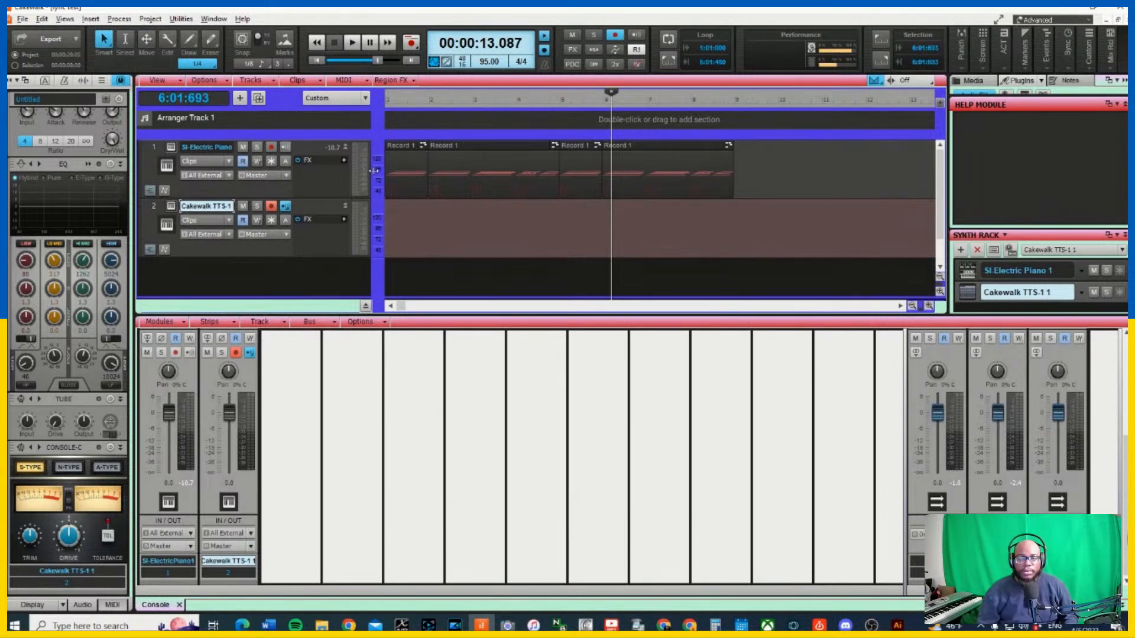
click(154, 146)
right_click(447, 146)
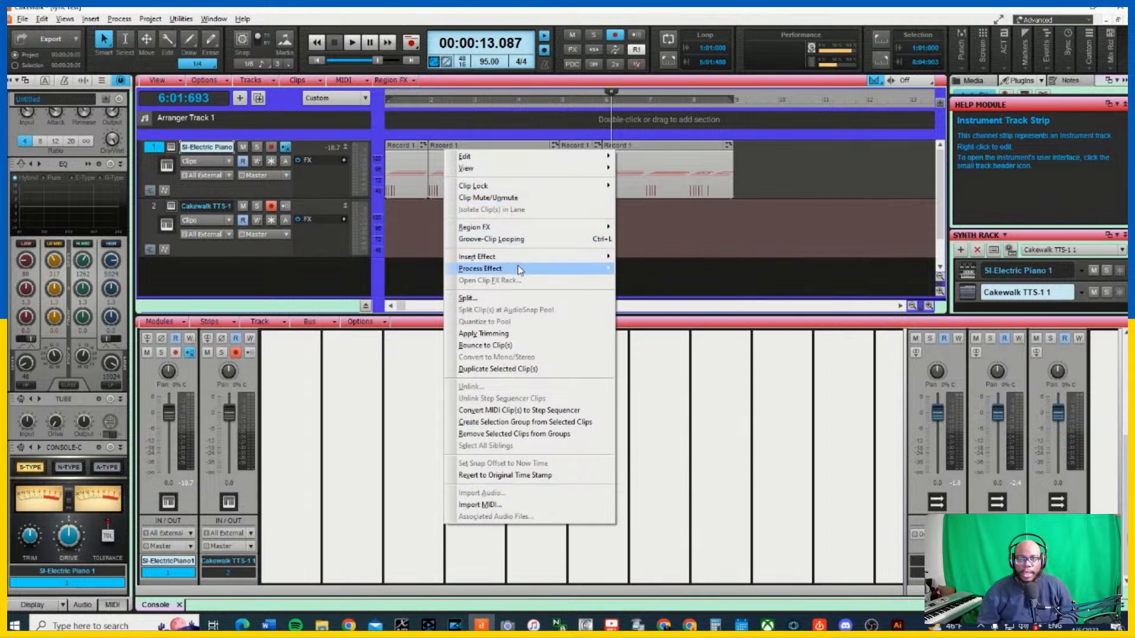
click(567, 345)
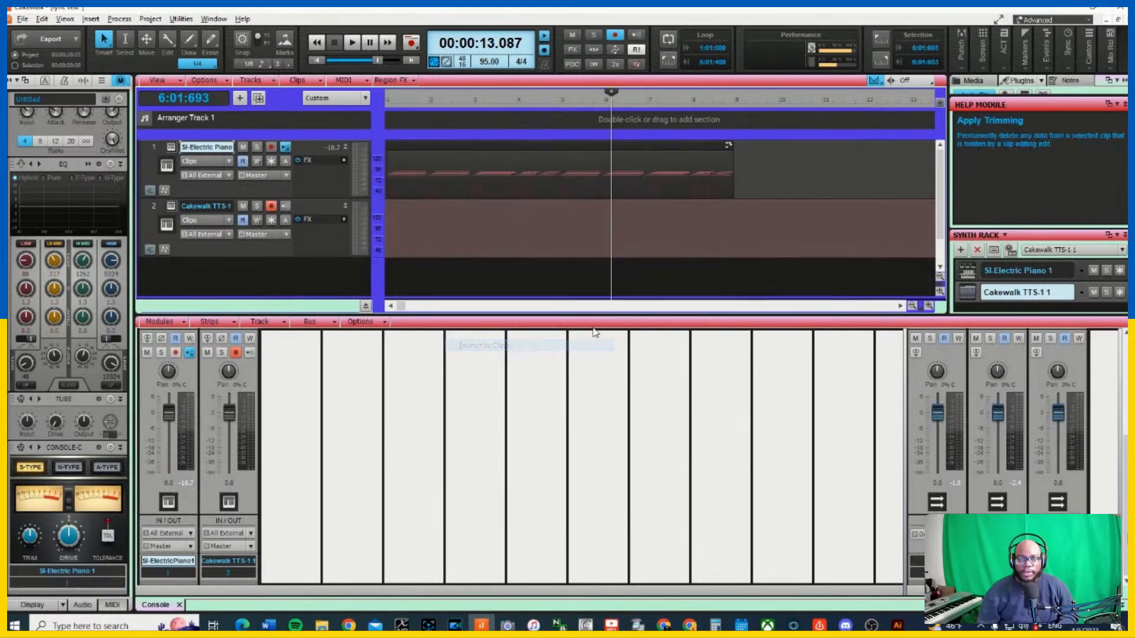
click(318, 61)
key(space)
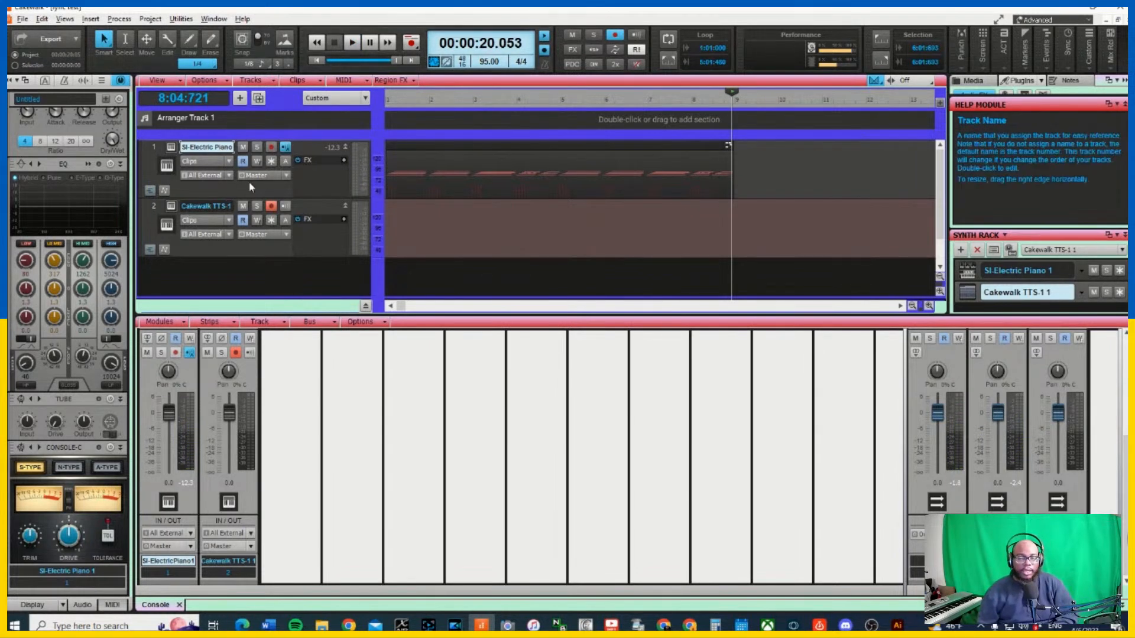
Select the Cakewalk TTS-1 track, show the Virtual Controller, and try notes while raising its range to octave 4
click(156, 210)
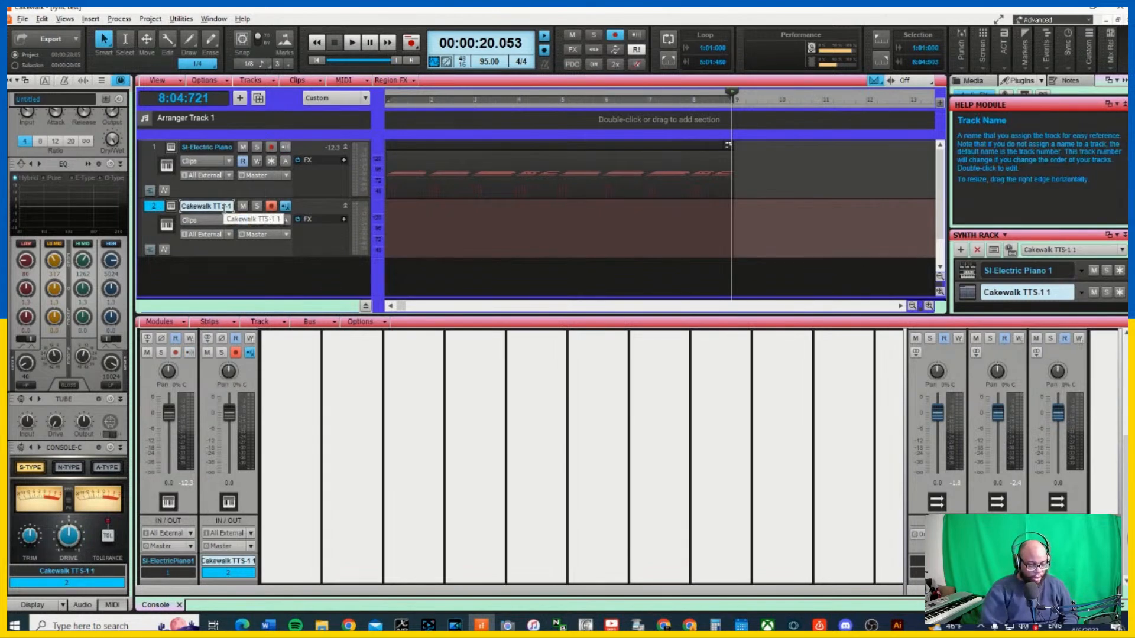
key(alt+0)
key(h)
key(h)
key(j)
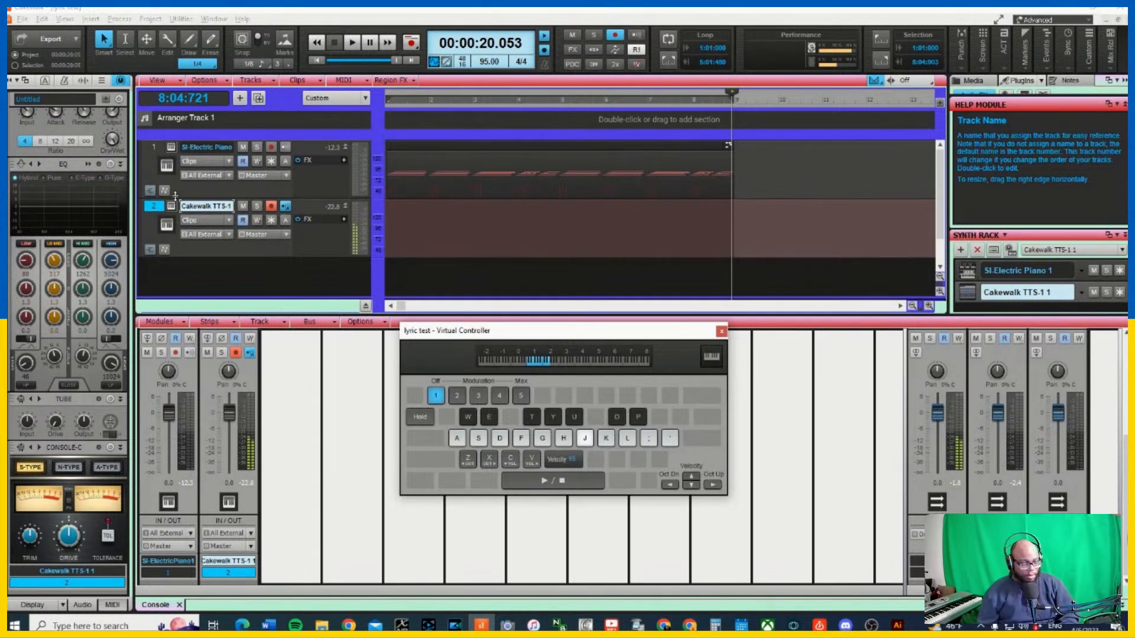
key(x)
key(x)
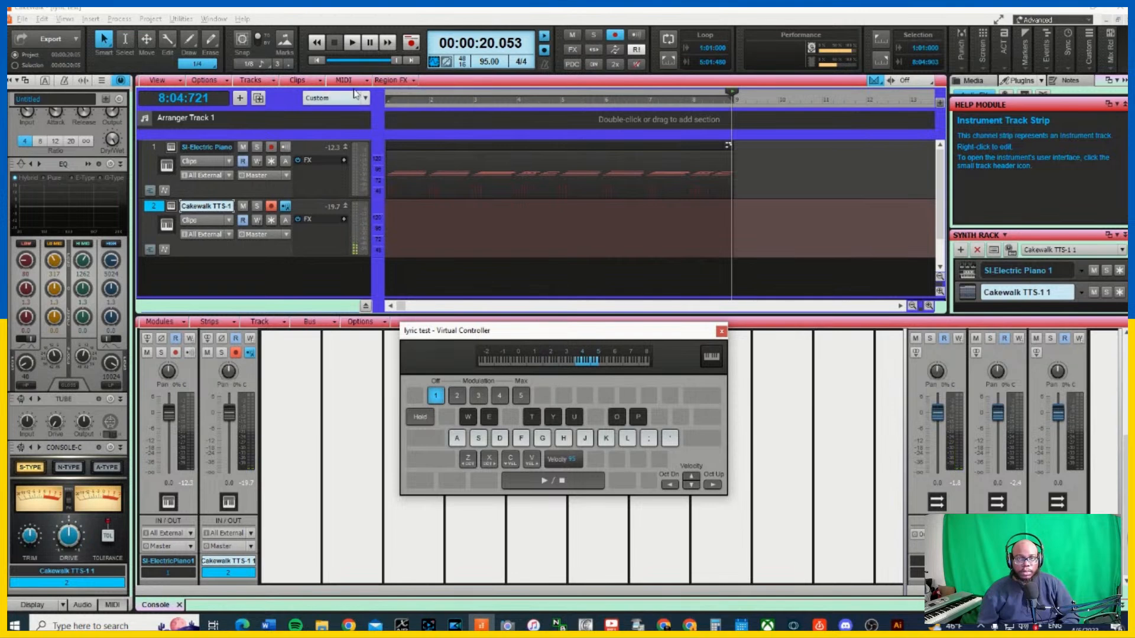
Play the project from the start into measure 9 while trying out a flute melody on the Virtual Controller
click(317, 61)
key(space)
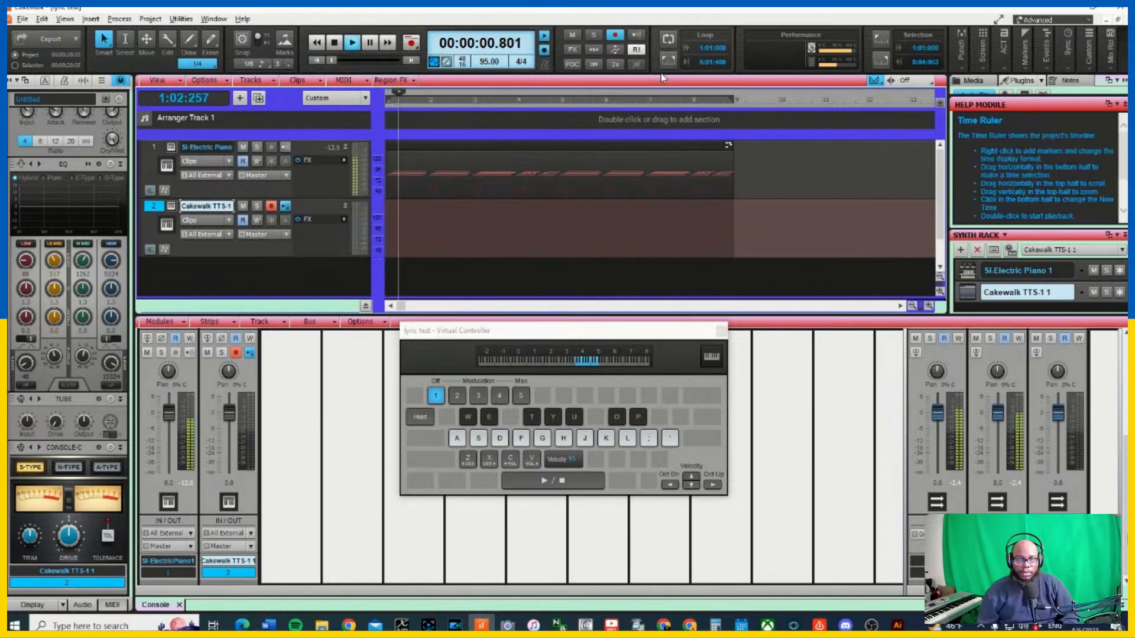
key(j)
key(h)
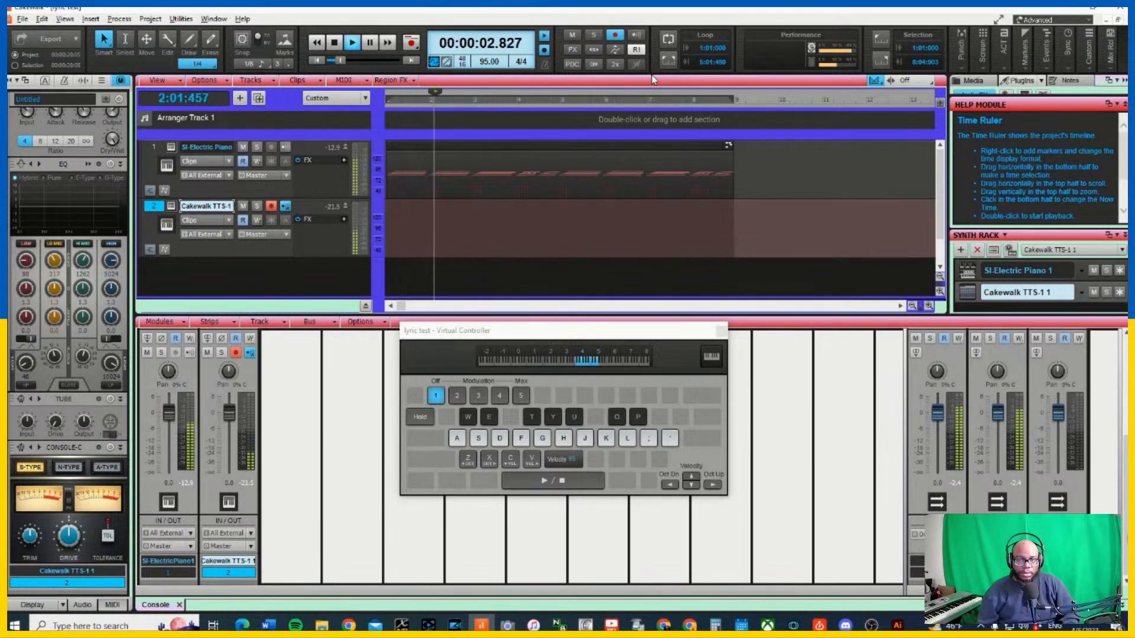
key(f)
key(g)
key(f)
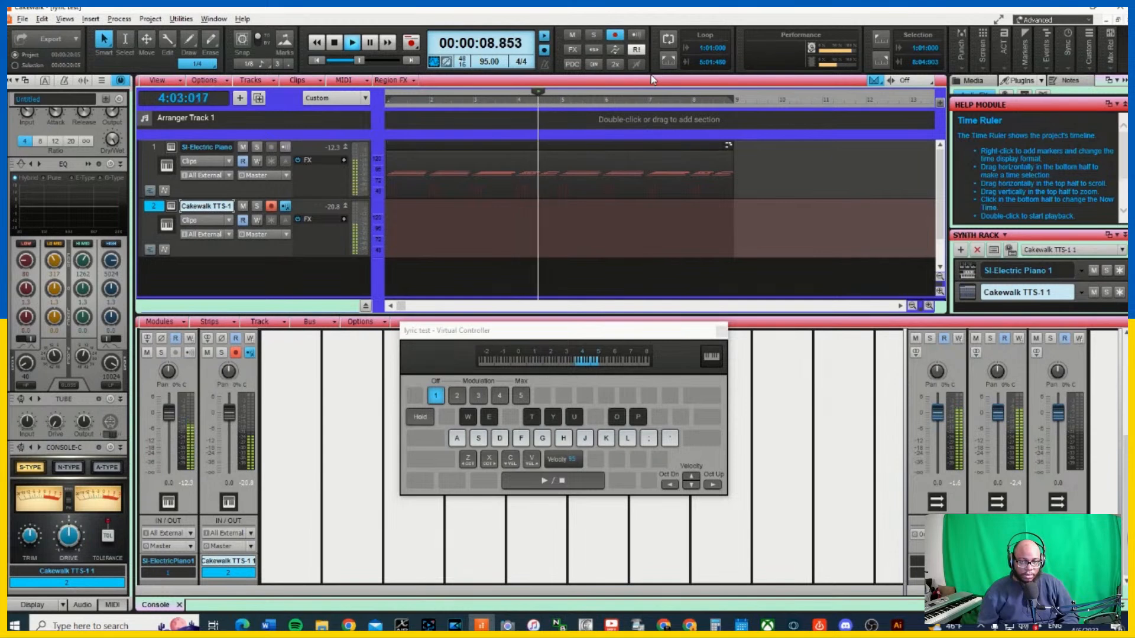
key(f)
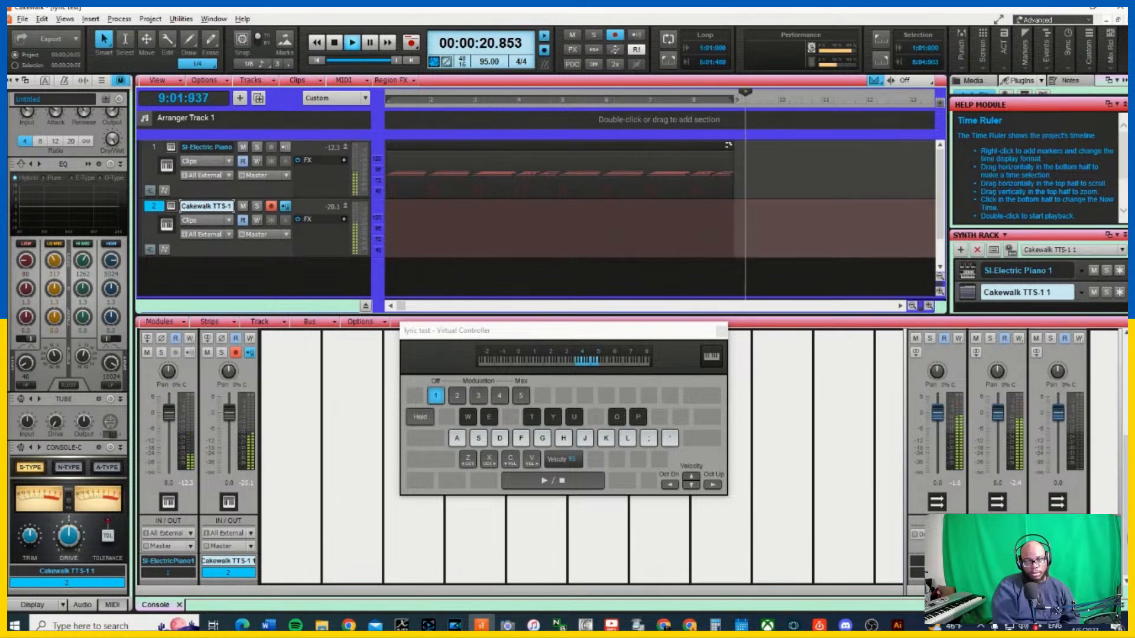
key(space)
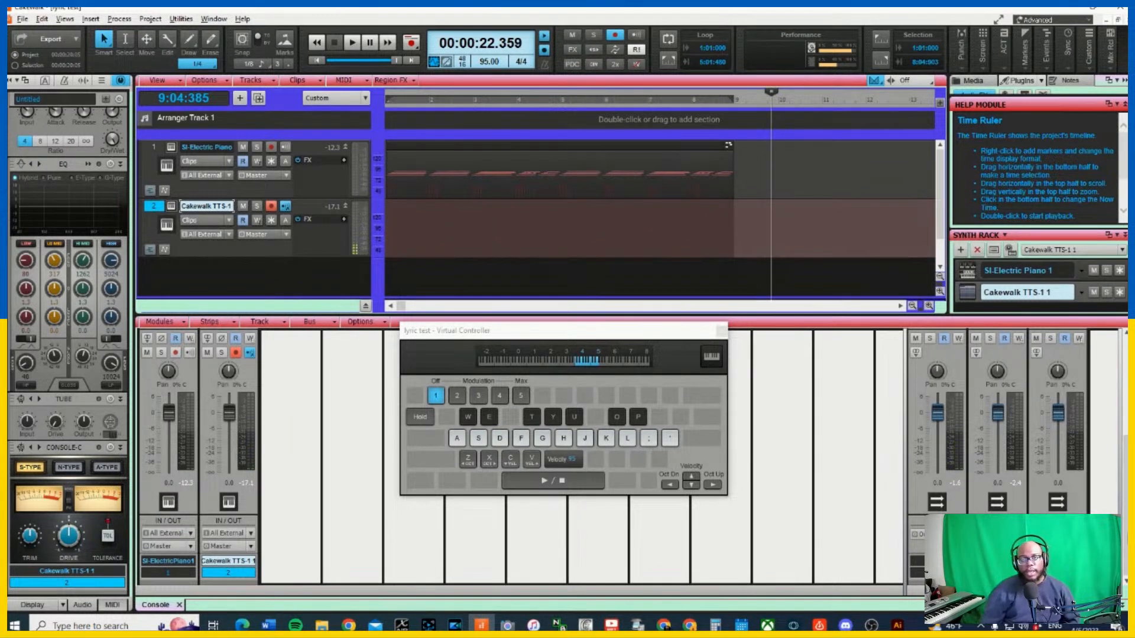
Turn on looping and snap to grid during playback, and set the loop end to 9:01:000
click(352, 42)
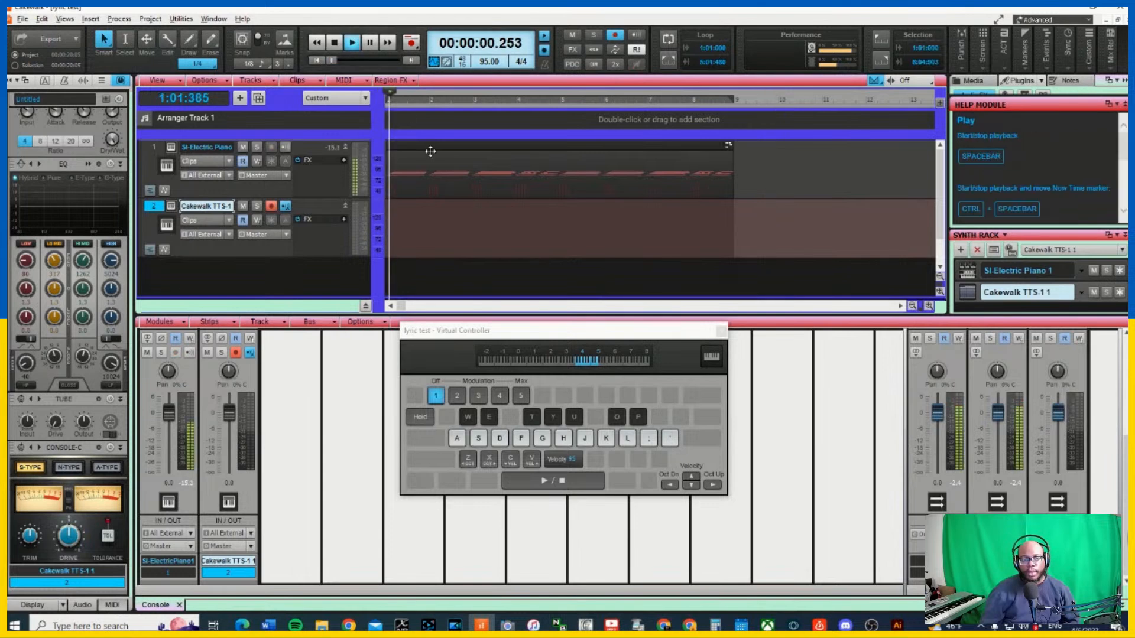
click(668, 39)
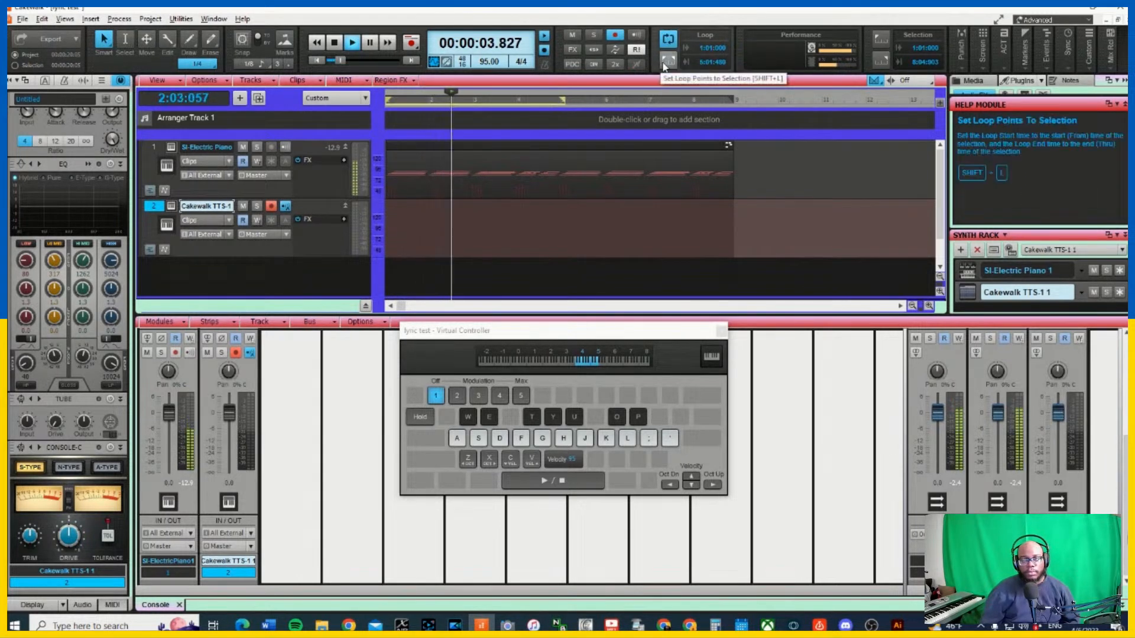
drag(562, 100, 735, 127)
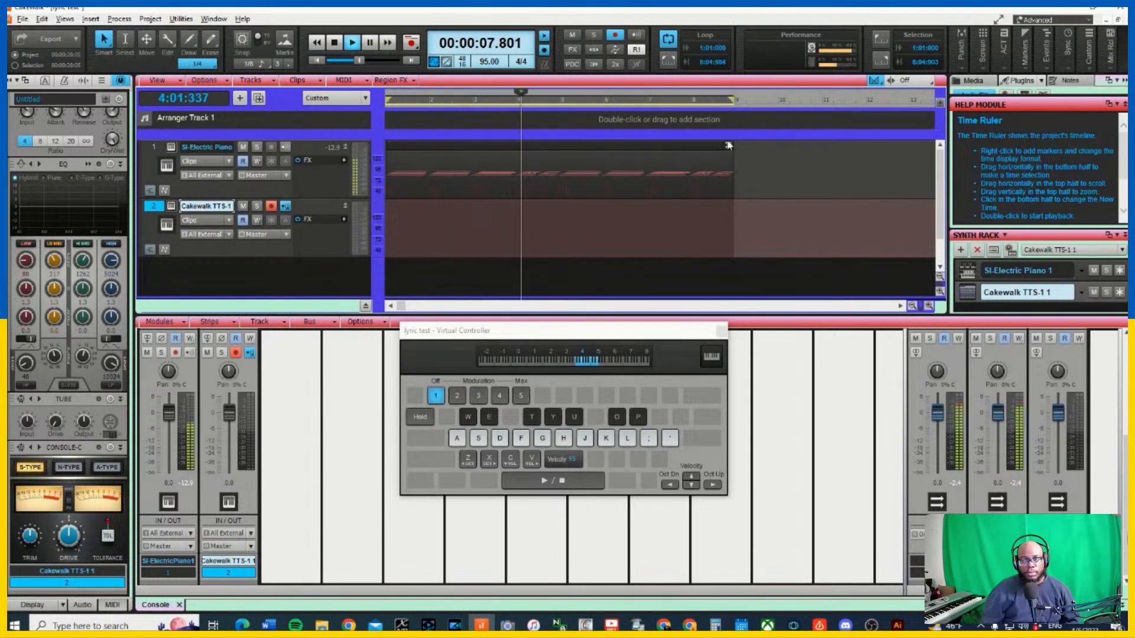
key(n)
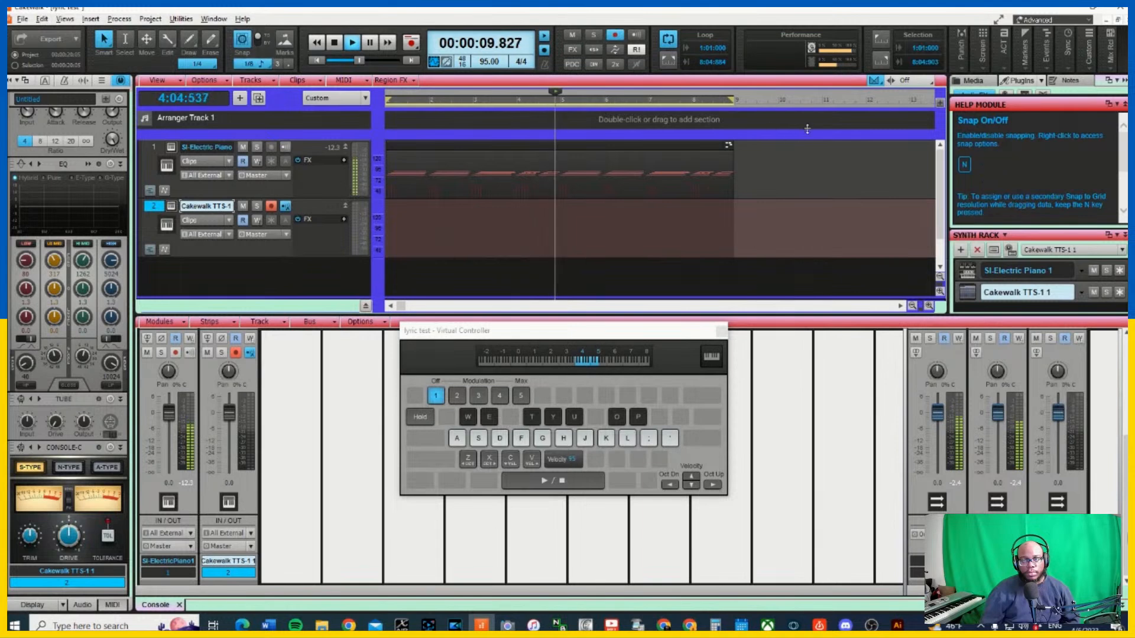
drag(735, 100, 738, 101)
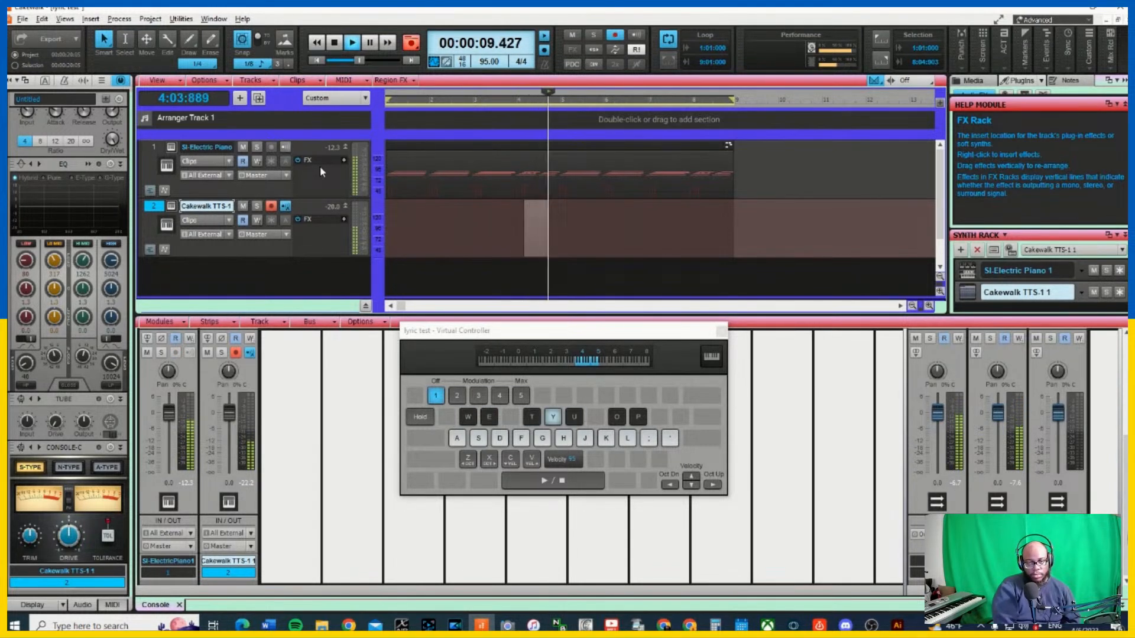
Try recording a flute phrase on the Cakewalk TTS-1 track and undo the take
key(f)
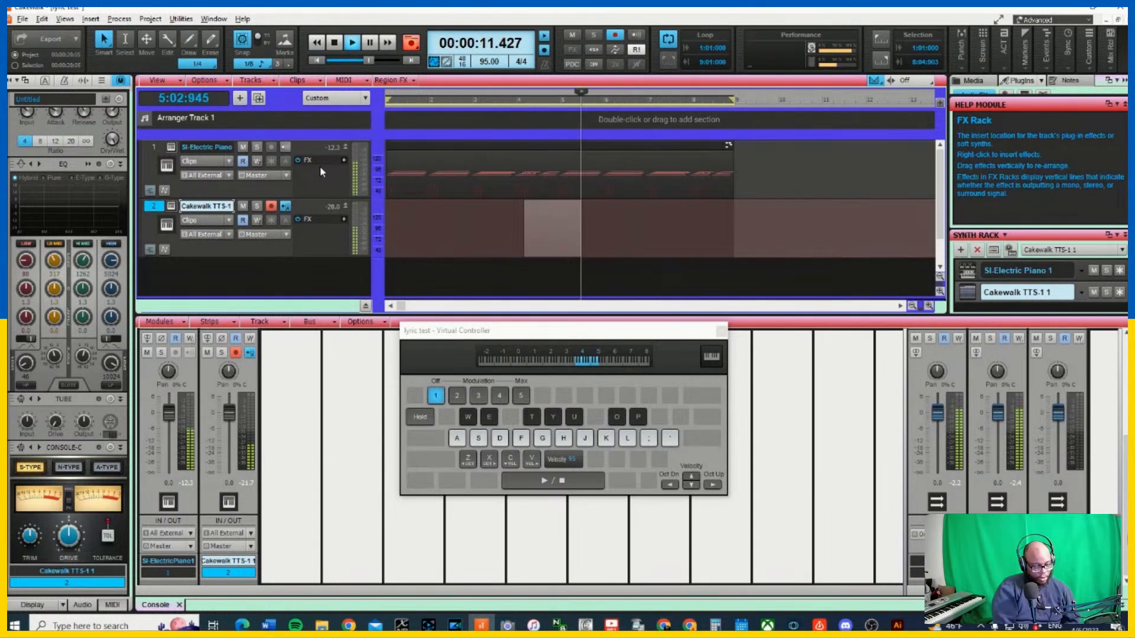
key(space)
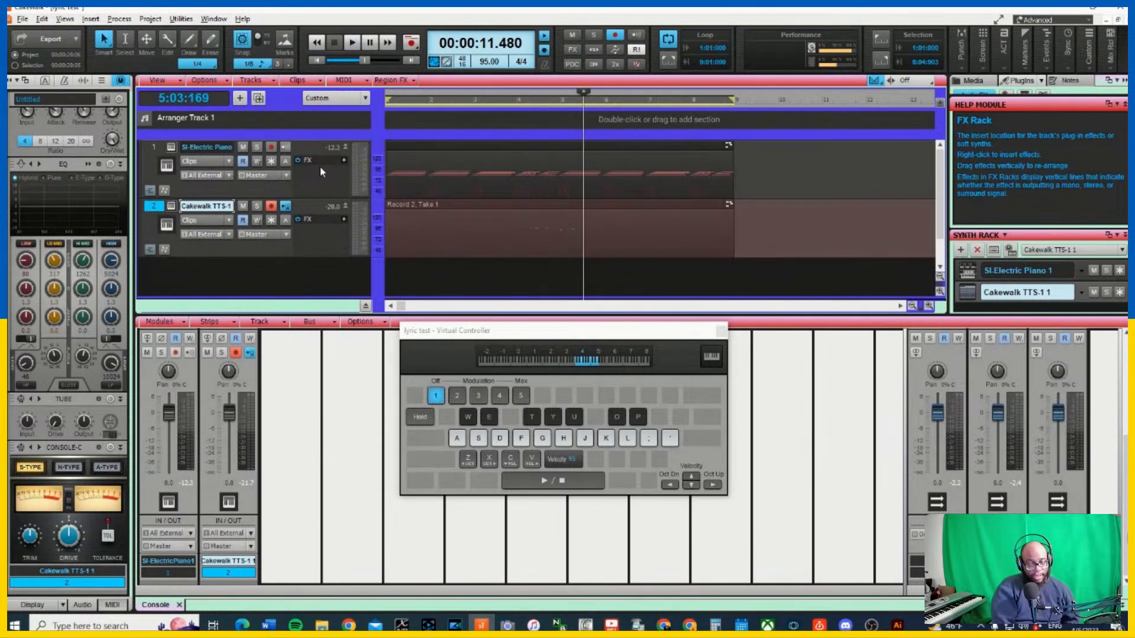
key(ctrl+z)
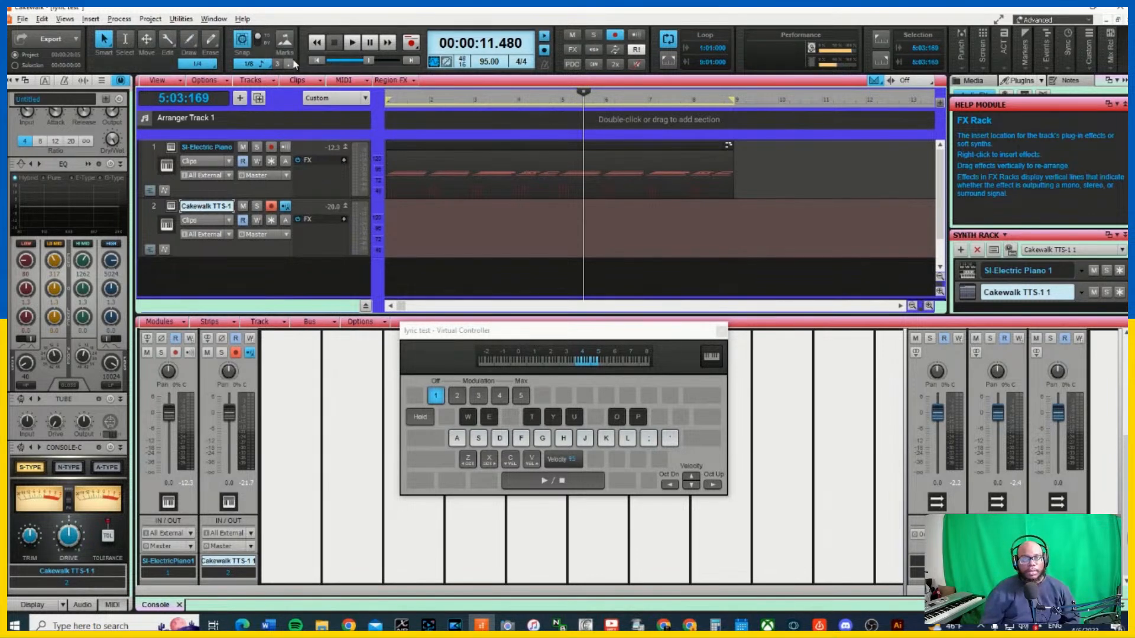
Rehearse the flute melody over looped playback from the project start and return to 1:01:000
click(318, 61)
key(d)
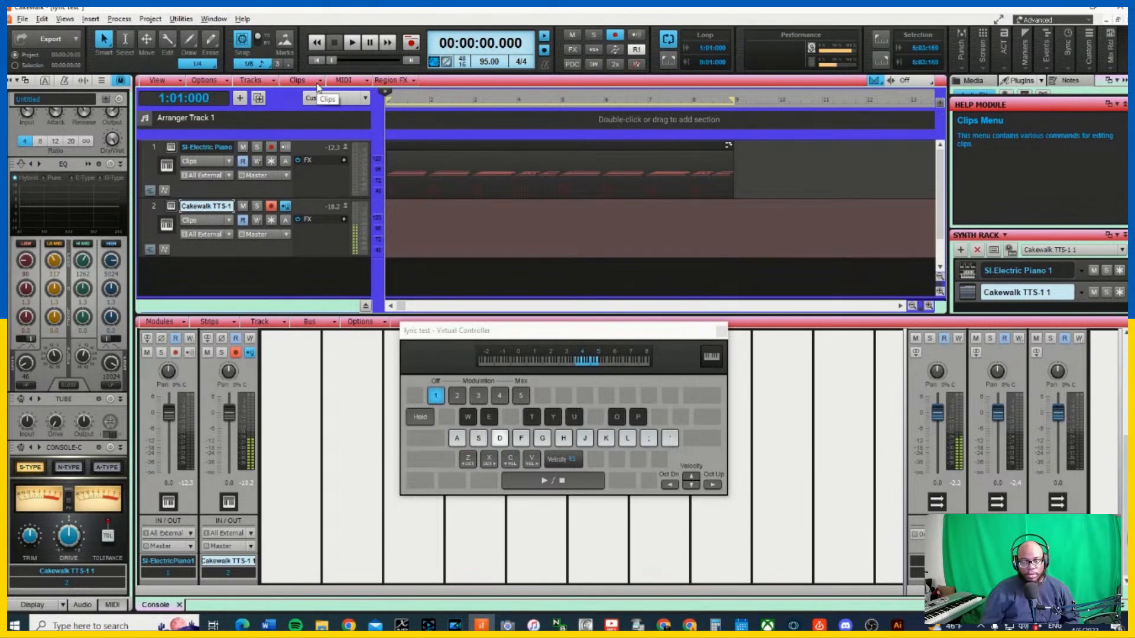
click(353, 44)
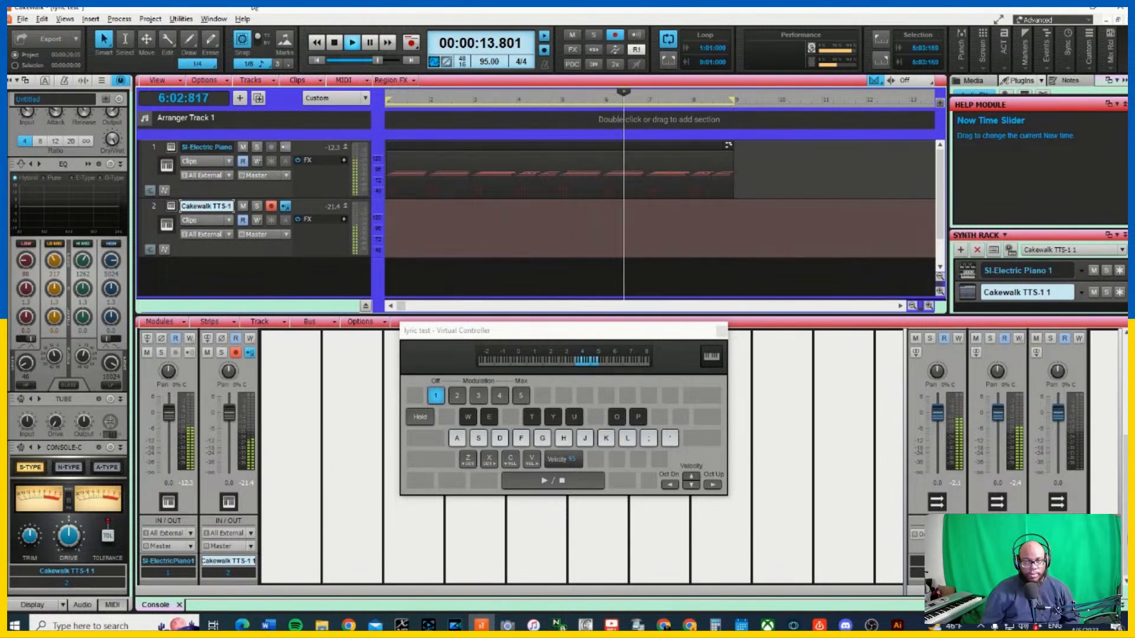
click(317, 62)
click(317, 62)
key(space)
click(317, 62)
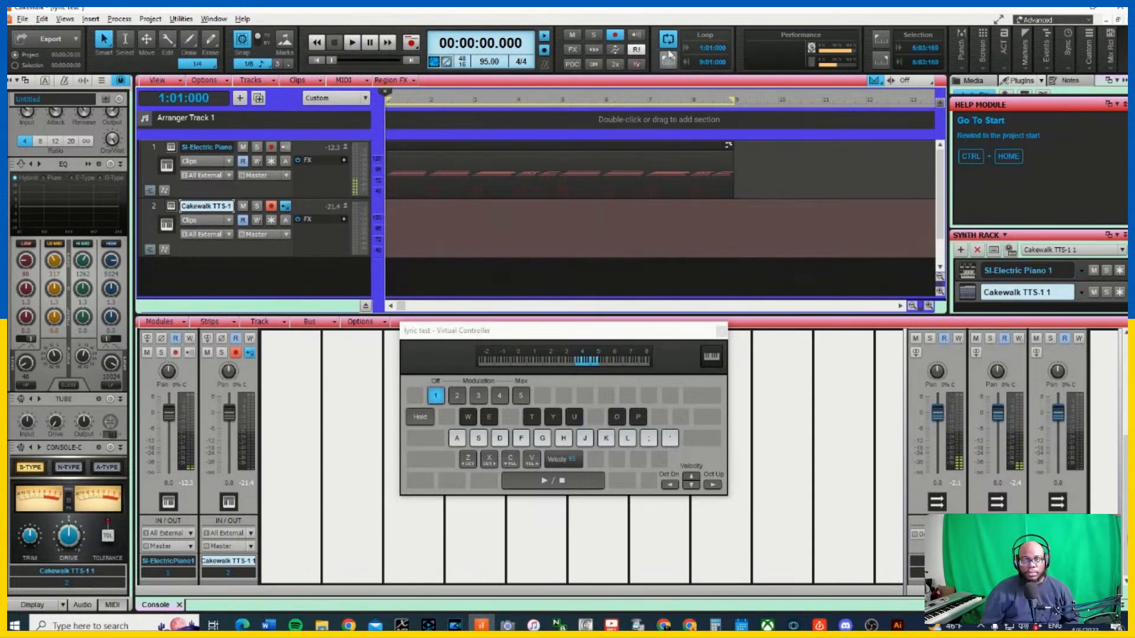
Adjust the metronome preferences and confirm them
click(545, 63)
click(596, 140)
click(767, 505)
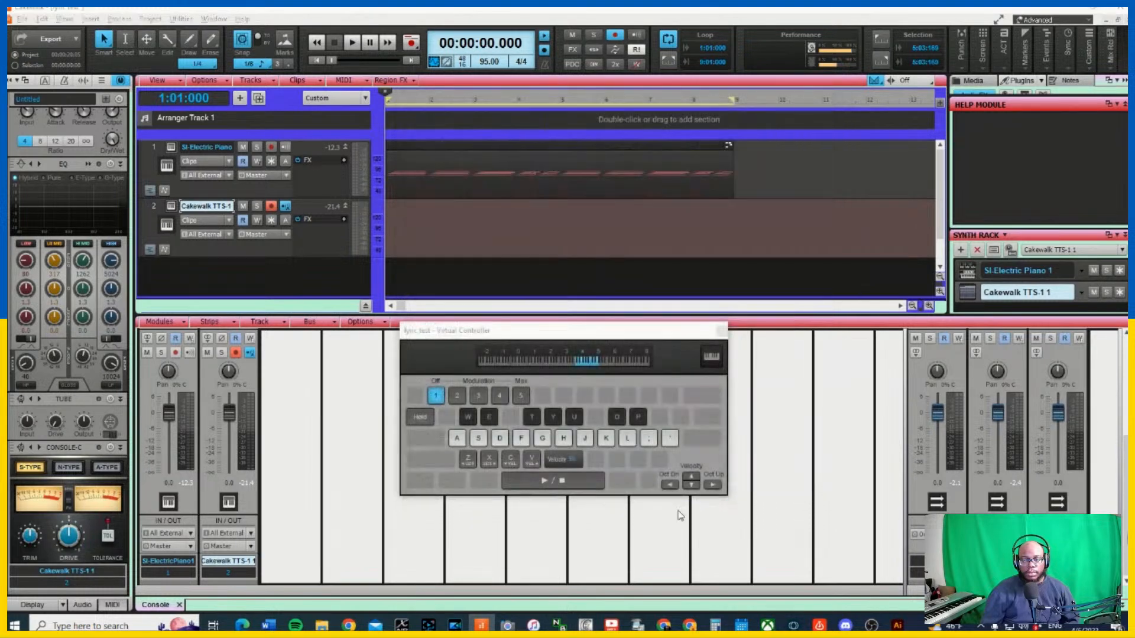
click(656, 501)
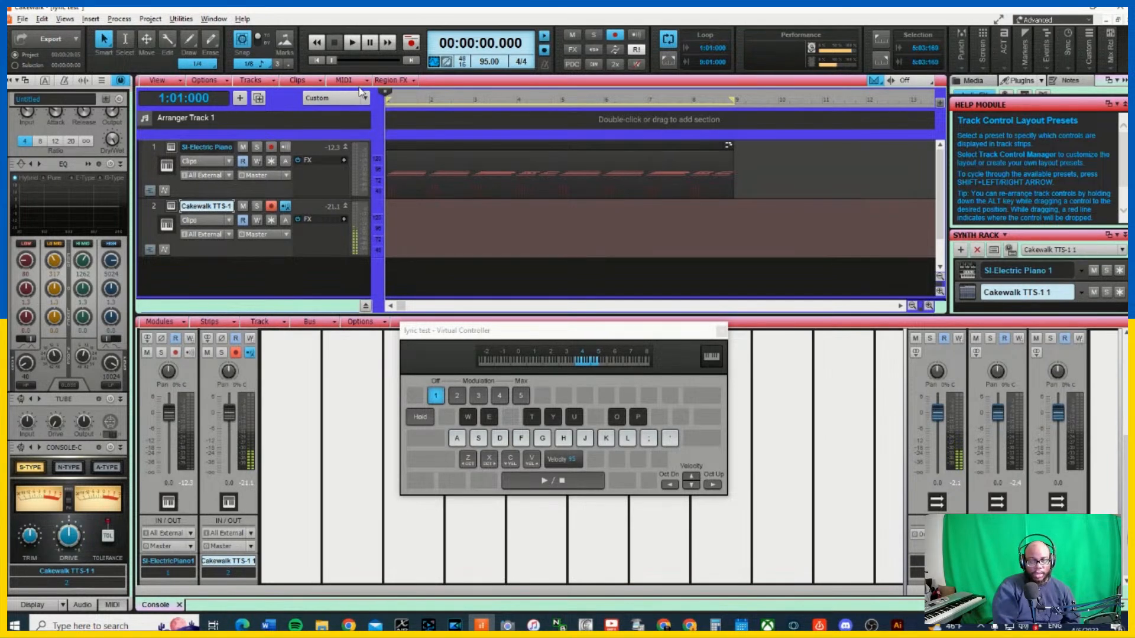
Practise more flute notes over the piano loop, stop in measure 8 and return to the project start
key(space)
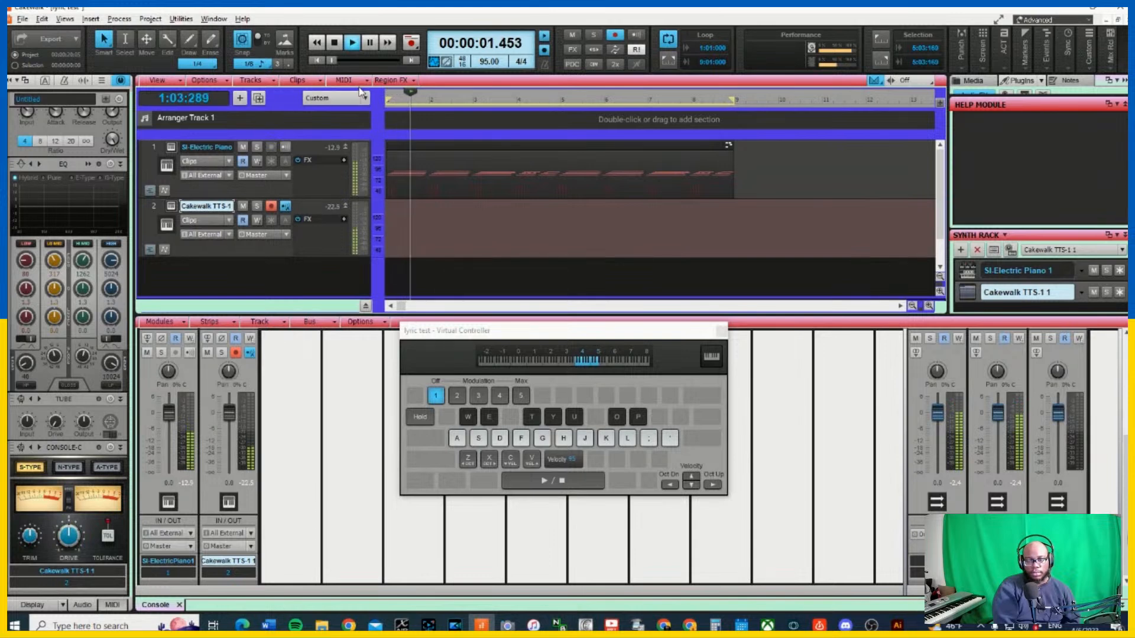
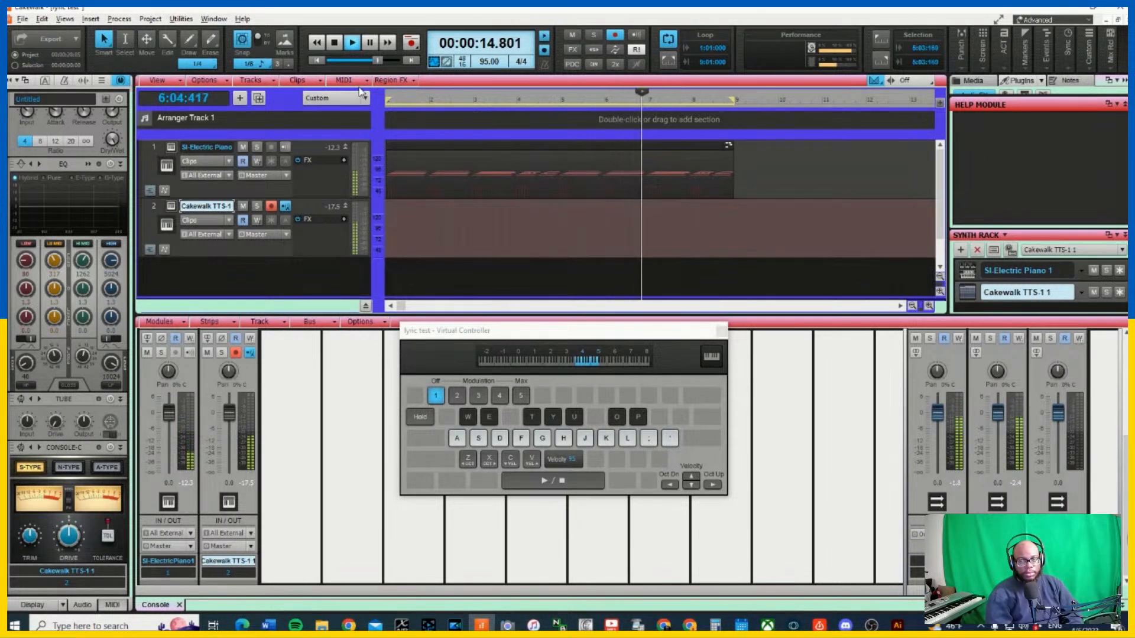
key(h)
key(j)
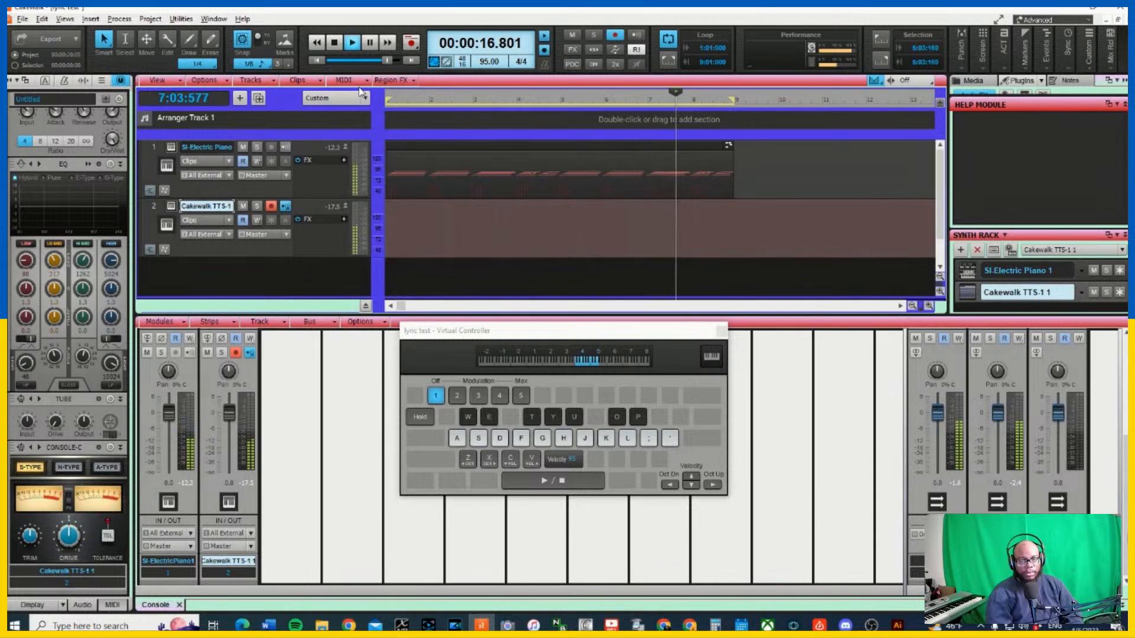
key(space)
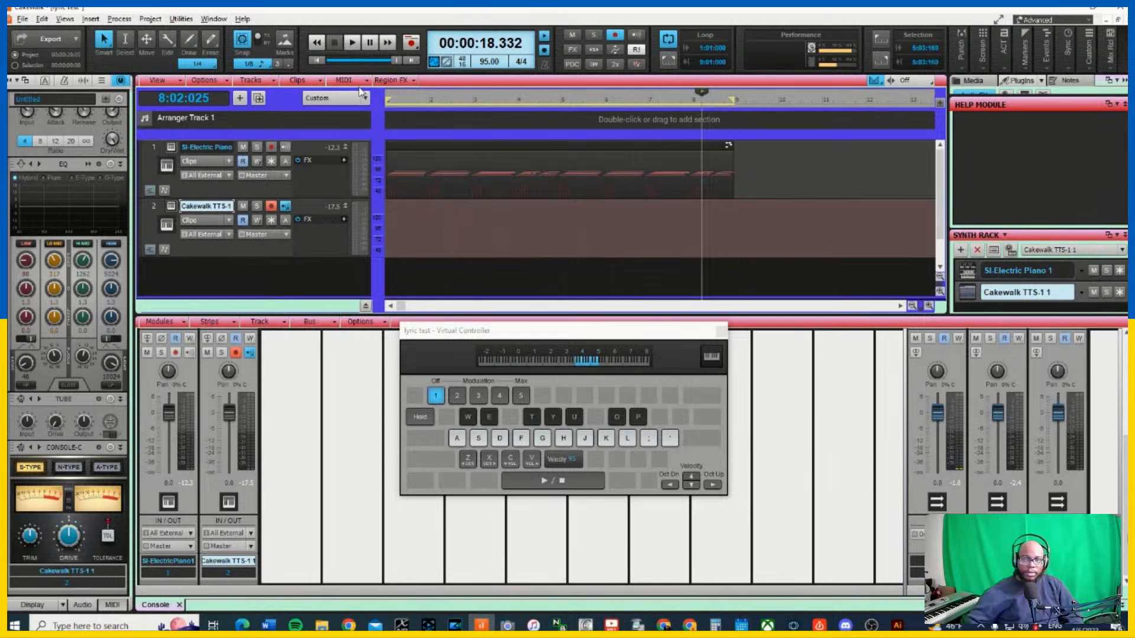
click(316, 60)
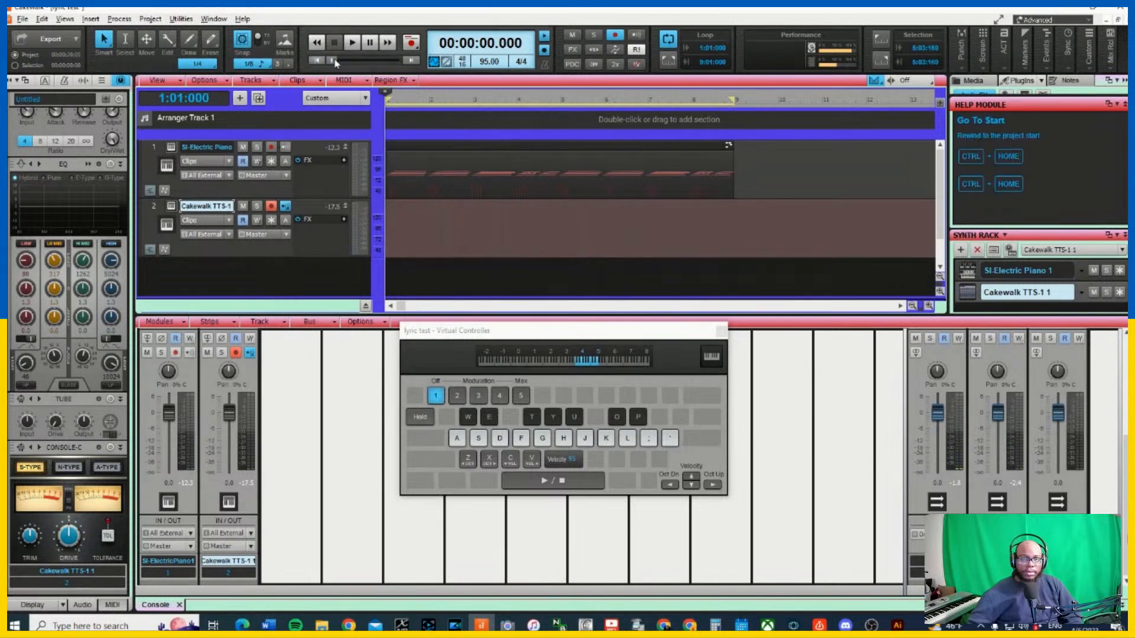
Record the flute melody on the Cakewalk TTS-1 track over the eight-measure loop and play the take back from the project start
click(411, 43)
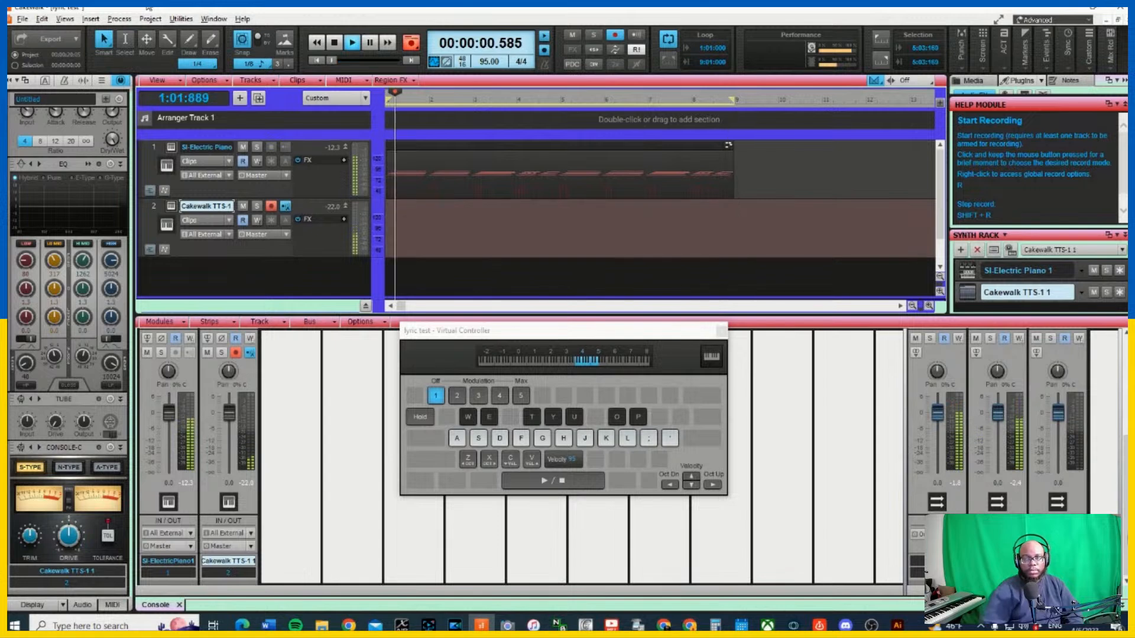
key(space)
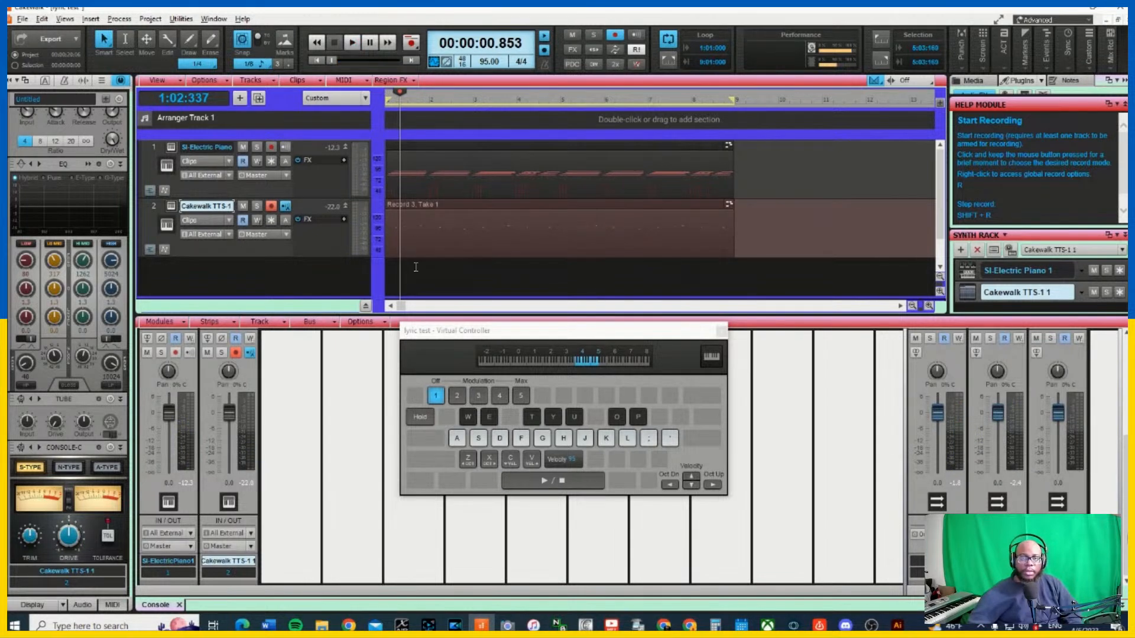
click(320, 62)
key(space)
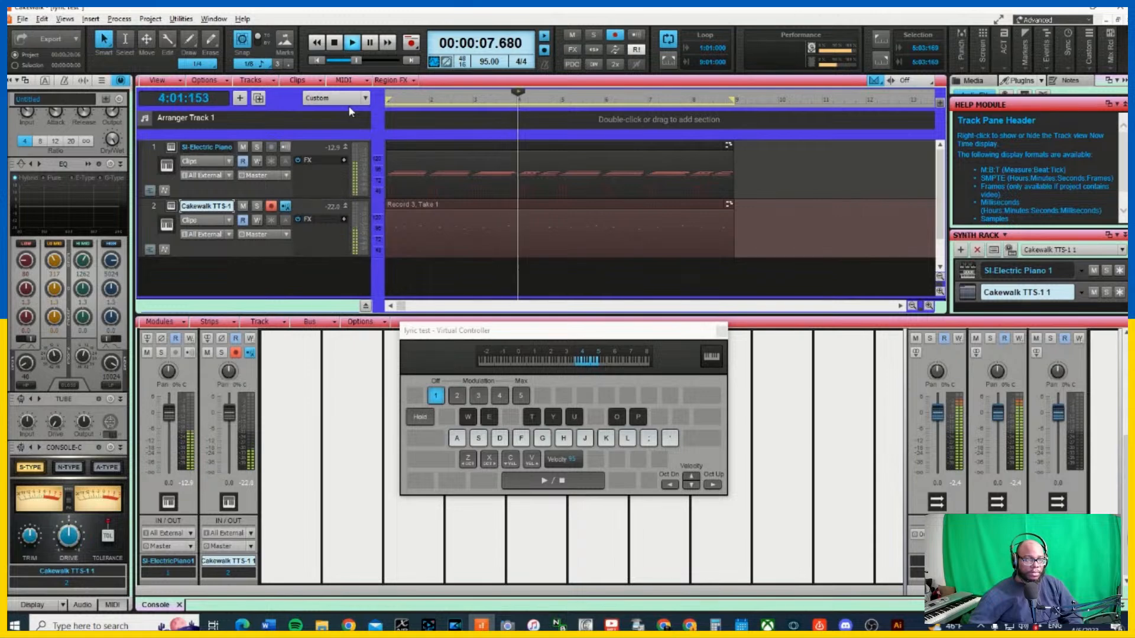
key(space)
Open the recorded TTS-1 clip in a maximized Piano Roll and hide the note velocities
click(486, 205)
double_click(485, 205)
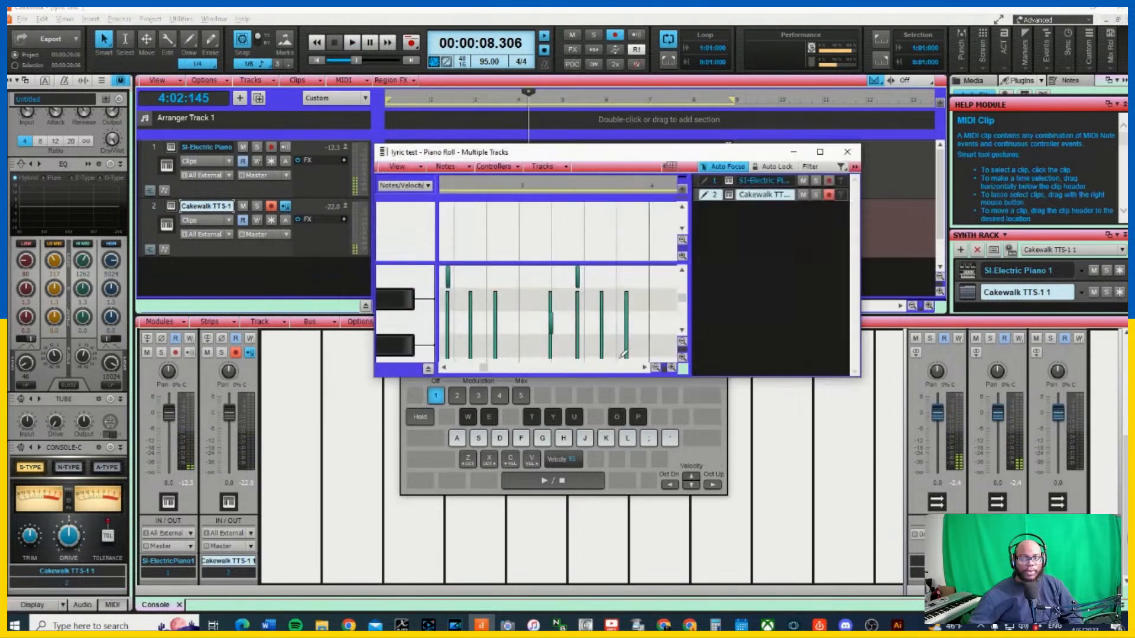
click(820, 151)
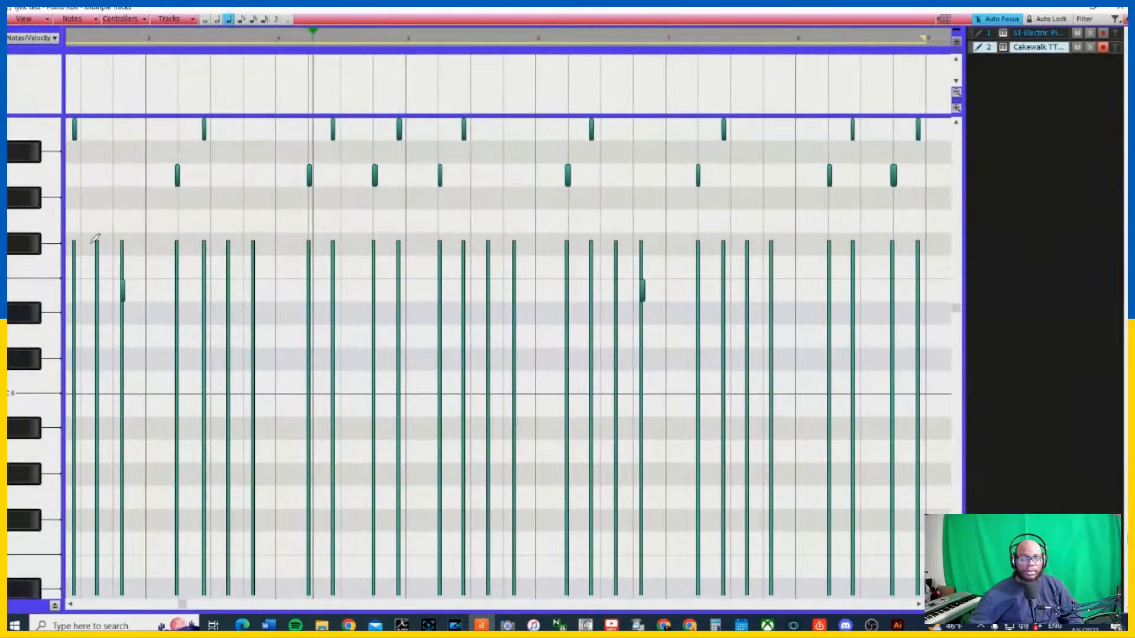
click(84, 22)
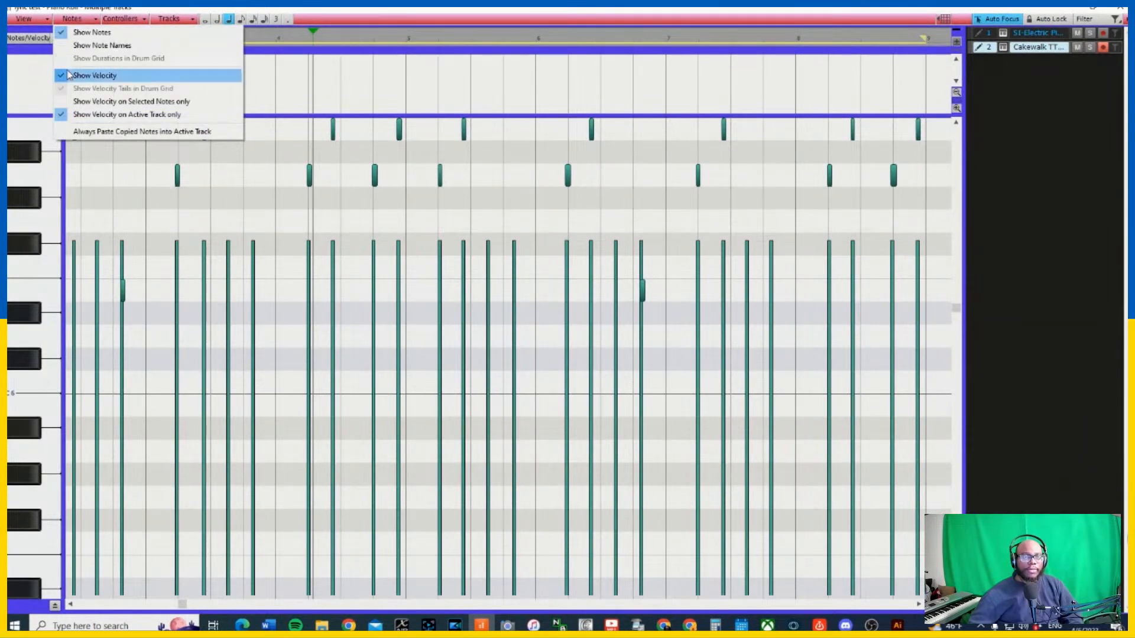
click(94, 75)
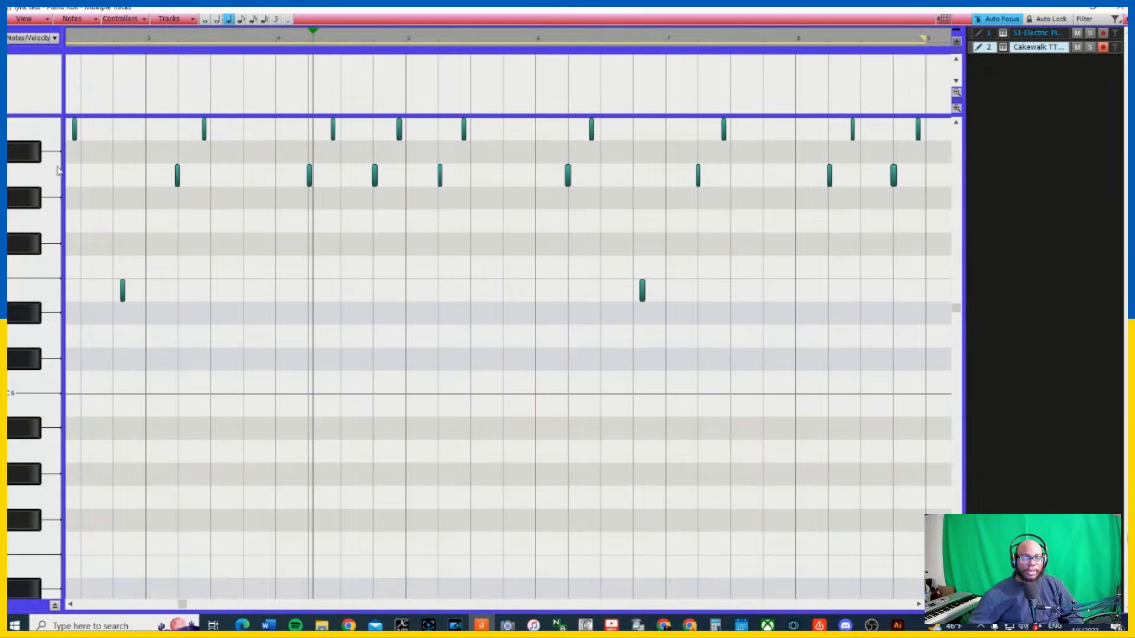
scroll(47, 201, up, 4)
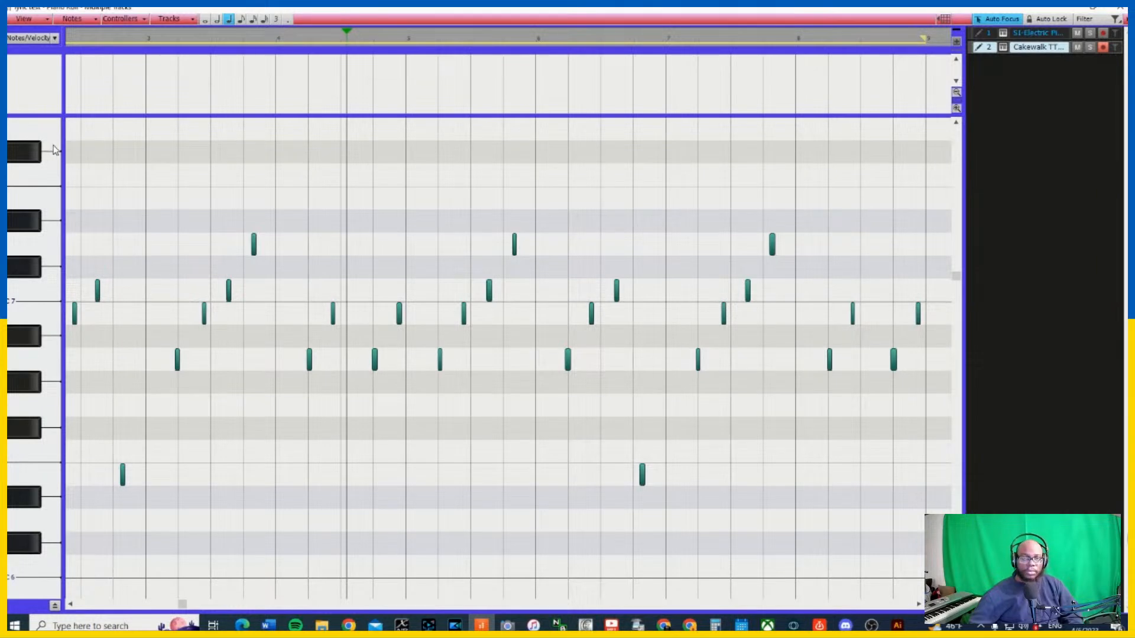
Play the recorded melody from the project start in the Piano Roll to check for wrong notes
click(178, 37)
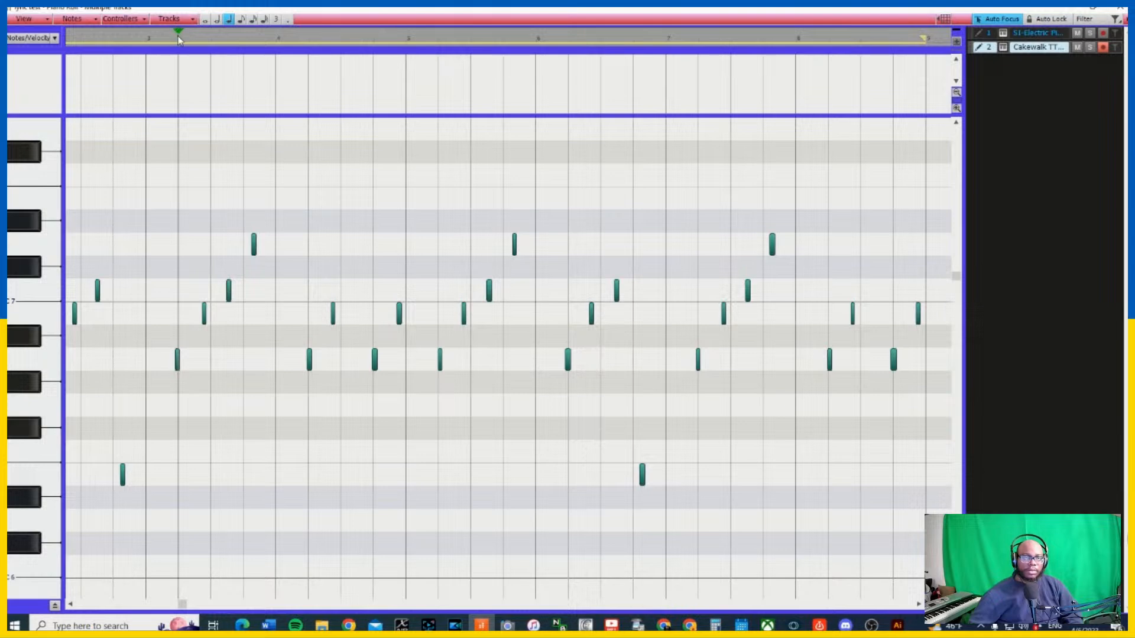
drag(179, 39, 70, 39)
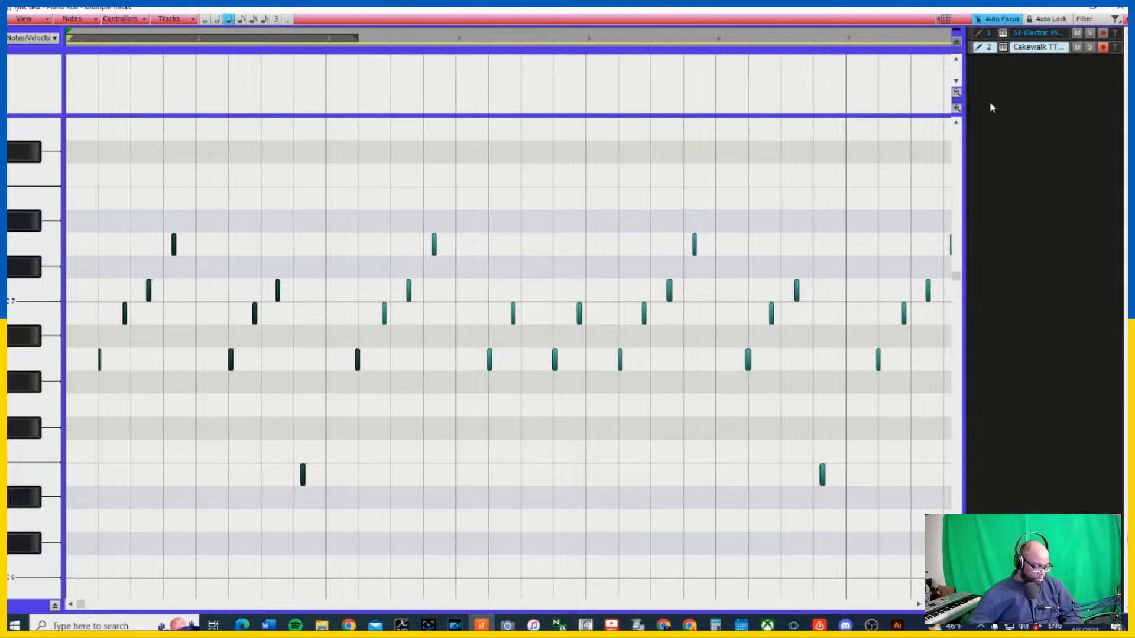
key(space)
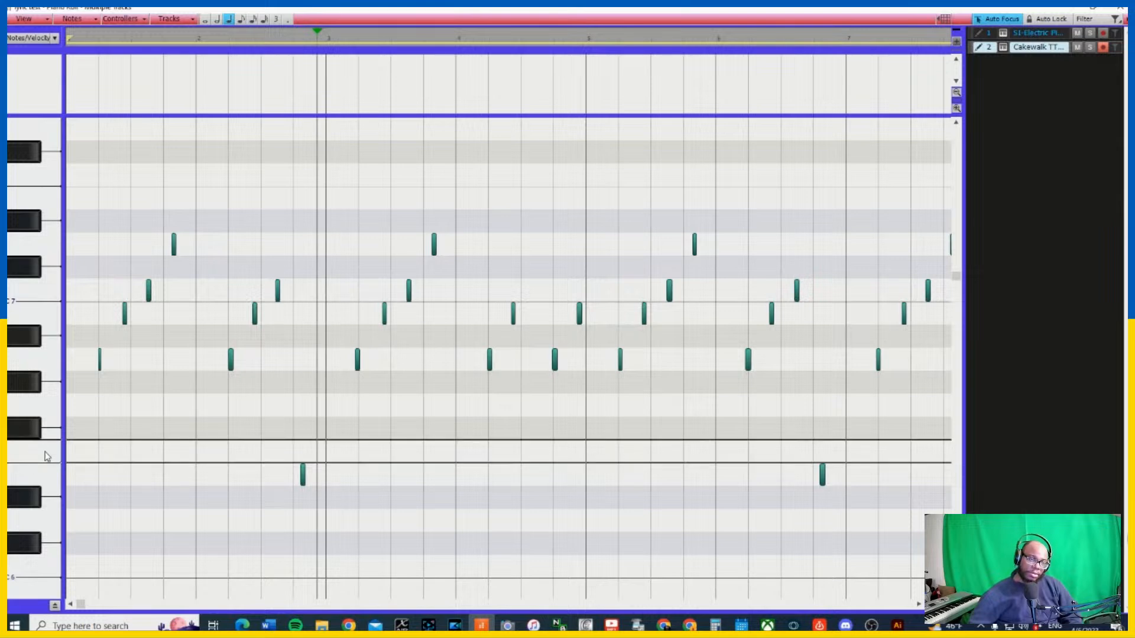
key(space)
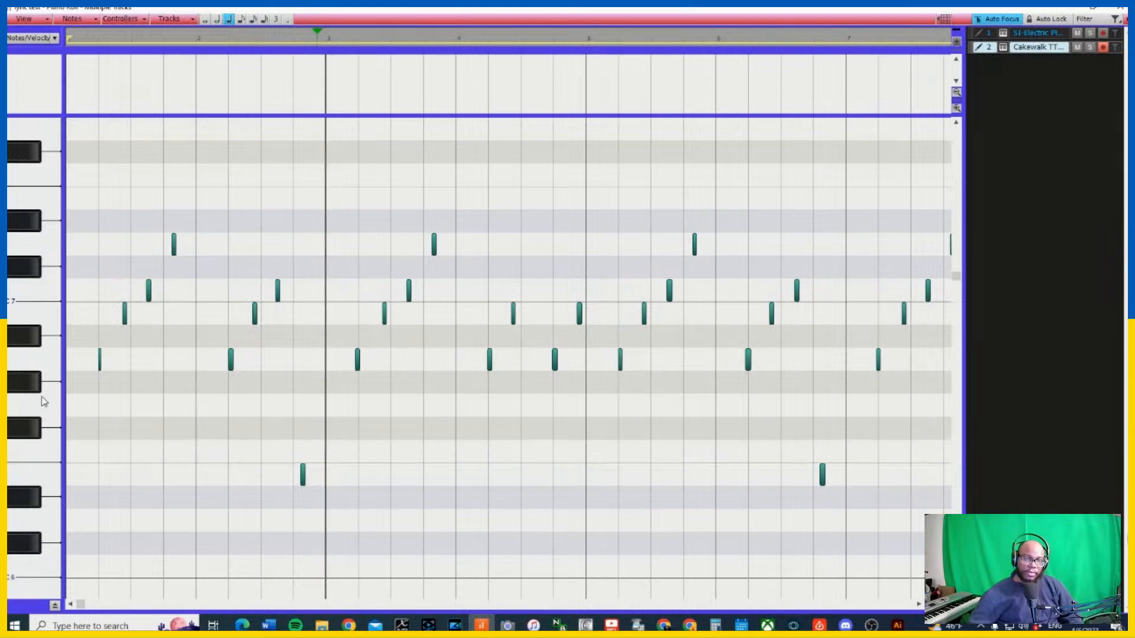
click(79, 39)
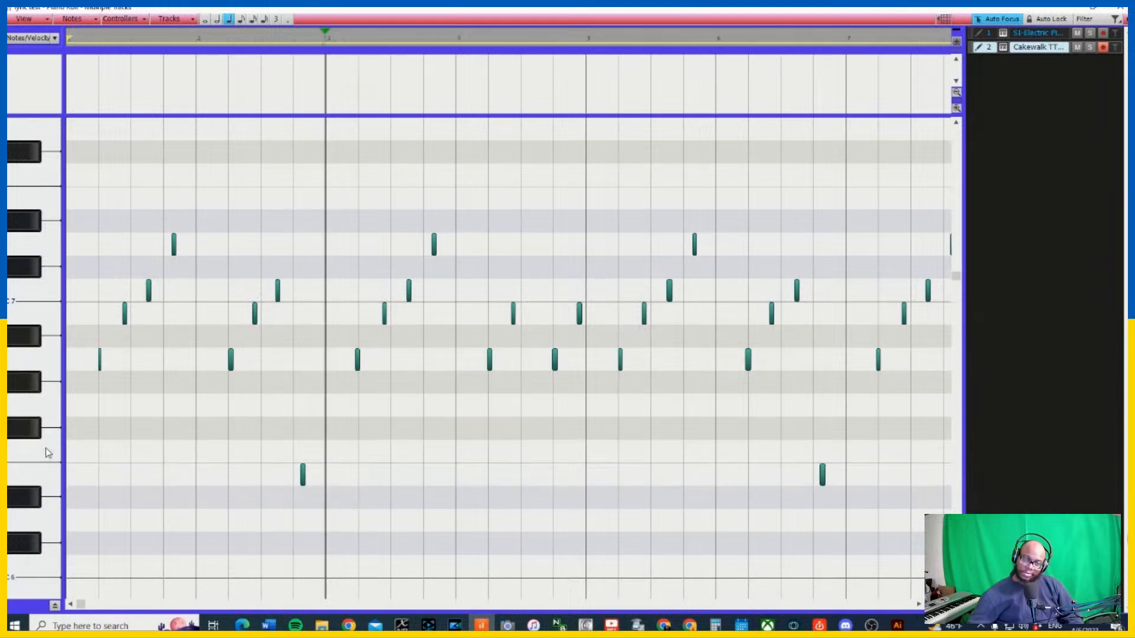
Select both E6 notes, at the ends of measures 2 and 6, and raise them by one semitone
click(46, 483)
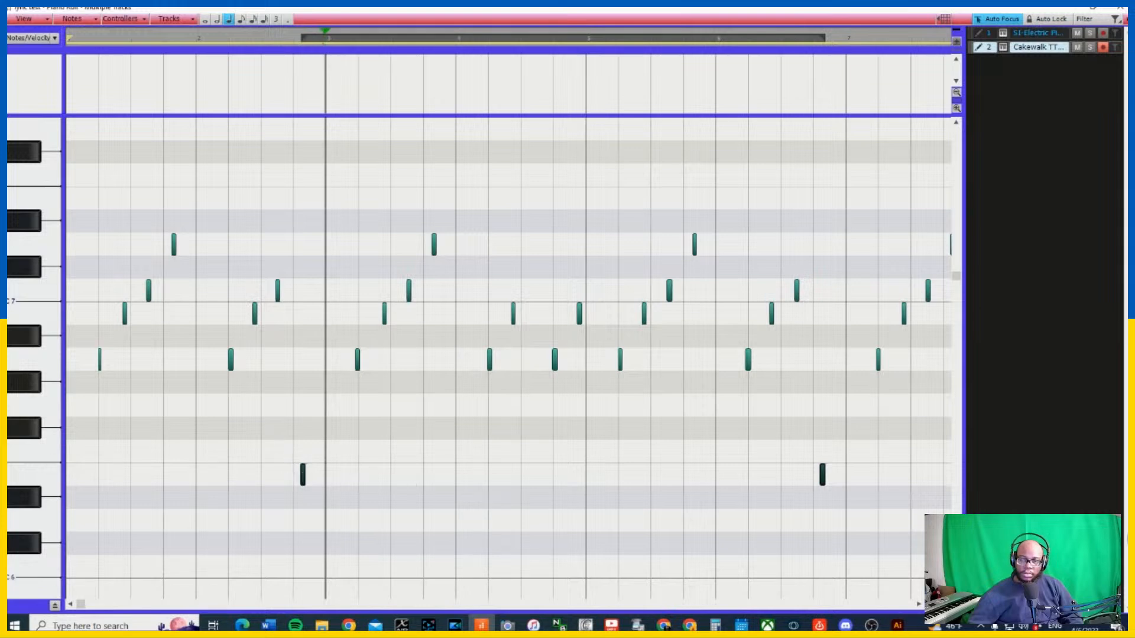
key(ctrl+Left)
key(ctrl+Left)
key(ctrl+Left)
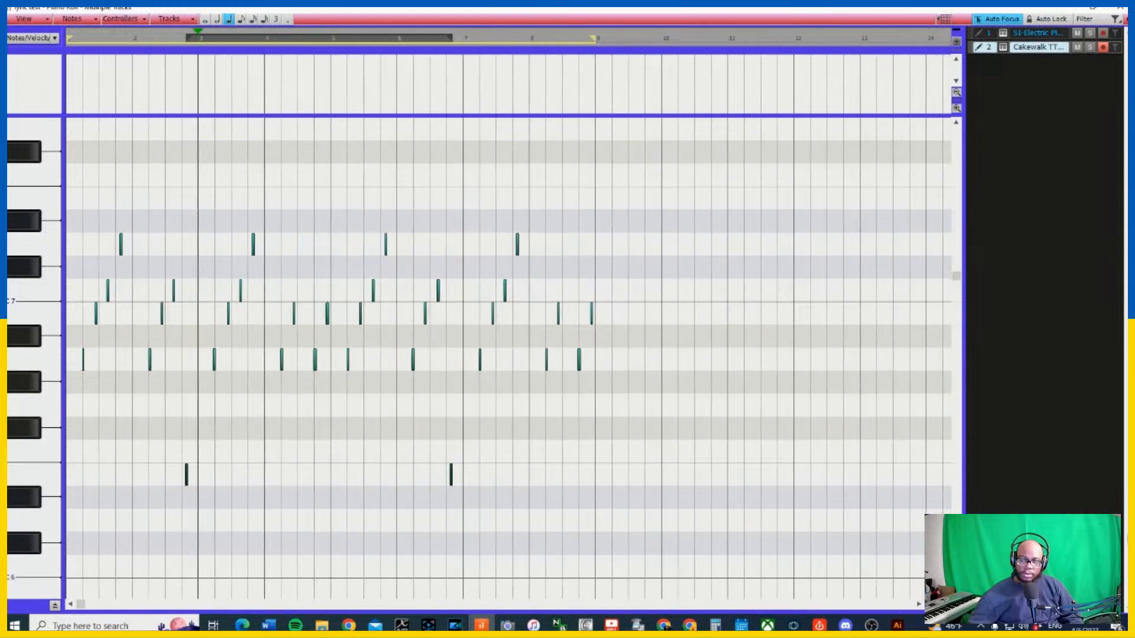
drag(471, 442, 166, 507)
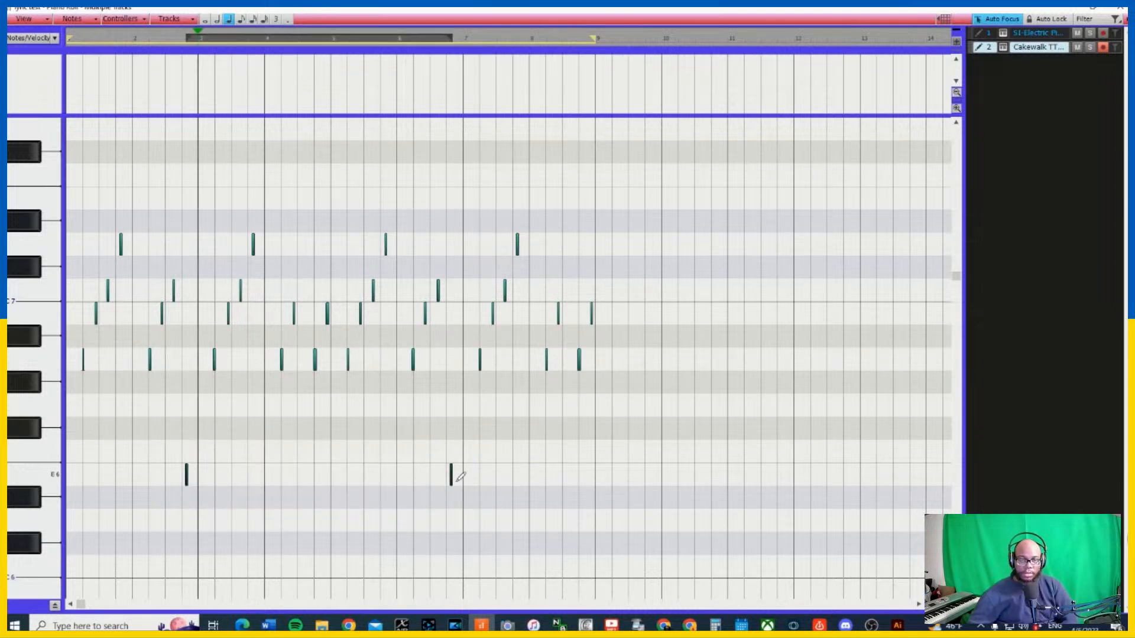
drag(451, 482, 452, 459)
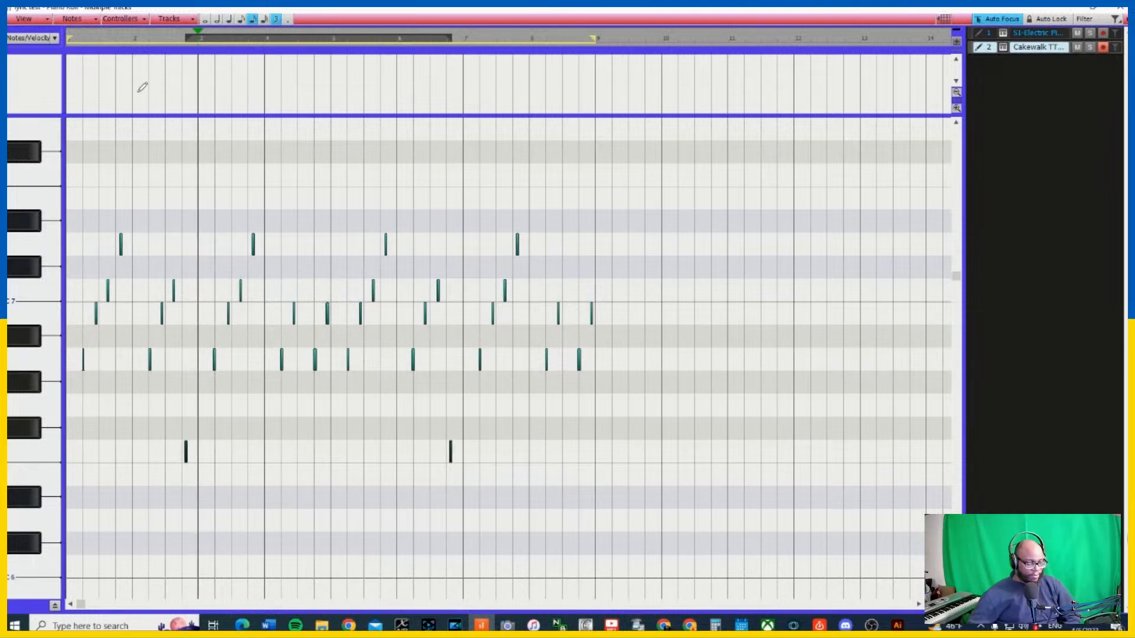
Play the corrected melody with the piano loop, then close the Piano Roll, Virtual Controller and Console and halt playback
key(space)
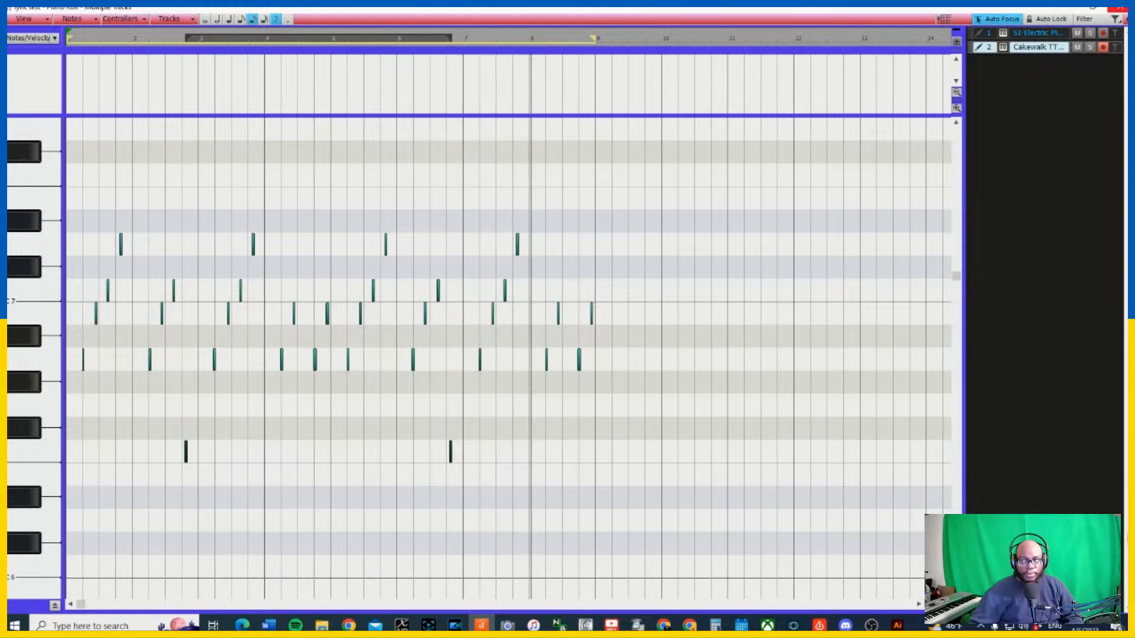
click(1119, 8)
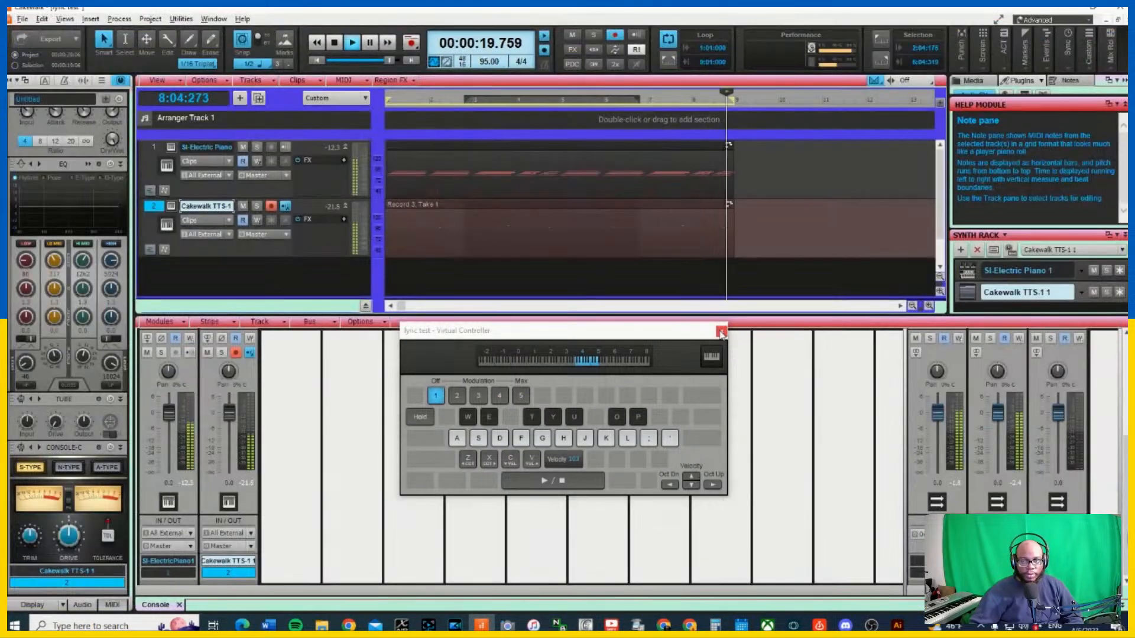
click(722, 331)
click(370, 40)
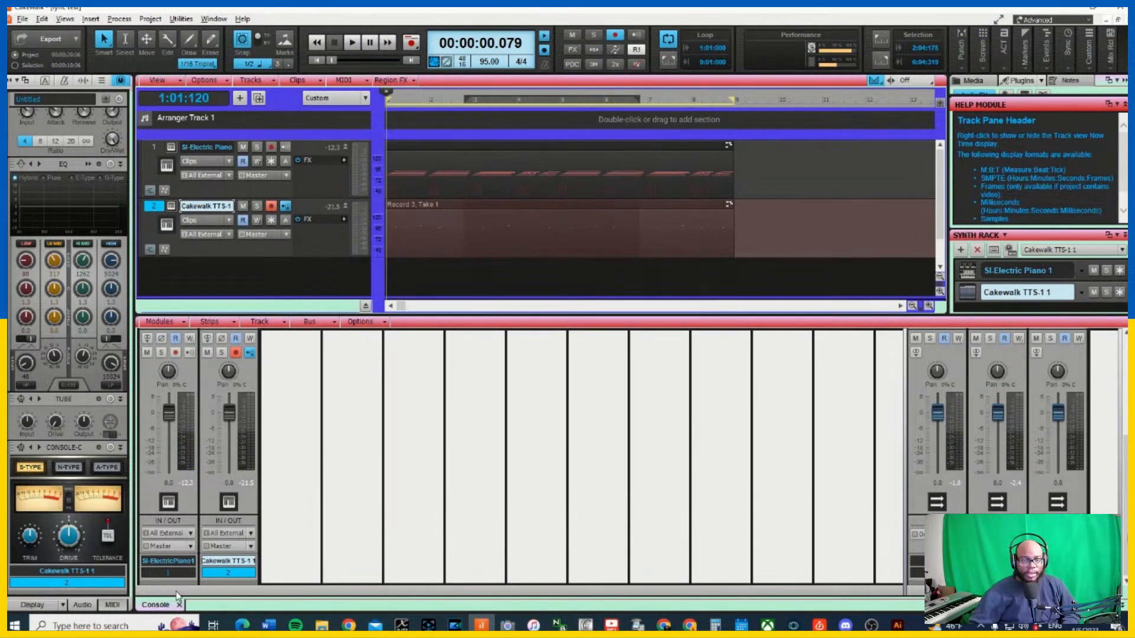
click(179, 605)
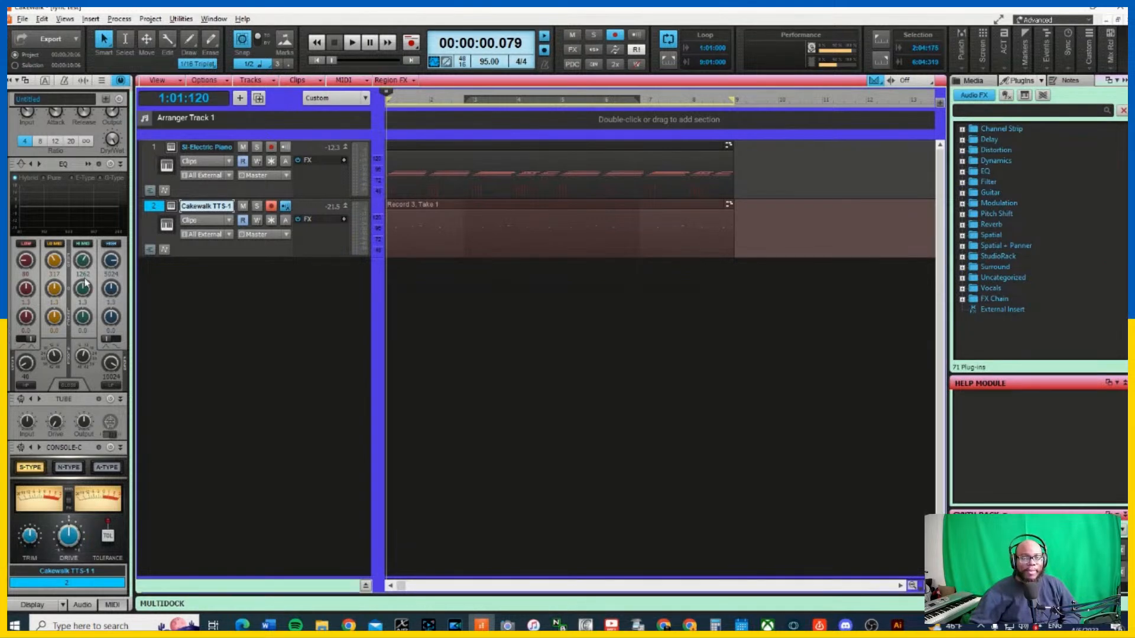
Disarm the Cakewalk TTS-1 track and insert a new audio track below it
click(272, 207)
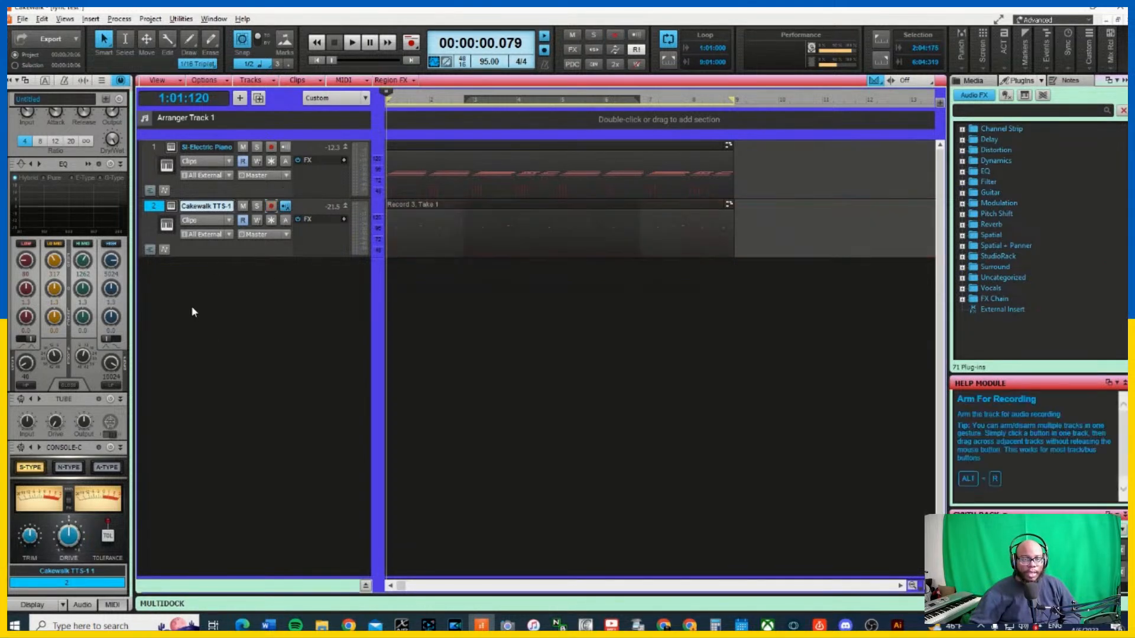
right_click(193, 298)
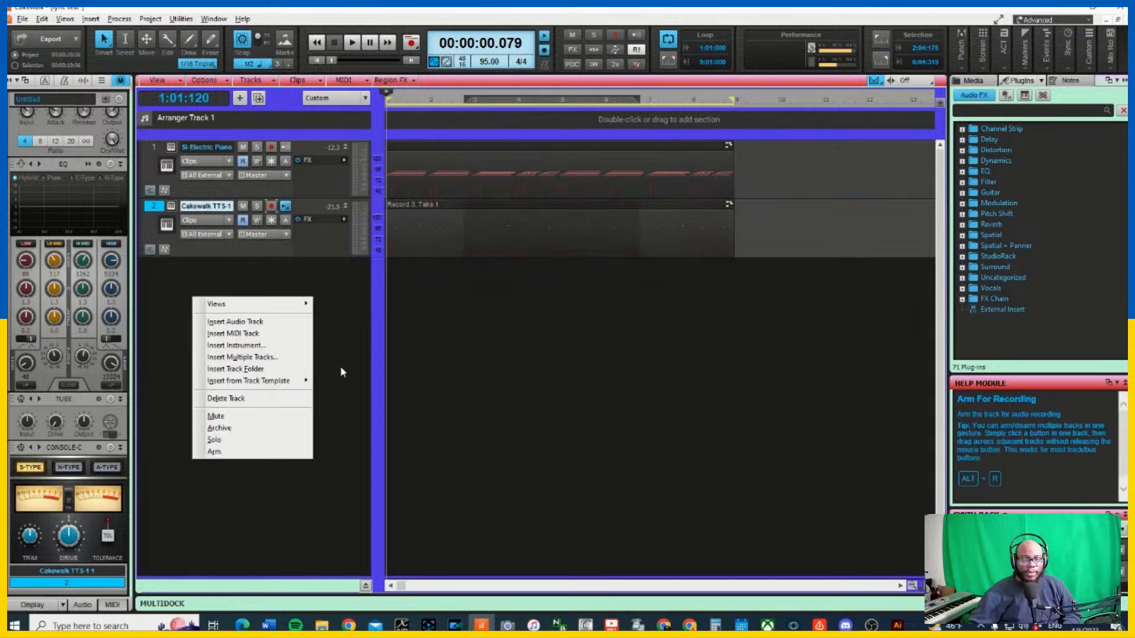
click(268, 322)
click(157, 268)
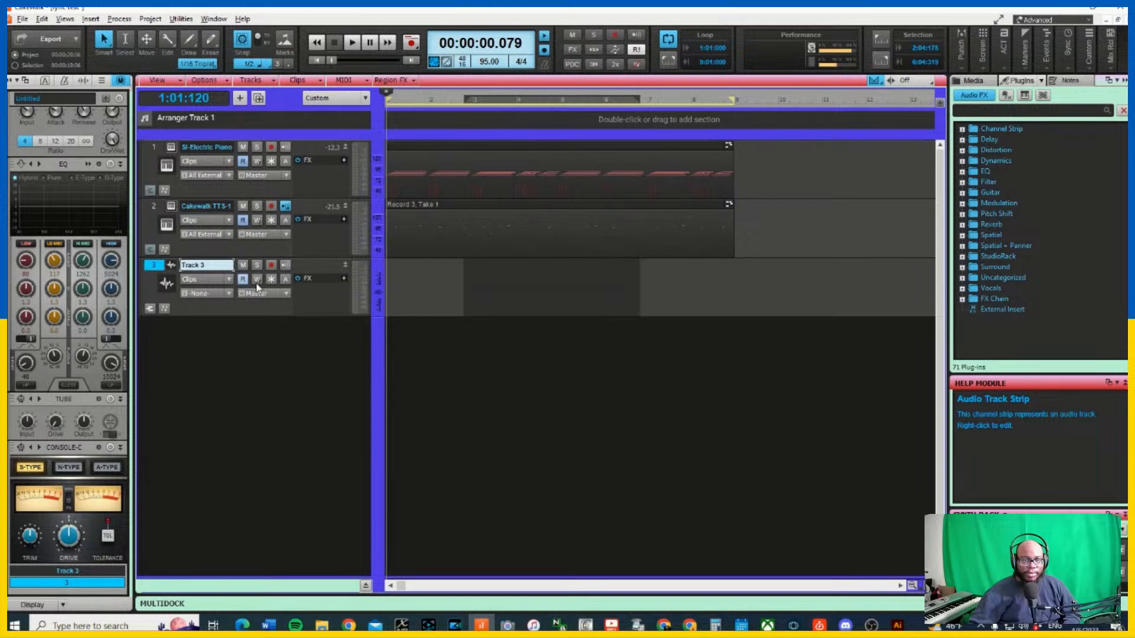
Arm Track 3 for recording and set its input to In 12 of the X-AIR ASIO Driver
click(271, 266)
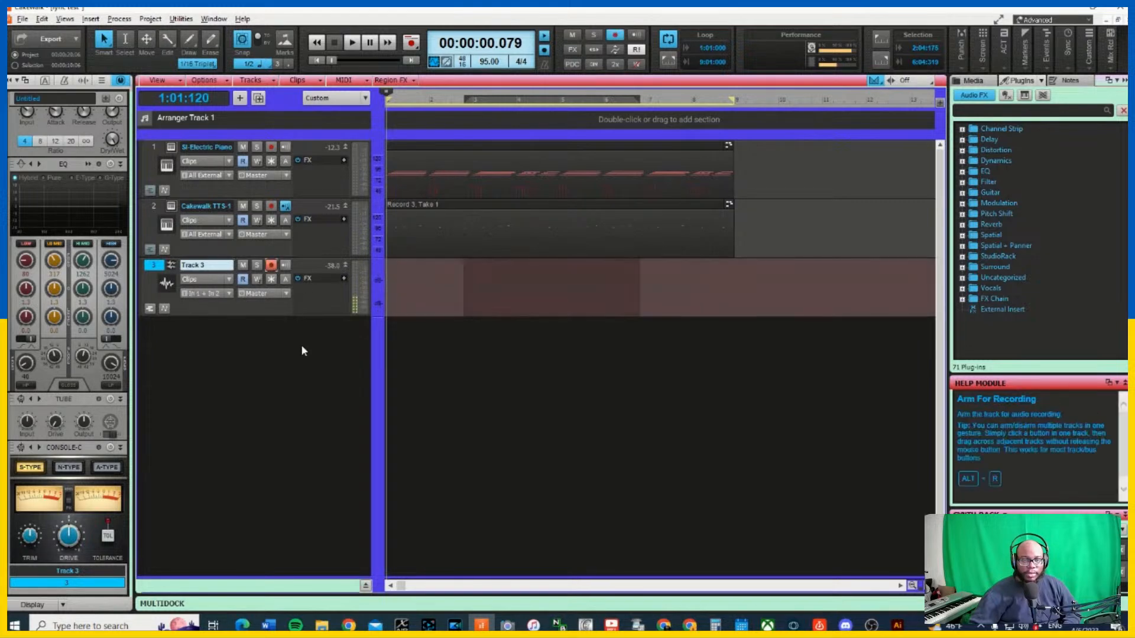
click(228, 294)
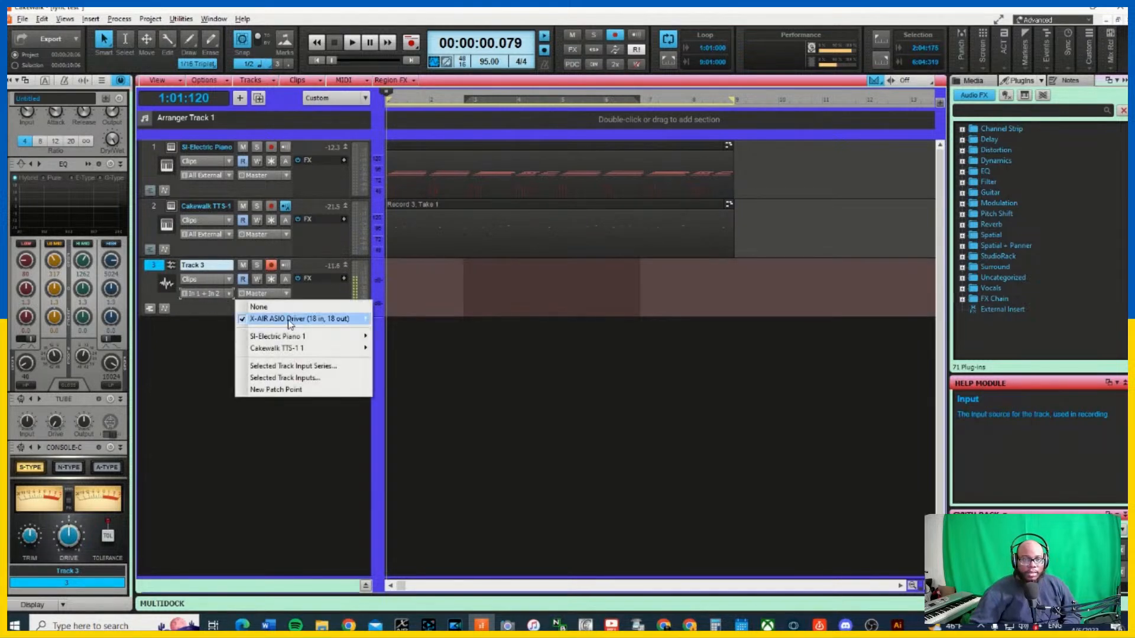
mouse_move(330, 319)
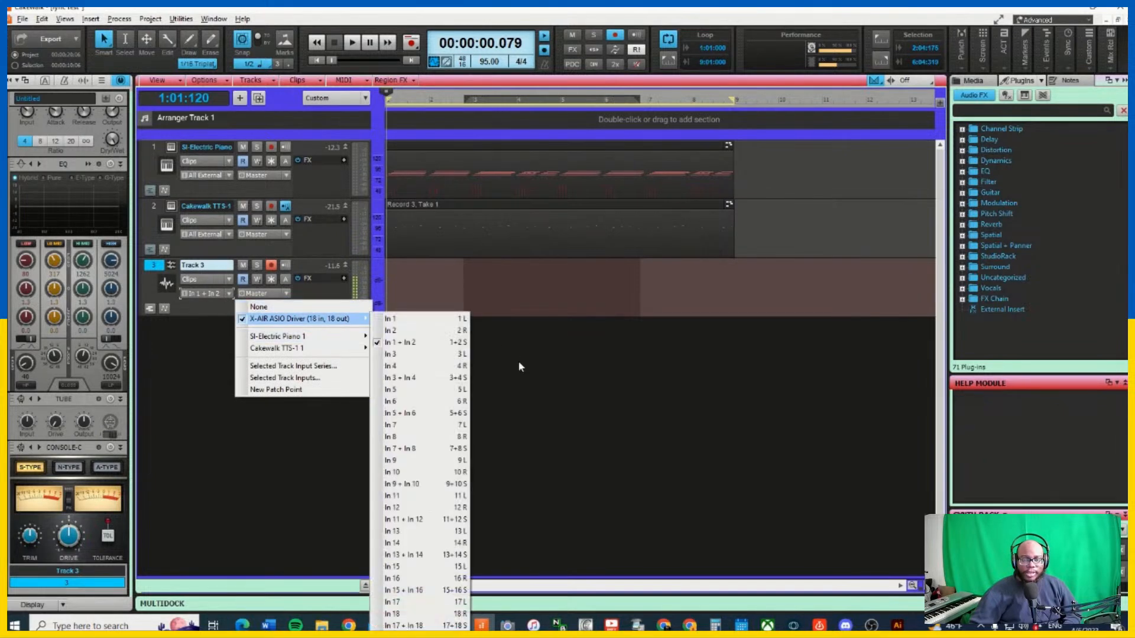
click(396, 506)
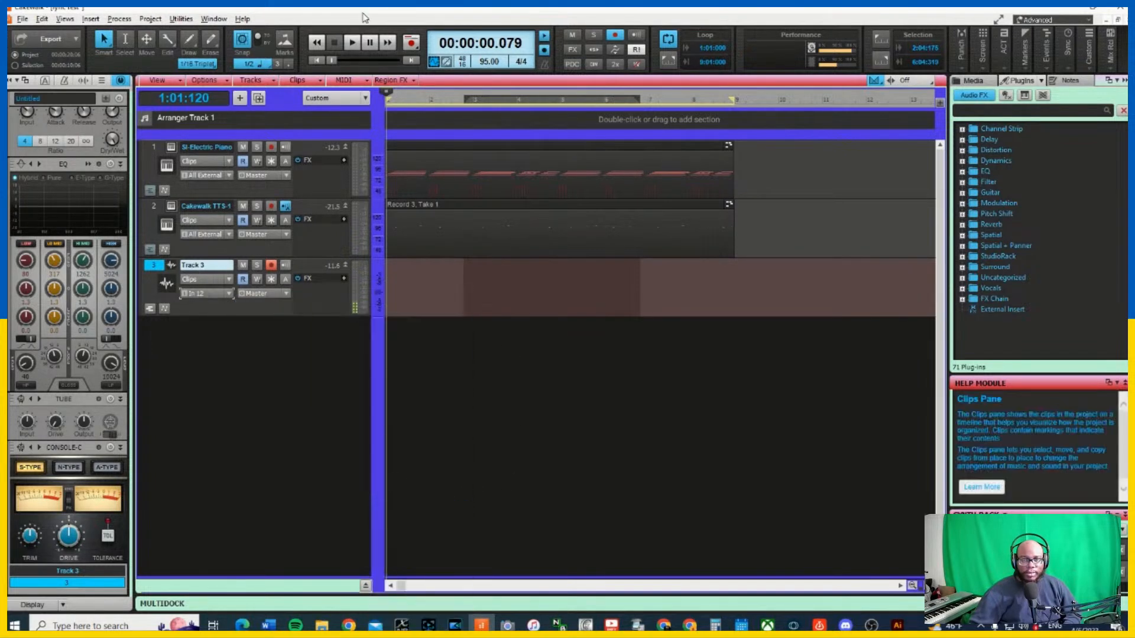
Record audio on Track 3 from the project start through the eight-measure loop, stop and return to the start
click(315, 61)
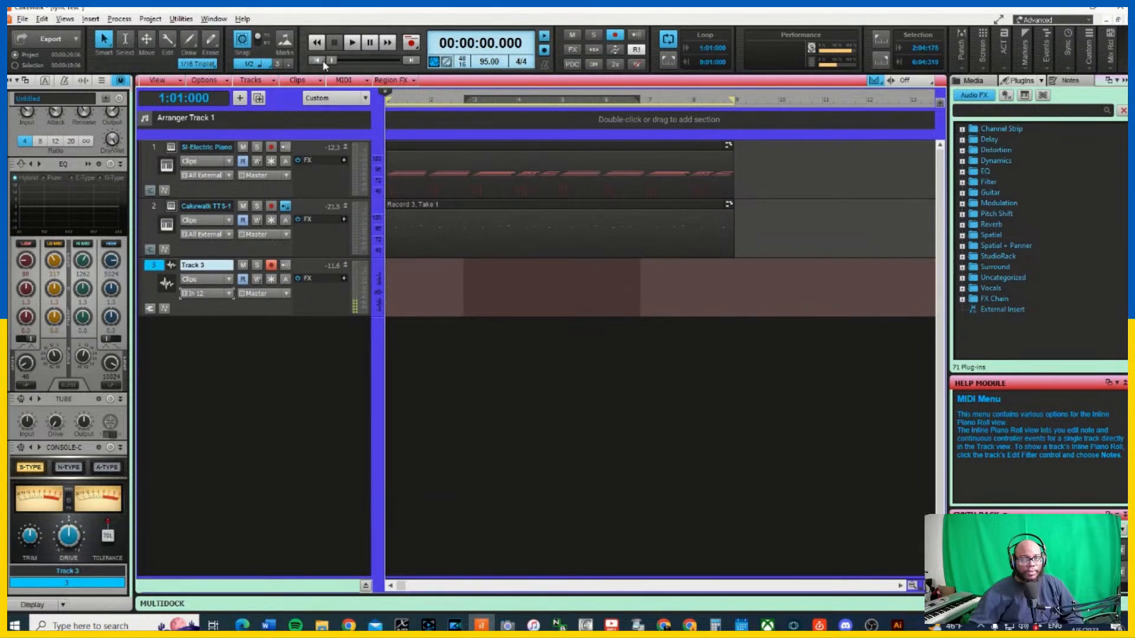
key(r)
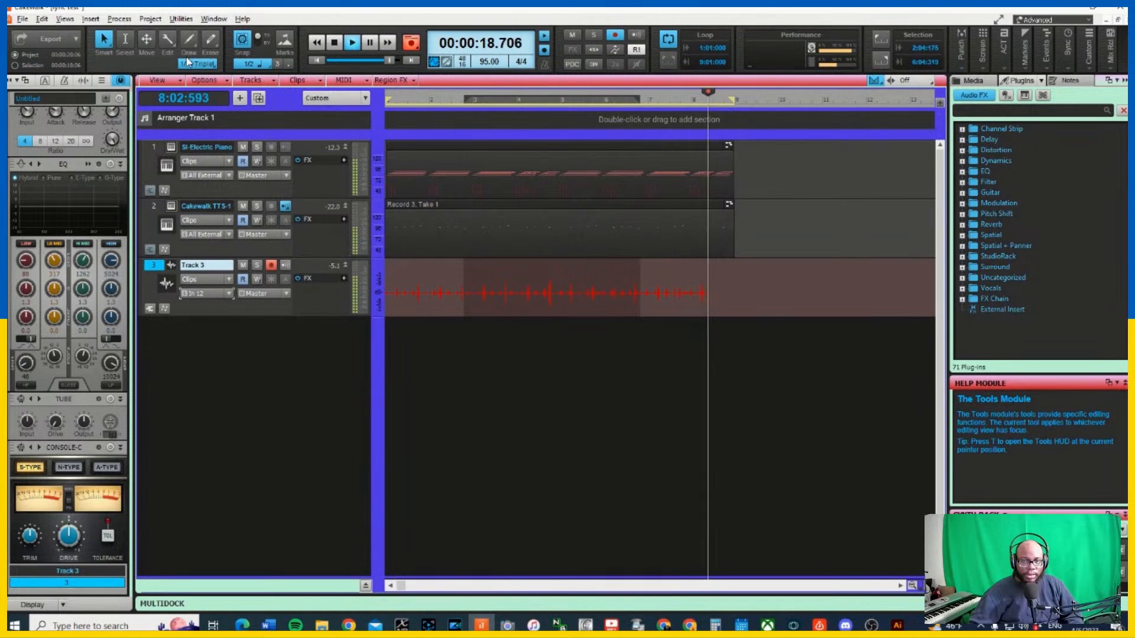
key(space)
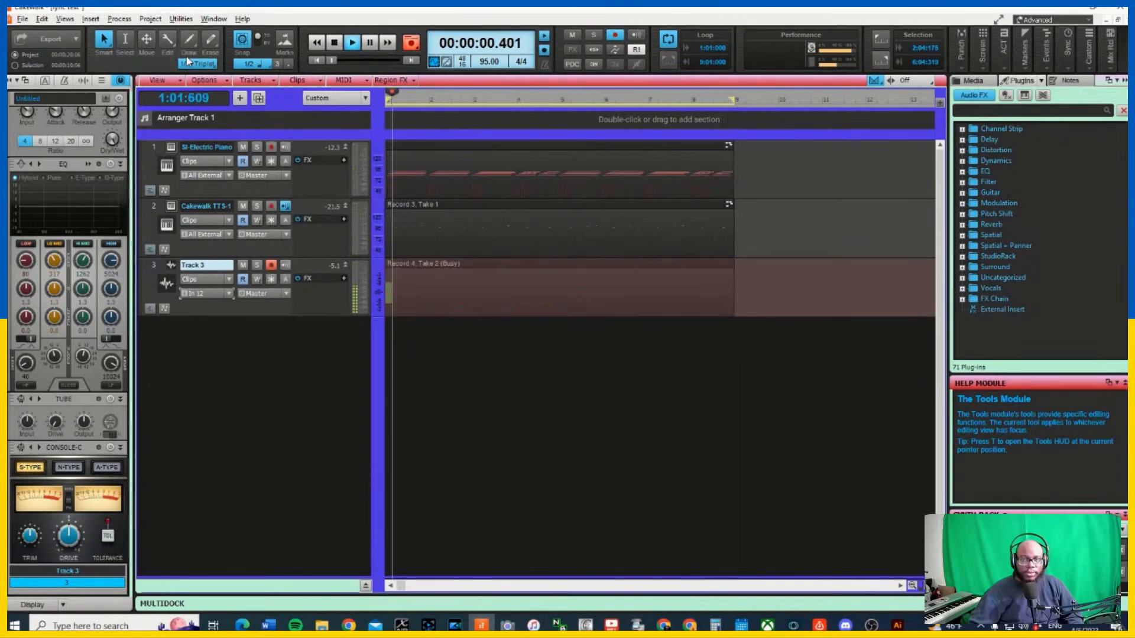
click(316, 43)
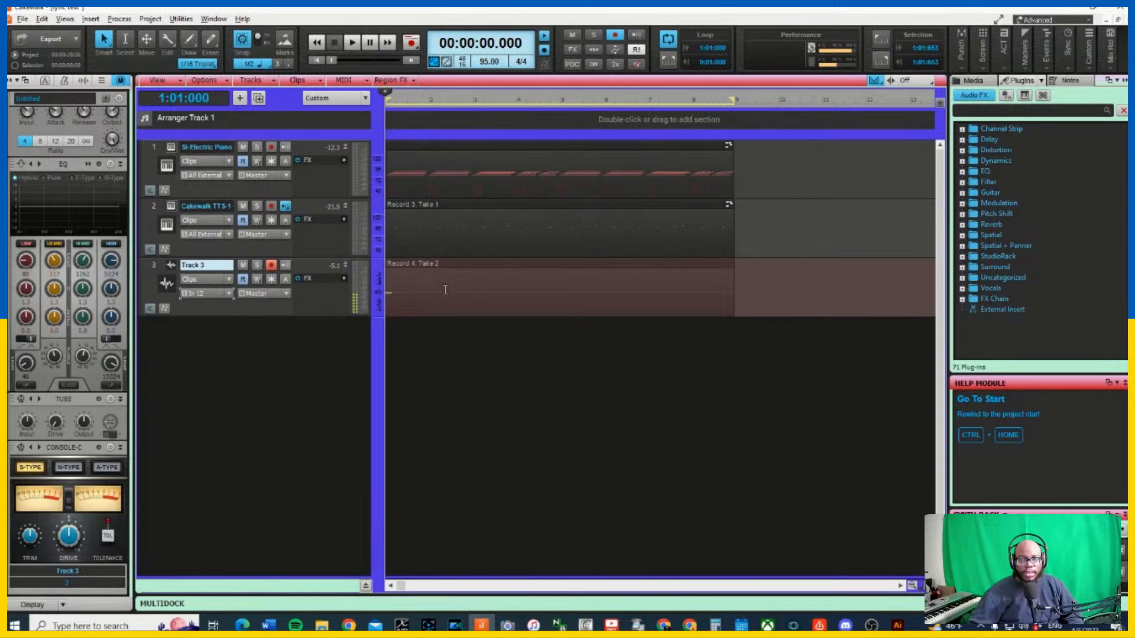
Disarm and solo Track 3 while playing back the recorded audio take
key(space)
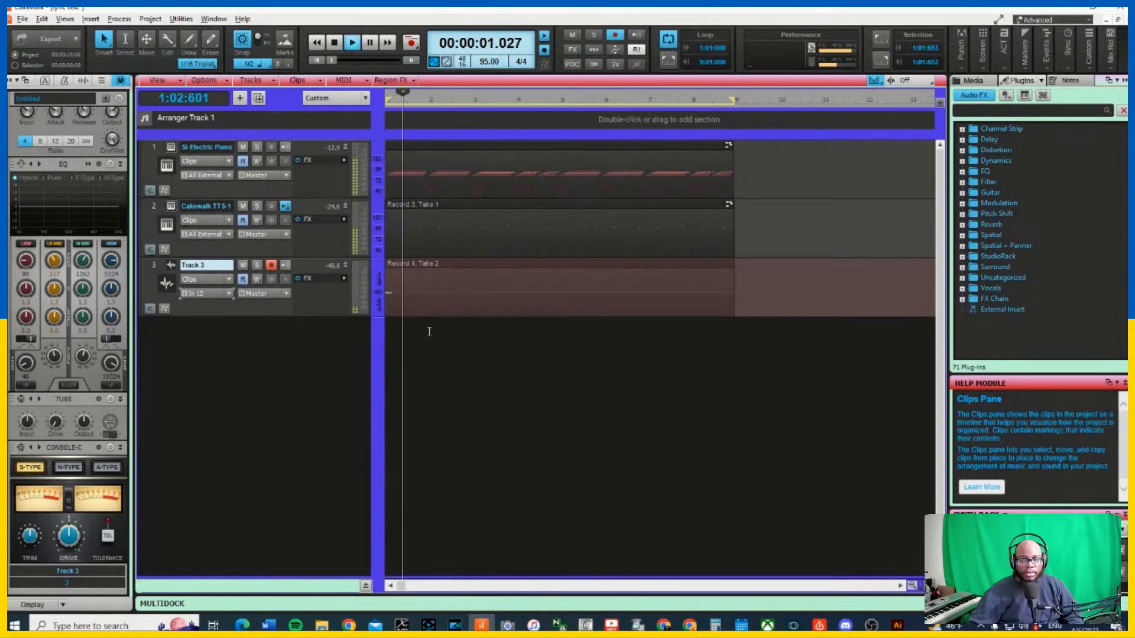
click(271, 265)
click(257, 265)
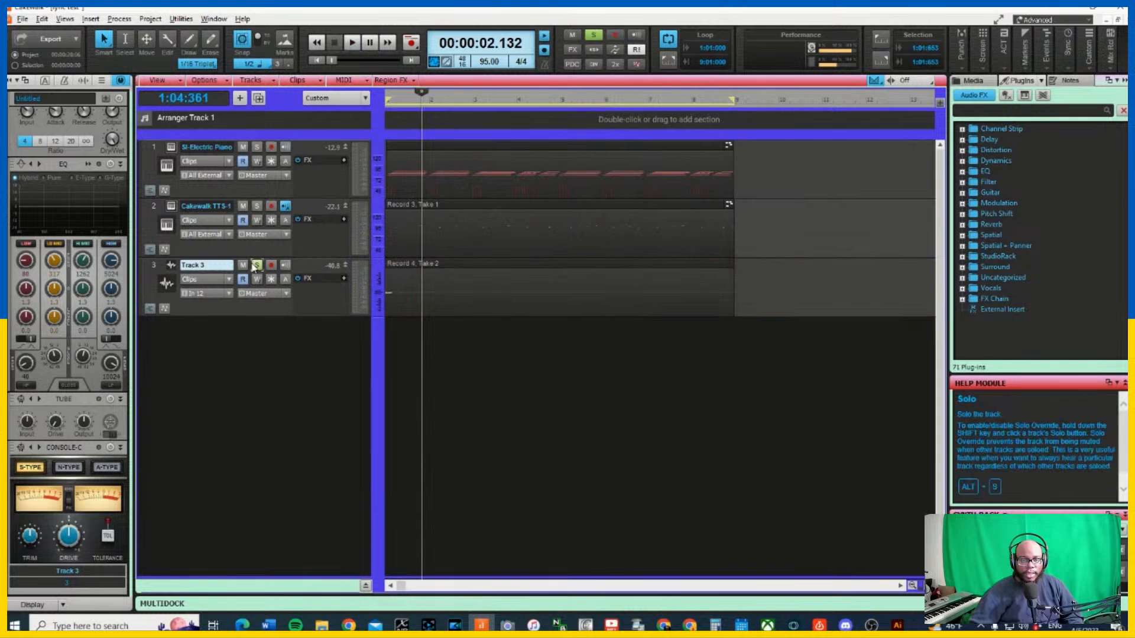
key(space)
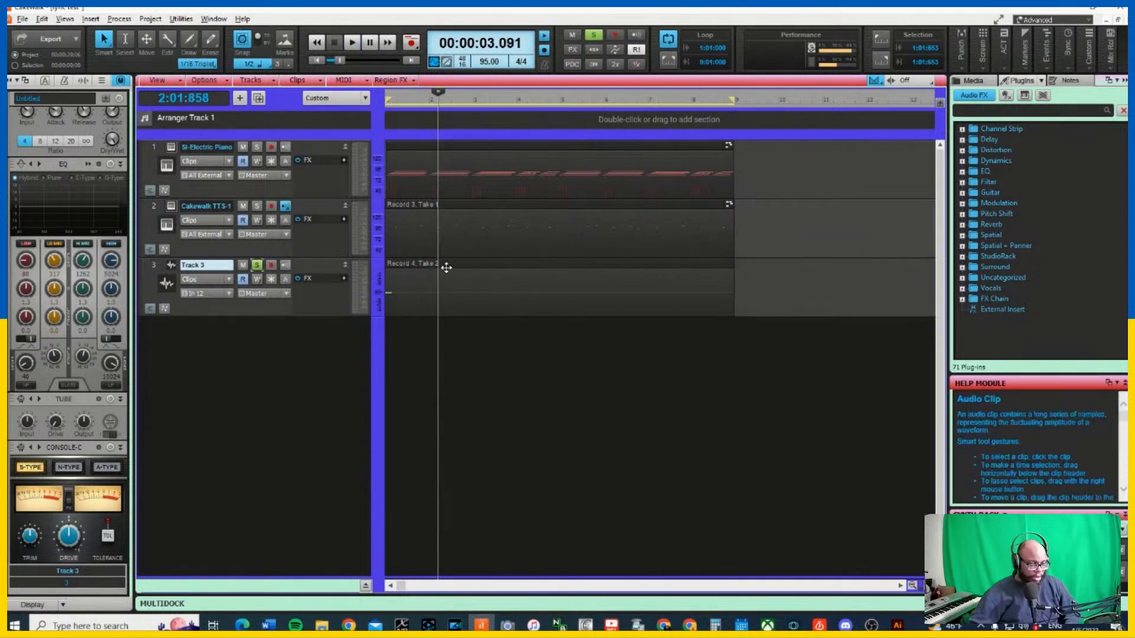
Delete the recorded audio clip from Track 3, turn off loop playback and return to the project start
click(447, 277)
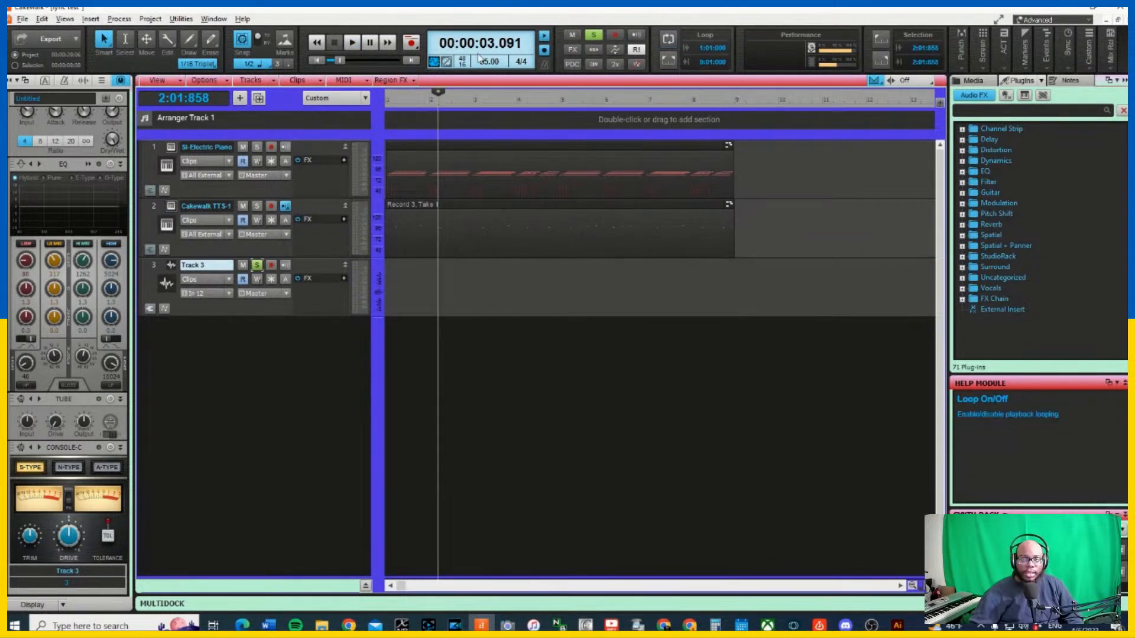
click(668, 39)
click(316, 42)
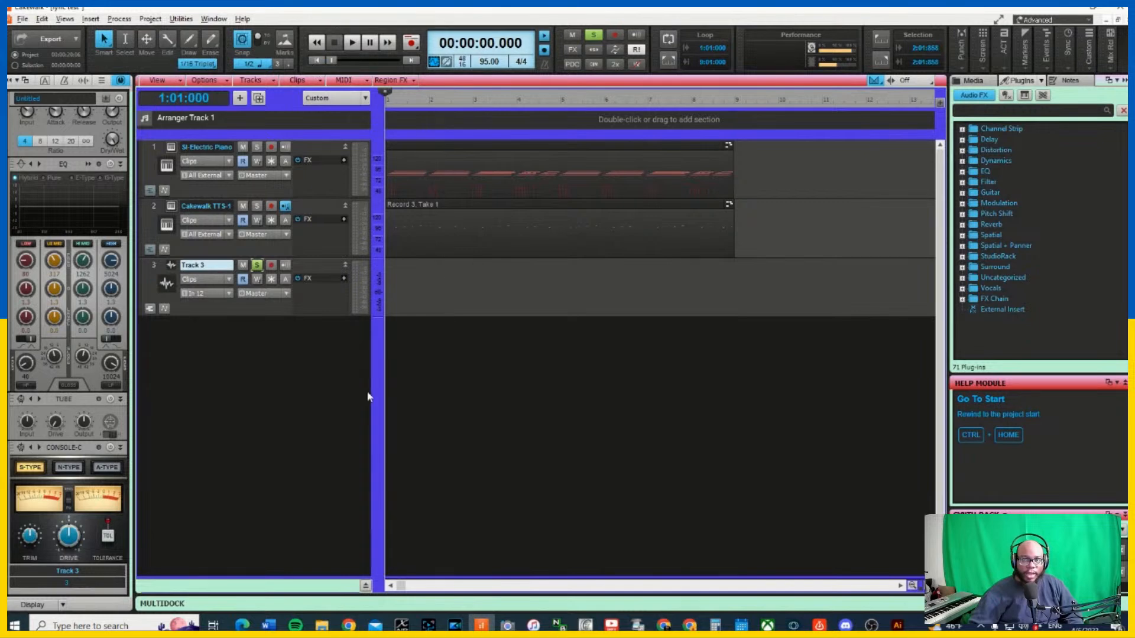
Check Track 3's automation lanes and take lanes for leftover recordings
click(164, 309)
click(163, 310)
click(150, 309)
click(150, 309)
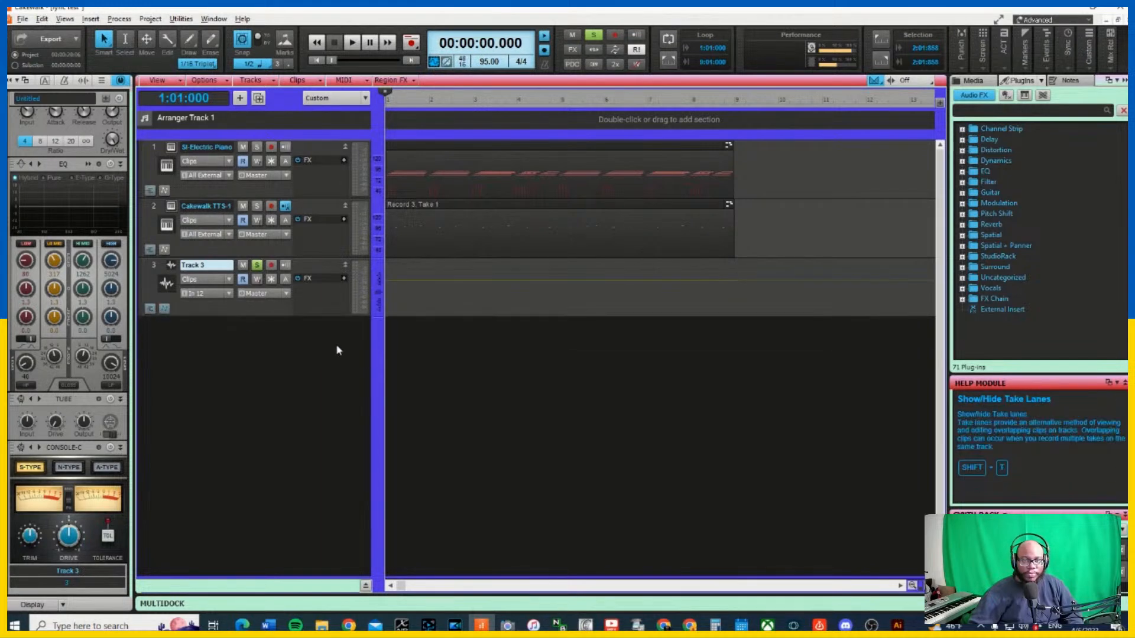
Unsolo and arm Track 3, record a new eight-measure audio take without looping, and return to the project start
click(257, 265)
click(271, 265)
key(r)
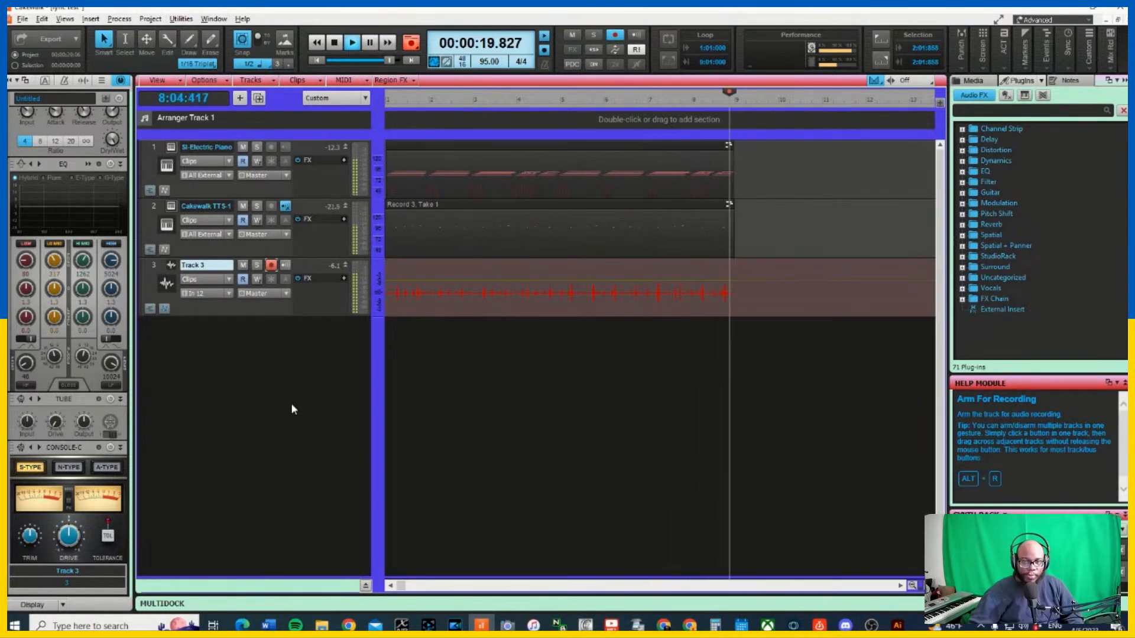
key(space)
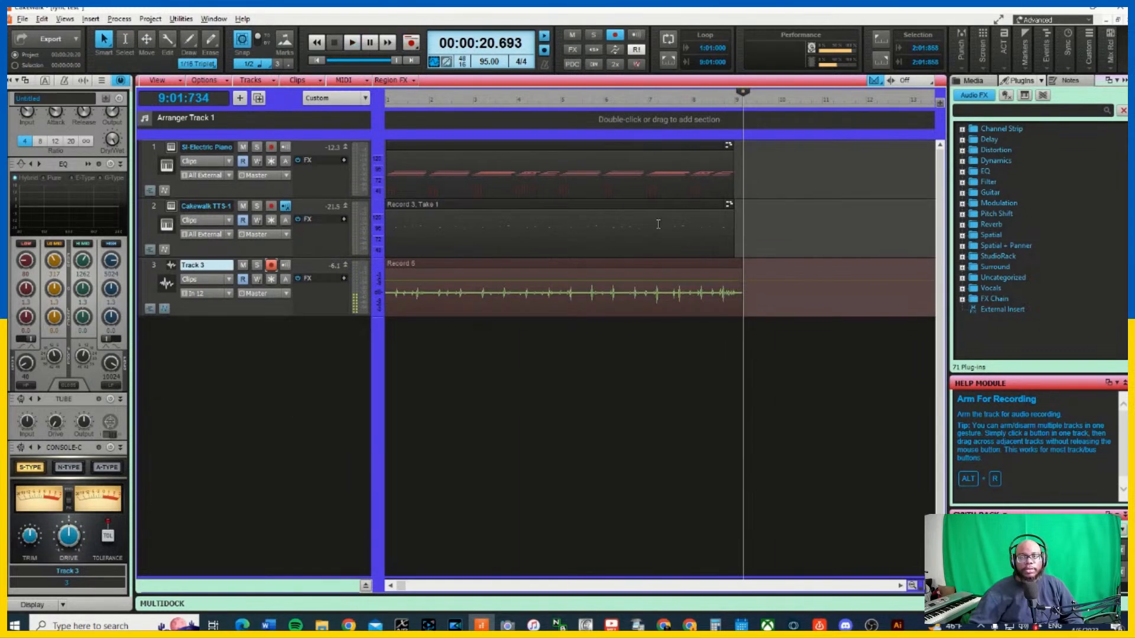
click(322, 60)
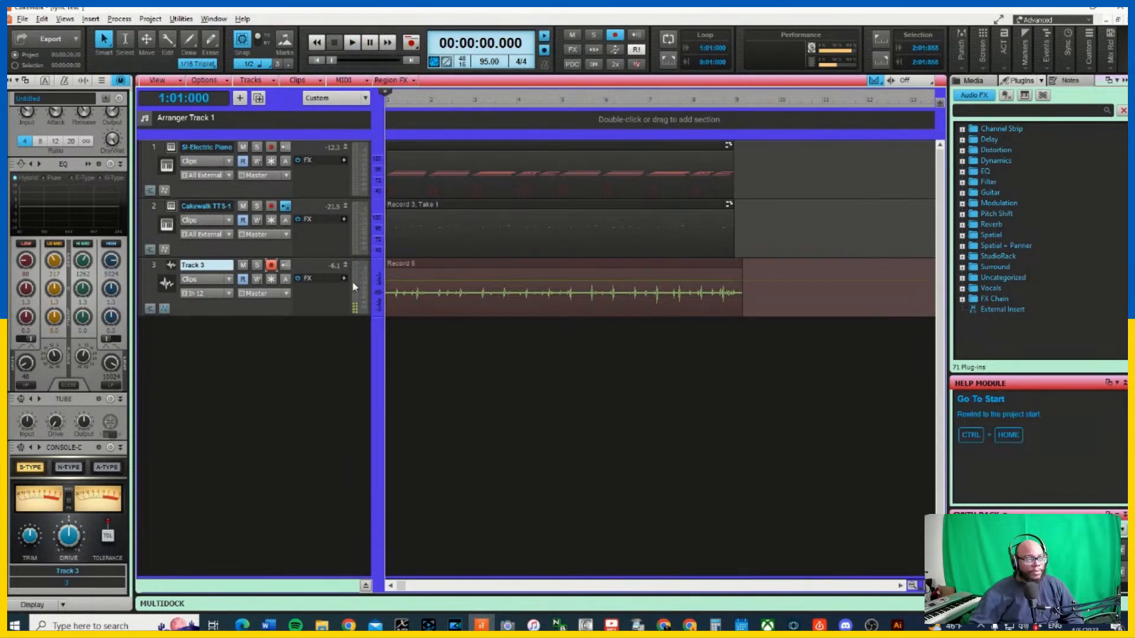
Play back the opening measures of the new take and raise the clip gain on Track 3
key(space)
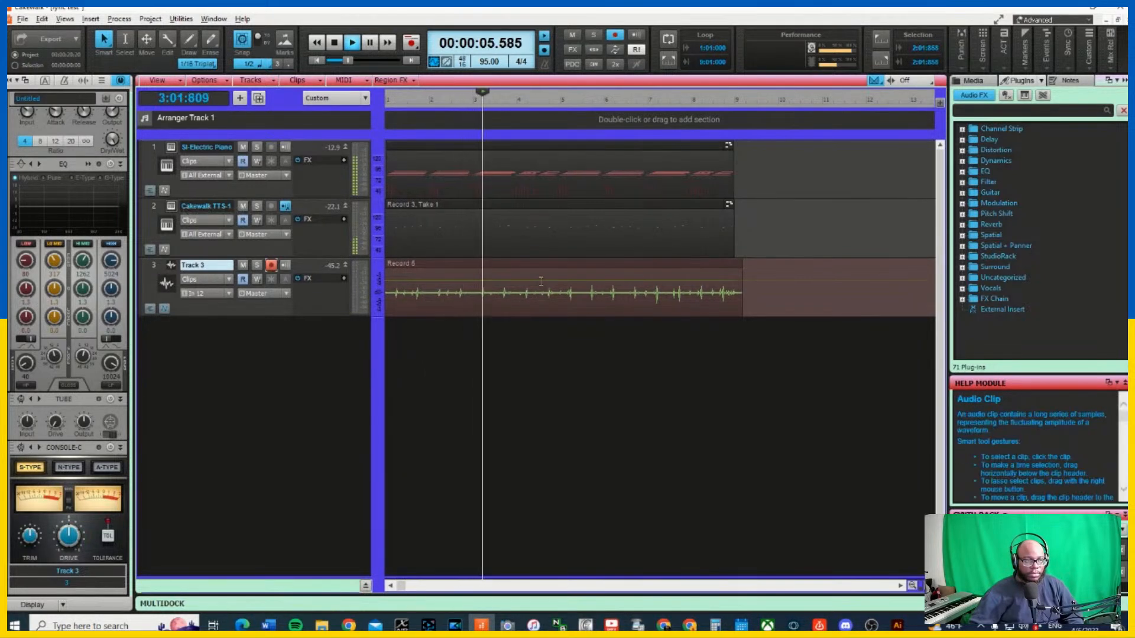
click(155, 266)
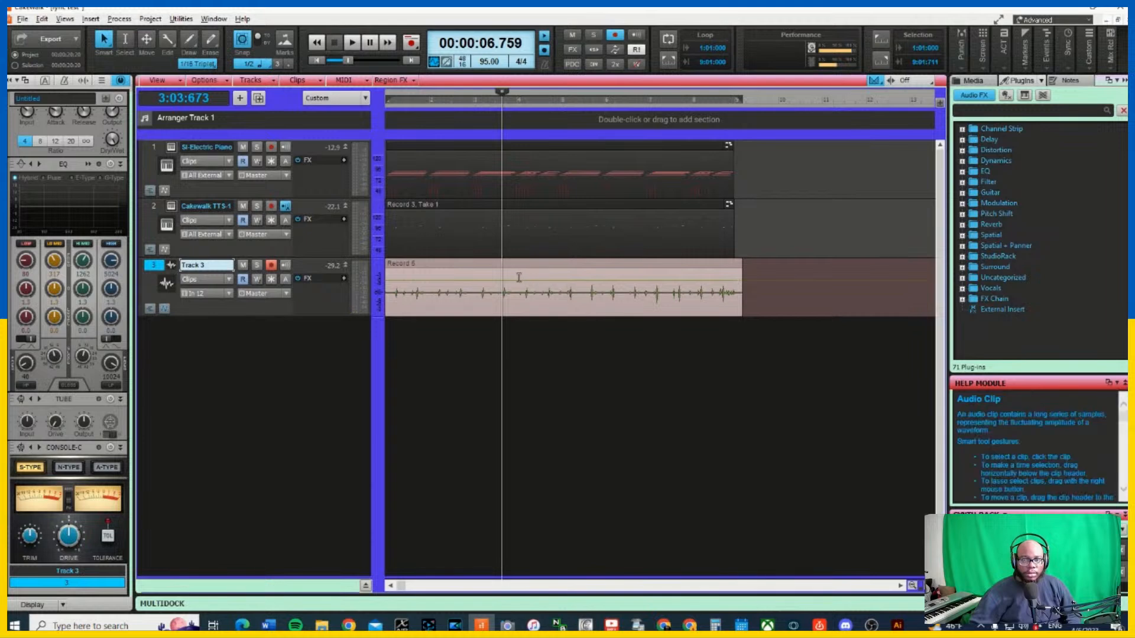
drag(526, 275, 526, 256)
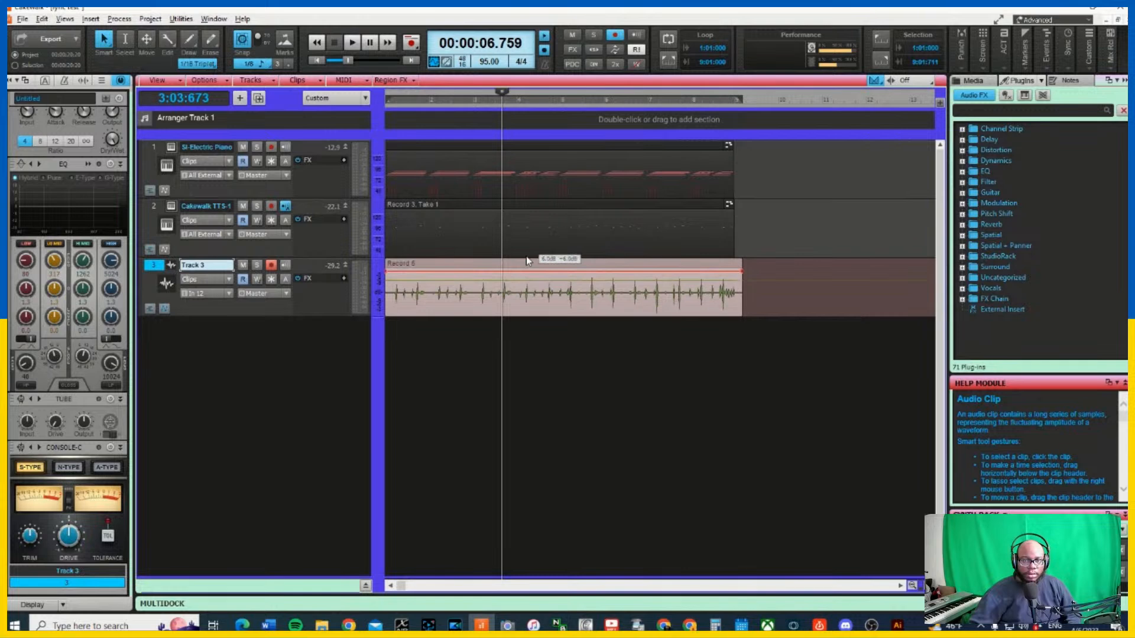
Play the project from the start to judge the louder Track 3 clip, stop and return to the start
click(327, 59)
click(321, 59)
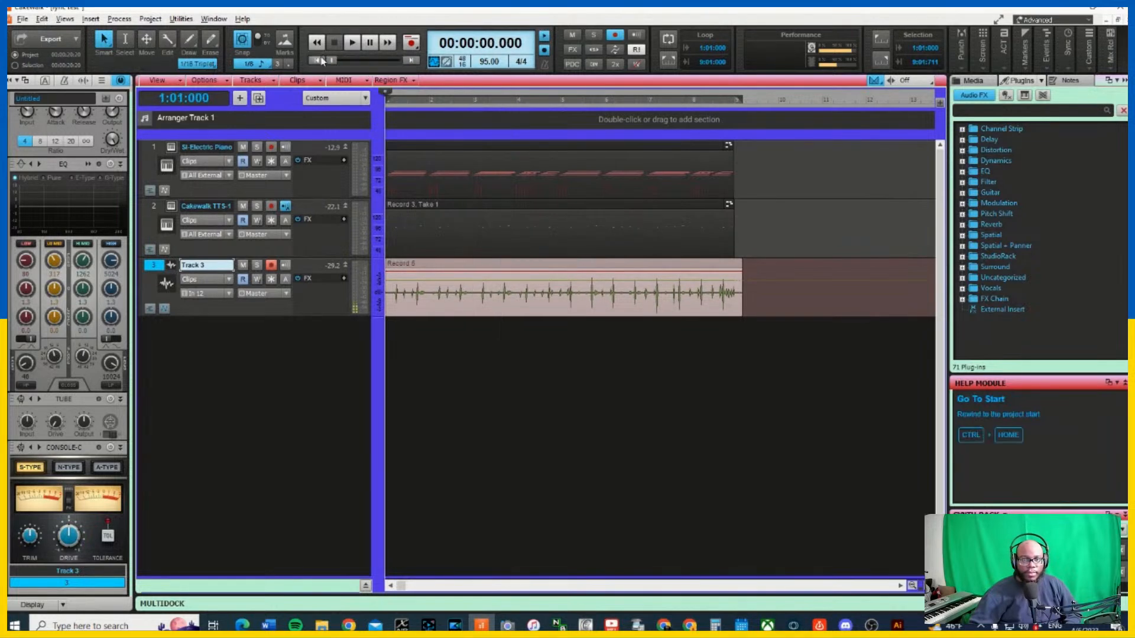
key(space)
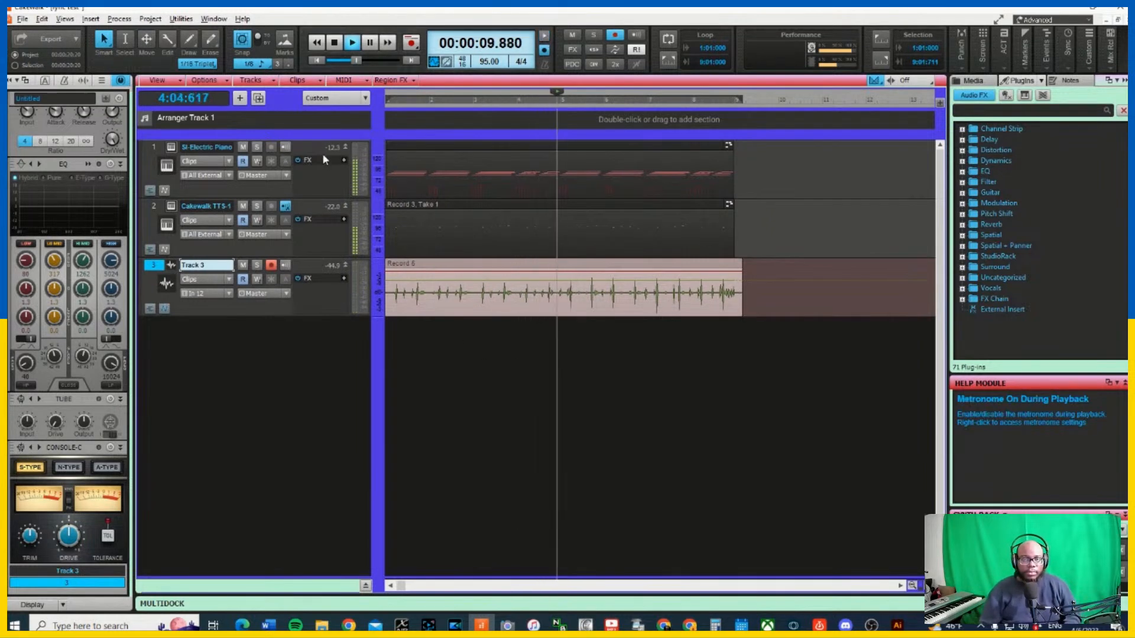
click(335, 43)
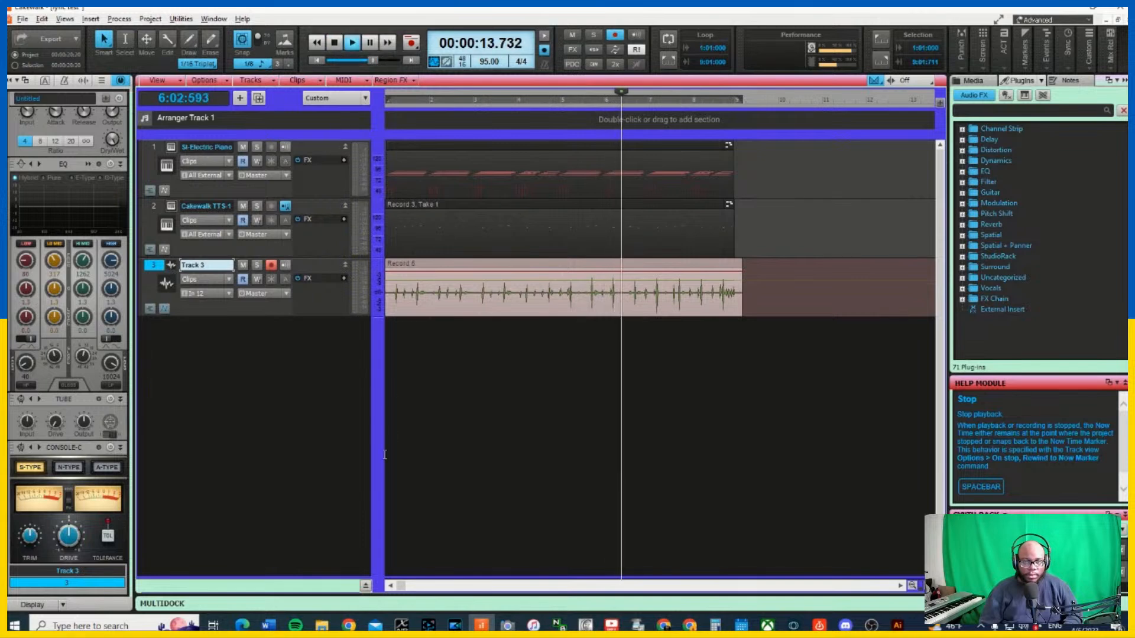
click(315, 61)
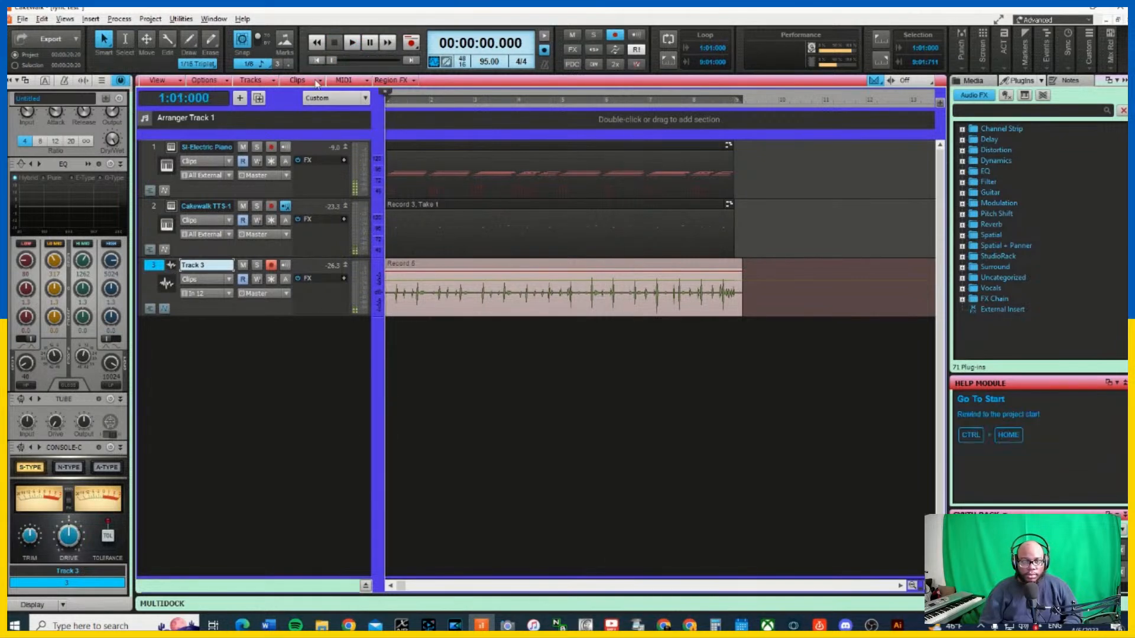
Set up a new instrument track with Komplete Kontrol as its instrument
right_click(200, 342)
click(183, 330)
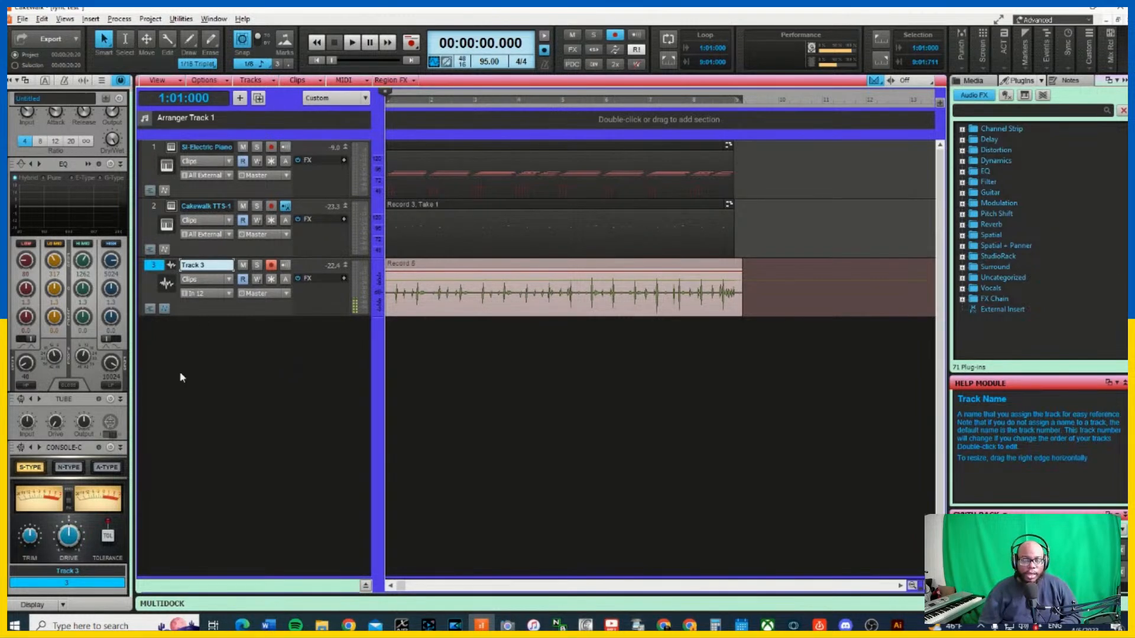
right_click(201, 357)
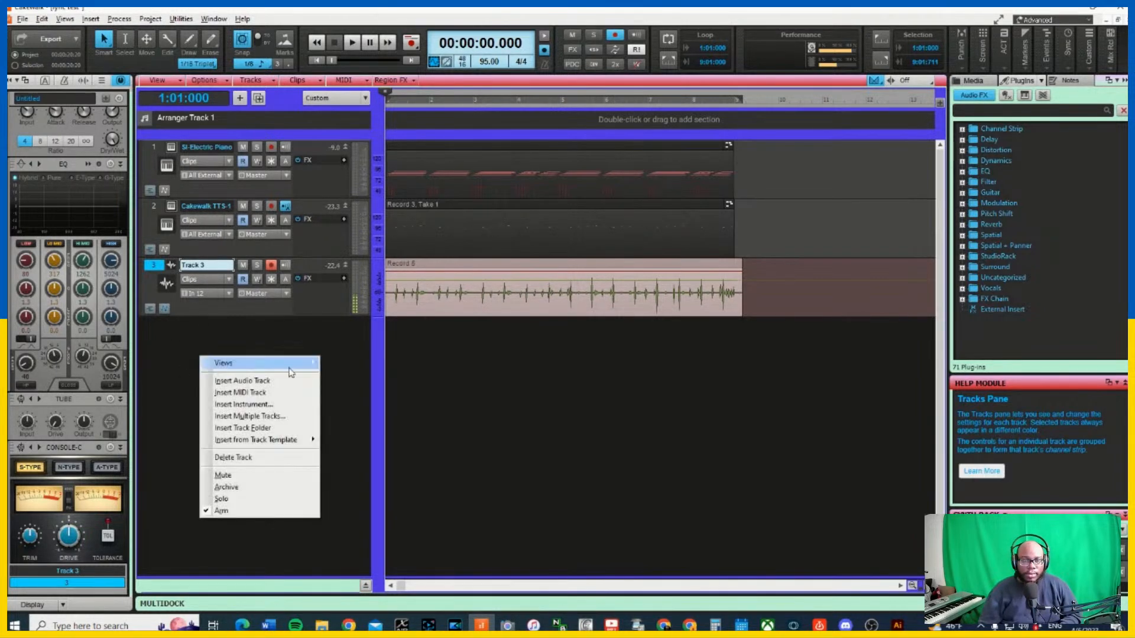
click(265, 407)
click(331, 67)
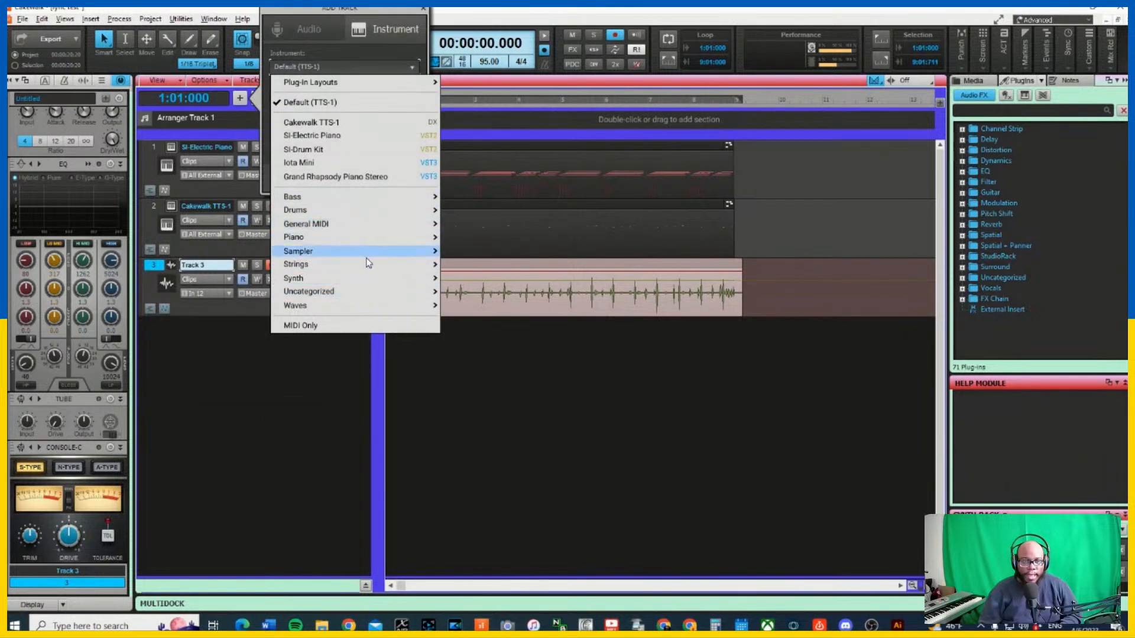
mouse_move(390, 295)
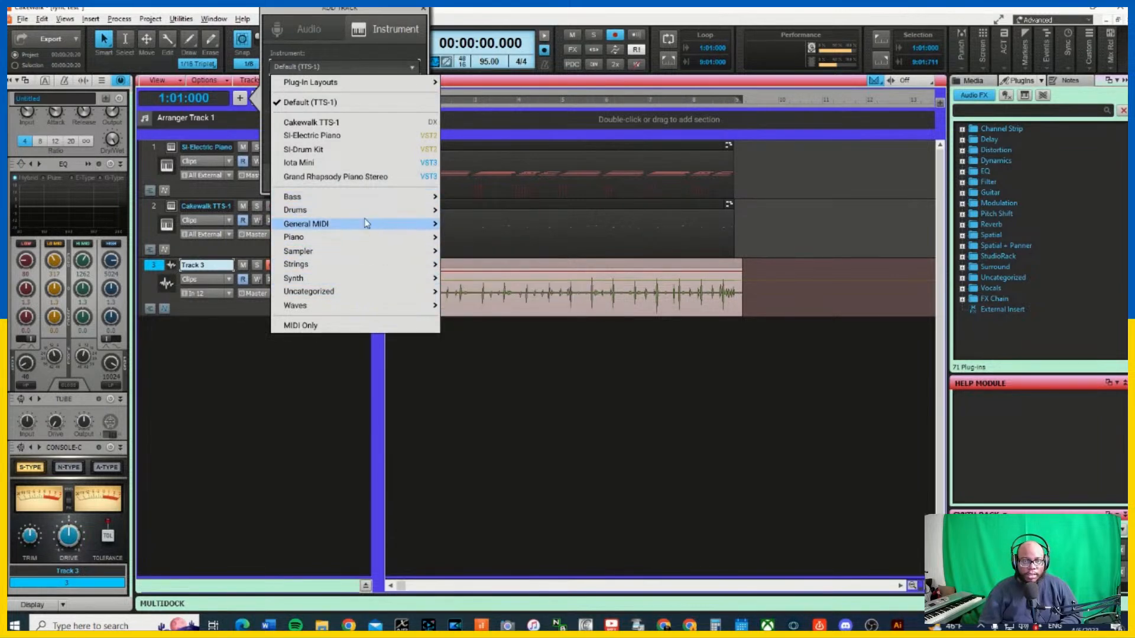
mouse_move(357, 288)
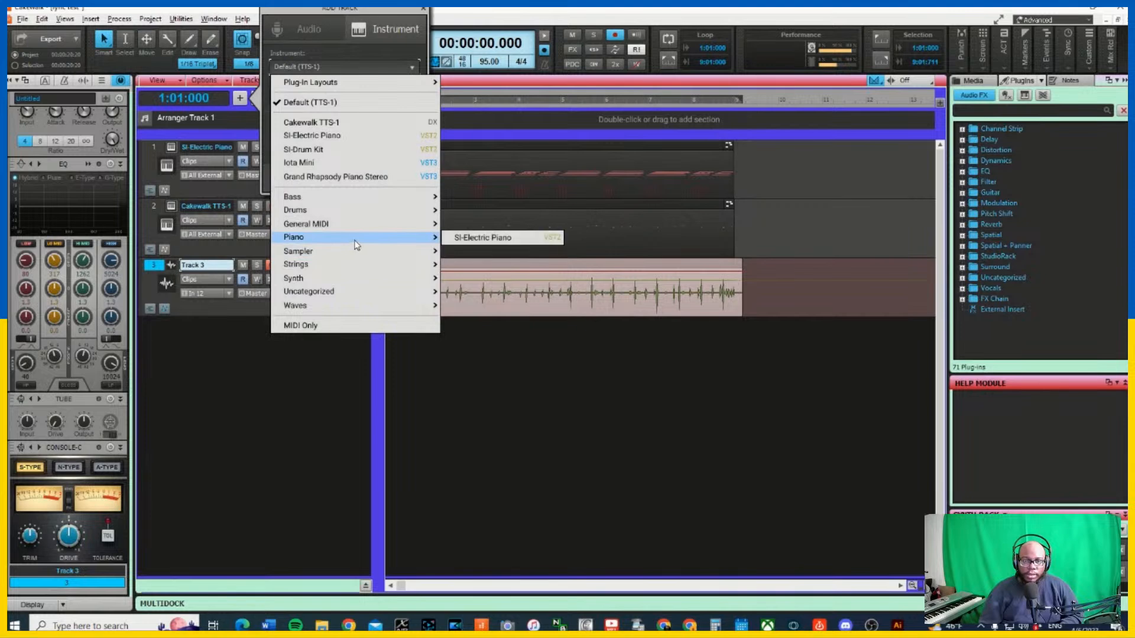
mouse_move(359, 225)
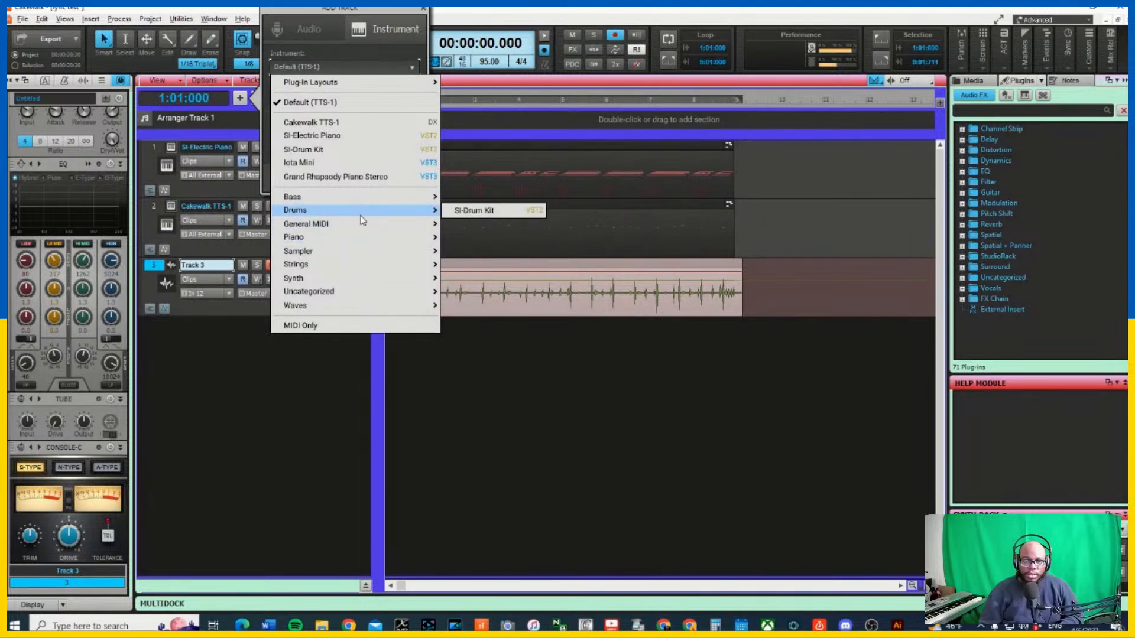
mouse_move(330, 200)
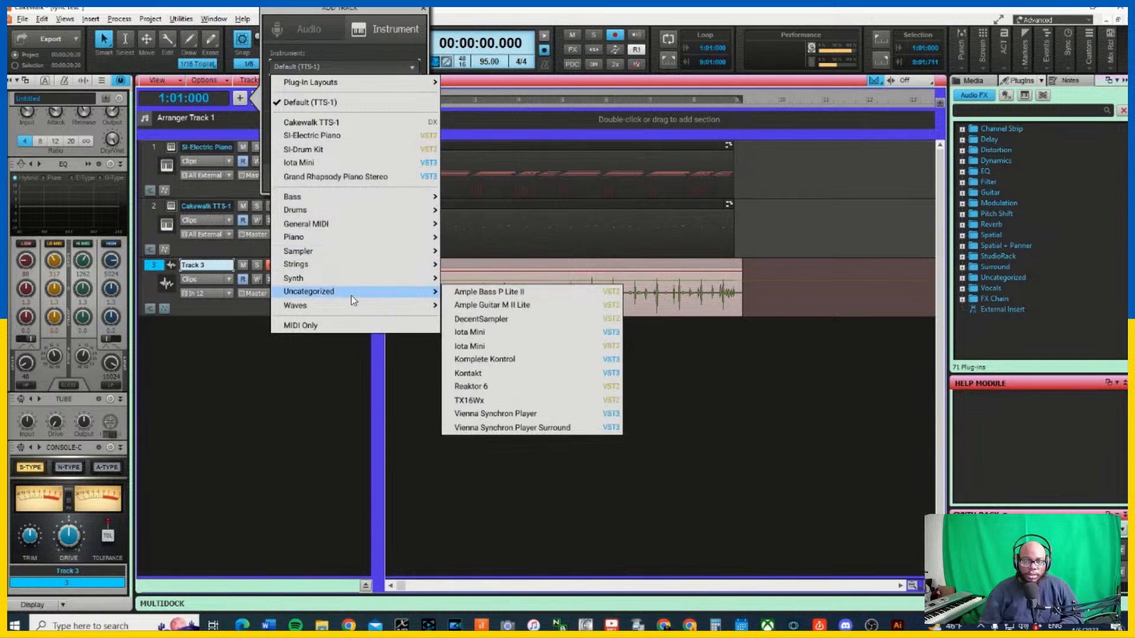
click(524, 362)
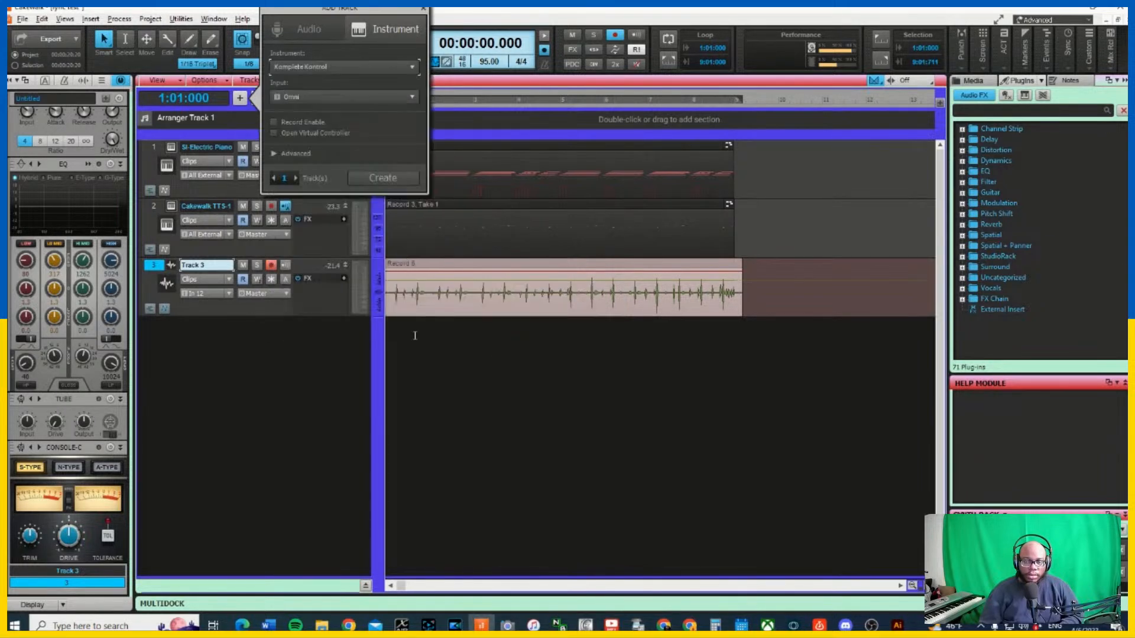
Add one Komplete Kontrol instrument track with Omni input and restore the track heights so all four tracks are shown
click(375, 180)
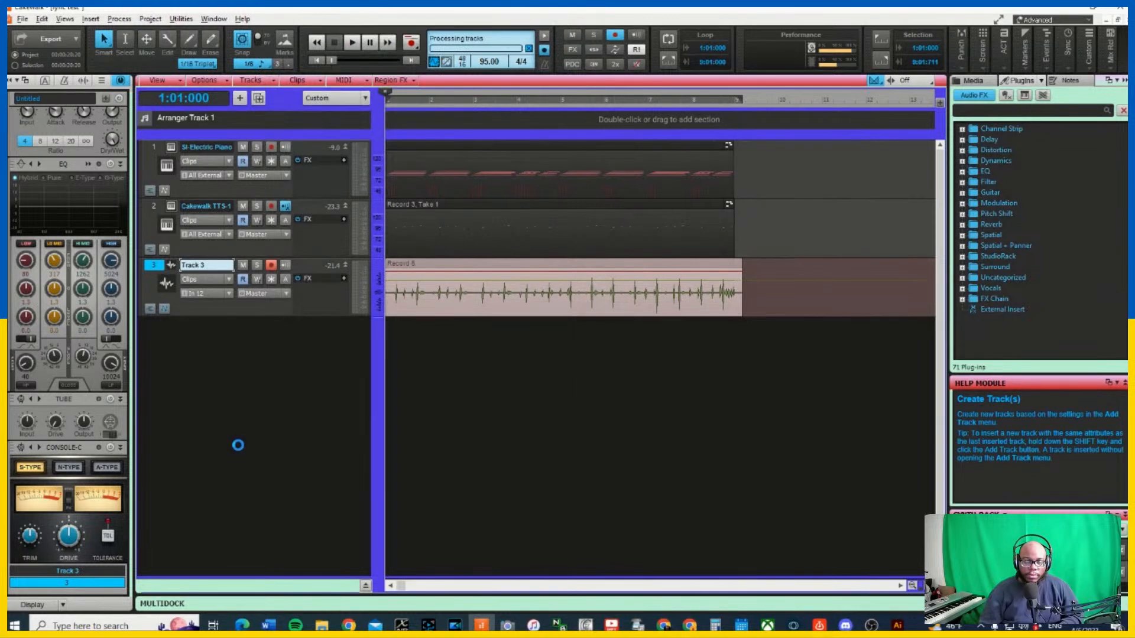
double_click(174, 330)
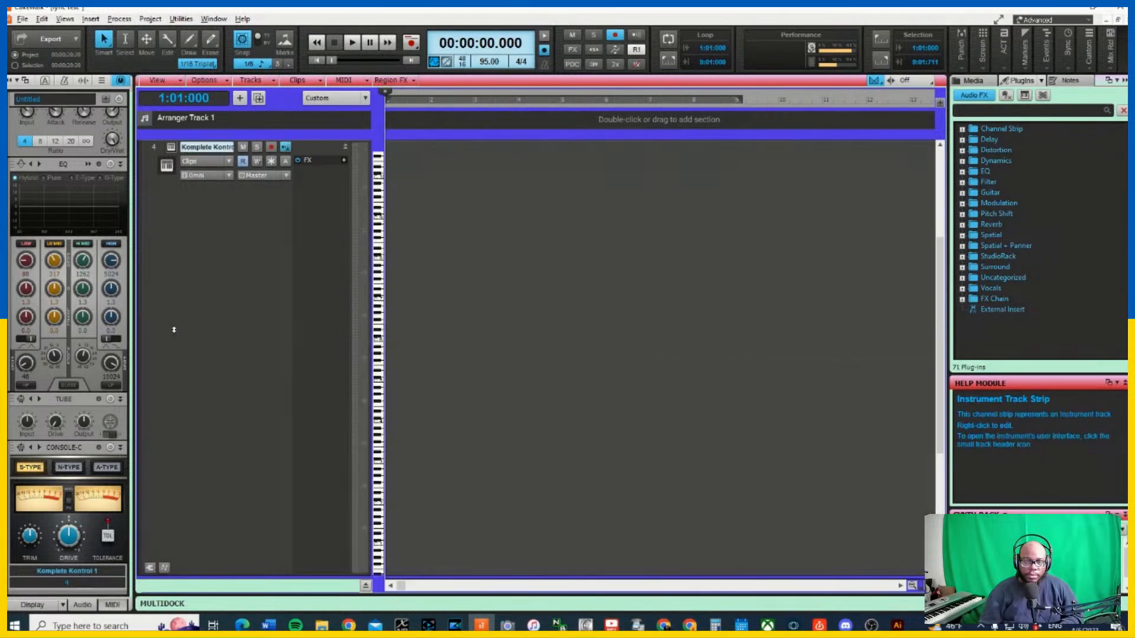
click(344, 150)
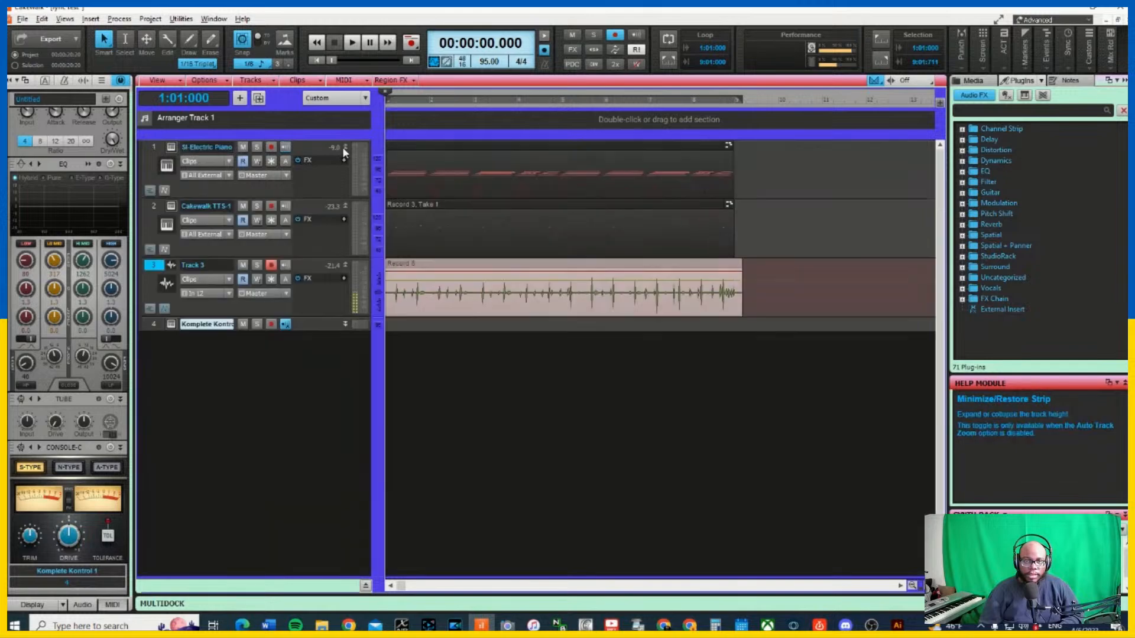
click(345, 325)
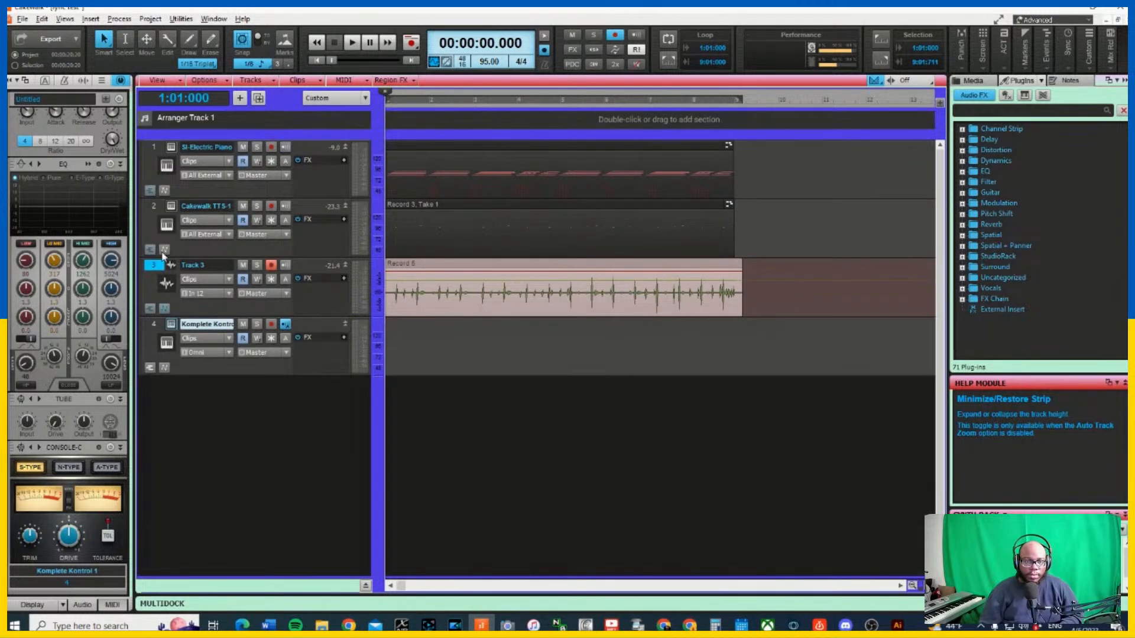
Open the Komplete Kontrol instrument of track 4 and load the Funk Kit preset from its library
click(171, 325)
key(space)
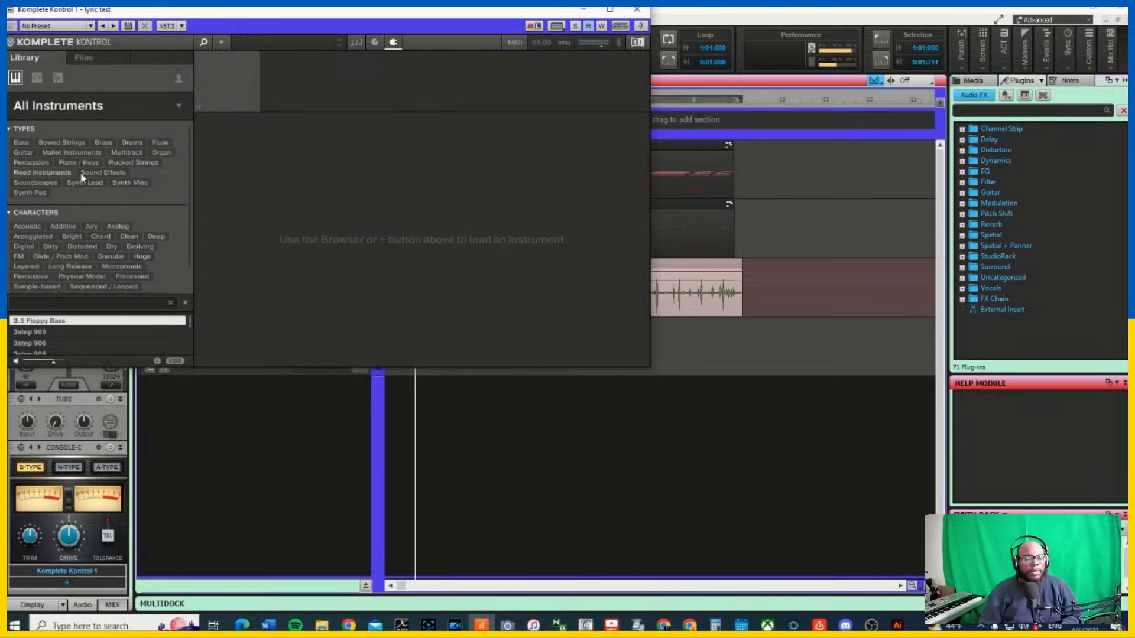
click(34, 165)
click(35, 227)
click(35, 227)
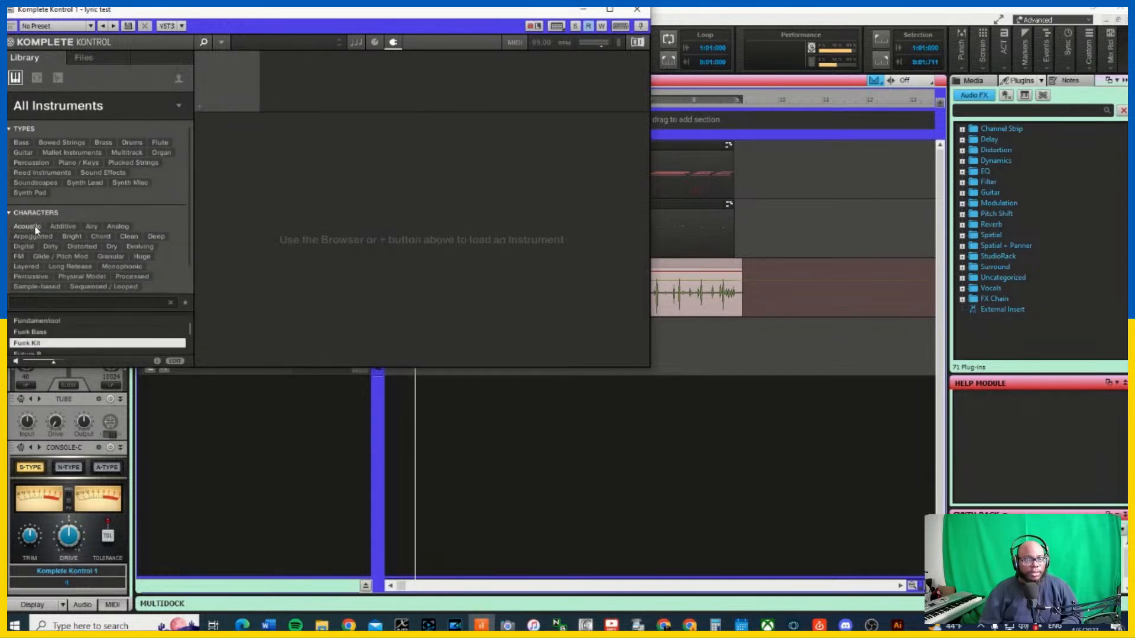
click(40, 331)
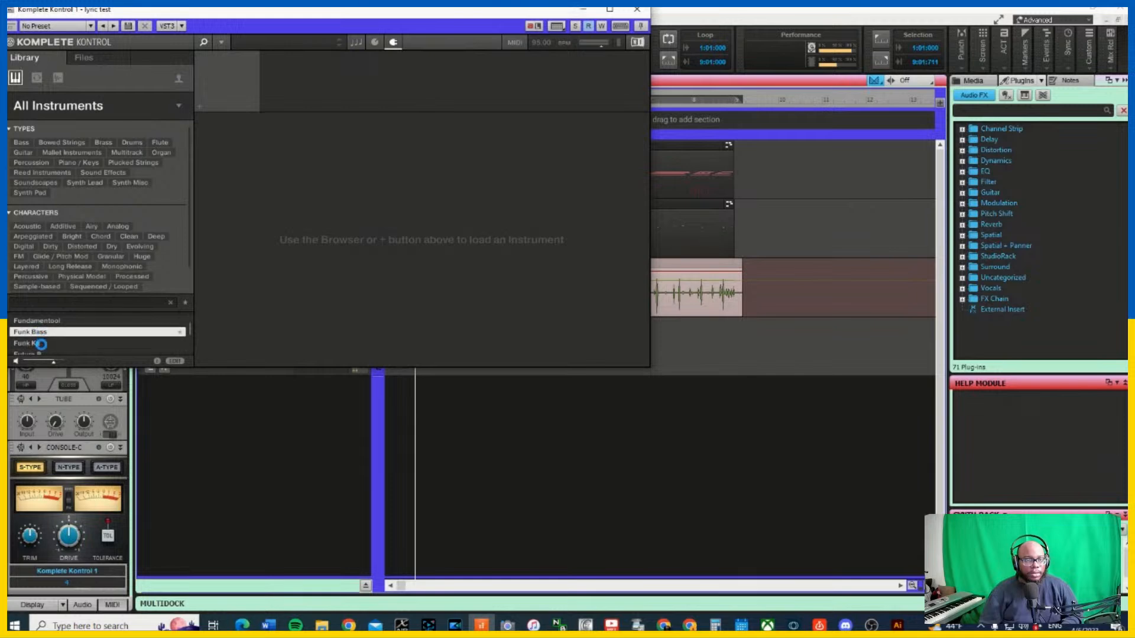
click(27, 346)
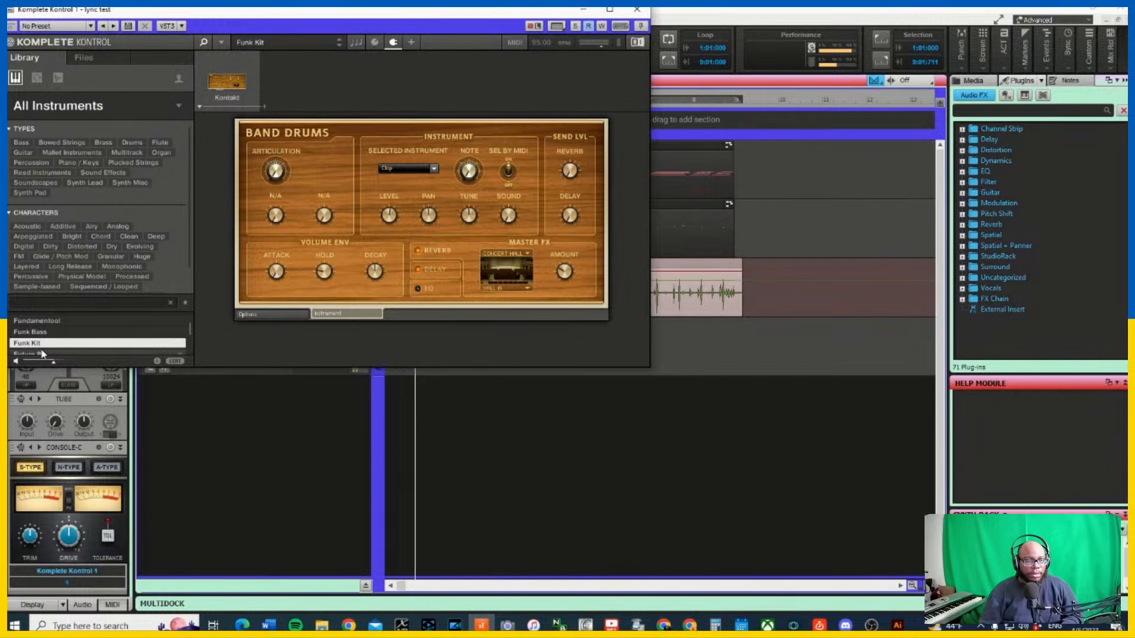
scroll(41, 340, down, 1)
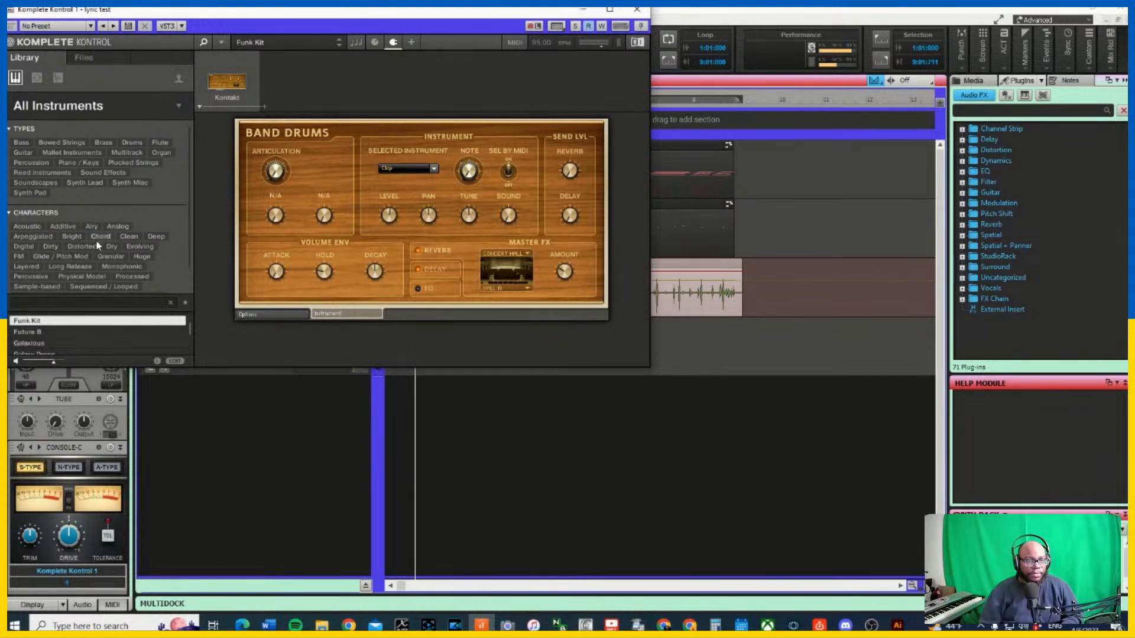
Filter the instrument library to Percussion and Sample-based, and load the Kroboto - Boba - Kidi preset
click(32, 164)
click(31, 164)
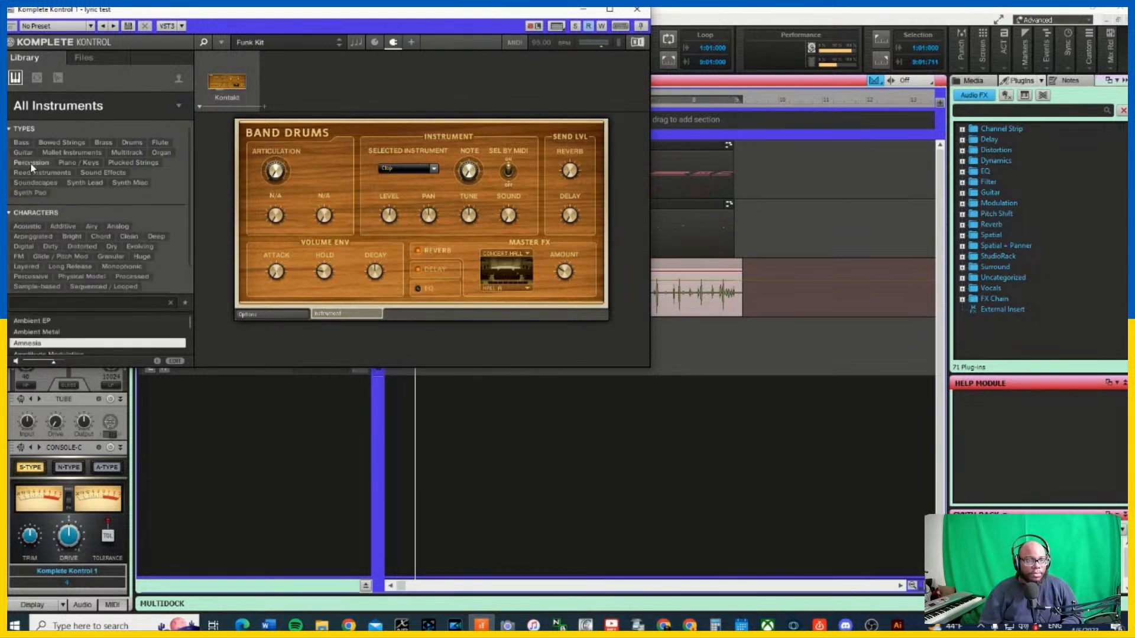
click(31, 163)
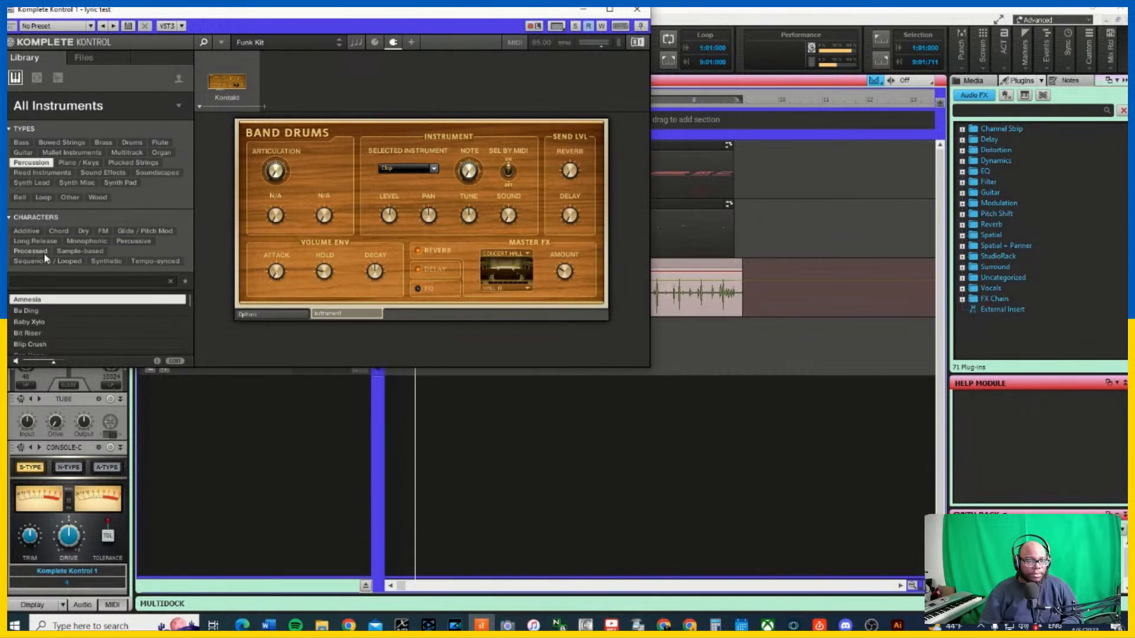
click(81, 254)
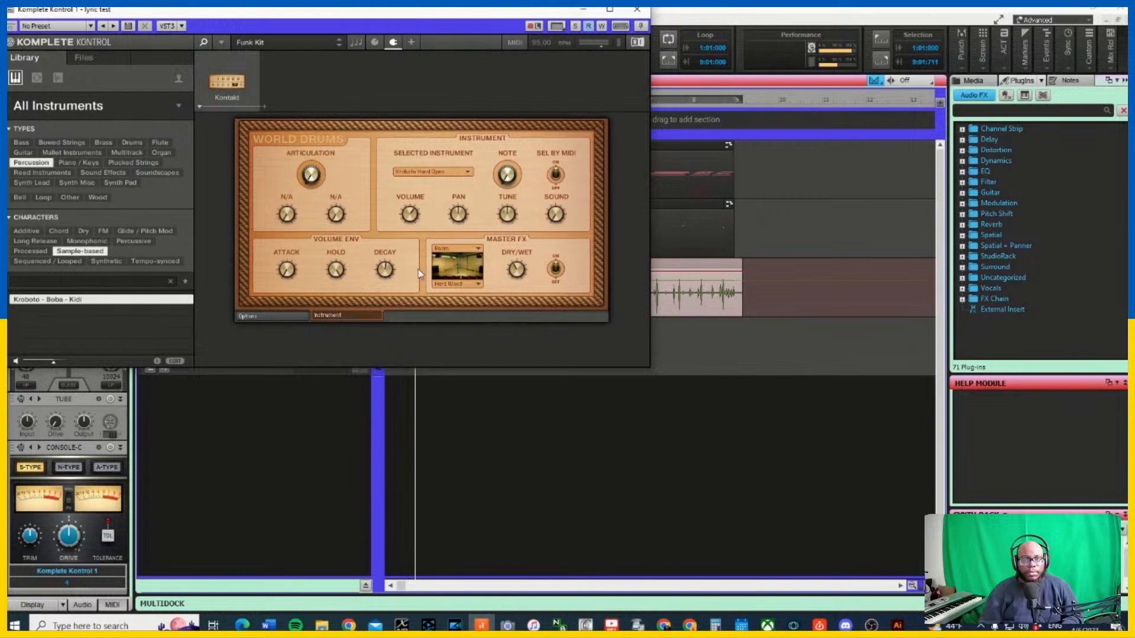
Open the Virtual Controller and arrange it beside the Komplete Kontrol window so both can be used
drag(360, 13, 412, 126)
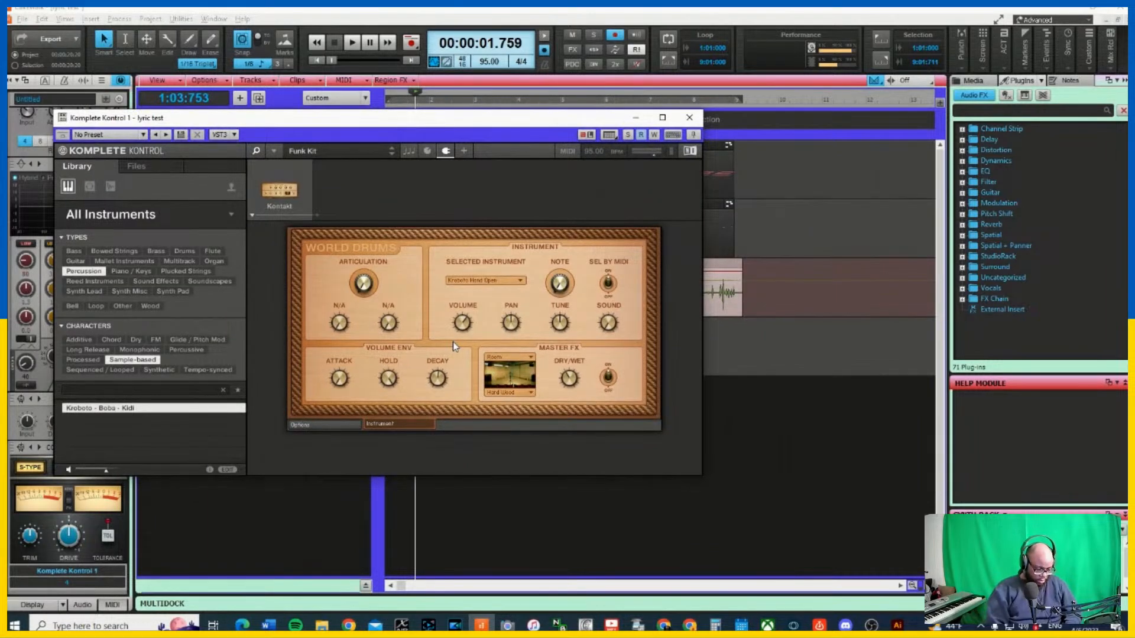
key(alt+0)
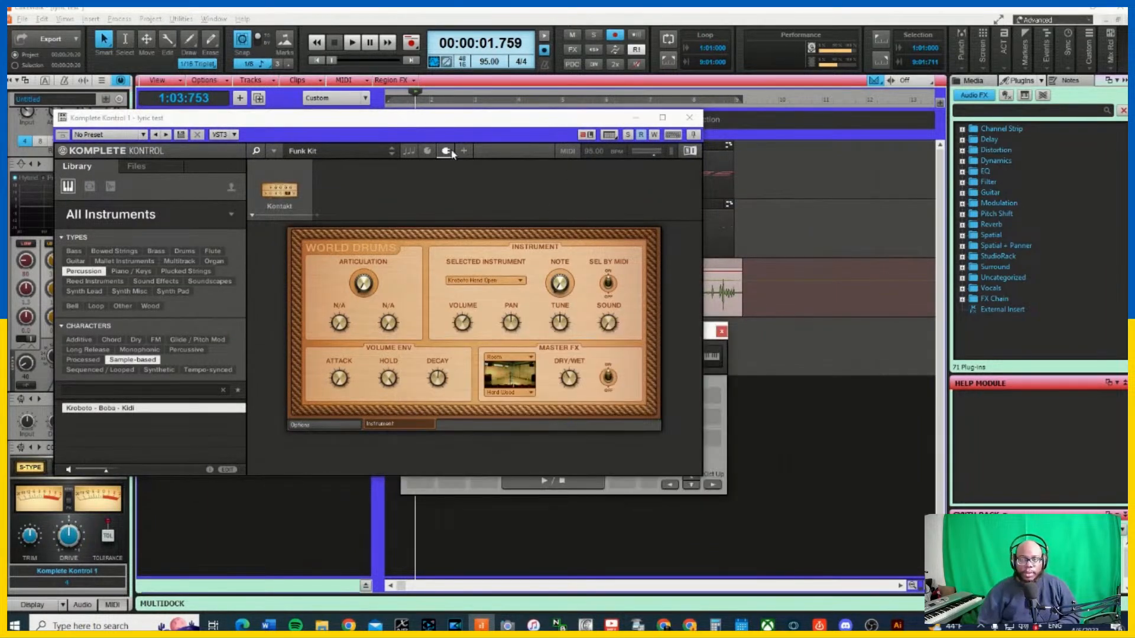
drag(448, 122, 382, 91)
drag(673, 332, 863, 262)
Audition the World Drums sounds with the virtual keyboard and raise its note velocity to 127
key(f)
key(g)
key(h)
key(g)
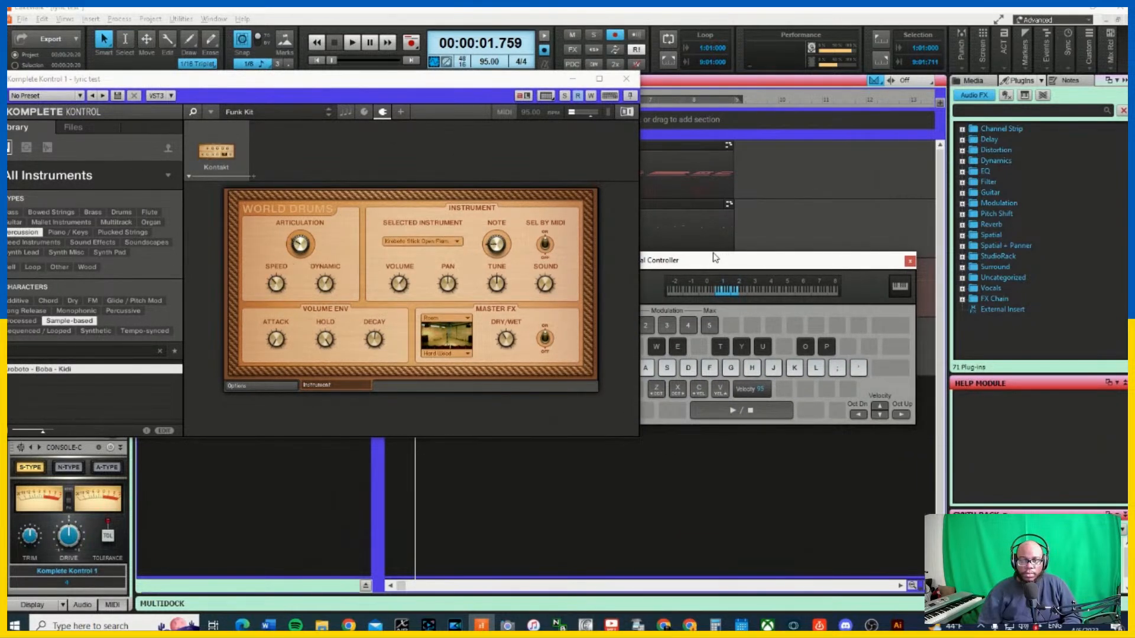
key(j)
key(k)
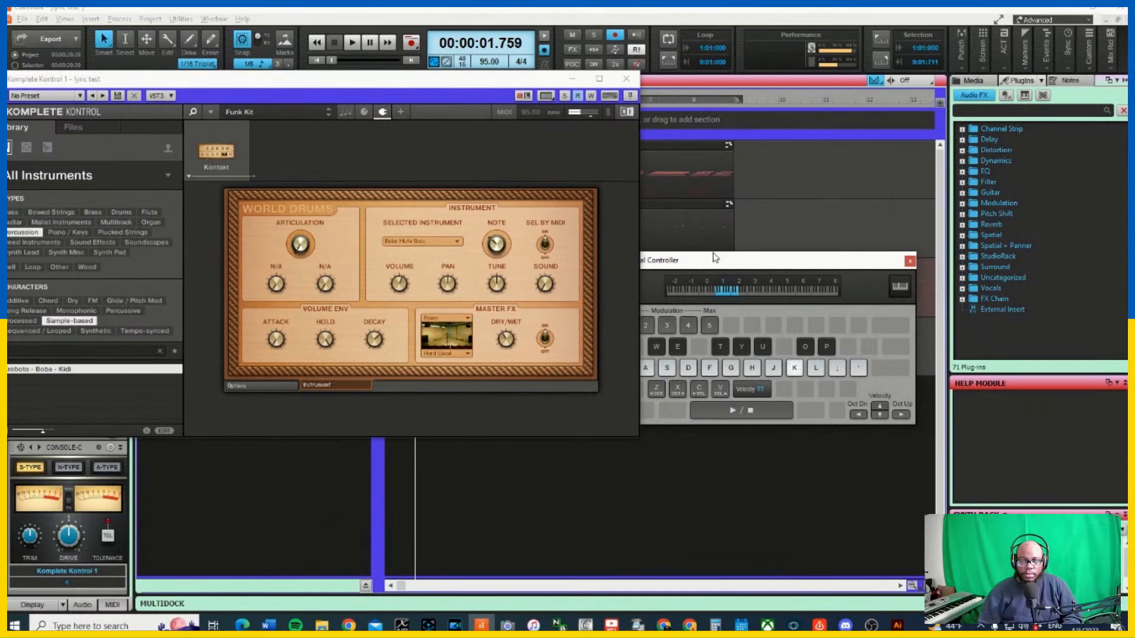
key(k)
key(j)
key(k)
key(j)
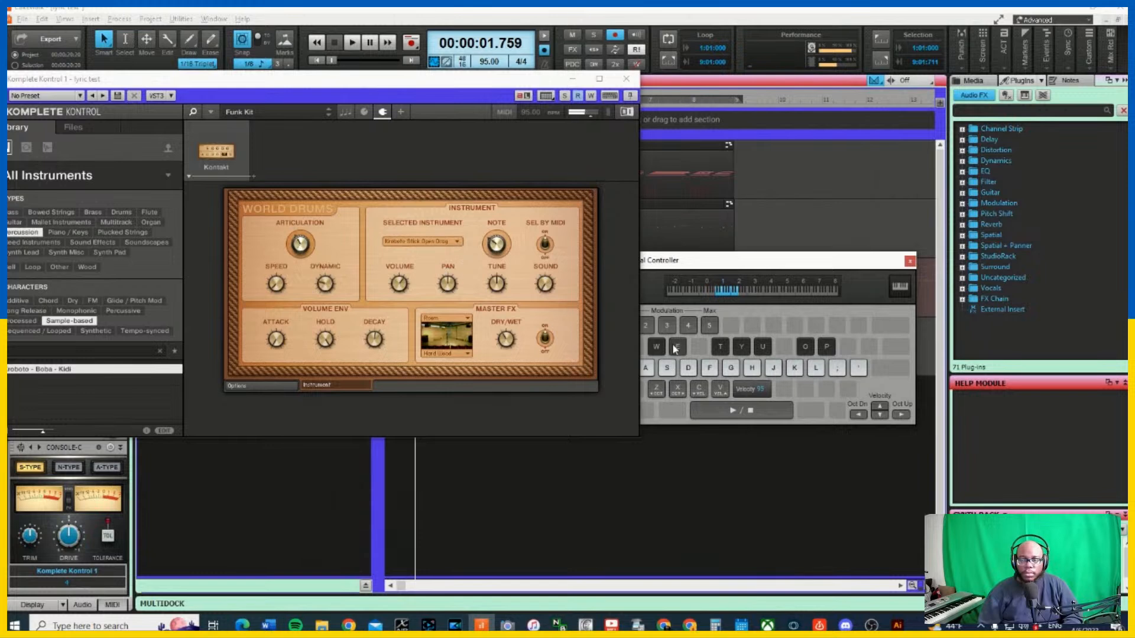
click(723, 396)
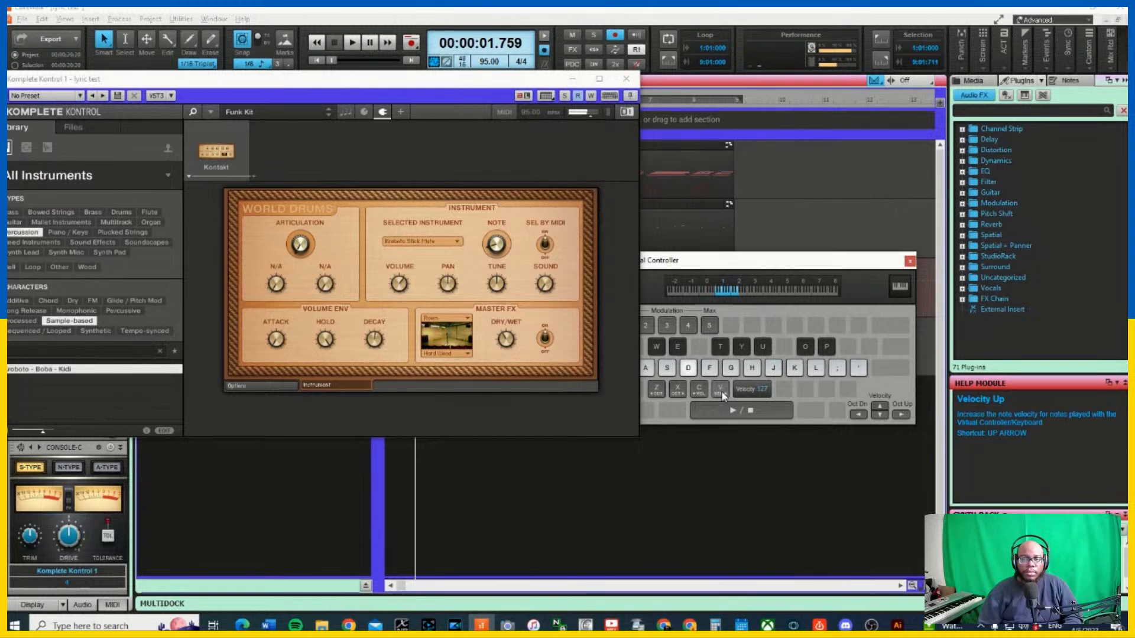
key(d)
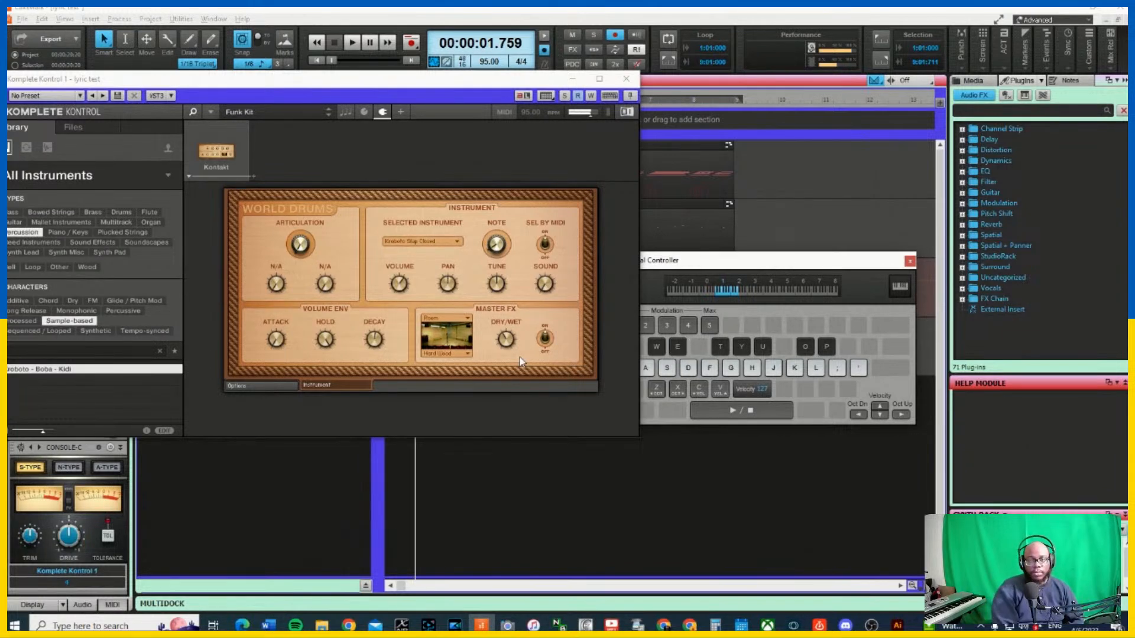
Try to record drum notes from the virtual keyboard over the running project
key(space)
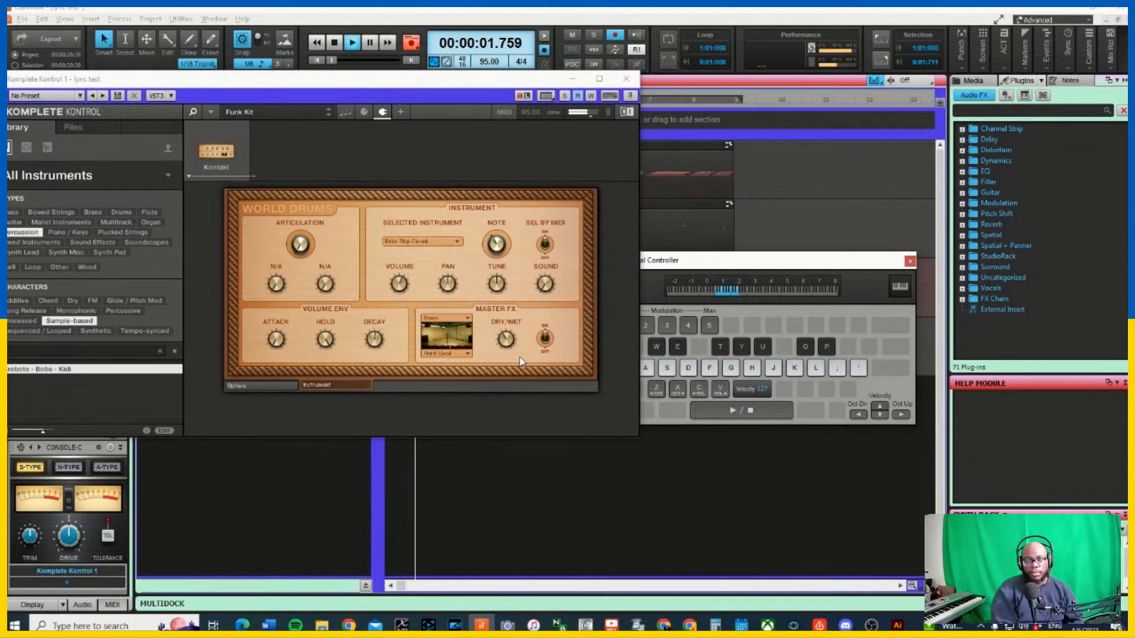
key(s)
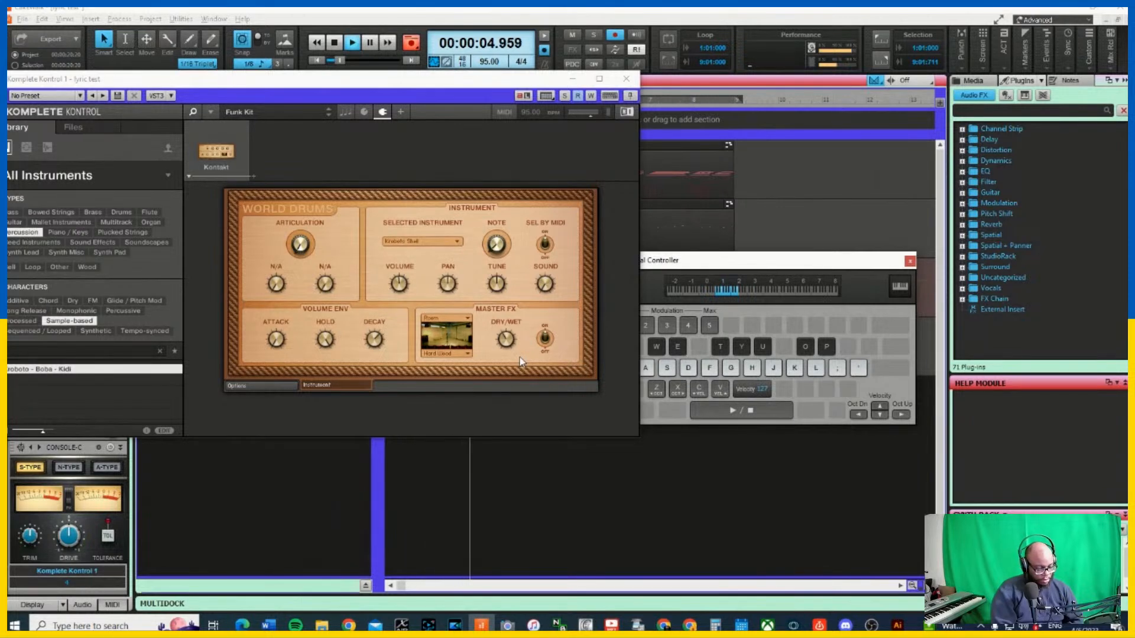
key(space)
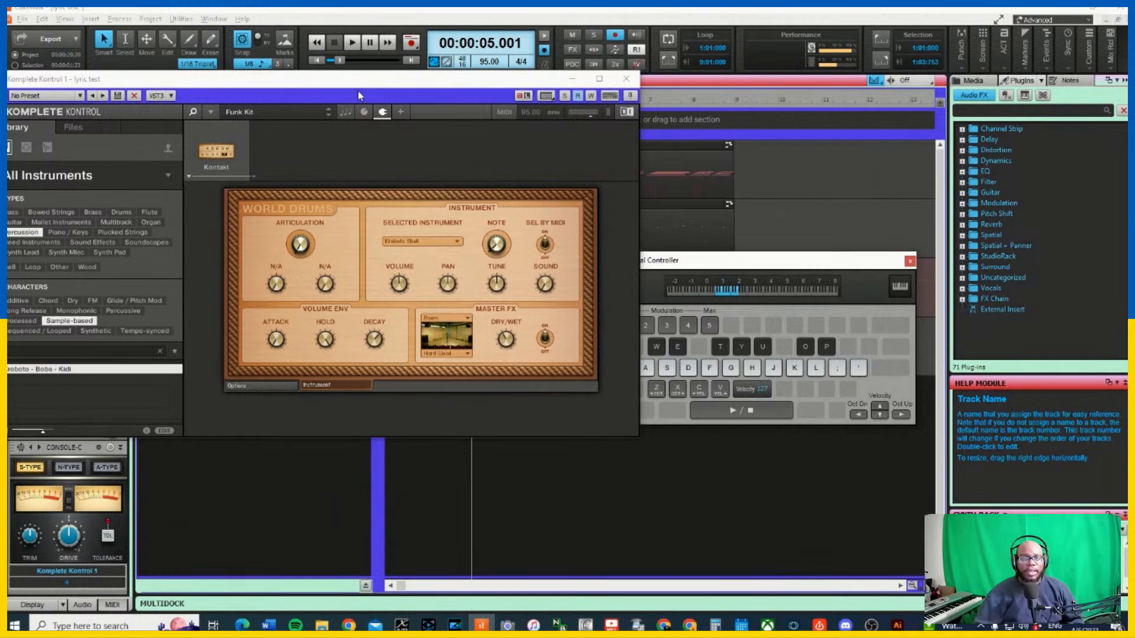
Minimise the Komplete Kontrol window and return the playhead to the project start
drag(395, 85, 406, 136)
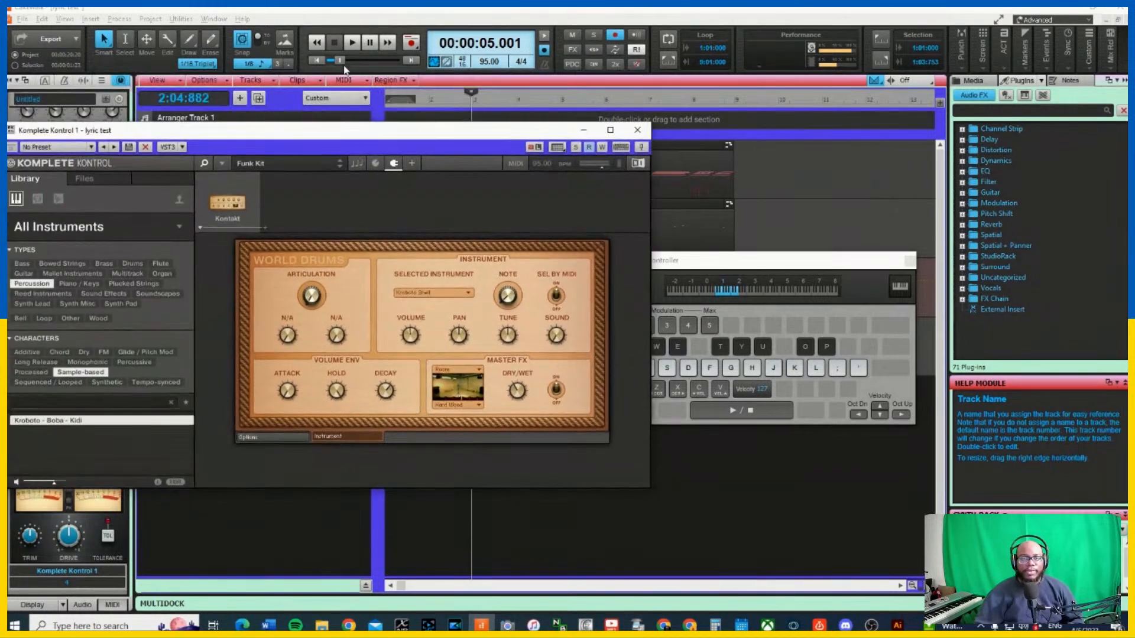
click(583, 130)
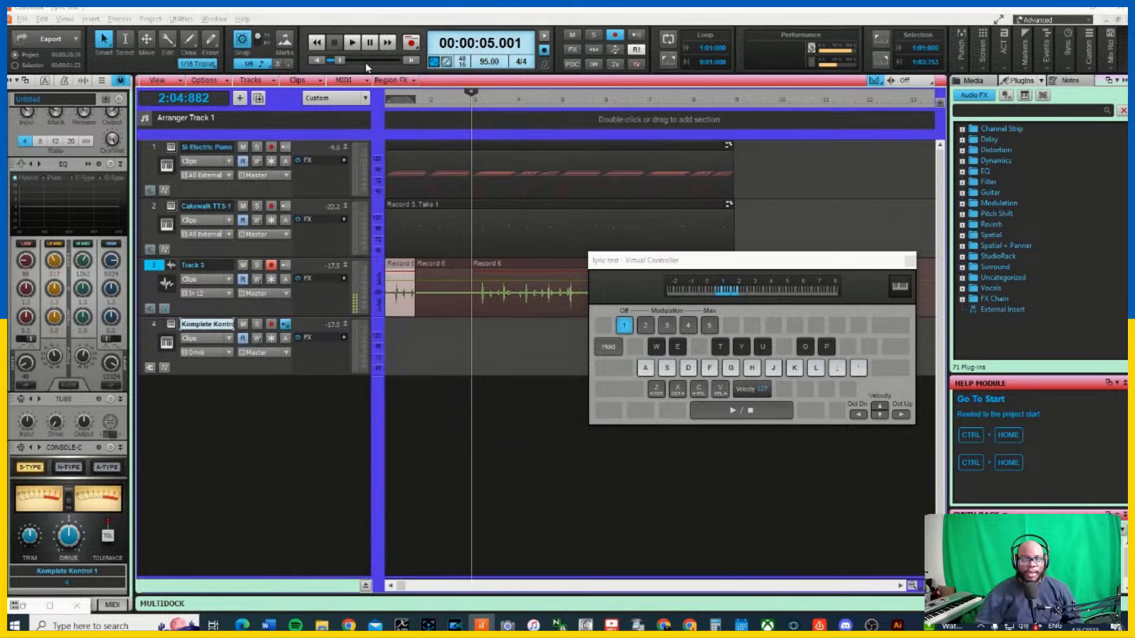
click(319, 62)
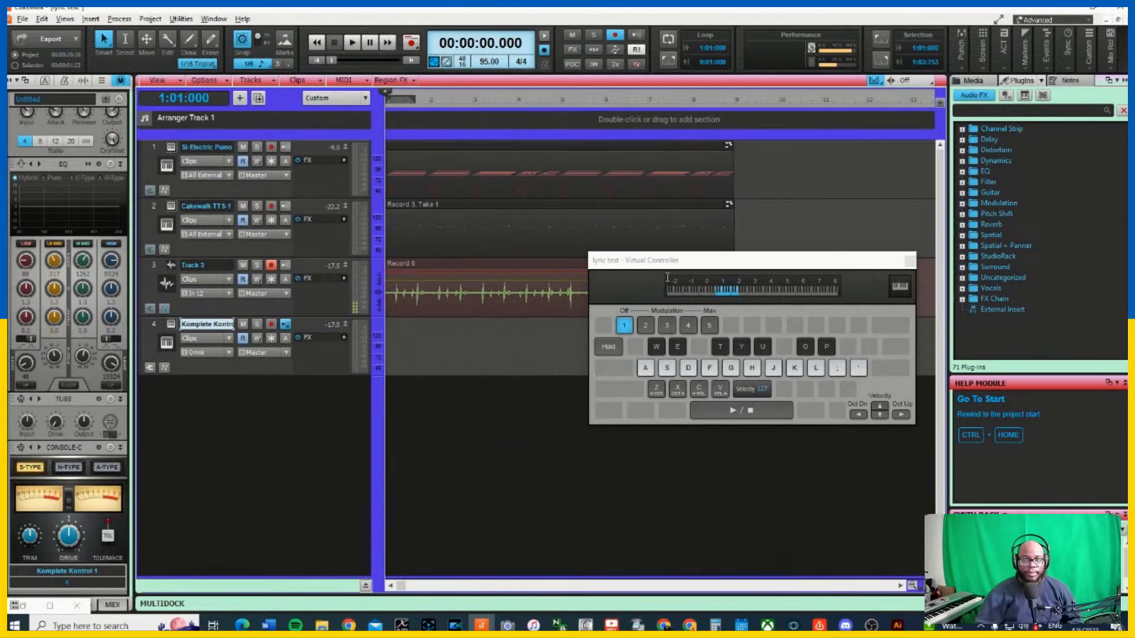
Disarm Track 3 and arm the Komplete Kontrol track for recording
click(272, 265)
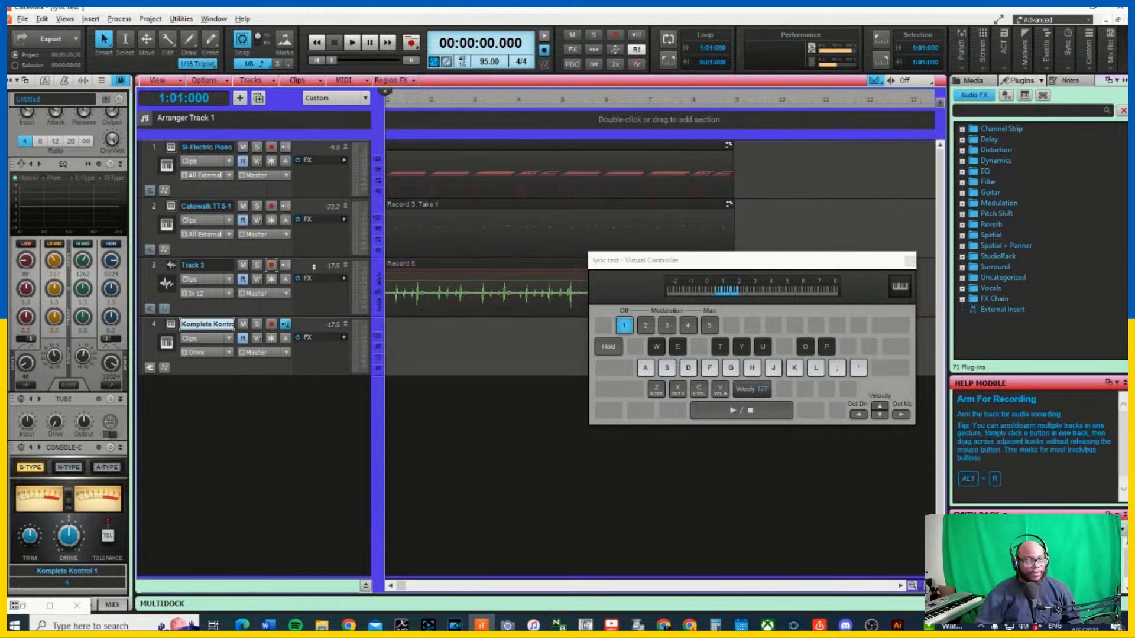
click(271, 326)
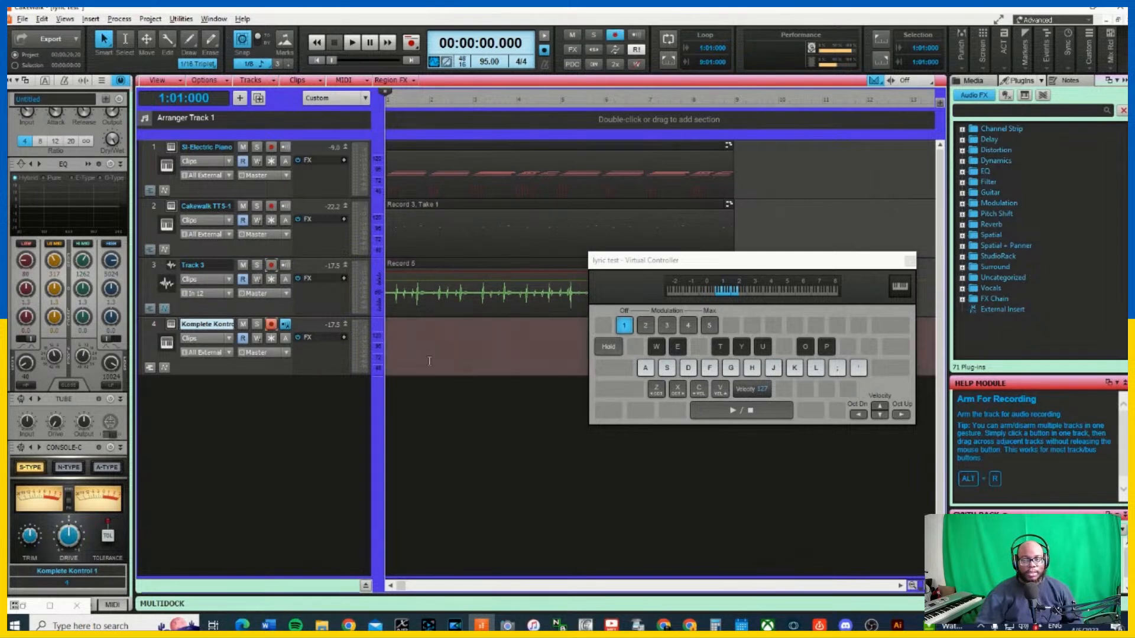
Try out drum sounds on the Komplete Kontrol track with the virtual keyboard, shifting it up one octave
click(703, 369)
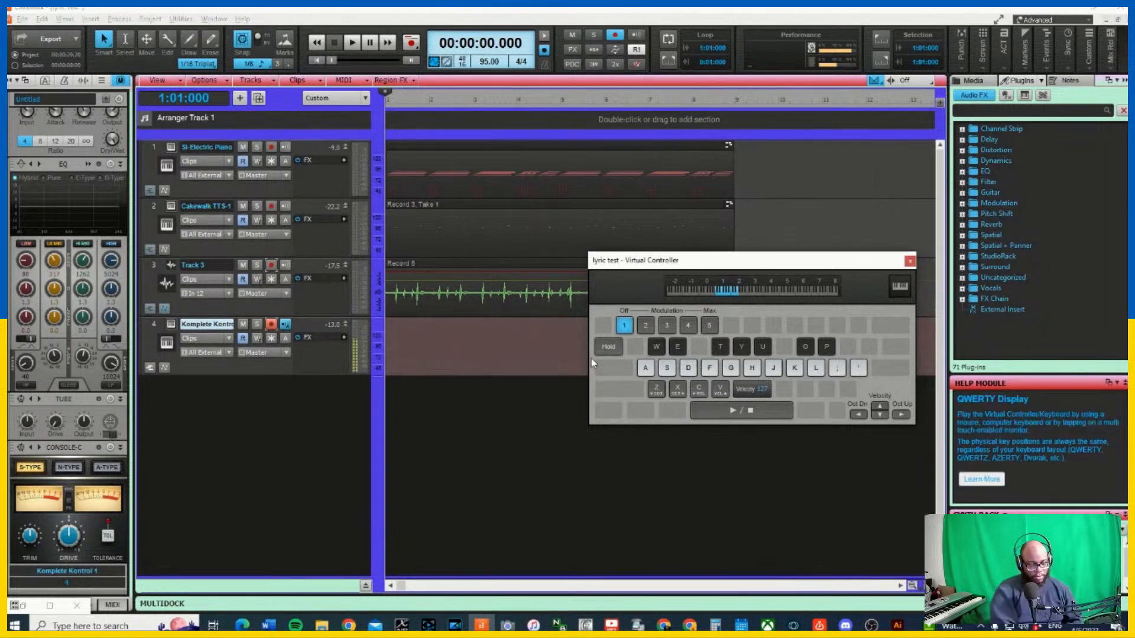
key(j)
key(k)
key(j)
key(j)
key(x)
key(j)
key(f)
key(f)
key(j)
key(d)
key(s)
key(d)
key(a)
key(d)
key(d)
key(a)
key(l)
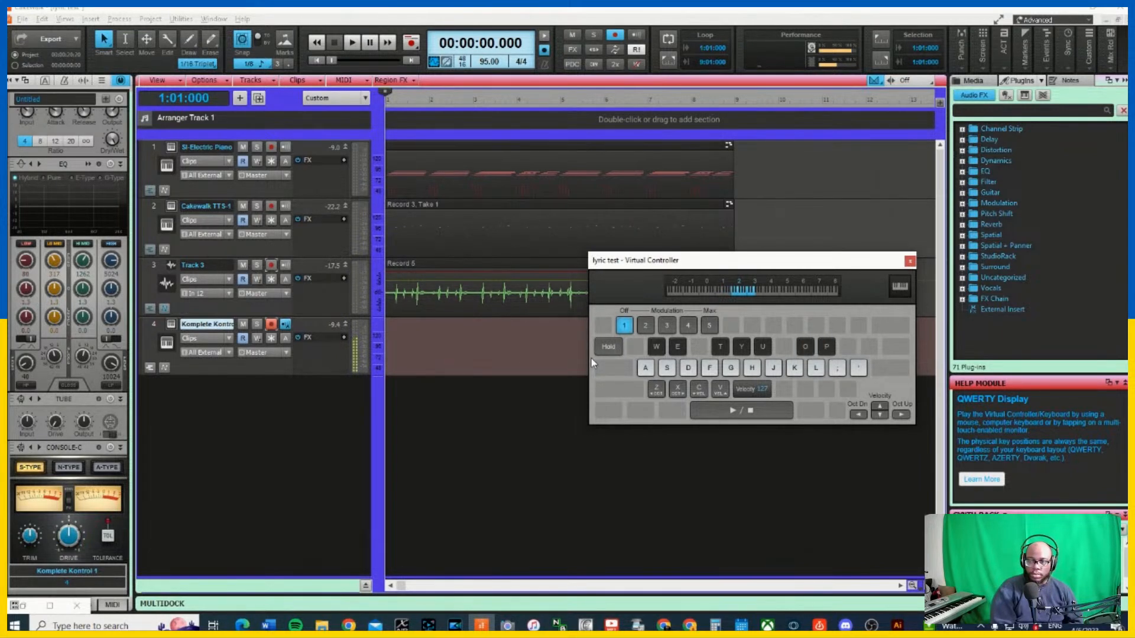
key(f)
key(d)
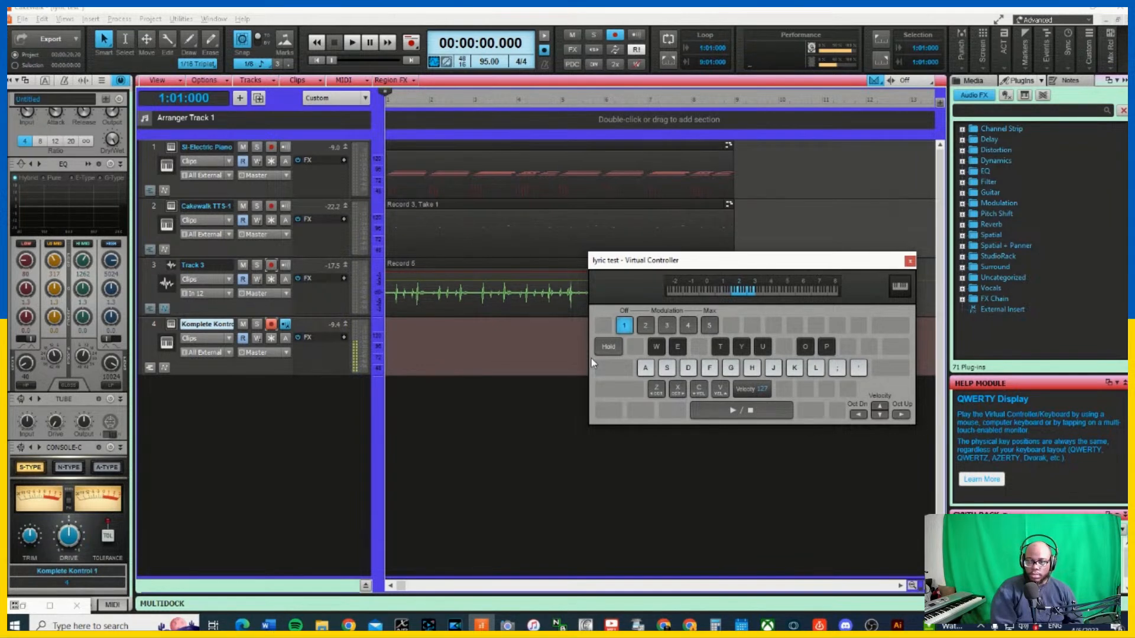
Rehearse a drum part on the virtual keyboard during playback from the project start, shift up another octave, and stop playback
key(space)
key(j)
key(j)
key(j)
key(j)
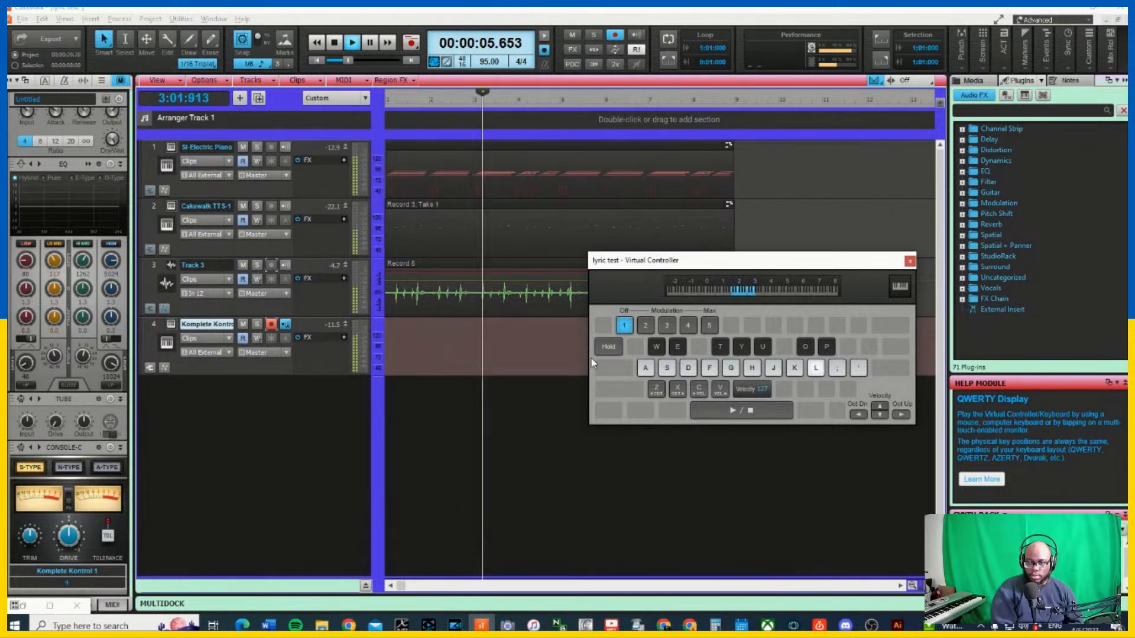
key(d)
key(d)
key(d)
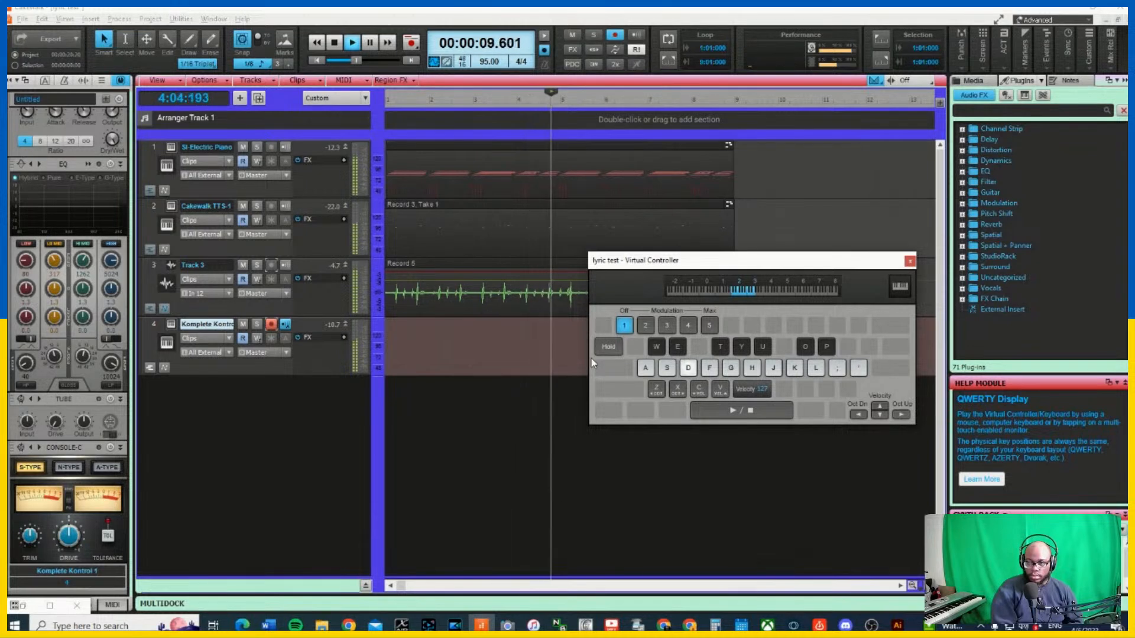
key(d)
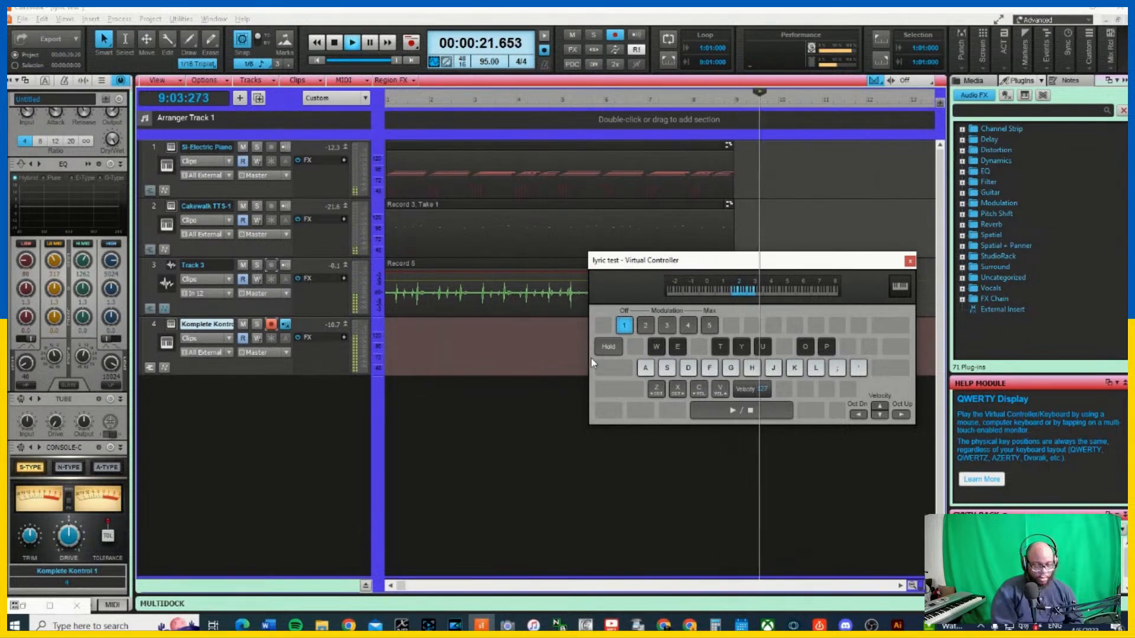
key(x)
key(j)
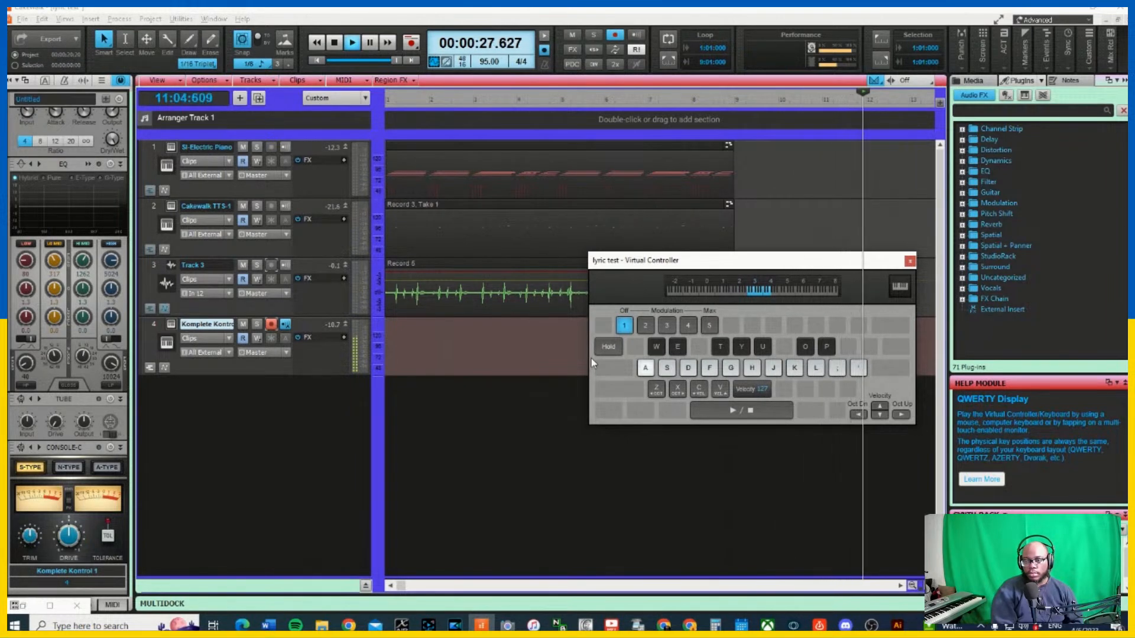
key(space)
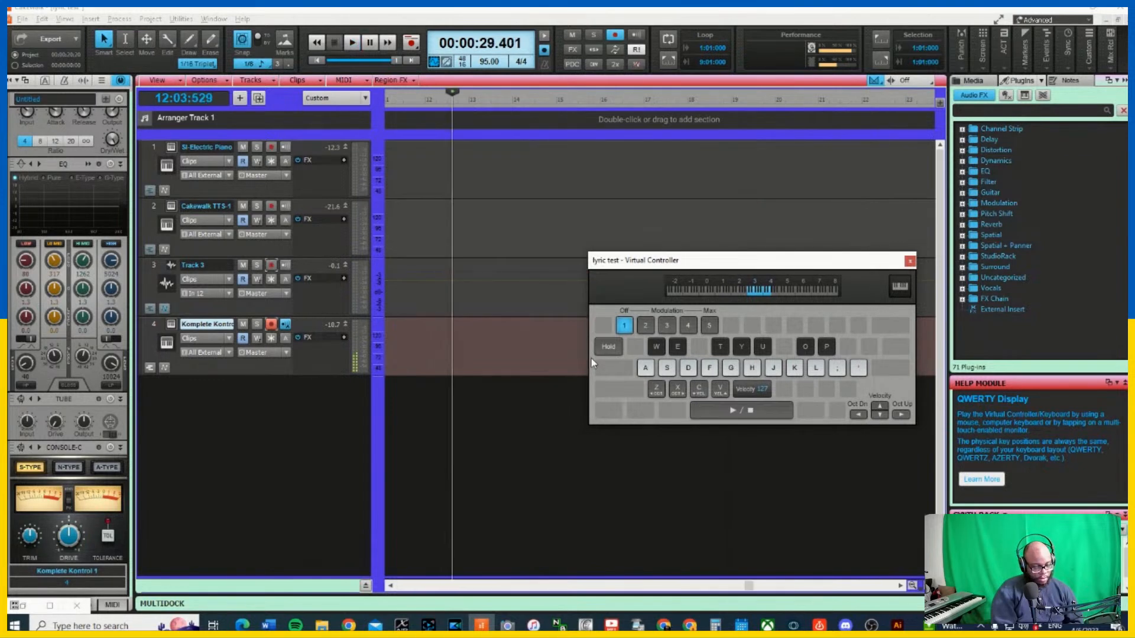
Set the virtual keyboard's modulation to 2 and rehearse the drum part during playback from the project start
key(2)
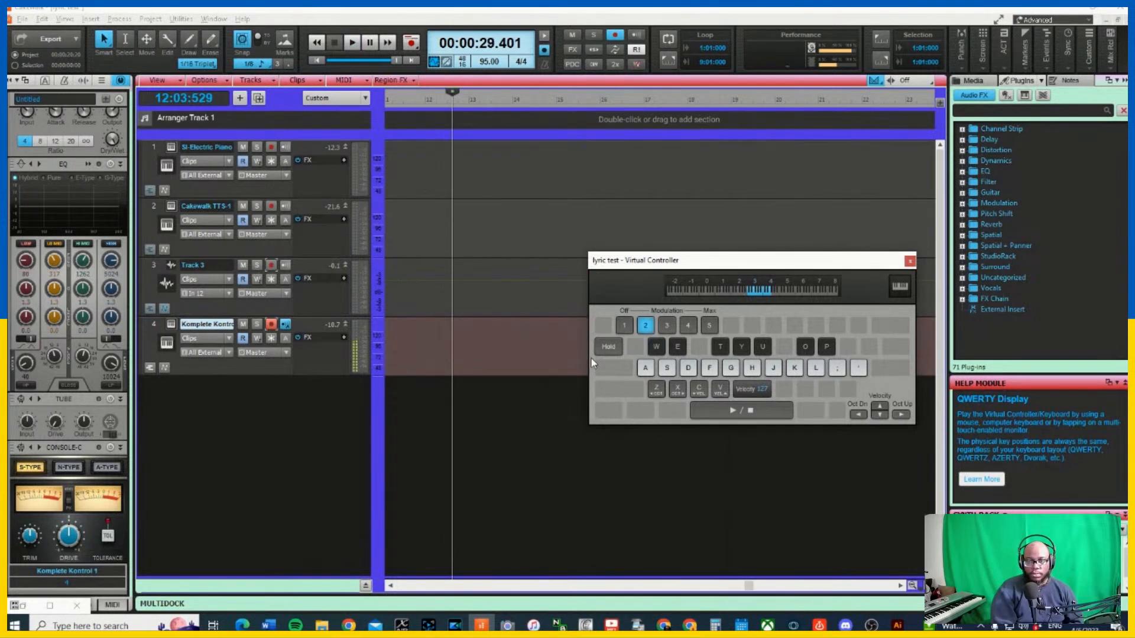
key(space)
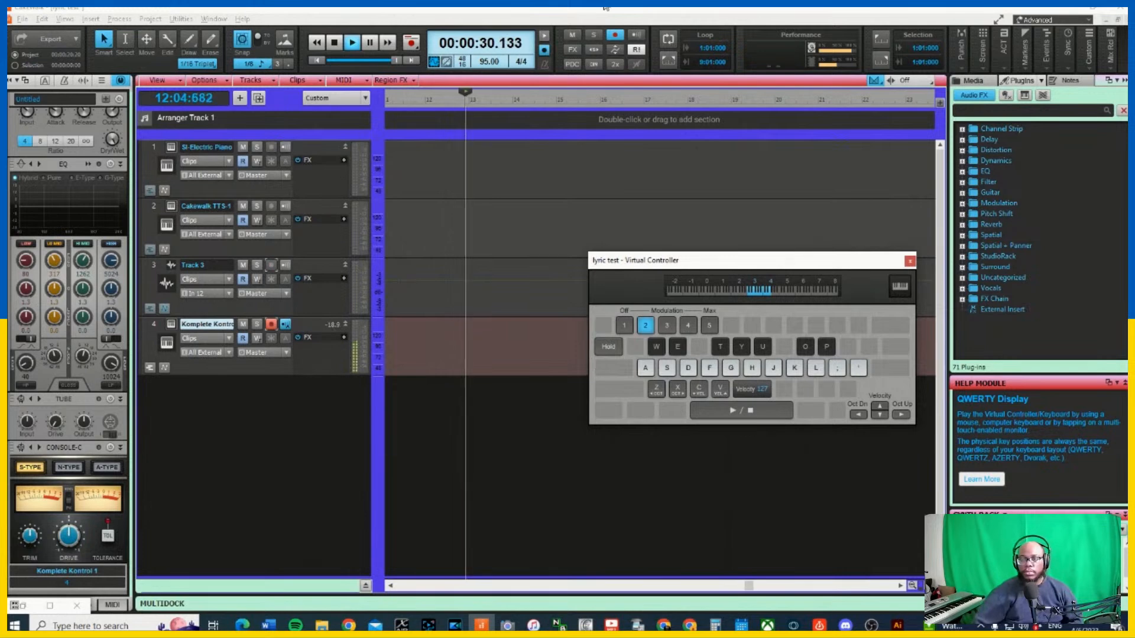
click(317, 60)
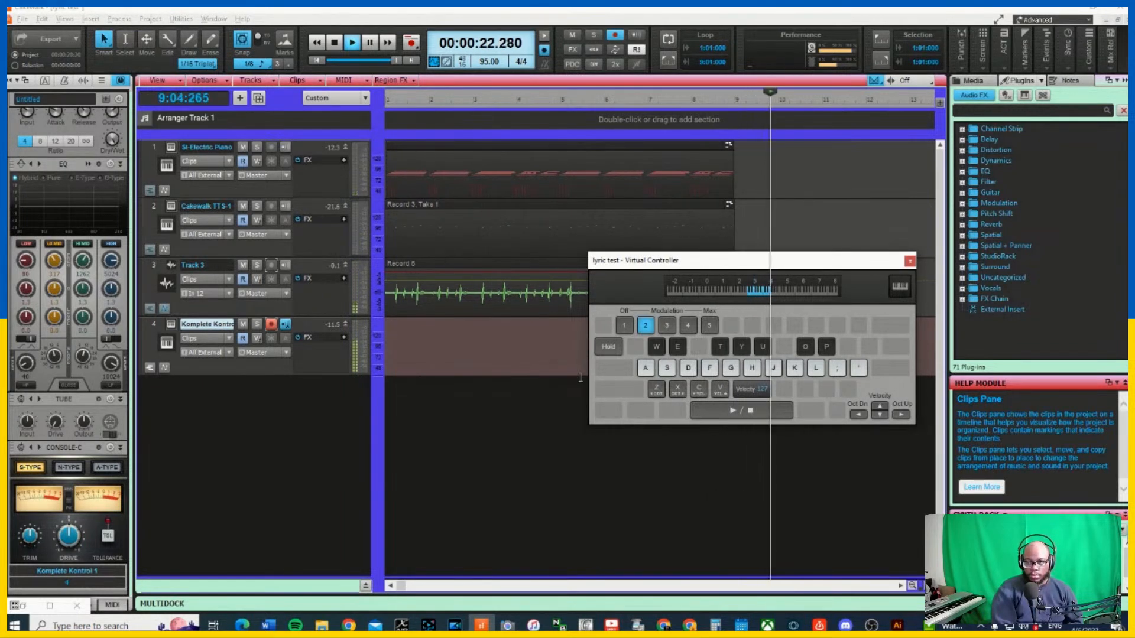
key(j)
key(f)
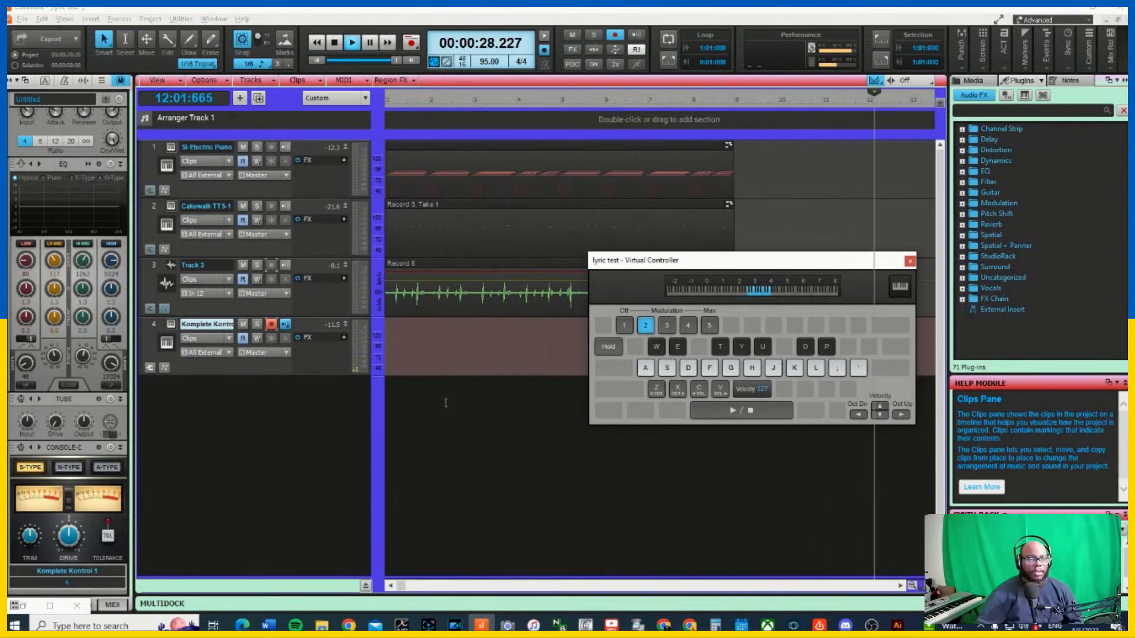
Return the playhead to the project start and stop playback
click(314, 61)
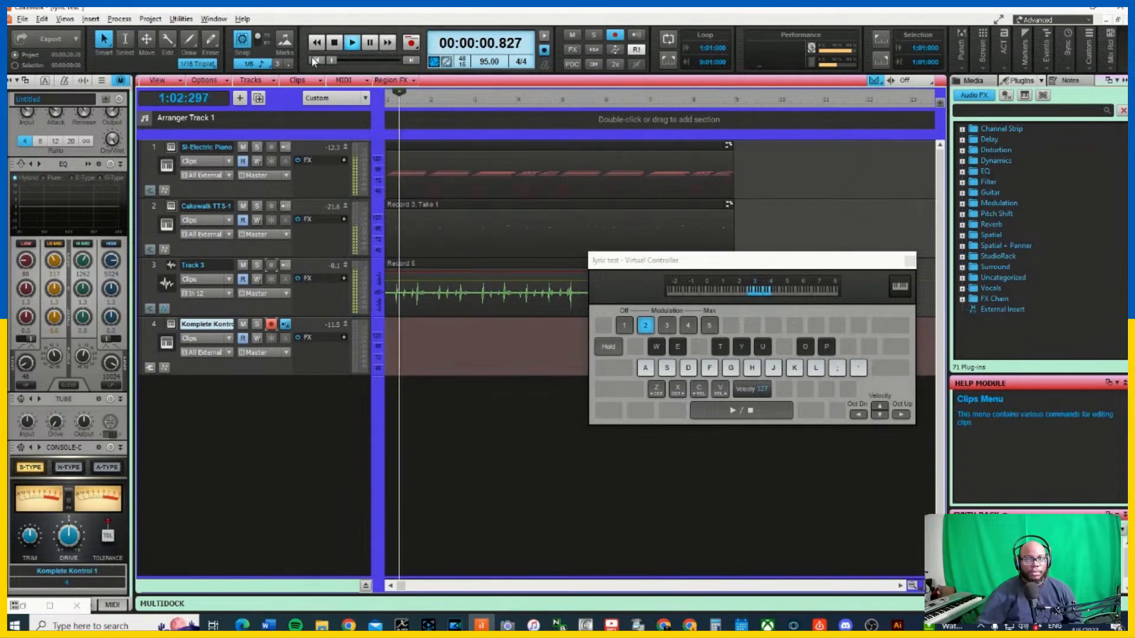
click(314, 61)
click(334, 42)
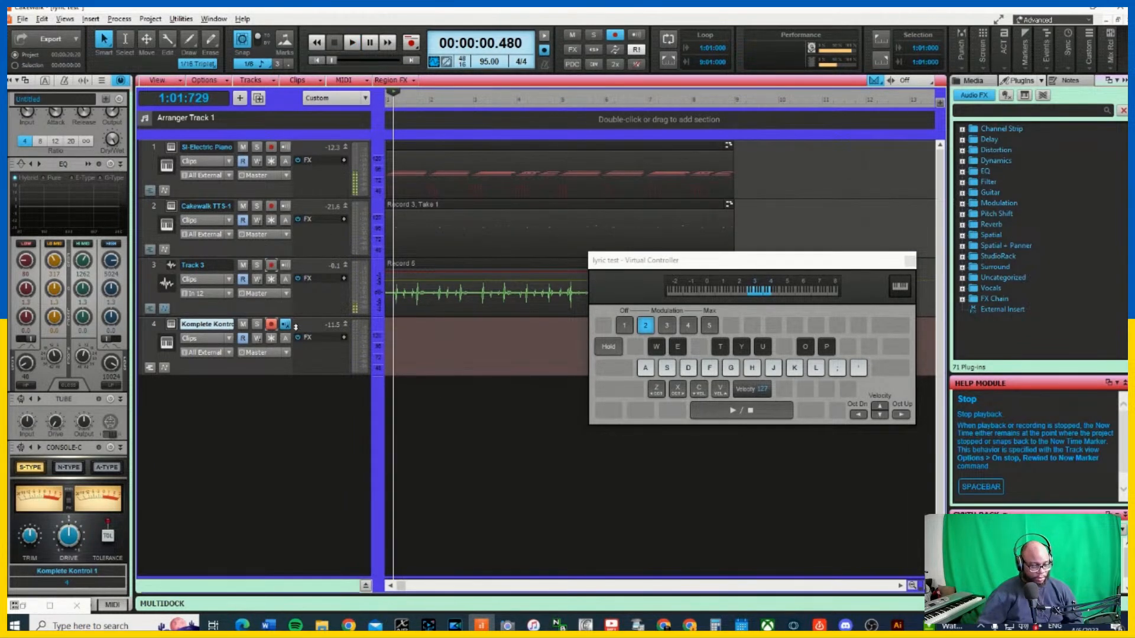
key(r)
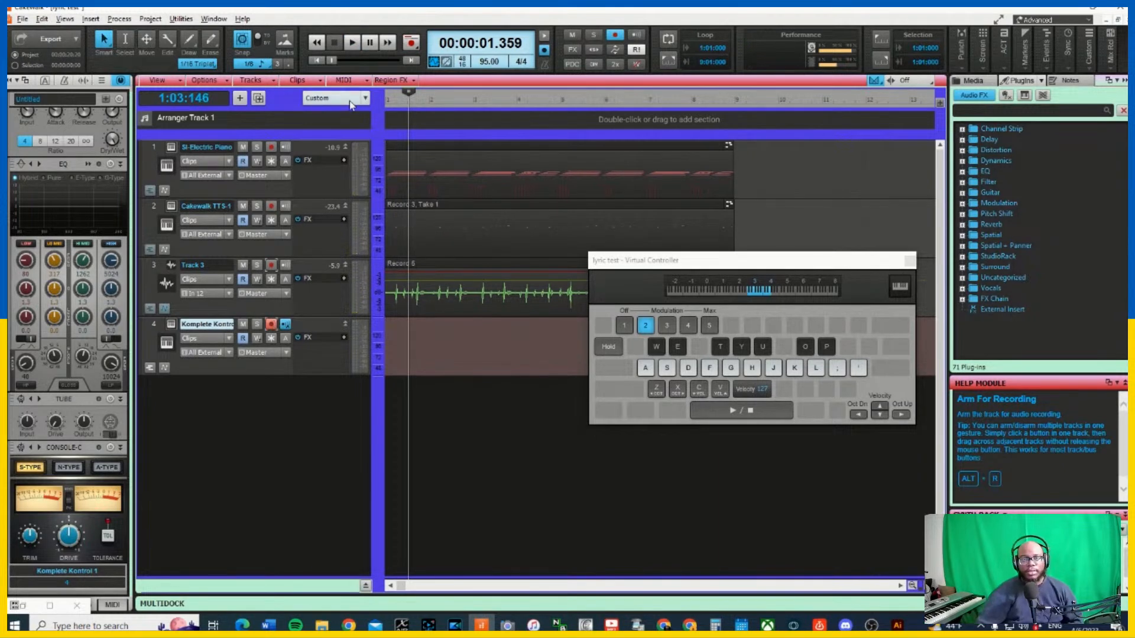
Record the drum part from the project start on the Komplete Kontrol track with the virtual keyboard, stopping just after bar 9
click(329, 62)
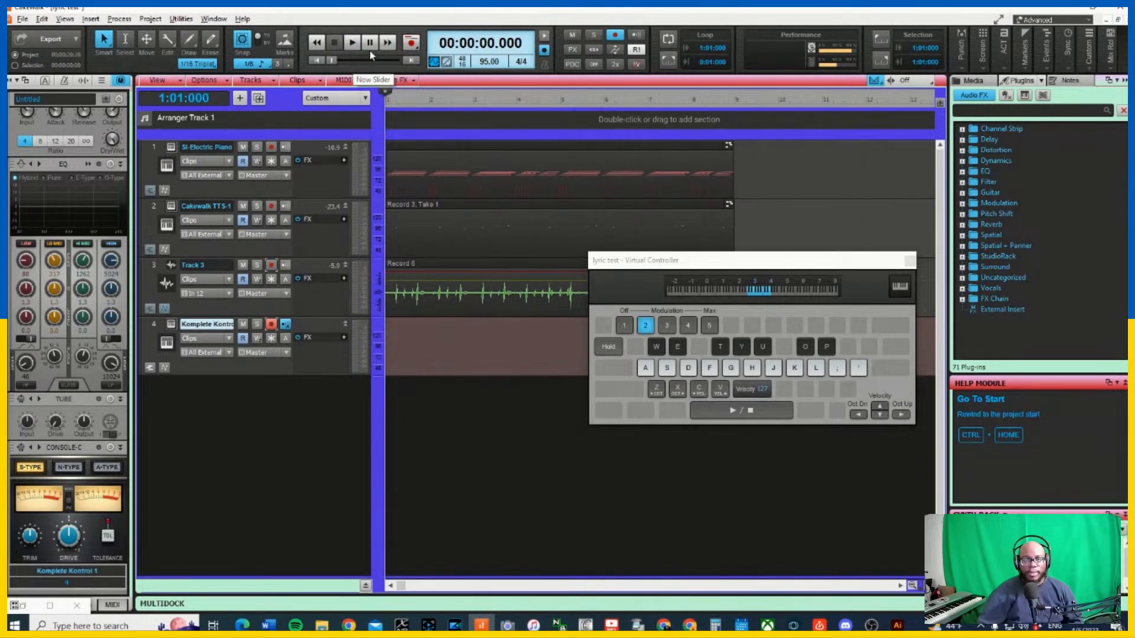
click(410, 45)
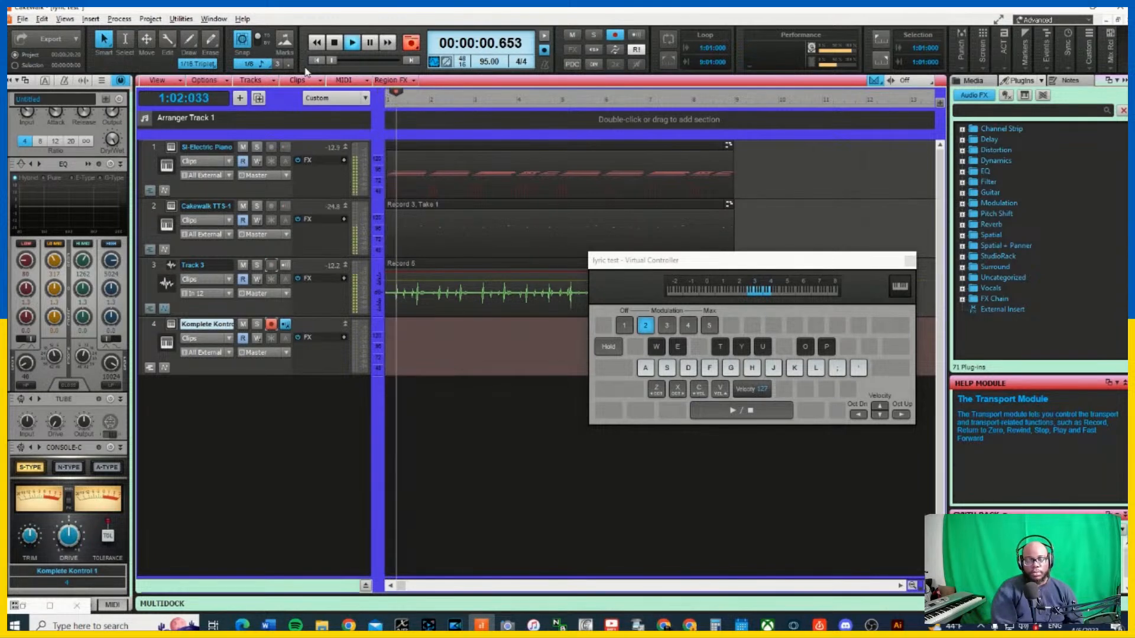
key(j)
key(f)
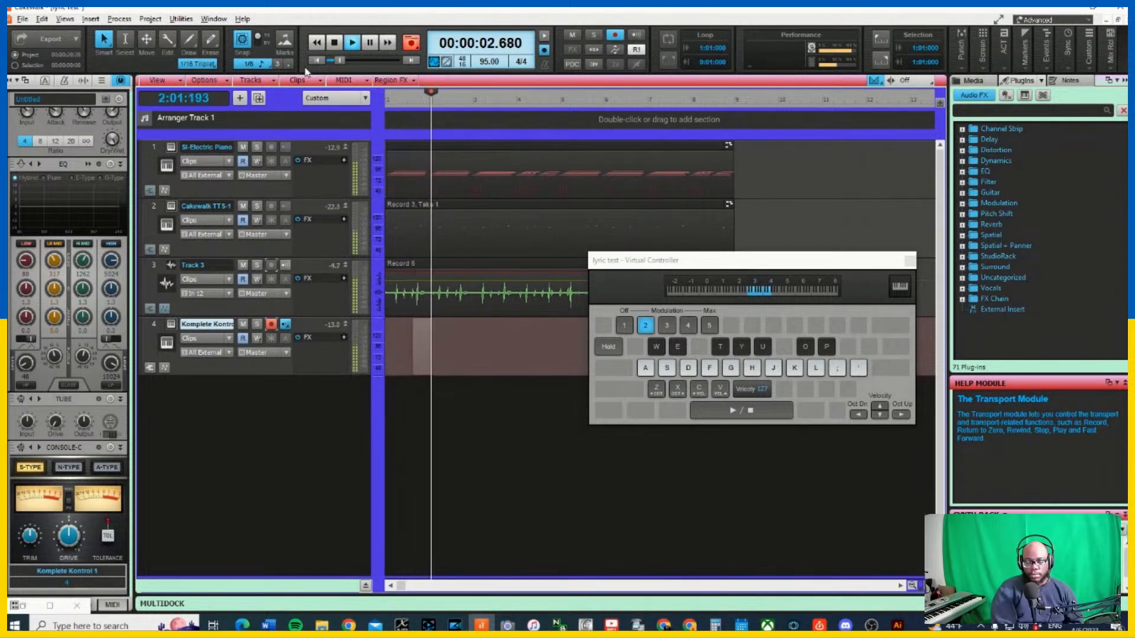
key(j)
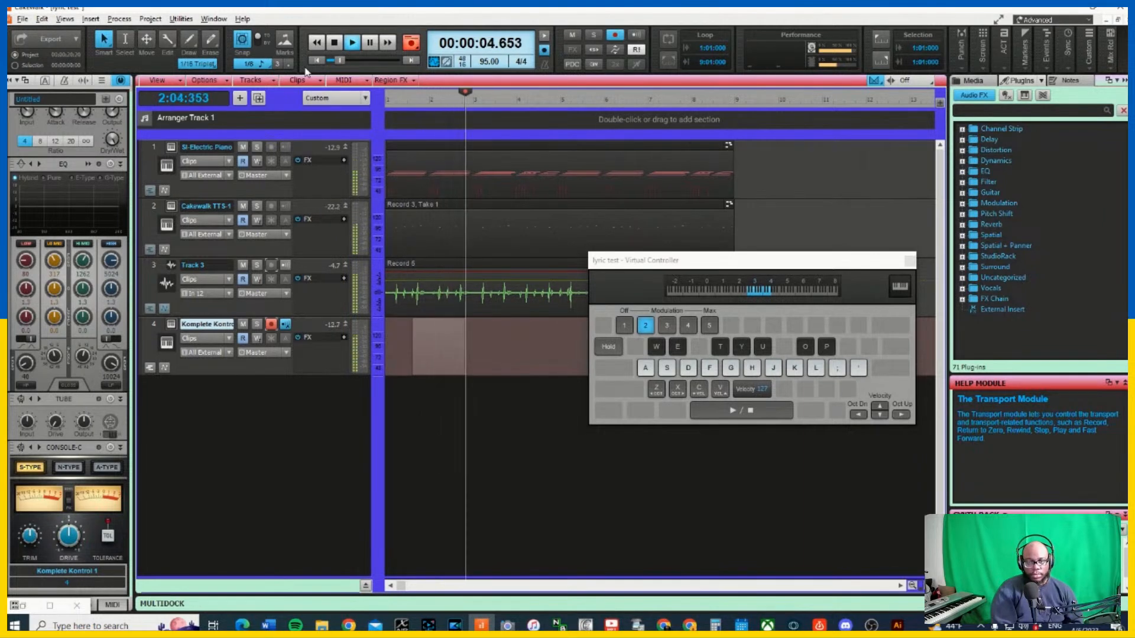
key(j)
key(f)
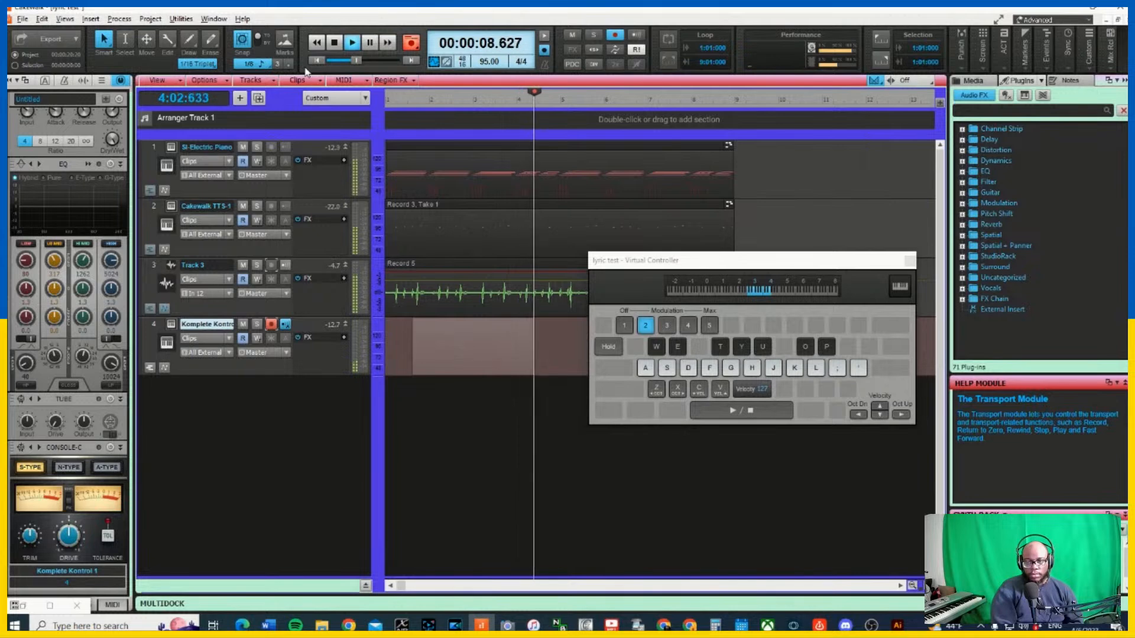
key(j)
key(j)
key(f)
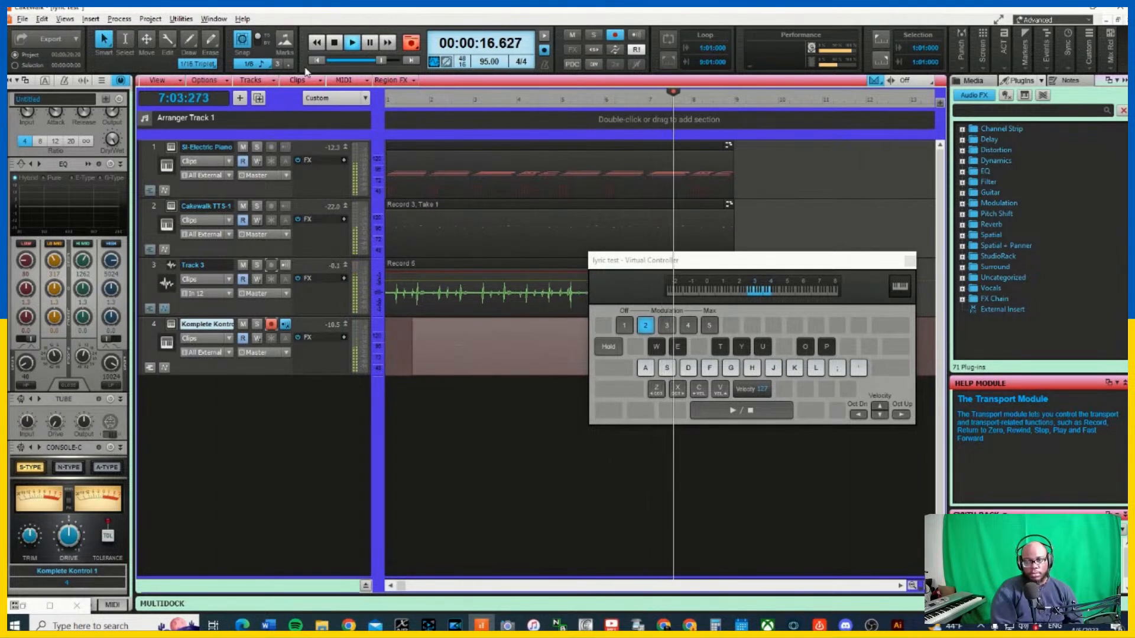
key(j)
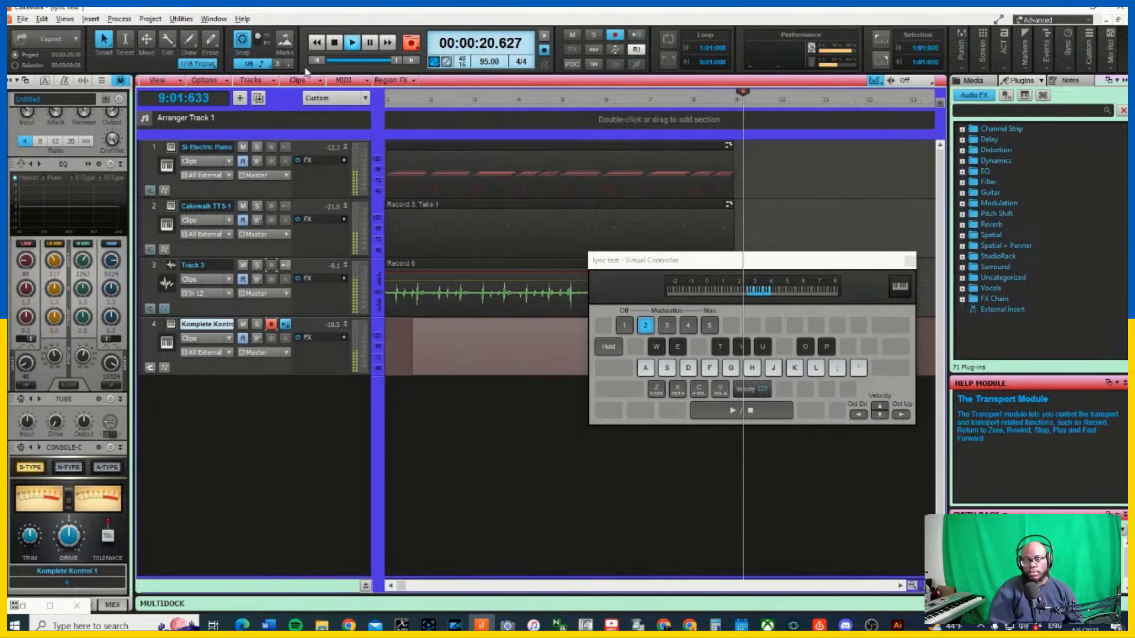
key(space)
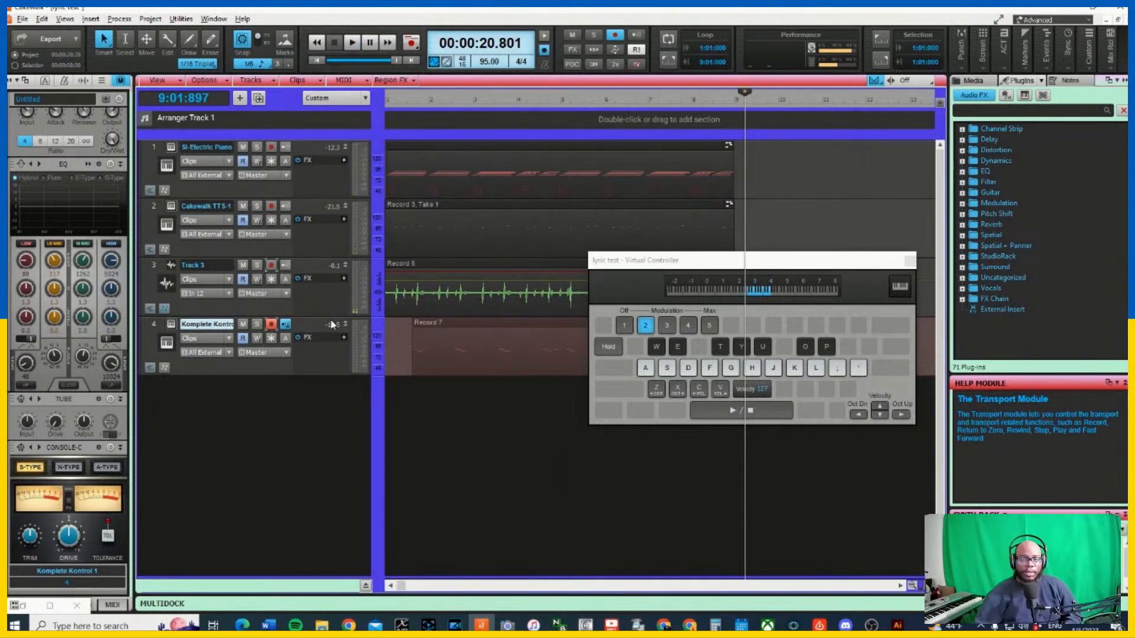
Disarm the Komplete Kontrol track and close the virtual controller
click(272, 325)
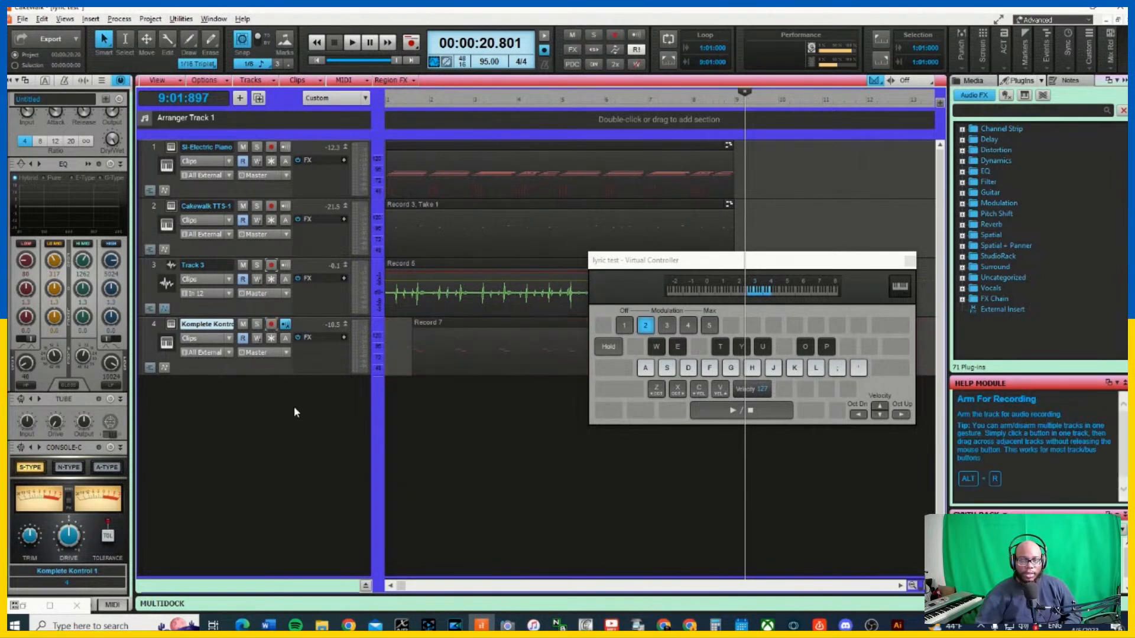
click(908, 262)
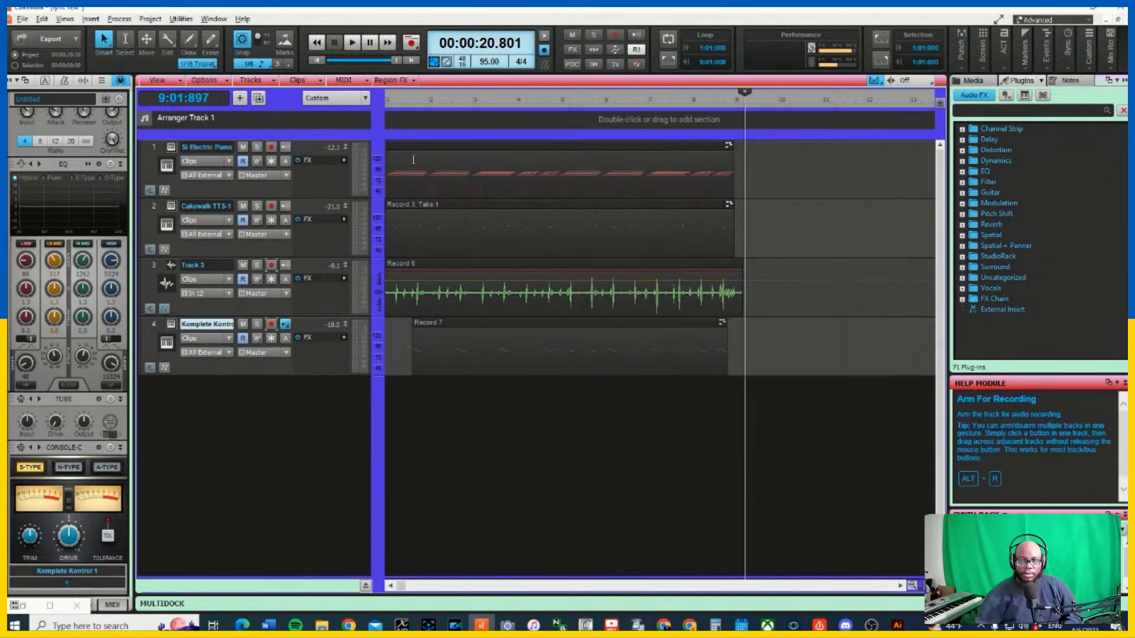
Insert one new instrument track below the Komplete Kontrol track using SI-Drum Kit from the Drums category
right_click(209, 402)
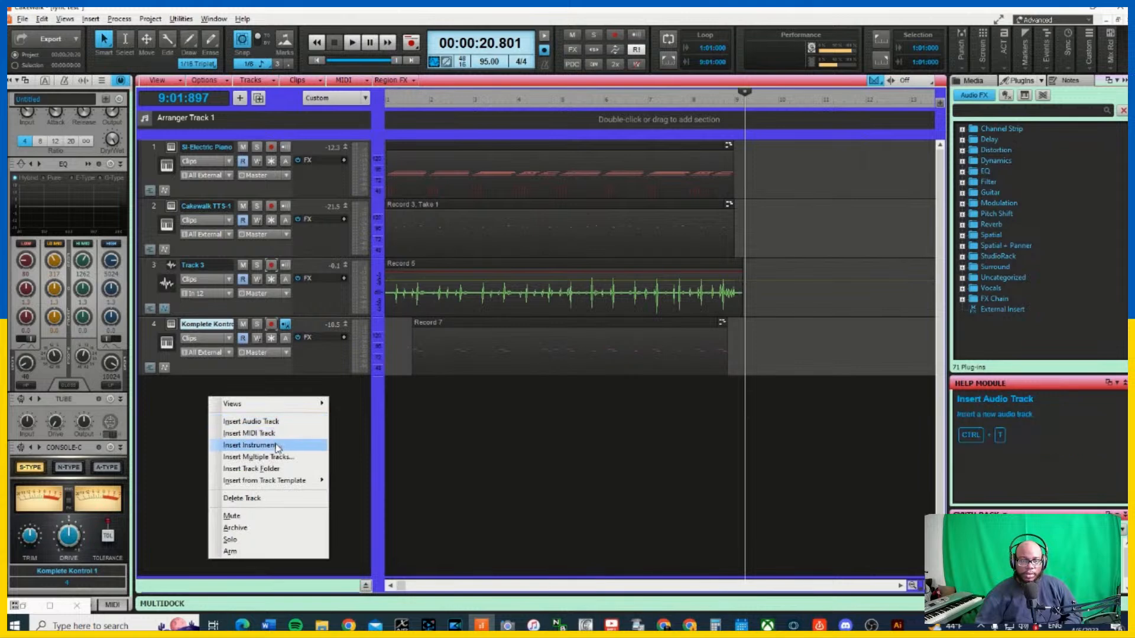
click(278, 448)
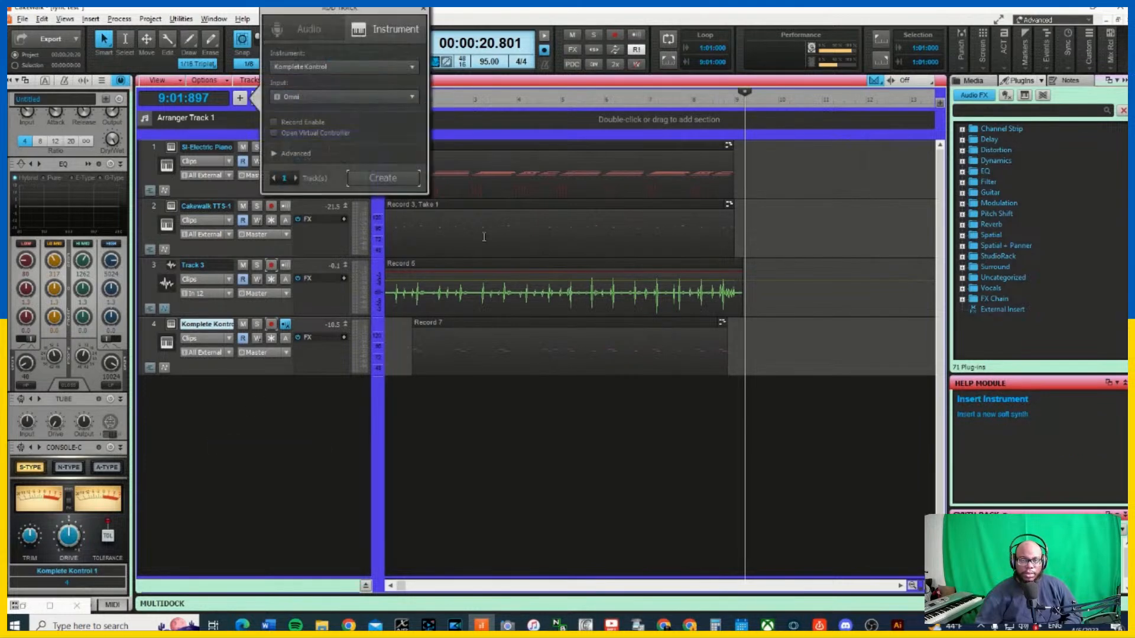
click(385, 68)
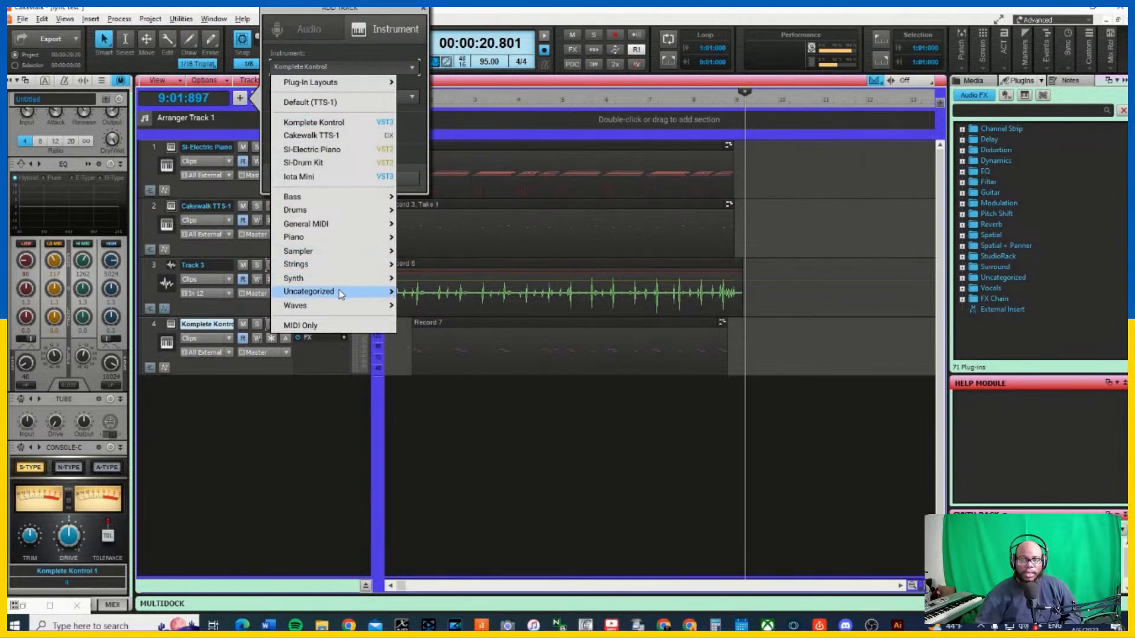
mouse_move(341, 294)
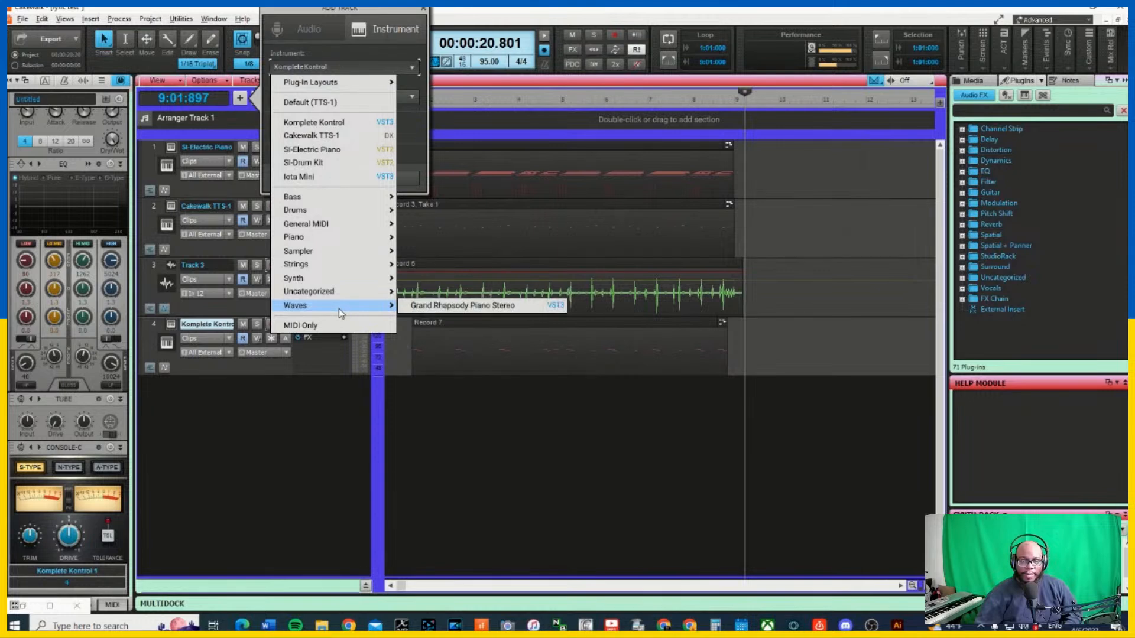
mouse_move(346, 212)
click(446, 217)
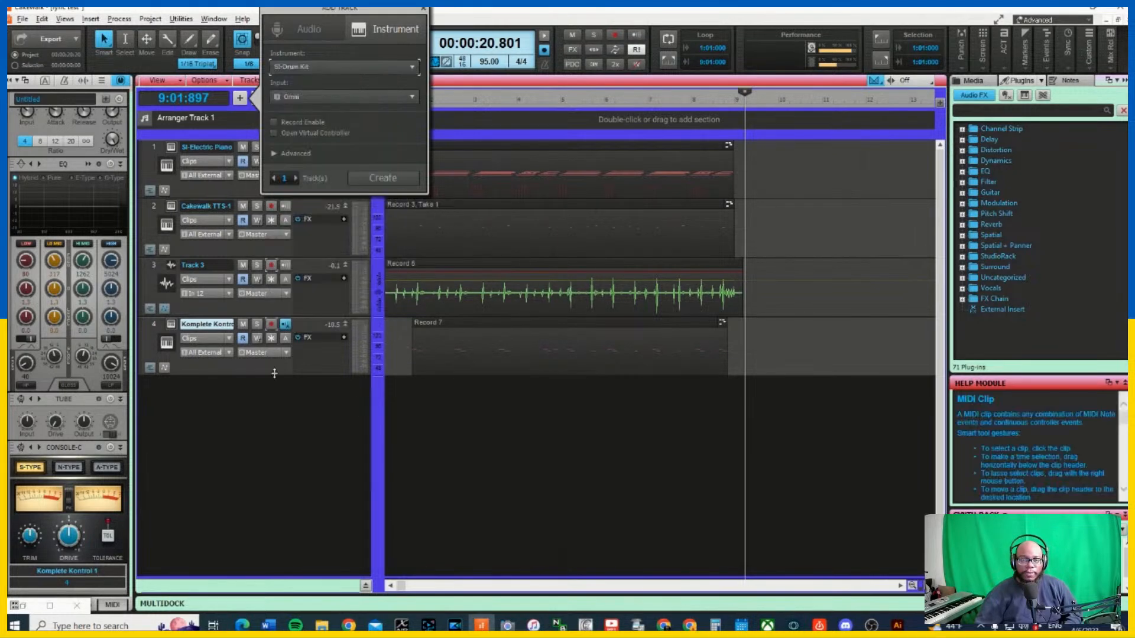
click(388, 177)
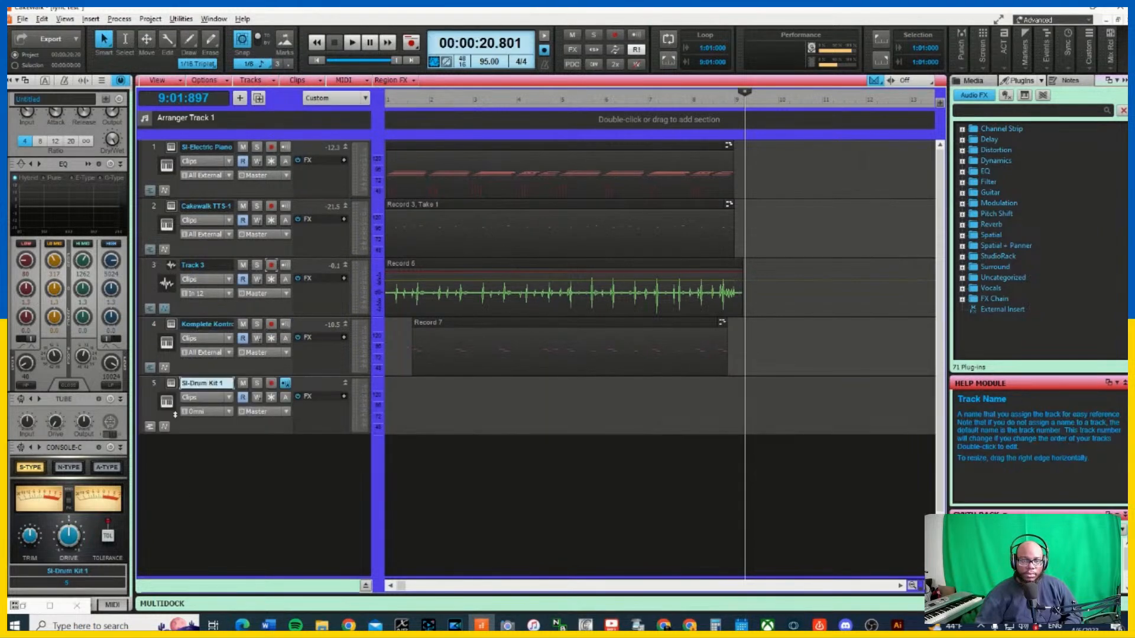
Open the SI-Drum Kit interface from its track and audition the kick drum
click(170, 384)
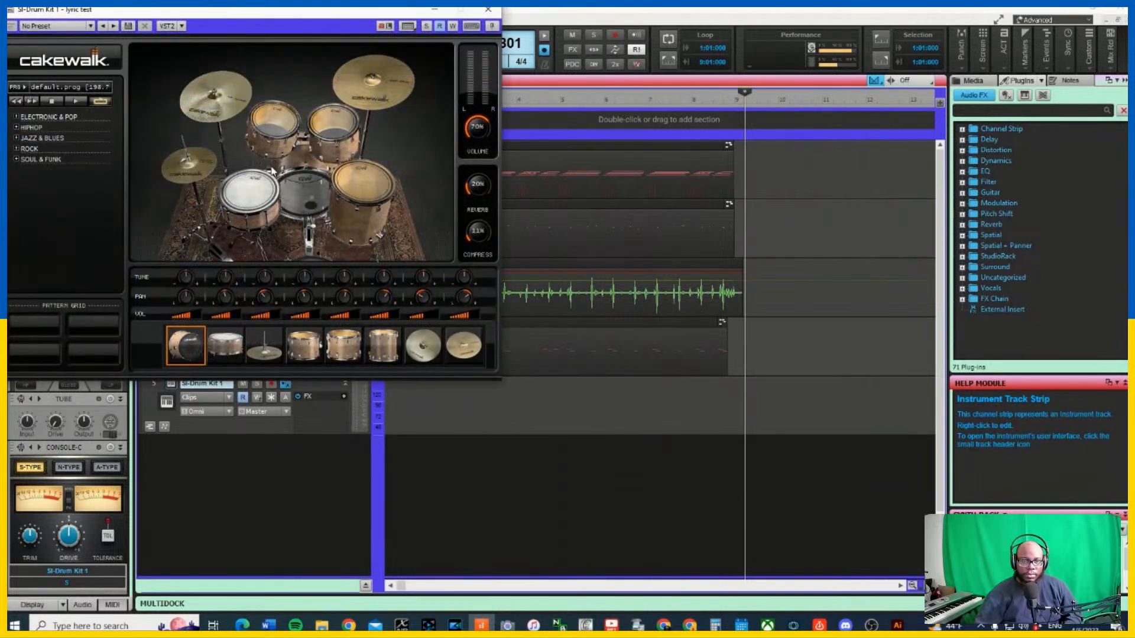
click(309, 190)
click(308, 190)
click(309, 191)
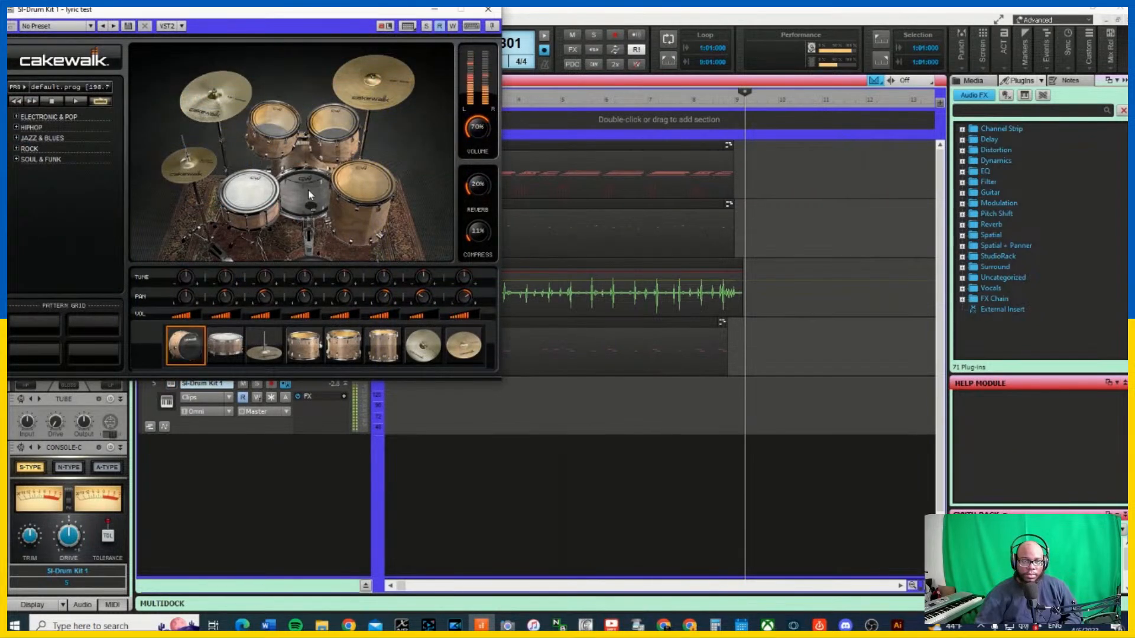
click(308, 190)
click(308, 190)
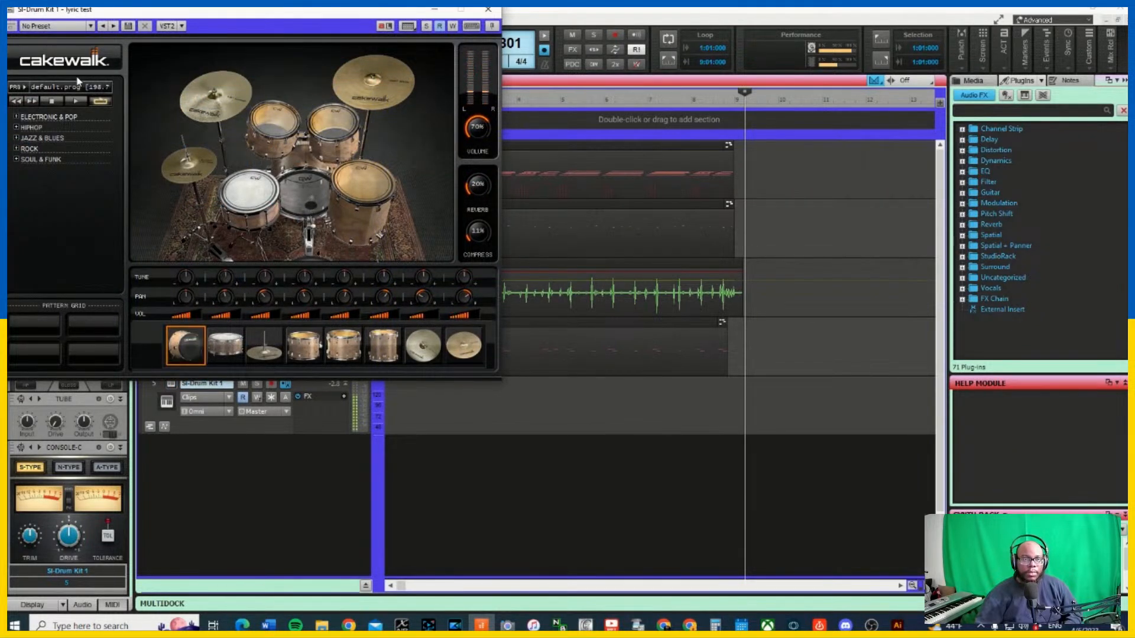
Open the drum kit's program browser and try the South Side, Smooth and Room Kit programs, auditioning the kick
click(81, 90)
scroll(101, 276, down, 5)
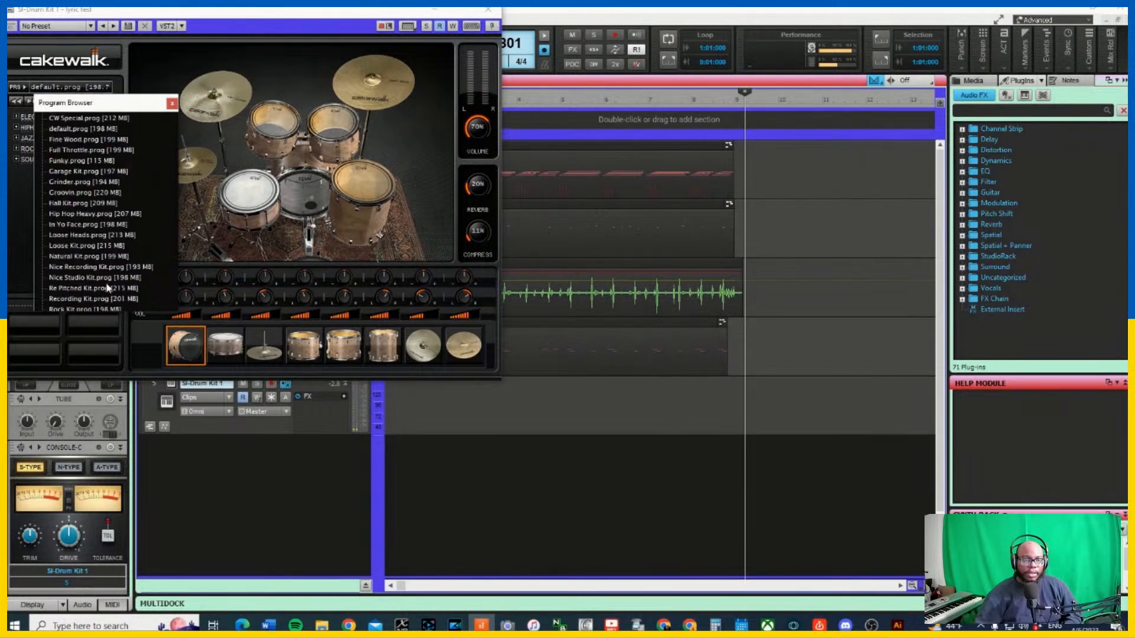
double_click(102, 299)
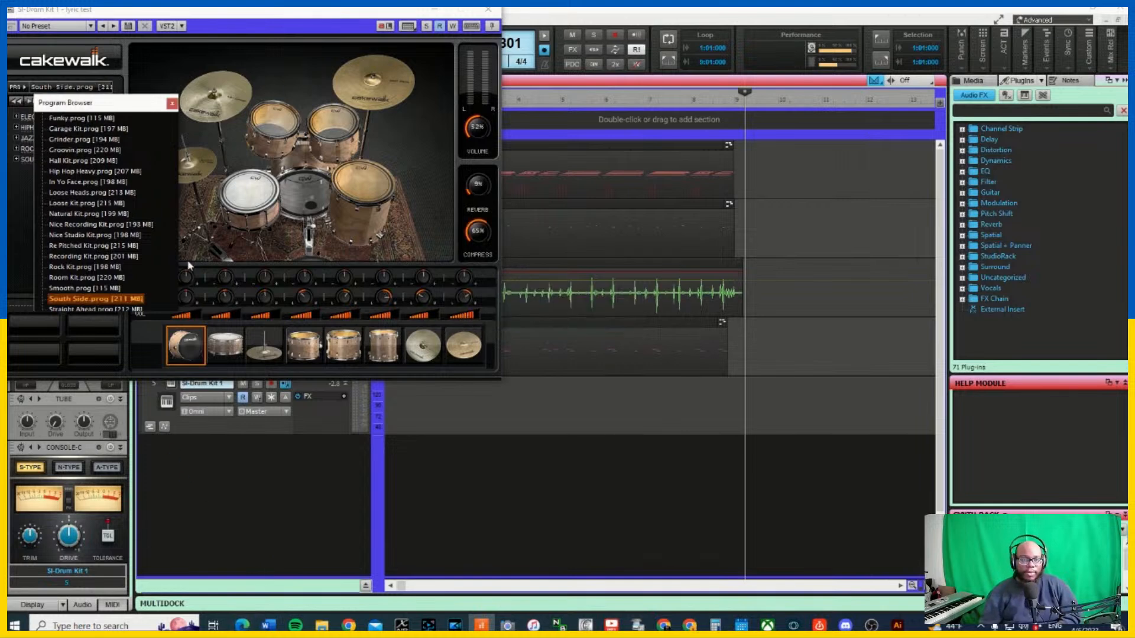
double_click(95, 289)
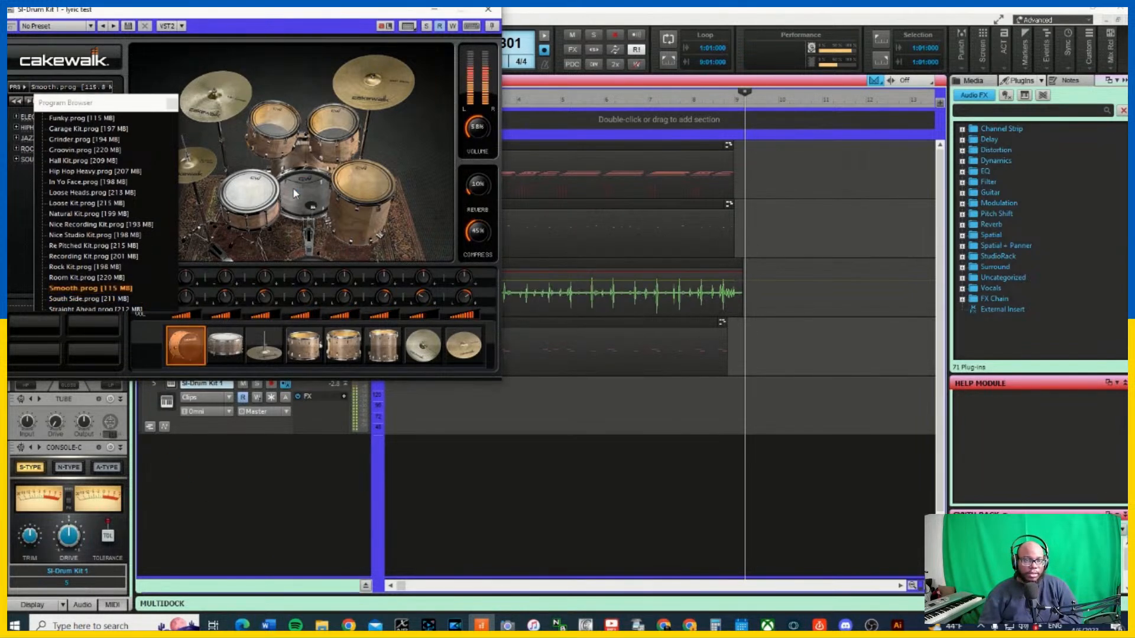
double_click(107, 278)
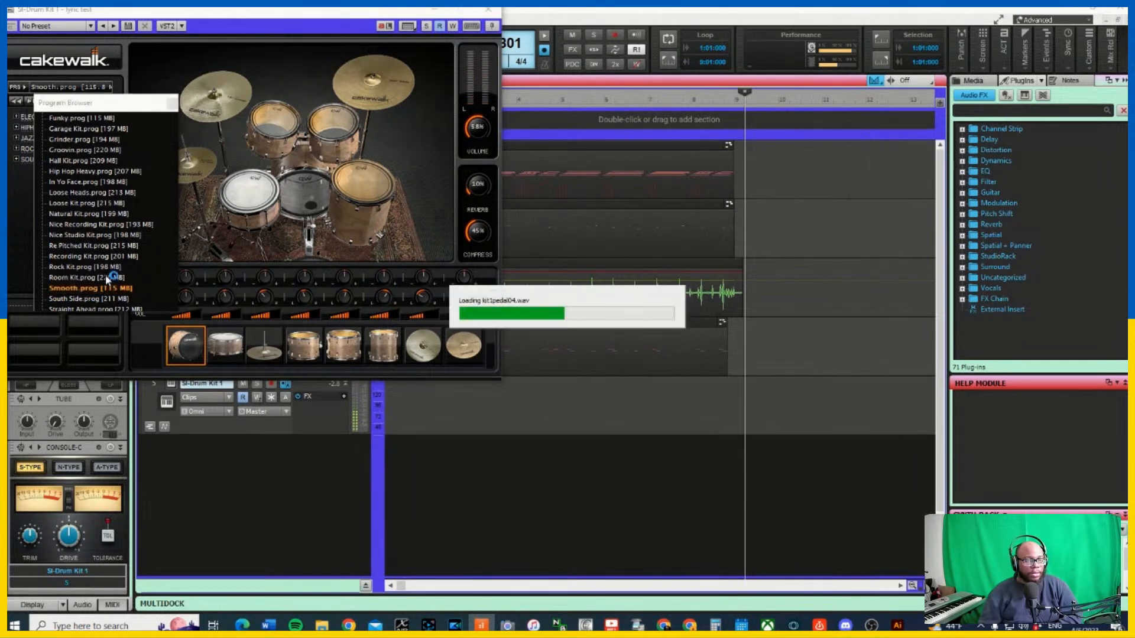
click(302, 199)
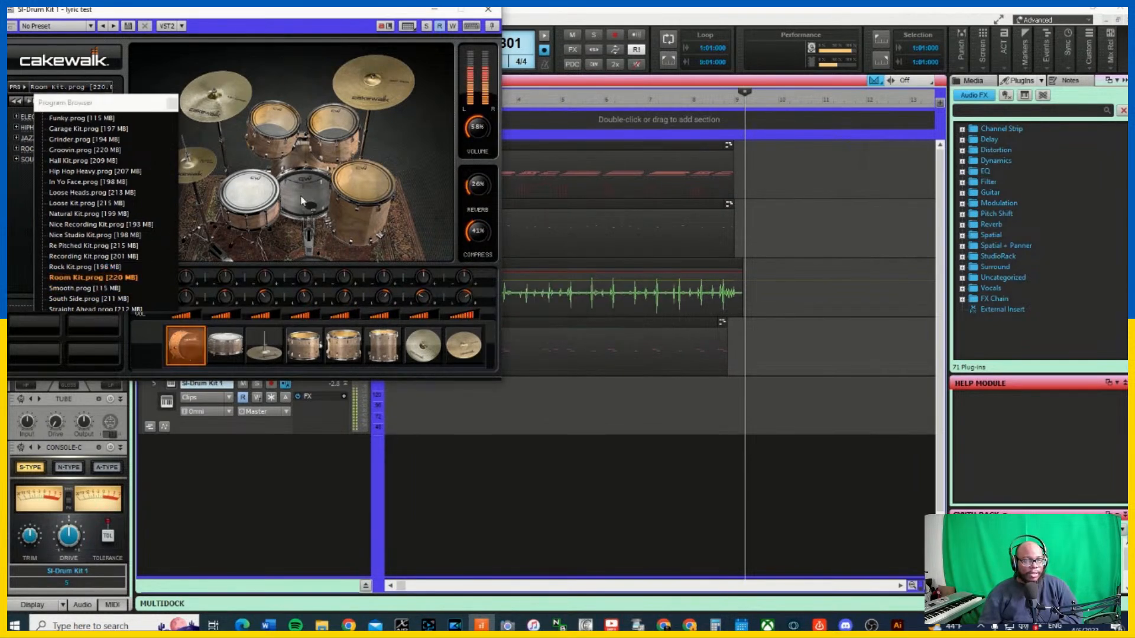
Load the Rock Kit program and audition its kick drum repeatedly
double_click(125, 267)
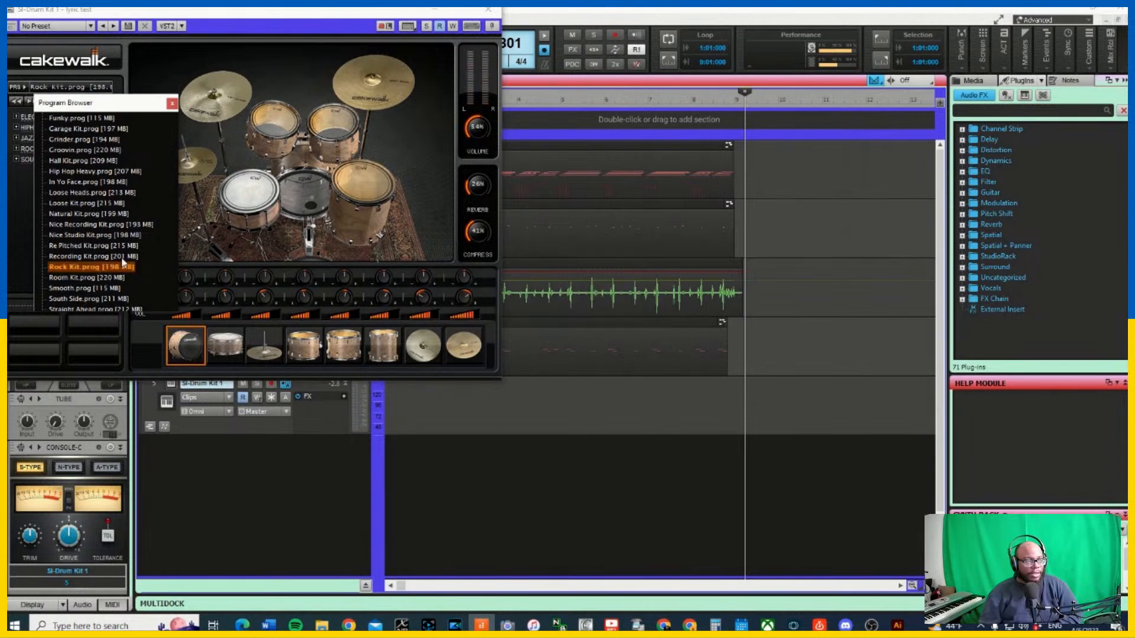
click(300, 198)
click(299, 195)
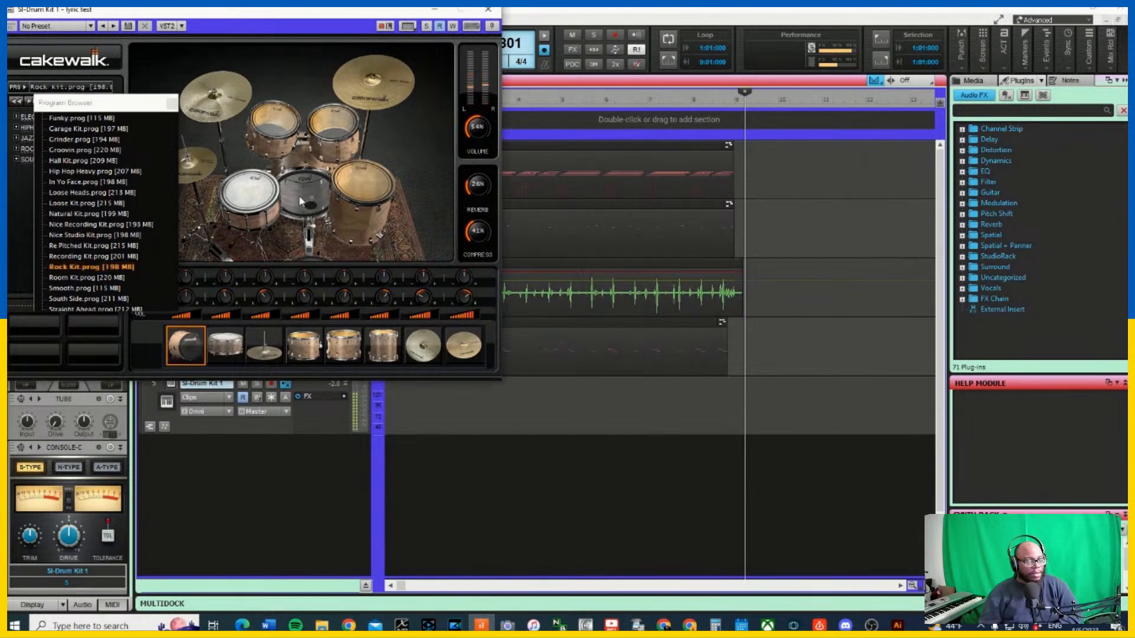
click(298, 195)
click(298, 196)
click(297, 194)
click(297, 194)
click(297, 194)
click(297, 194)
Load the Nice Studio Kit program and audition its kick drum
click(117, 235)
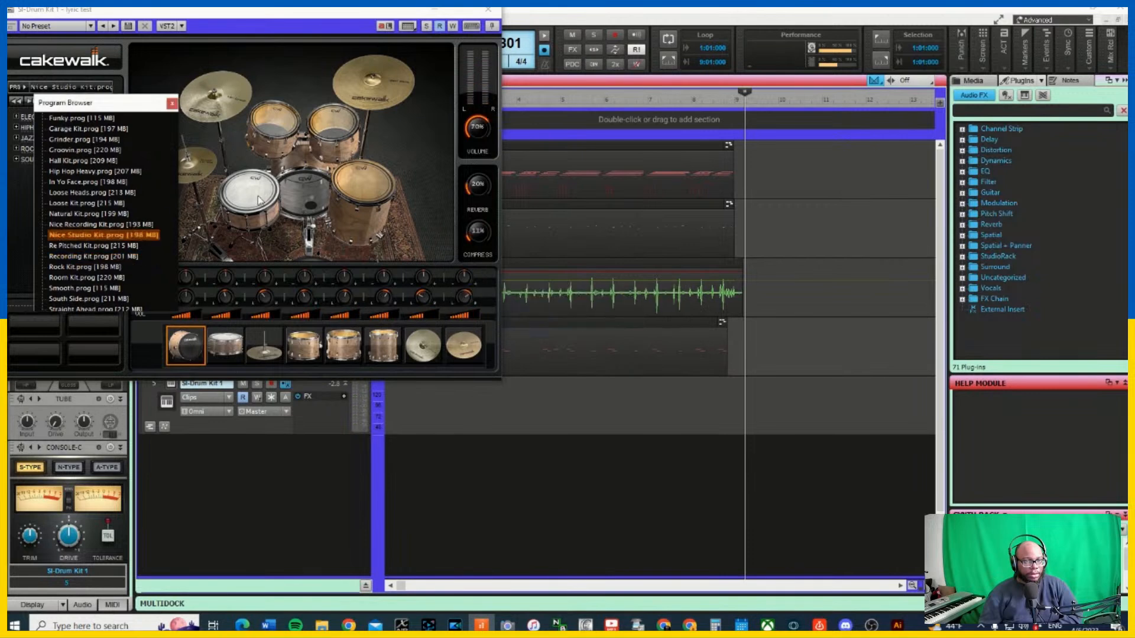
click(316, 190)
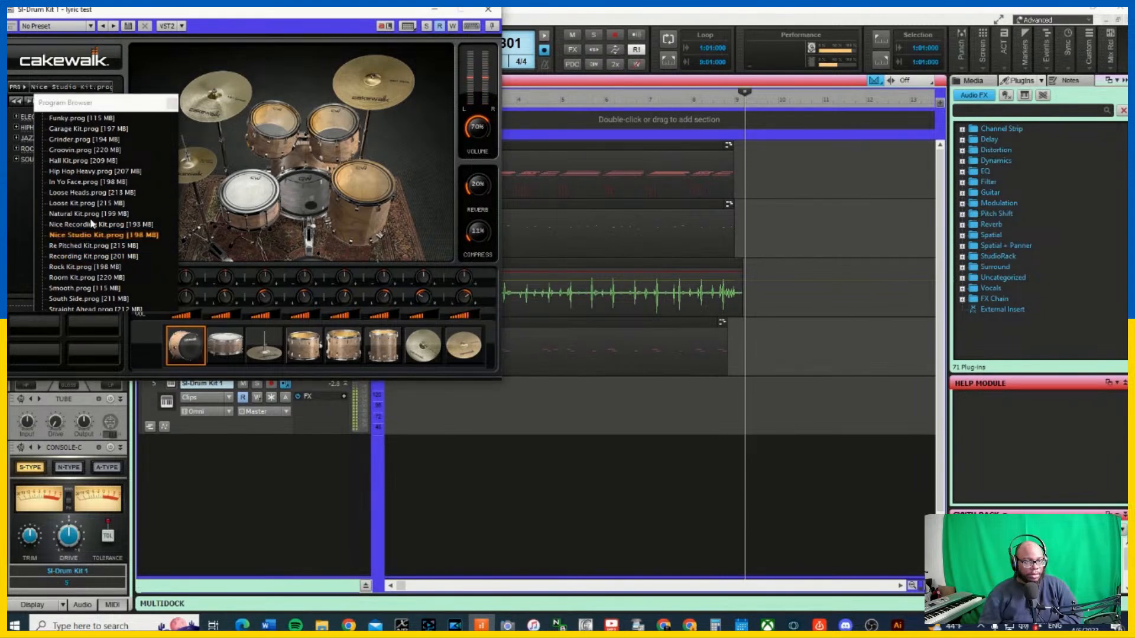
Load the Natural Kit program in the drum kit and audition its kick drum repeatedly
click(316, 197)
click(304, 195)
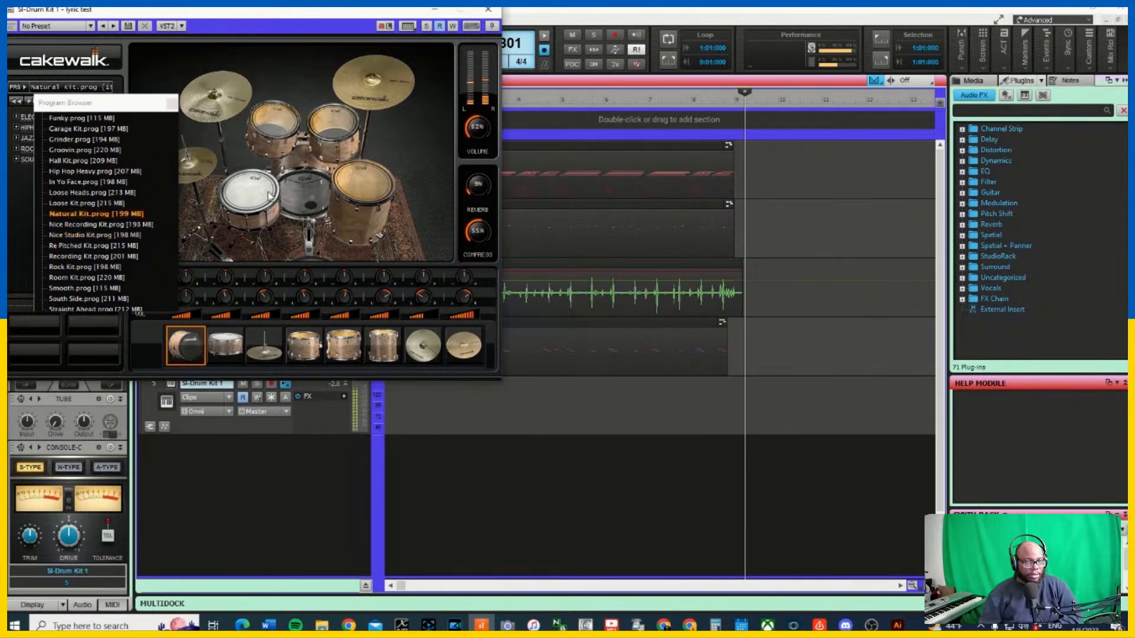
click(288, 193)
click(289, 193)
click(289, 193)
click(288, 192)
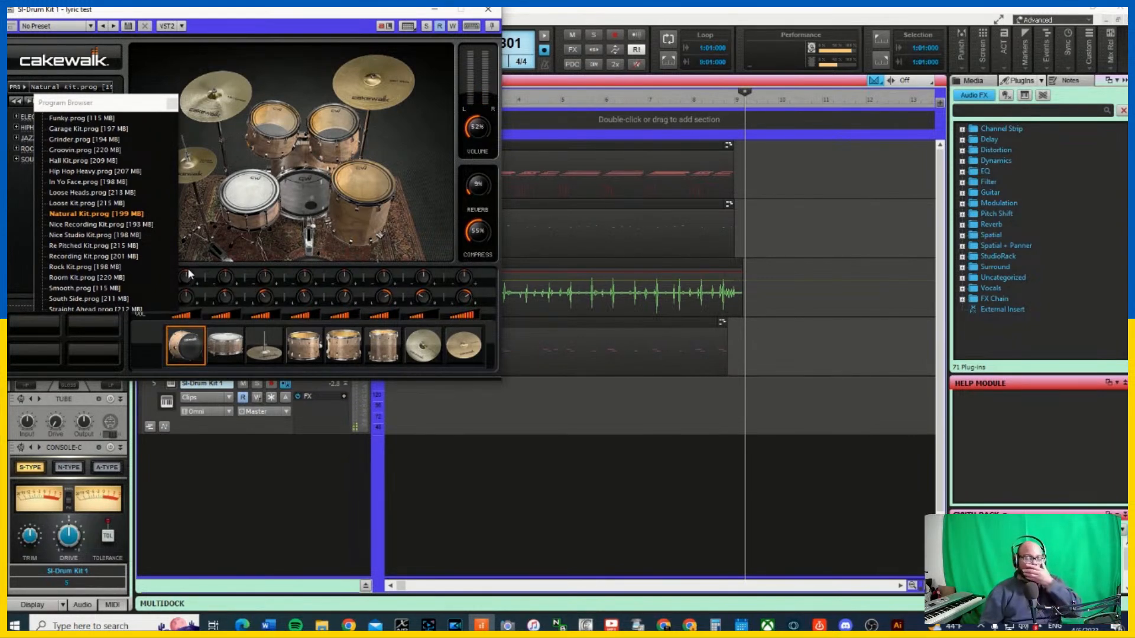
Turn up the upper knob of the kick drum's channel slightly, audition the kick and close the drum kit interface
mouse_move(188, 281)
drag(188, 278, 188, 267)
click(181, 345)
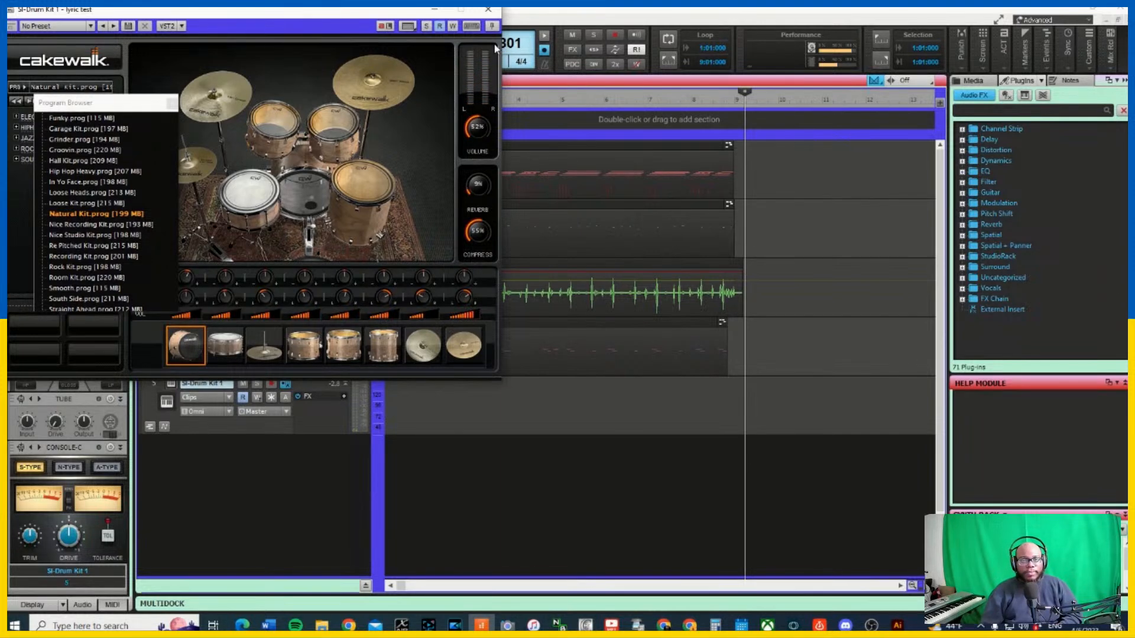
click(488, 10)
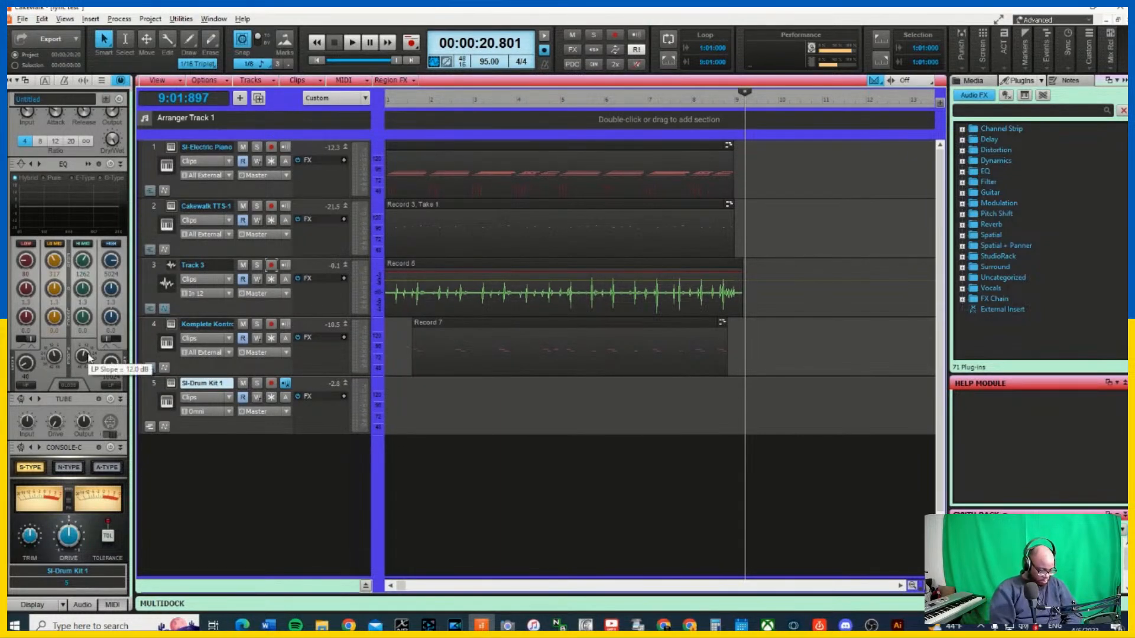
Open the Virtual Controller, try out the drum kit sounds on the SI-Drum Kit track and close the controller
key(alt+shift+k)
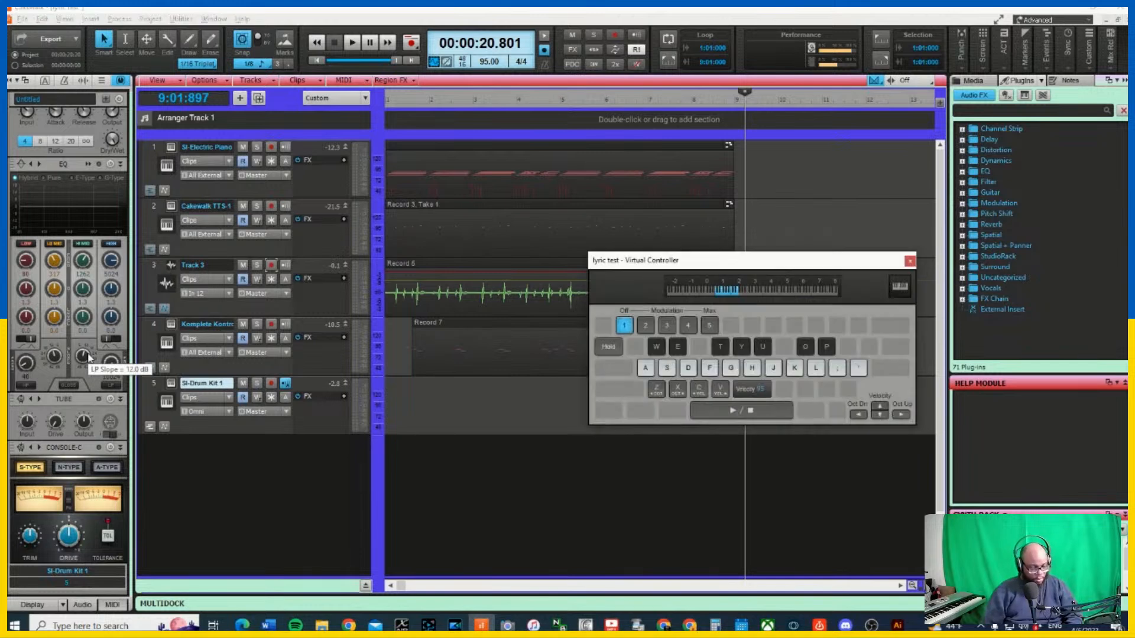
key(c)
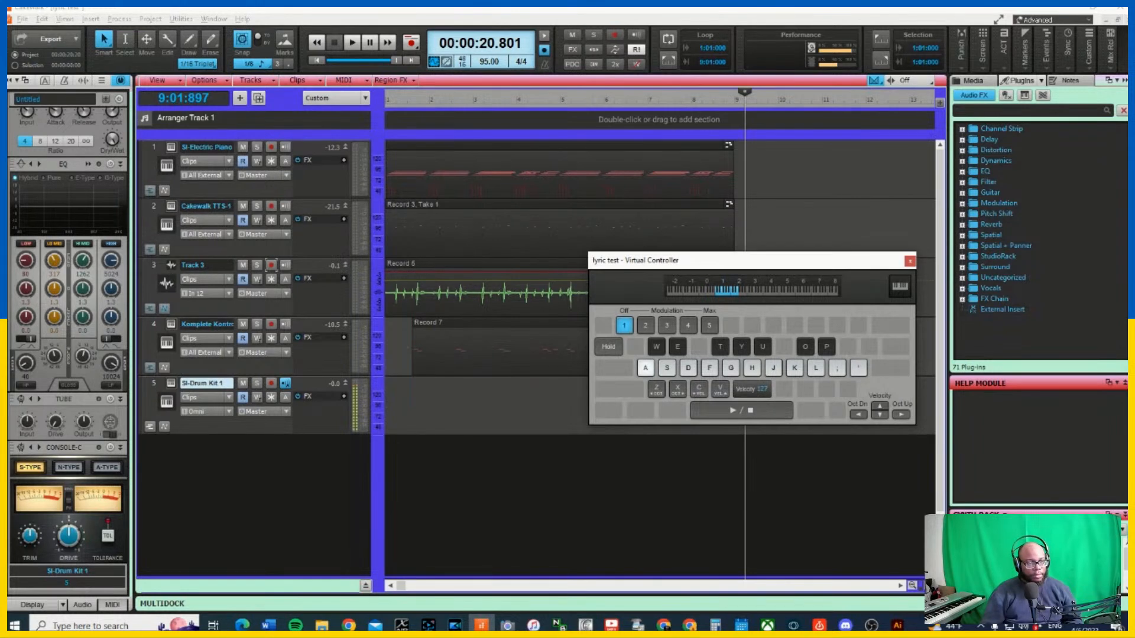
click(913, 262)
scroll(518, 316, down, 1)
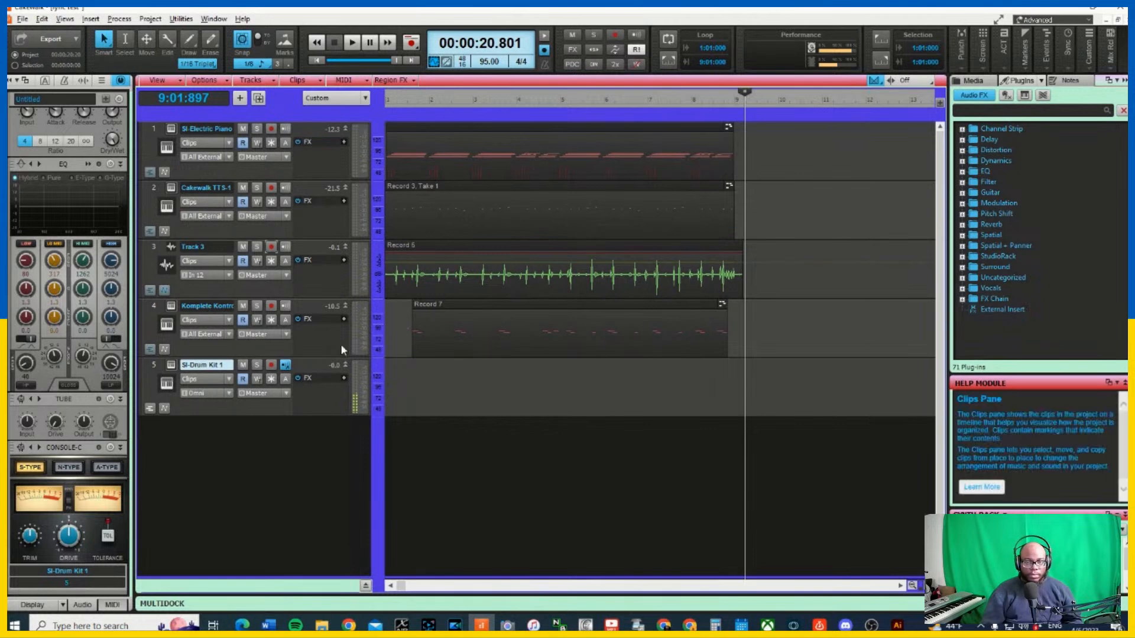
Arm the SI-Drum Kit track, try recording a drum take from the project start with the Virtual Controller and undo the recording
click(271, 366)
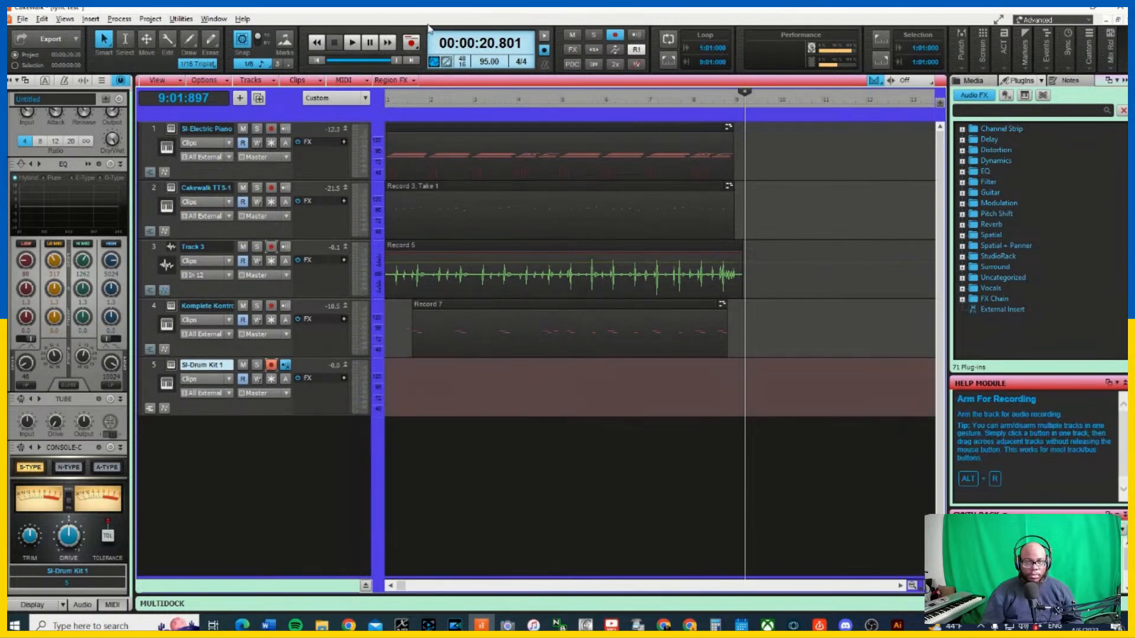
click(317, 60)
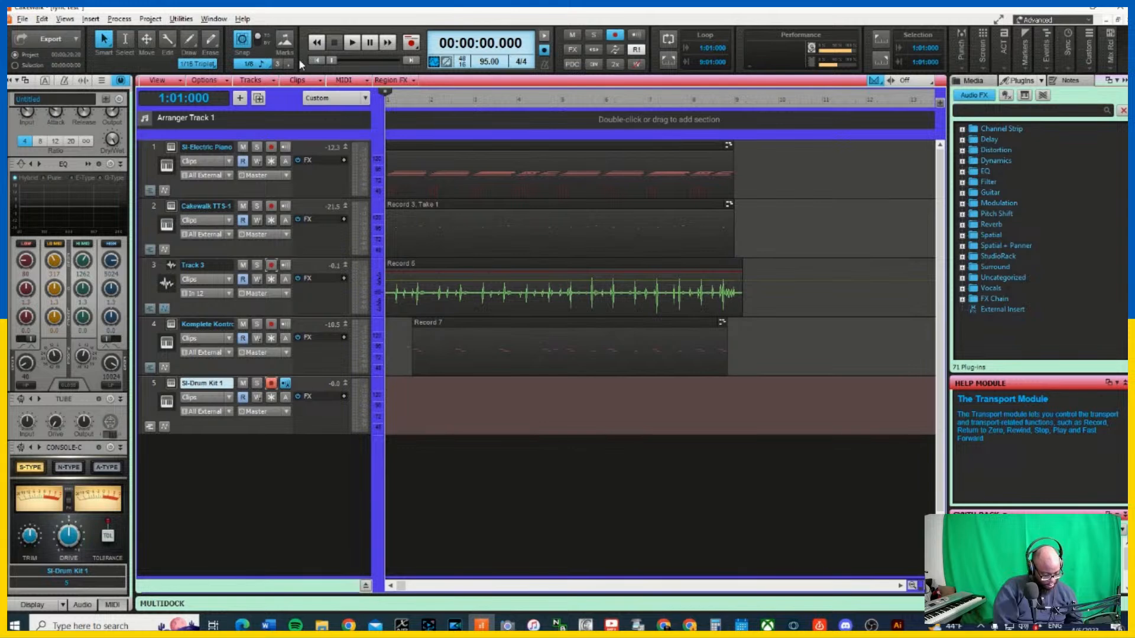
key(alt+shift+k)
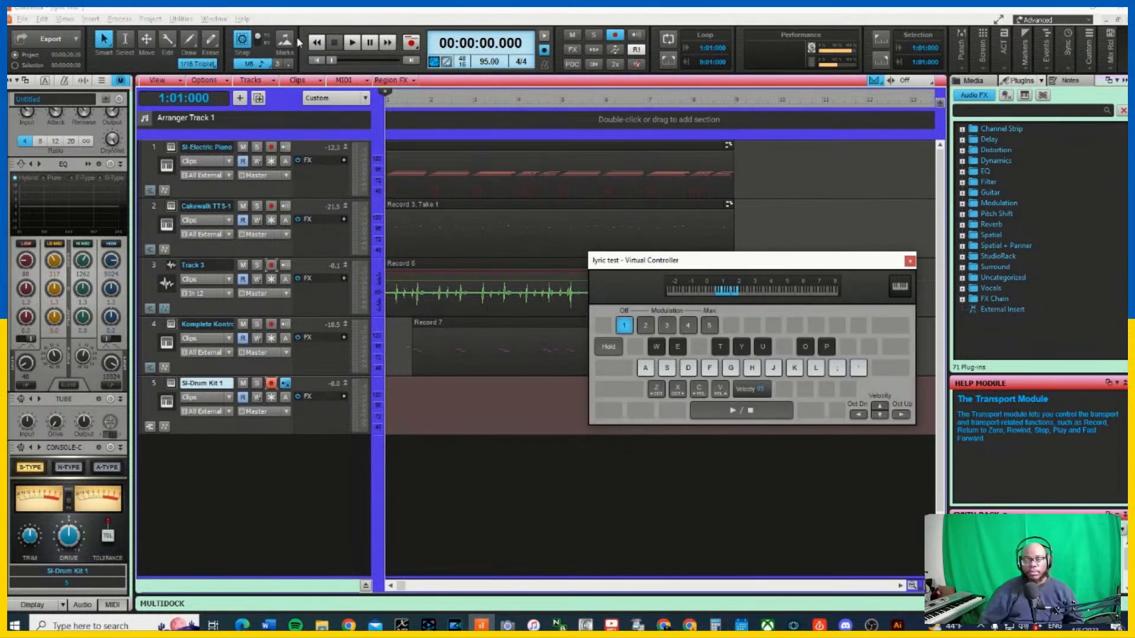
key(a)
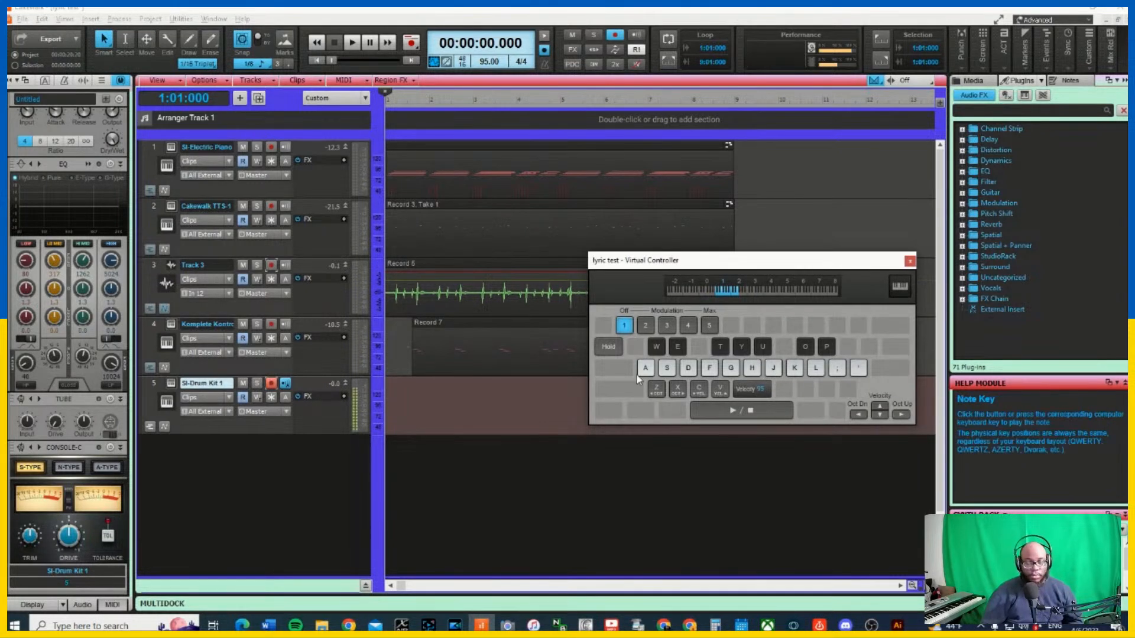
click(410, 45)
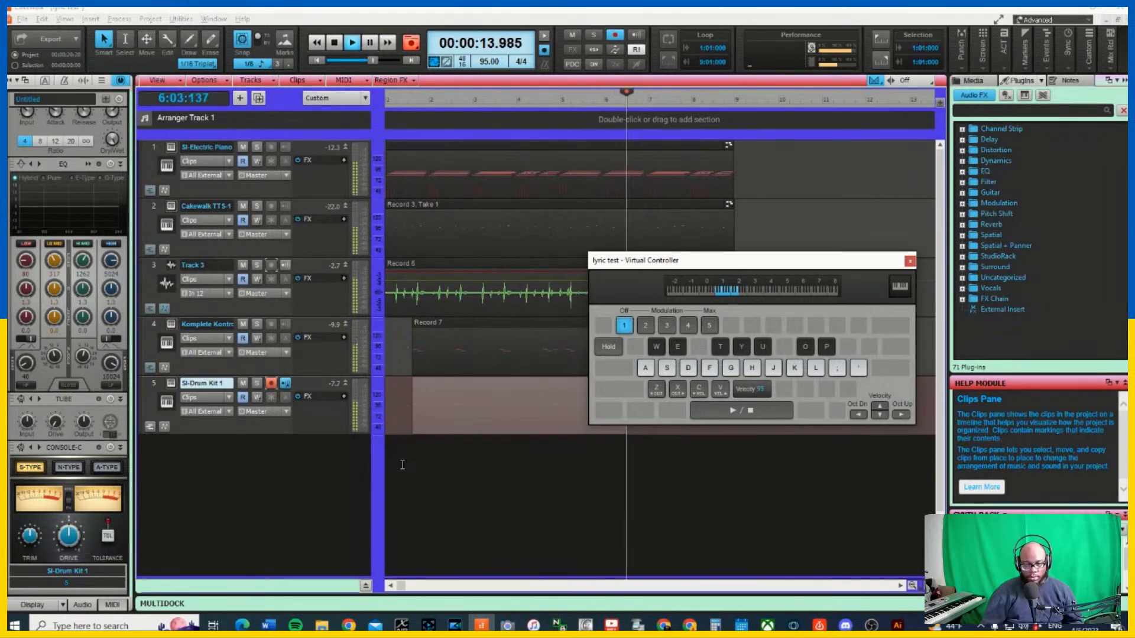
key(space)
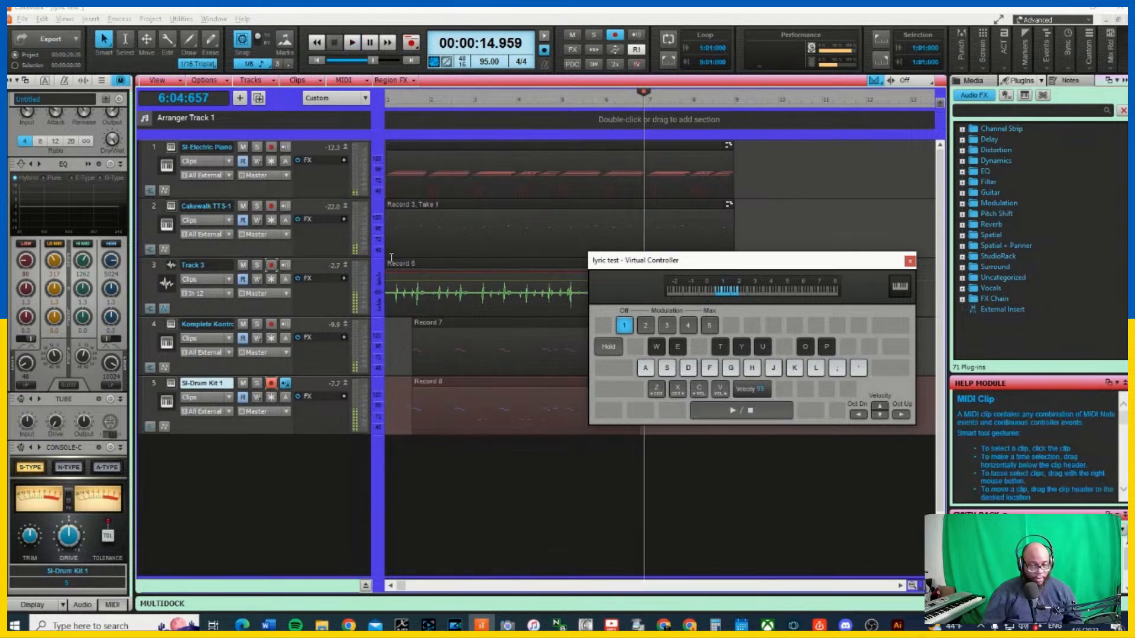
key(ctrl+z)
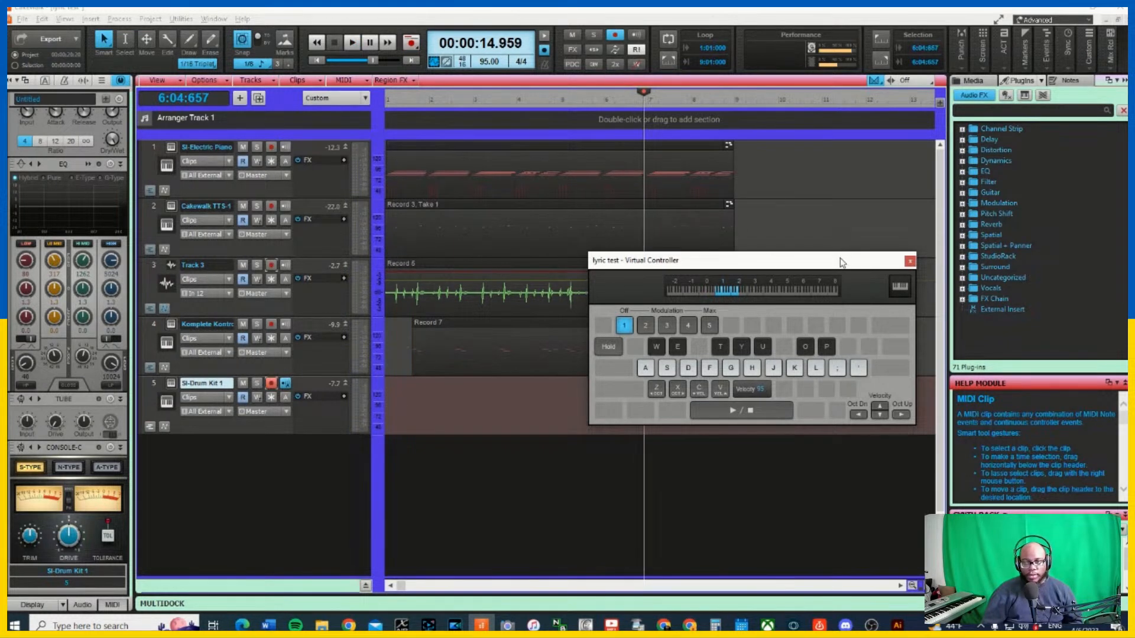
Show Track 3's channel strip in place of the ProChannel, play the project from the start and close the Virtual Controller
click(192, 265)
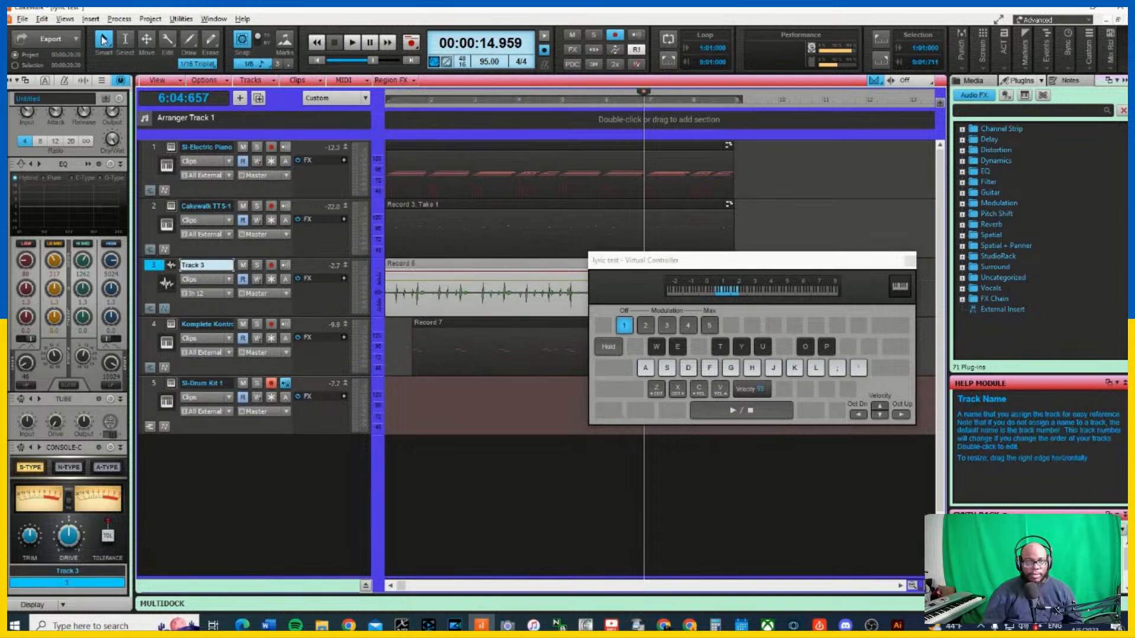
click(119, 81)
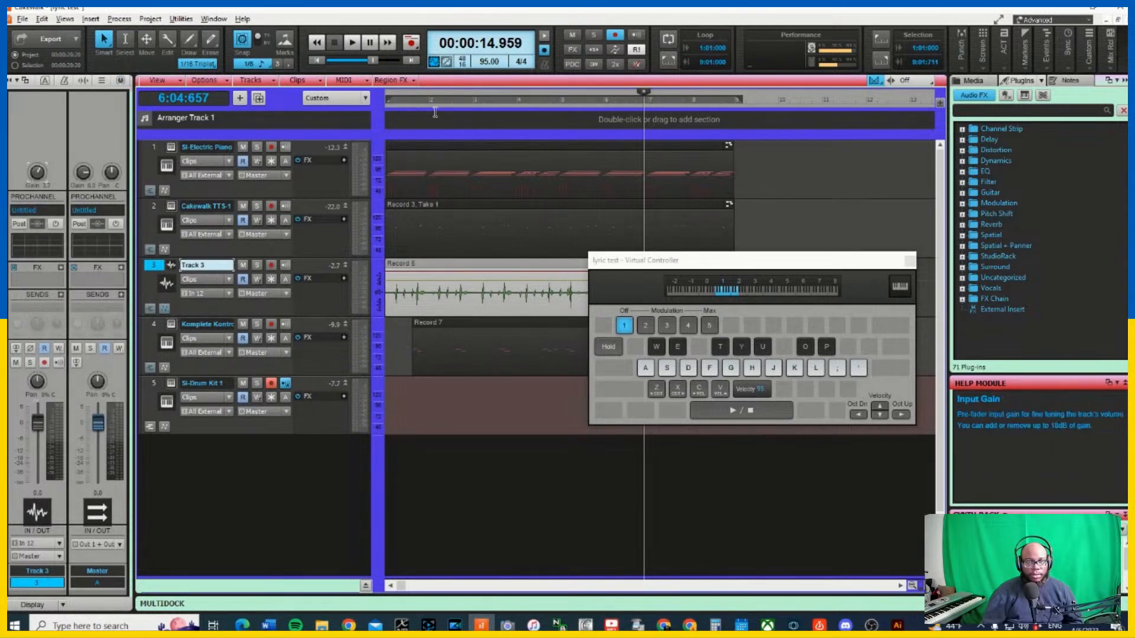
click(316, 60)
key(space)
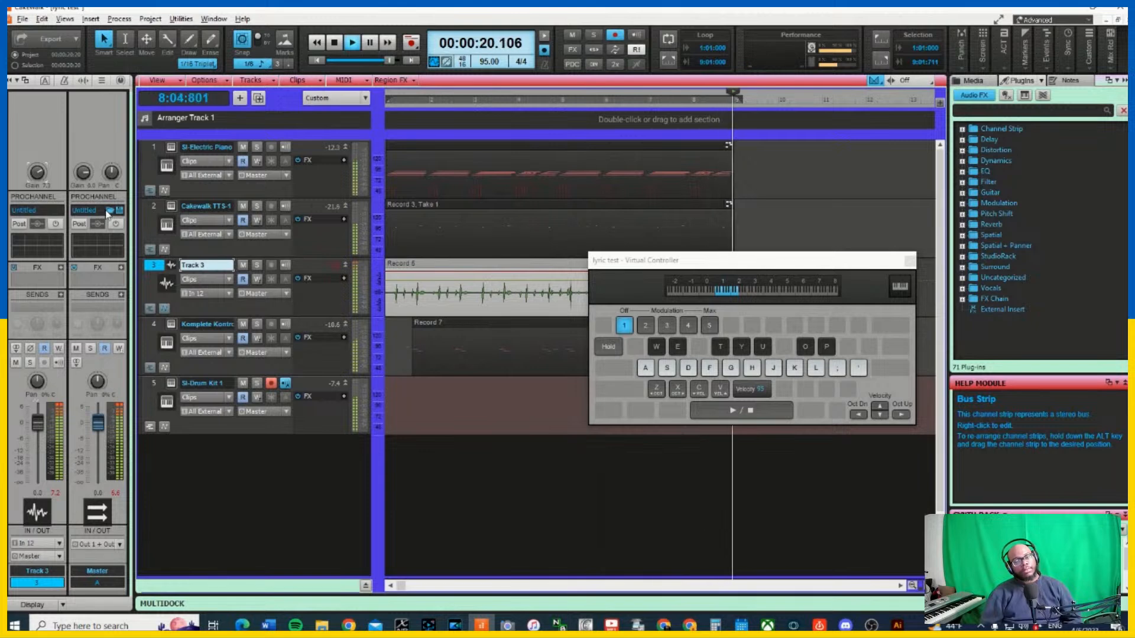
key(space)
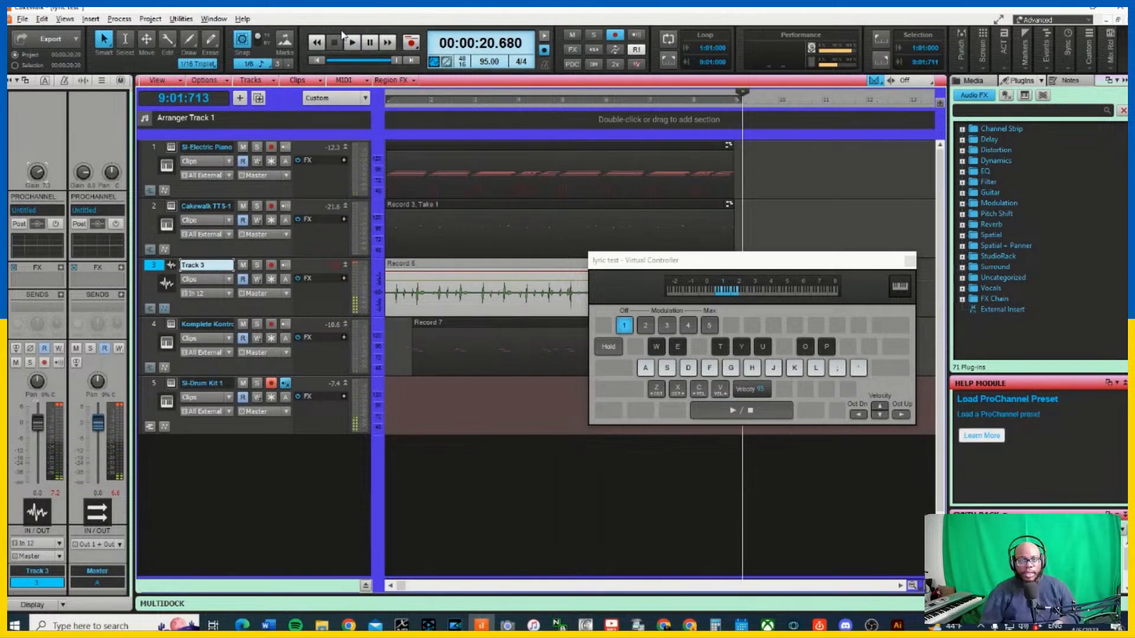
click(908, 260)
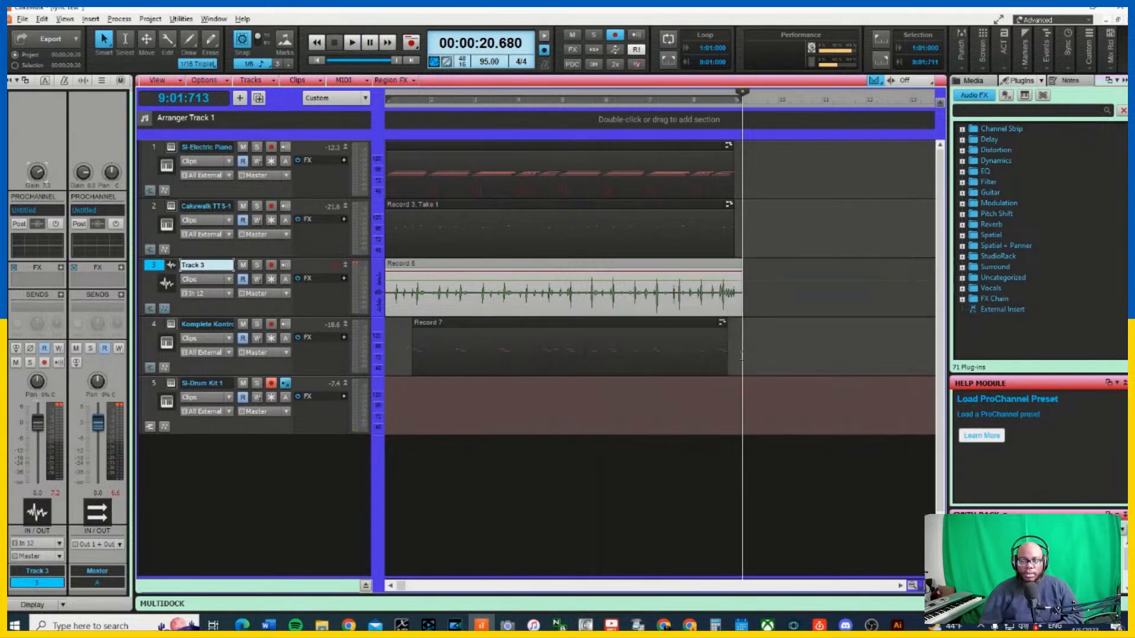
Trim the end of Track 3's audio clip to match the end of the clips above and play back the ending
drag(741, 291, 732, 288)
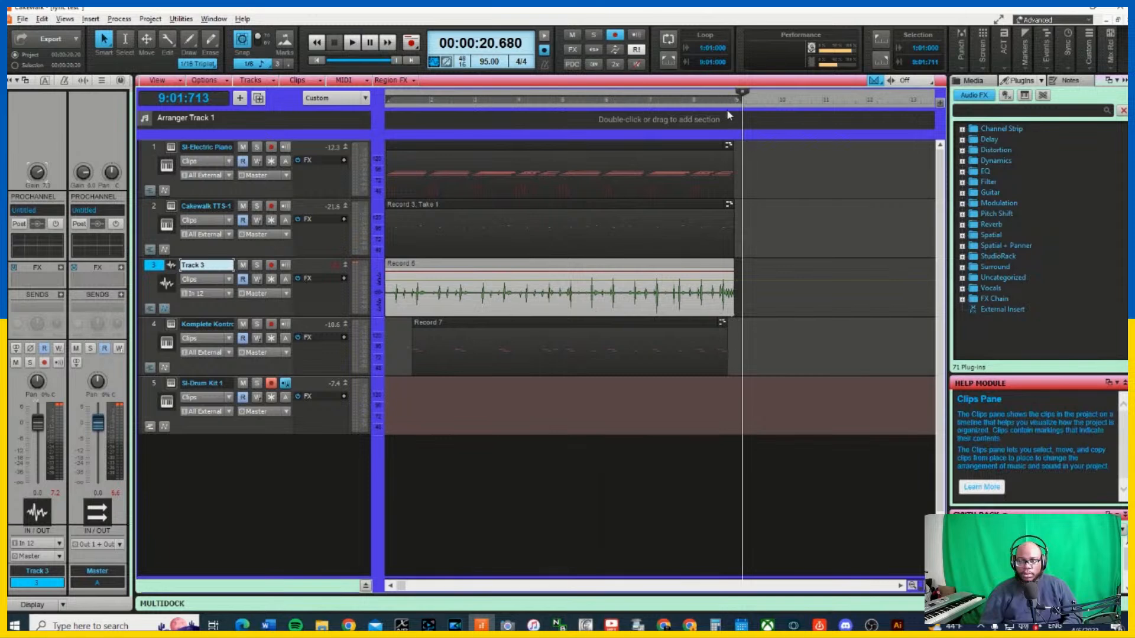
double_click(711, 101)
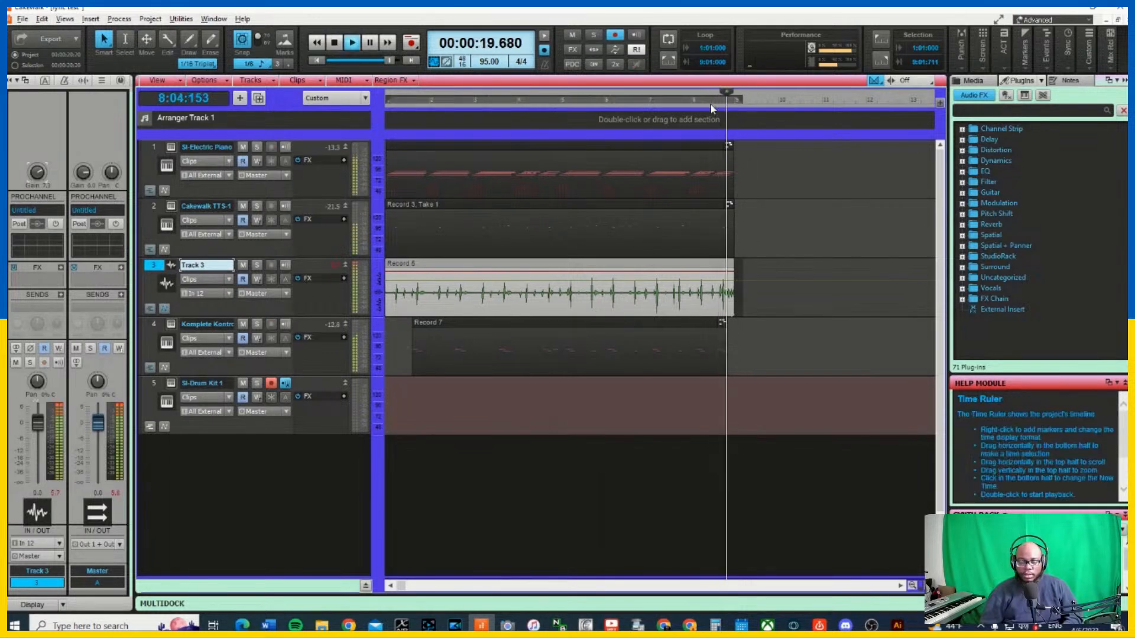
click(670, 102)
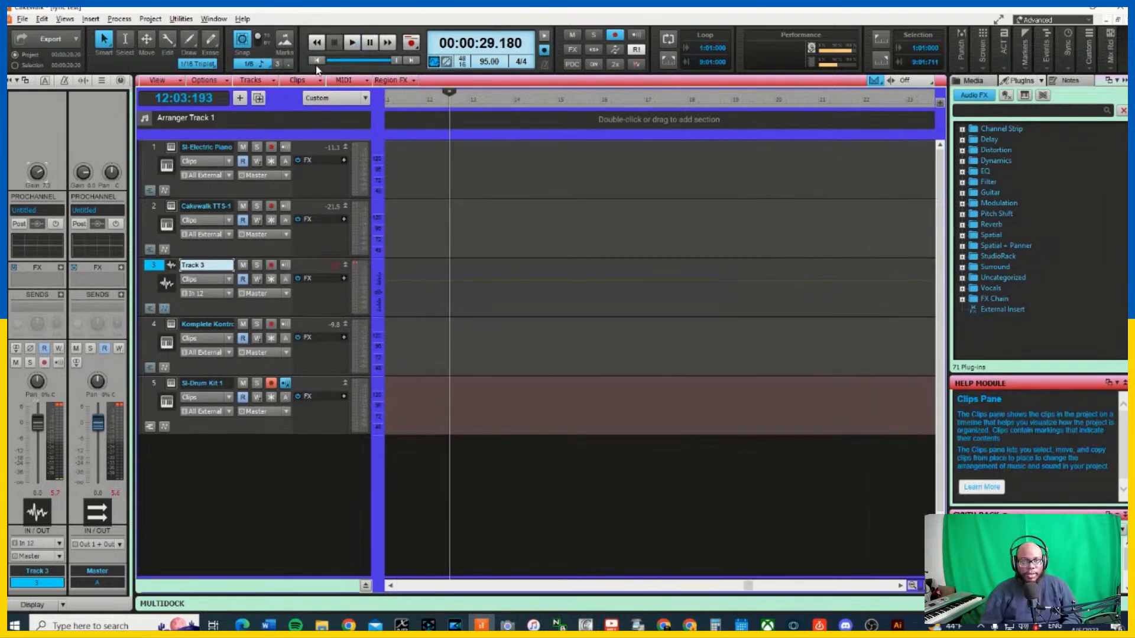
Return to the project start, disarm the SI-Drum Kit track and start playback
click(317, 62)
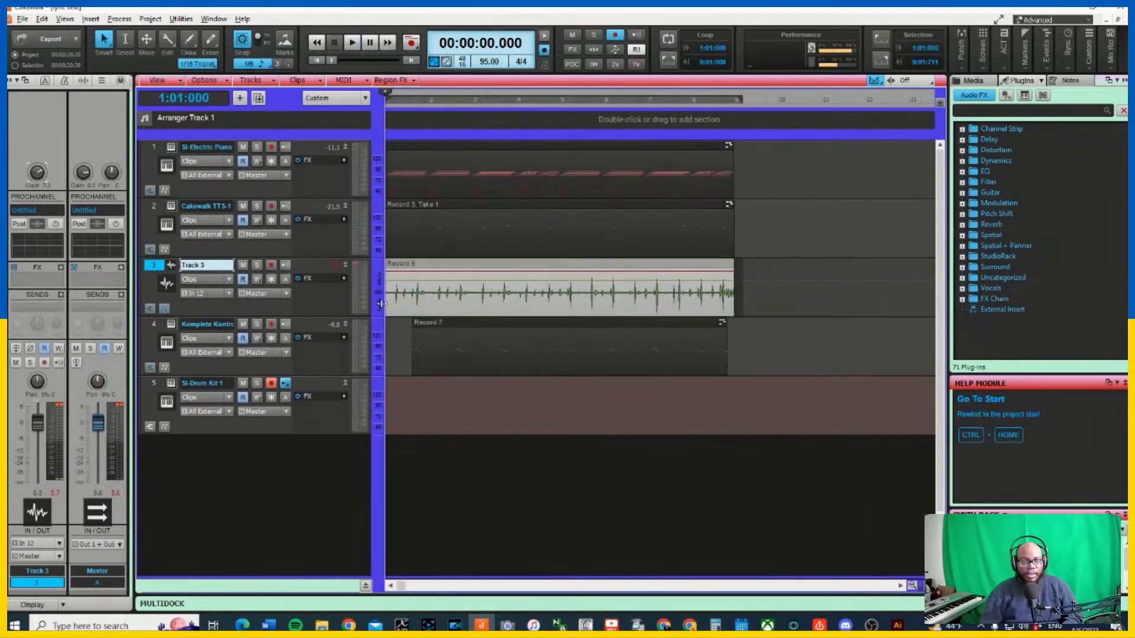
click(271, 384)
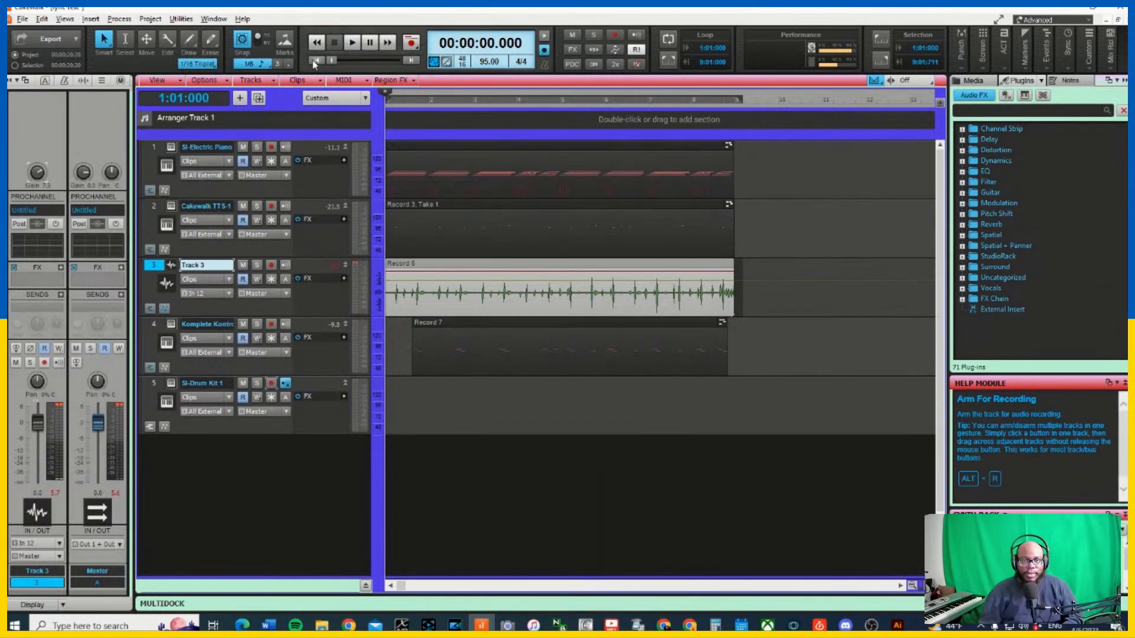
key(space)
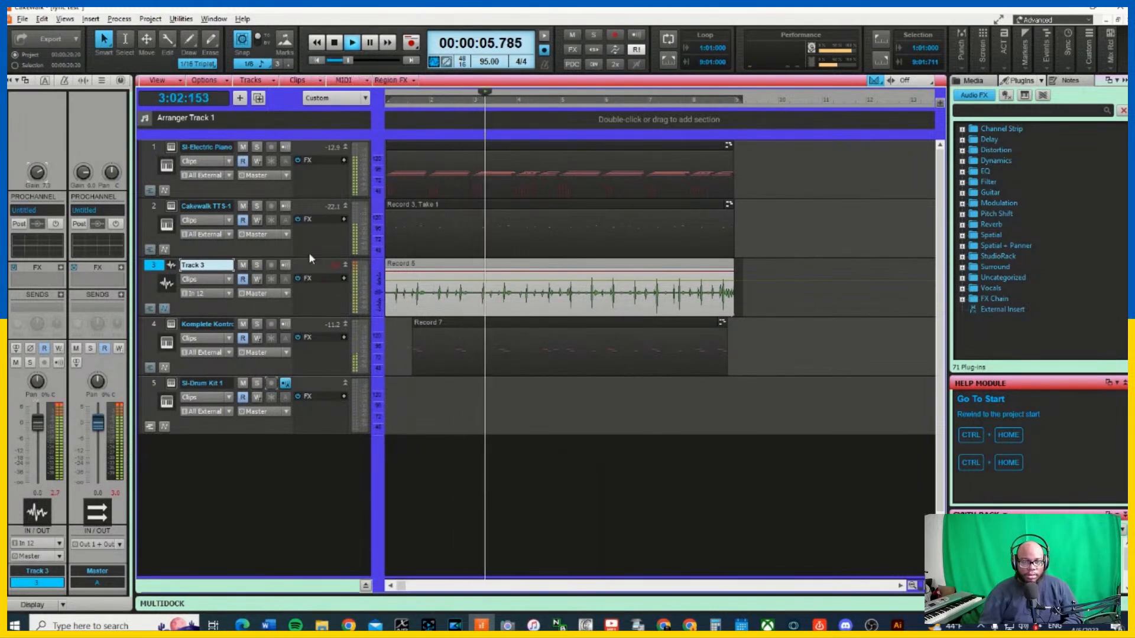
Insert the A Bit Louder FX chain preset from the Mastering folder on Track 3 and listen to the project from the start
right_click(335, 297)
mouse_move(421, 324)
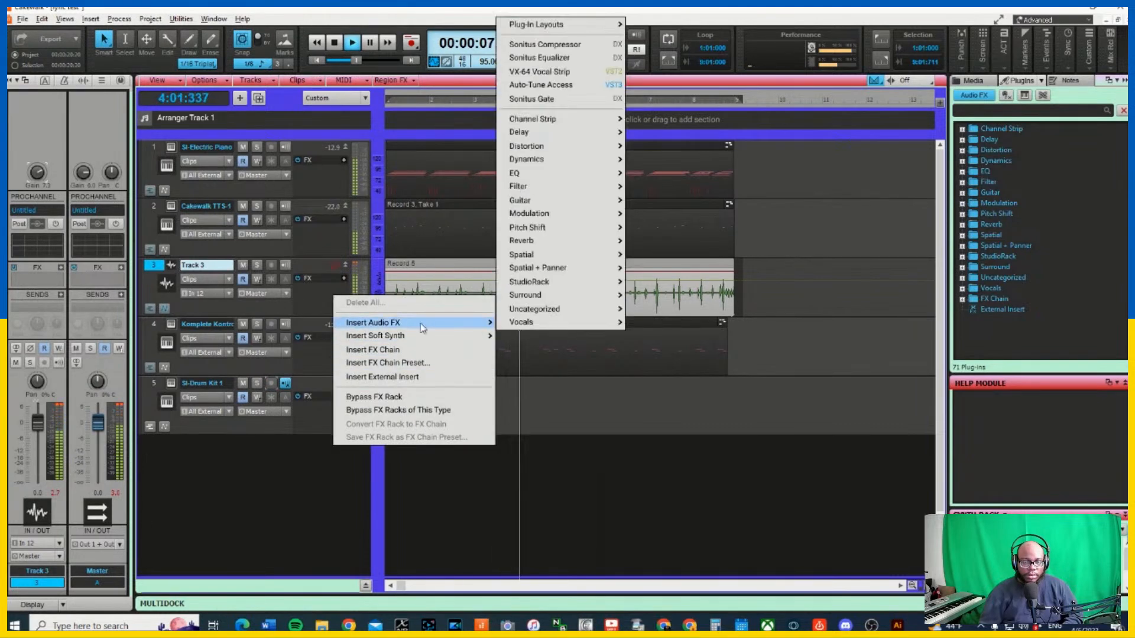
click(382, 362)
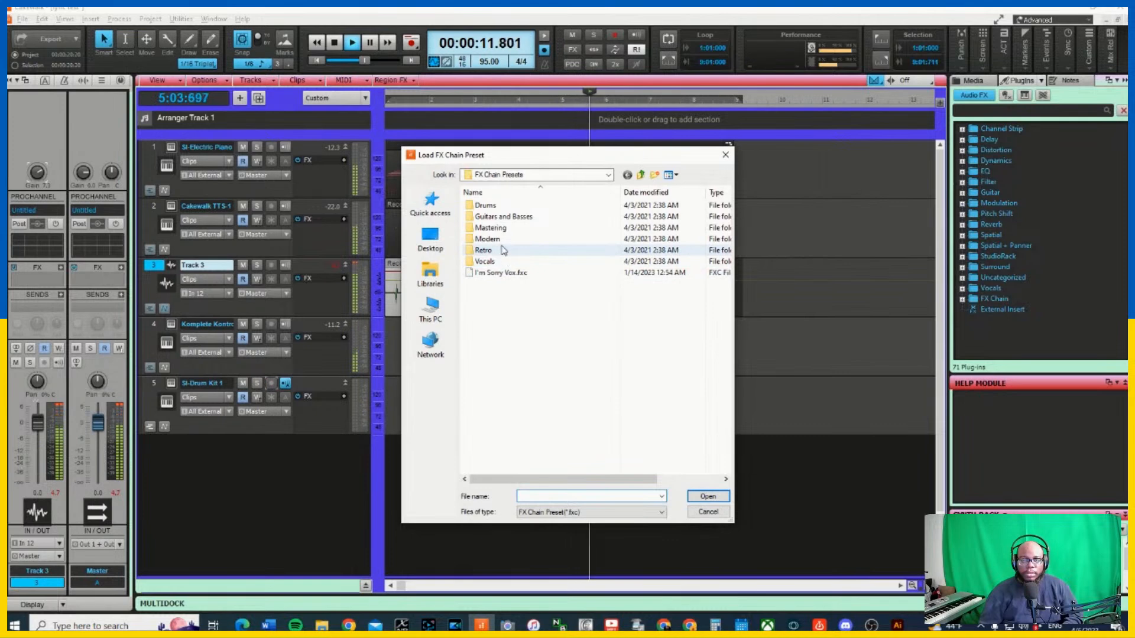
double_click(502, 228)
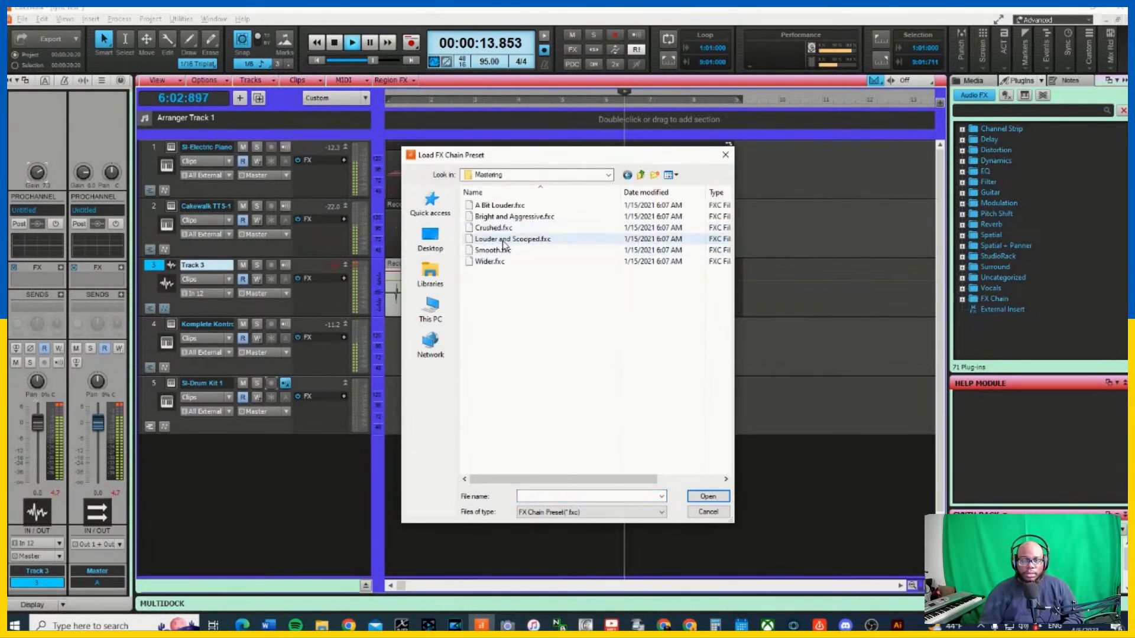
click(501, 205)
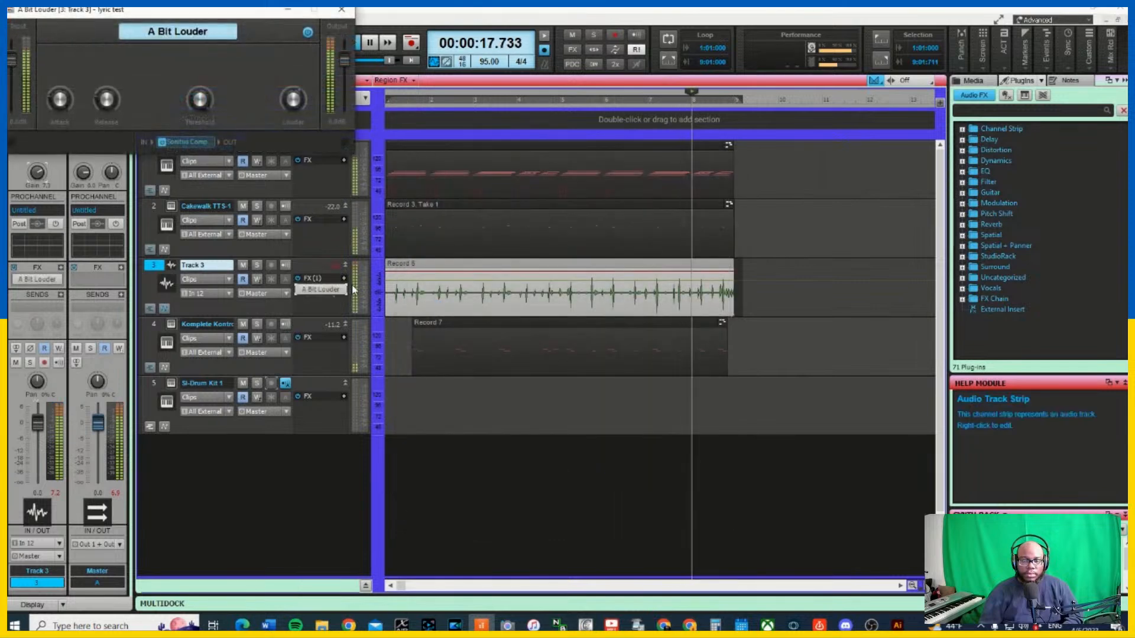
click(334, 16)
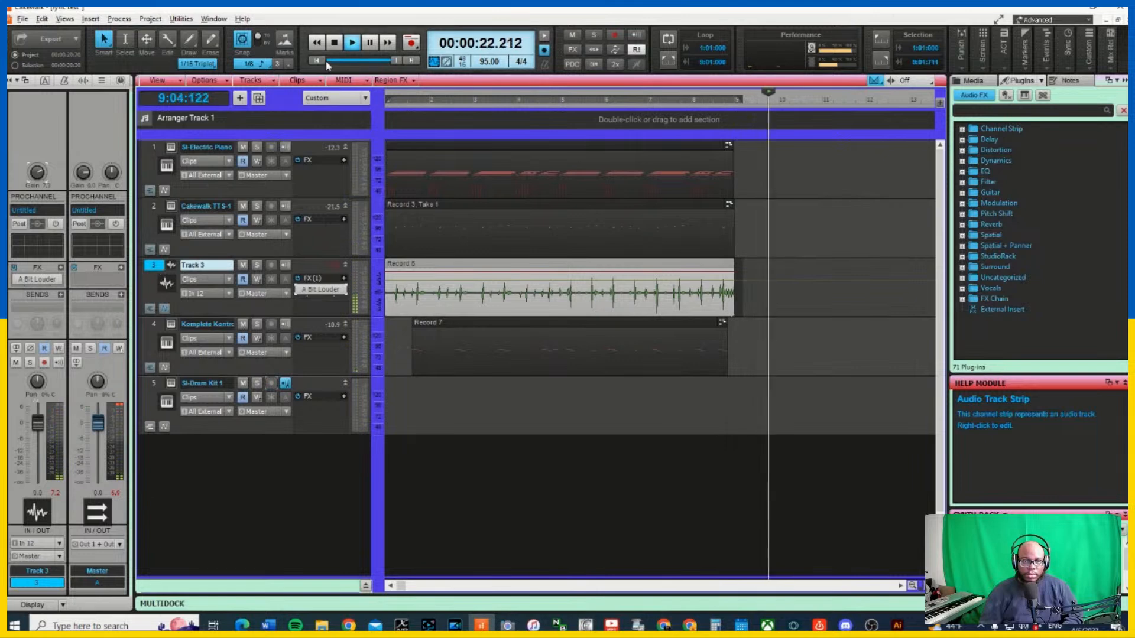
click(317, 42)
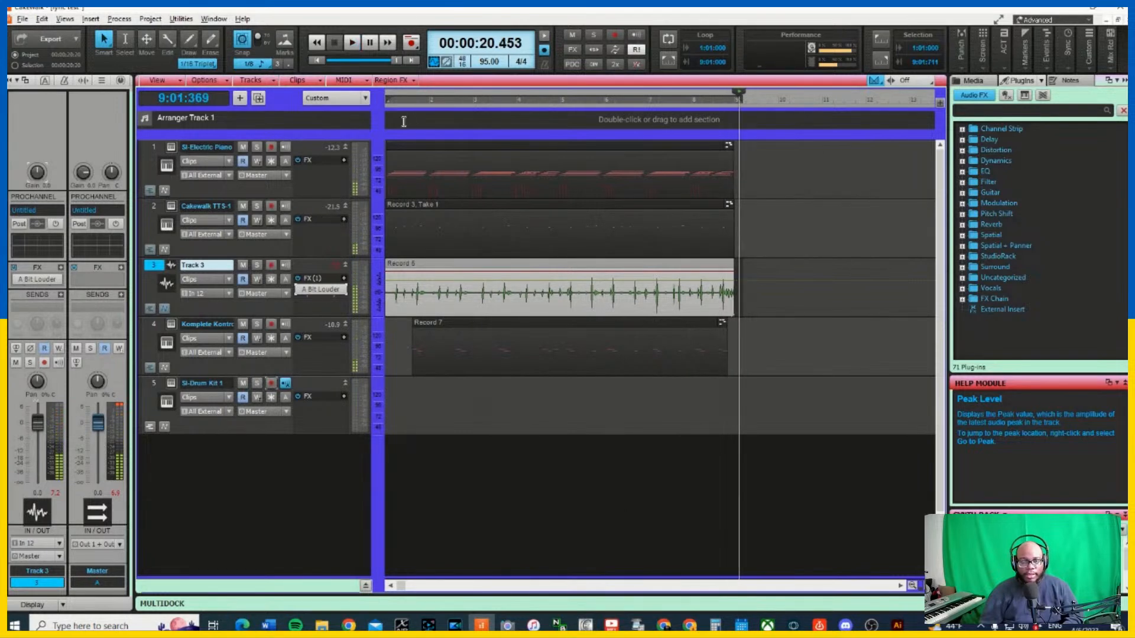
click(317, 43)
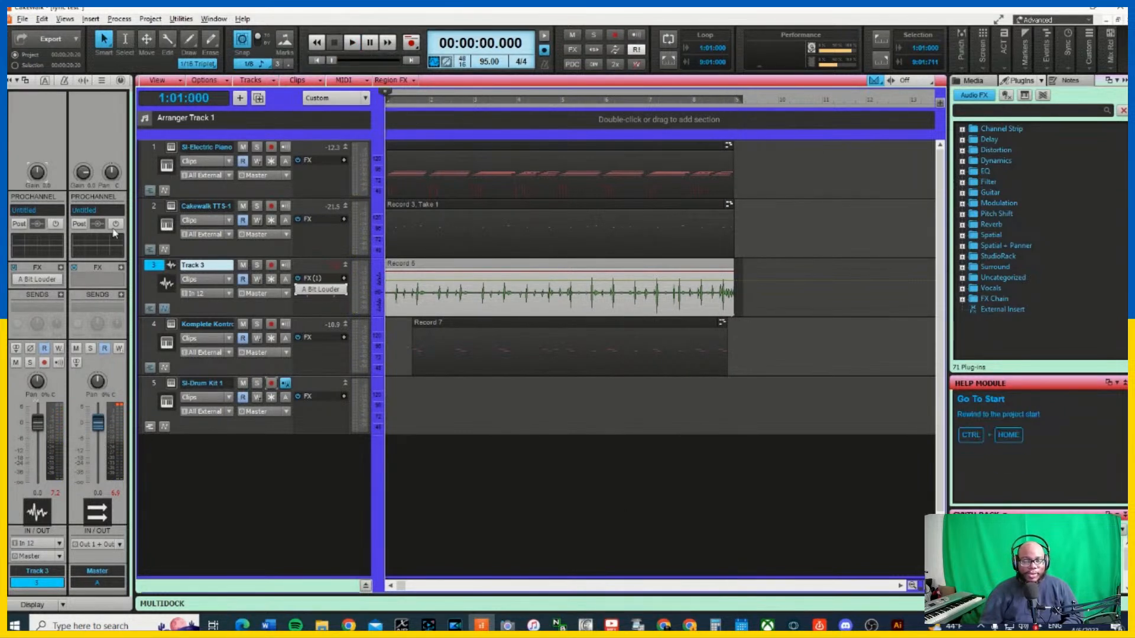
Open the Lyrics view for the Cakewalk TTS-1 track
click(154, 208)
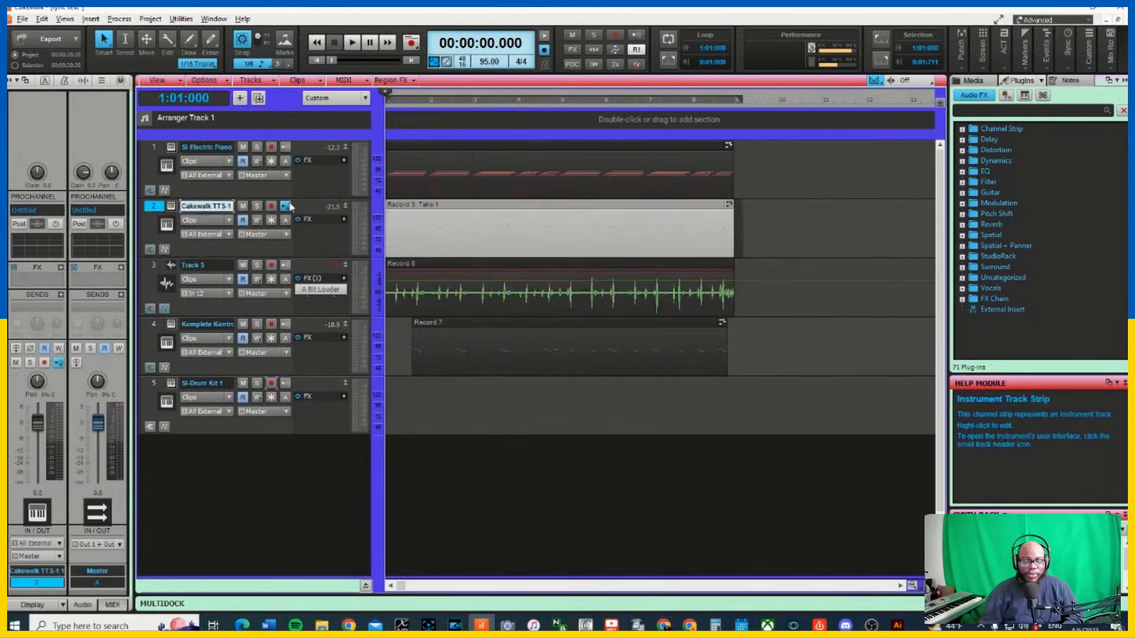
click(65, 21)
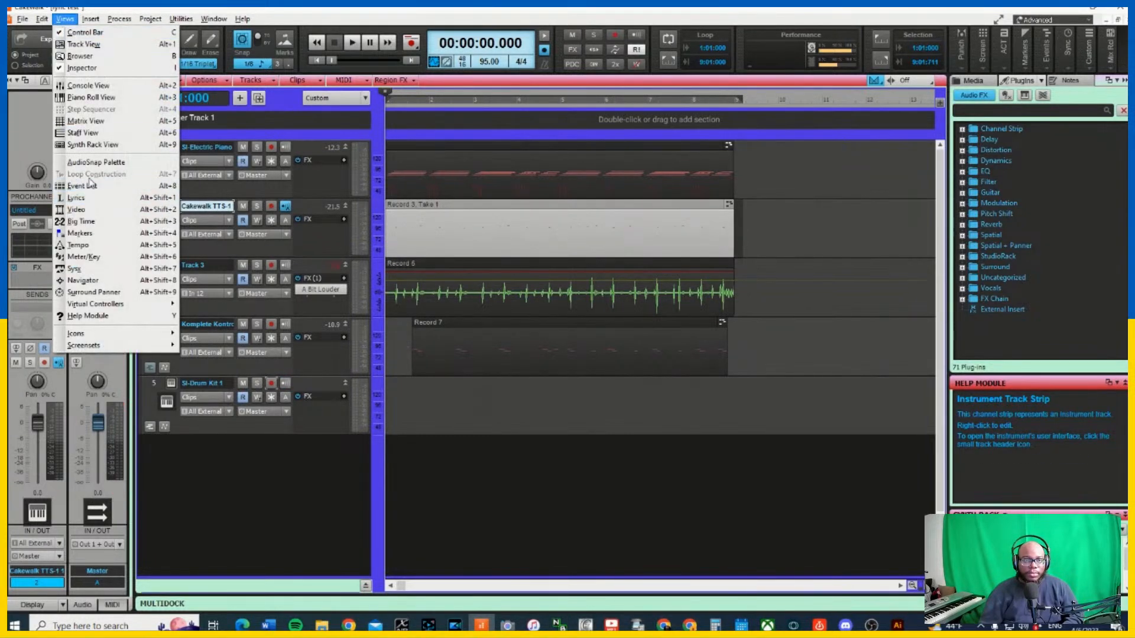
click(92, 200)
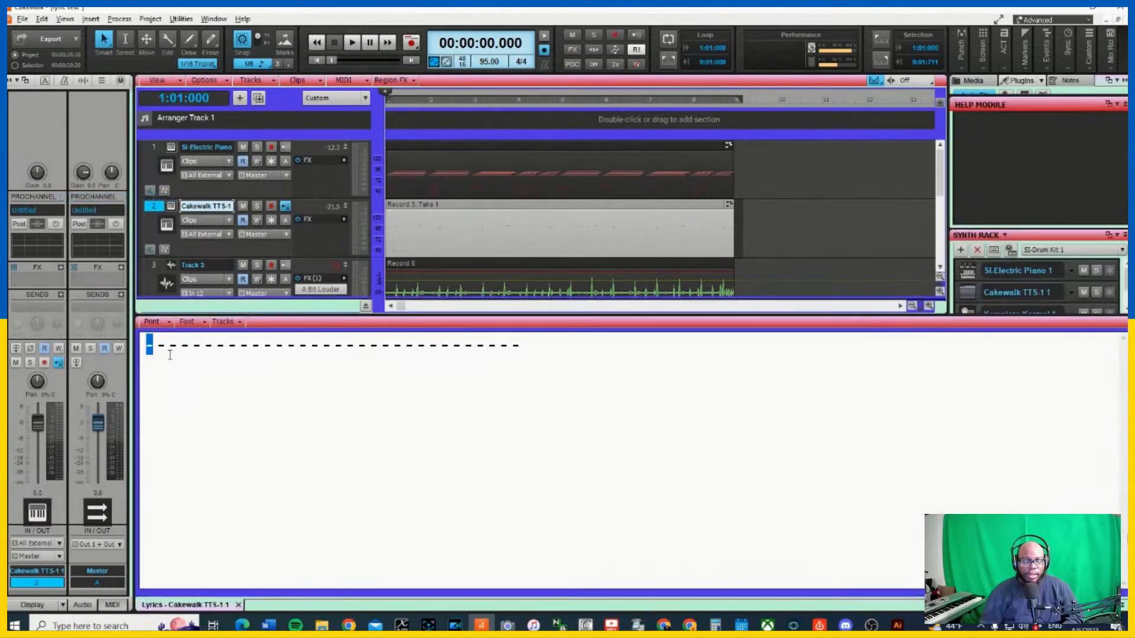
Try to delete the row of placeholder dashes in the lyrics
drag(524, 348, 103, 343)
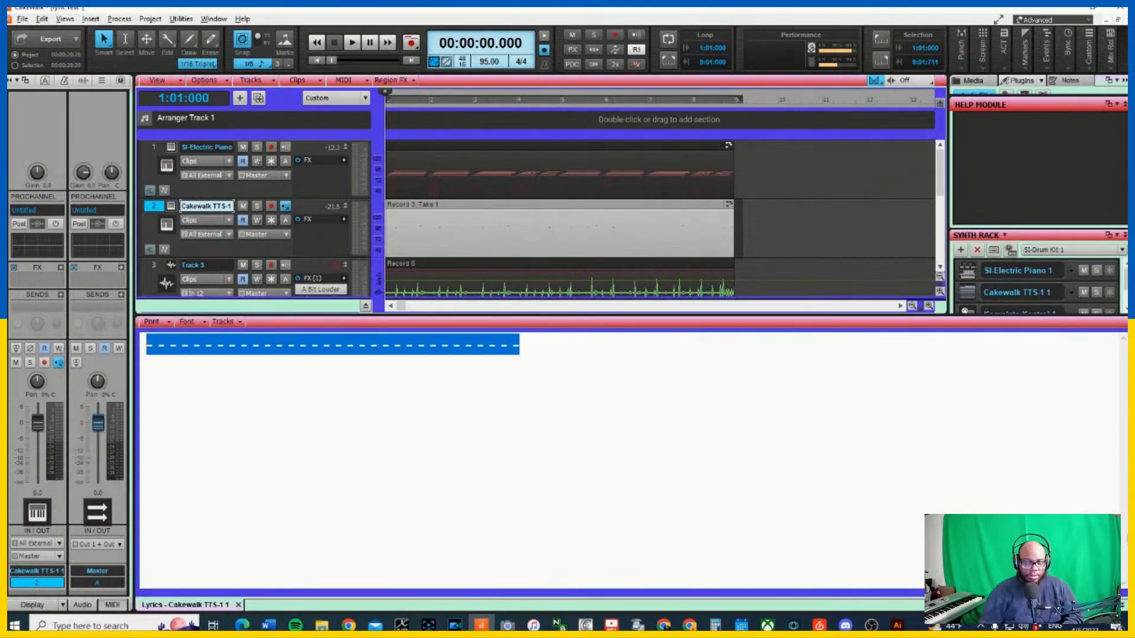
key(Delete)
key(ctrl+z)
key(BackSpace)
Enter "how can you live" and "with out me girl" as the first two lyric lines
text(ow cana)
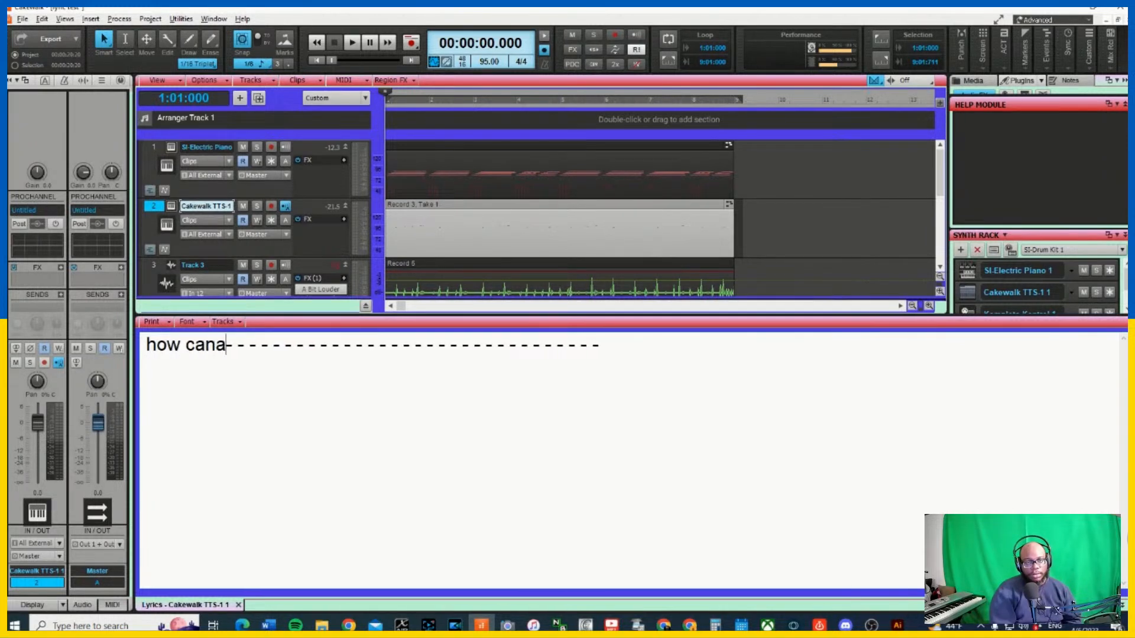
text( you g)
key(BackSpace)
key(BackSpace)
key(BackSpace)
key(BackSpace)
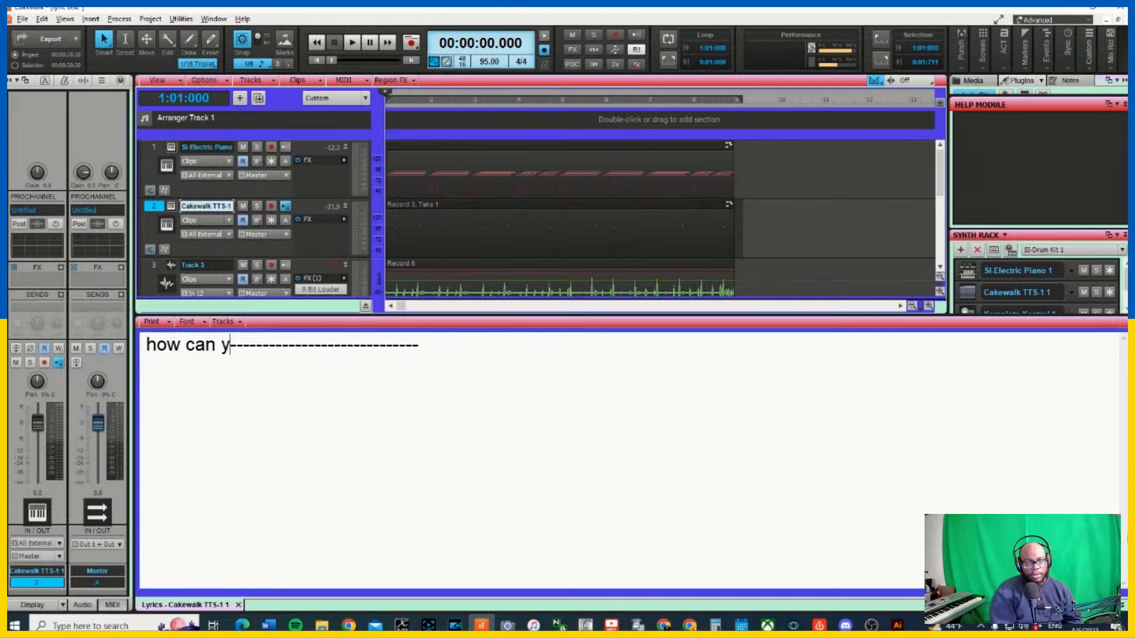
text(ou live)
key(Return)
text(with out me girl)
key(Return)
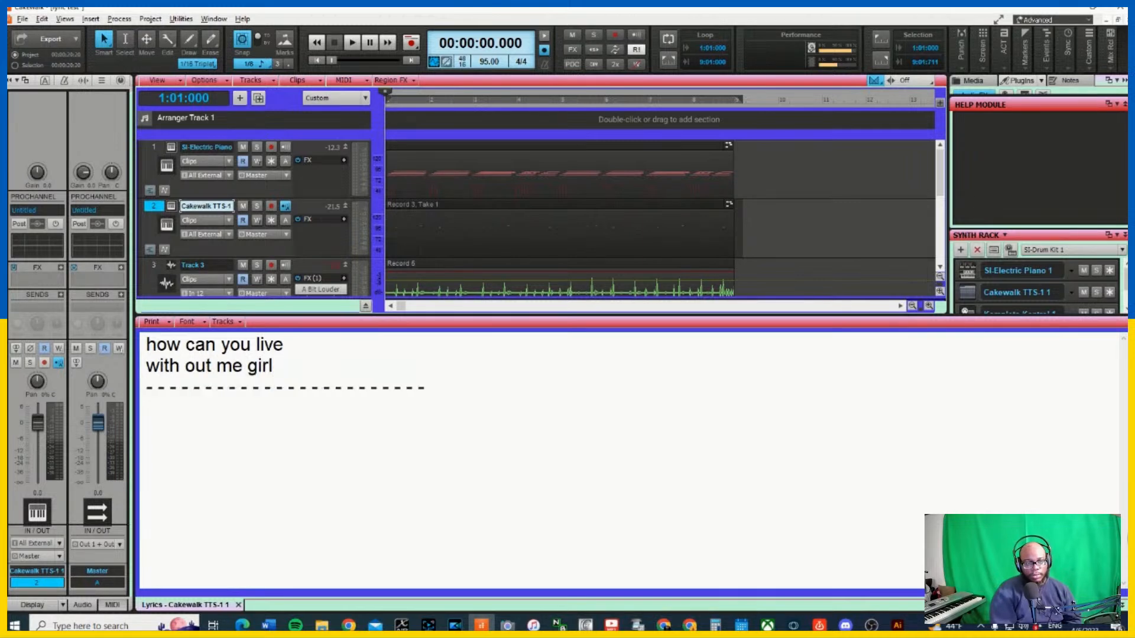
Add "don't think twice" as the third lyric line, clearing the mistyped wording
text(don't thing twice )
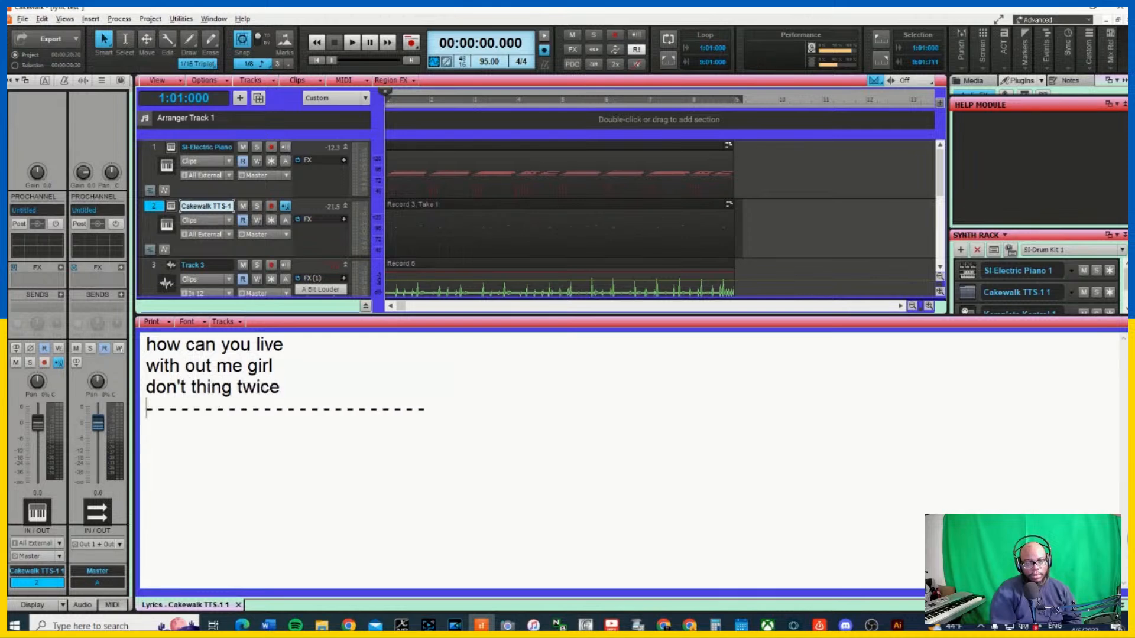
text(bout how we)
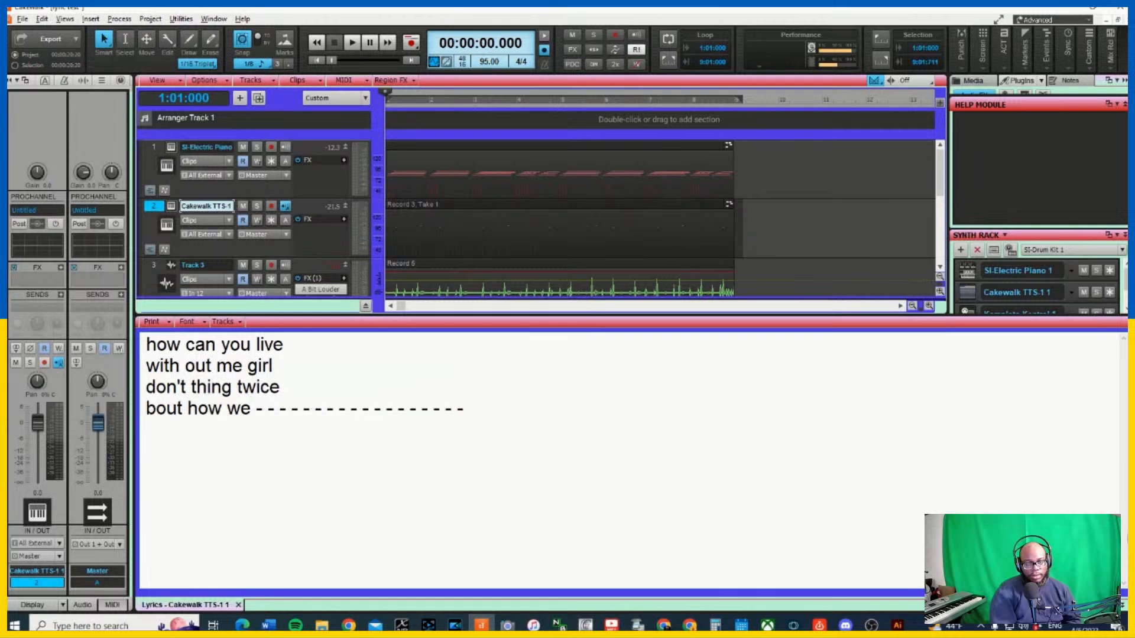
key(BackSpace)
key(BackSpace)
key(BackSpace)
key(BackSpace)
key(BackSpace)
key(BackSpace)
key(BackSpace)
key(BackSpace)
key(BackSpace)
text(k twice boi)
Enter "bout-our love" as the fourth lyric line
key(BackSpace)
key(BackSpace)
key(BackSpace)
text(bout-o-----------------)
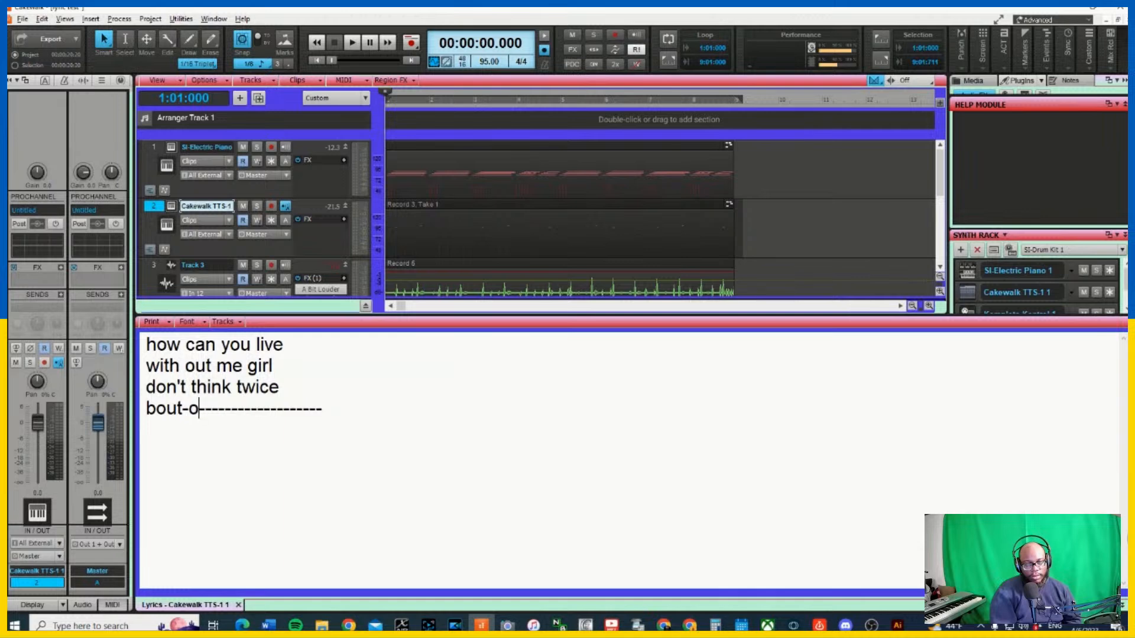
text(-)
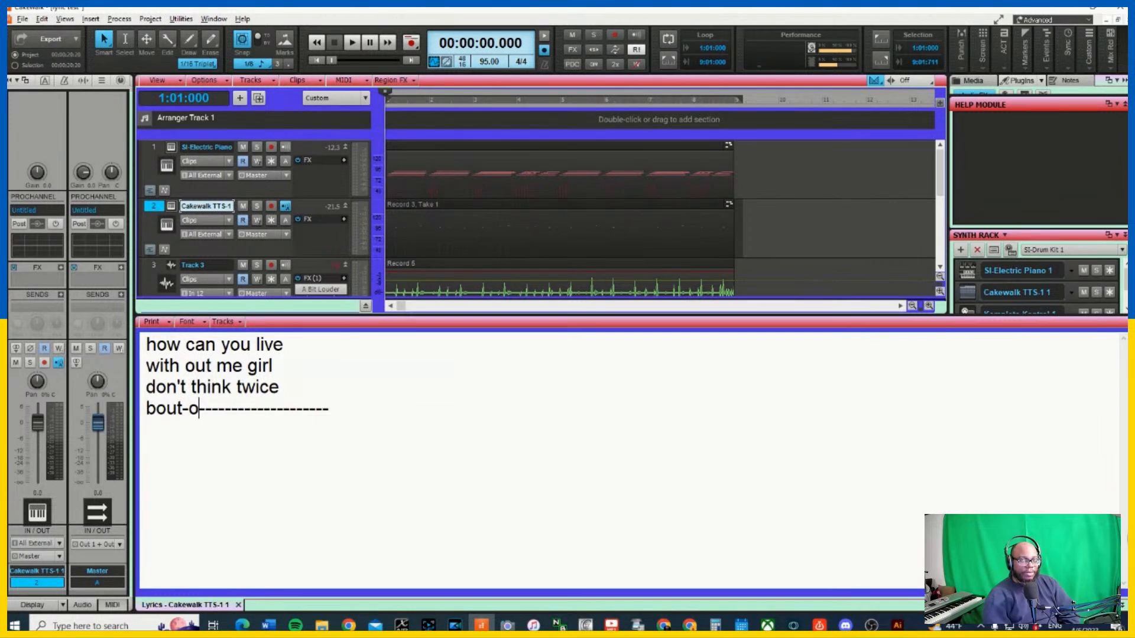
text(love)
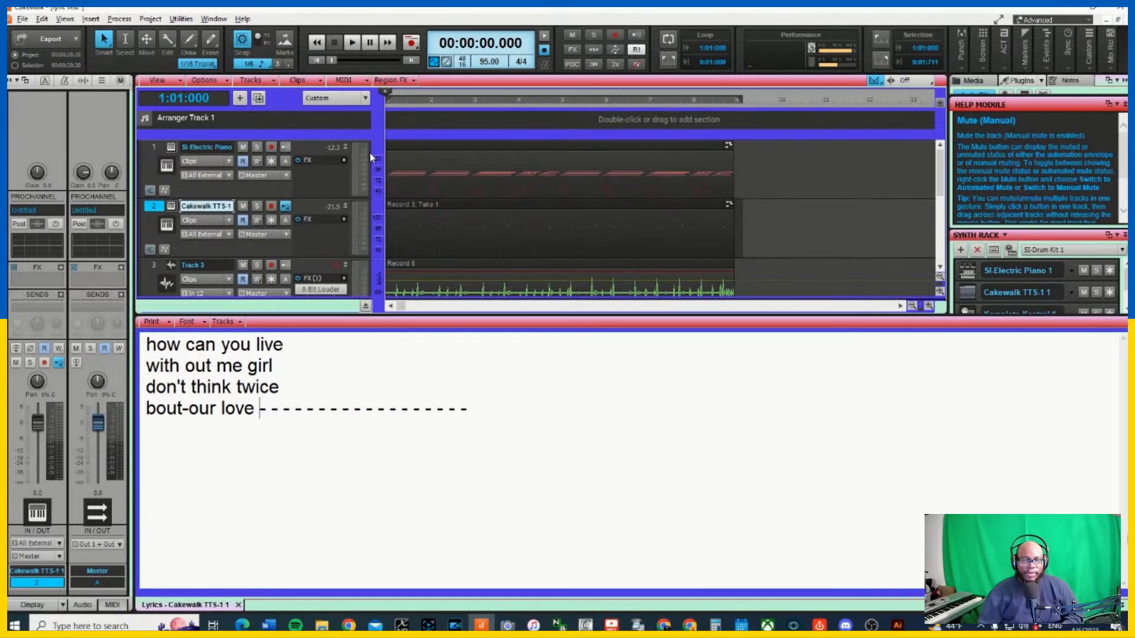
Play the song to check the lyric timing, stop it, and extend the fourth line with "our love"
click(349, 46)
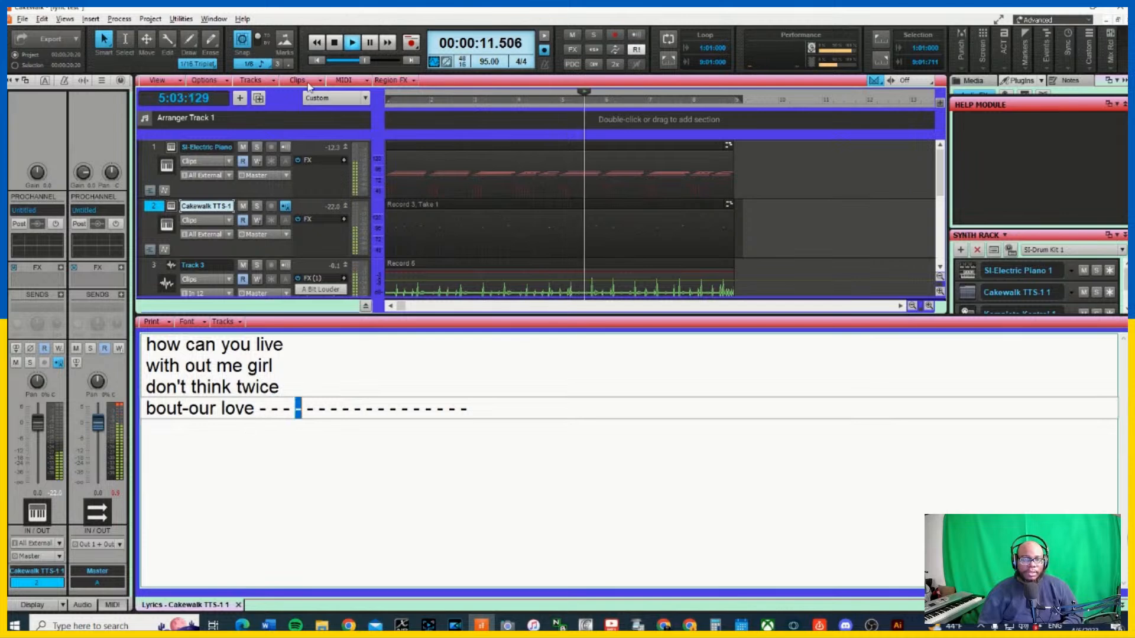
key(space)
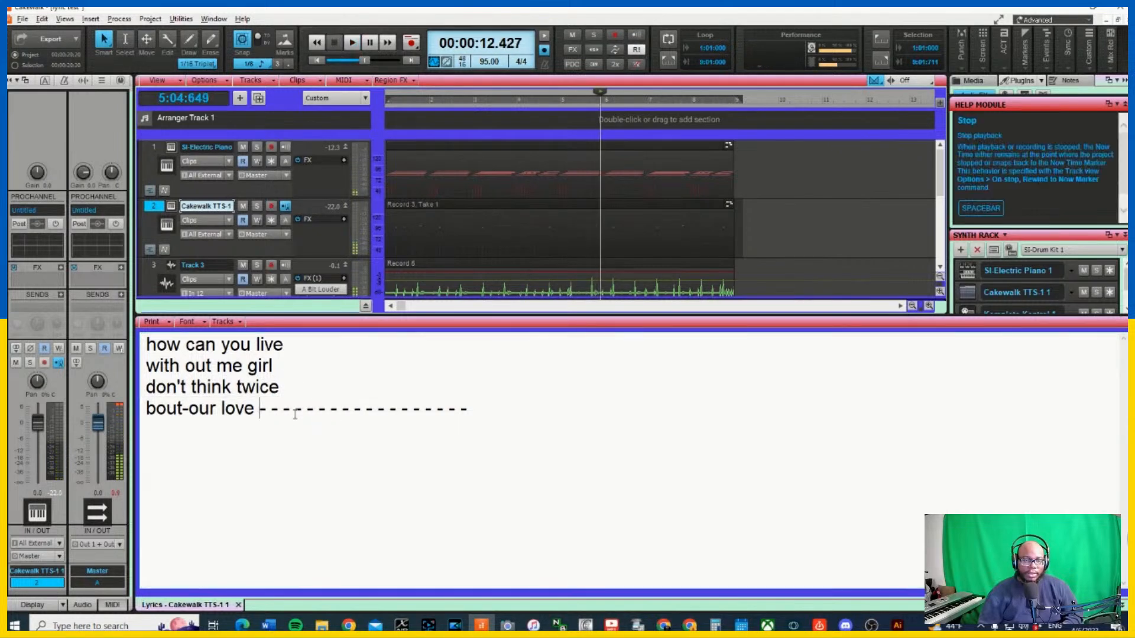
text(our love)
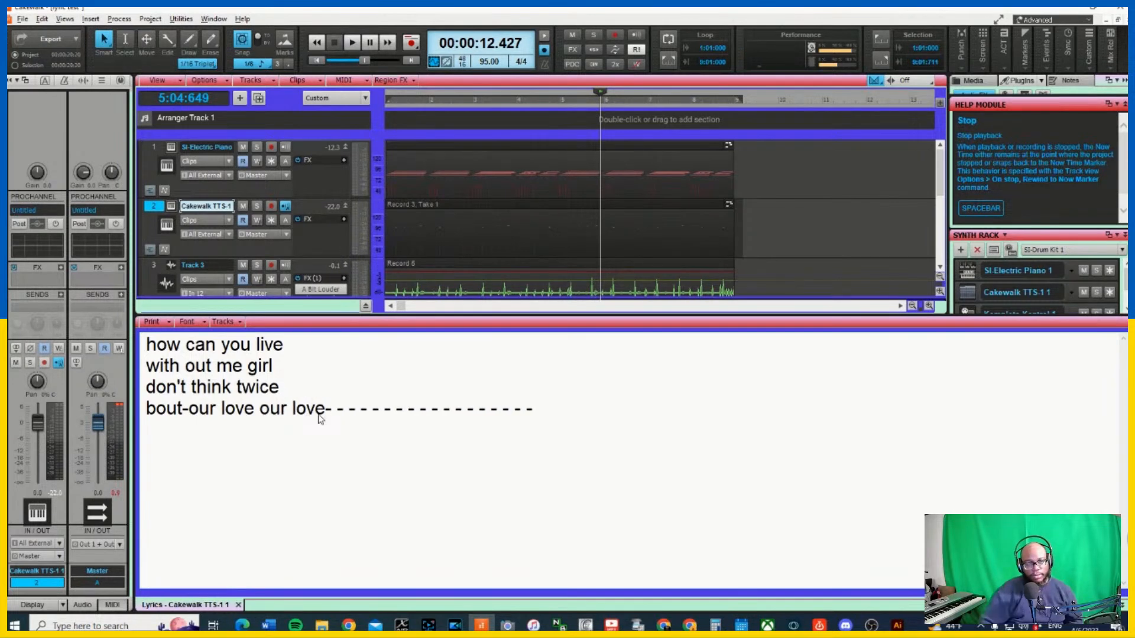
Play the project from the start to follow the lyrics, and stop playback
click(317, 43)
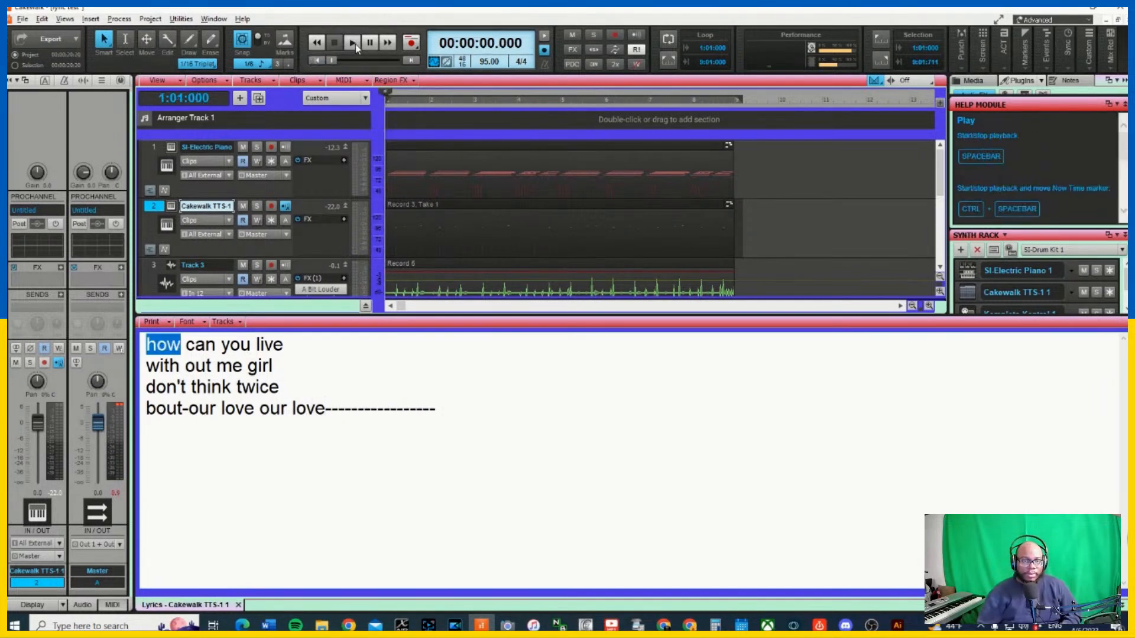
click(356, 44)
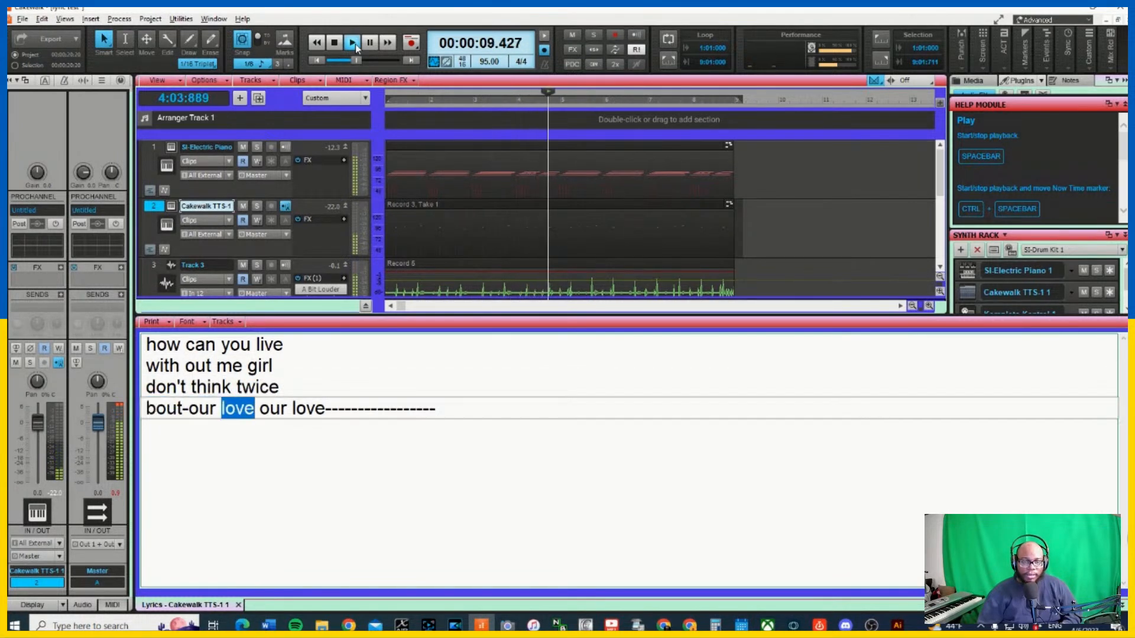
click(318, 61)
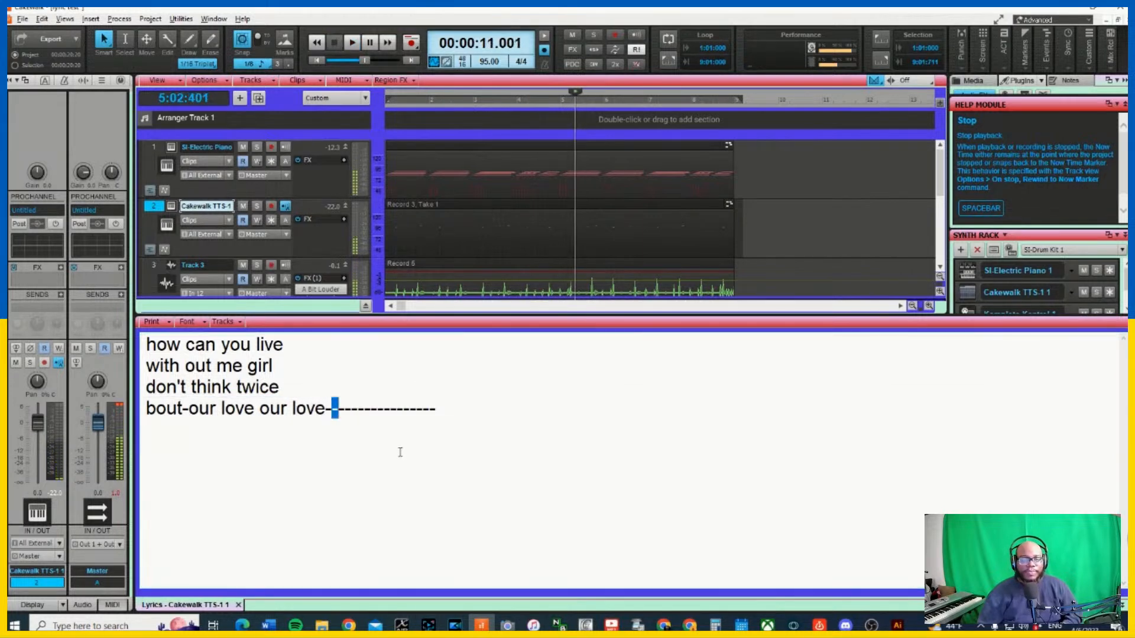
Enlarge the track area above the lyrics to show the tracks down to SI-Drum Kit 1
scroll(300, 293, down, 3)
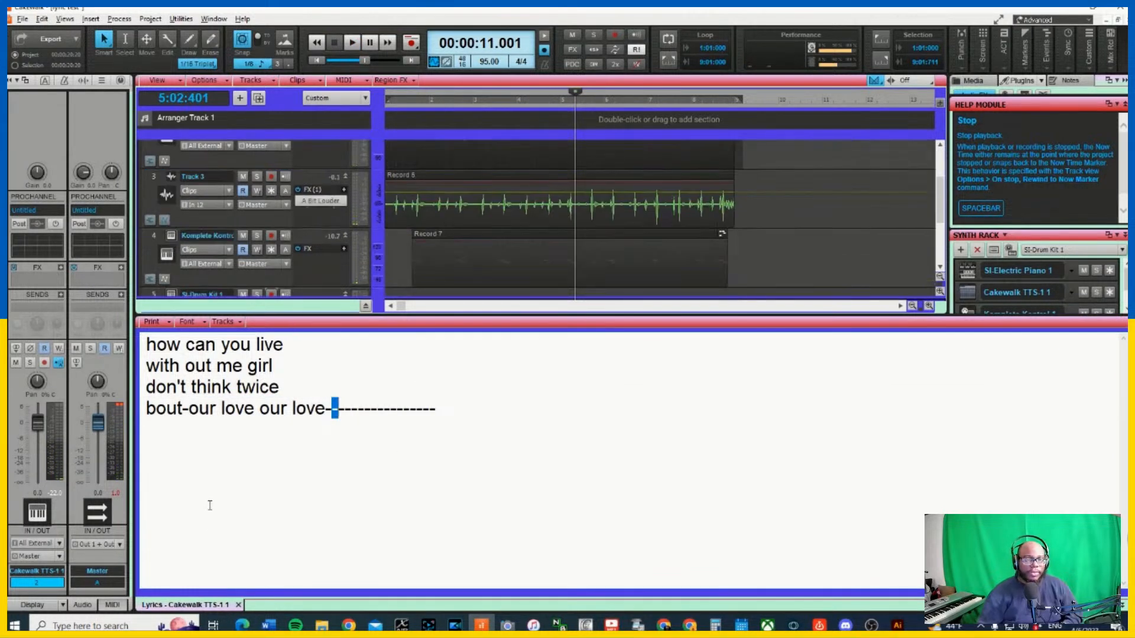
drag(417, 314, 416, 432)
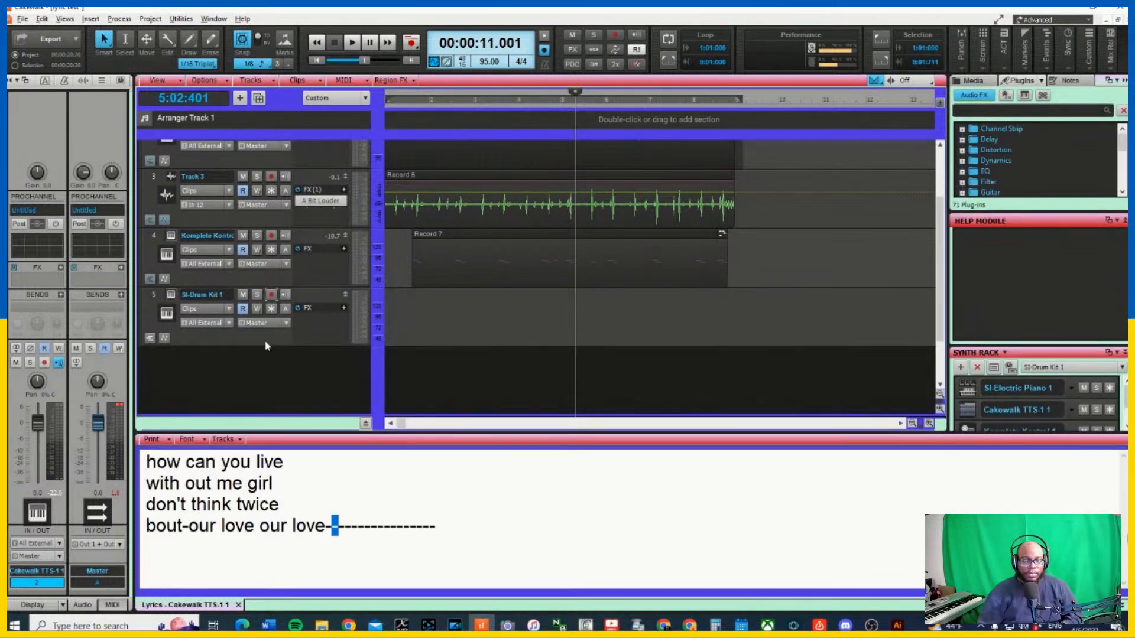
right_click(213, 361)
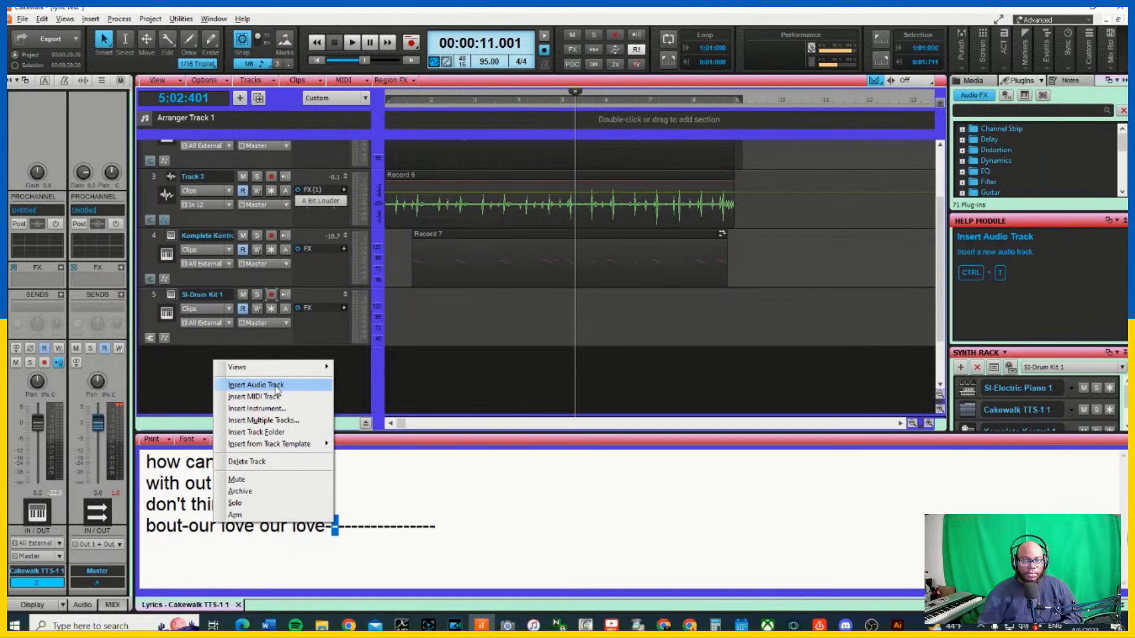
Duplicate Track 3 three times without events, keeping its properties, effects and sends, starting at track 4
click(158, 176)
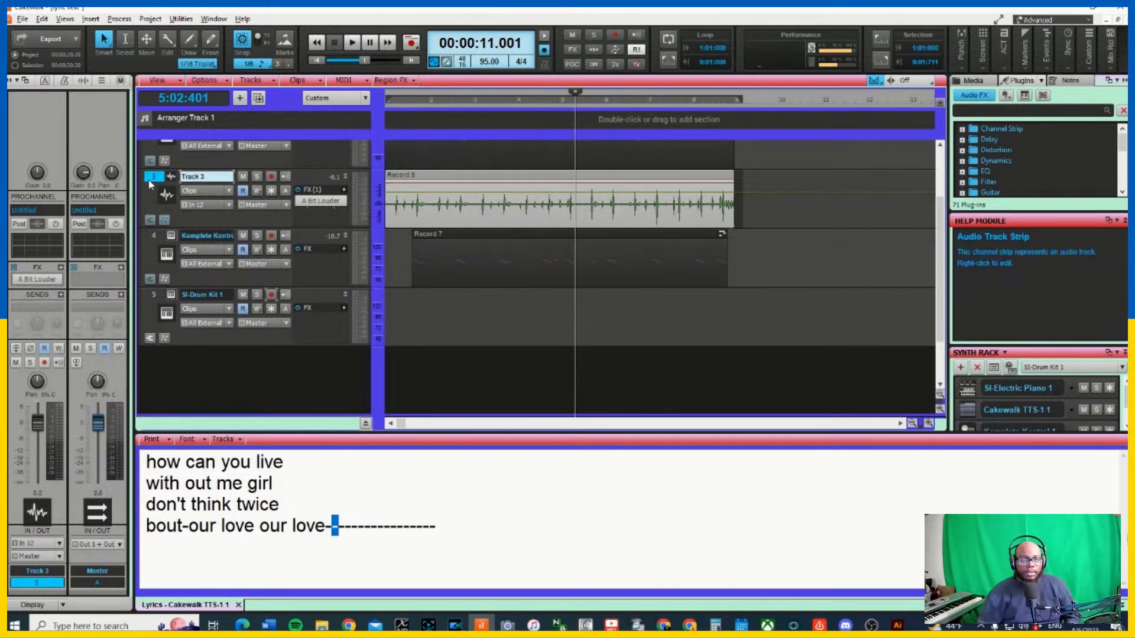
click(153, 177)
click(153, 178)
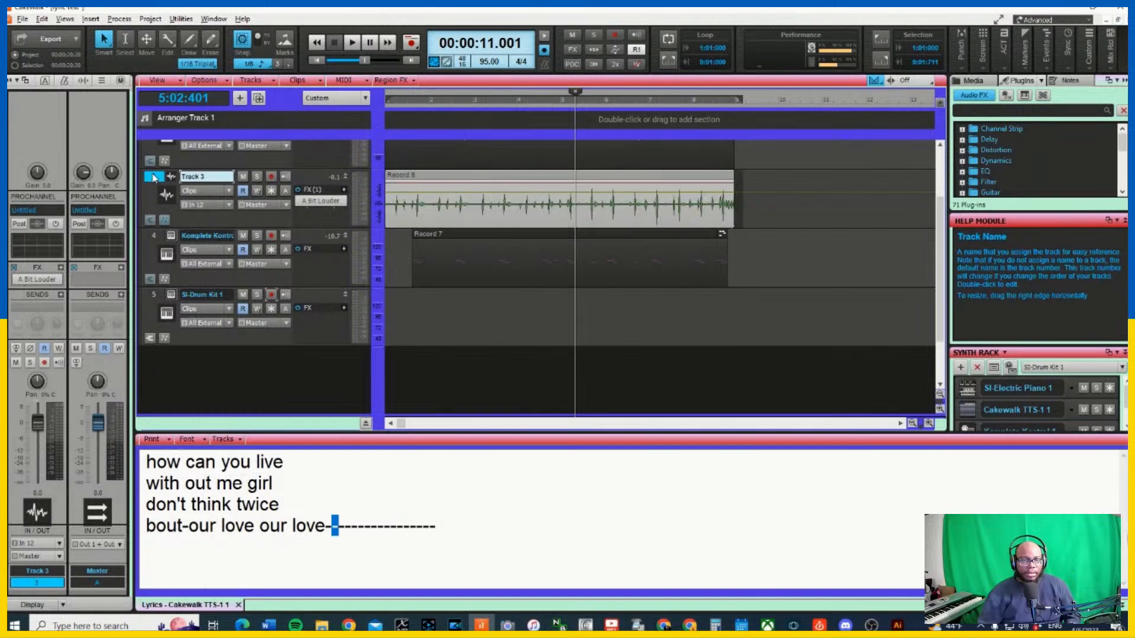
right_click(154, 179)
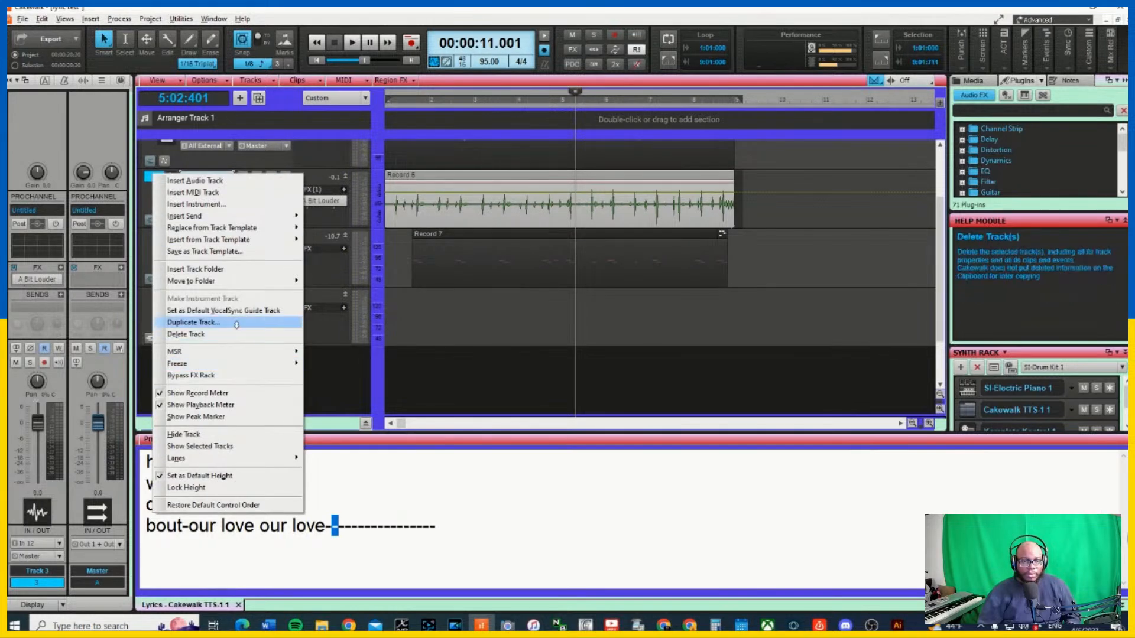
click(201, 322)
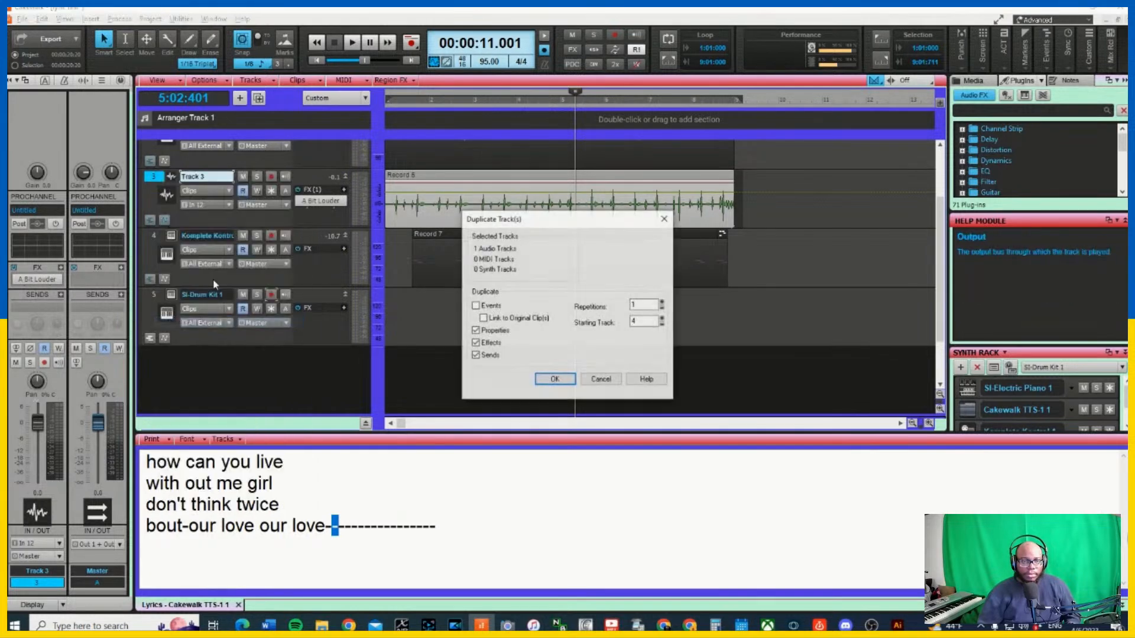
click(663, 302)
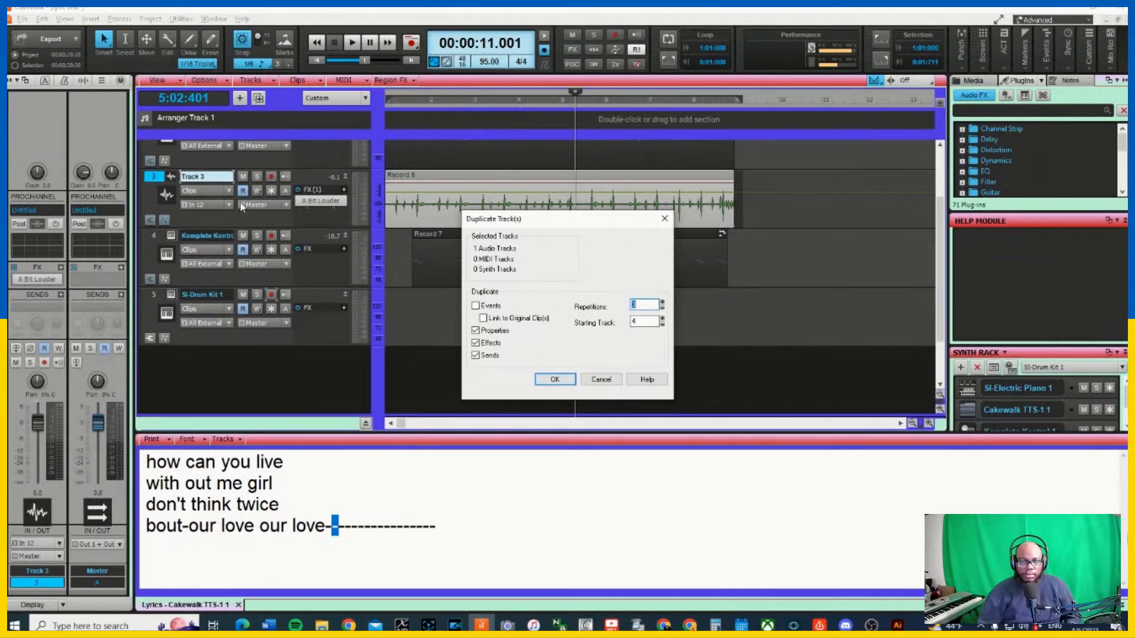
click(544, 381)
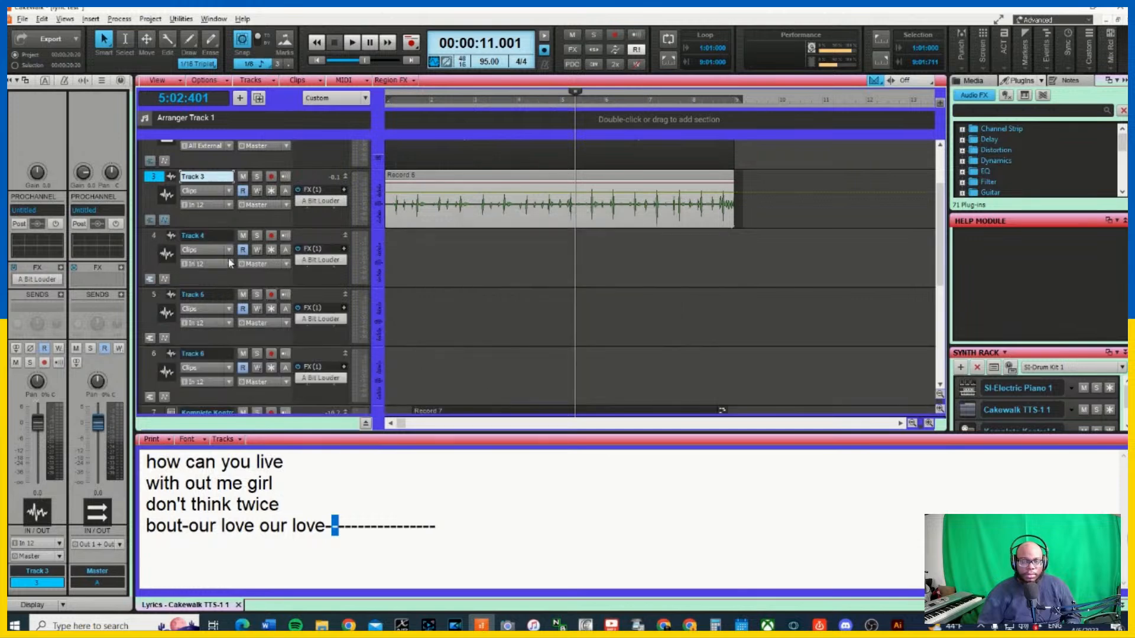
Arm Track 4 for recording and record a take on it from the project start
scroll(211, 235, down, 3)
scroll(223, 302, up, 2)
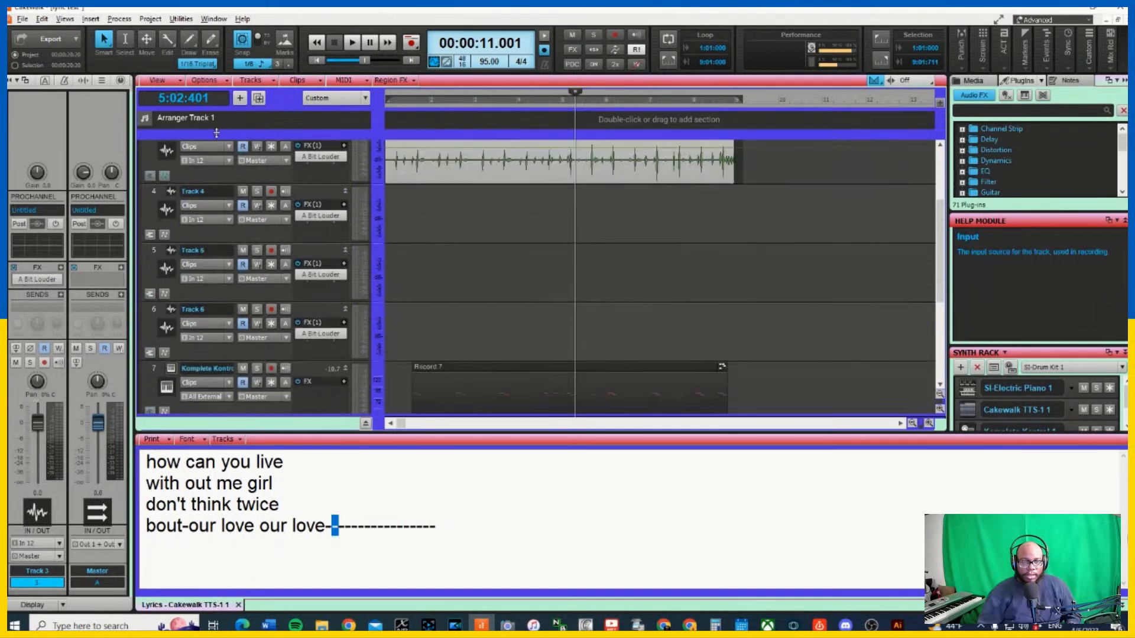
click(271, 191)
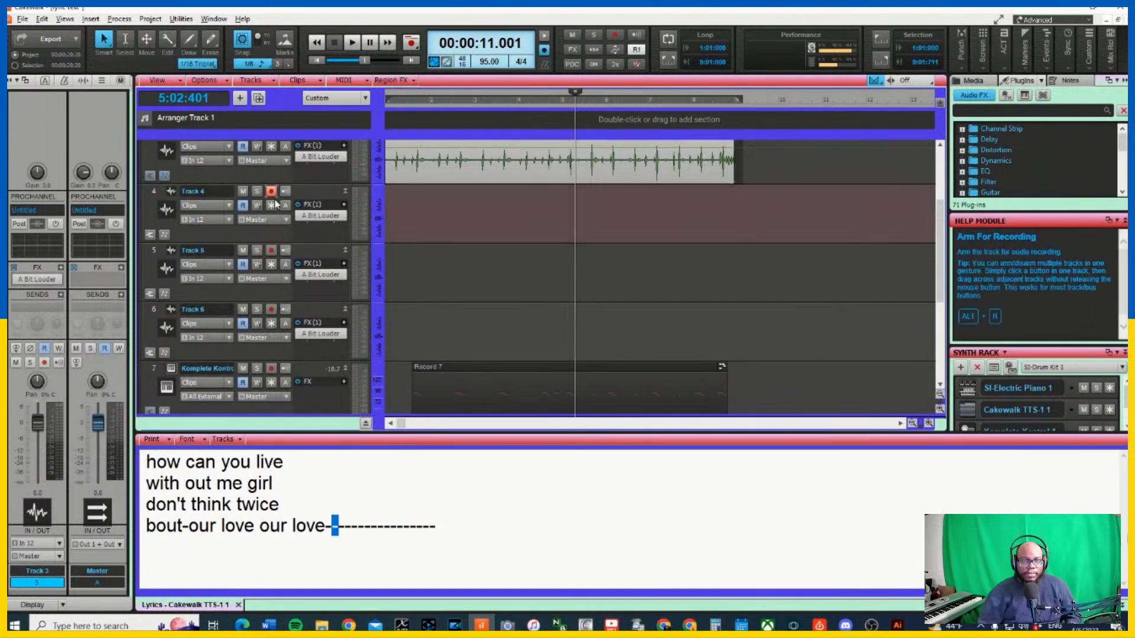
scroll(283, 266, up, 3)
scroll(288, 277, down, 2)
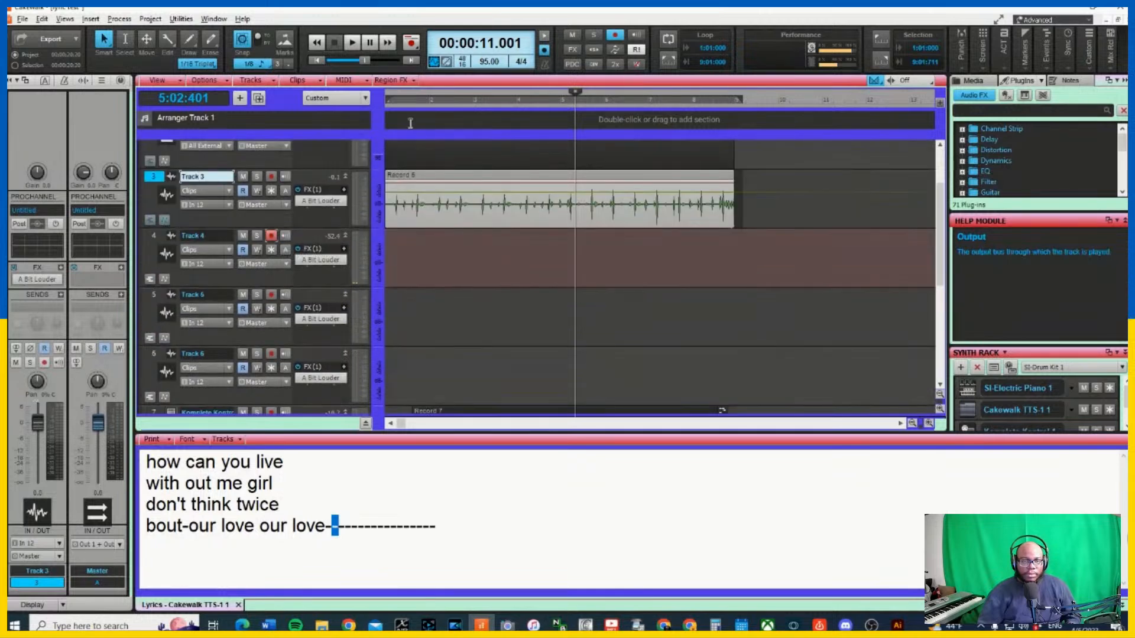
click(317, 61)
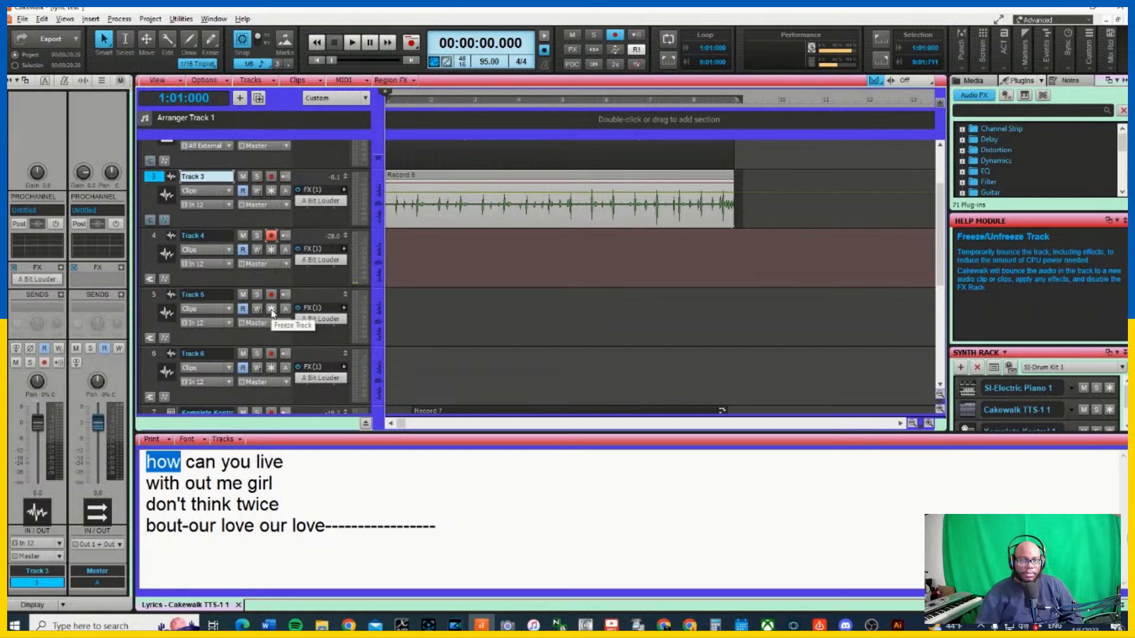
key(space)
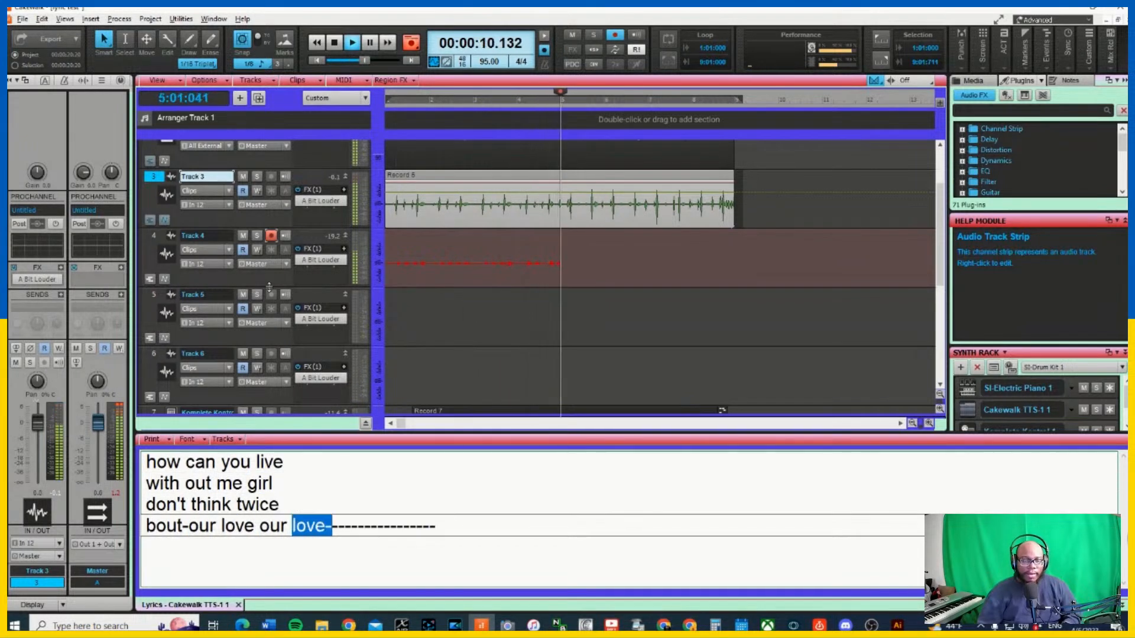
Play back the Track 4 take from the start, solo the track, and return to the project start
click(320, 60)
key(space)
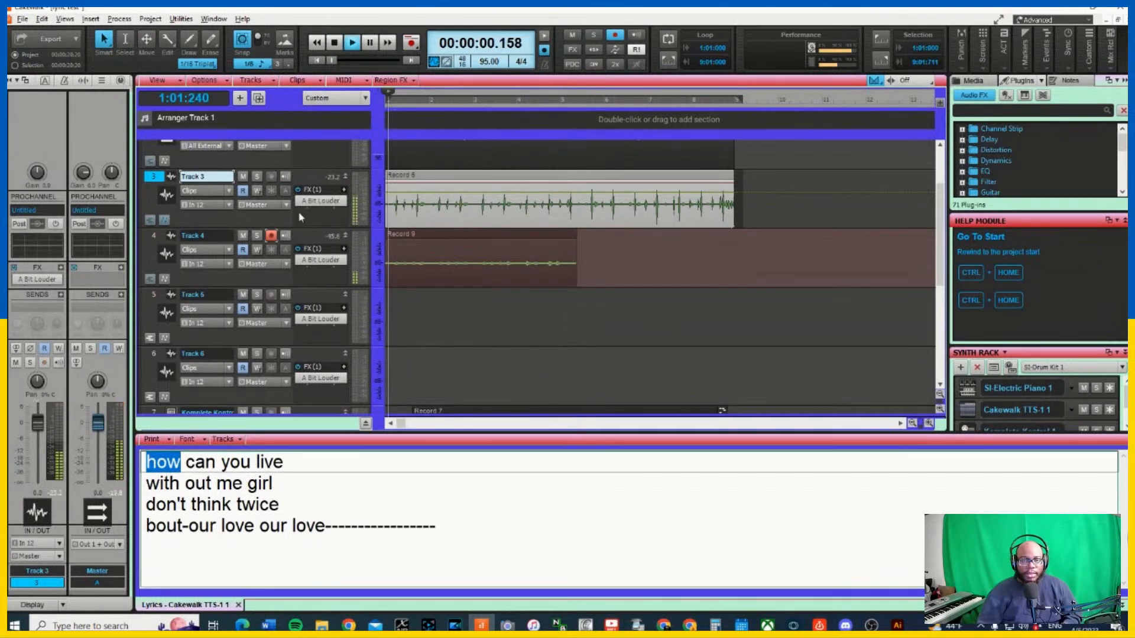
click(257, 236)
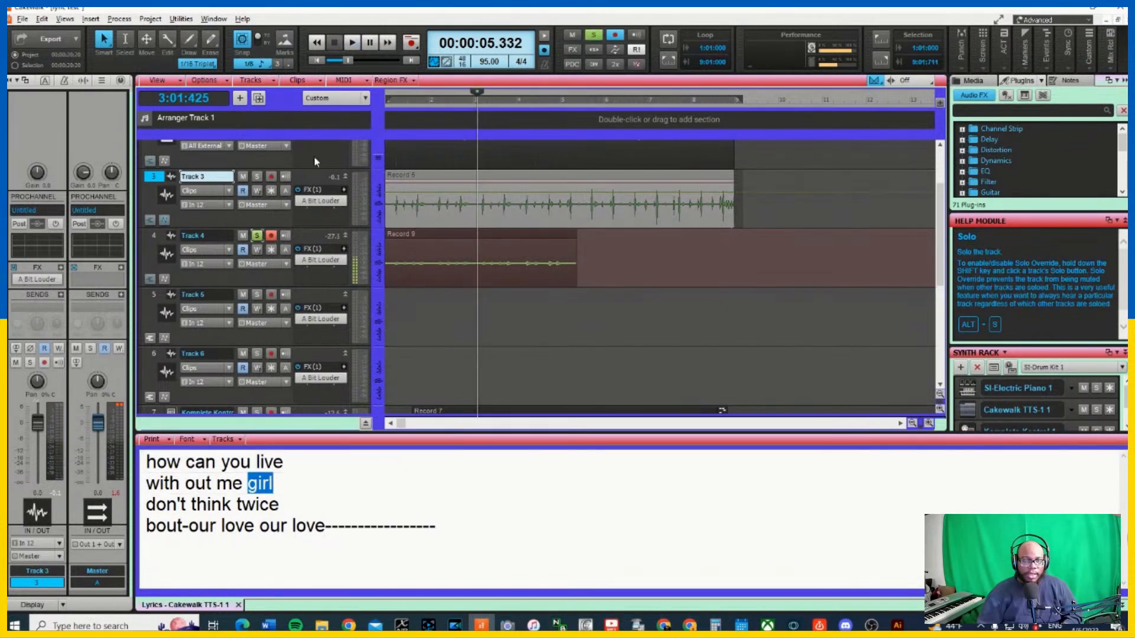
click(323, 64)
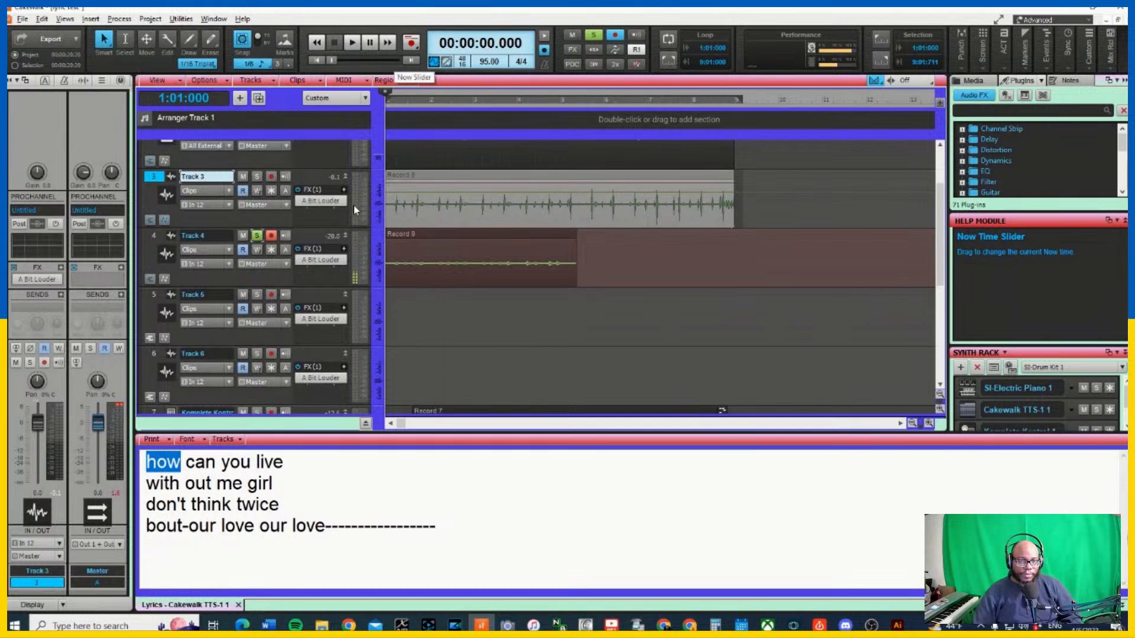
Delete the recorded clip on Track 4, record a short new take from the start, and rewind
click(418, 235)
key(Delete)
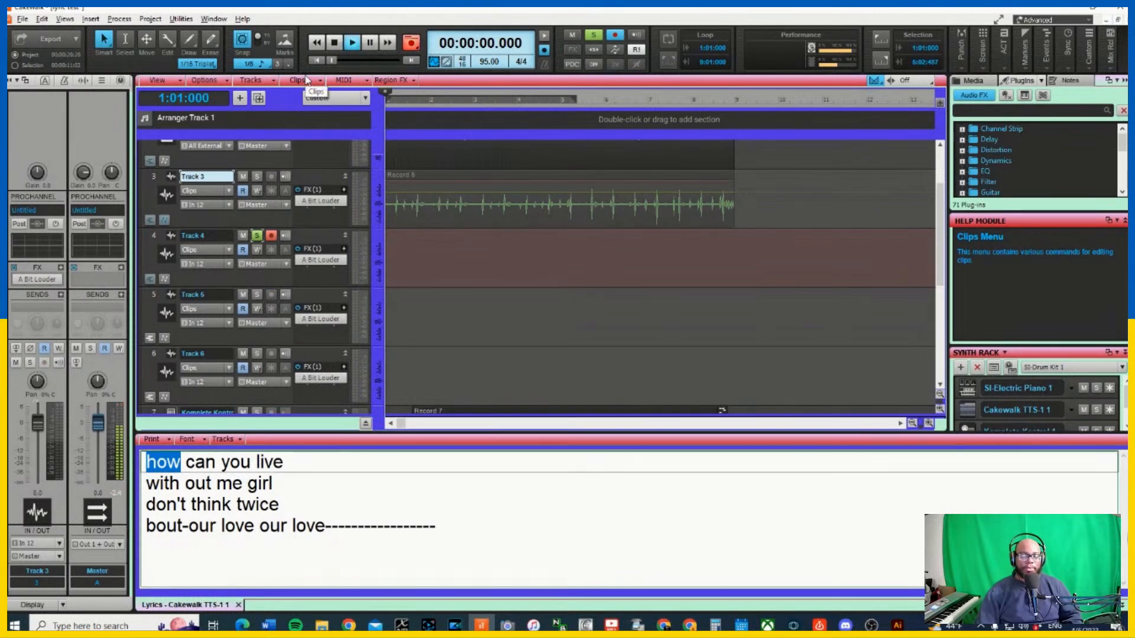
key(space)
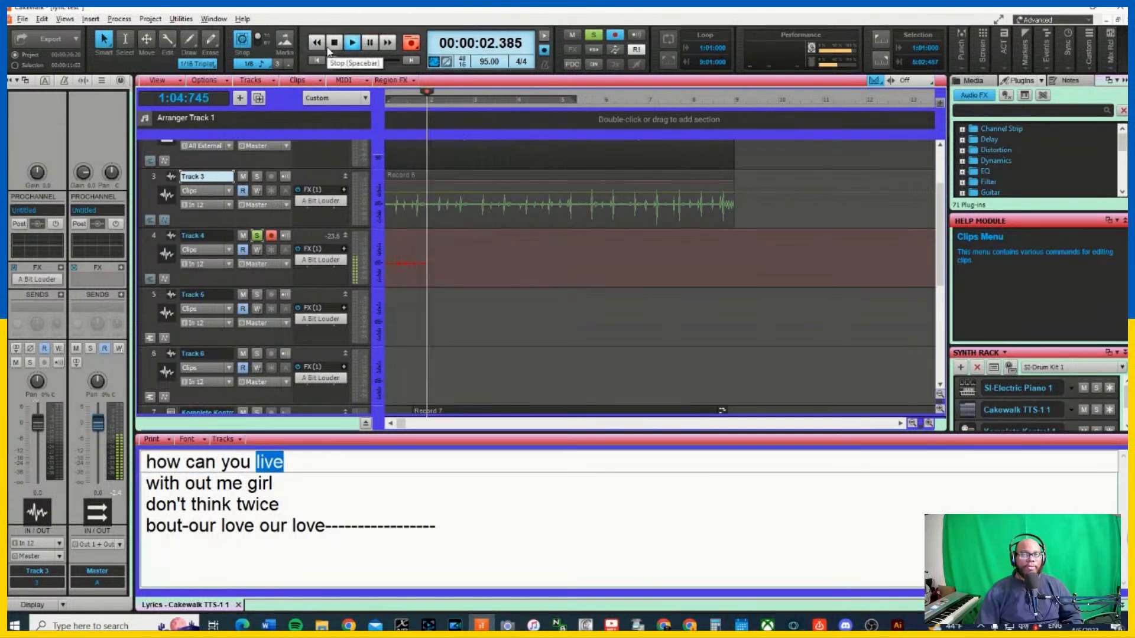
click(334, 42)
click(317, 60)
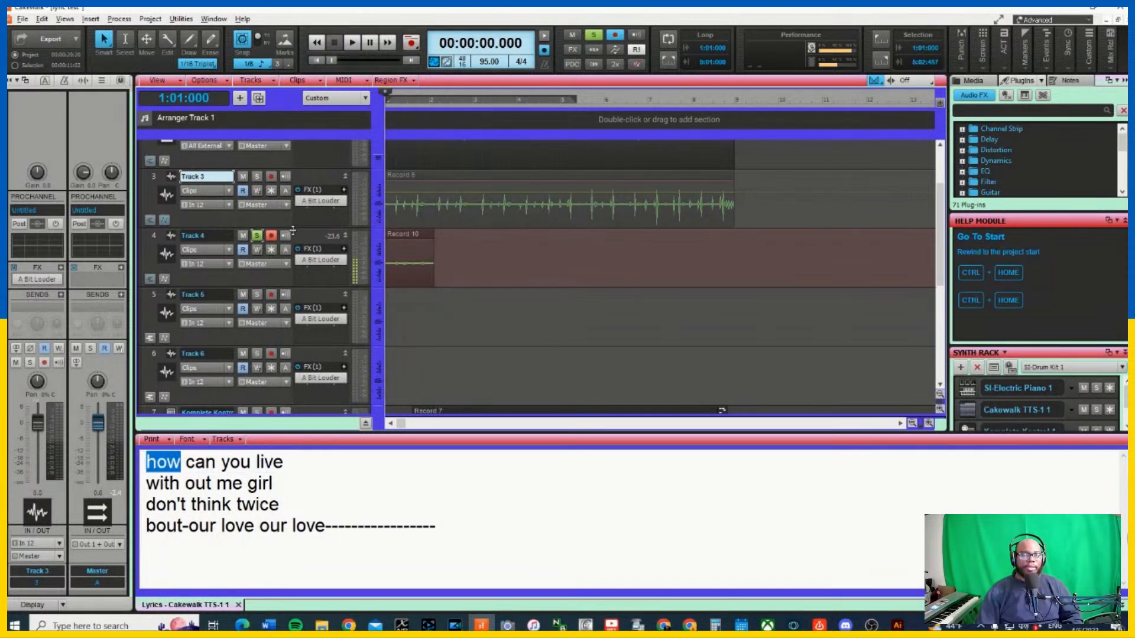
Unsolo Track 4, undo its short recording, record a new take from the project start, and rewind
click(256, 238)
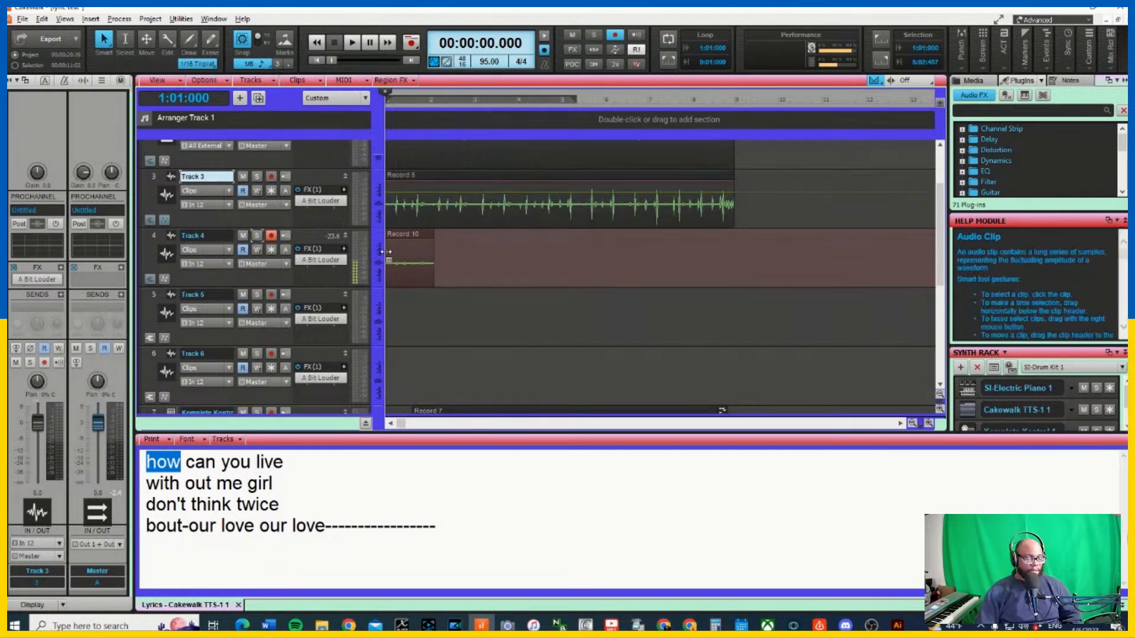
key(ctrl+z)
key(r)
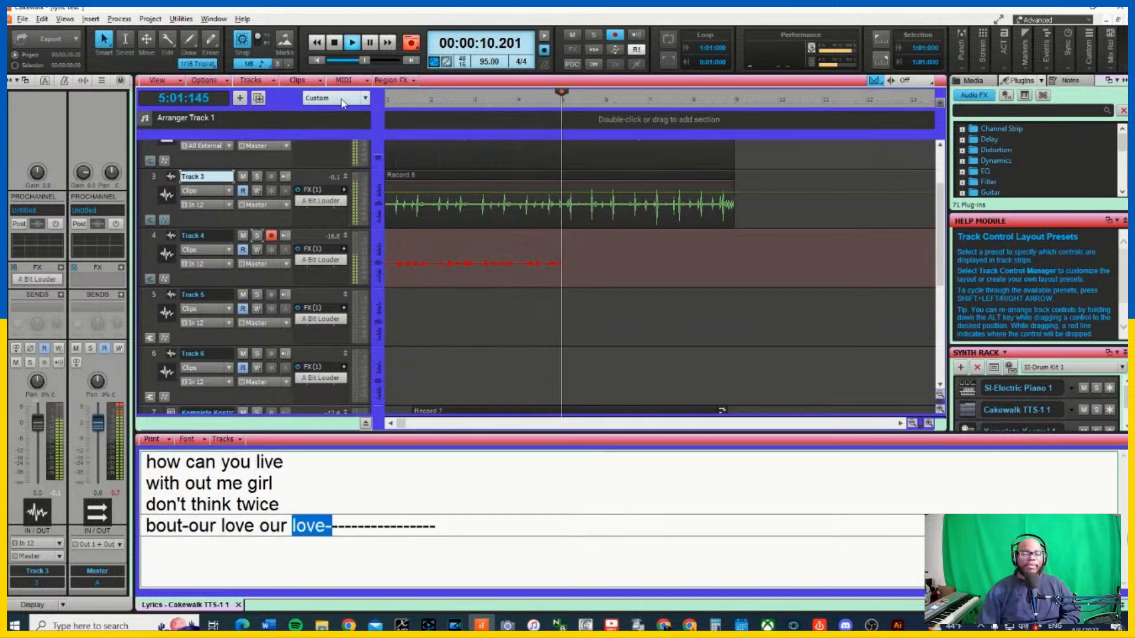
click(334, 43)
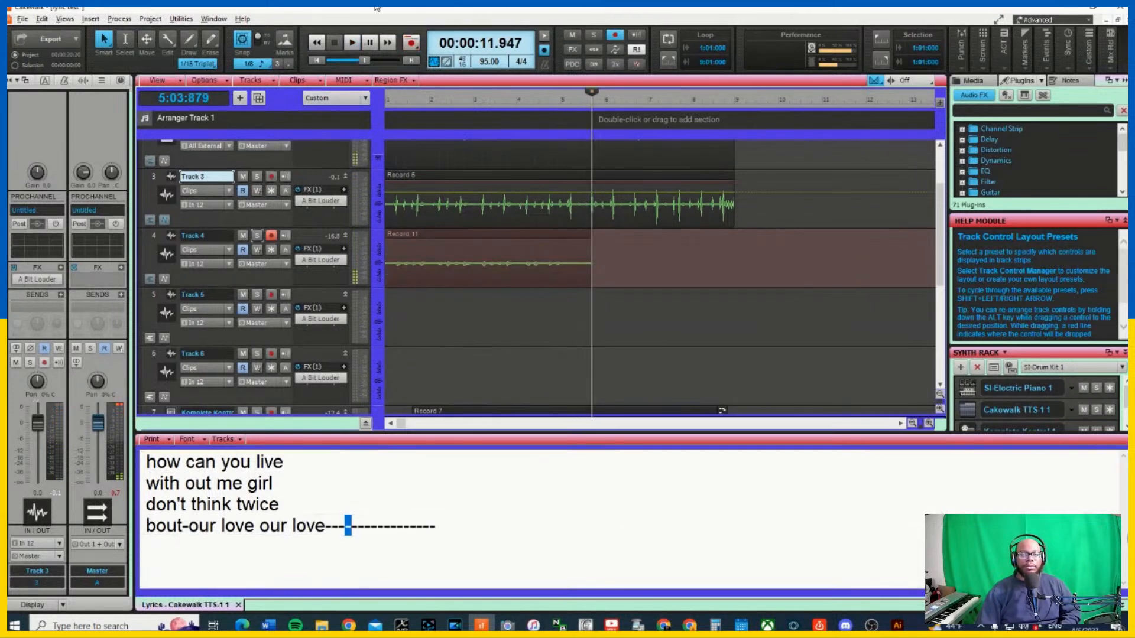
click(318, 61)
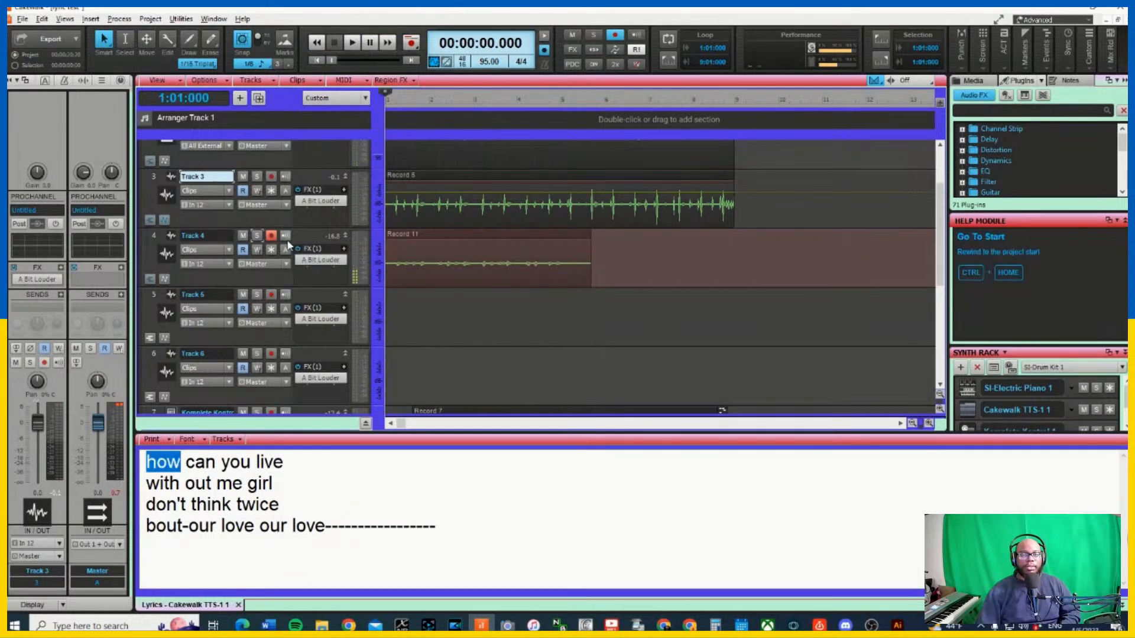
Switch record arming from Track 4 to Track 5 and record a take on it from the project start
click(274, 282)
click(271, 297)
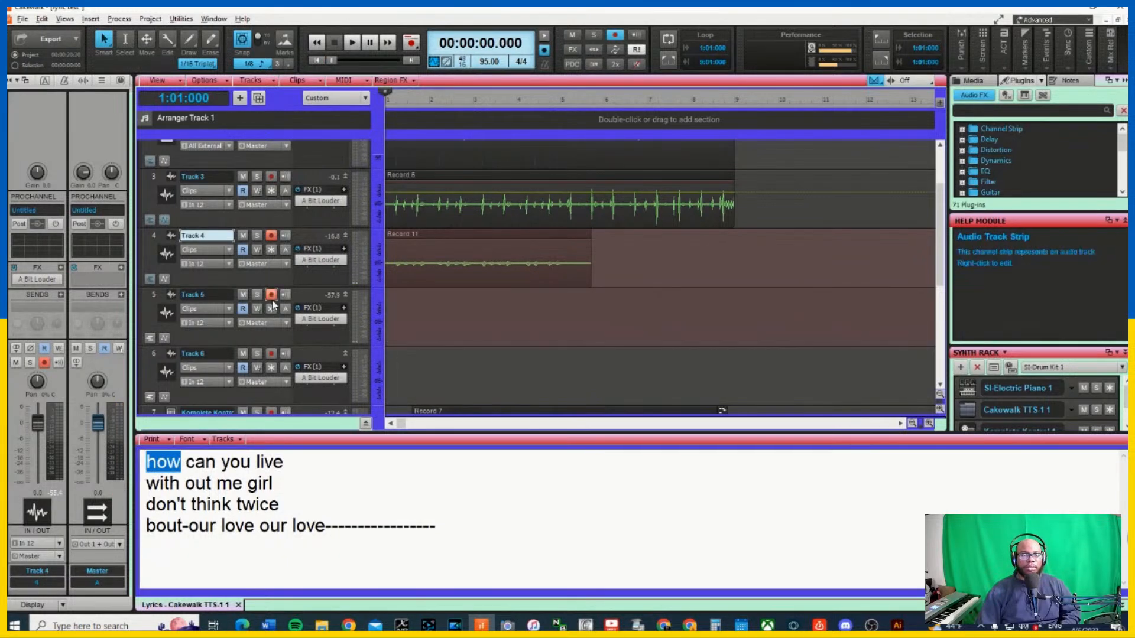
click(272, 237)
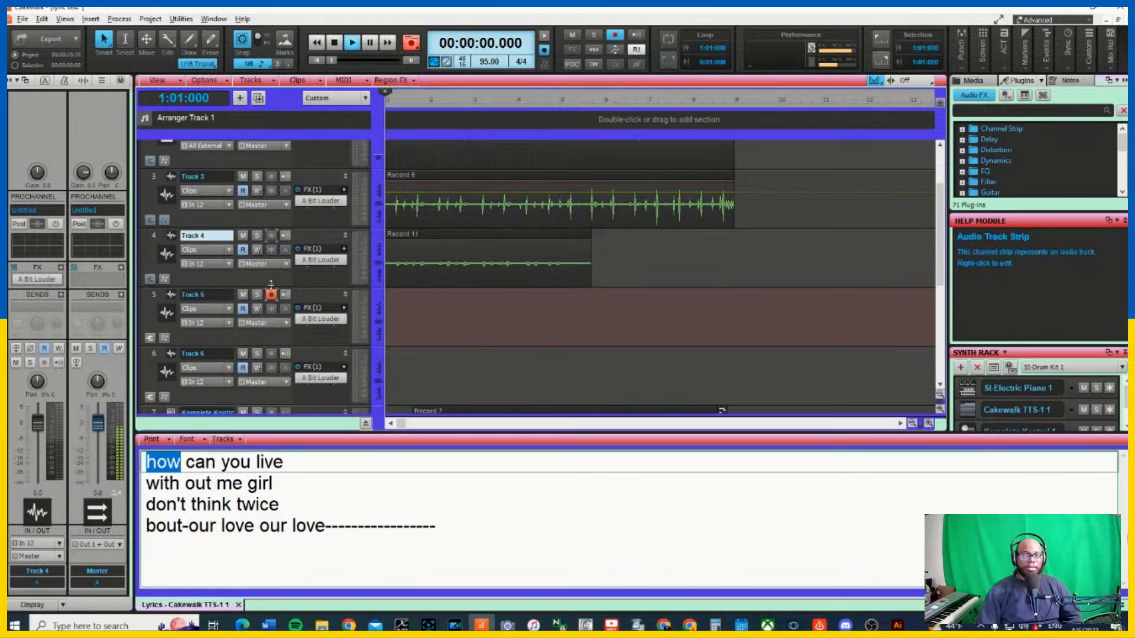
key(space)
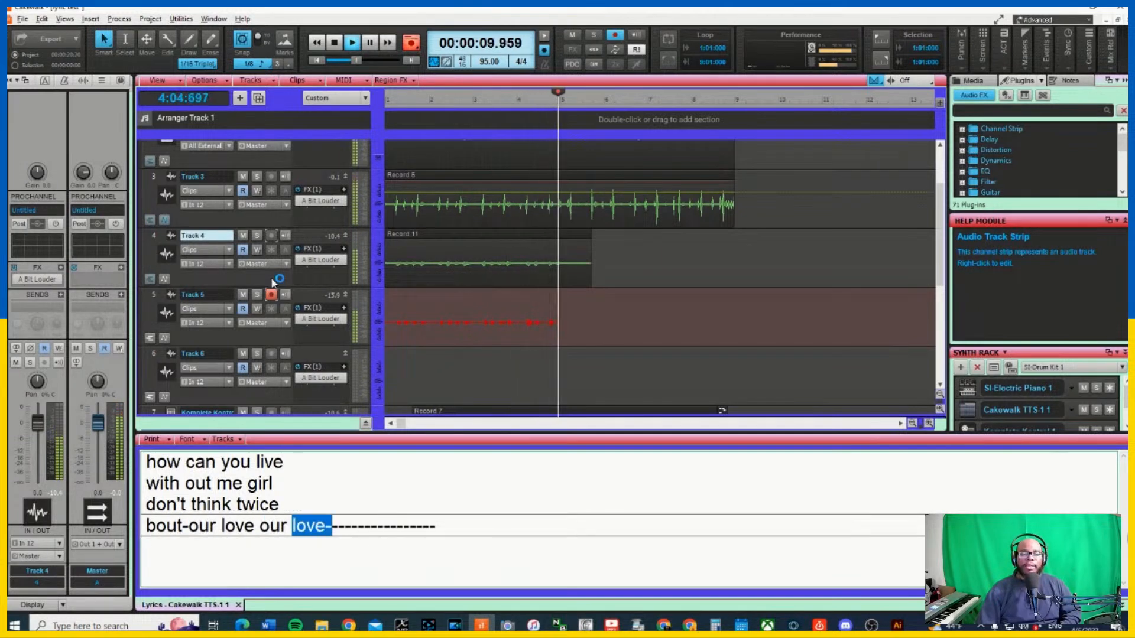
key(space)
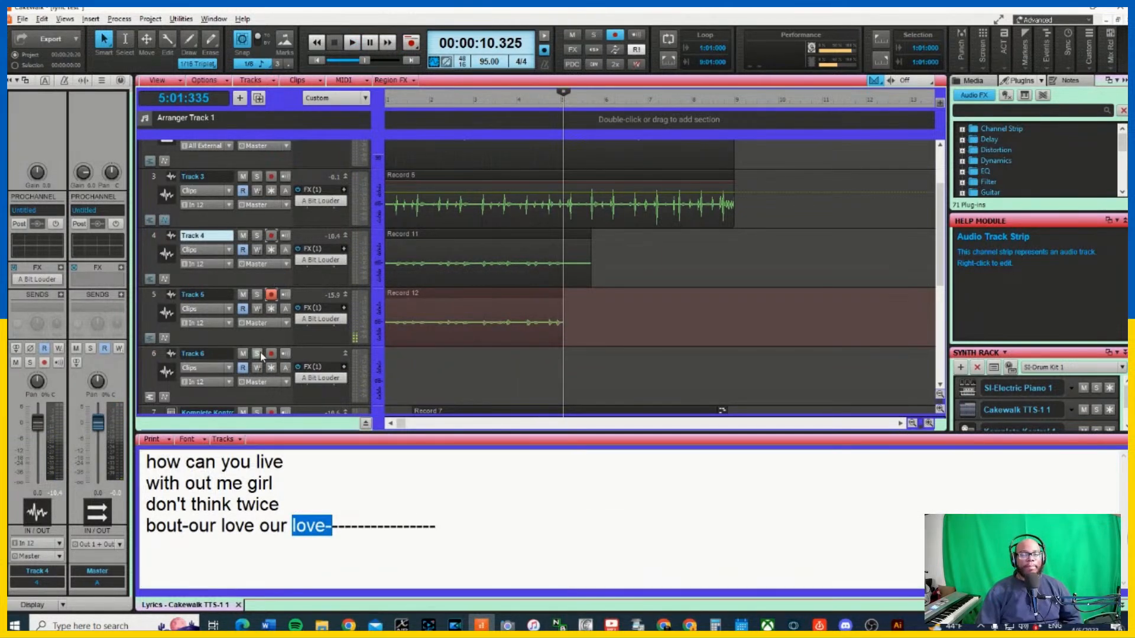
Switch record arming from Track 5 to Track 6, rewind, and record a take on it from the start
click(271, 294)
click(271, 354)
key(w)
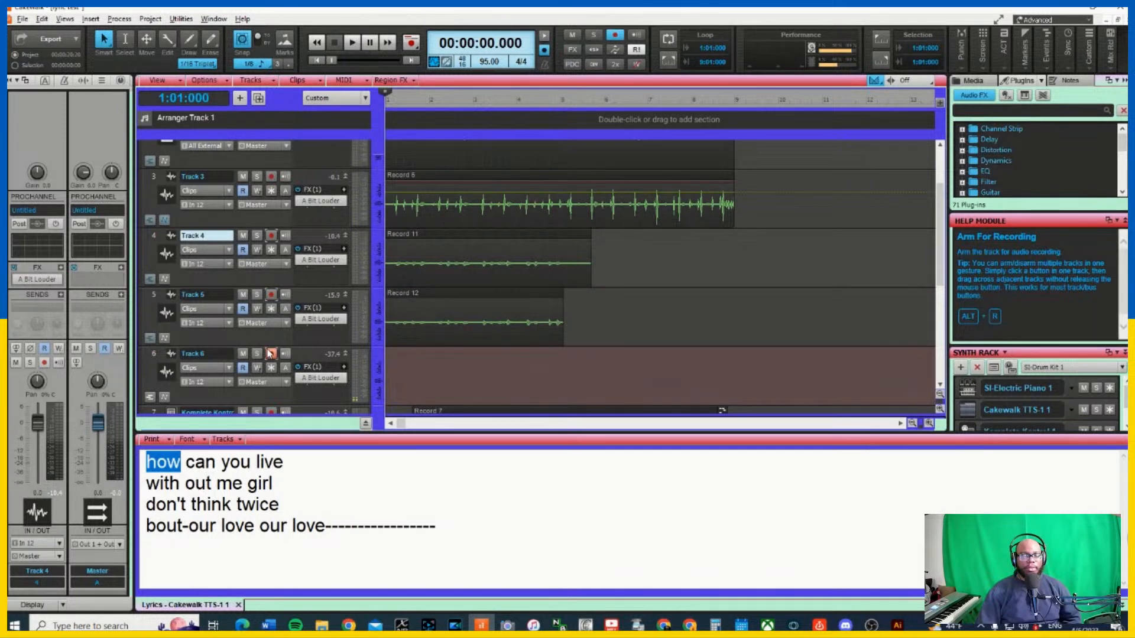
key(r)
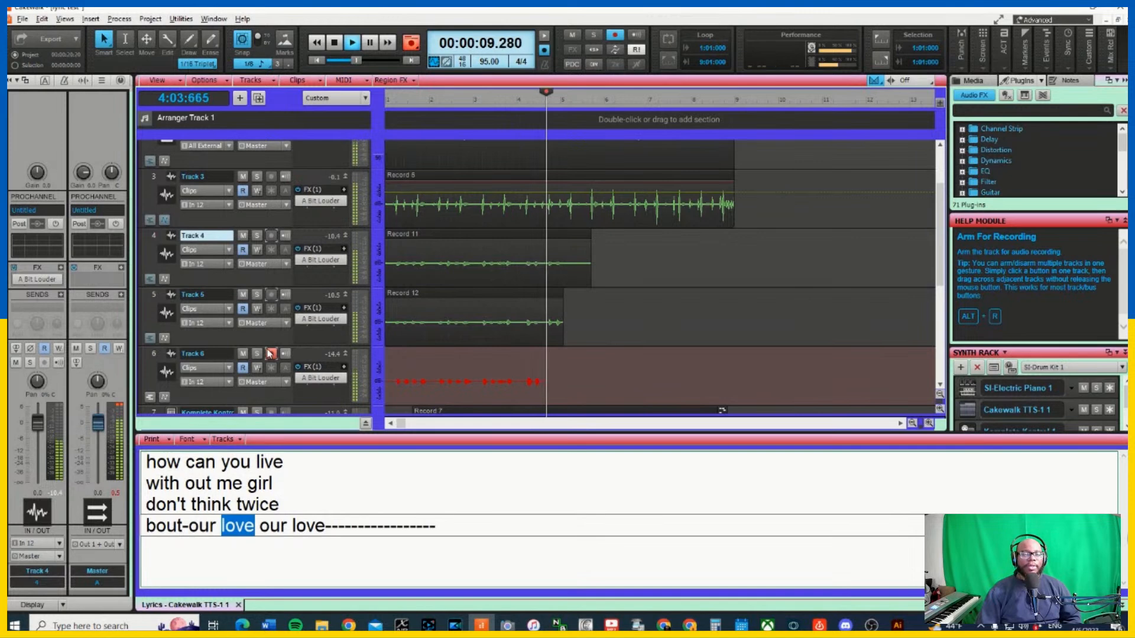
key(space)
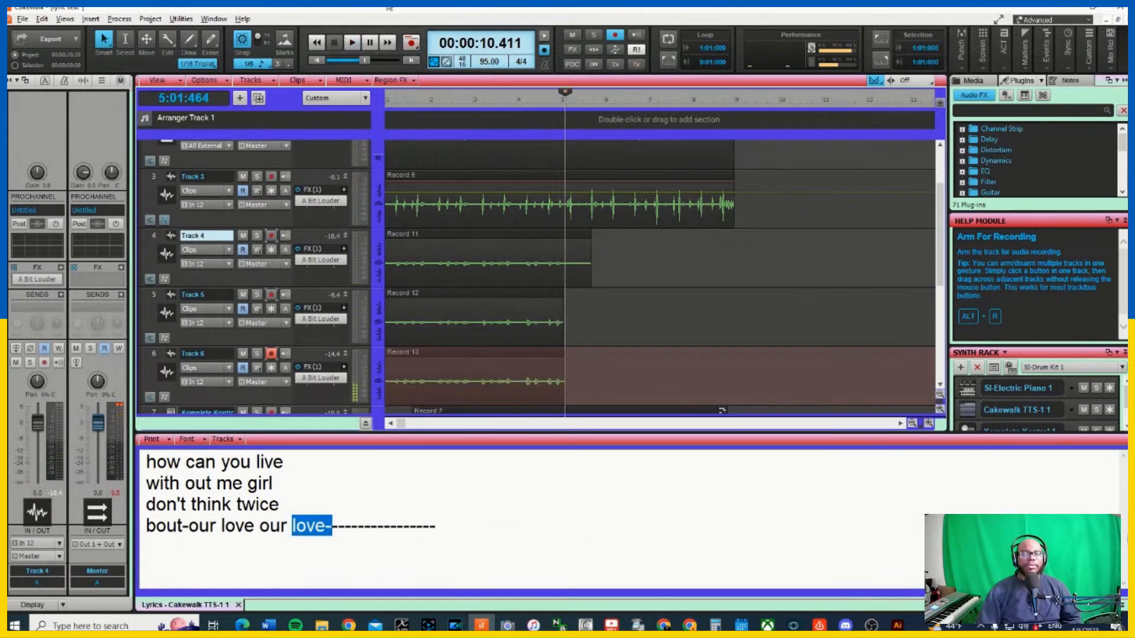
Play the project from the start and solo Tracks 4, 5 and 6 to hear the takes together
click(318, 61)
key(space)
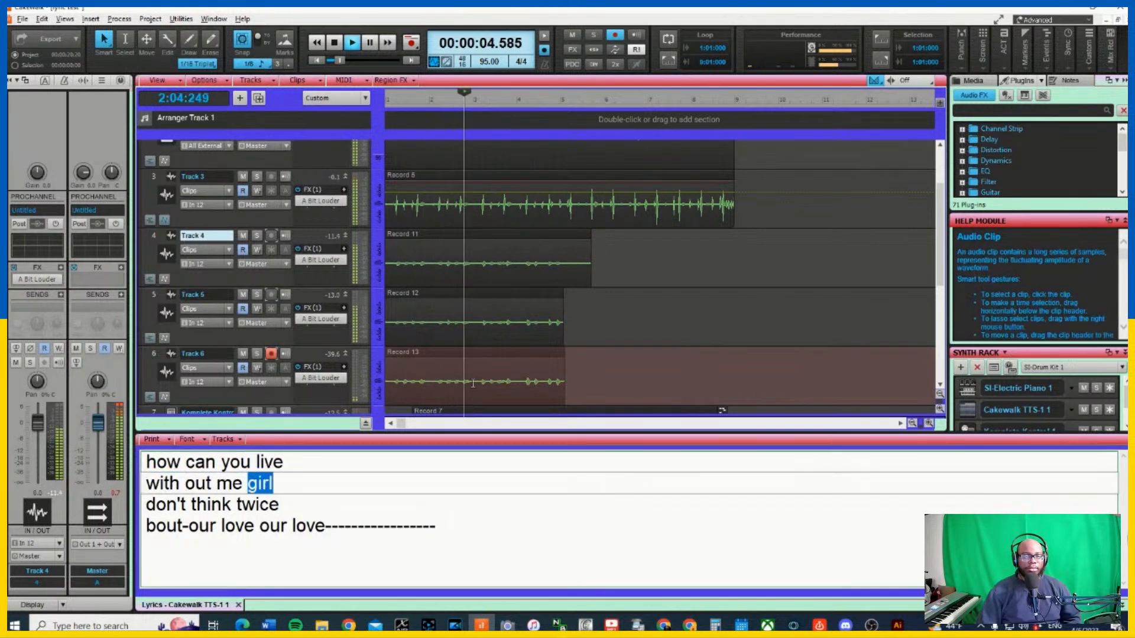
click(257, 236)
click(257, 294)
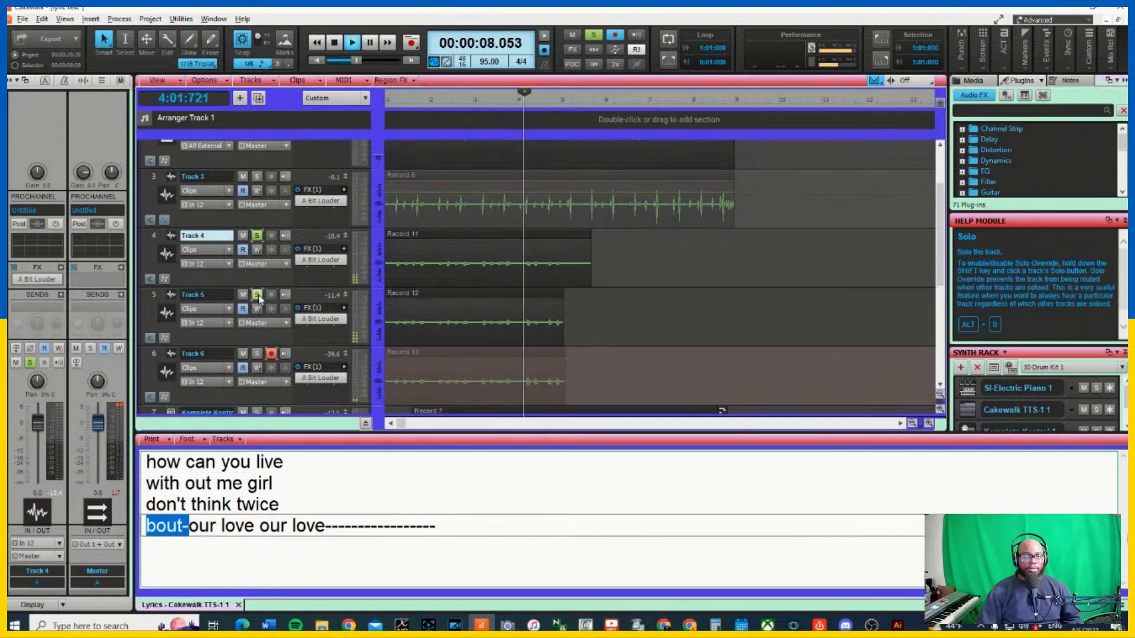
click(259, 355)
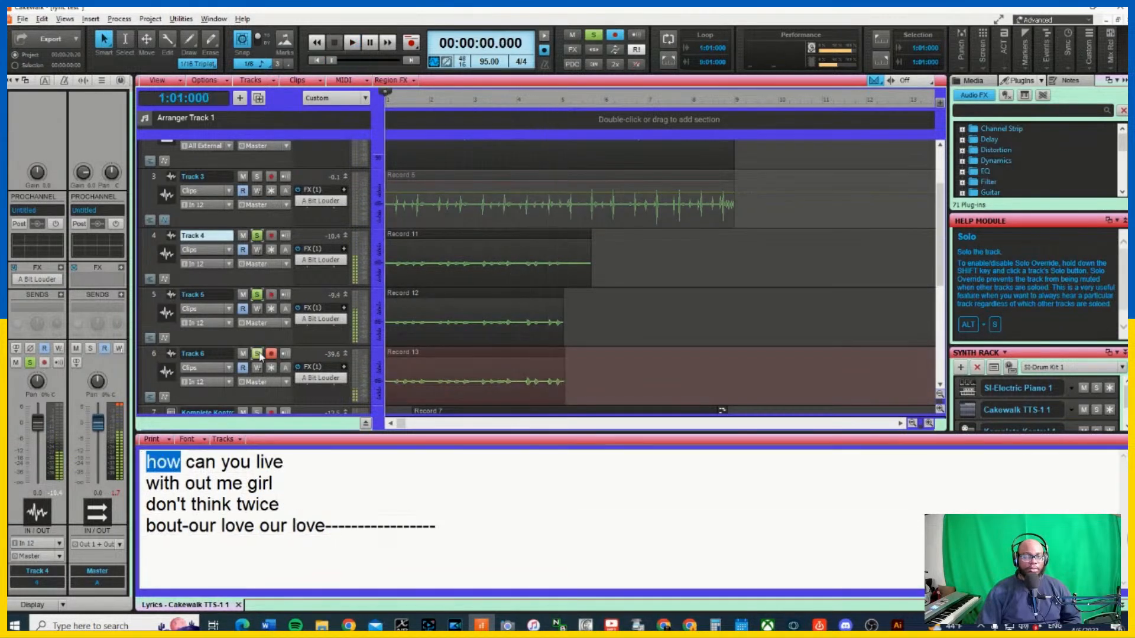
Pan Track 4 to 100% left and Track 5 to 100% right, rewind, and stop playback
click(154, 236)
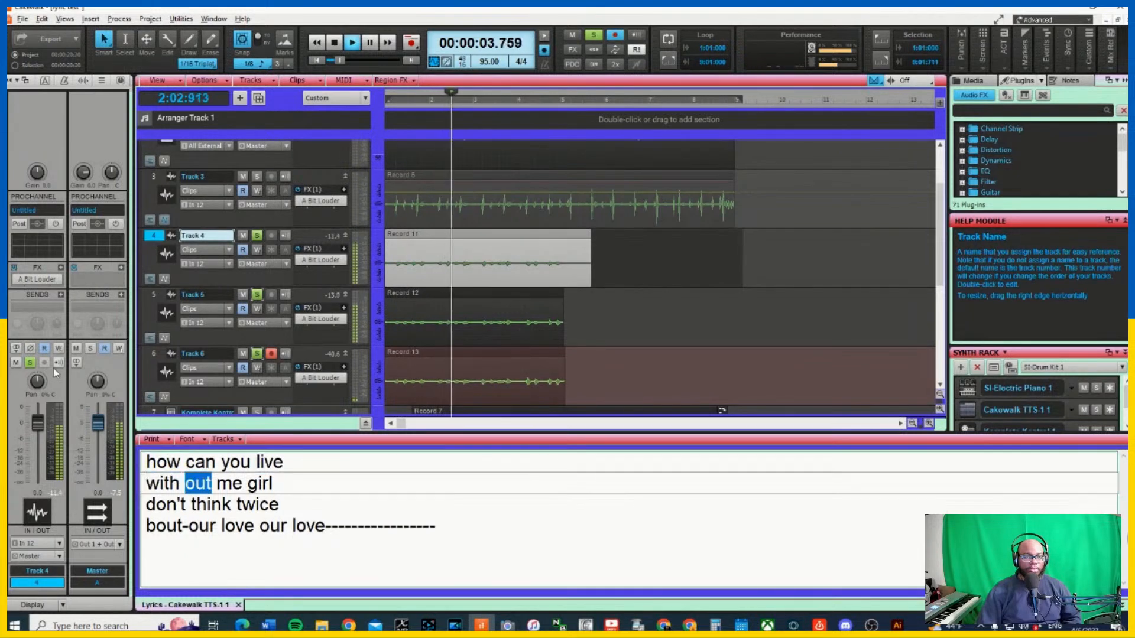
drag(37, 382, 35, 438)
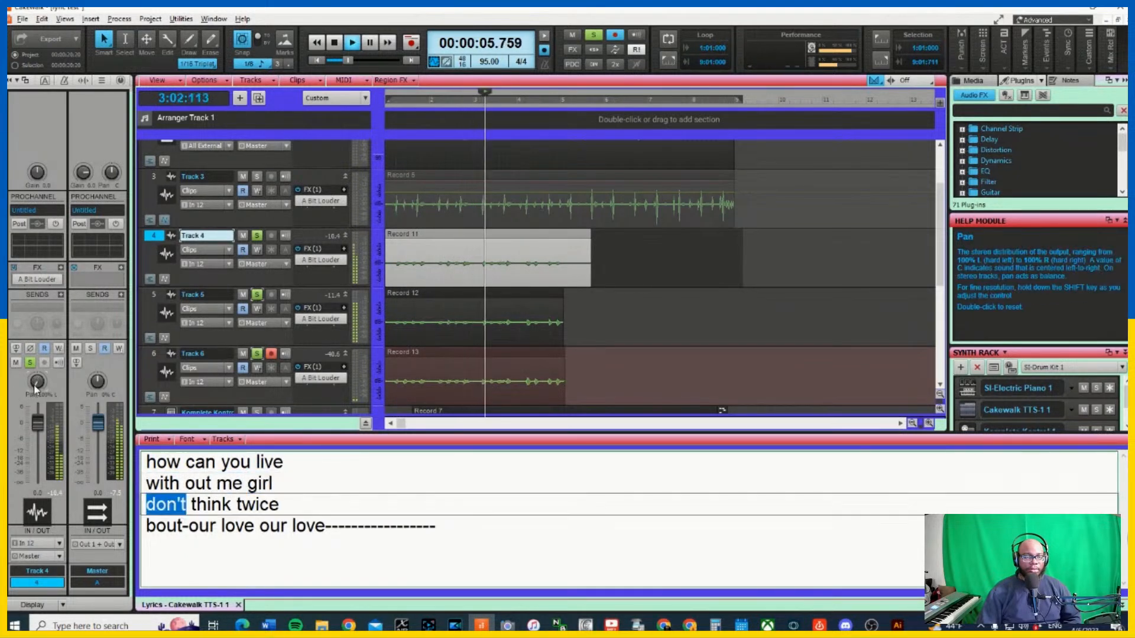
click(153, 296)
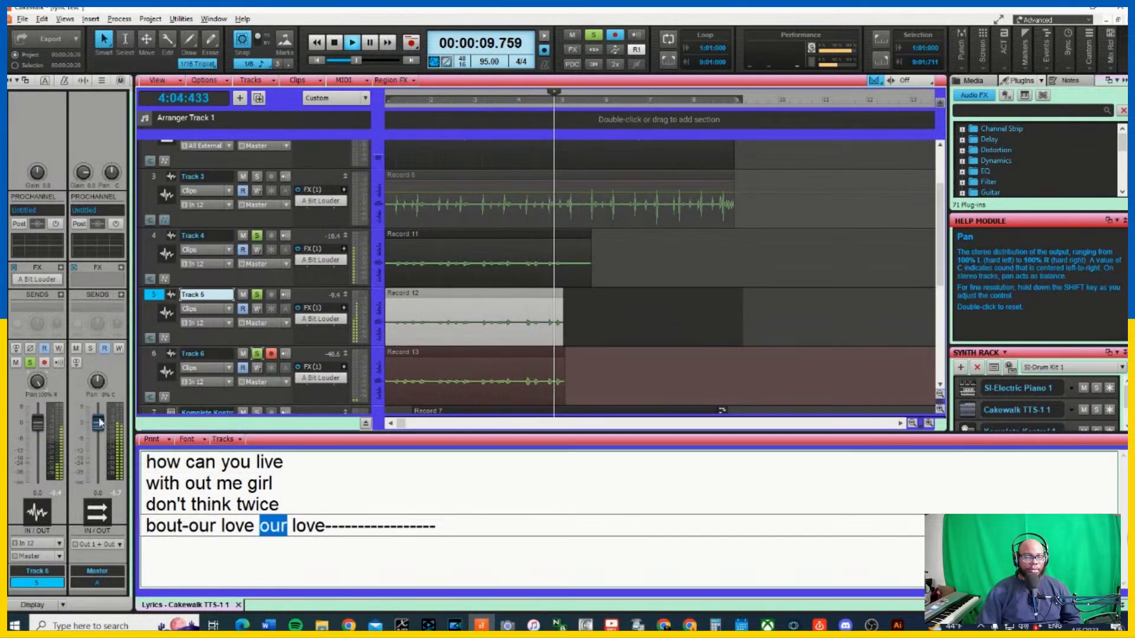
click(317, 61)
key(space)
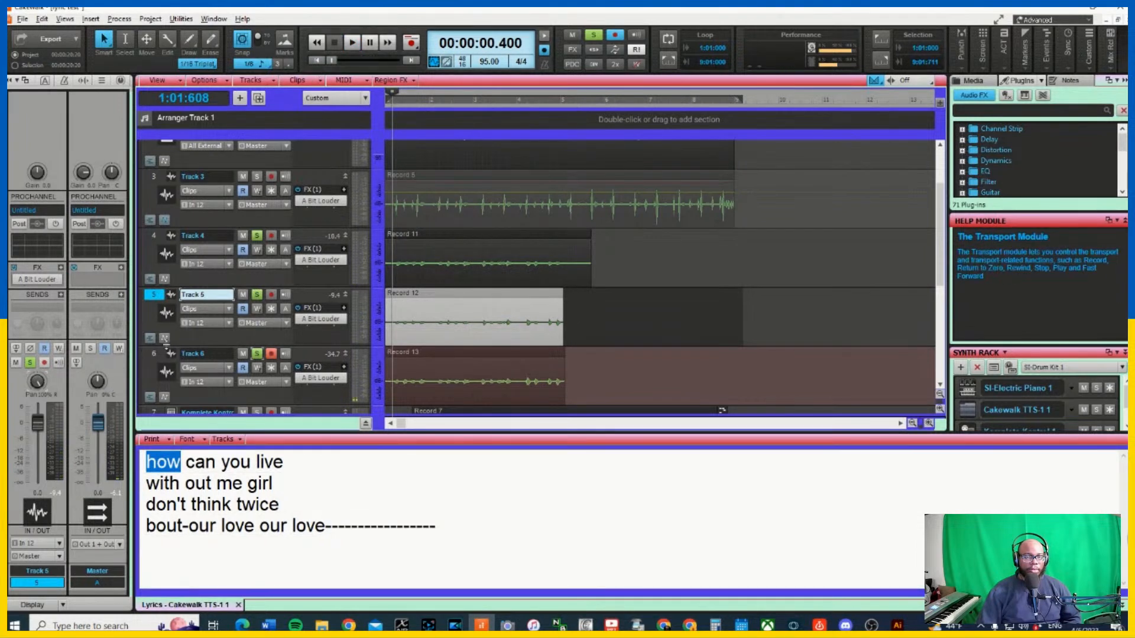
Select Track 6, remove its solo, and return to the project start
click(179, 368)
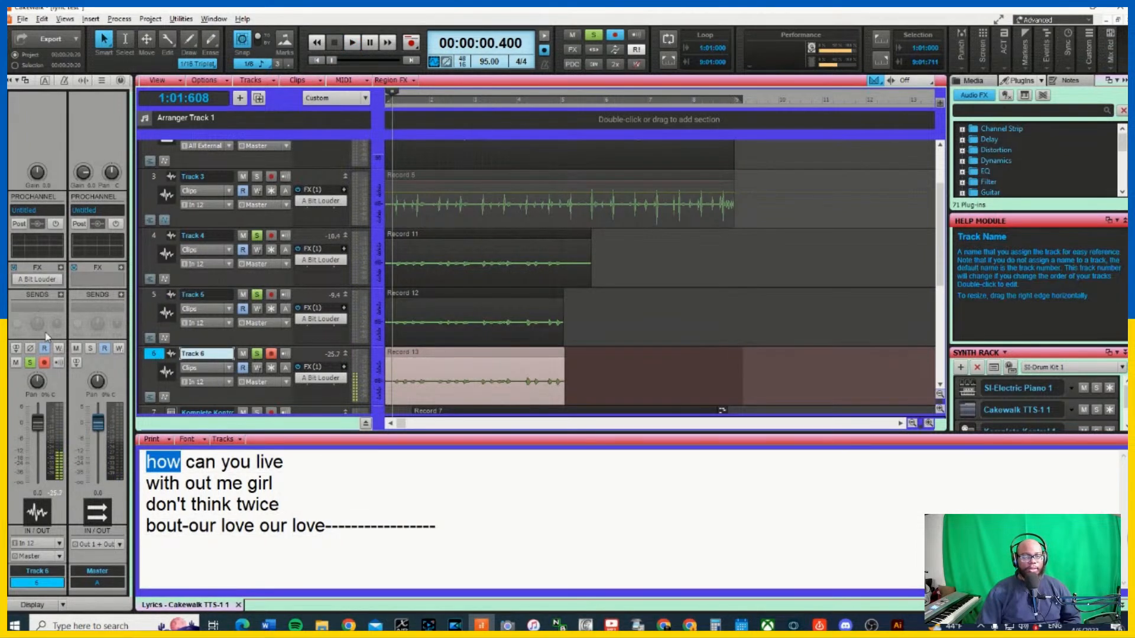
click(29, 363)
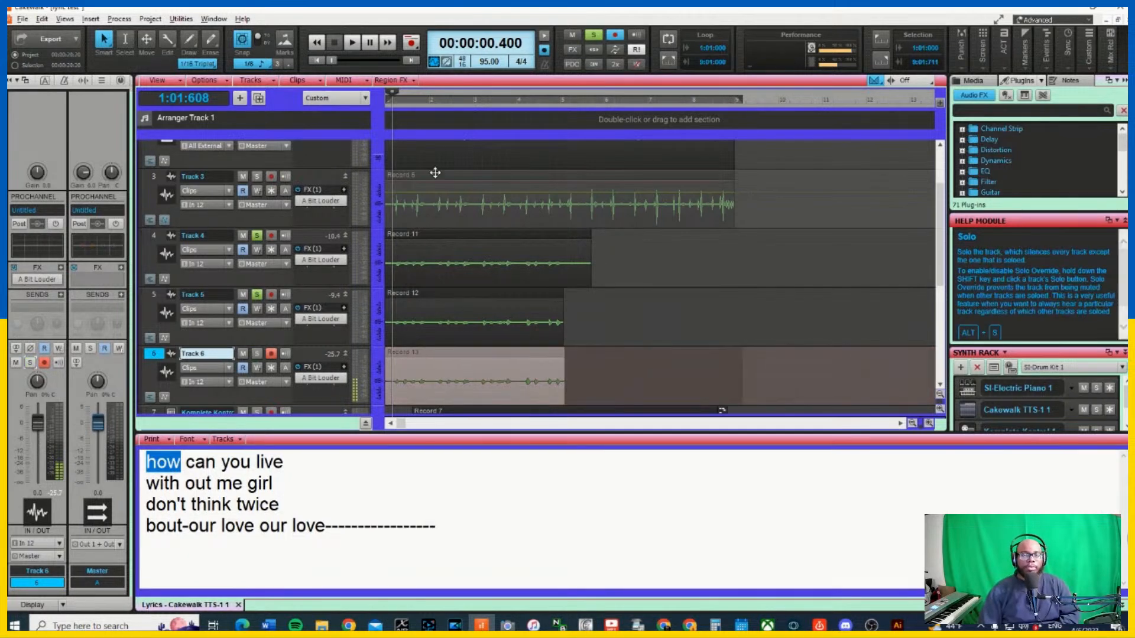
click(317, 43)
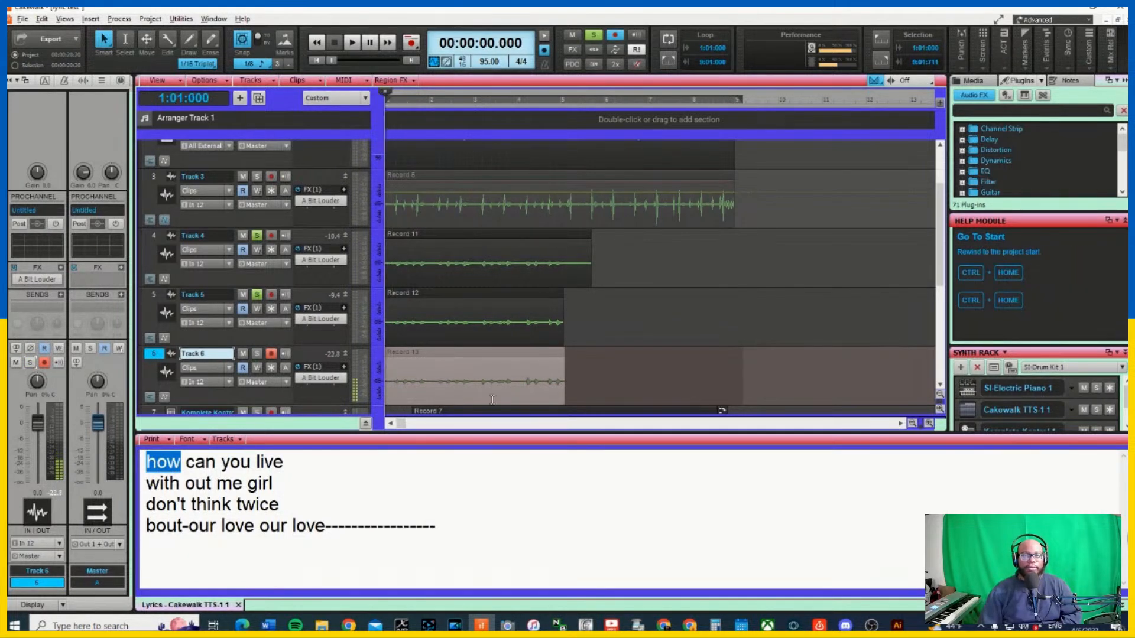
Check the A Bit Louder effect on Track 6 and delete it from the track's FX rack
click(333, 378)
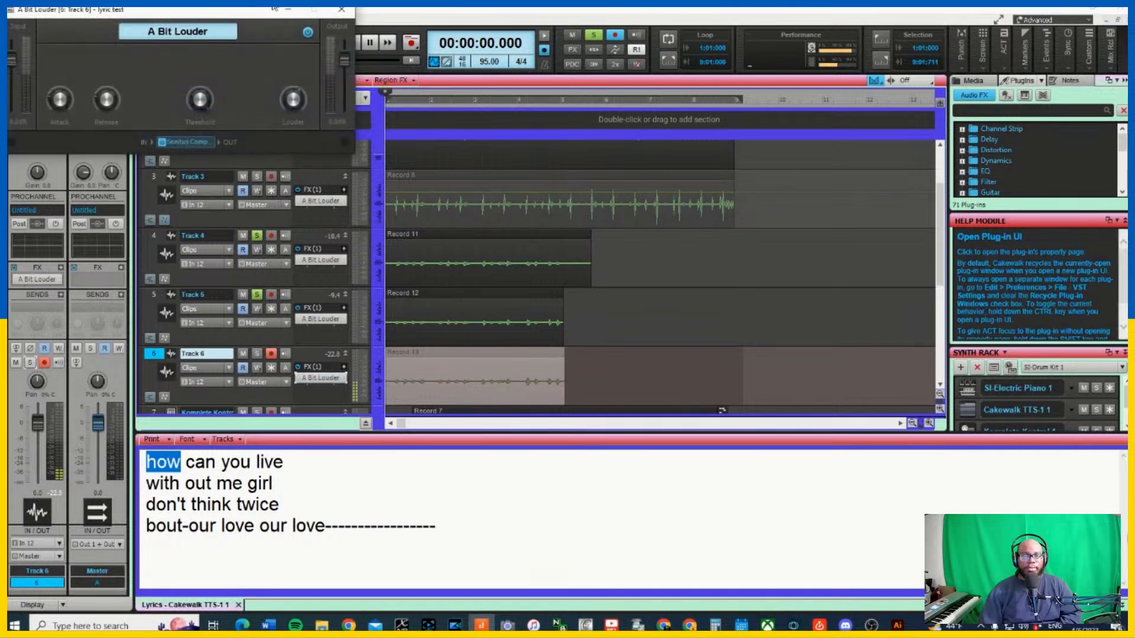
click(342, 10)
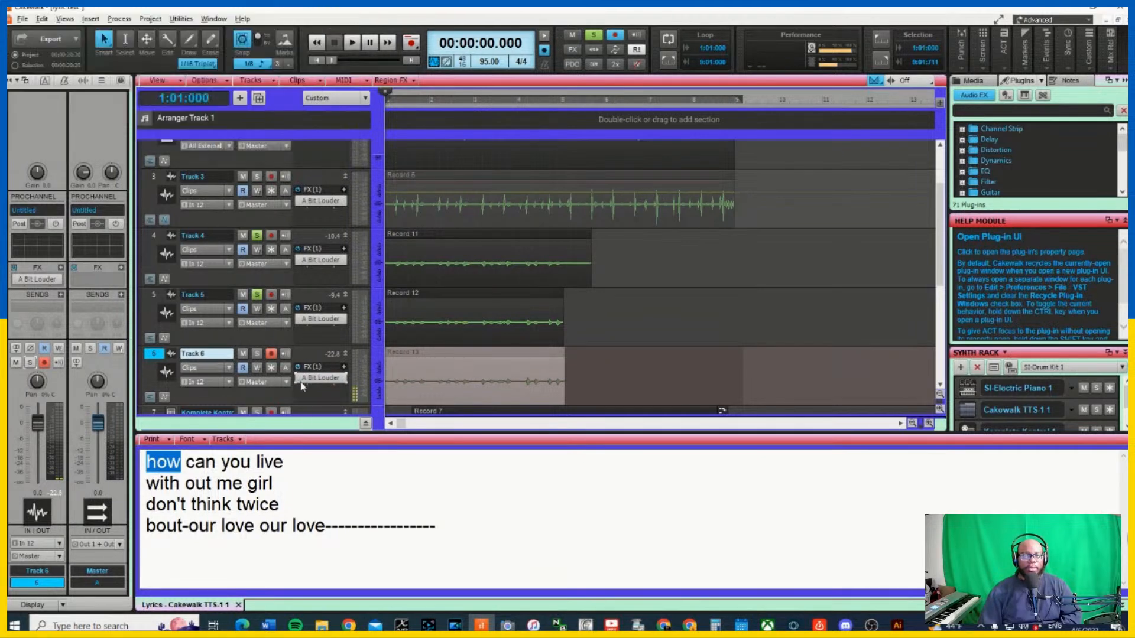
right_click(327, 379)
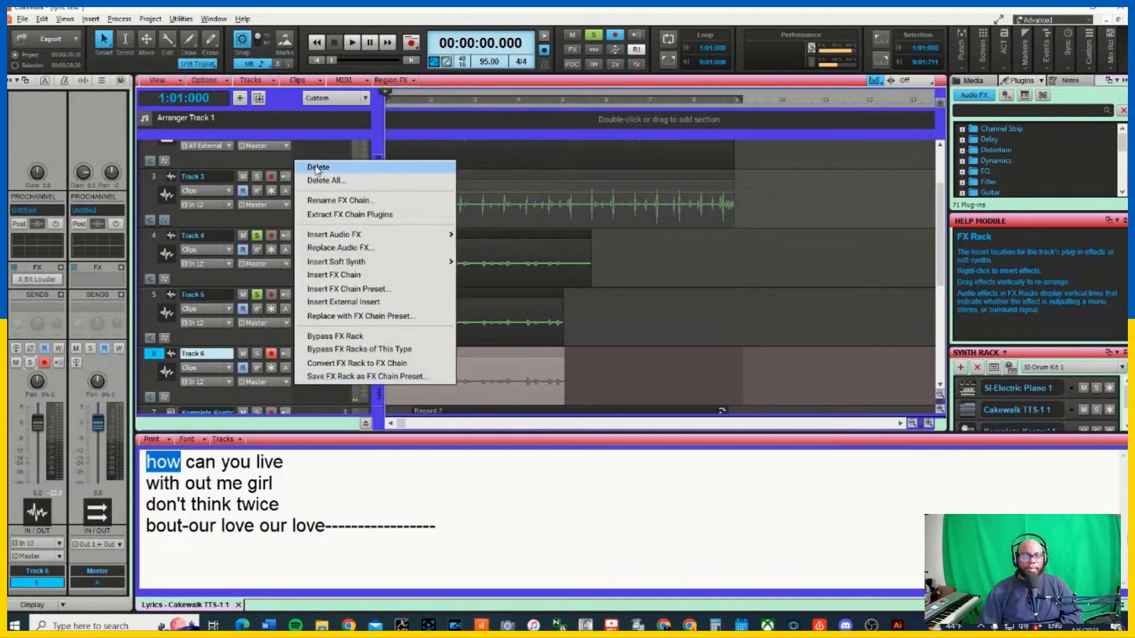
click(320, 164)
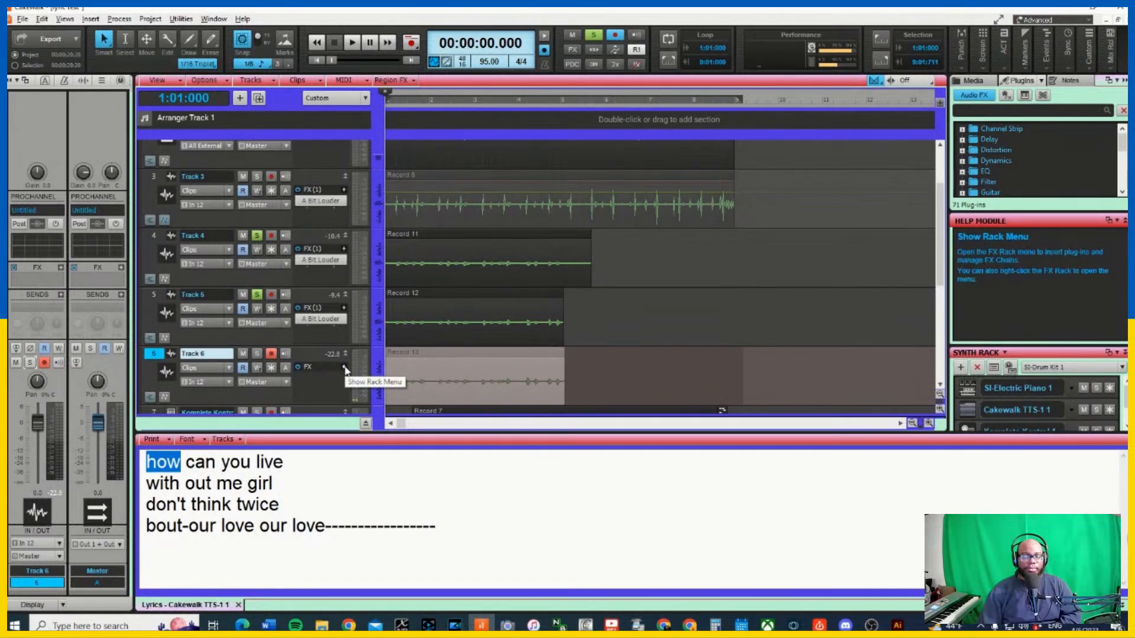
click(345, 371)
click(326, 377)
click(404, 353)
click(618, 373)
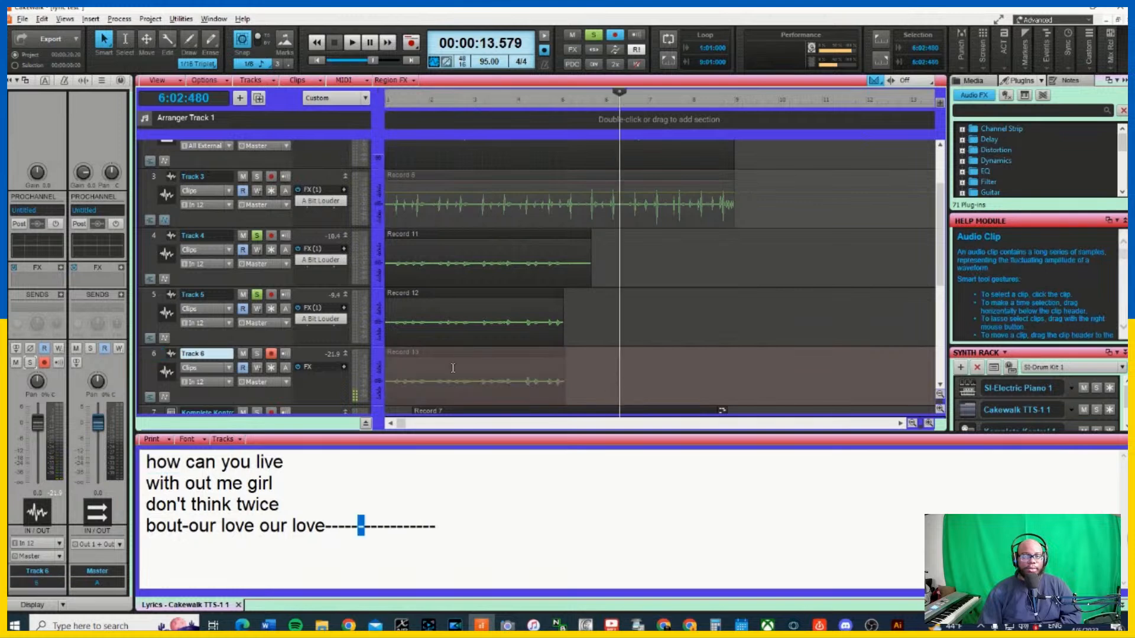
Select the Track 6 clip, disarm the track, clear all solos, and solo only Track 6
click(434, 373)
click(271, 353)
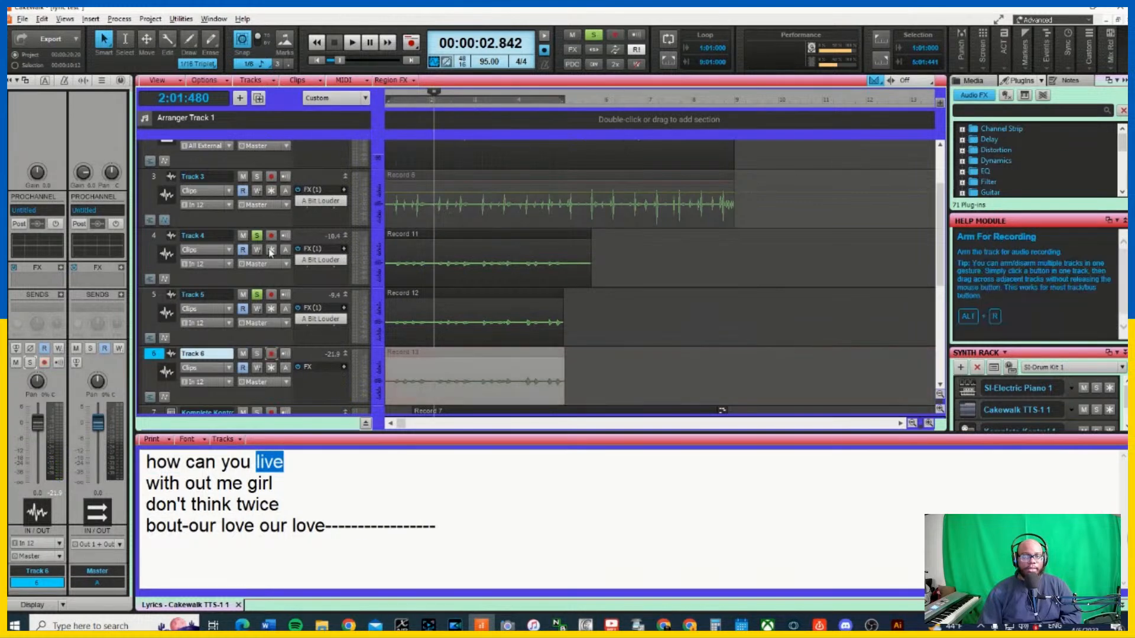
click(587, 38)
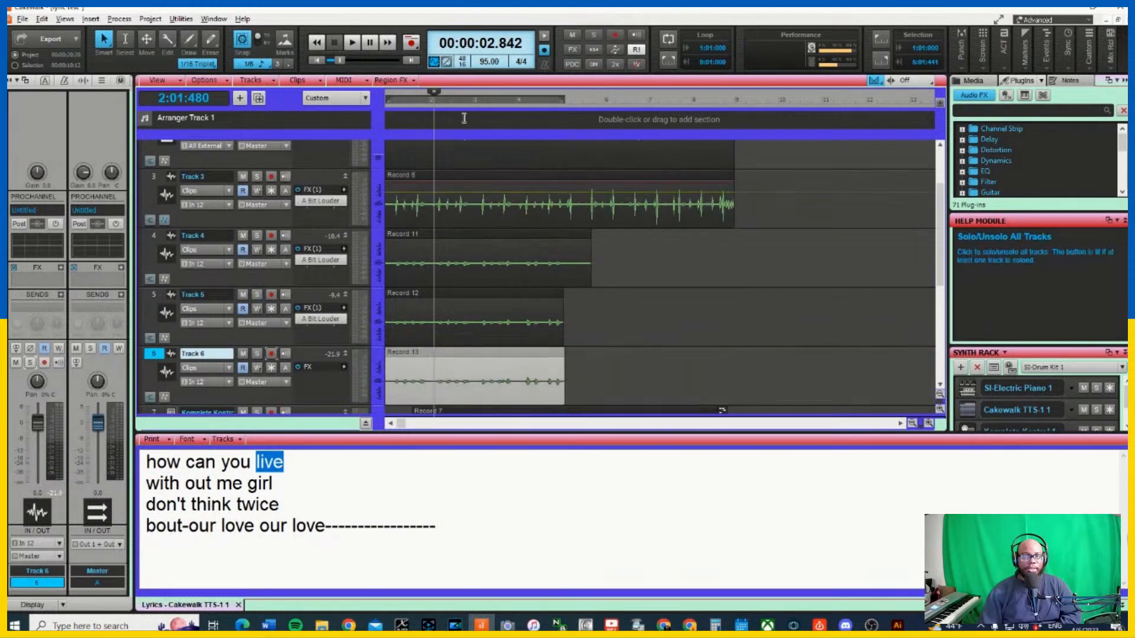
click(257, 353)
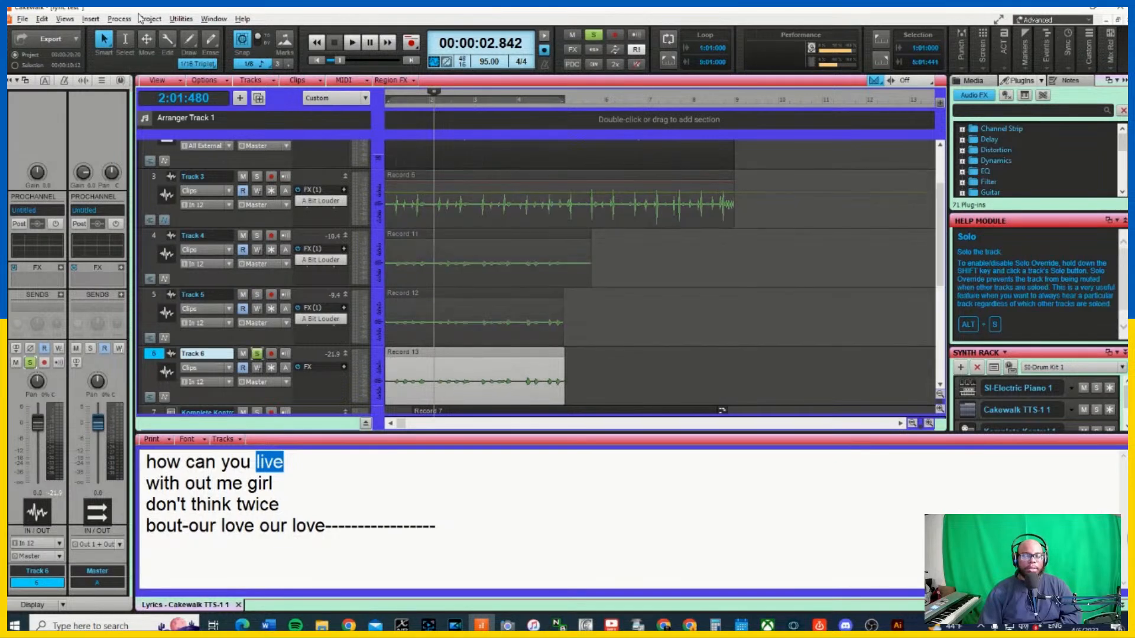
right_click(464, 360)
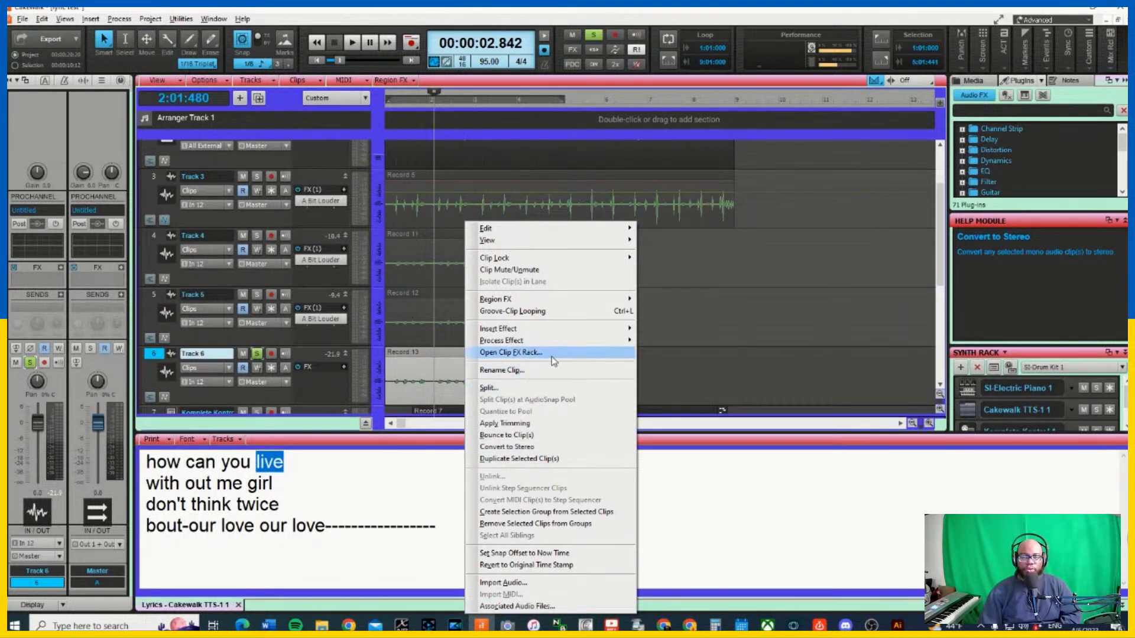
mouse_move(541, 339)
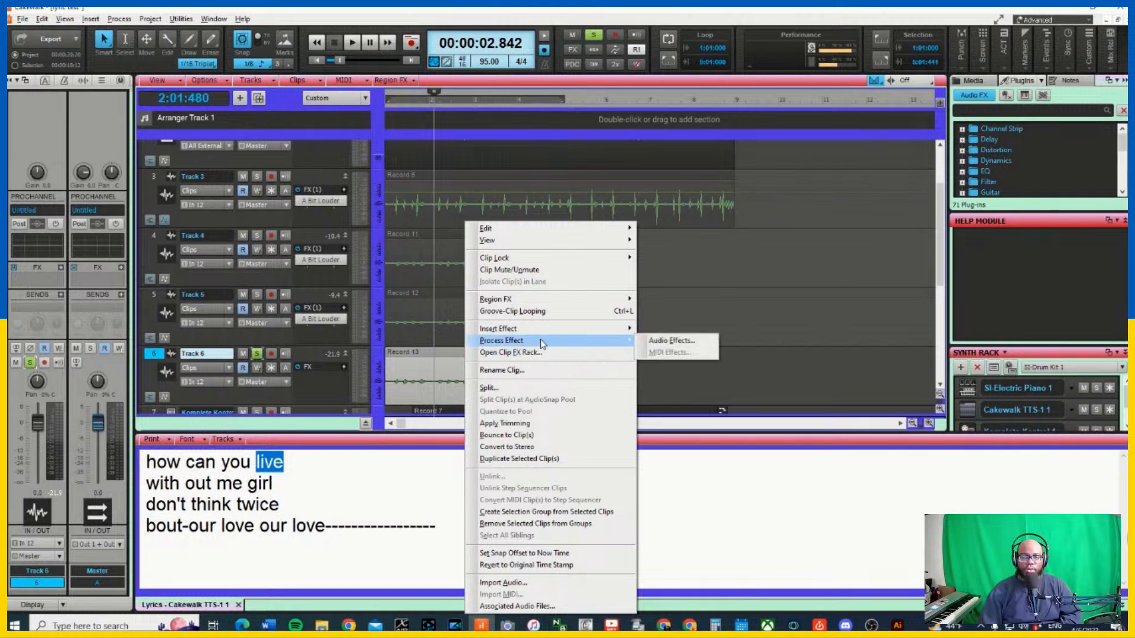
click(688, 343)
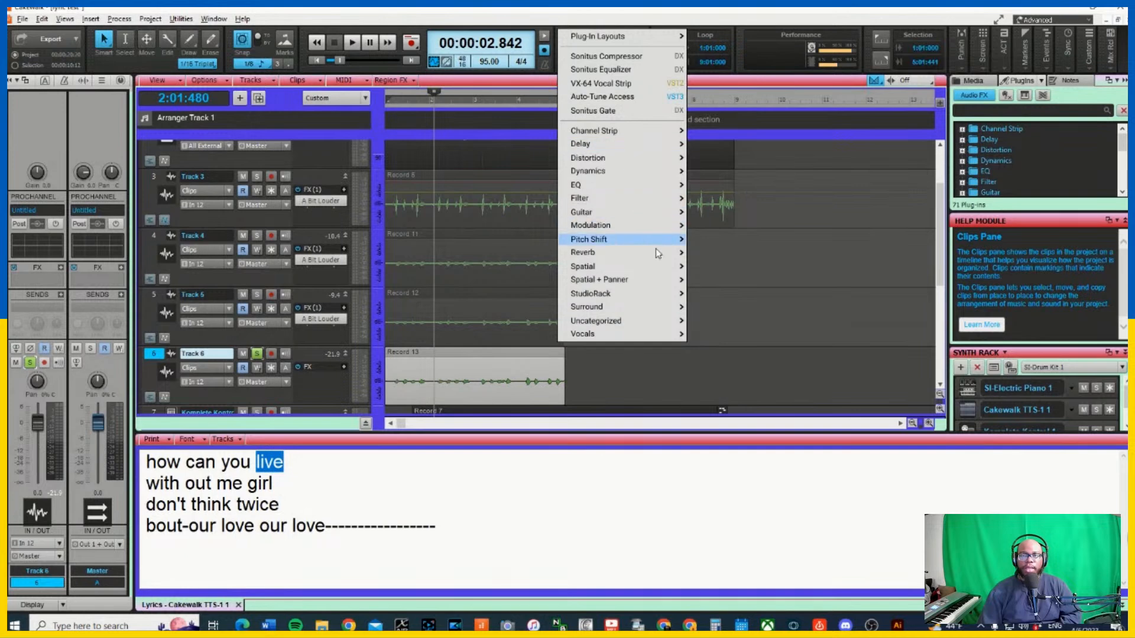
click(340, 13)
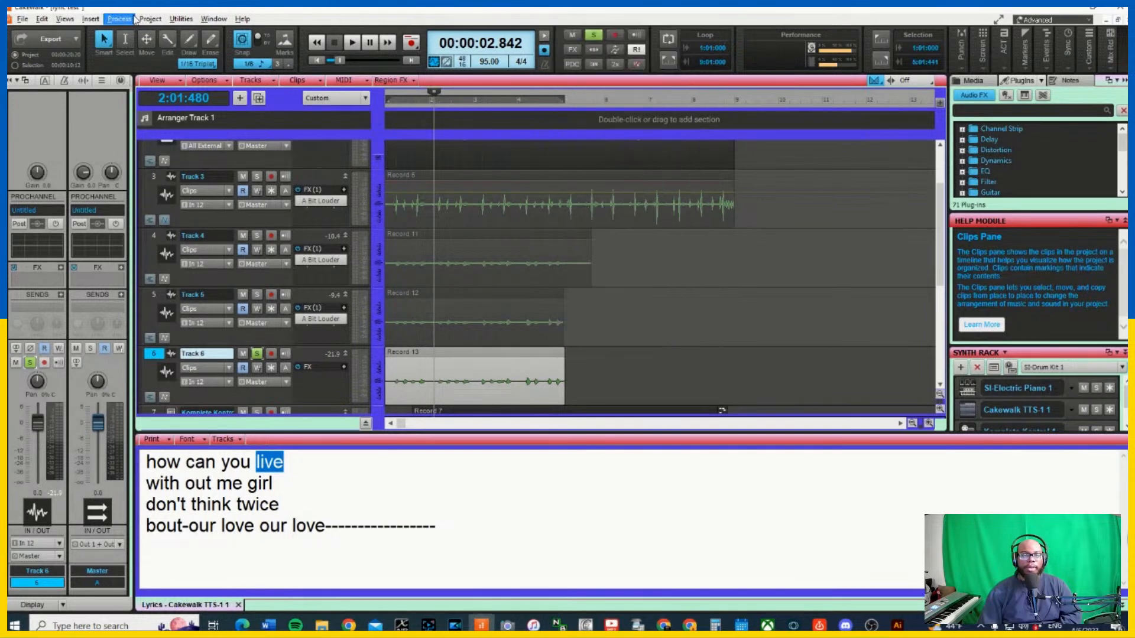
Transpose the Track 6 clip by 11 with the Radius Solo (Vocal) type and play it from the start
click(152, 19)
click(132, 19)
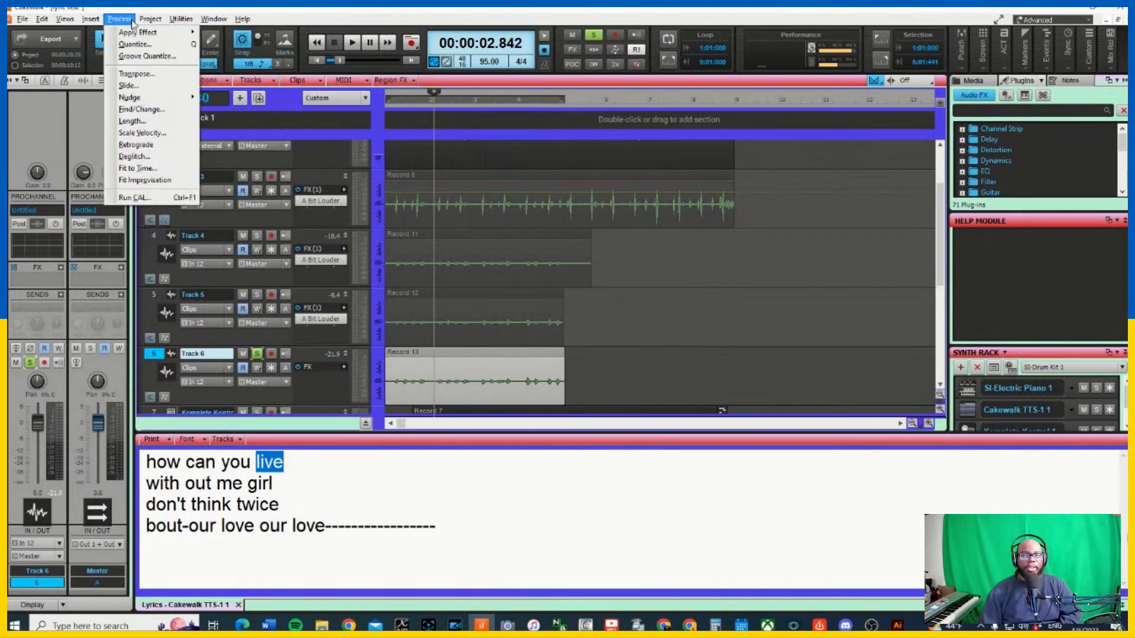
mouse_move(147, 37)
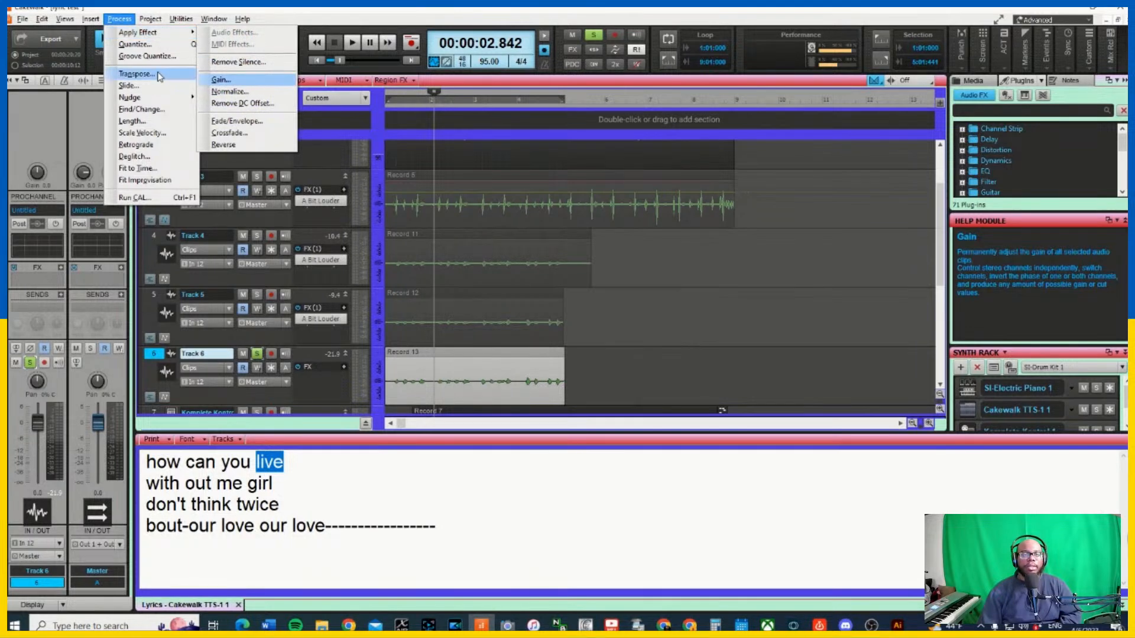
click(136, 73)
double_click(521, 250)
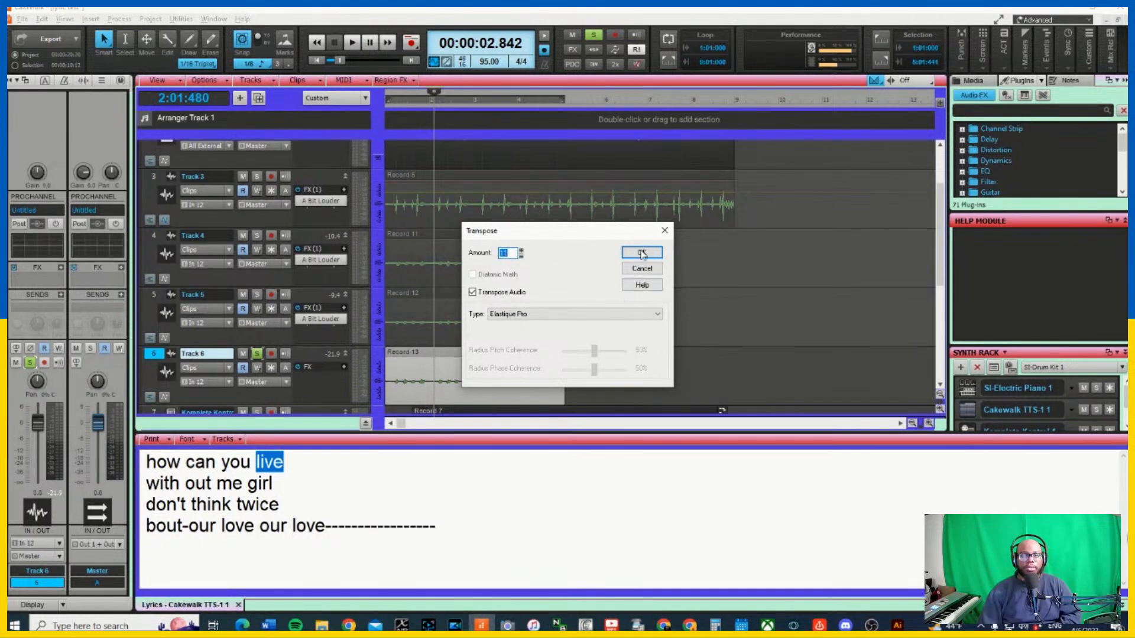
click(600, 322)
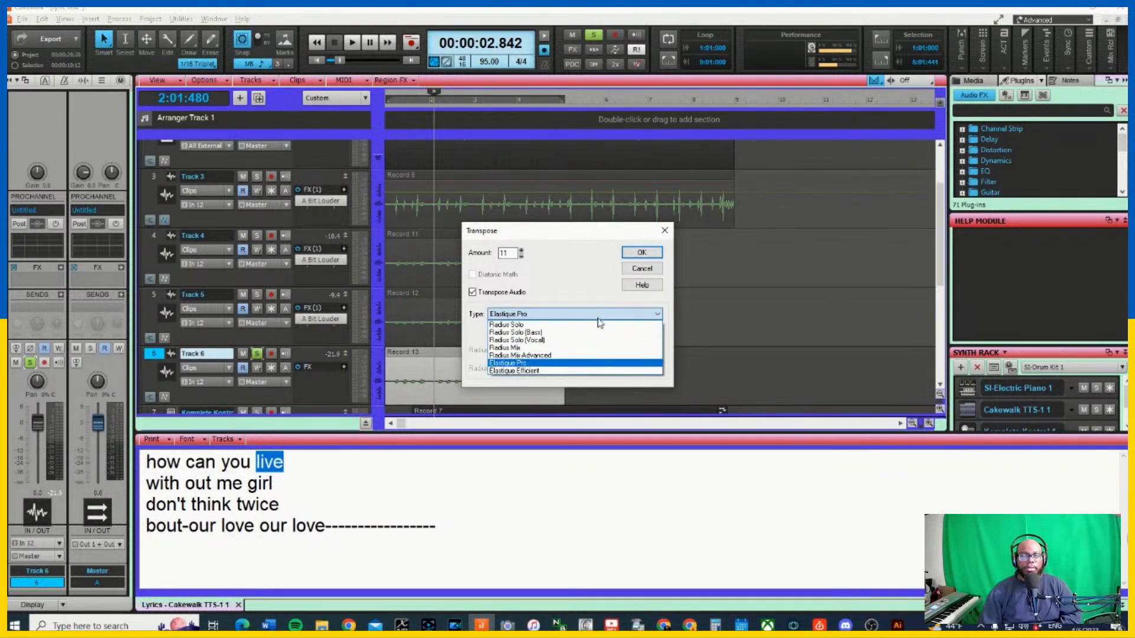
click(537, 341)
click(636, 254)
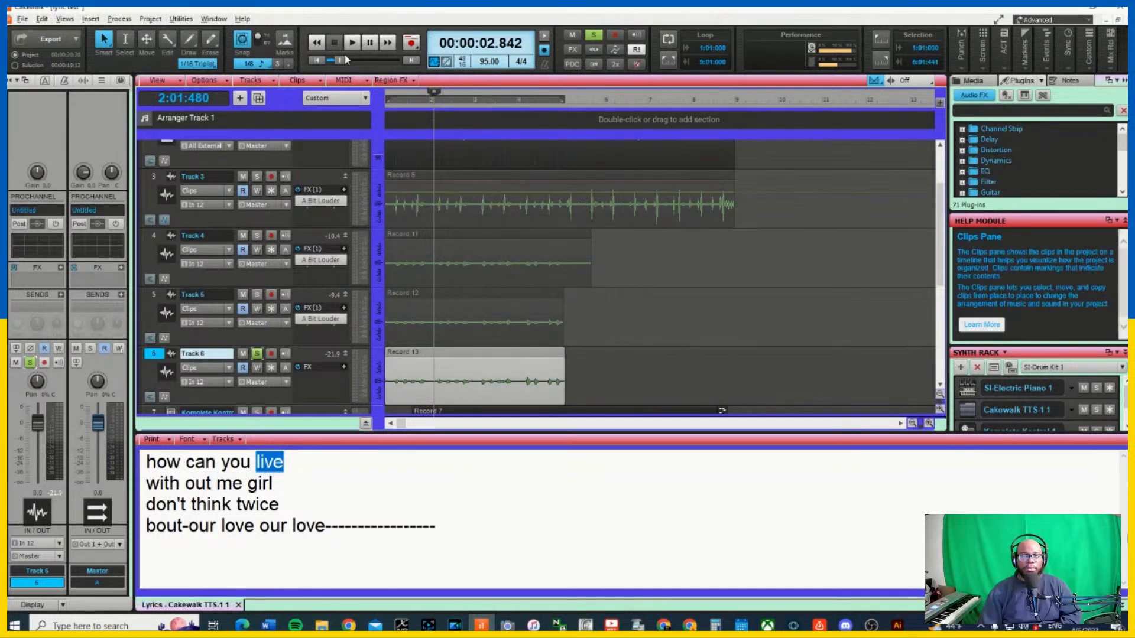
click(320, 59)
key(space)
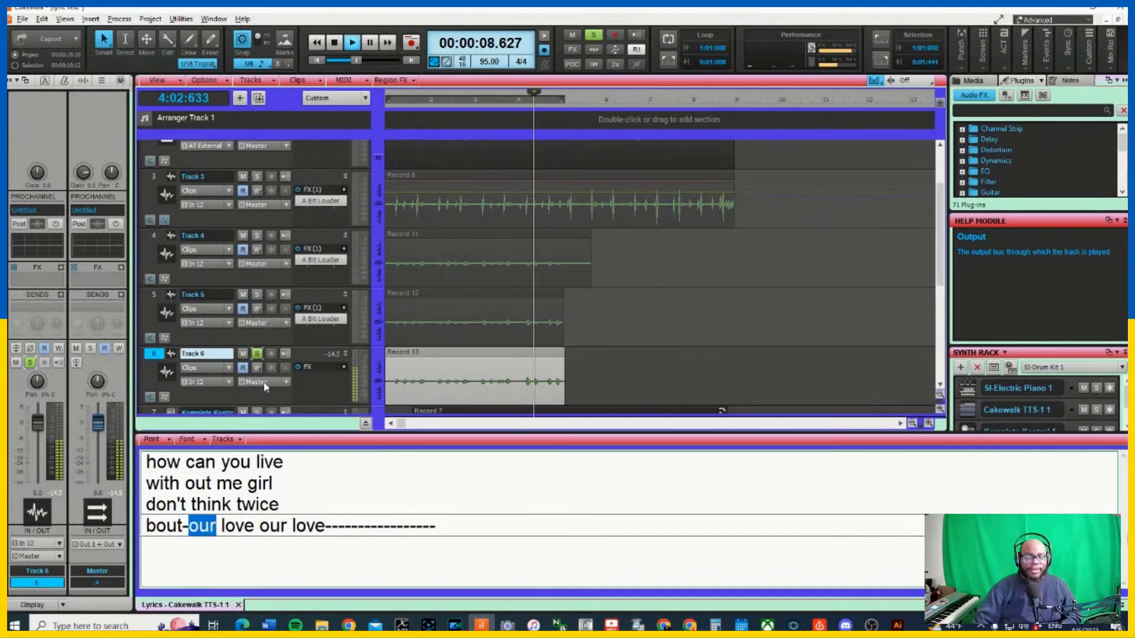
Duplicate Track 6 once with its events, properties, effects and sends, using 7 as the starting track
scroll(363, 261, down, 1)
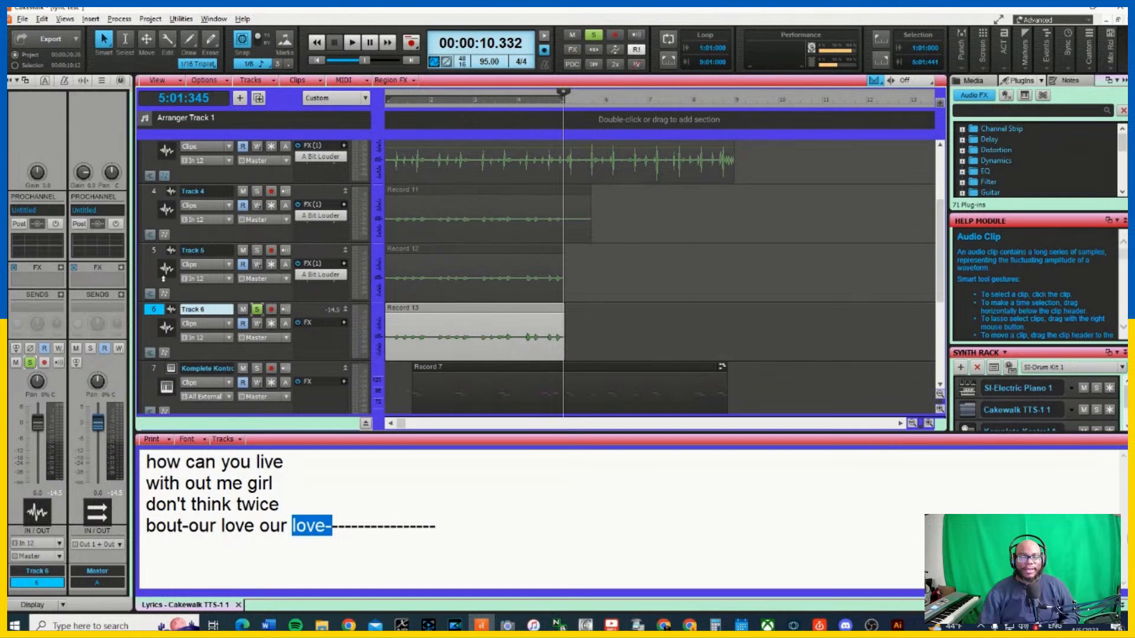
right_click(151, 312)
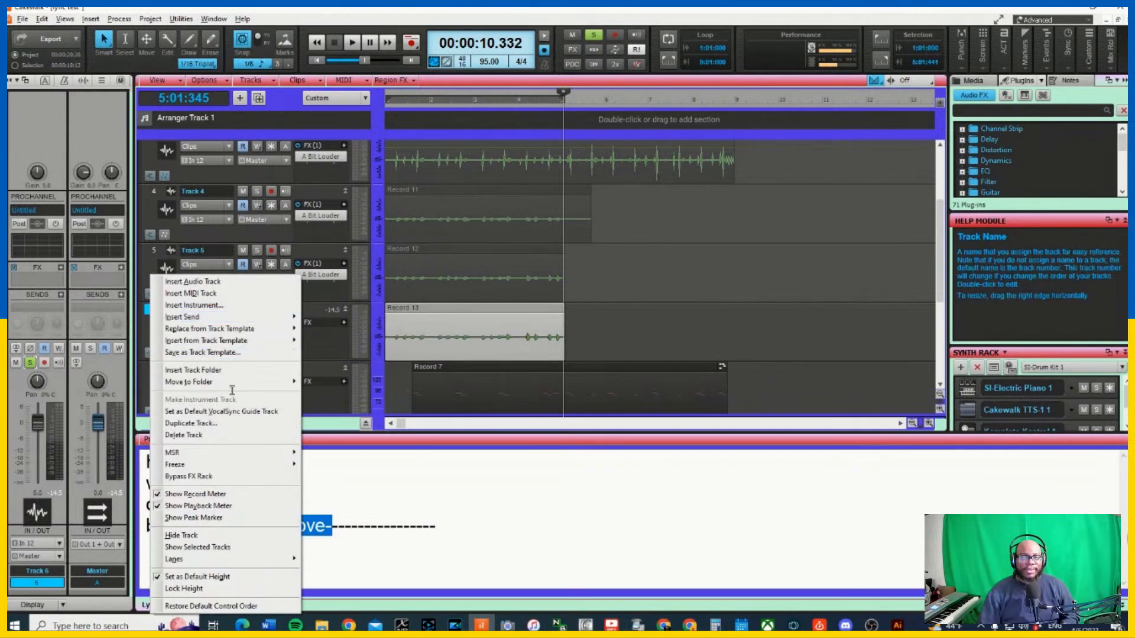
click(230, 424)
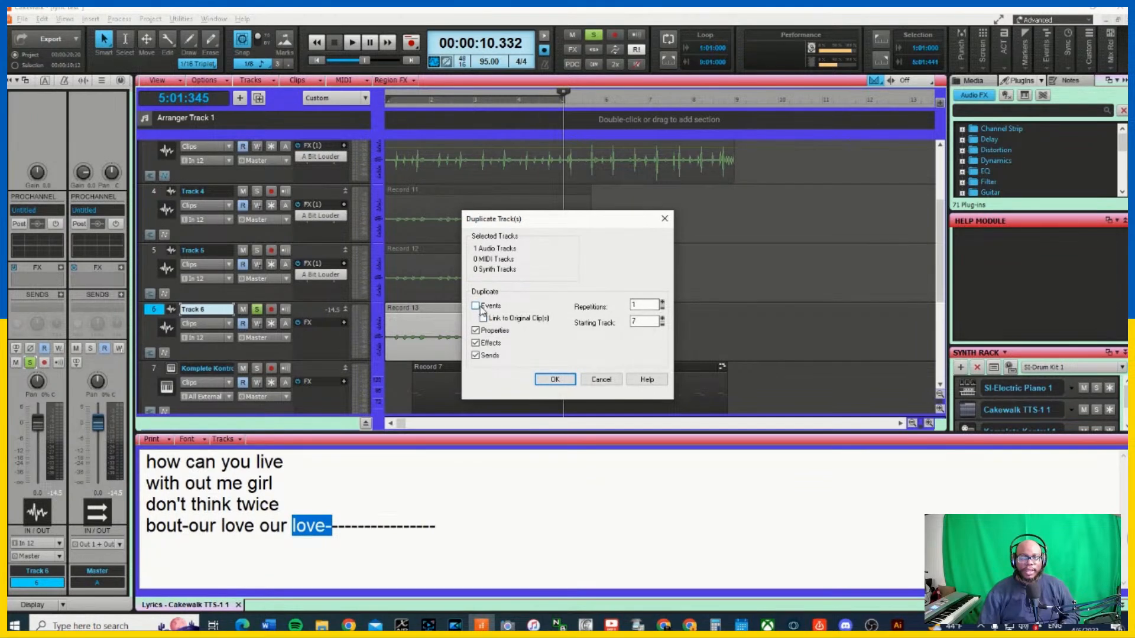
click(550, 382)
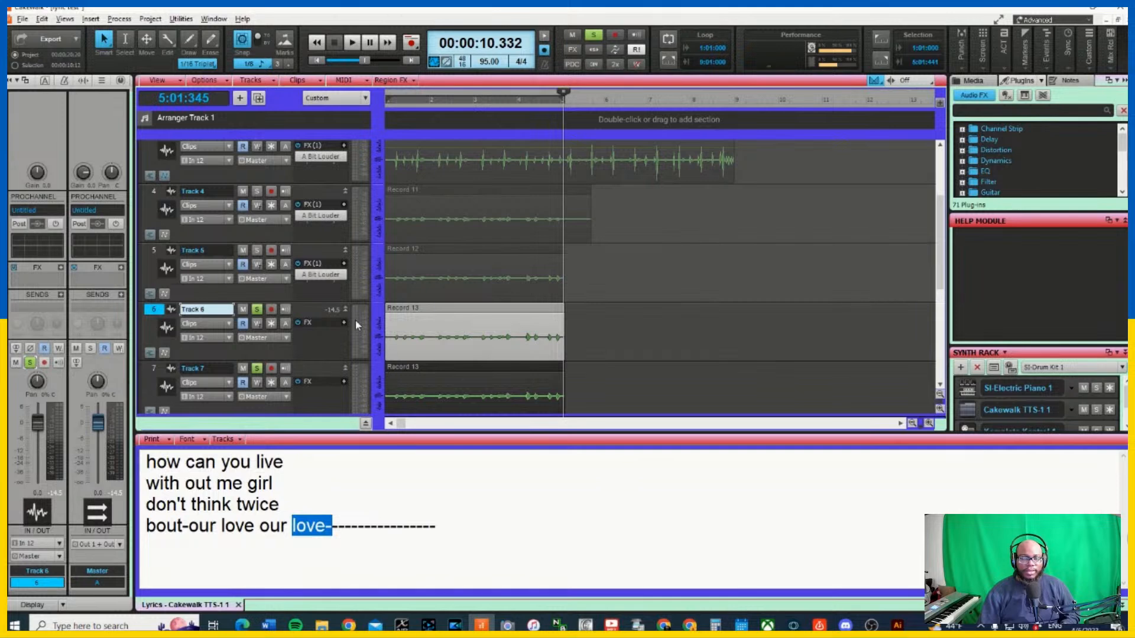
Pan Track 6 to 100% left and Track 7 to 100% right, and play both from the project start
click(161, 311)
click(155, 311)
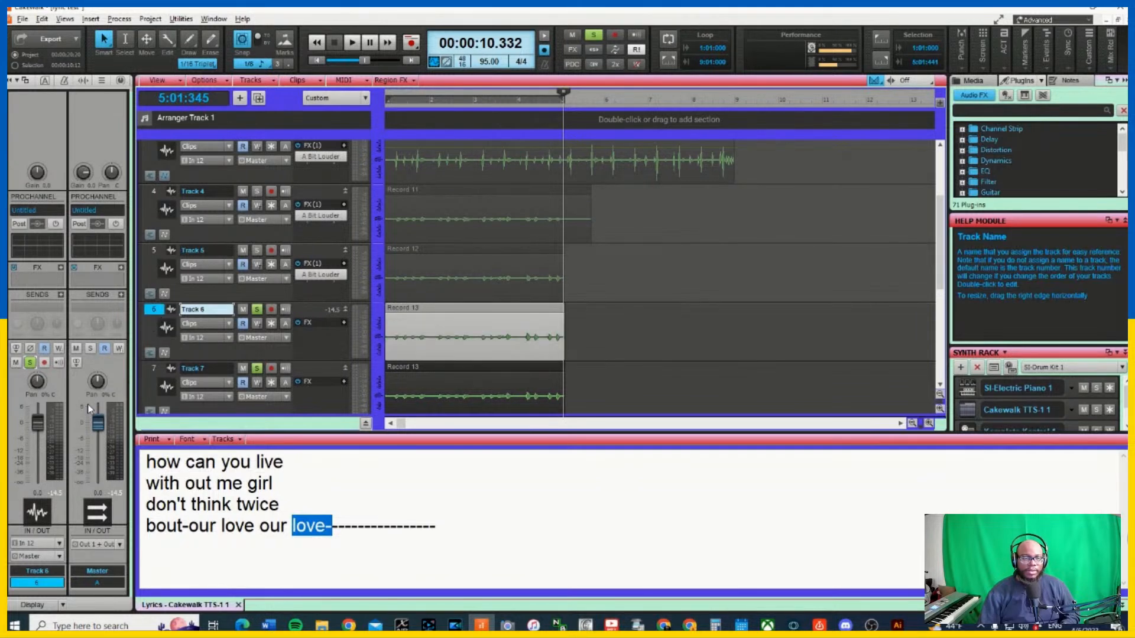
drag(34, 388, 35, 438)
click(160, 371)
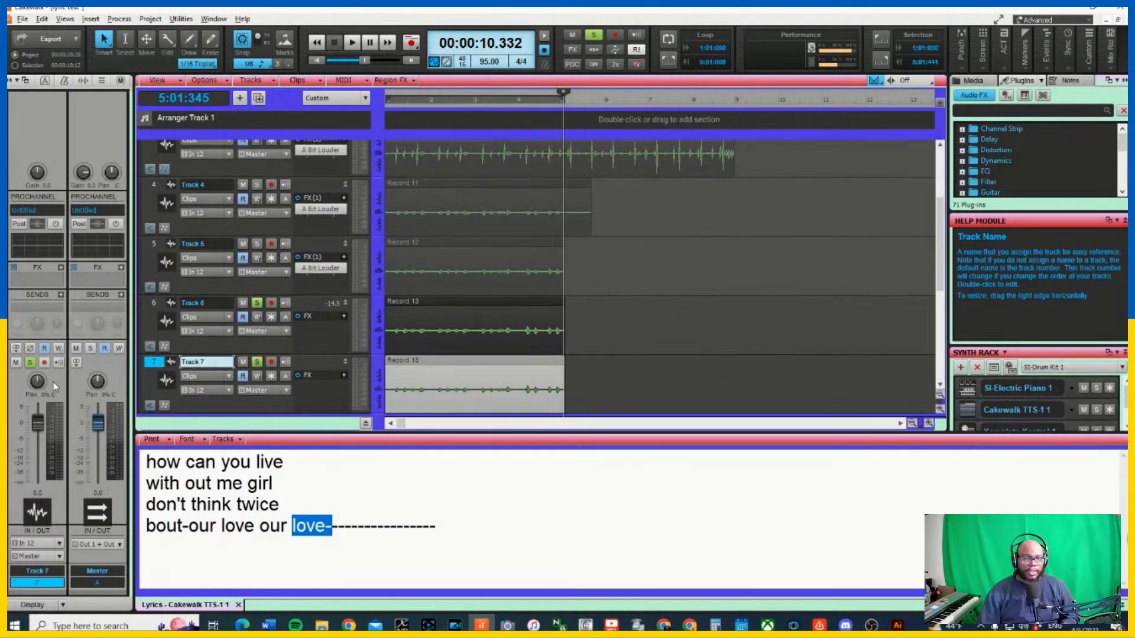
drag(38, 387, 41, 362)
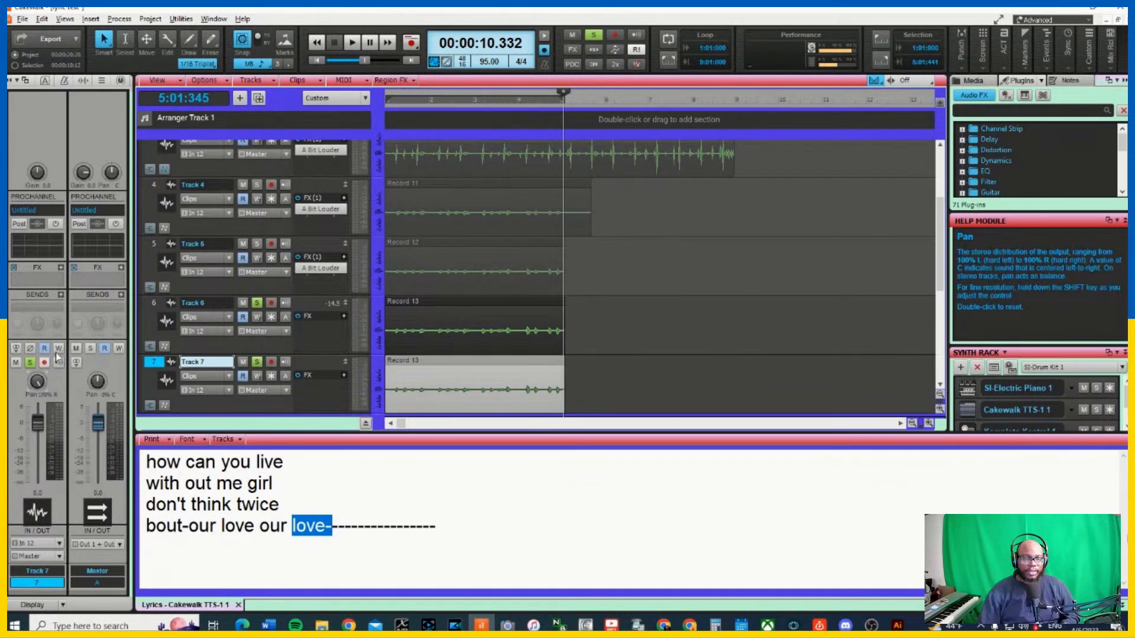
click(311, 65)
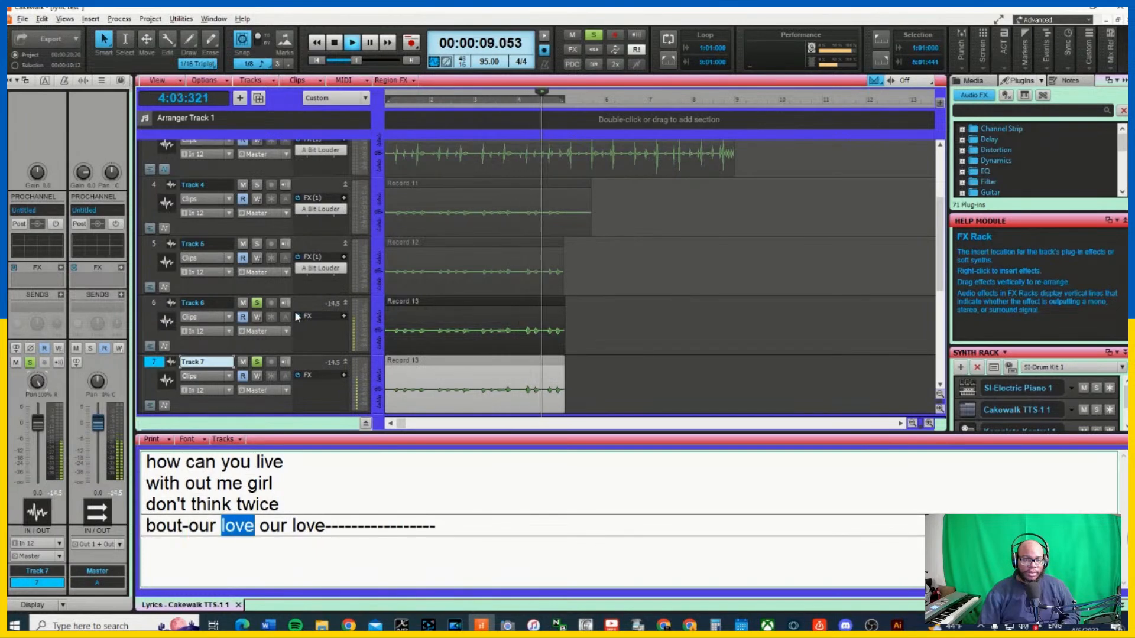
key(space)
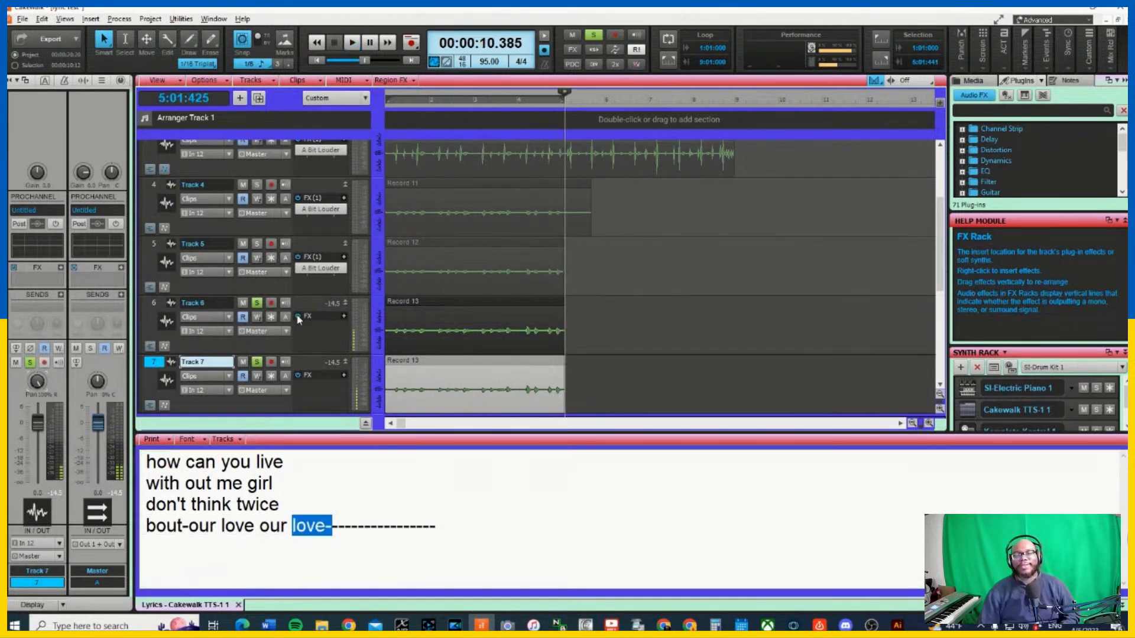
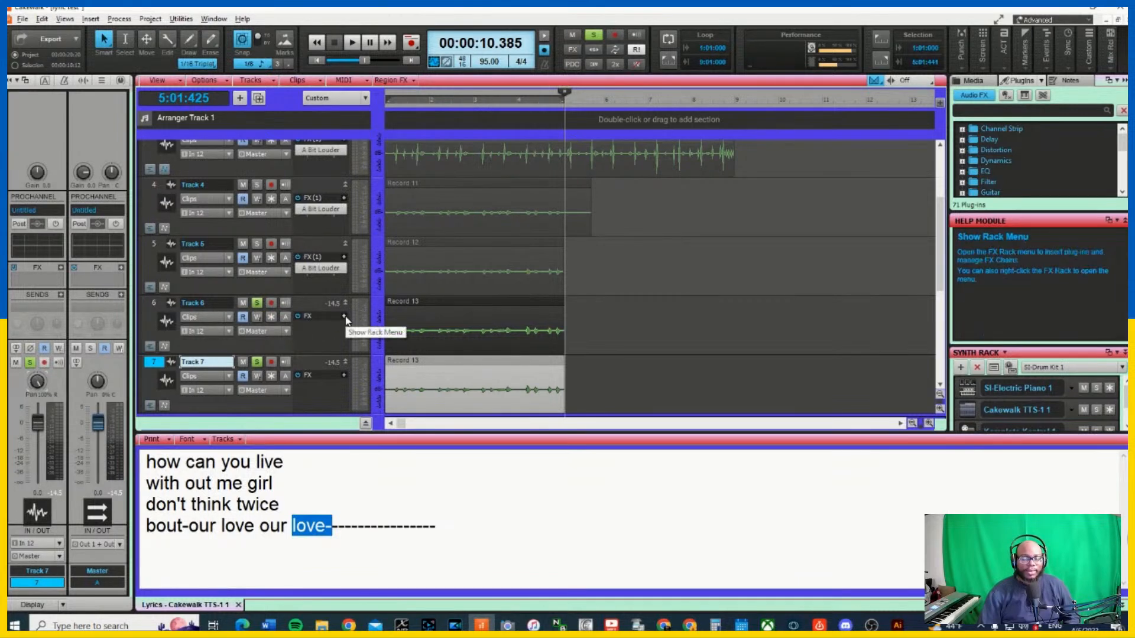
Try the I'm Sorry Vox FX chain preset on Track 6, copy it to Track 7, and close the FX chain window
click(344, 317)
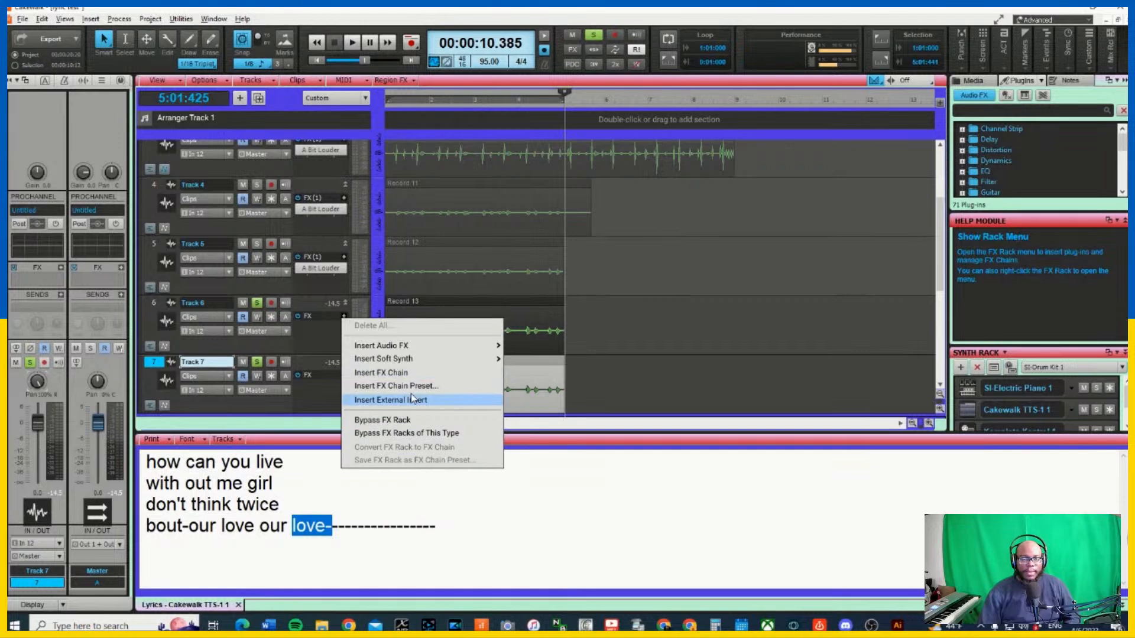
click(395, 385)
click(512, 272)
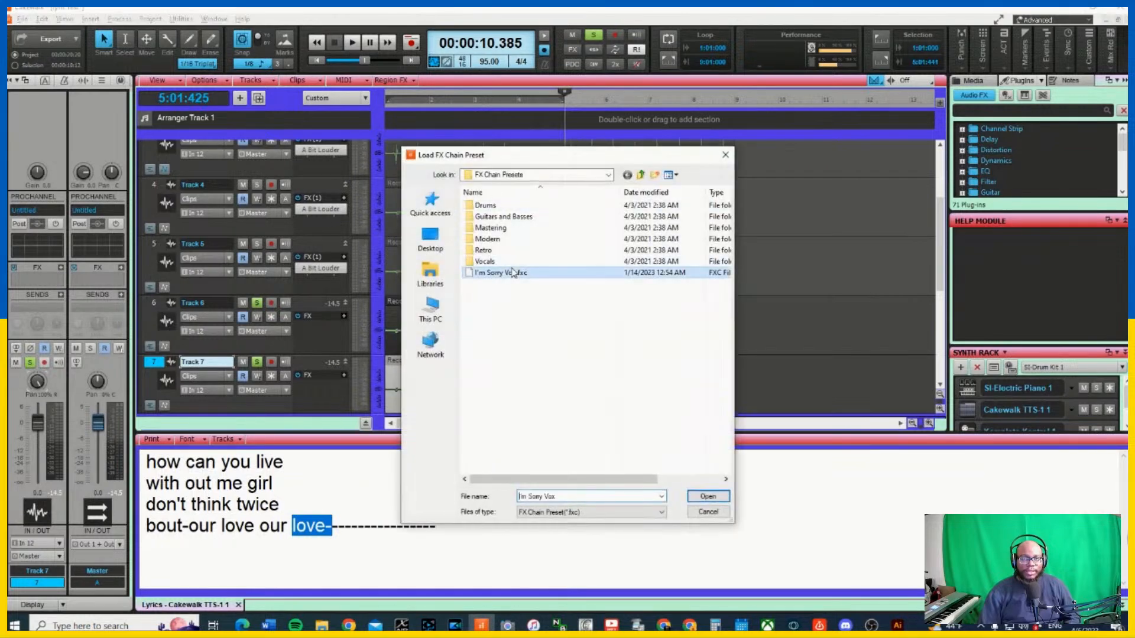
click(710, 498)
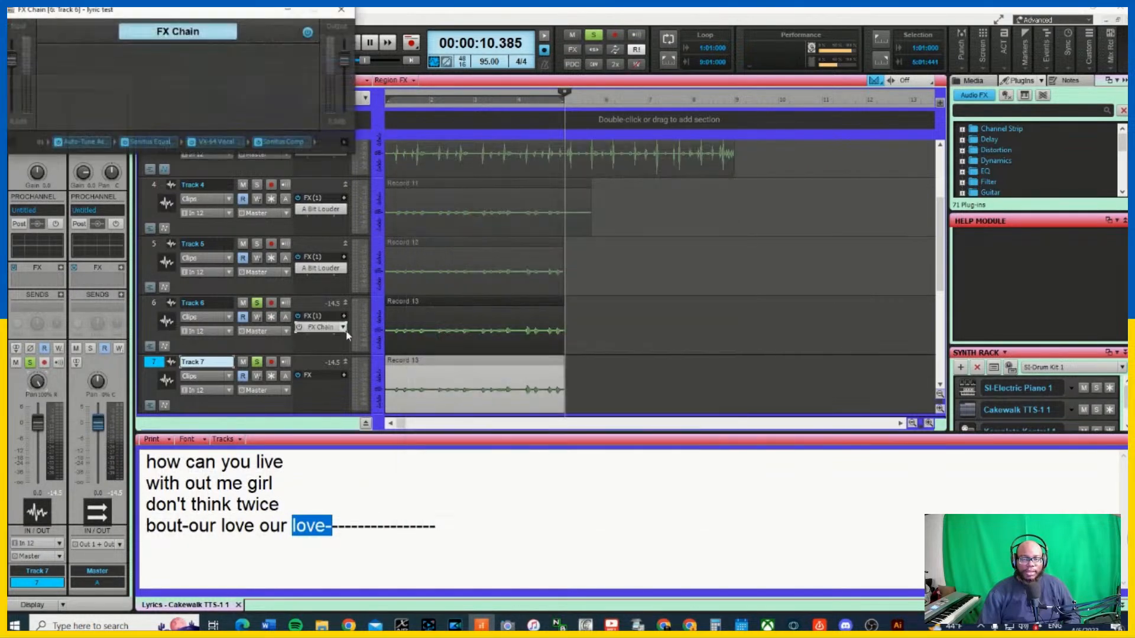
drag(324, 329, 327, 388)
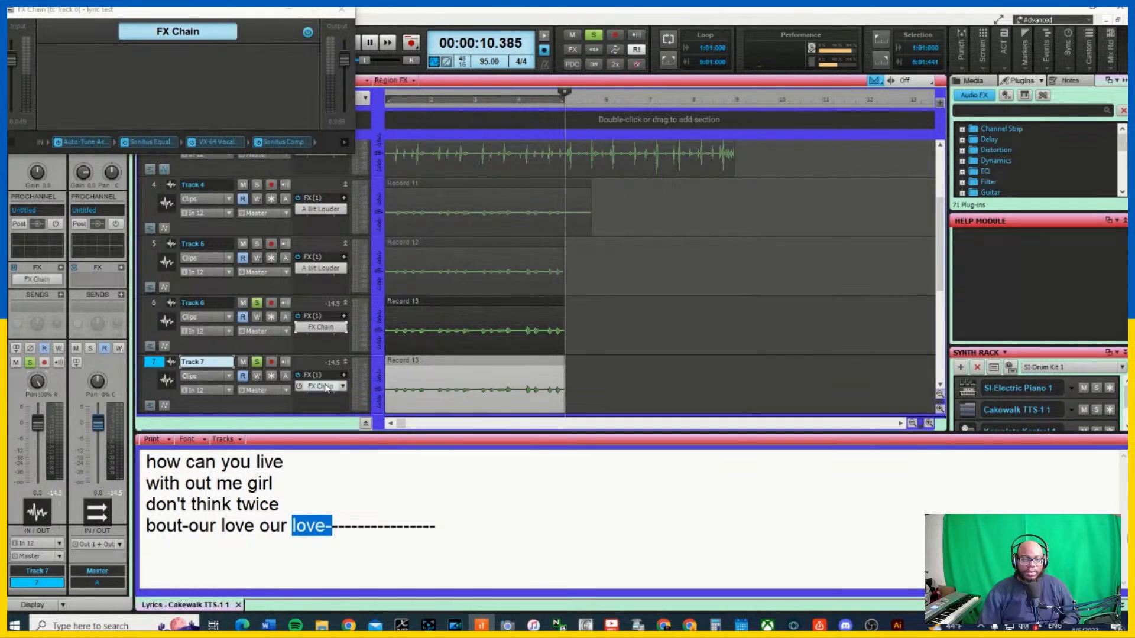
click(342, 10)
Play the mix with no tracks soloed from the start, stop playback, and rewind the project
click(315, 61)
key(space)
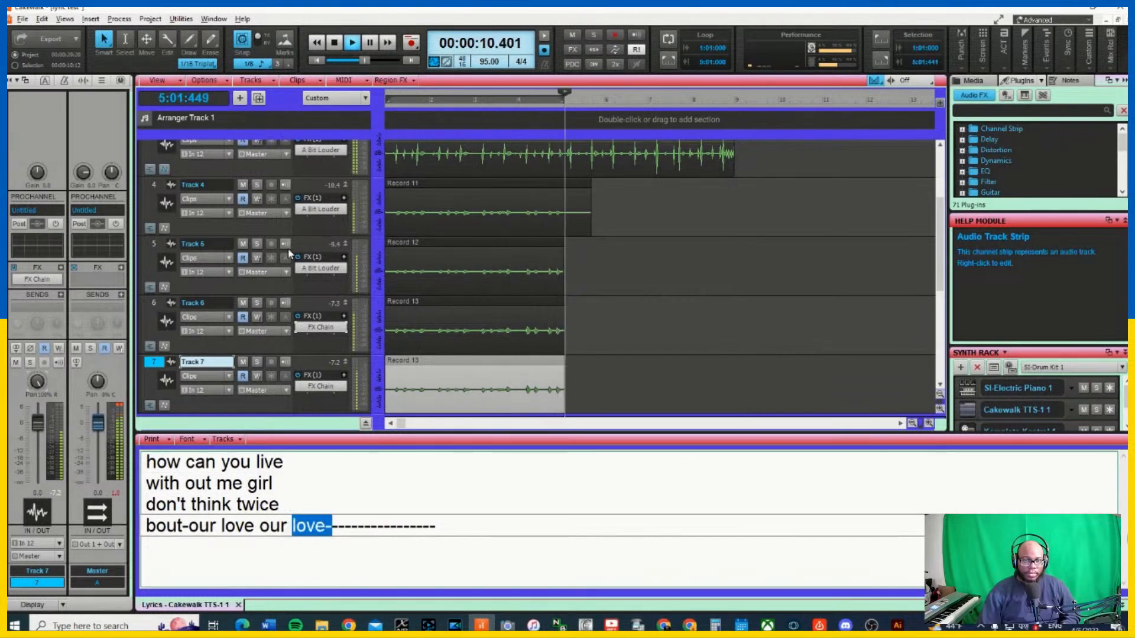
key(space)
click(317, 42)
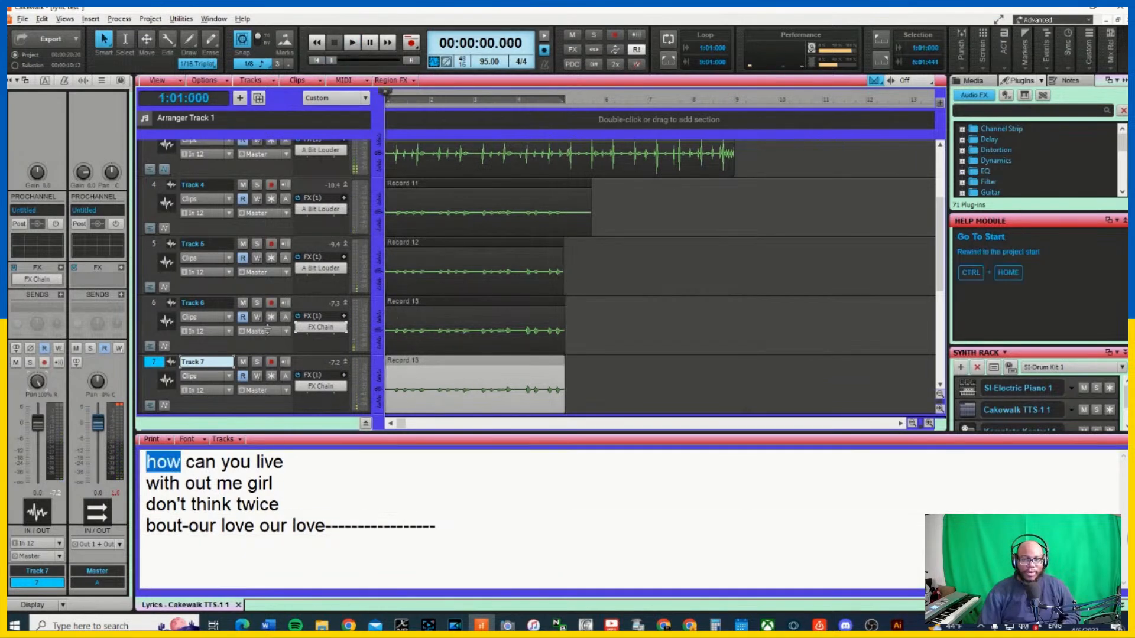
Delete the FX chains from Tracks 7 and 6 and the A Bit Louder effect from Tracks 5 and 4
right_click(320, 388)
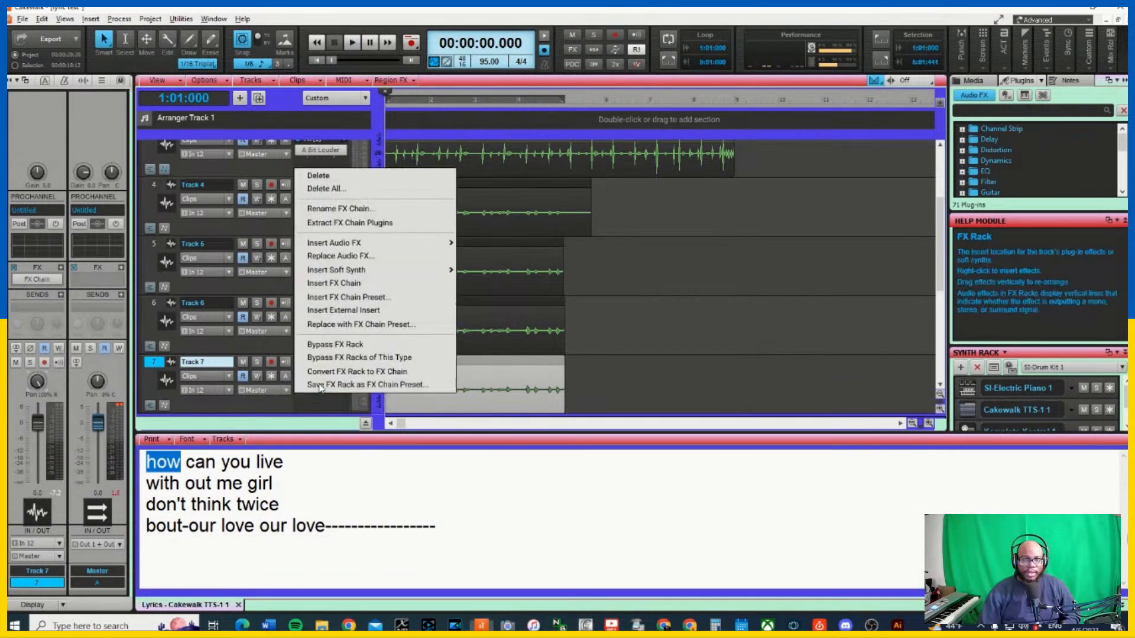
click(331, 170)
right_click(312, 327)
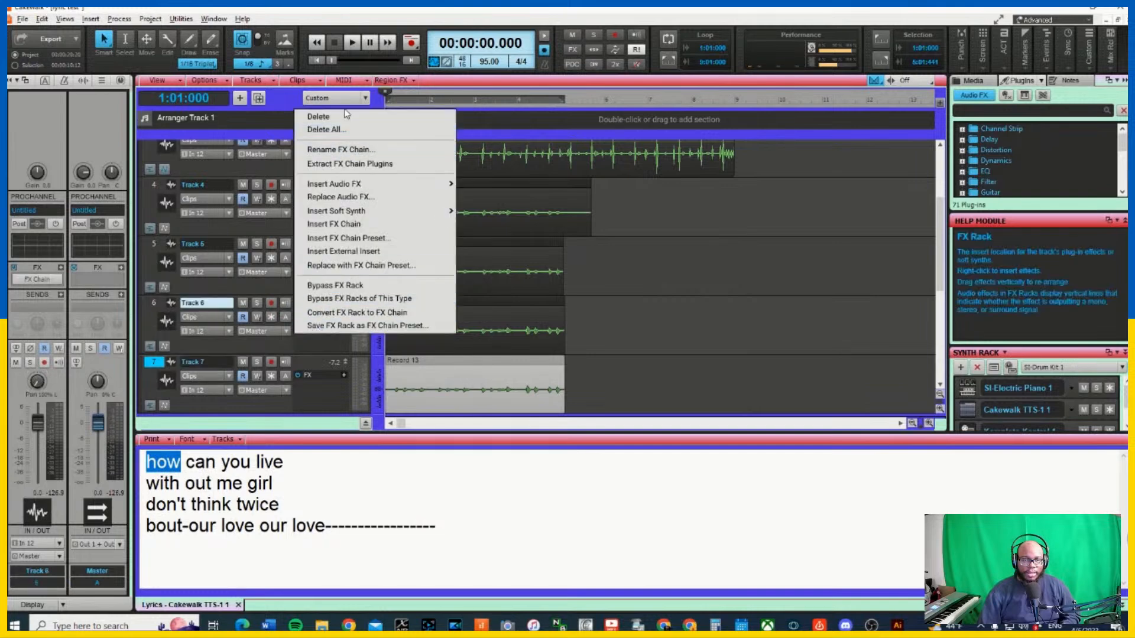
click(313, 114)
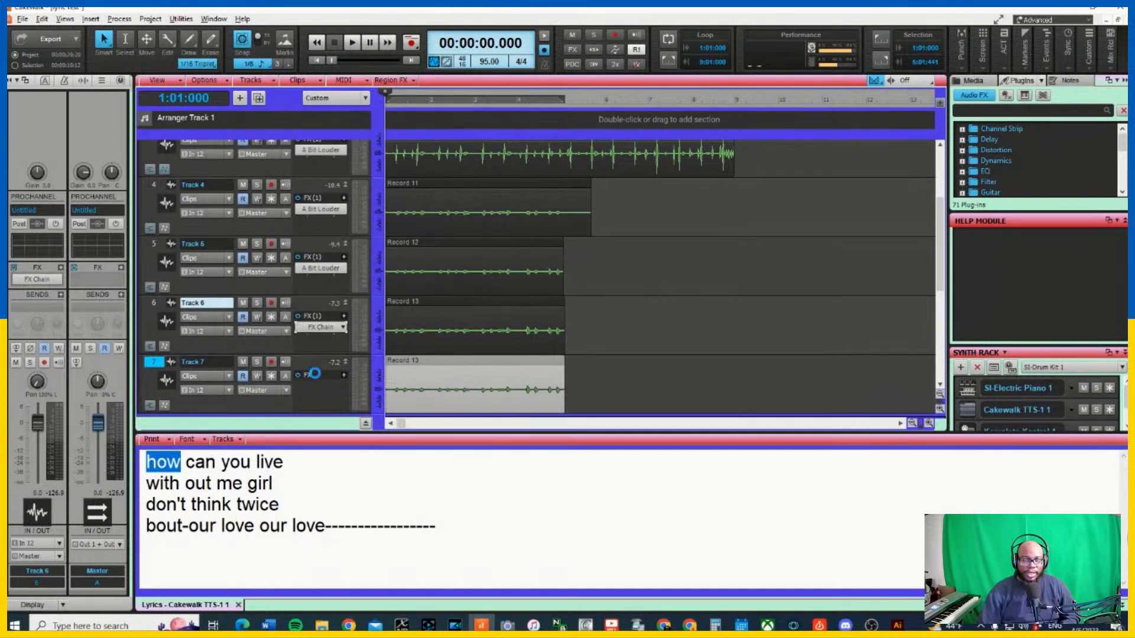
right_click(319, 266)
click(335, 282)
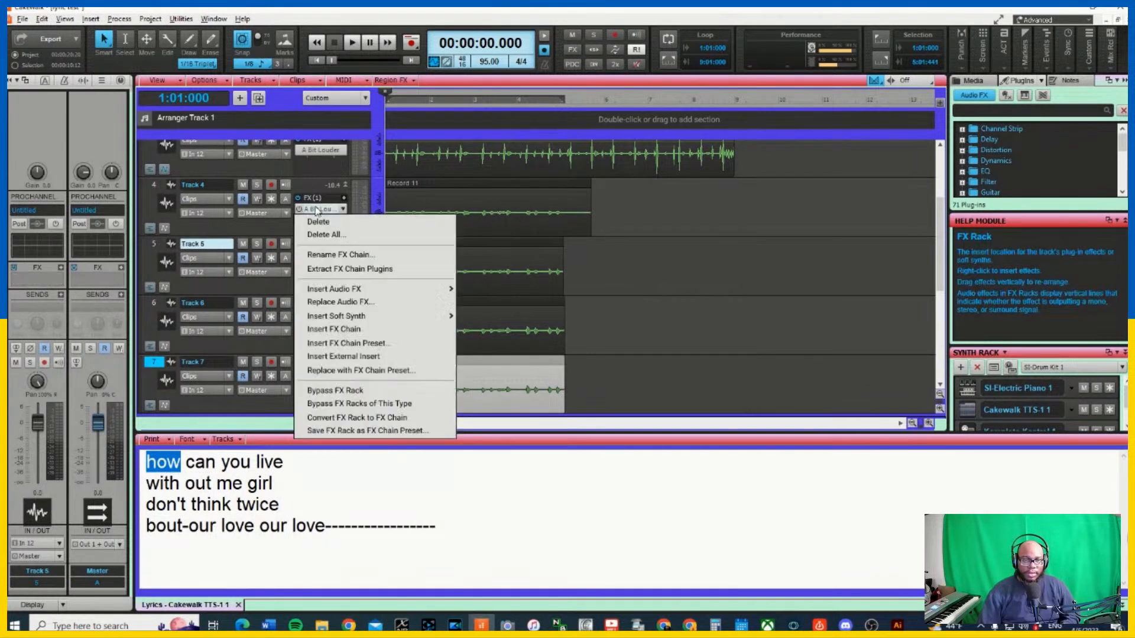
right_click(315, 210)
click(328, 220)
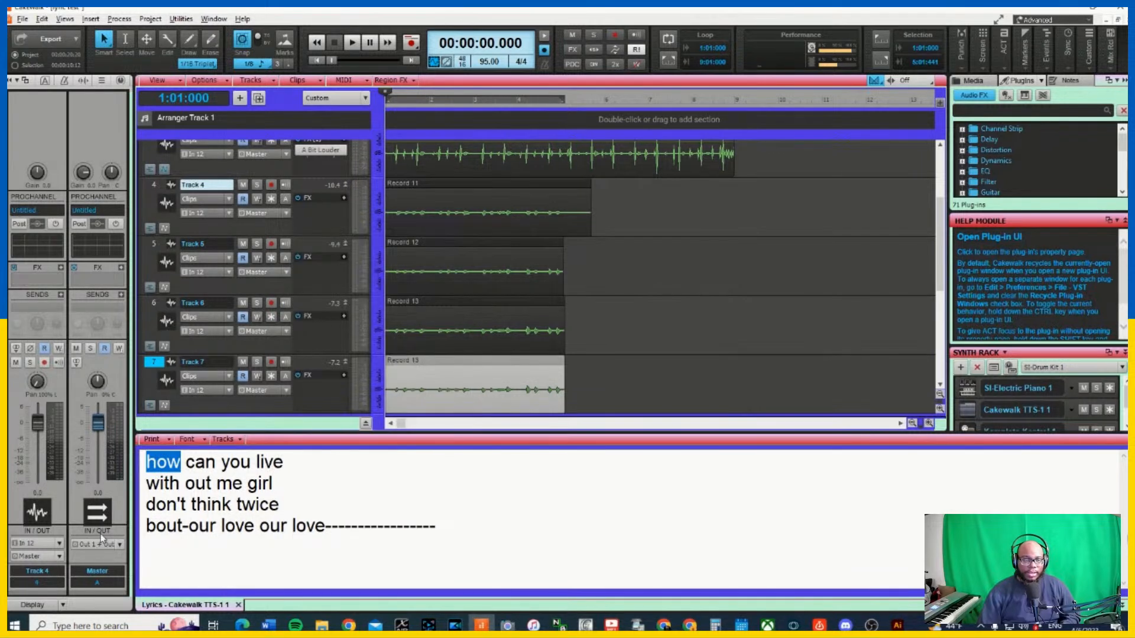
Select Tracks 4 to 7 and insert a send from them to a new stereo bus
click(151, 186)
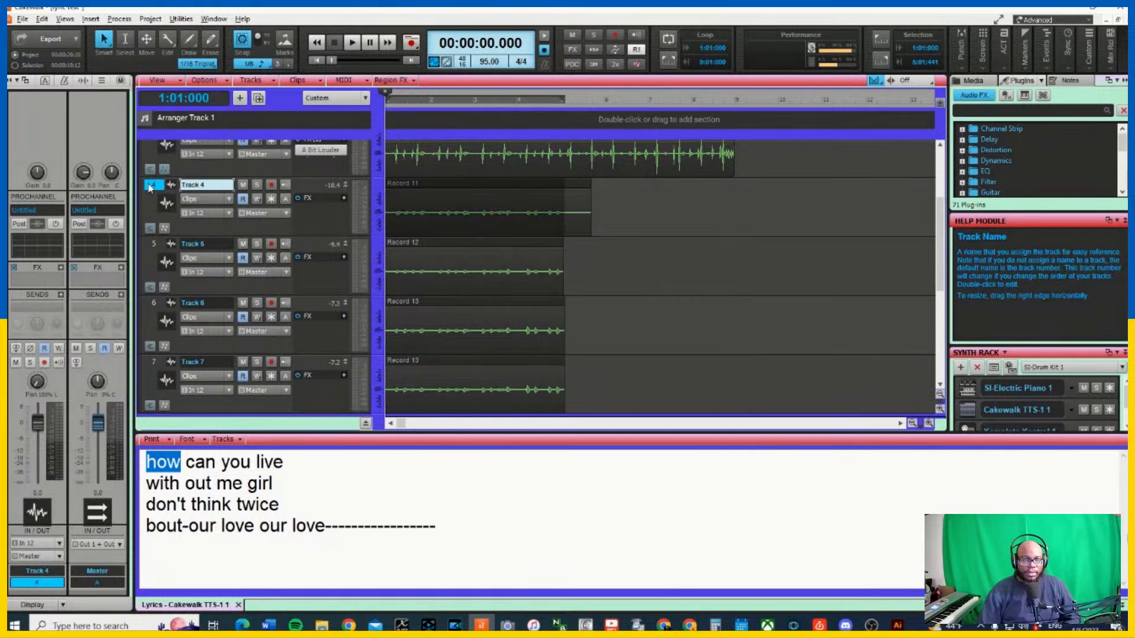
shift+click(155, 368)
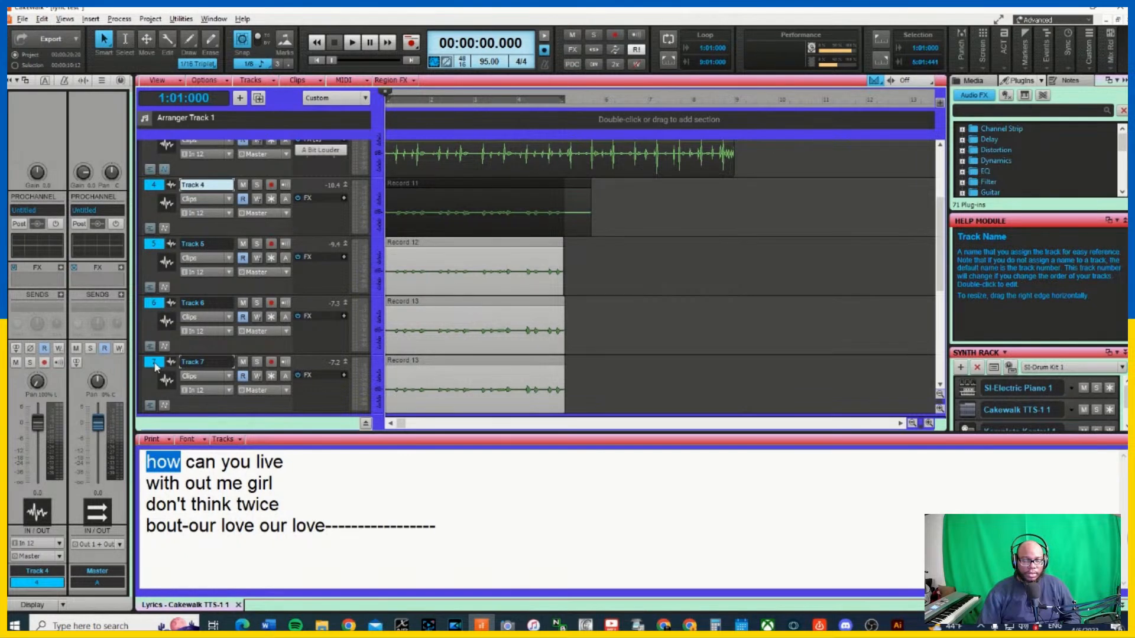
right_click(156, 367)
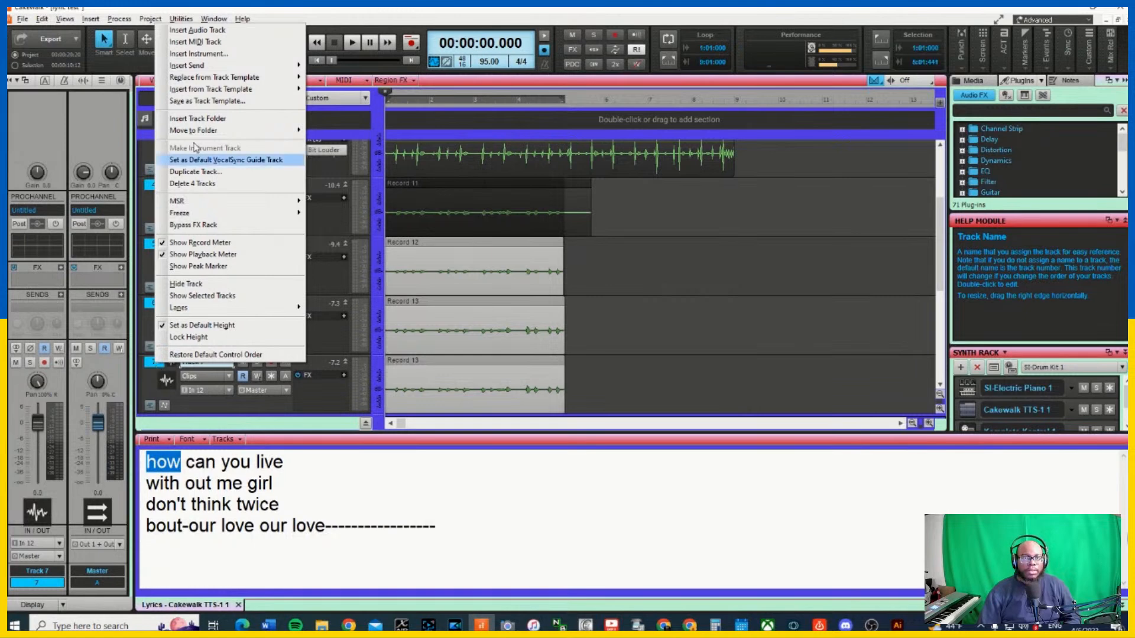
mouse_move(240, 70)
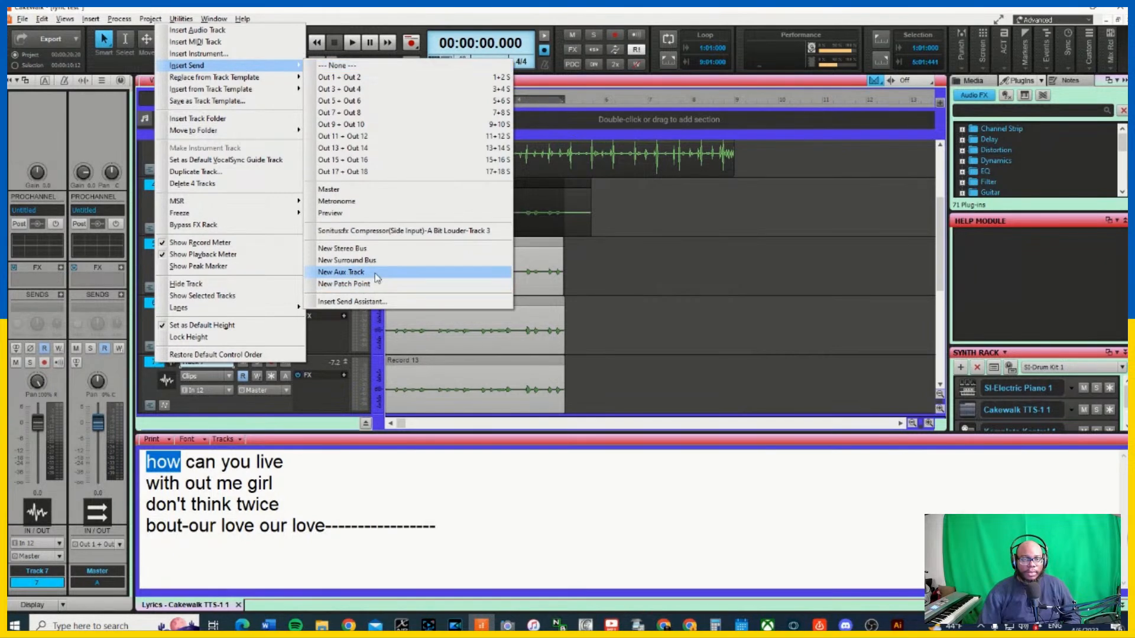
click(387, 249)
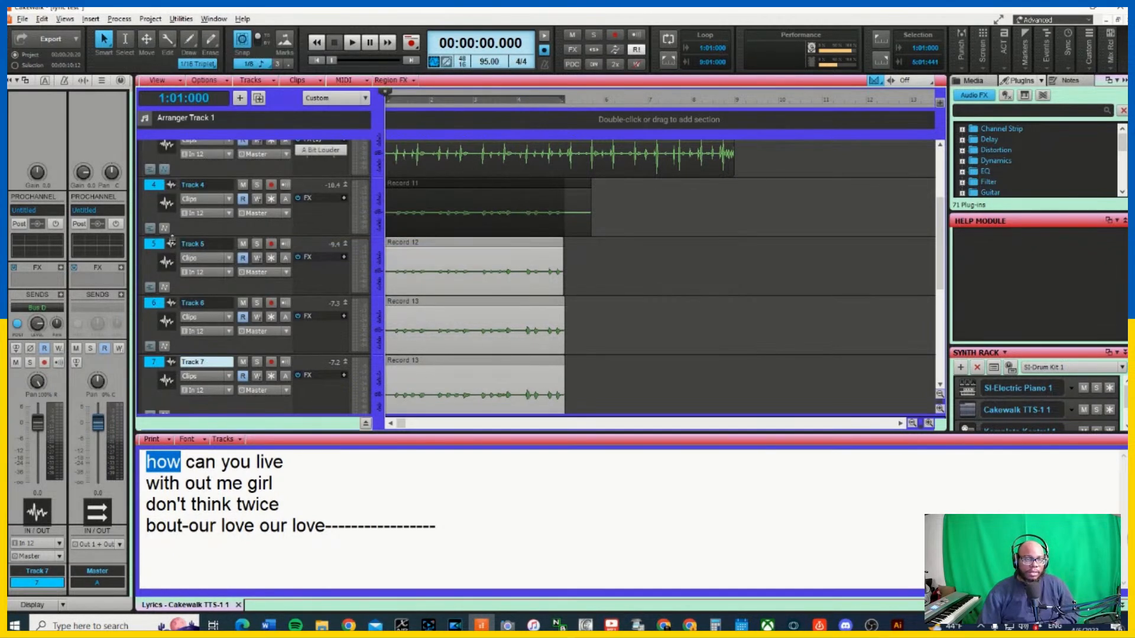
Show the bus pane and select Bus D
click(366, 424)
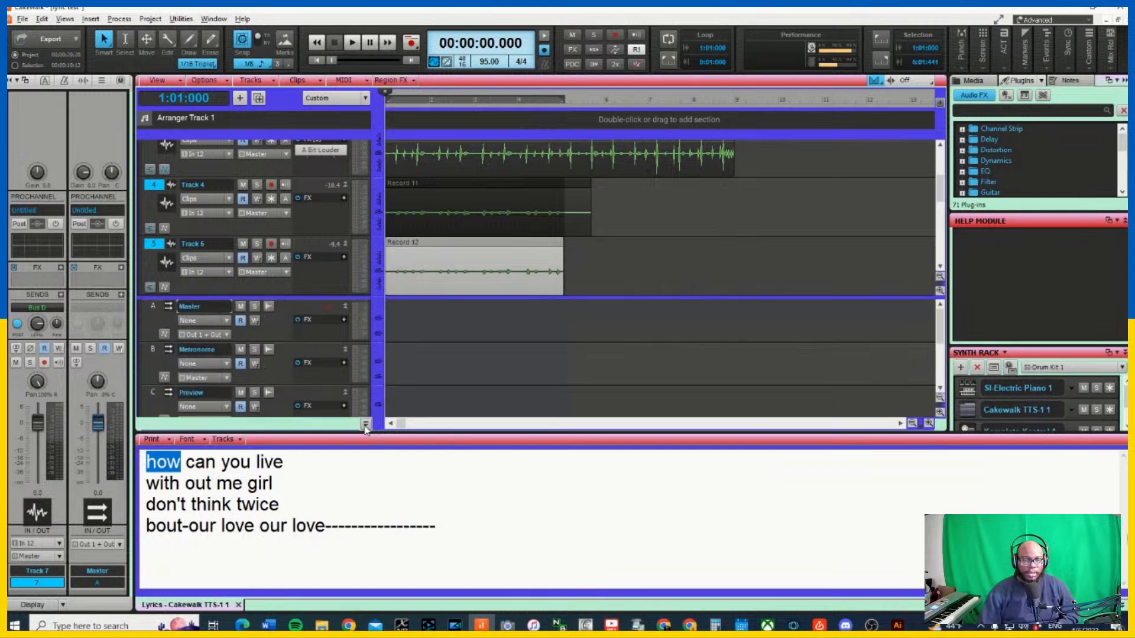
scroll(201, 337, down, 3)
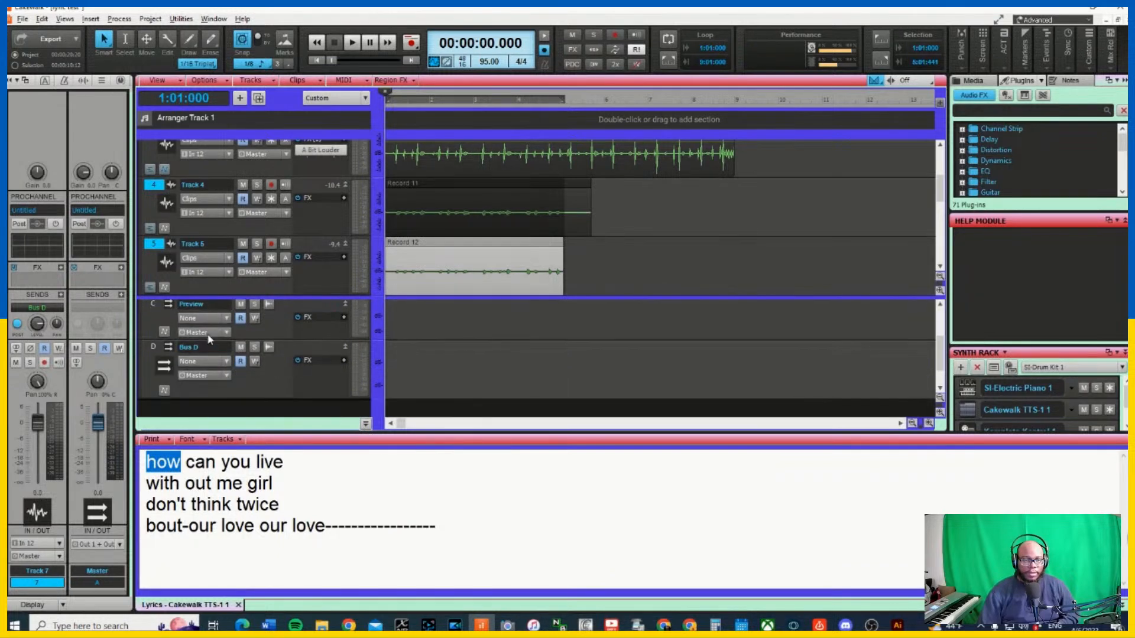
click(170, 354)
Try the VX-64 Vocal Strip effect on Bus D, close its window, and delete it from the bus
right_click(319, 377)
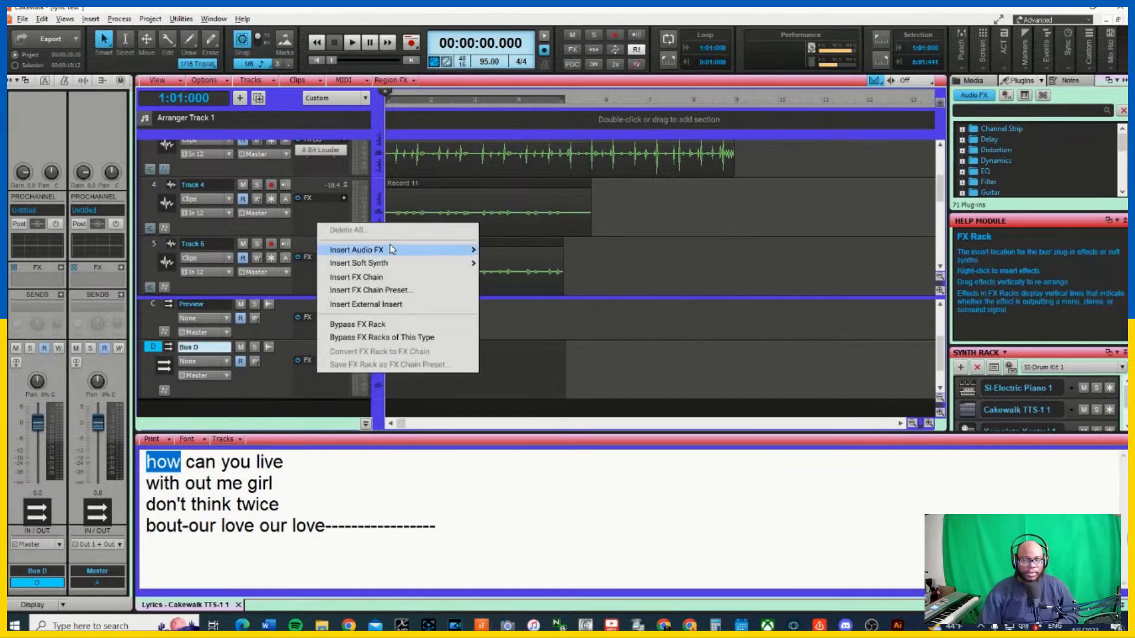
mouse_move(389, 255)
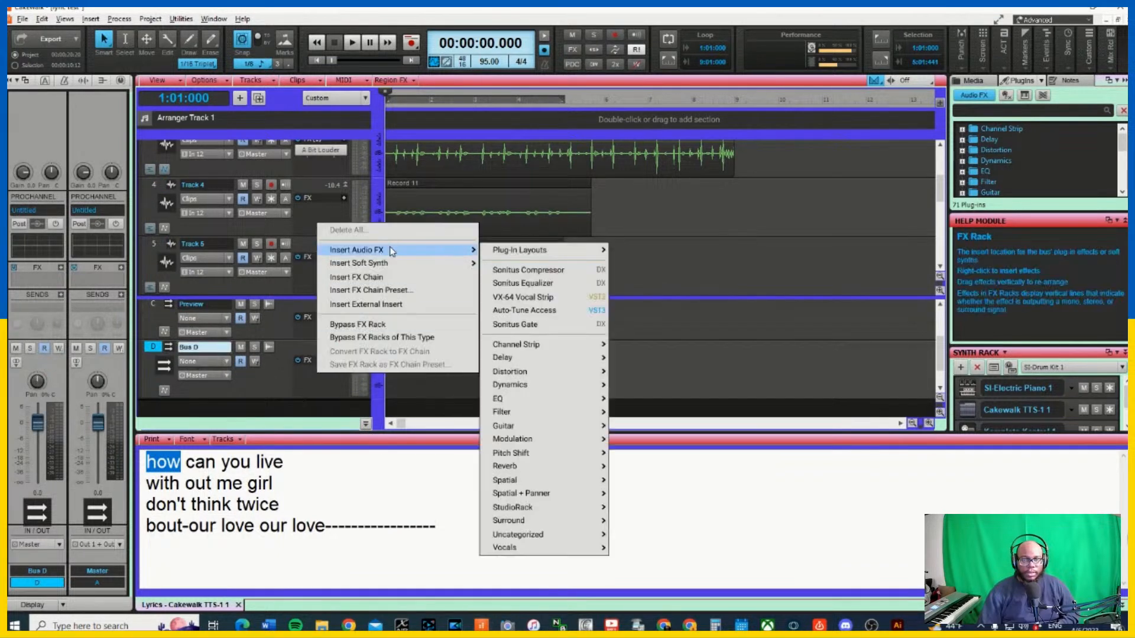
click(572, 299)
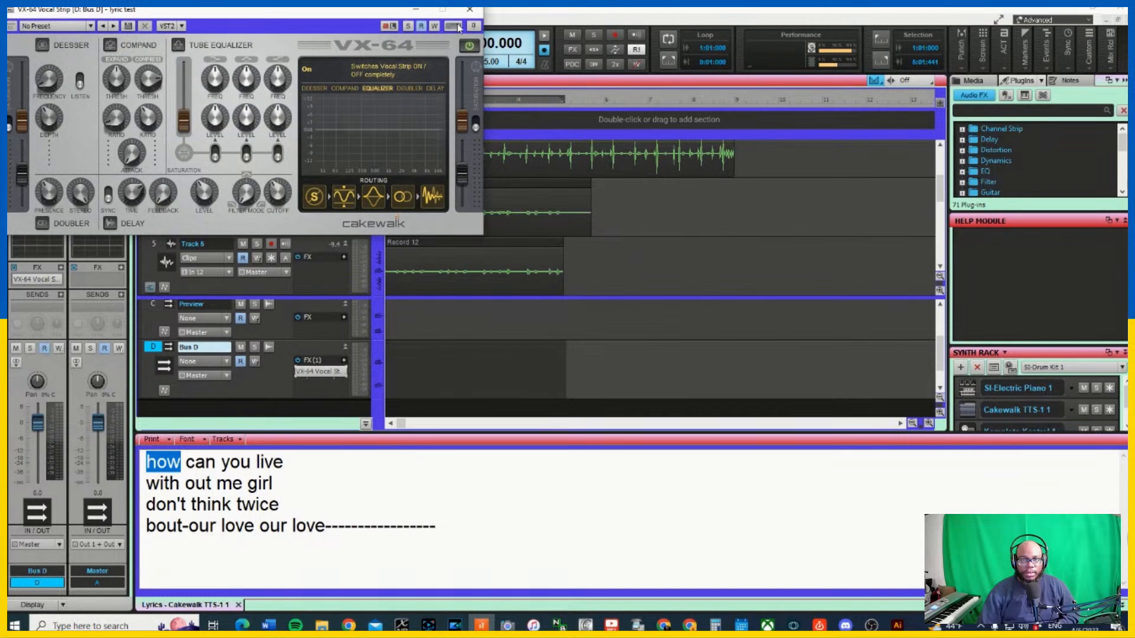
click(469, 10)
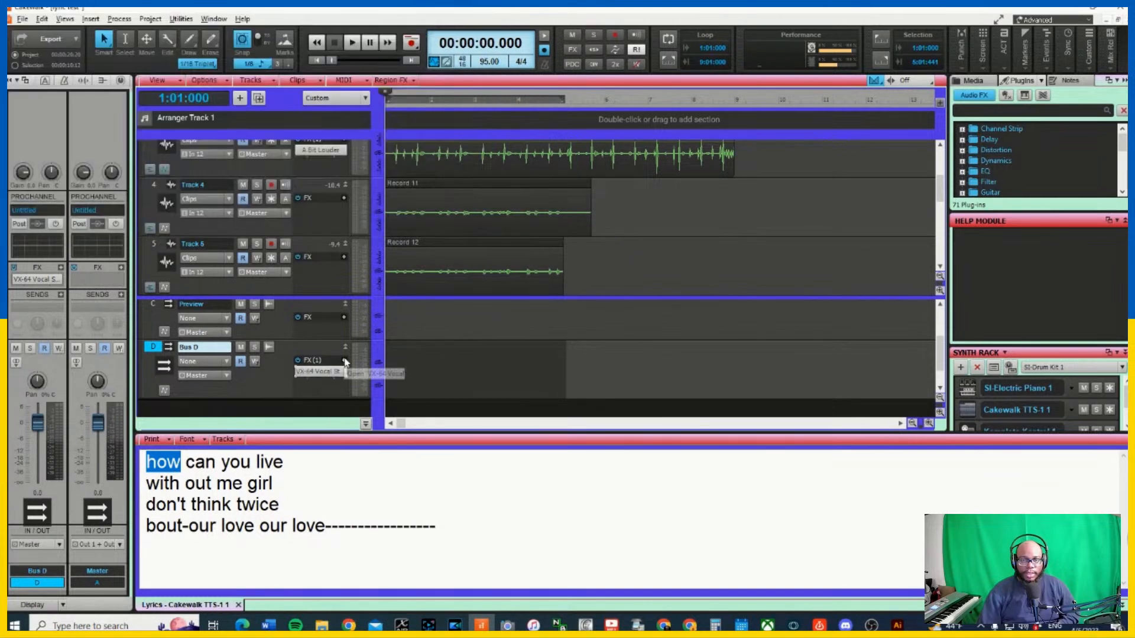
right_click(337, 375)
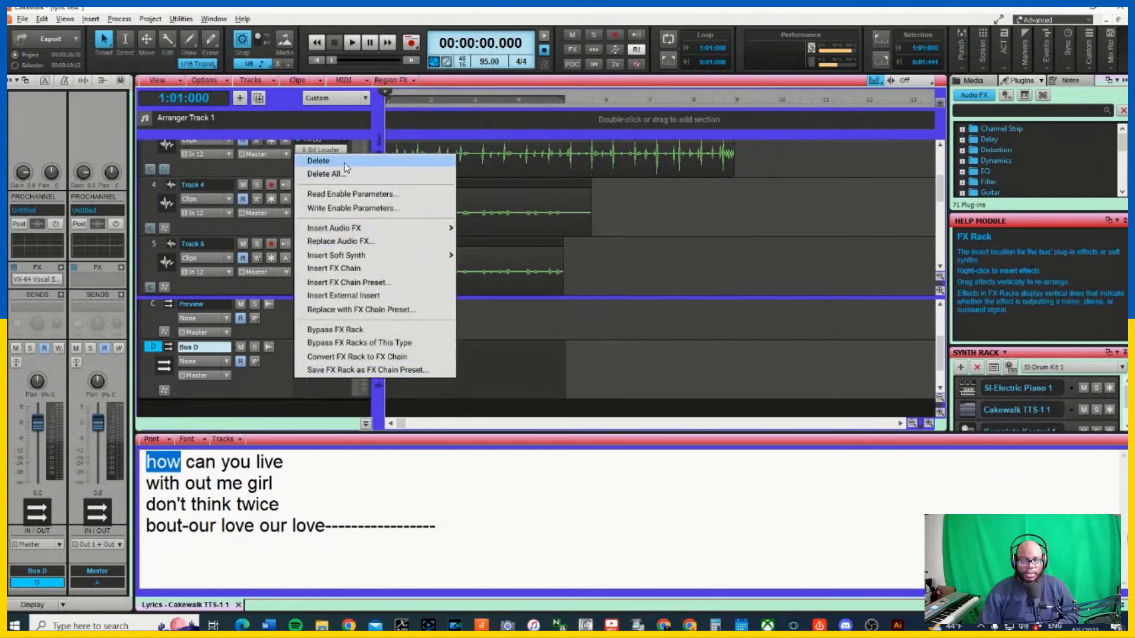
click(319, 161)
Insert the Vocal Doubler effect on Bus D, dismiss its authorization without entering any details, and decline sharing usage data
click(343, 360)
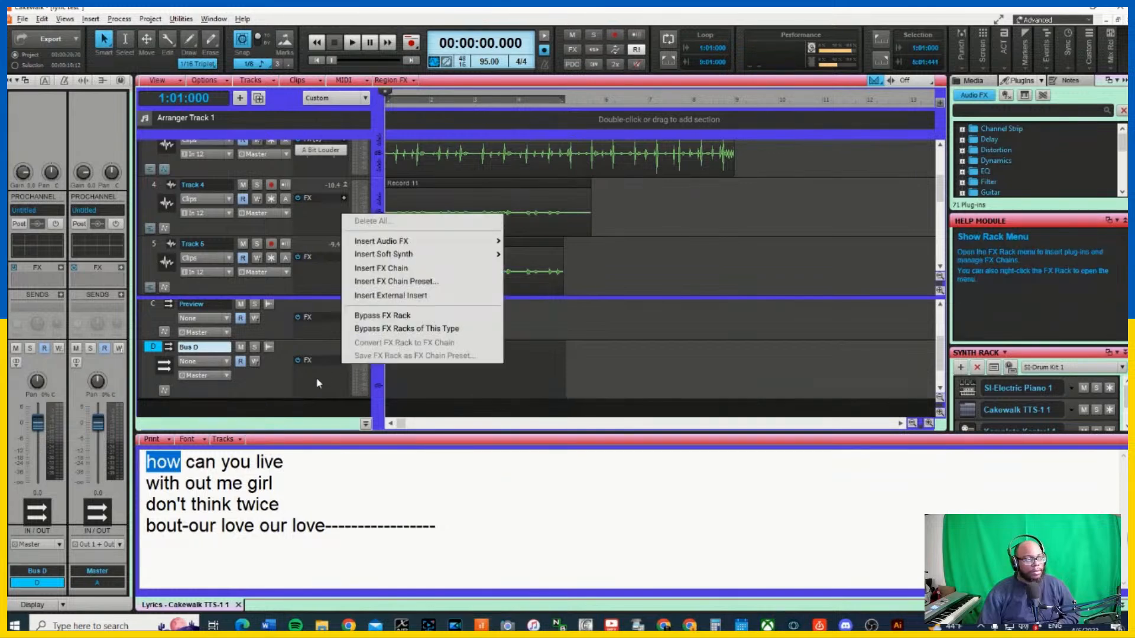
mouse_move(387, 245)
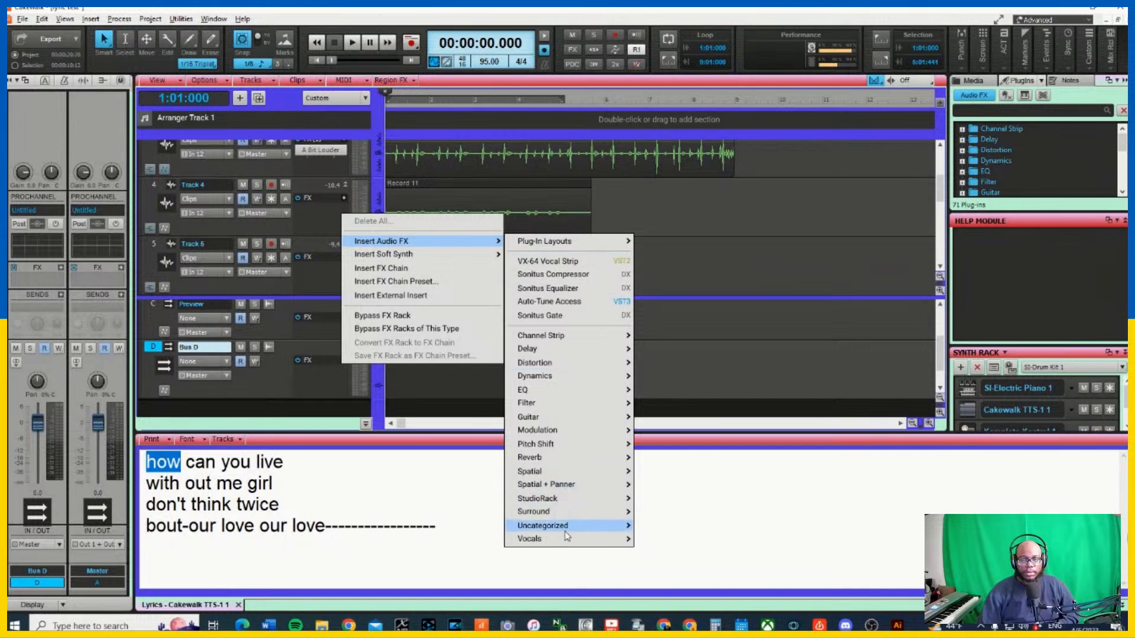
mouse_move(564, 528)
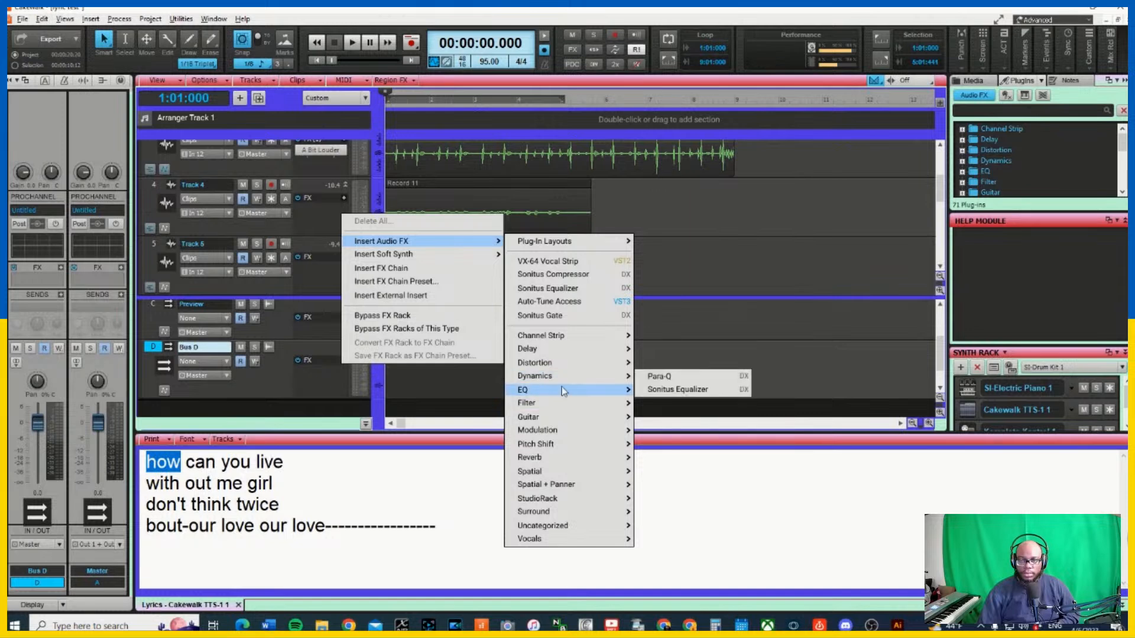
mouse_move(554, 465)
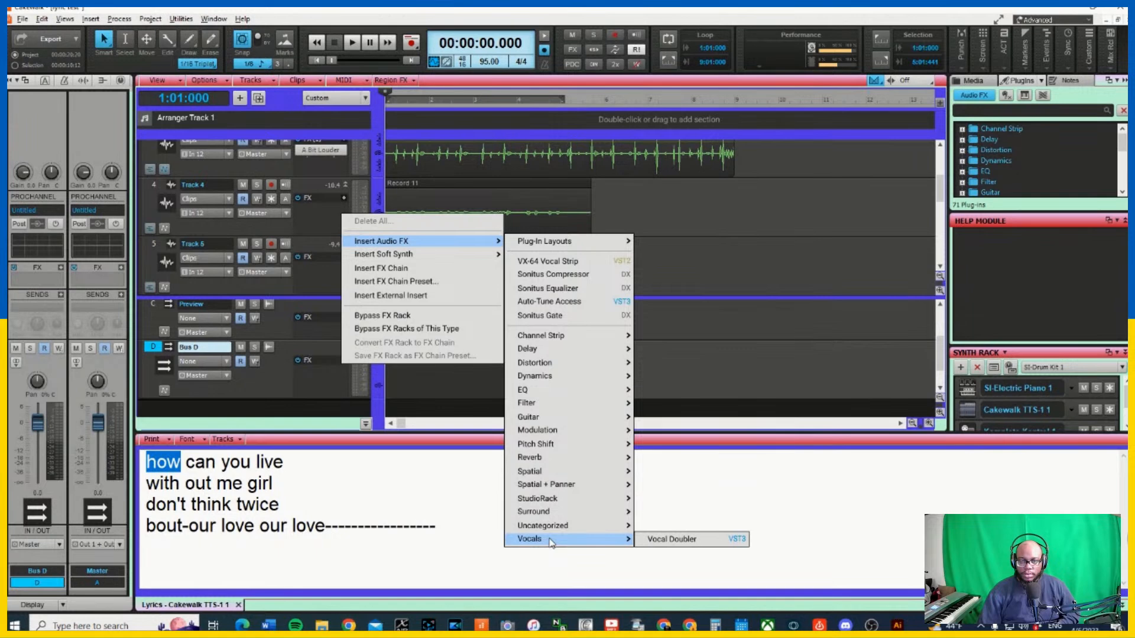
click(673, 539)
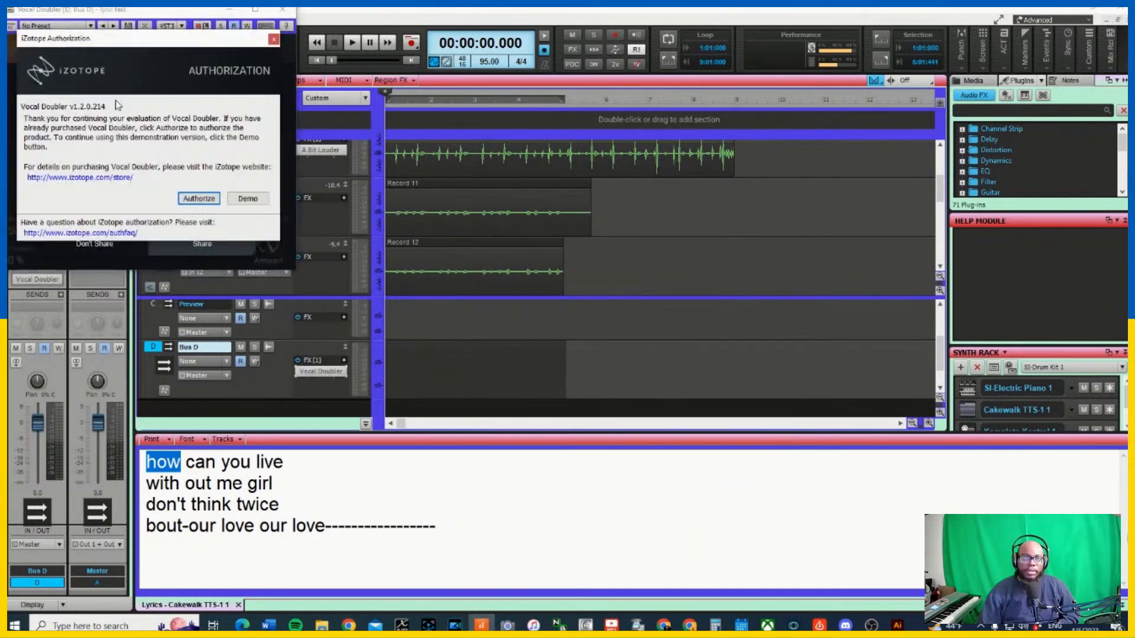
click(199, 198)
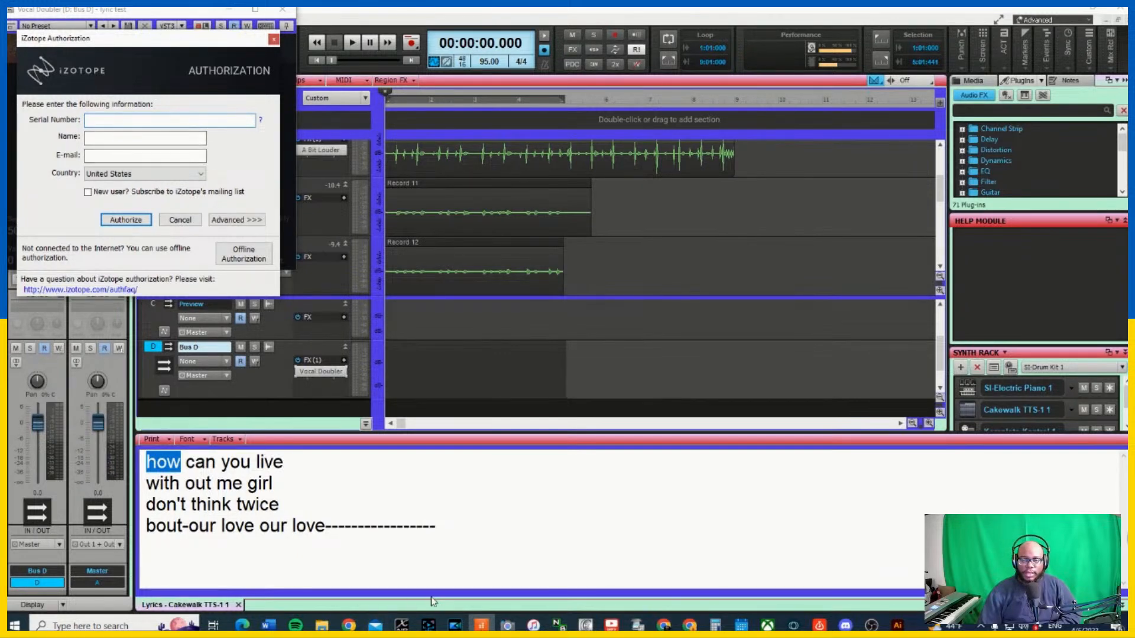
click(274, 40)
click(662, 341)
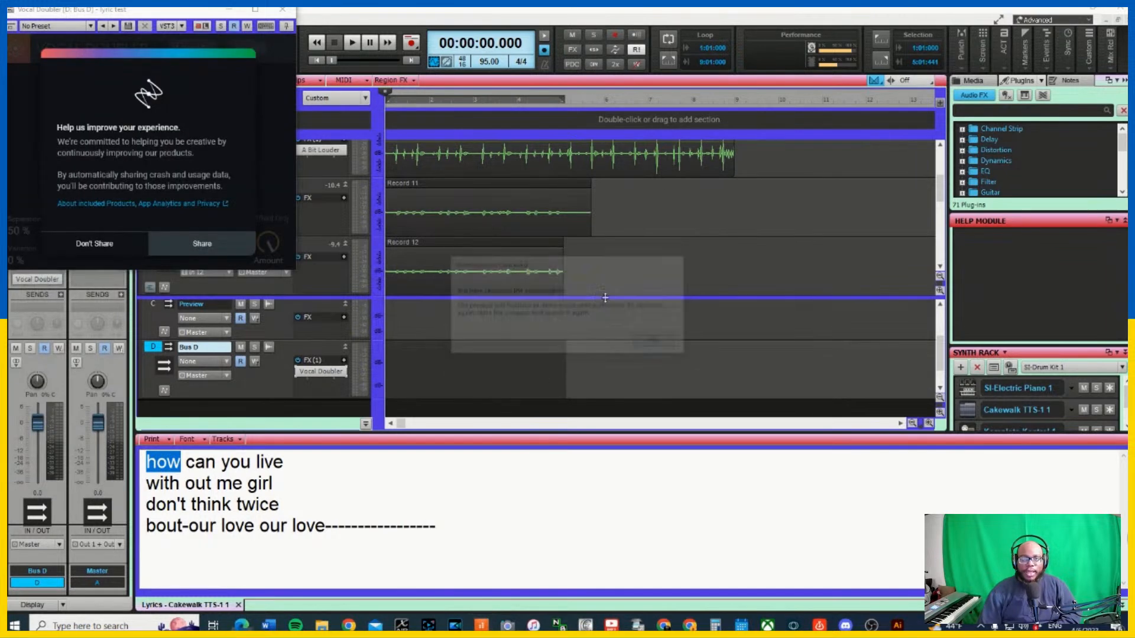
click(125, 248)
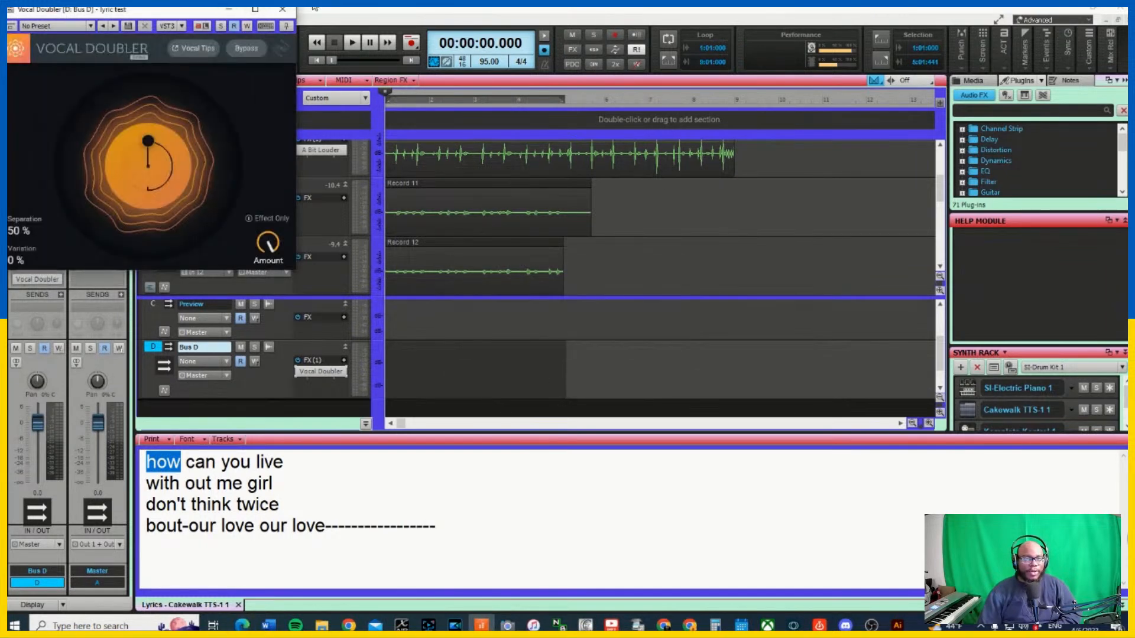
Close the Vocal Doubler window and delete the effect from Bus D
click(282, 9)
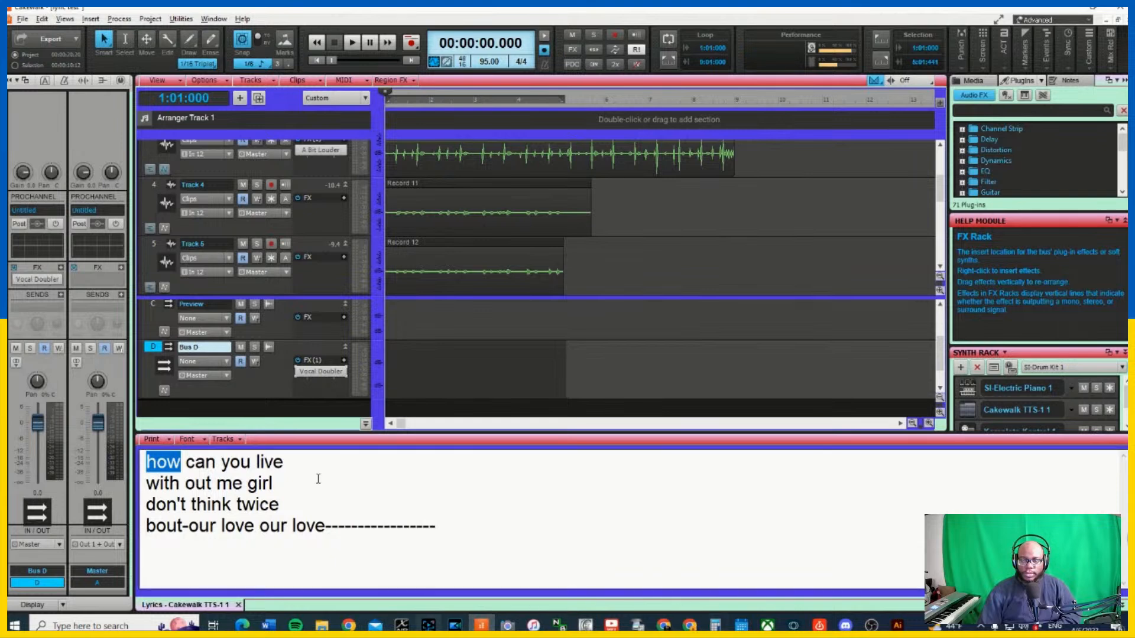
click(342, 374)
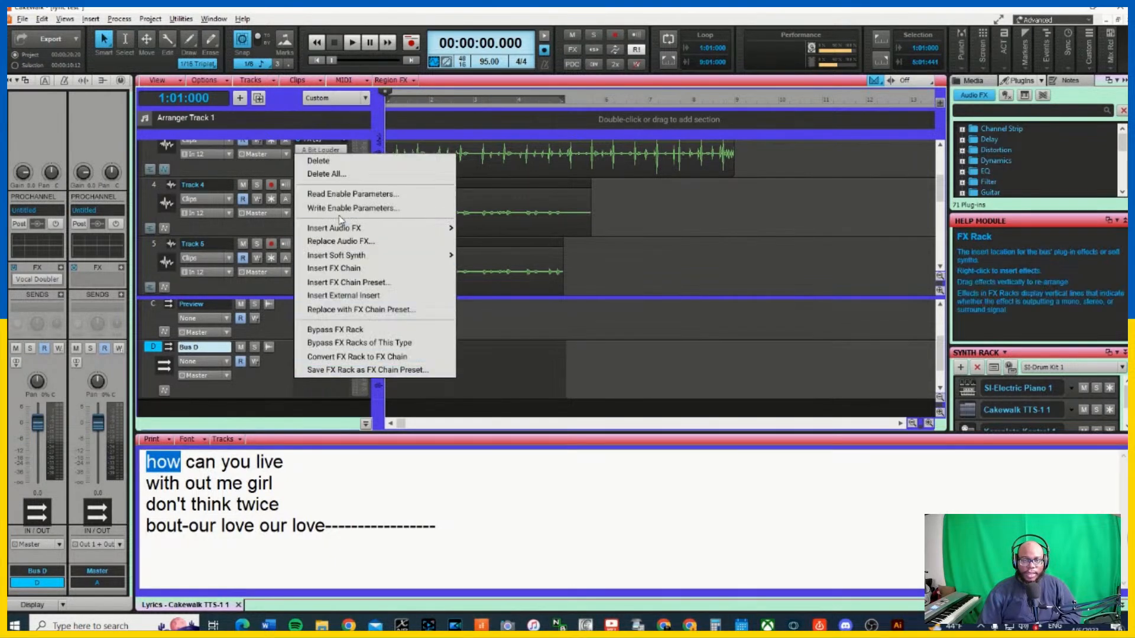
click(320, 157)
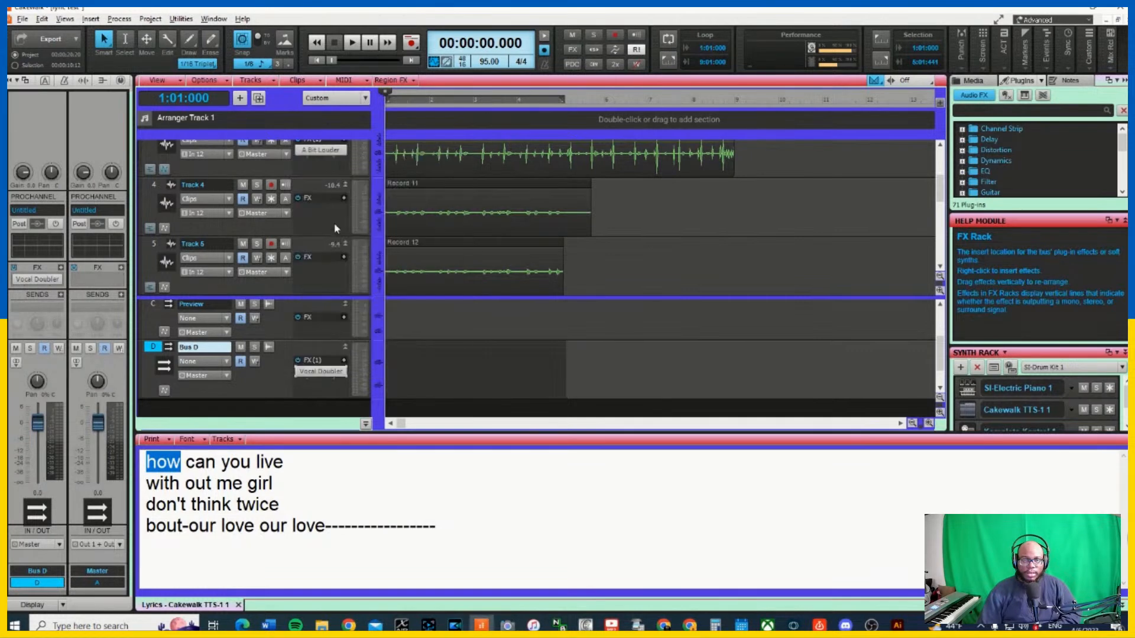
Load the I'm Sorry Vox FX chain preset on Bus D and close the FX chain window
click(345, 360)
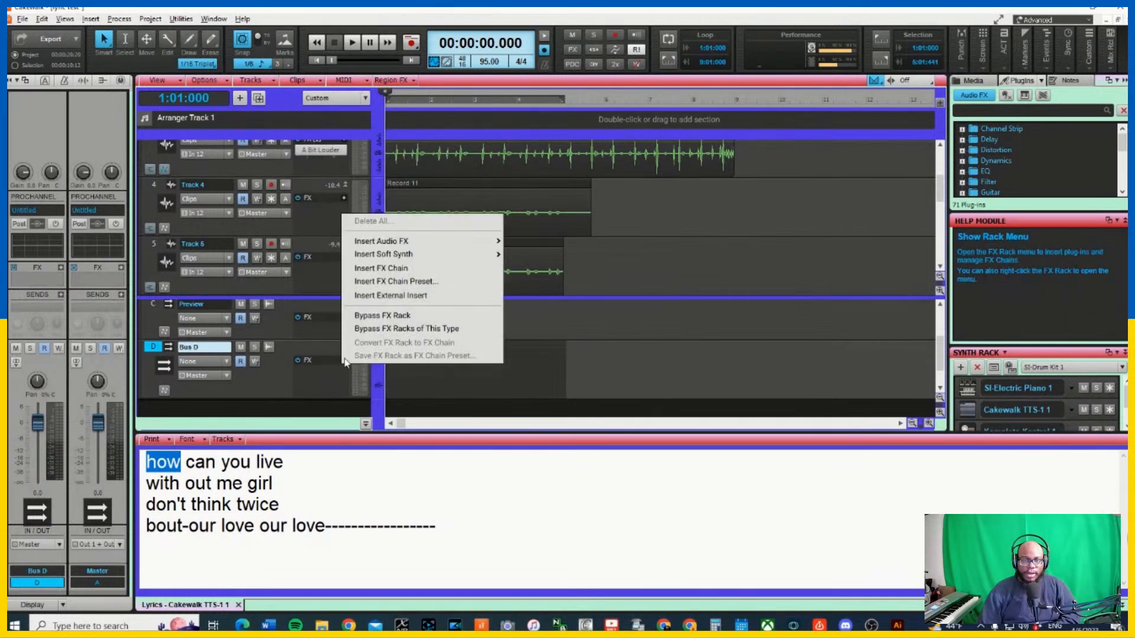
click(419, 284)
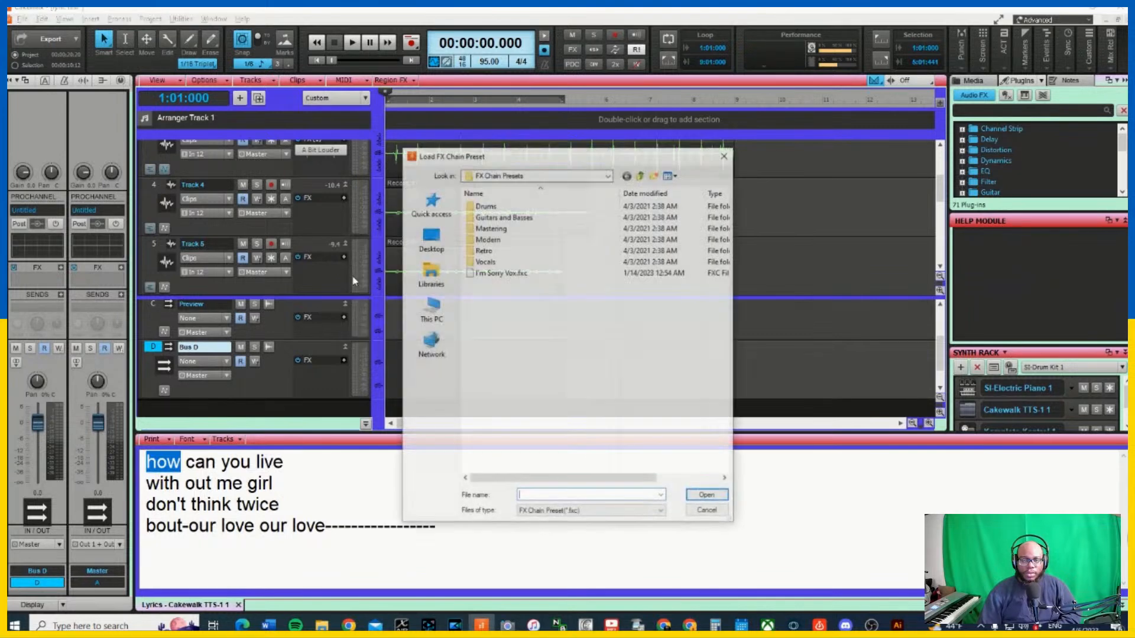
click(491, 276)
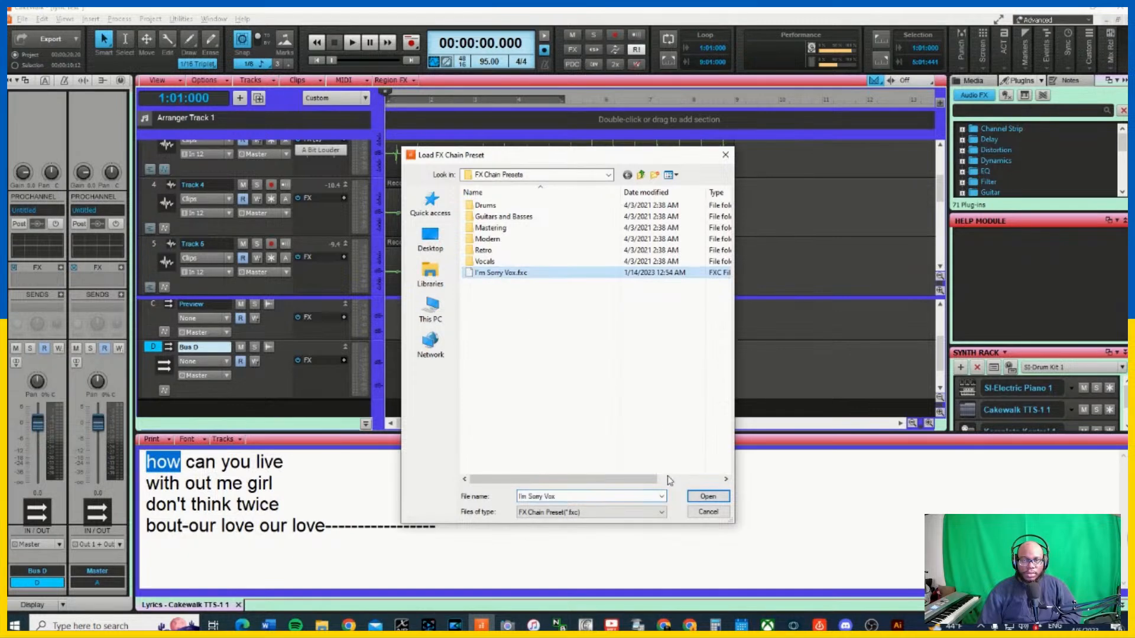
click(708, 496)
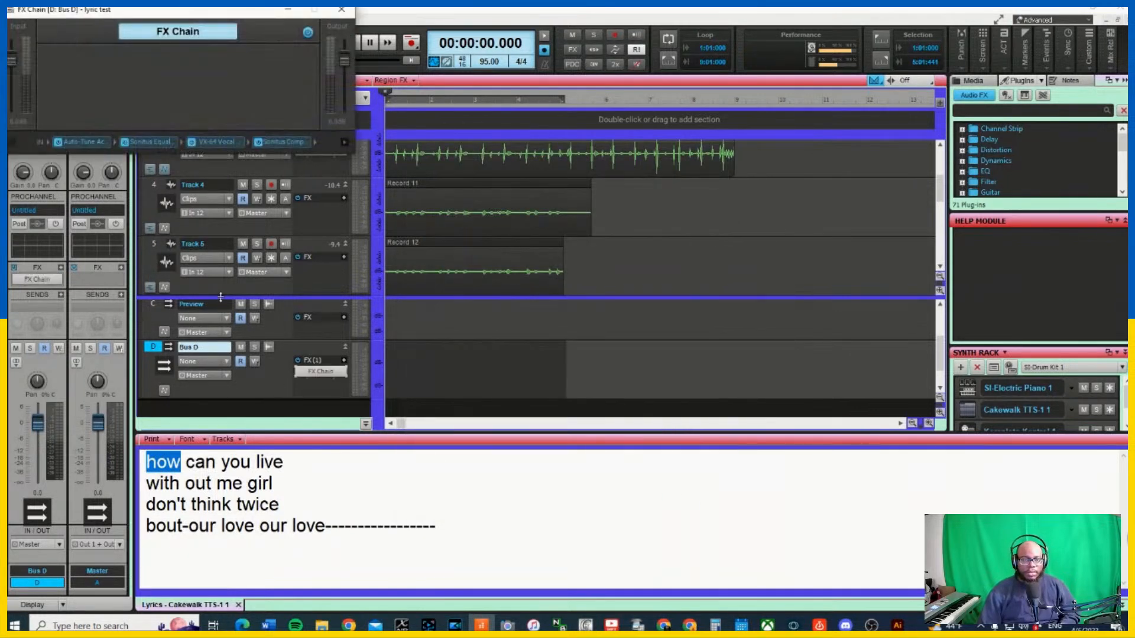
click(342, 10)
During playback, lower Bus D's volume to about -2.4 dB and, with Tracks 4 and 5 selected, Track 4's to about -2.5 dB; rewind the project
key(space)
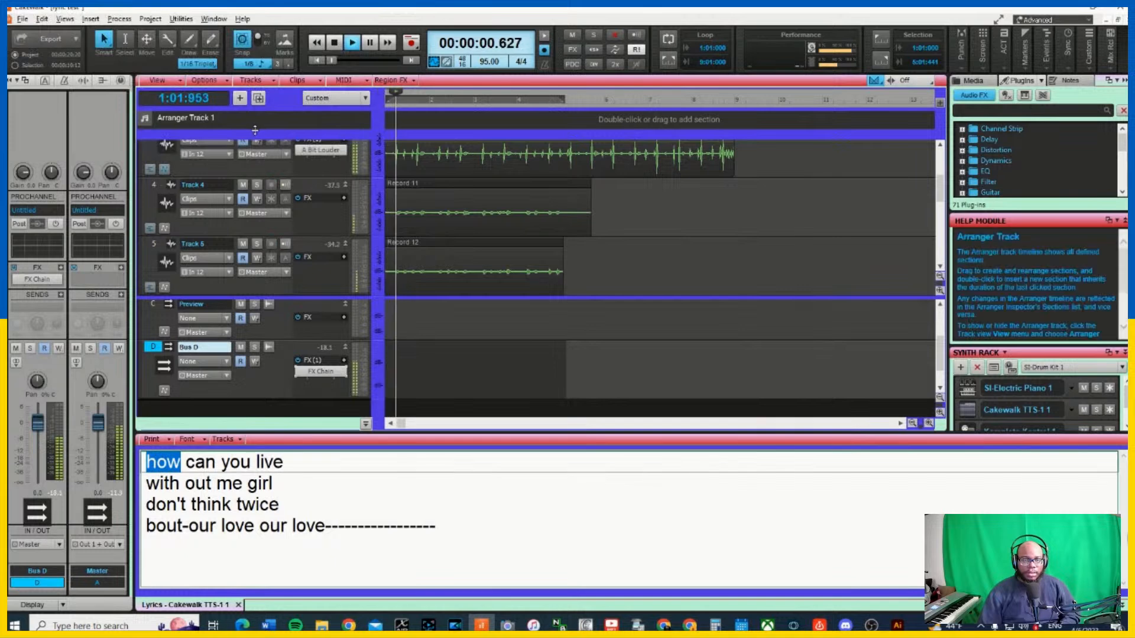
drag(38, 424, 39, 433)
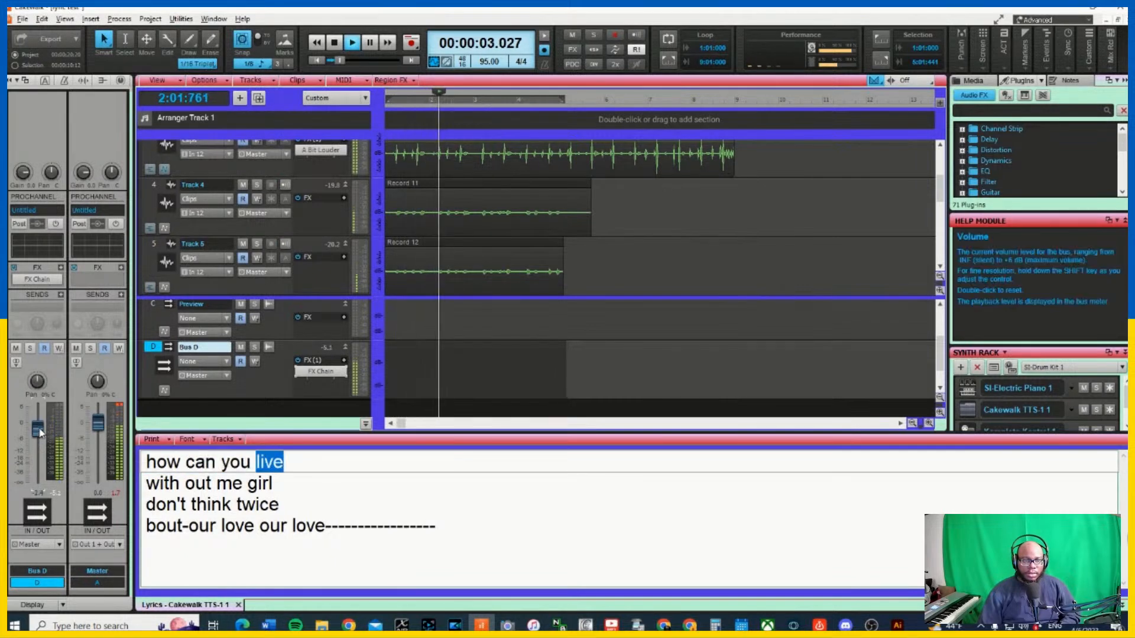
click(151, 186)
click(155, 246)
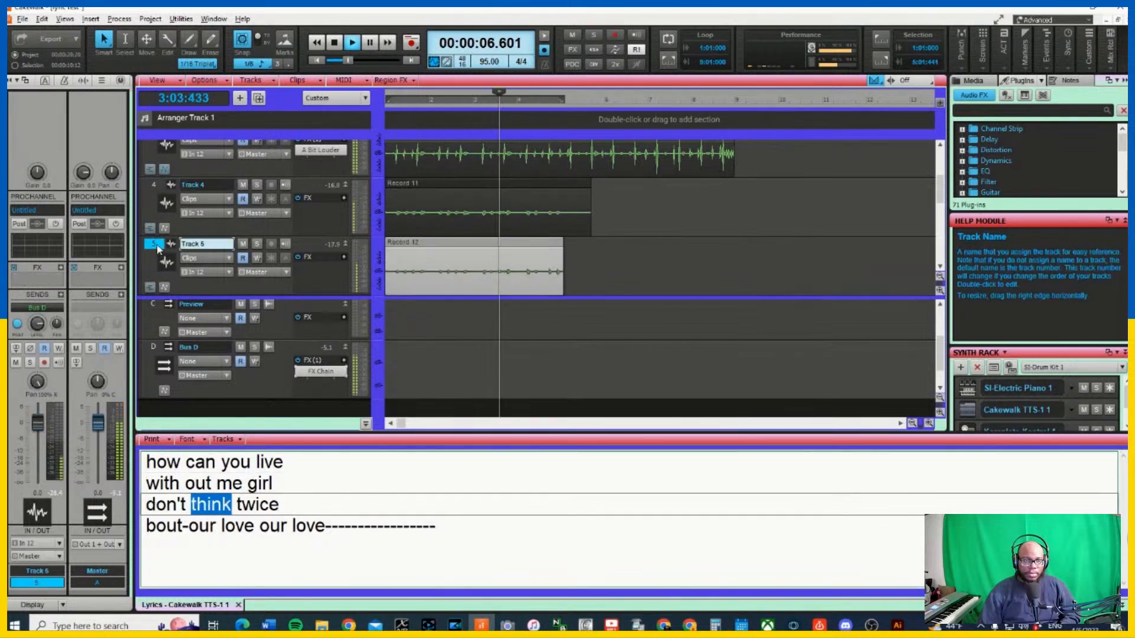
click(153, 244)
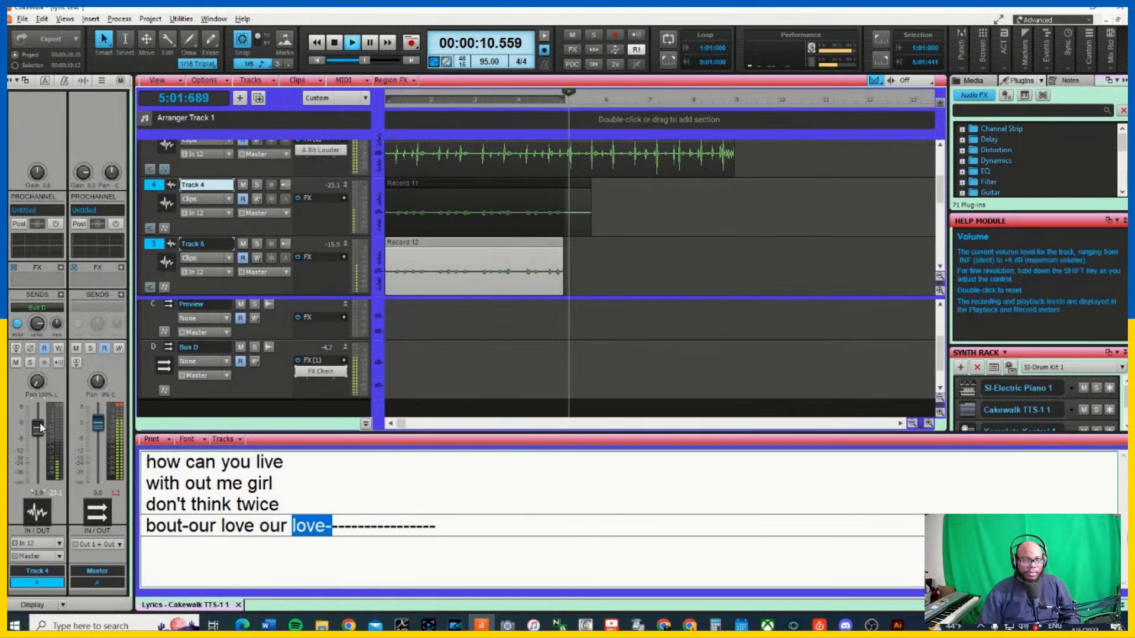
drag(39, 424, 40, 431)
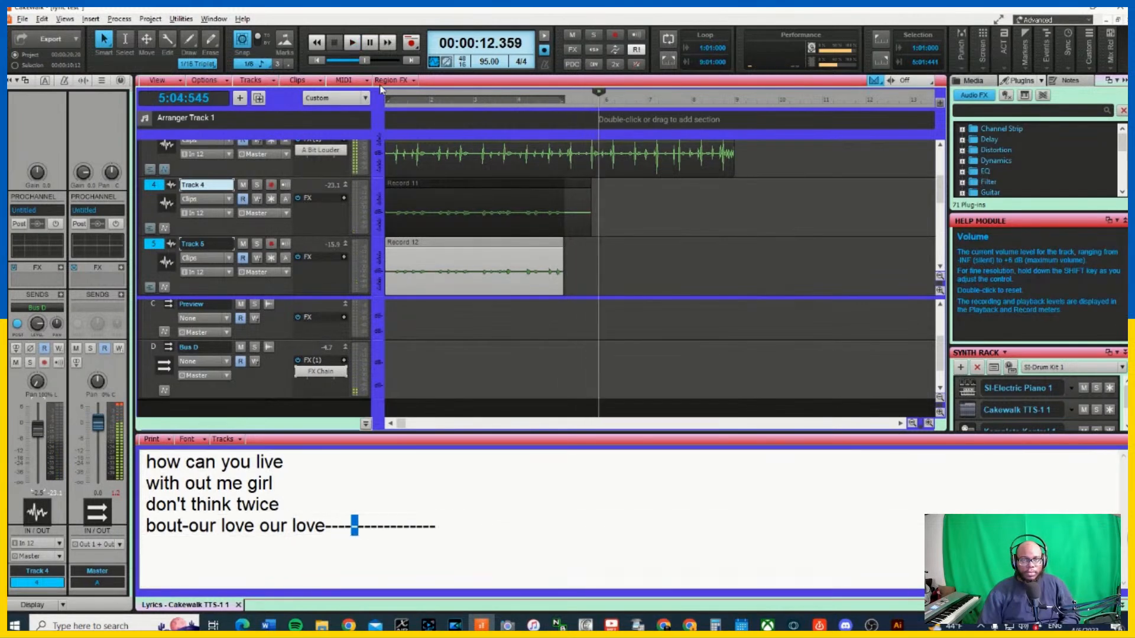
click(317, 60)
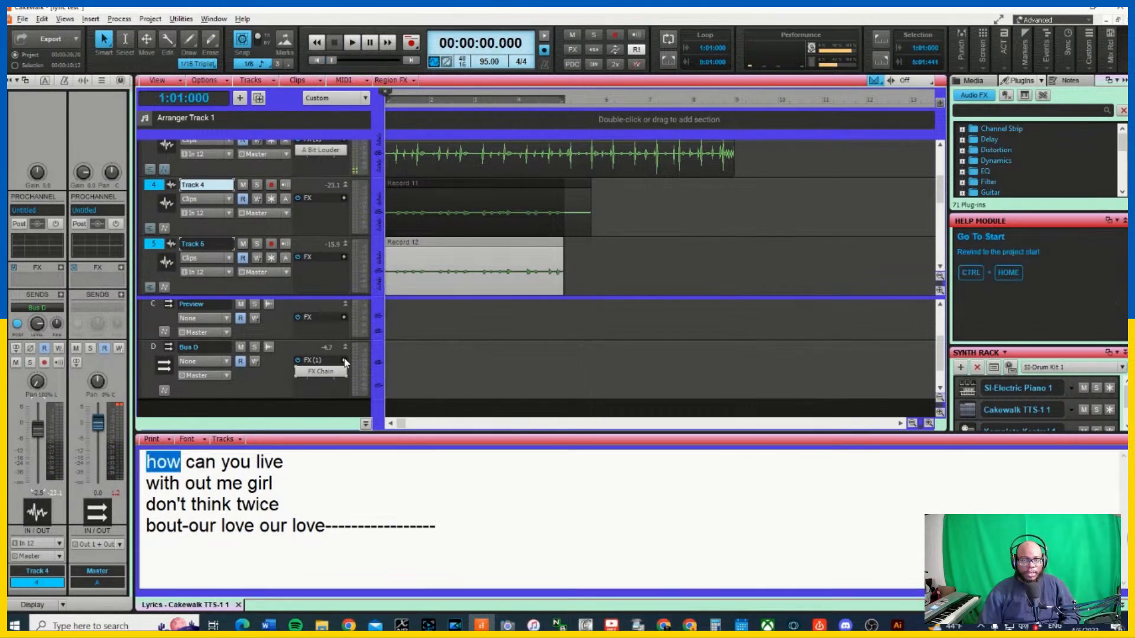
Insert Auto-Tune Access after the FX chain on Bus D, using key C and the Major scale
right_click(345, 363)
mouse_move(450, 241)
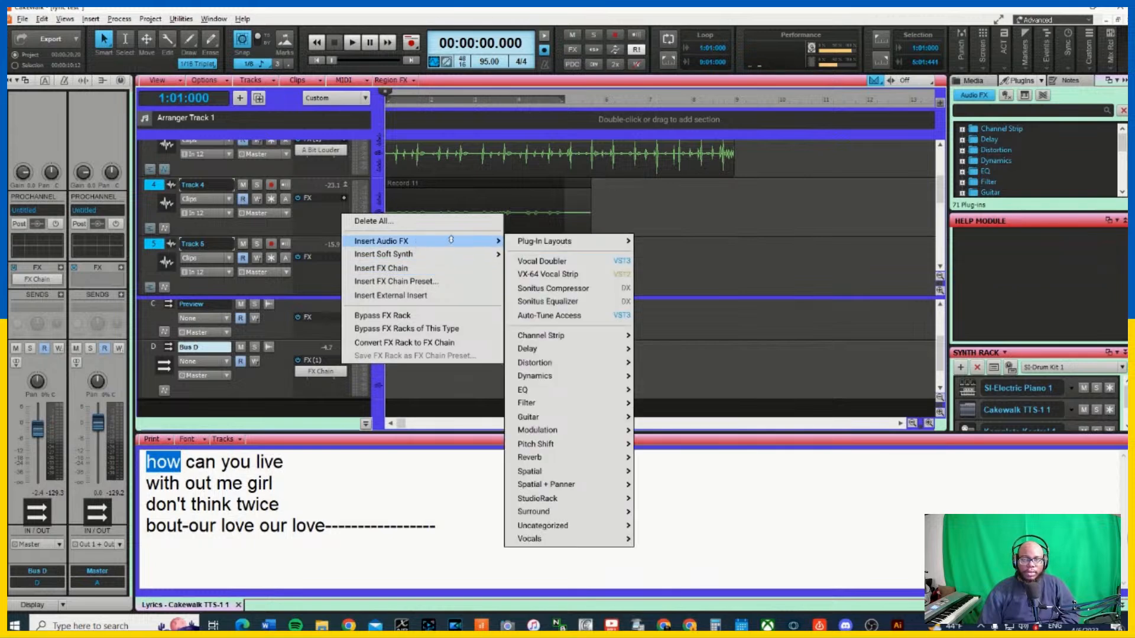
click(583, 317)
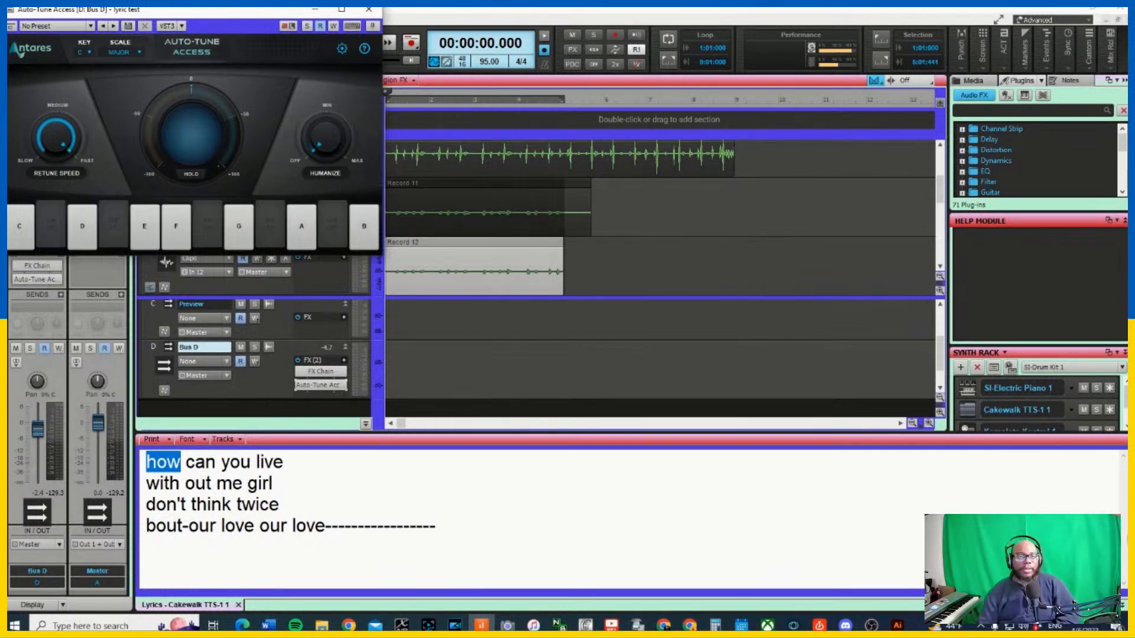
click(90, 53)
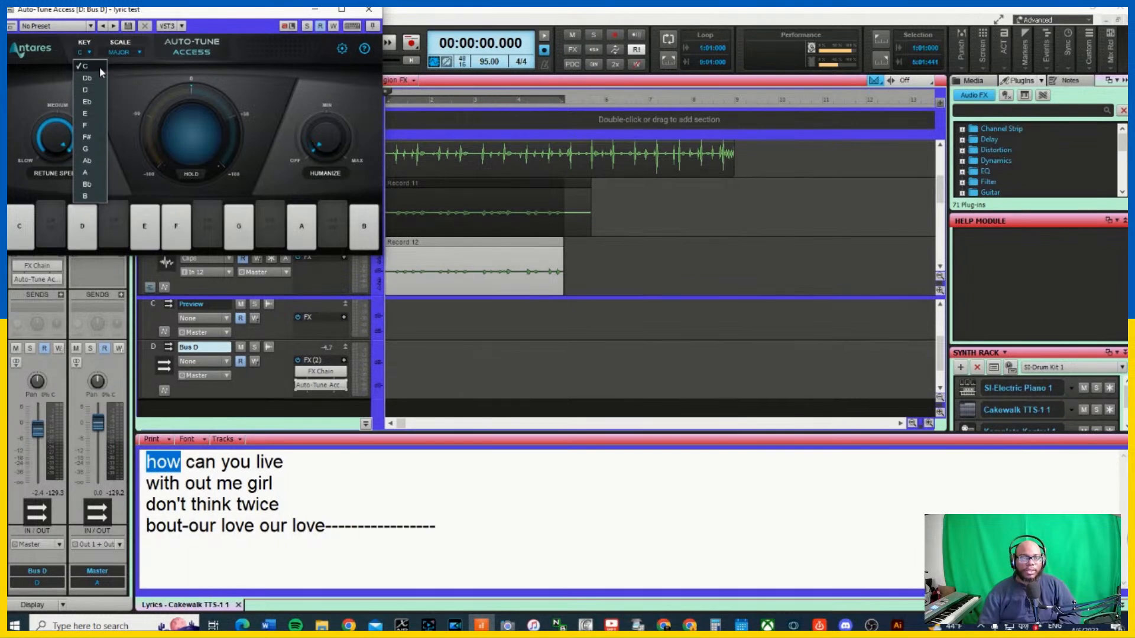
click(100, 66)
click(121, 53)
click(238, 69)
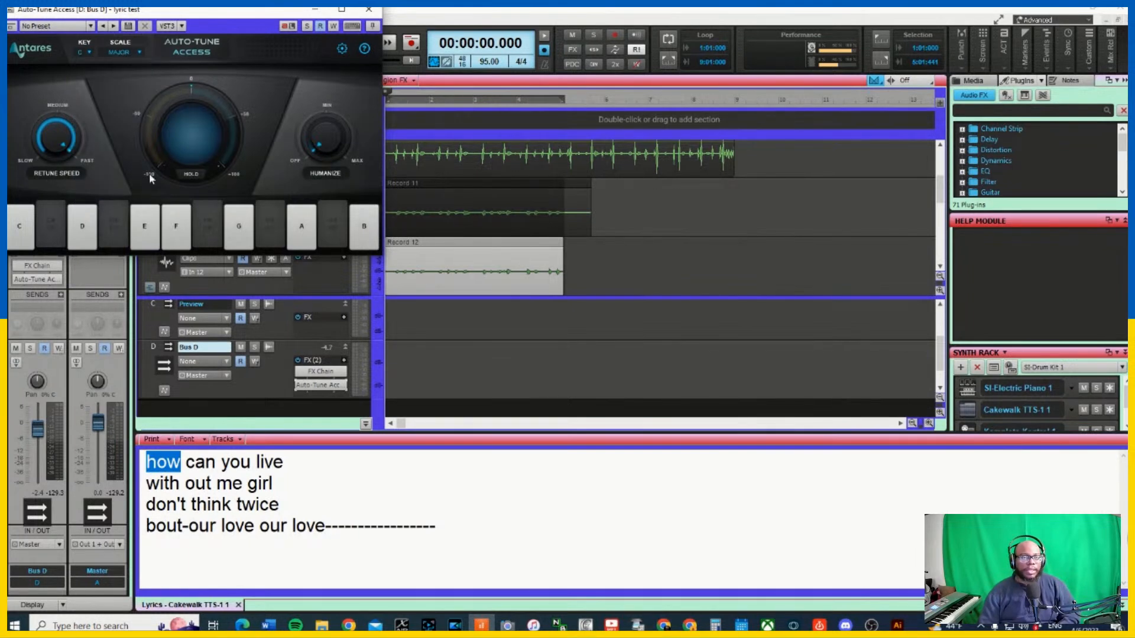
Play the project with Bus D soloed, raise the Humanize amount in Auto-Tune Access, and close its window
key(space)
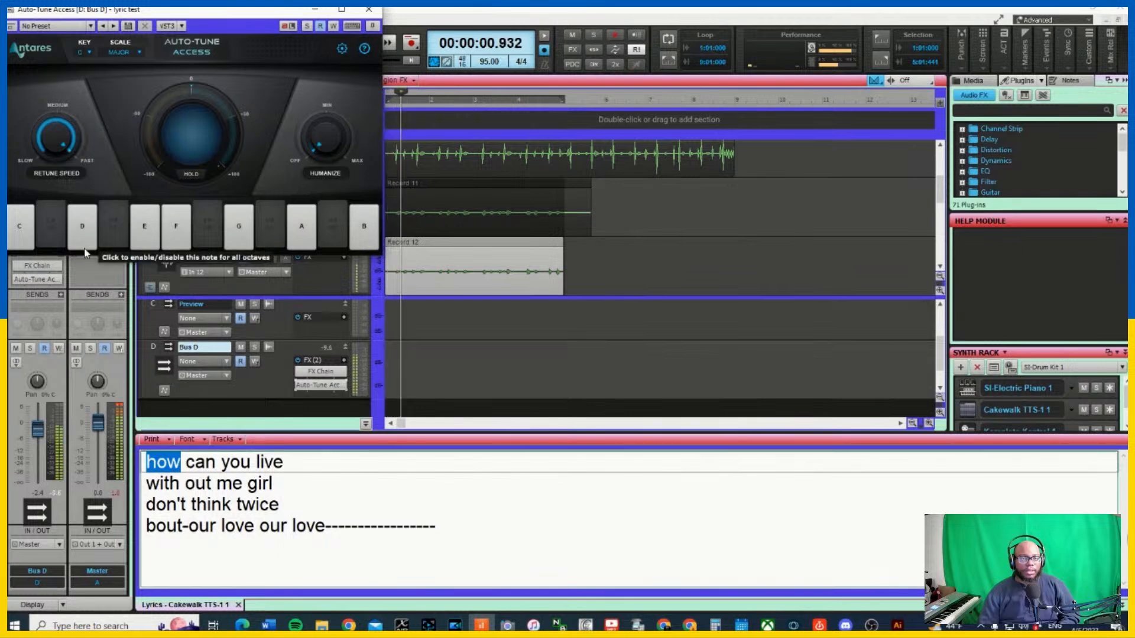
click(254, 348)
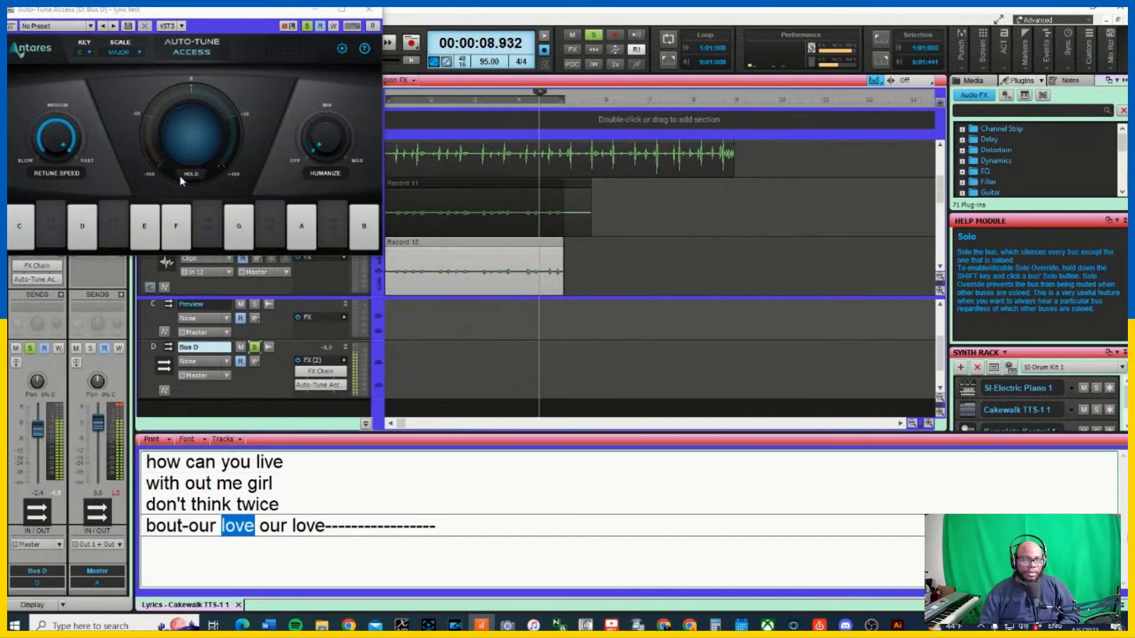
drag(317, 145, 312, 77)
click(369, 9)
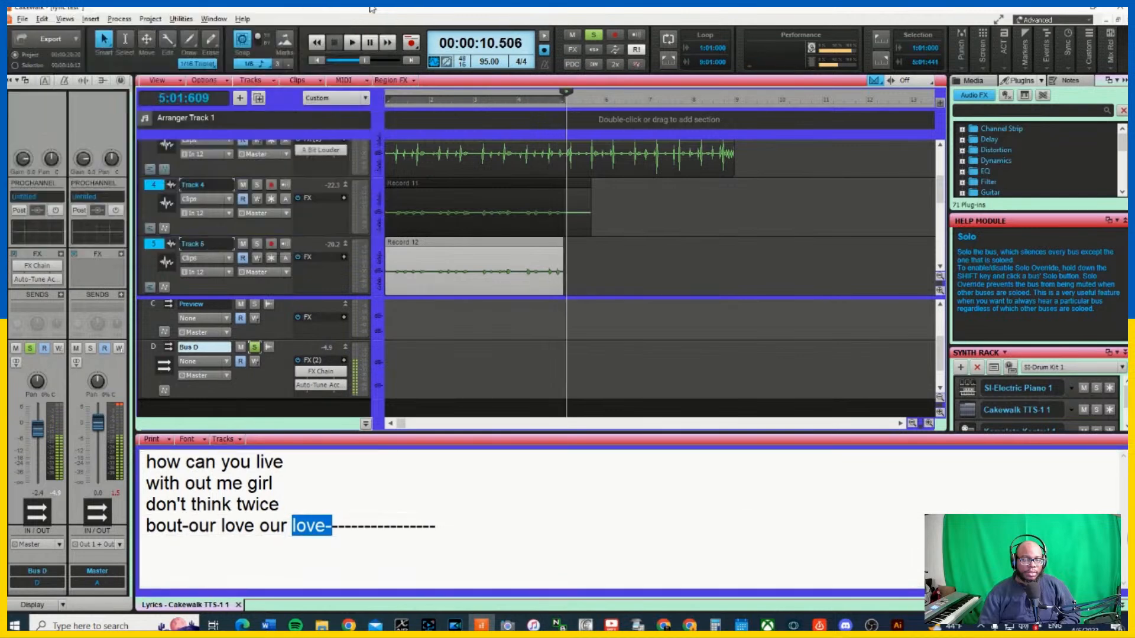
Place Auto-Tune Access ahead of the FX chain on Bus D, unsolo the bus, and check the plug-in's settings
drag(308, 384, 313, 366)
click(255, 348)
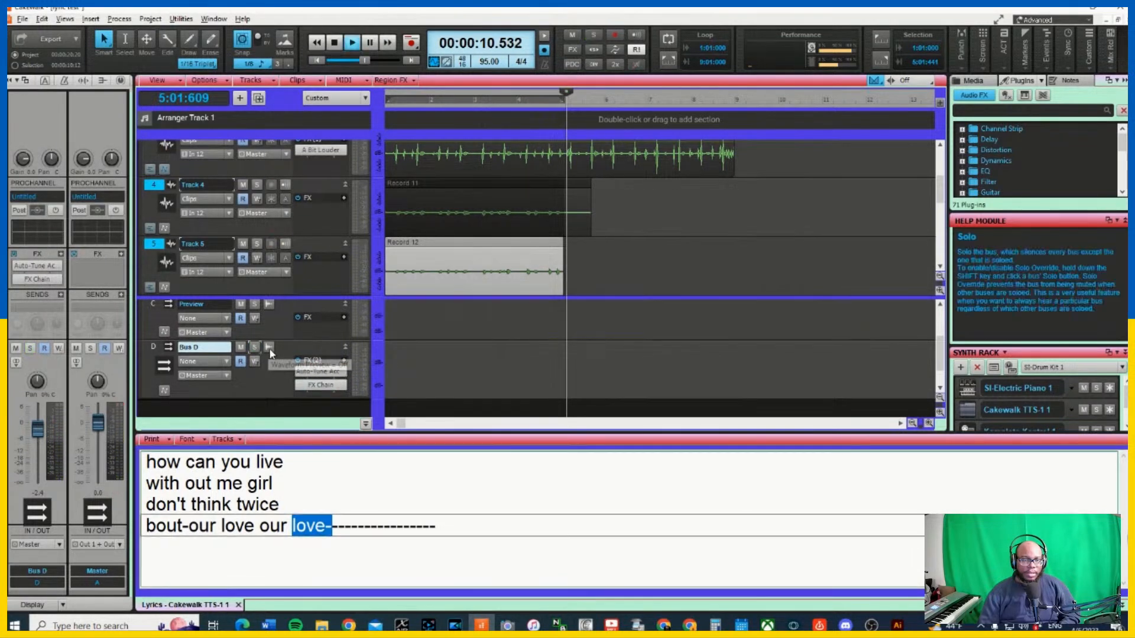
double_click(329, 371)
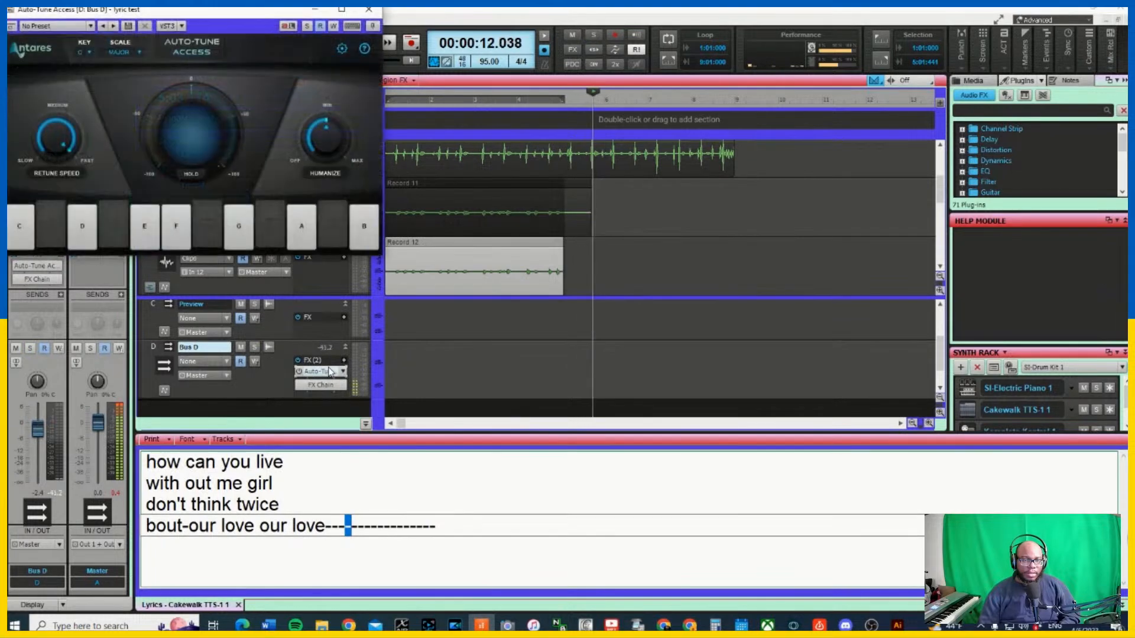
click(369, 9)
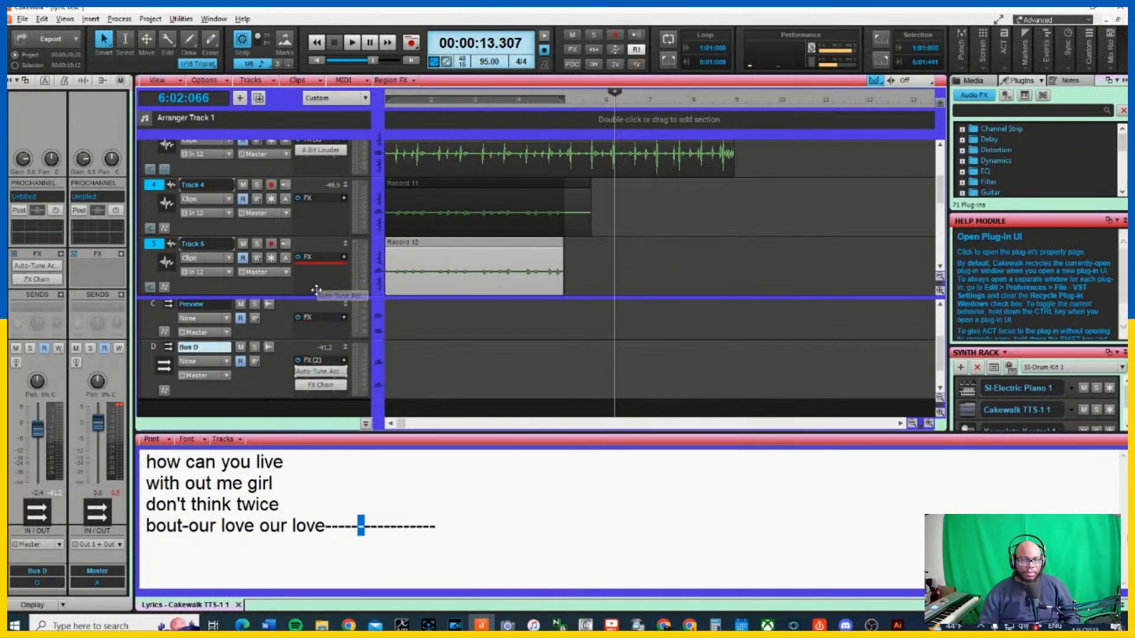
Move Auto-Tune Access from Bus D onto selected Tracks 4 and 5, and solo both tracks while playing from the start
drag(314, 279, 320, 233)
key(space)
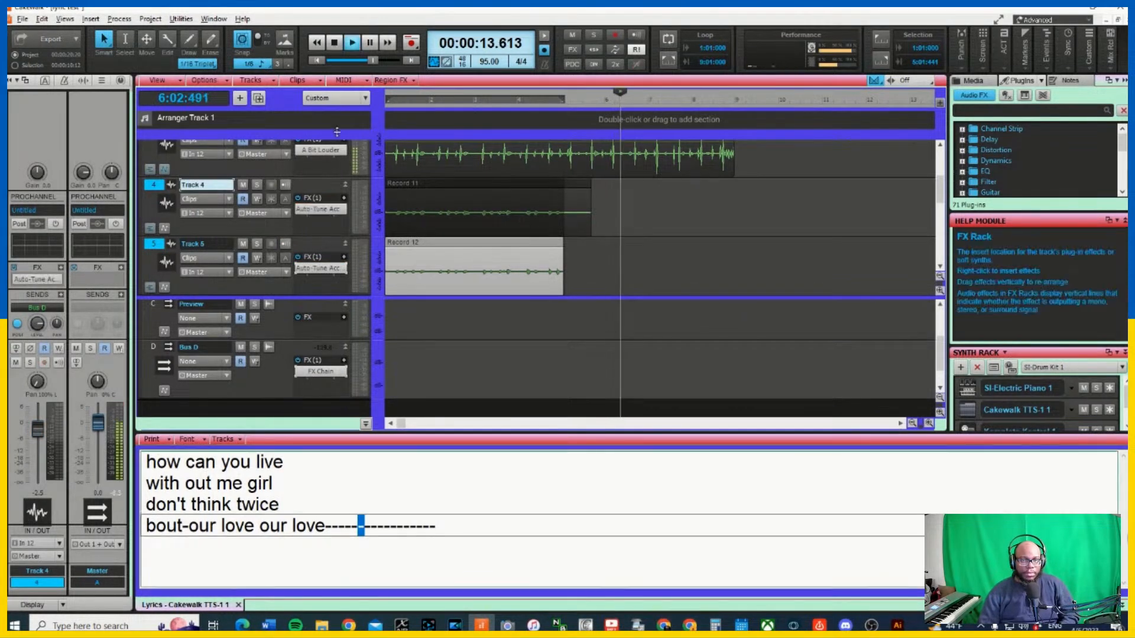
click(317, 62)
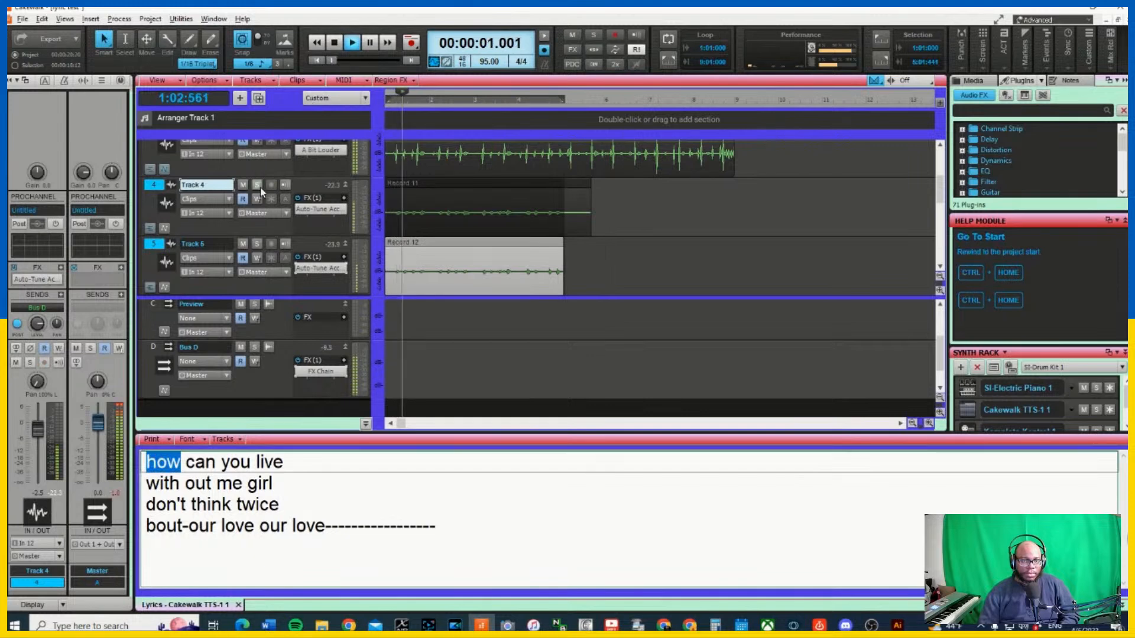
click(257, 185)
click(257, 243)
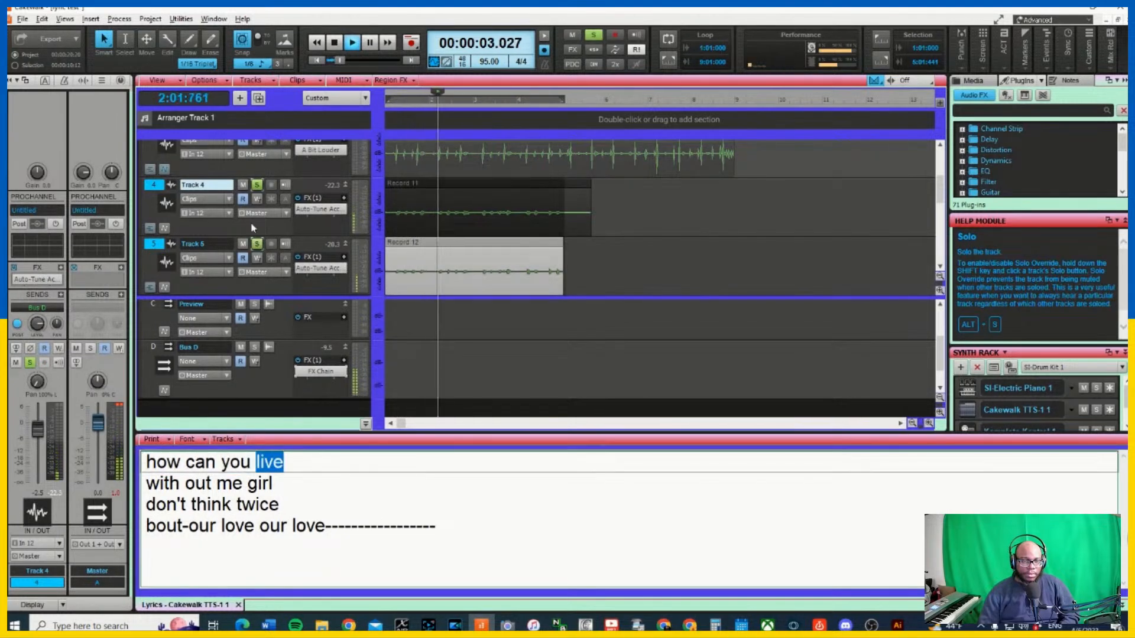
Solo Track 6 along with Tracks 4 and 5, copy Track 5's Auto-Tune Access onto Track 6, and stop playback
scroll(250, 236, down, 1)
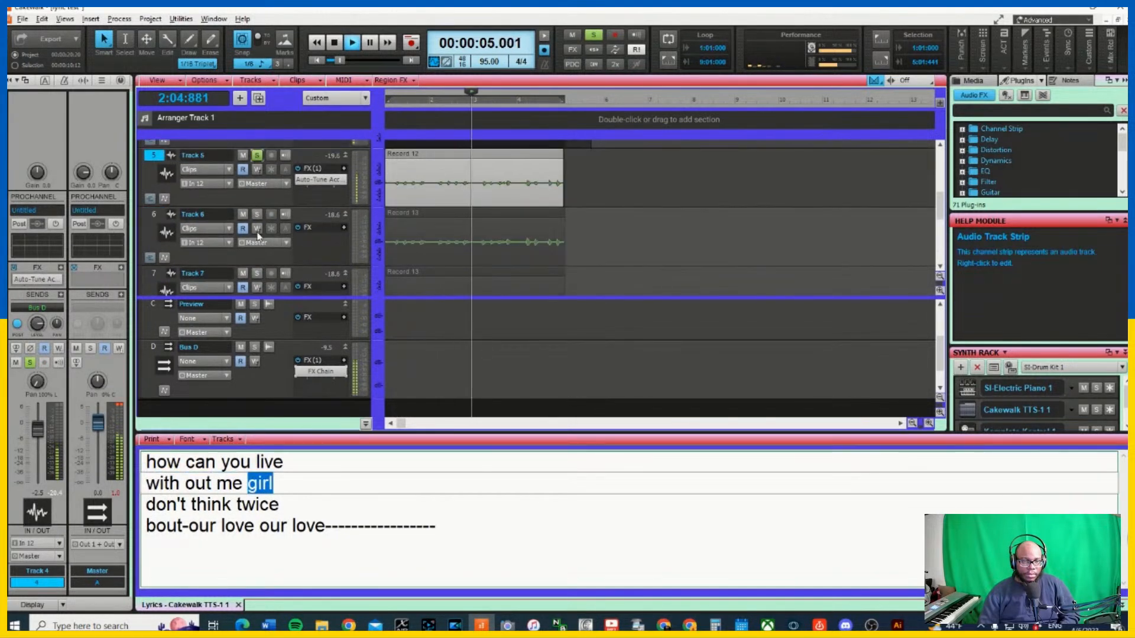
click(256, 258)
scroll(257, 263, down, 1)
drag(319, 179, 319, 244)
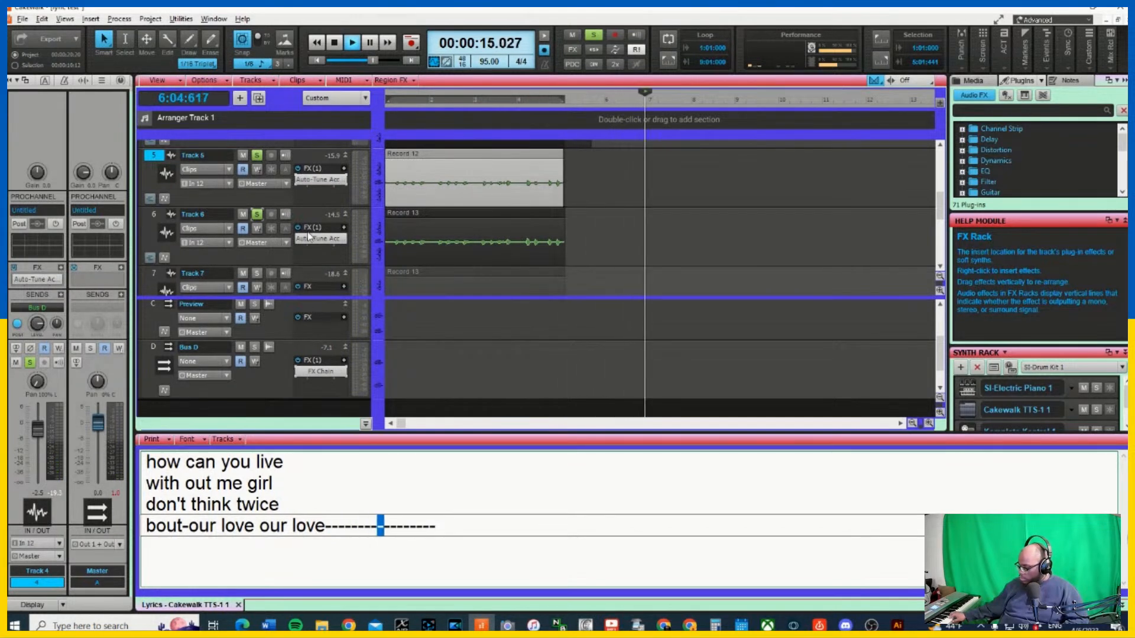
key(space)
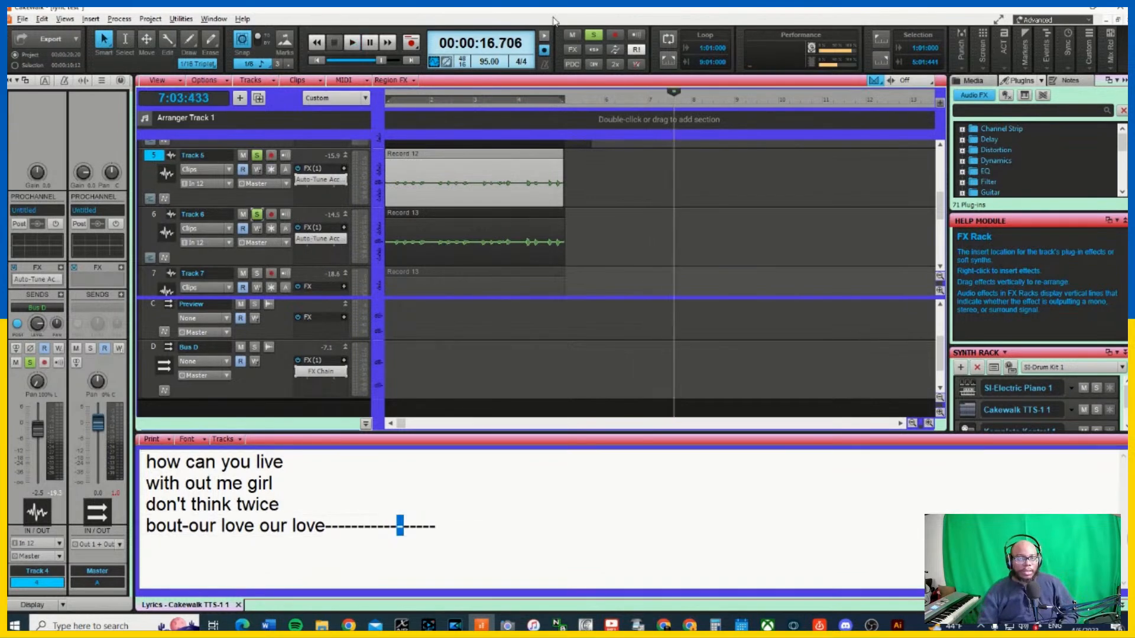
Replay from the start, inspect Track 6's Auto-Tune Access, close its window, and unsolo Tracks 5 and 6
click(320, 61)
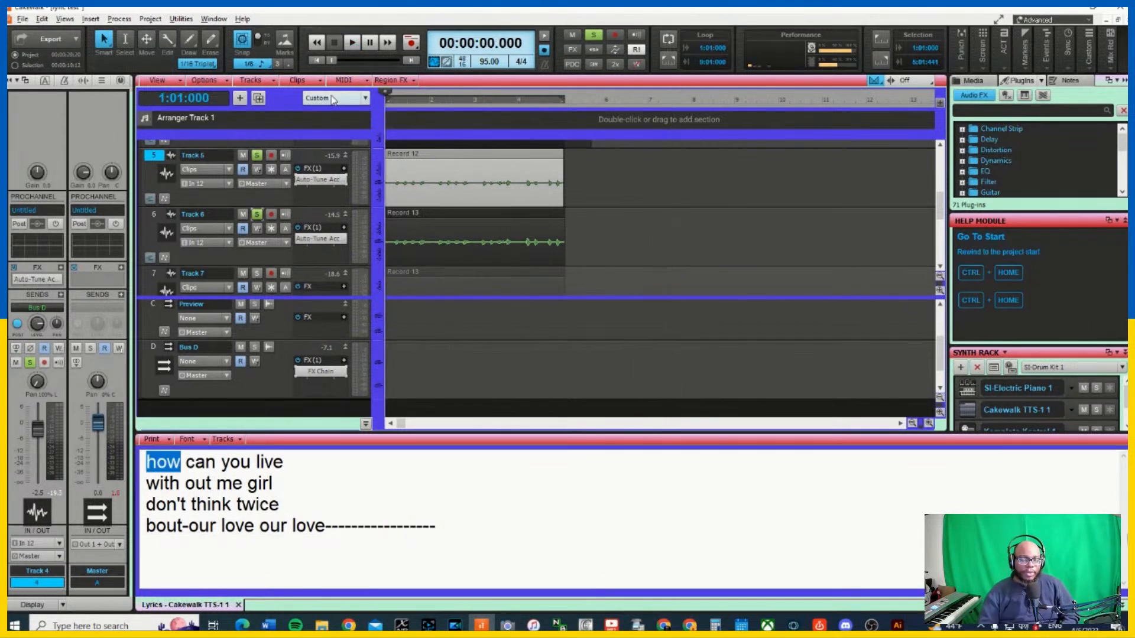
key(space)
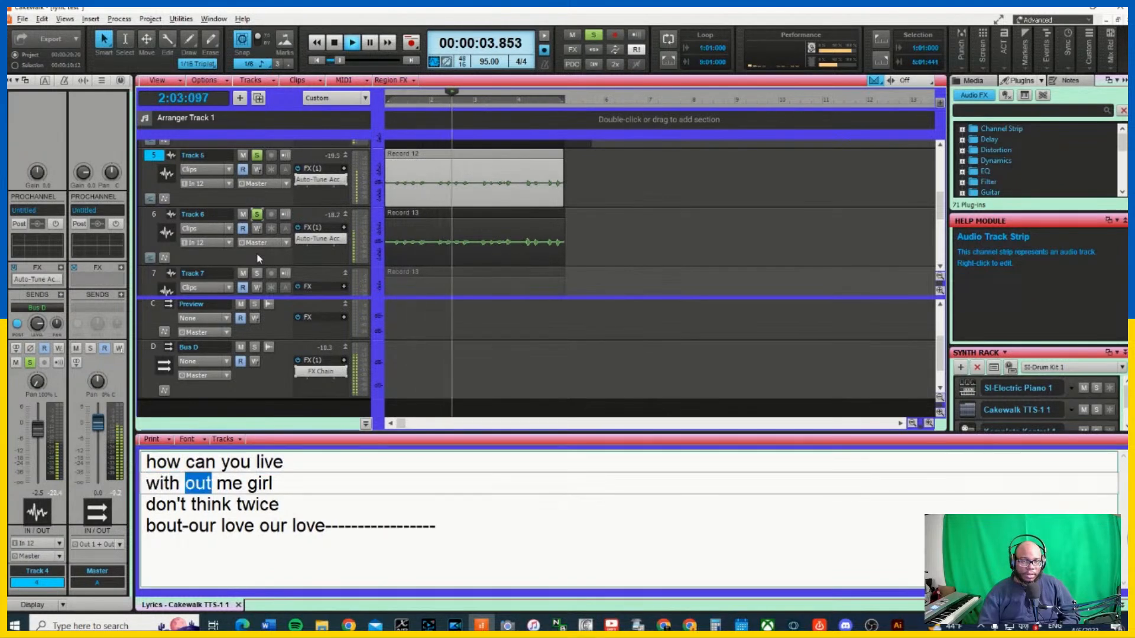
double_click(314, 242)
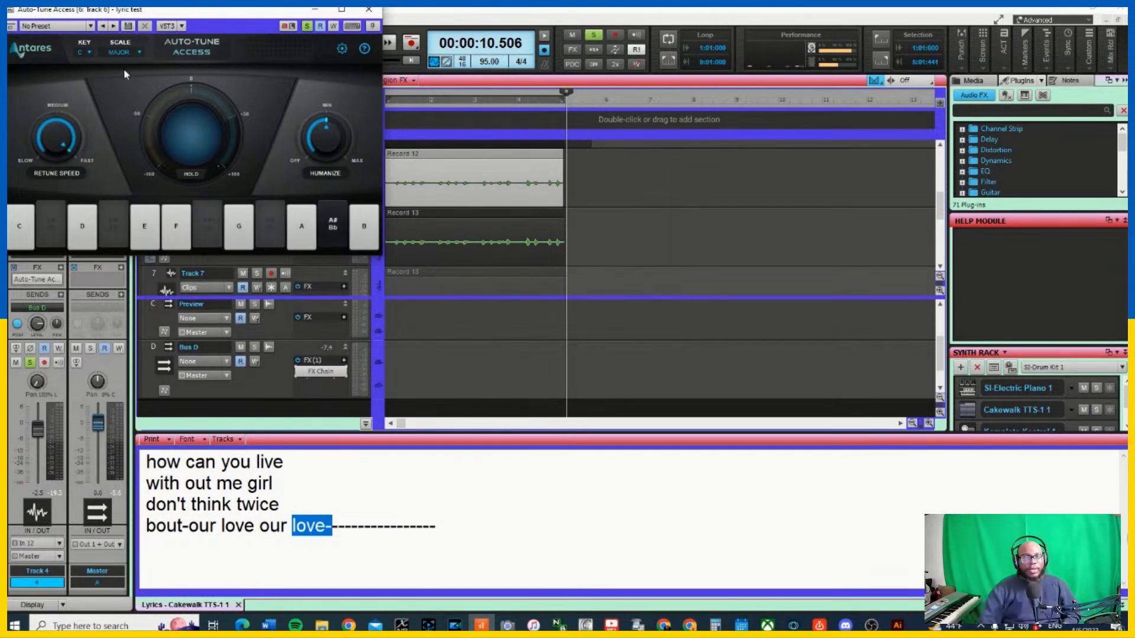
click(369, 10)
key(space)
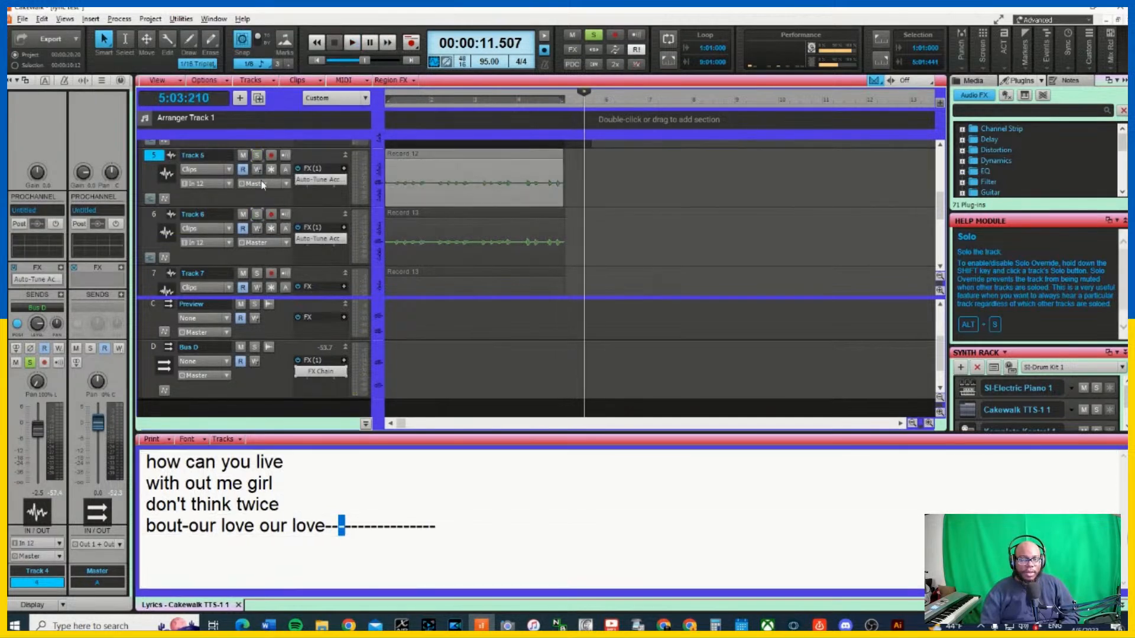
Play only Track 4 from the start and bypass its Auto-Tune Access during playback
scroll(284, 166, up, 1)
scroll(330, 194, up, 1)
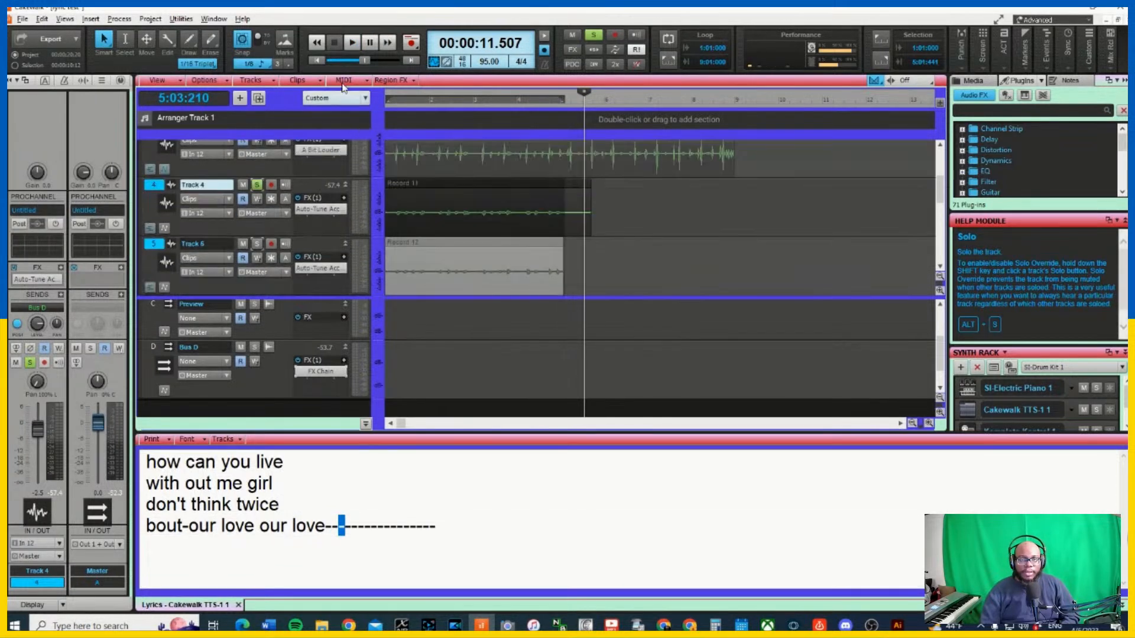
click(317, 61)
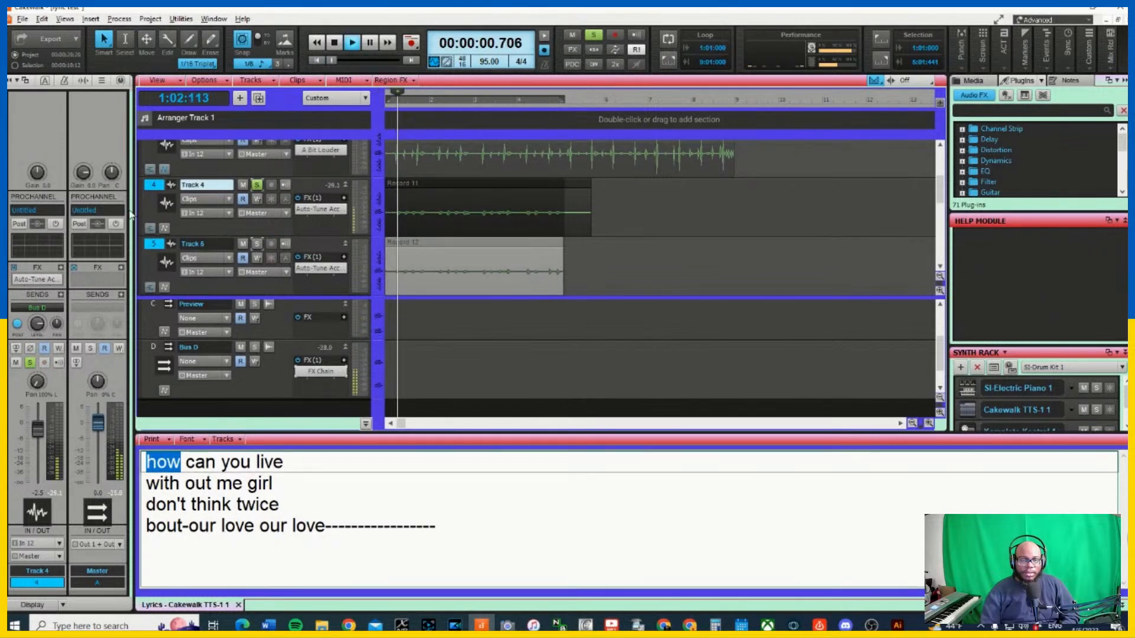
scroll(149, 239, down, 1)
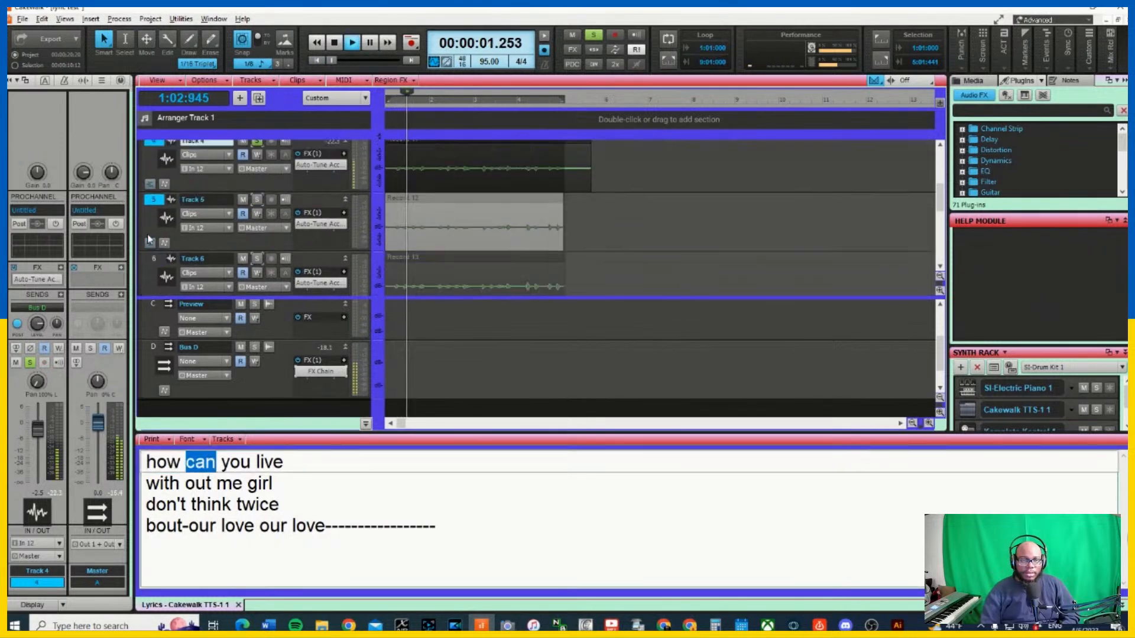
scroll(148, 236, up, 1)
scroll(151, 229, up, 1)
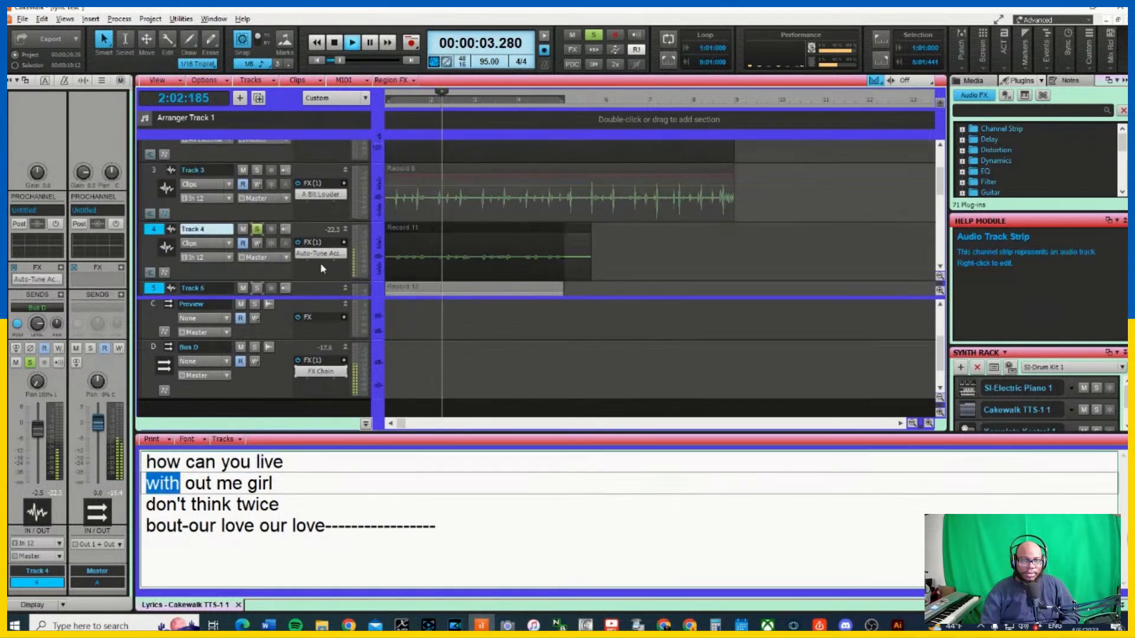
click(301, 254)
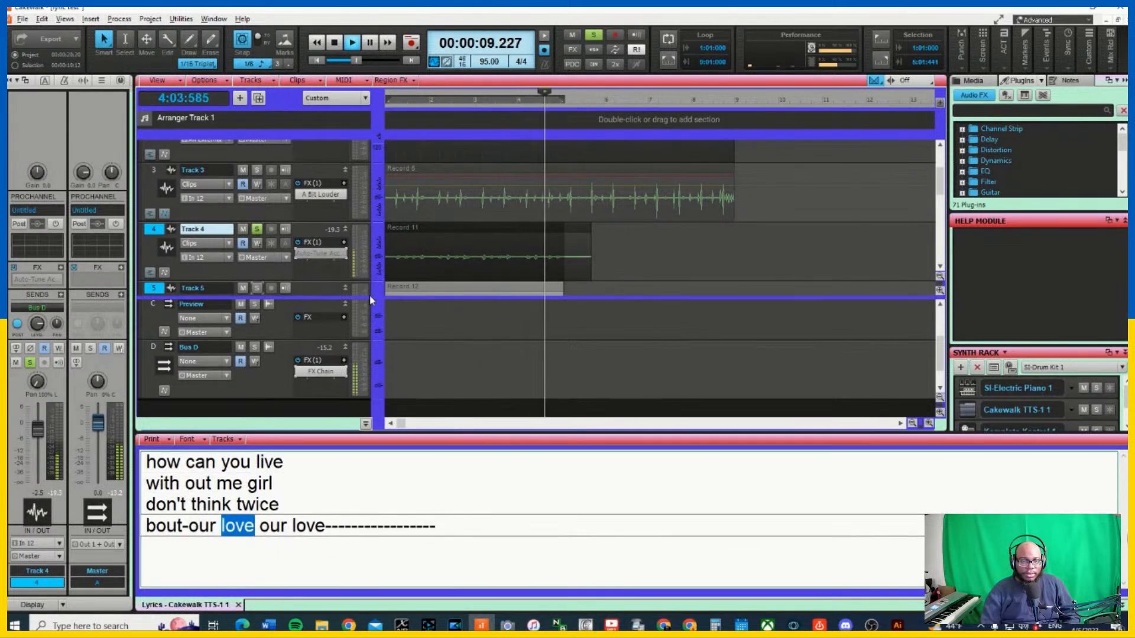
Enlarge the track area over the buses and bypass Auto-Tune Access on Tracks 5 and 6 while replaying from the start
drag(370, 299, 370, 379)
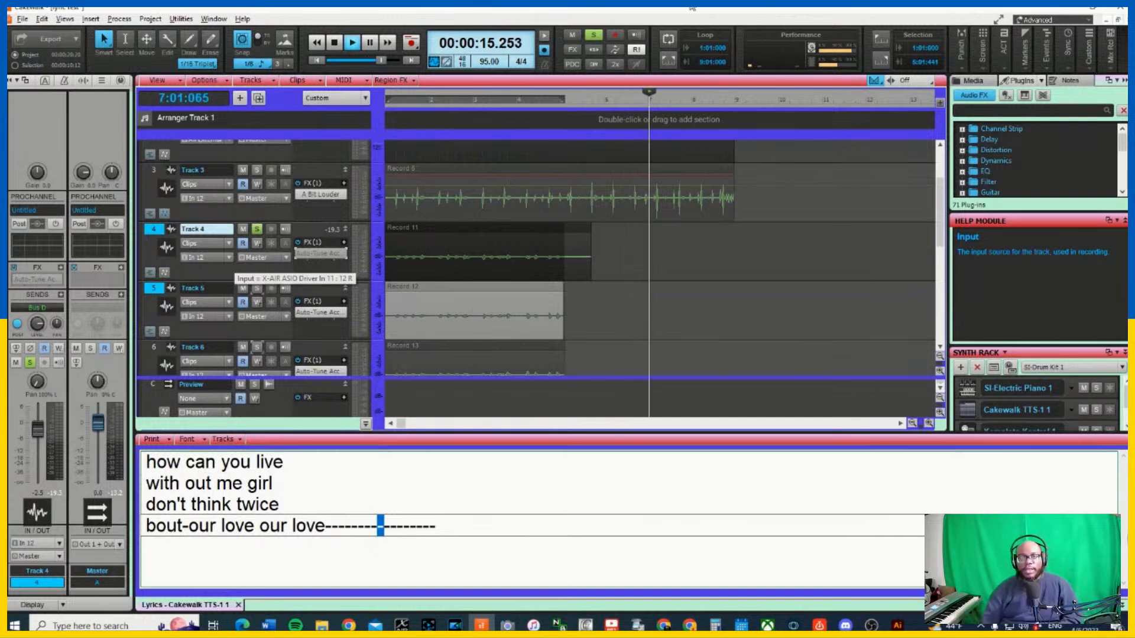
click(319, 62)
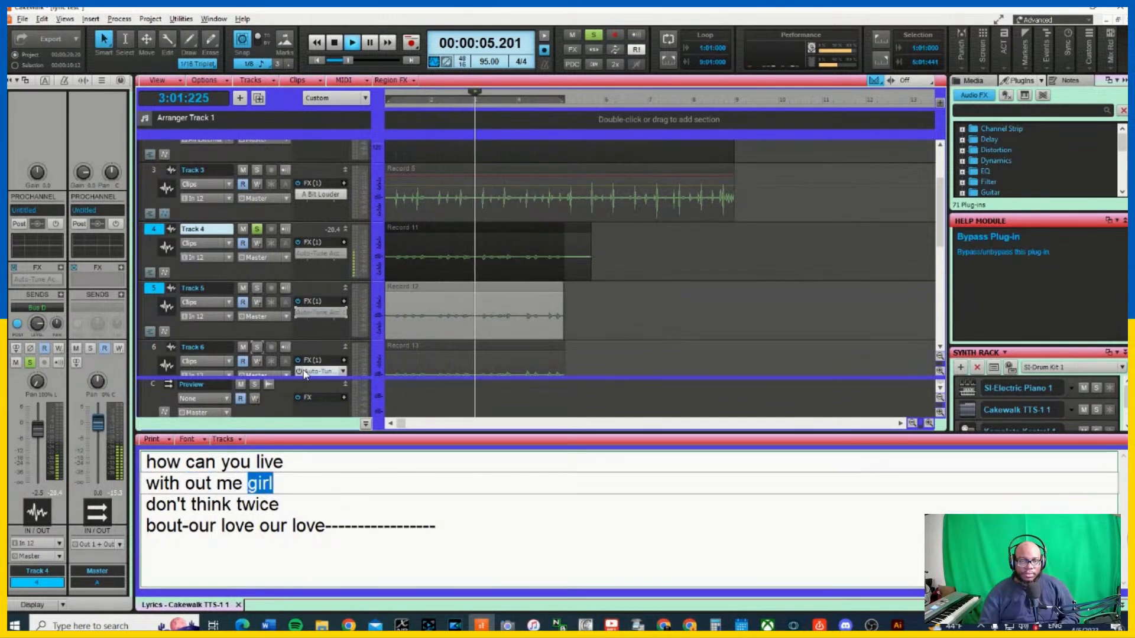
scroll(337, 351, down, 1)
scroll(337, 355, down, 2)
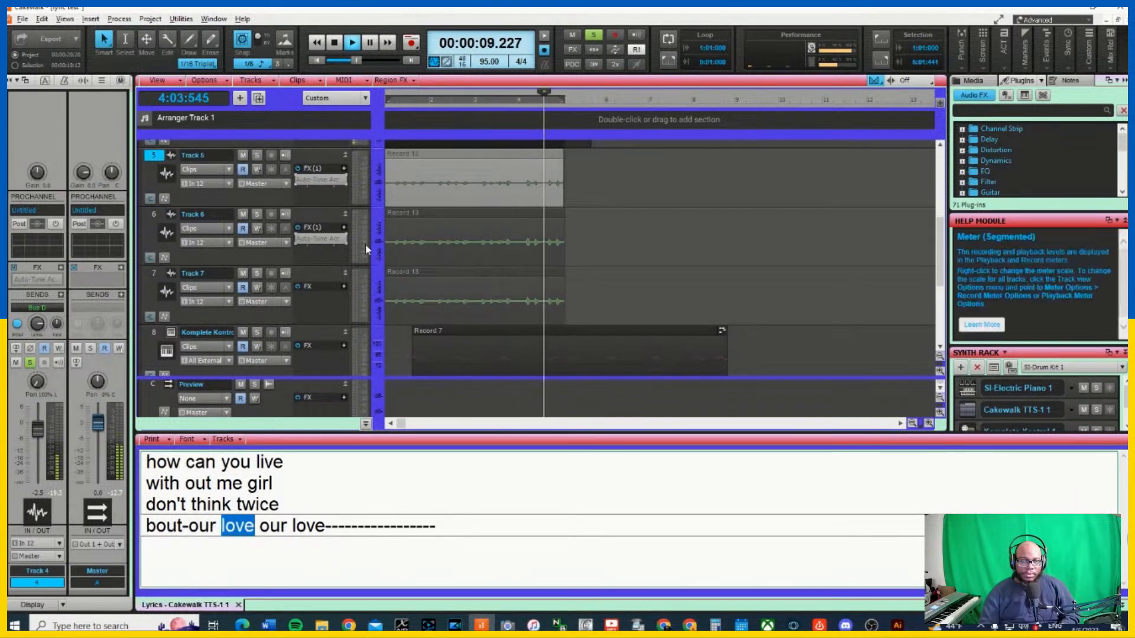
key(space)
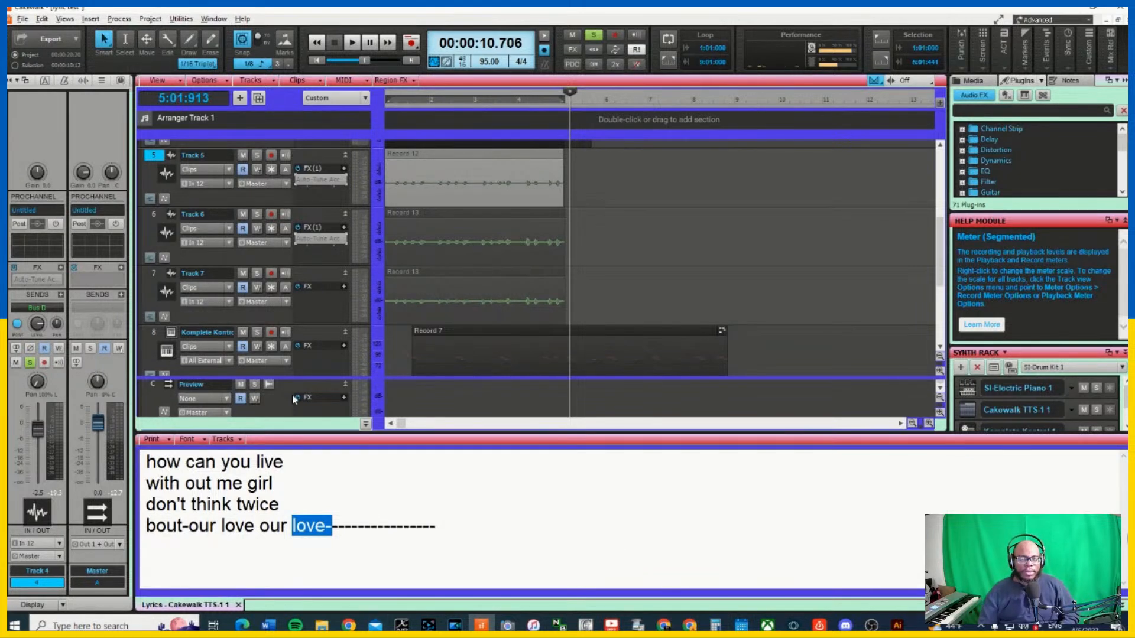
Select Tracks 6 and 7, lower Track 7's volume, and play the project from the start
scroll(407, 341, down, 1)
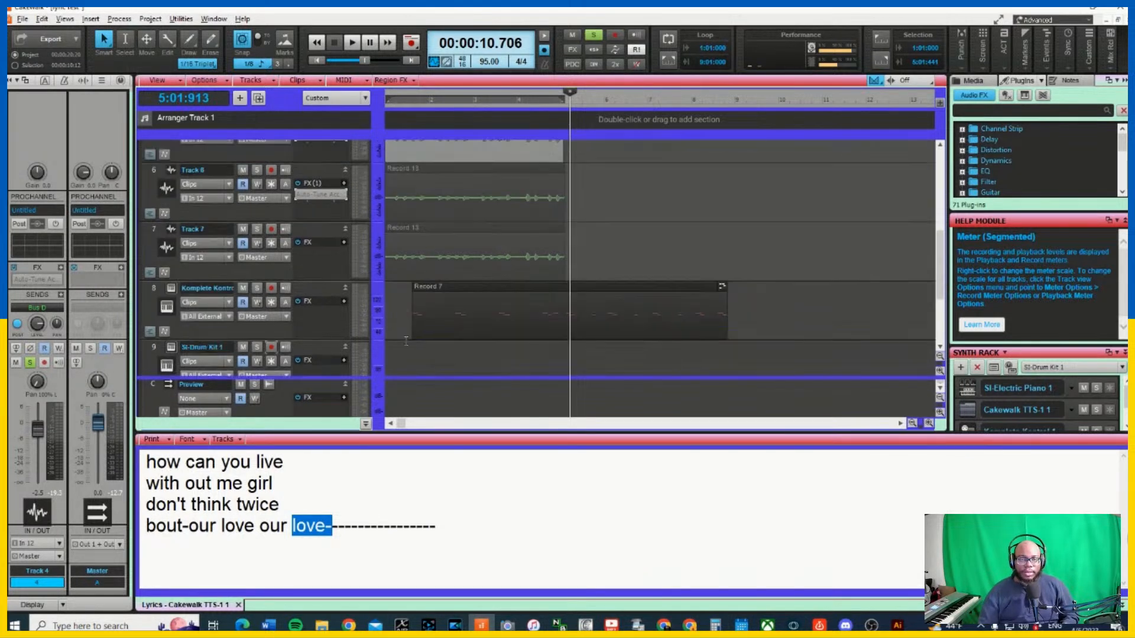
click(155, 172)
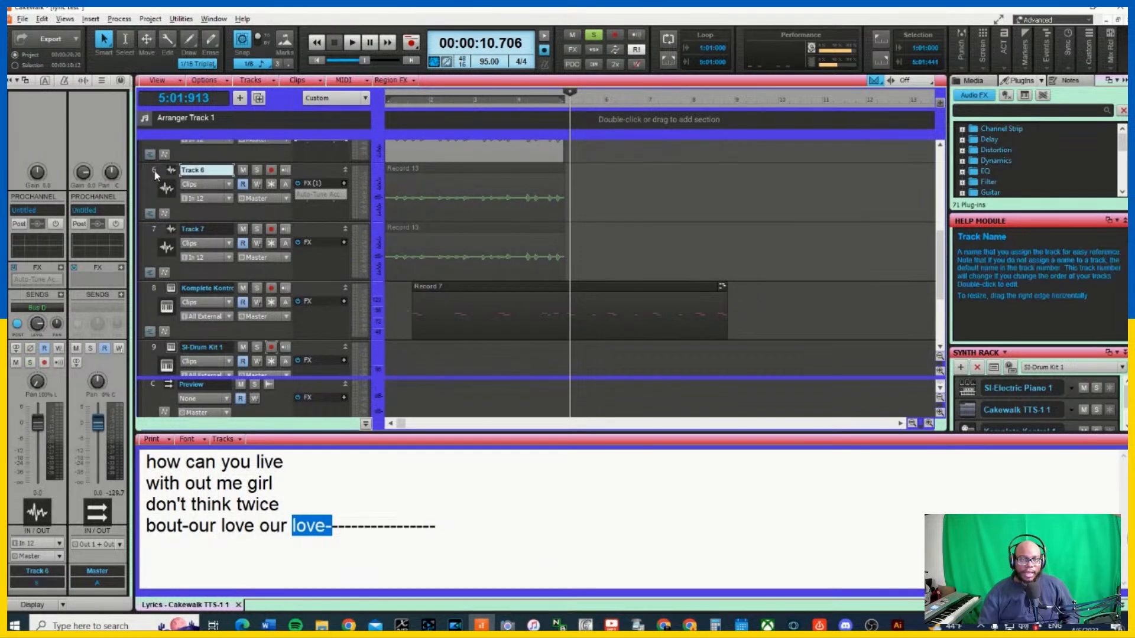
shift+click(148, 230)
click(38, 437)
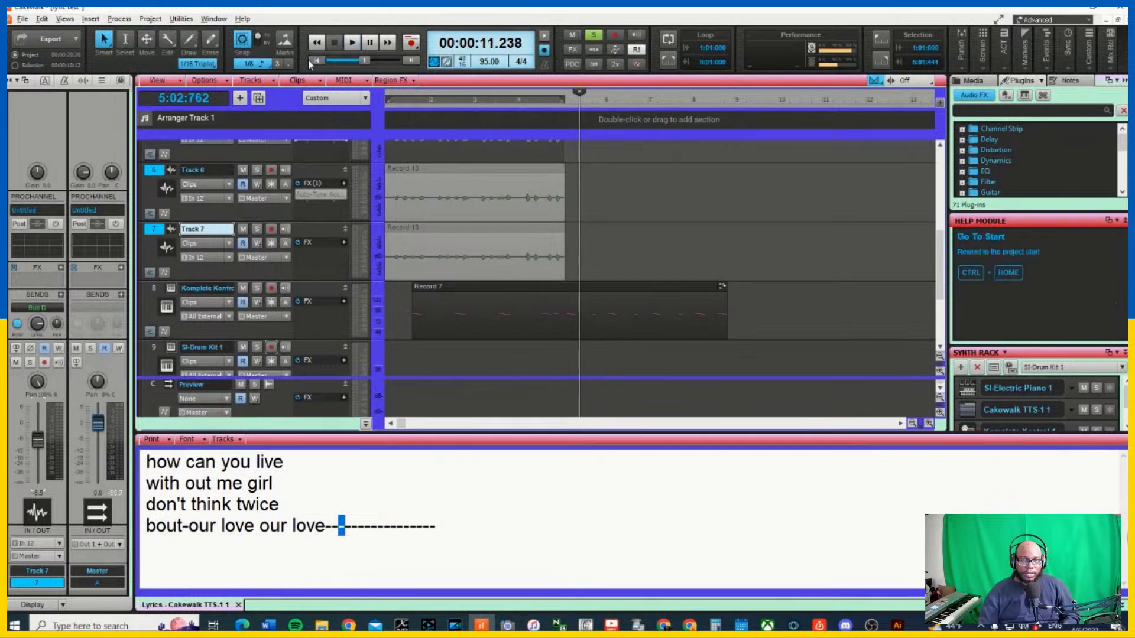
click(317, 42)
click(350, 46)
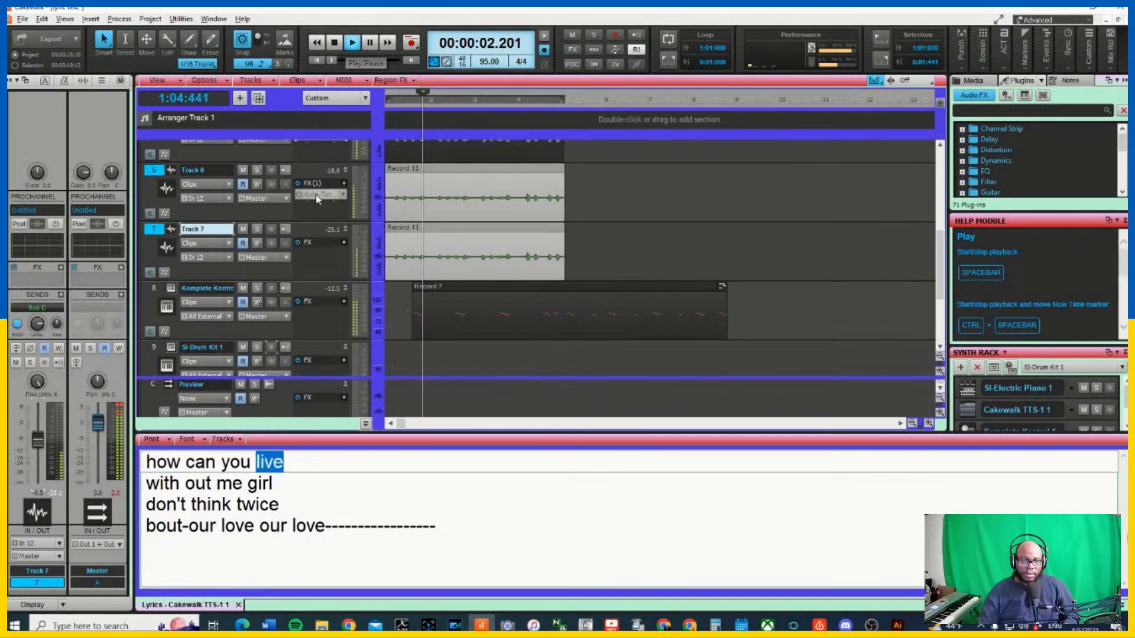
Solo Tracks 6 and 7, select only Track 6, and lower its volume to about -9 dB
click(149, 184)
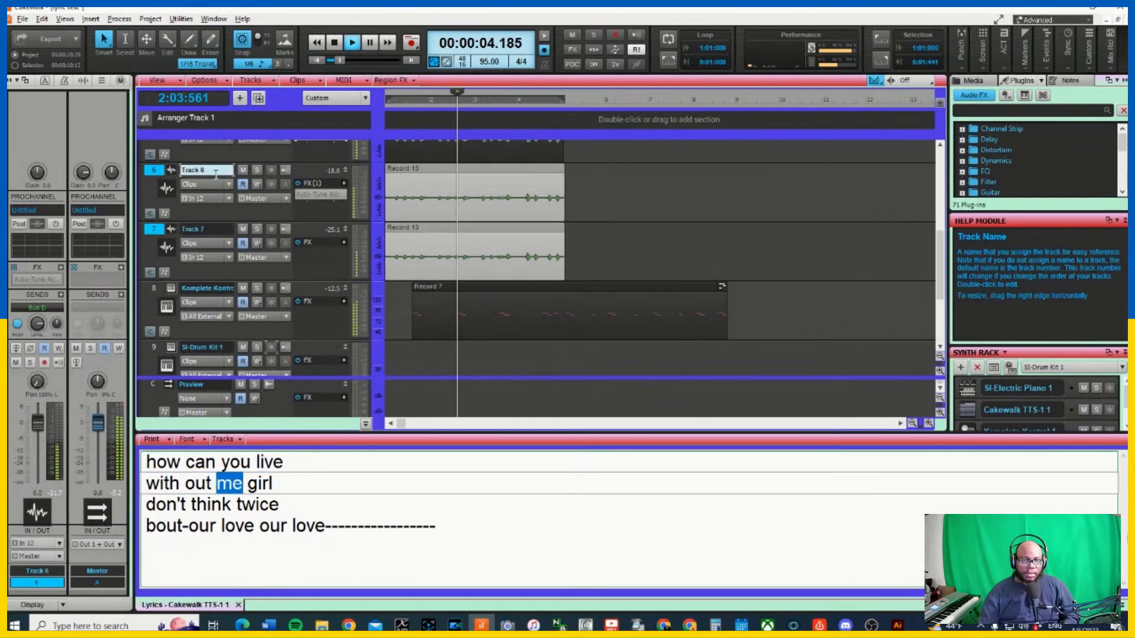
click(257, 170)
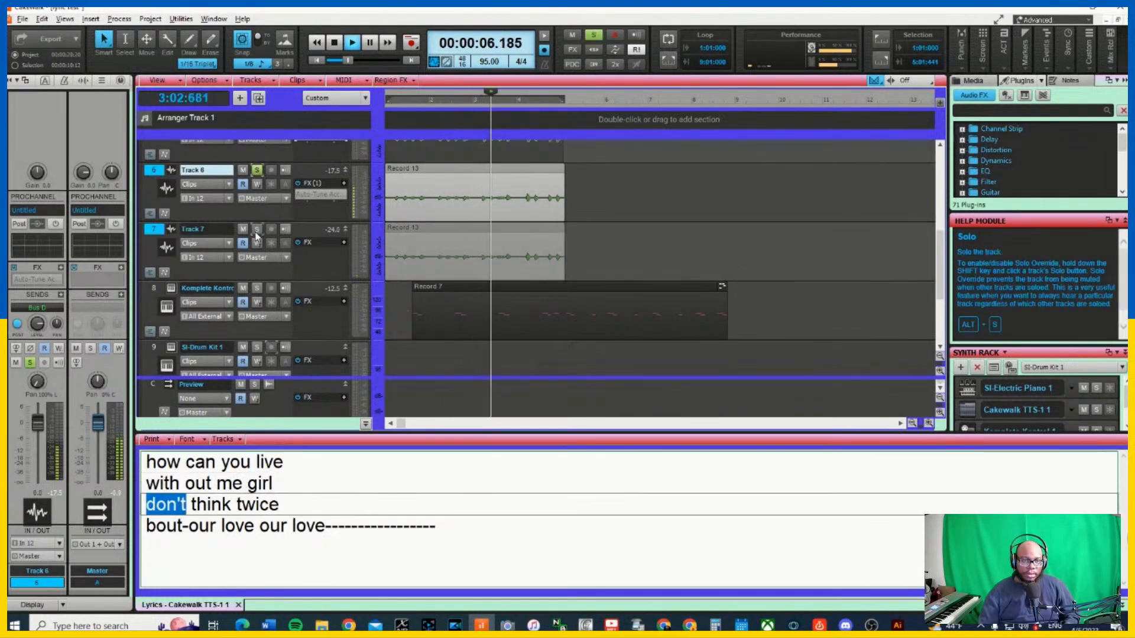
scroll(36, 426, down, 10)
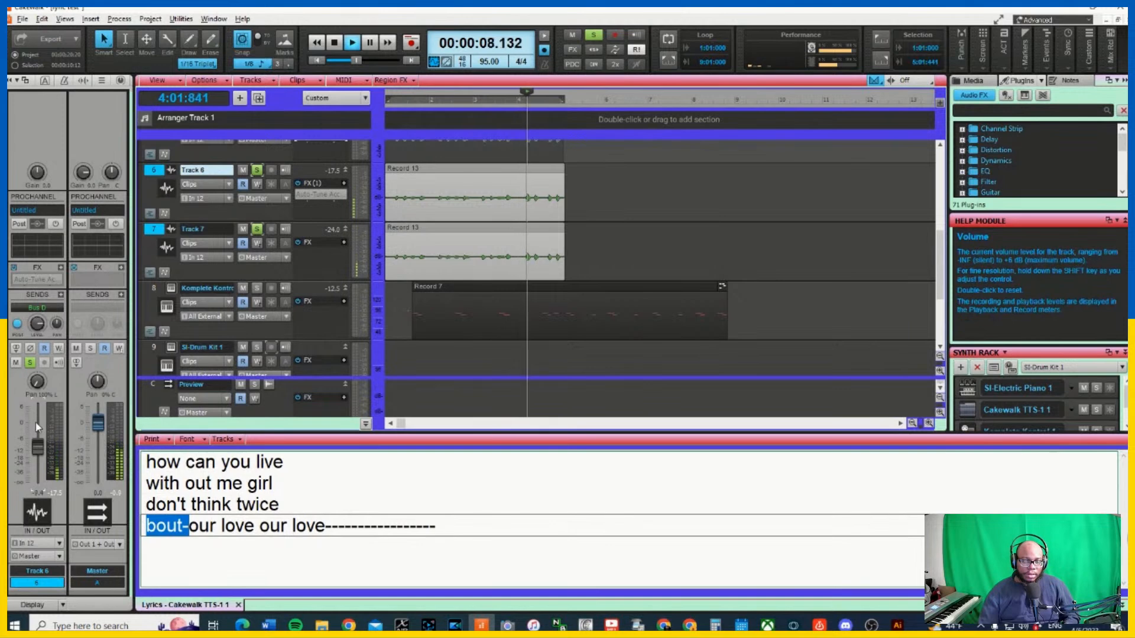
scroll(35, 423, up, 10)
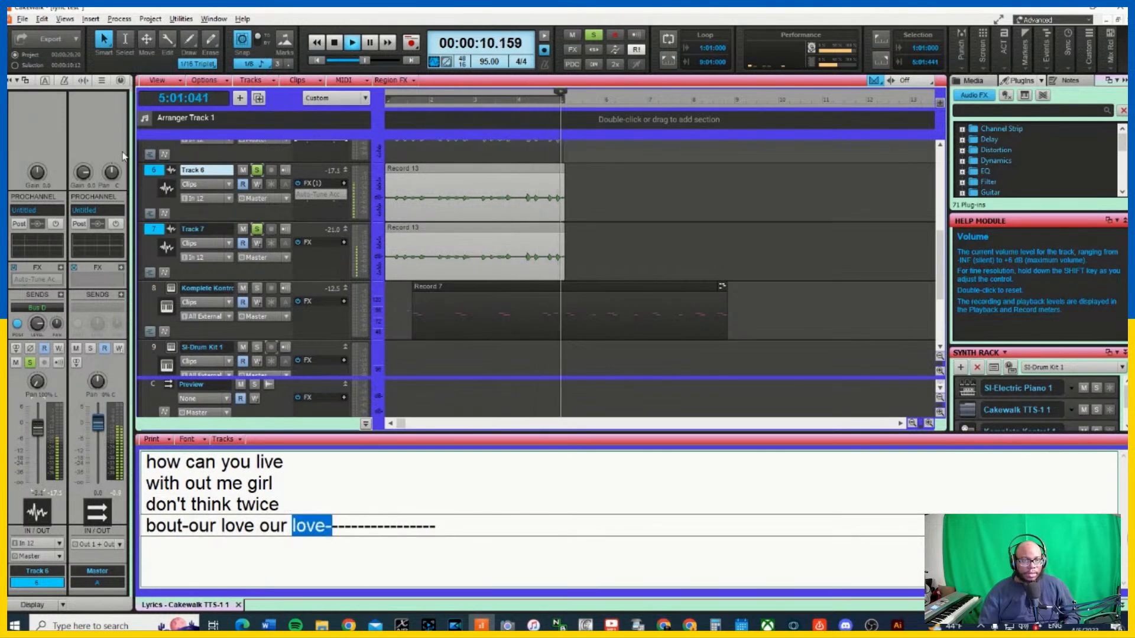
click(155, 170)
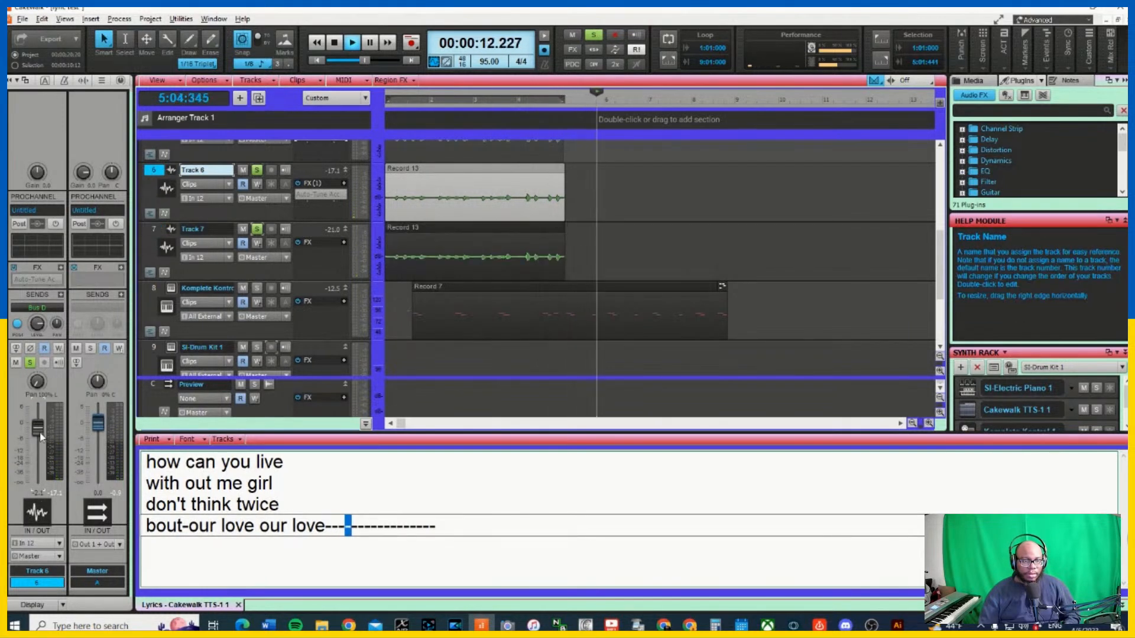
scroll(40, 435, down, 4)
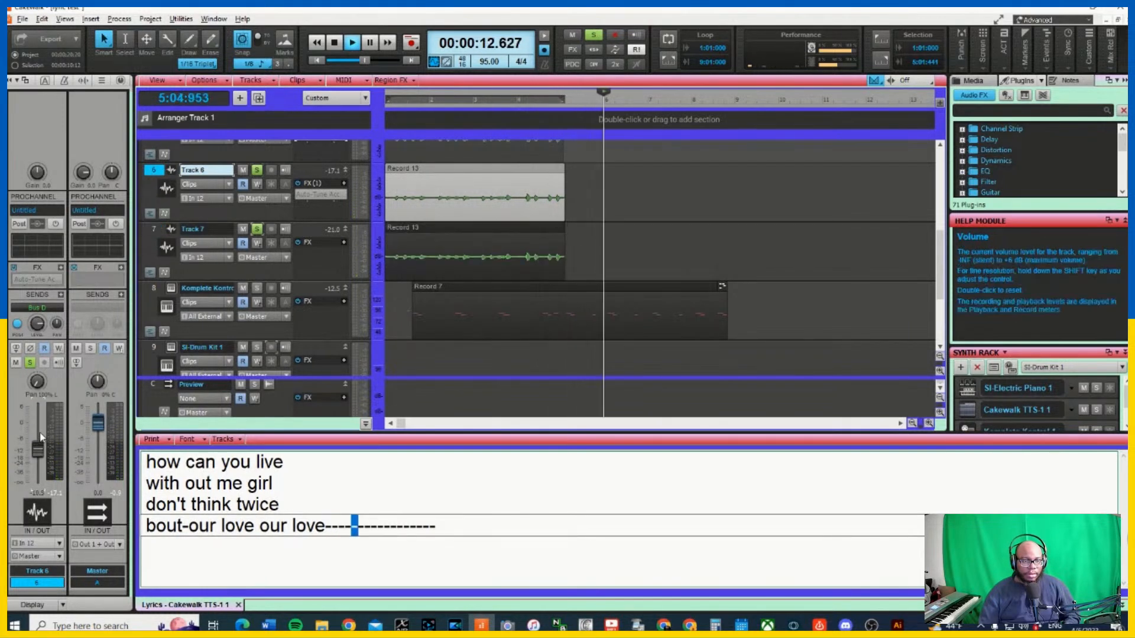
Replay the two soloed vocals from the start, and unsolo Tracks 6 and 7 to hear the full mix
click(323, 60)
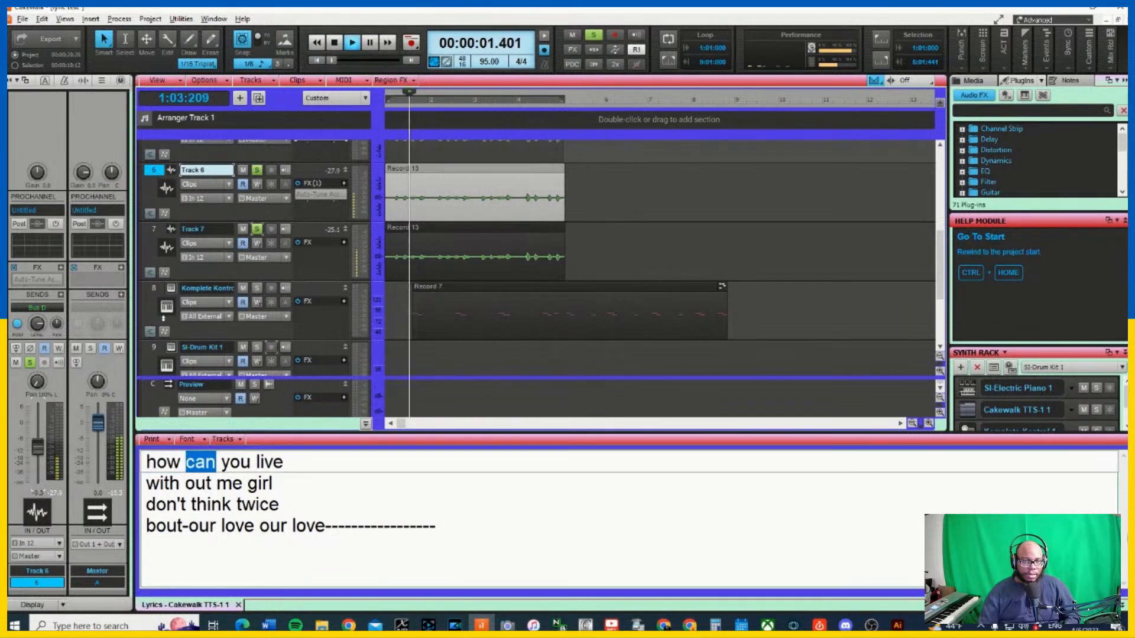
click(256, 169)
click(257, 229)
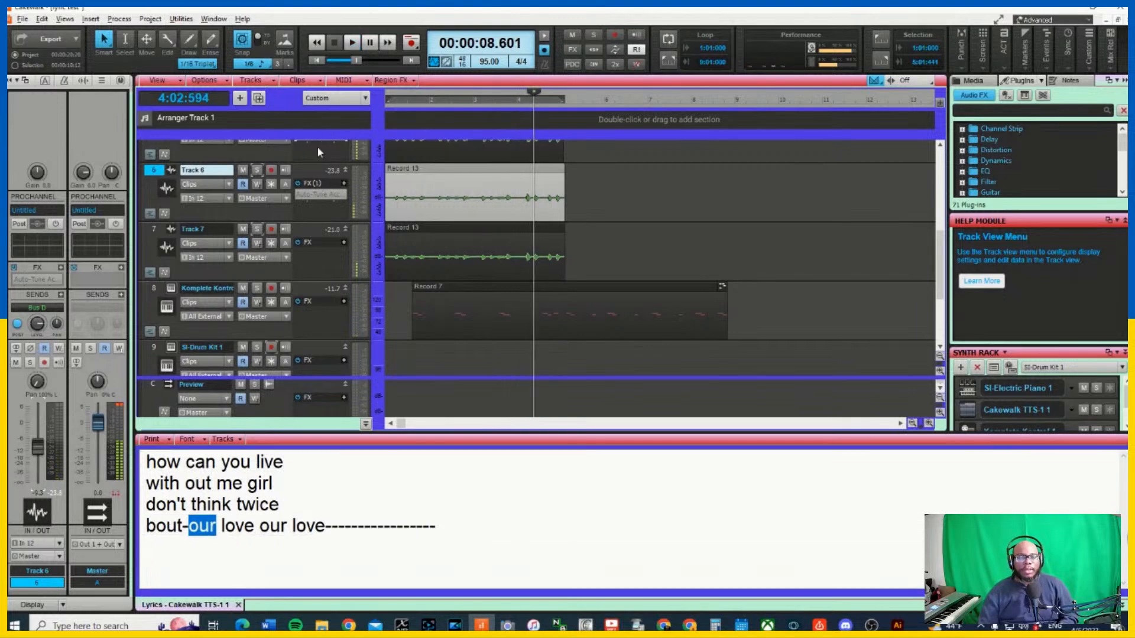
scroll(317, 142, up, 3)
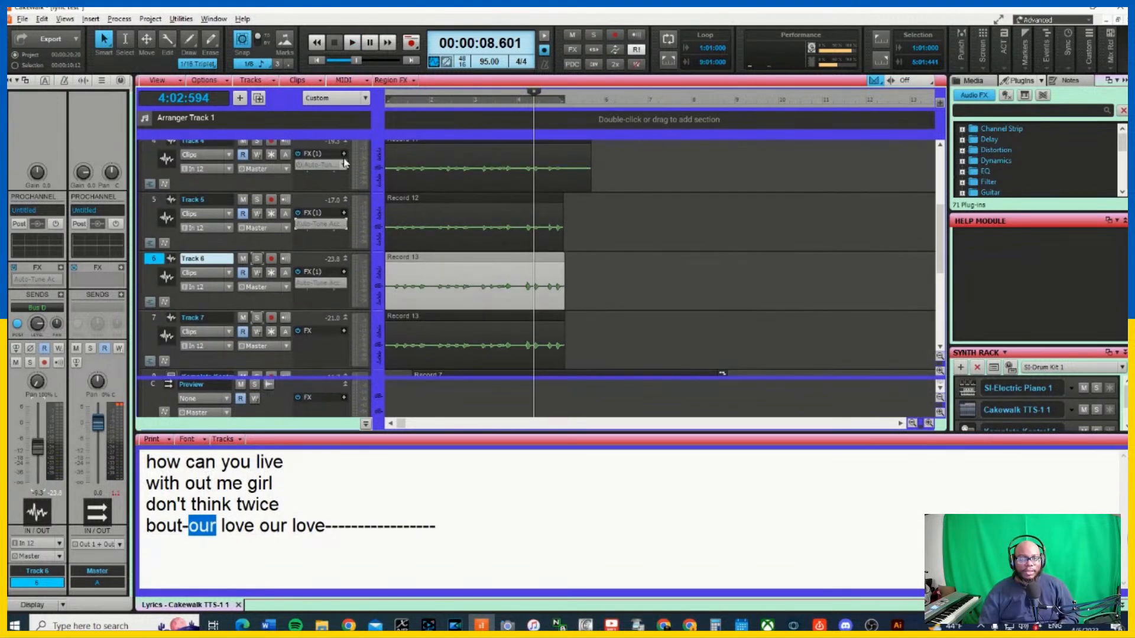
Enlarge the bus area to reach Bus D and open the Sonitus Equalizer in its FX Chain
scroll(366, 212, up, 1)
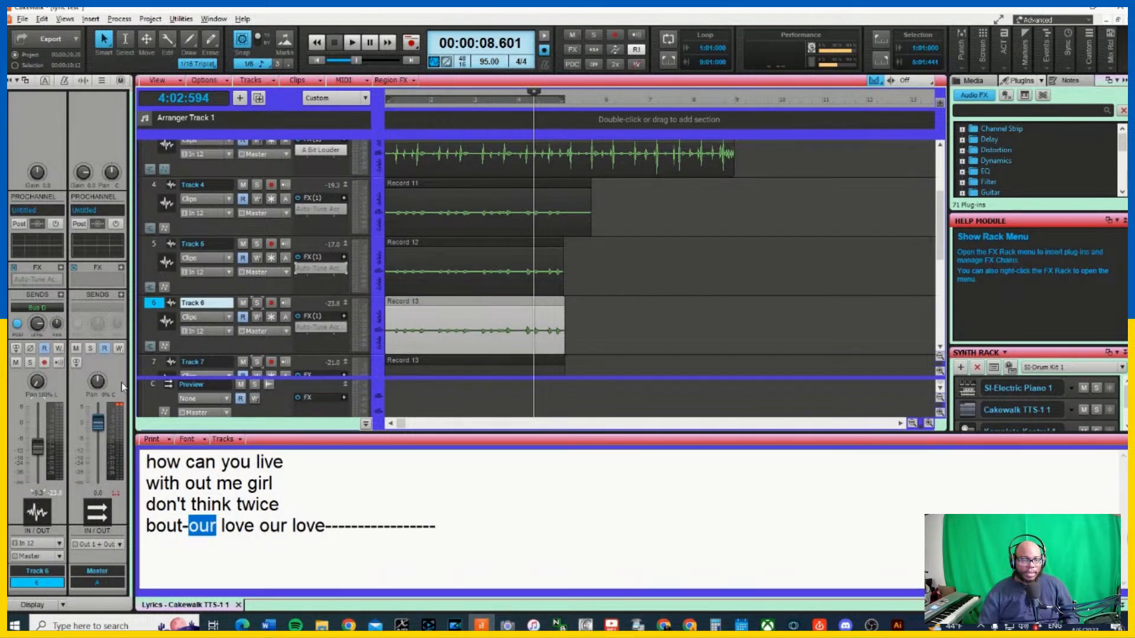
scroll(239, 377, down, 5)
scroll(239, 373, down, 1)
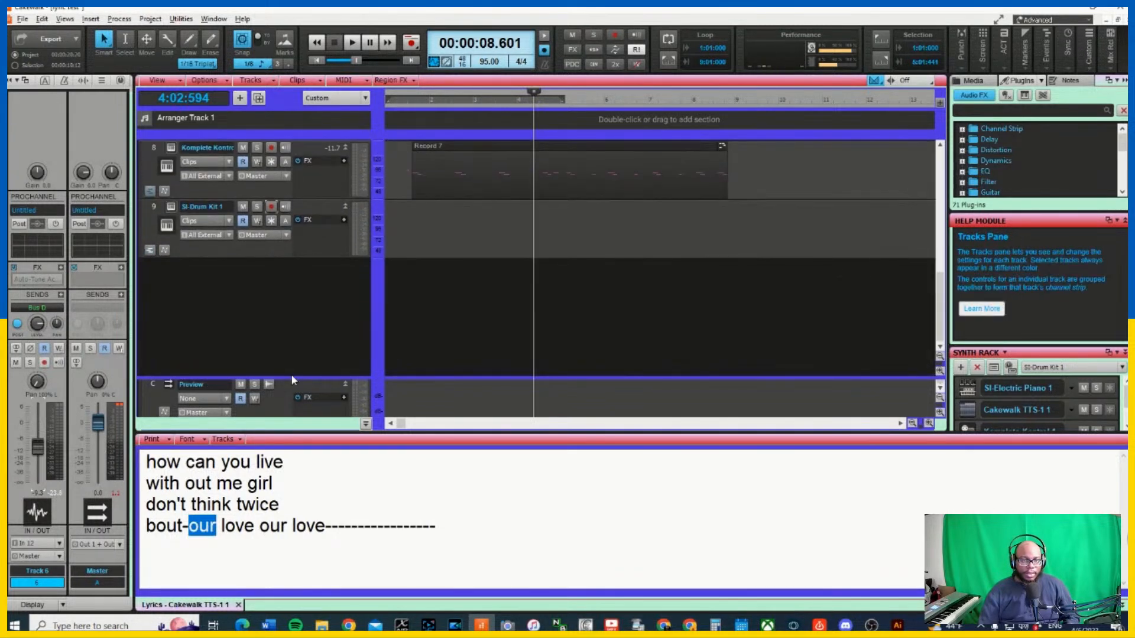
drag(293, 378, 291, 286)
double_click(321, 361)
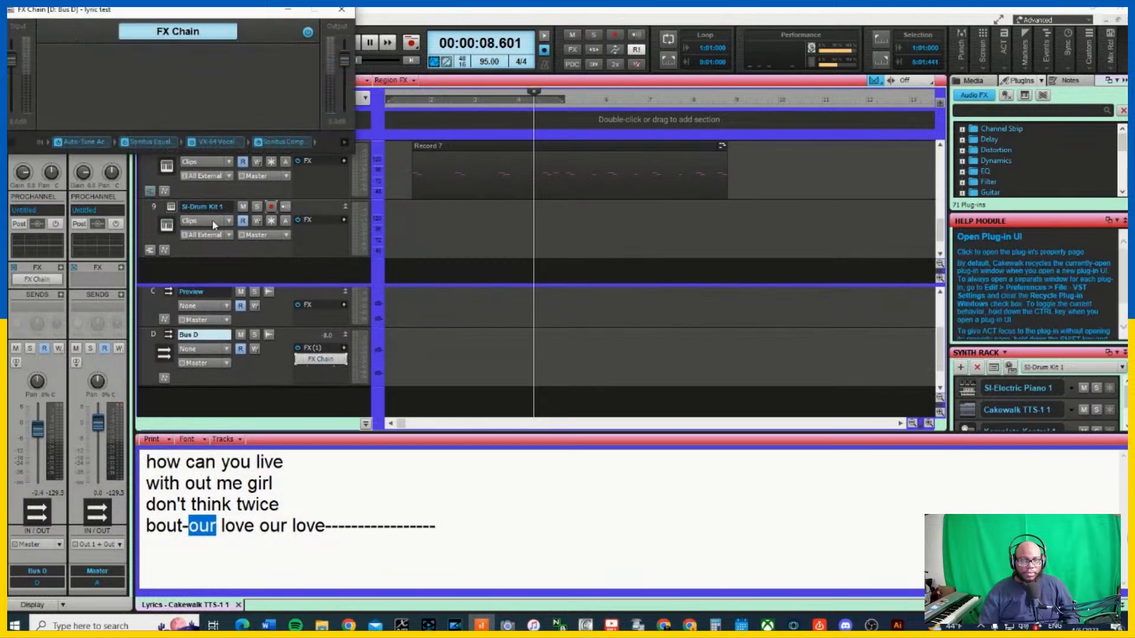
click(133, 144)
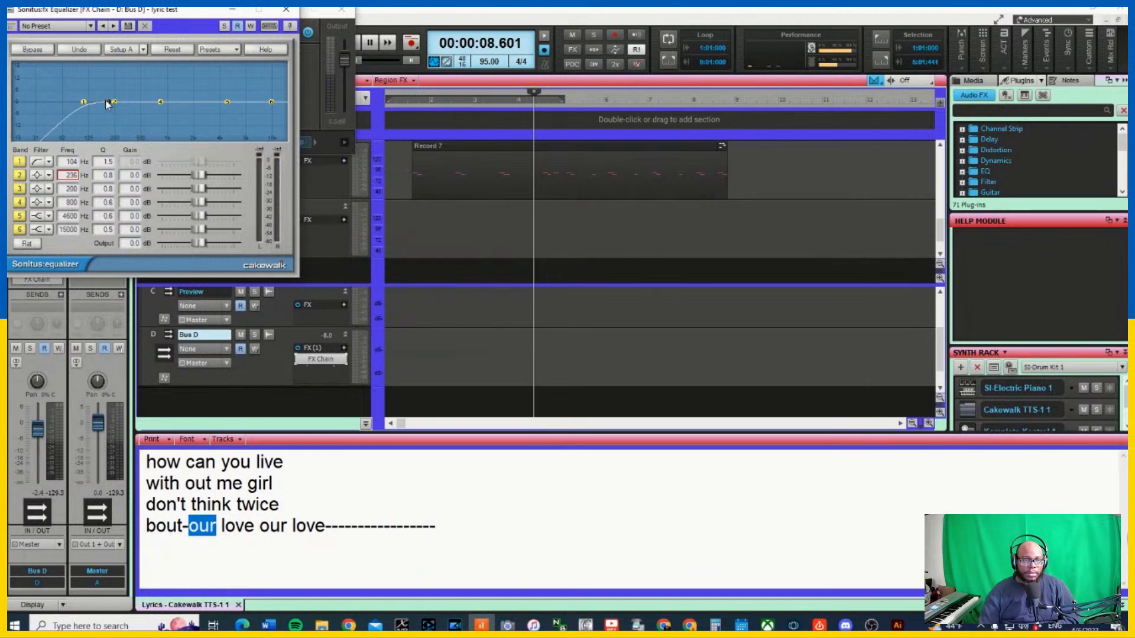
During playback, cut Bus D's equalizer band 2 with a Q of 17.5 to about -9.4 dB at 299 Hz
drag(114, 110, 113, 108)
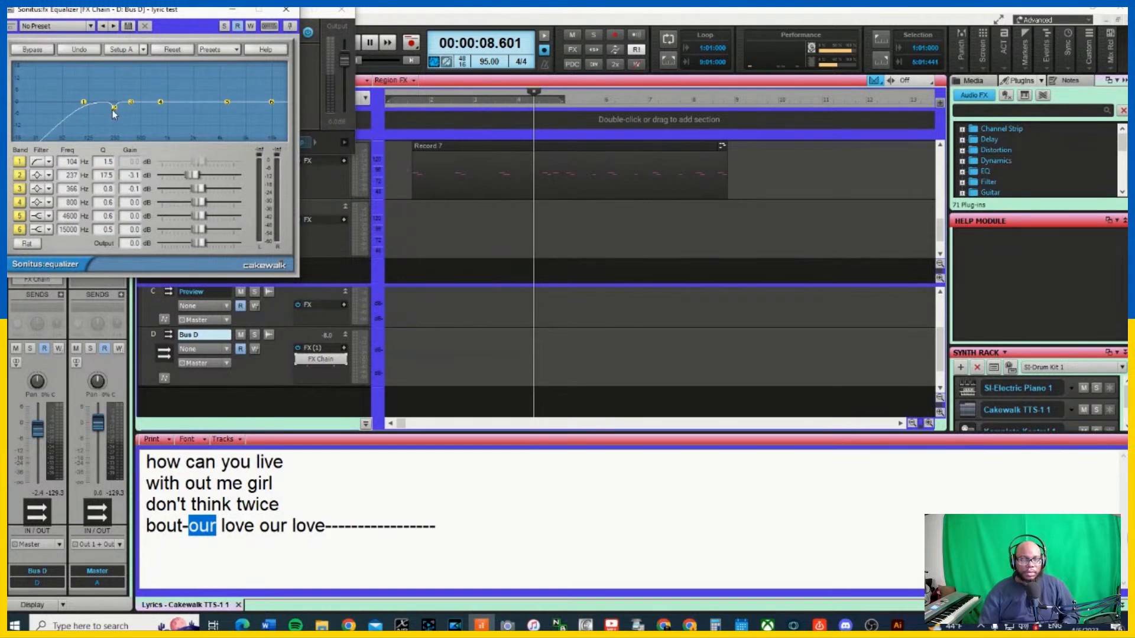
key(space)
drag(166, 23, 620, 74)
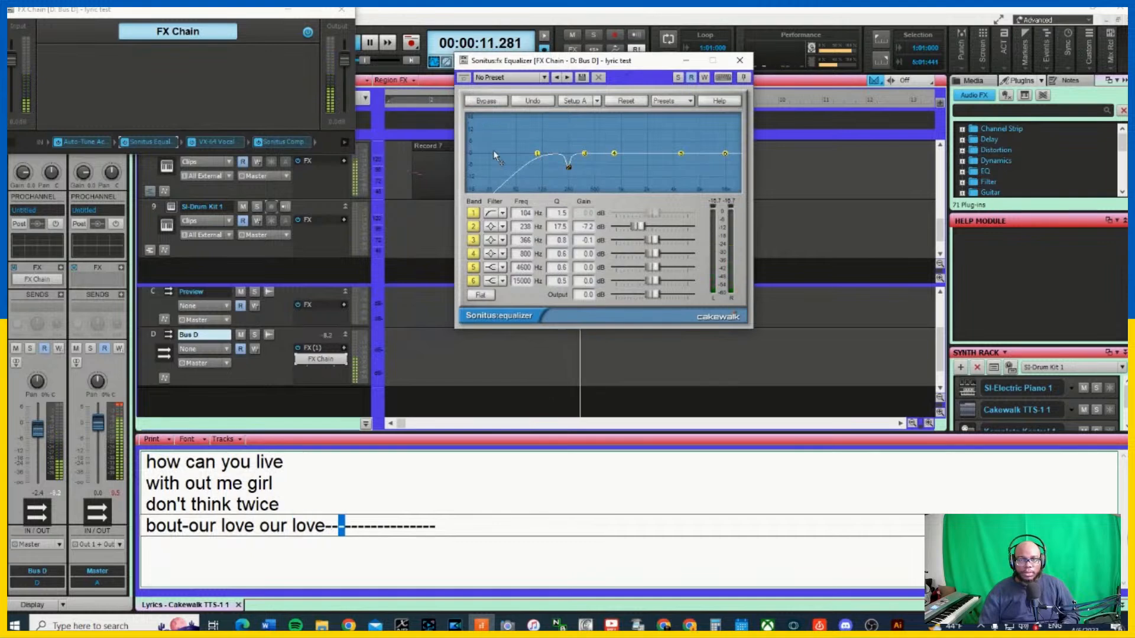
mouse_move(568, 167)
mouse_down()
mouse_move(555, 169)
mouse_move(581, 177)
mouse_up()
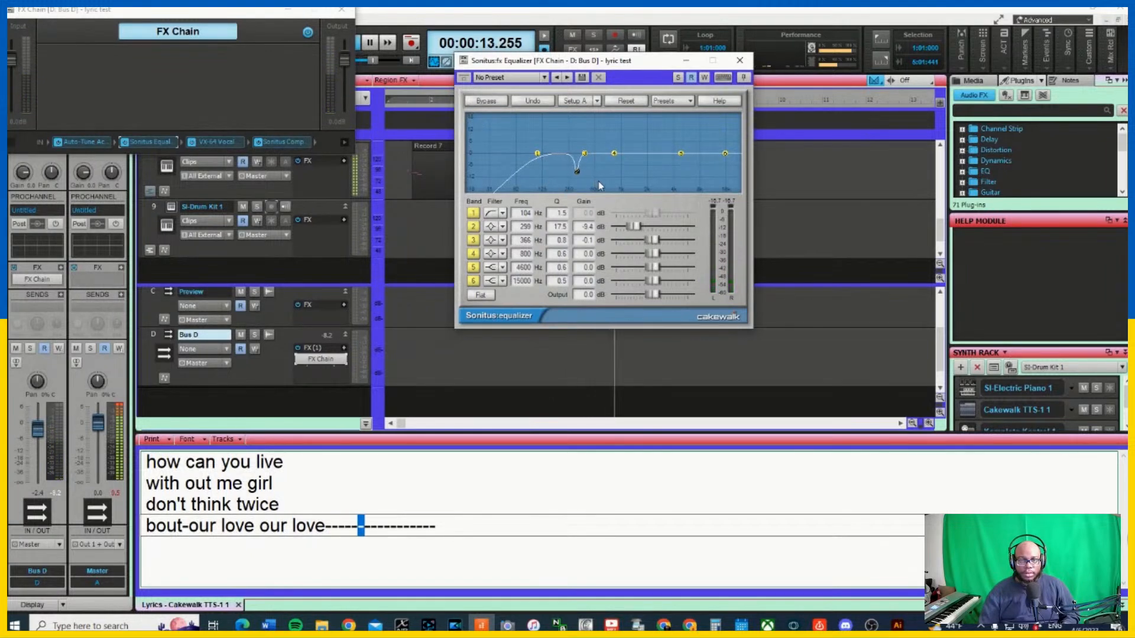
Move the FX Chain window aside, replay from the start, and adjust equalizer band 2 to about -11.6 dB at 272 Hz
drag(245, 13, 228, 98)
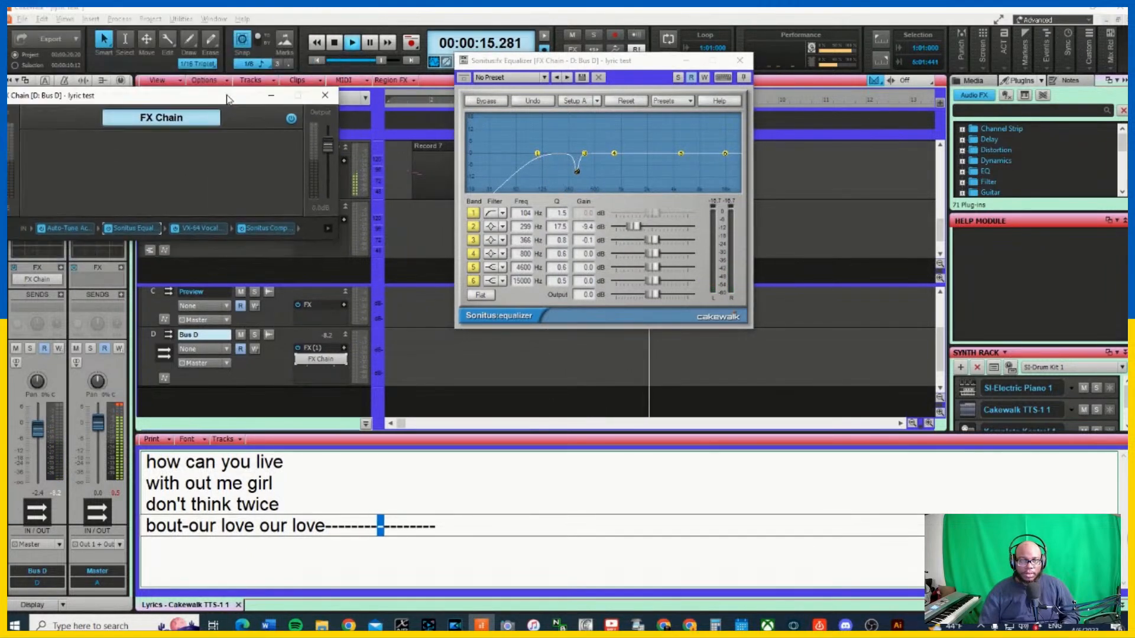
click(318, 61)
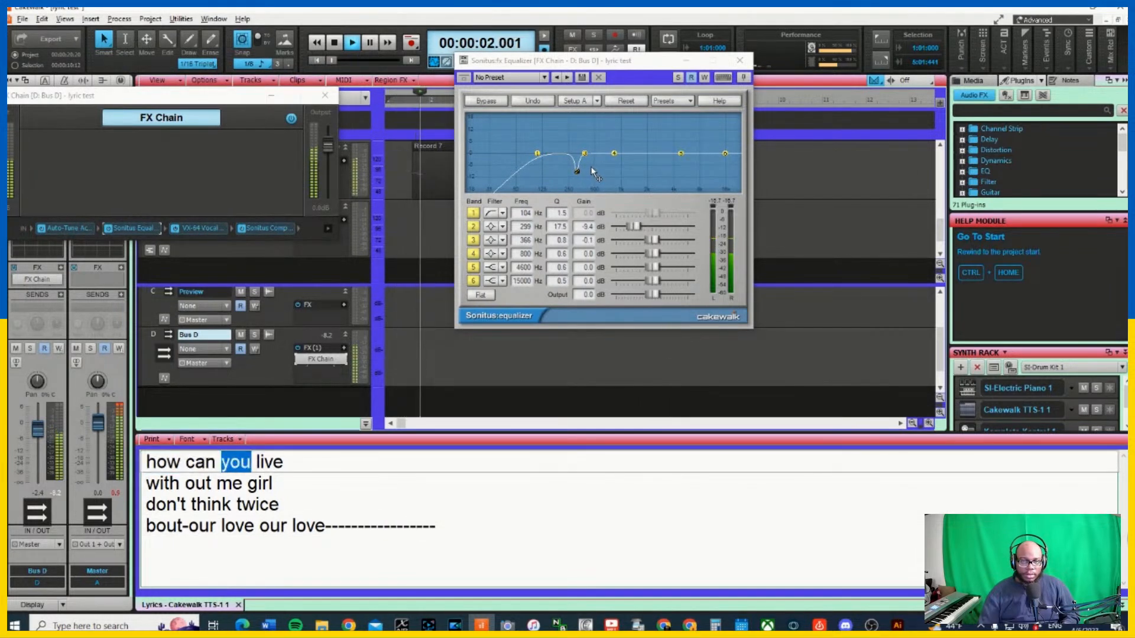
mouse_move(576, 172)
mouse_down()
mouse_move(559, 169)
mouse_move(569, 119)
mouse_move(573, 176)
mouse_up()
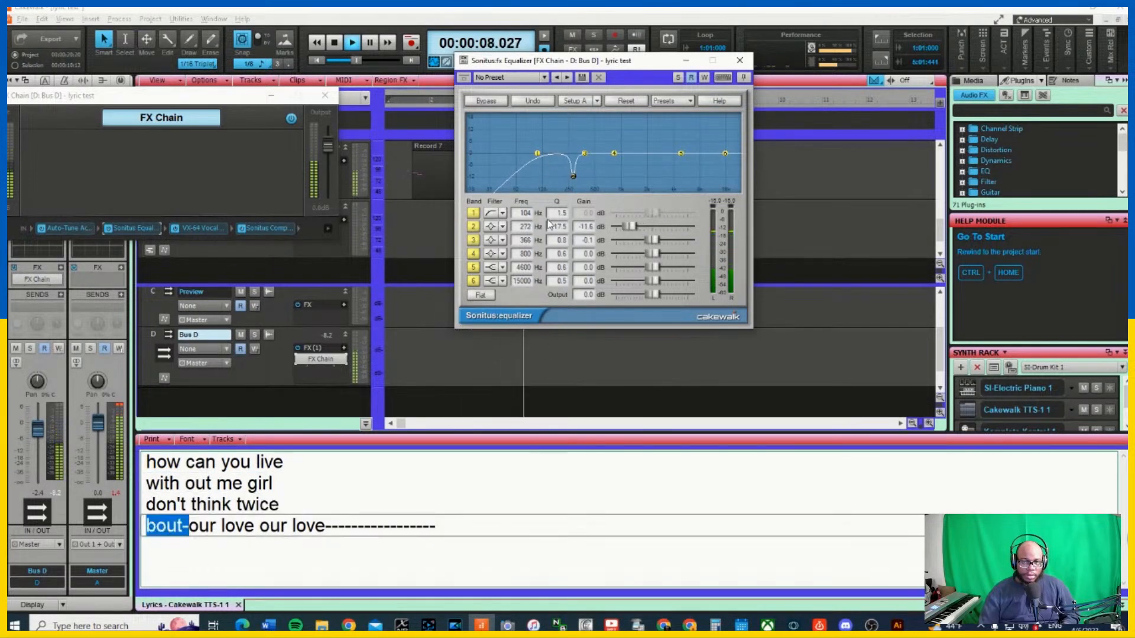
Shift equalizer band 1 to about 166 Hz and band 2 to about 337 Hz, replaying from the start before closing the effect windows
drag(556, 216, 524, 193)
key(space)
click(319, 61)
key(space)
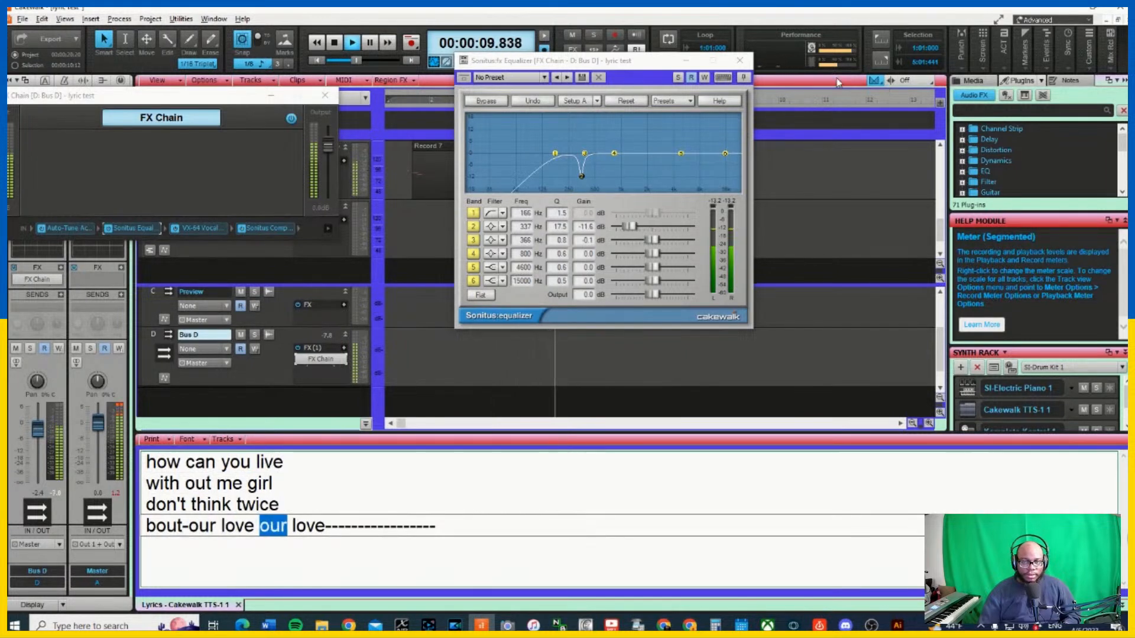
click(739, 61)
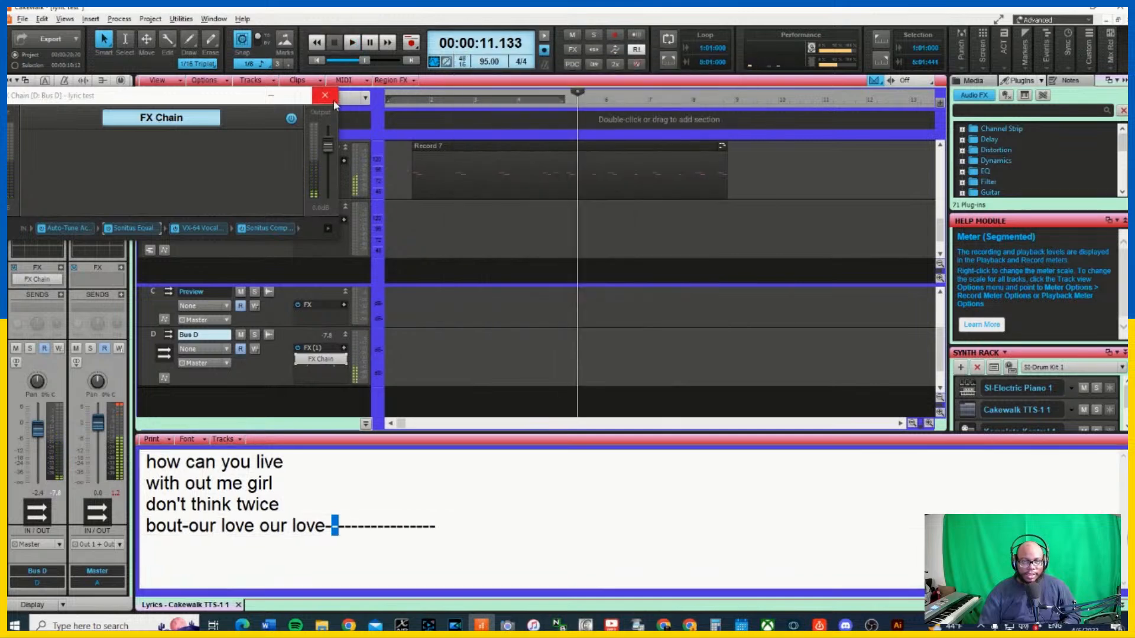
click(325, 95)
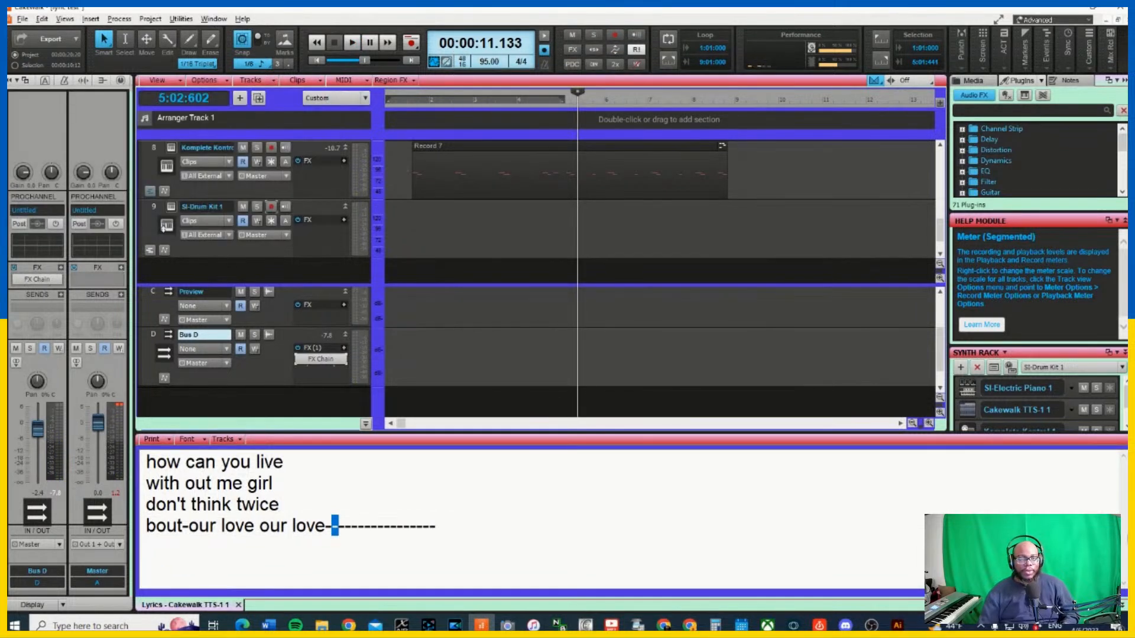
Bring Track 7 into view, select it along with Track 6, and lower Track 7's volume to about -19 dB
scroll(164, 251, up, 2)
scroll(165, 251, down, 1)
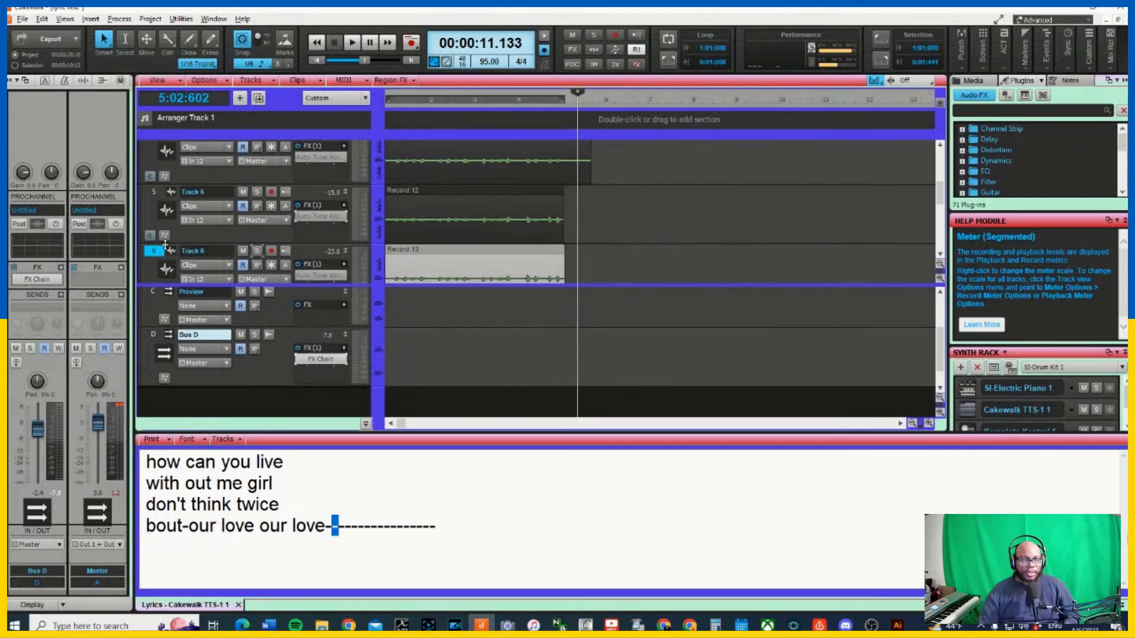
scroll(165, 251, up, 1)
scroll(165, 254, down, 1)
scroll(201, 237, down, 1)
scroll(201, 225, up, 3)
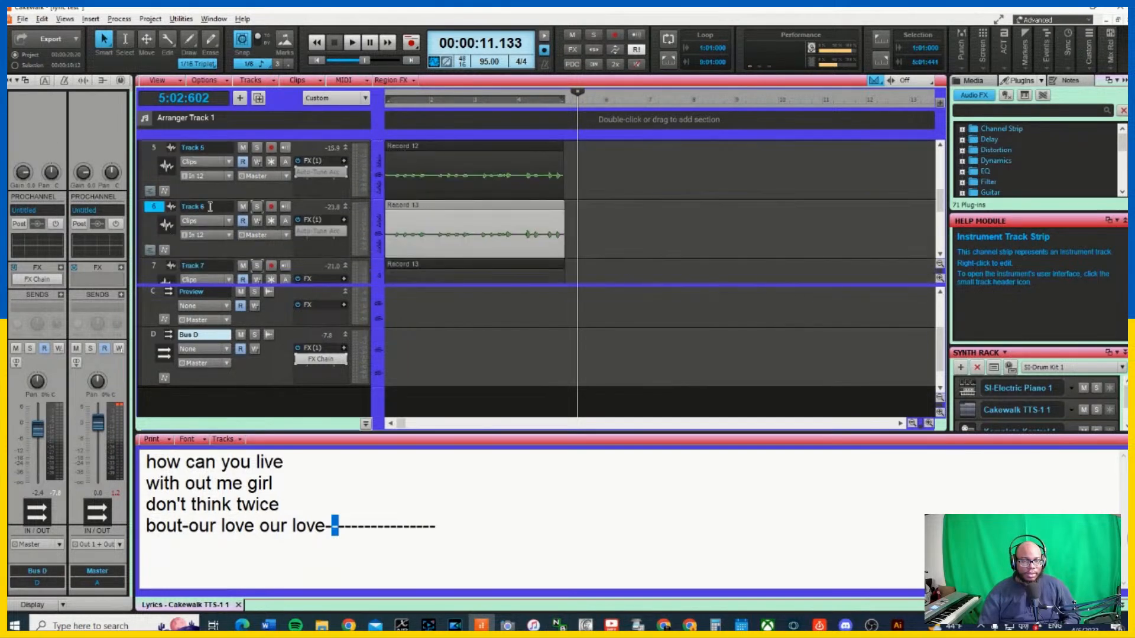
click(158, 208)
click(158, 209)
click(158, 268)
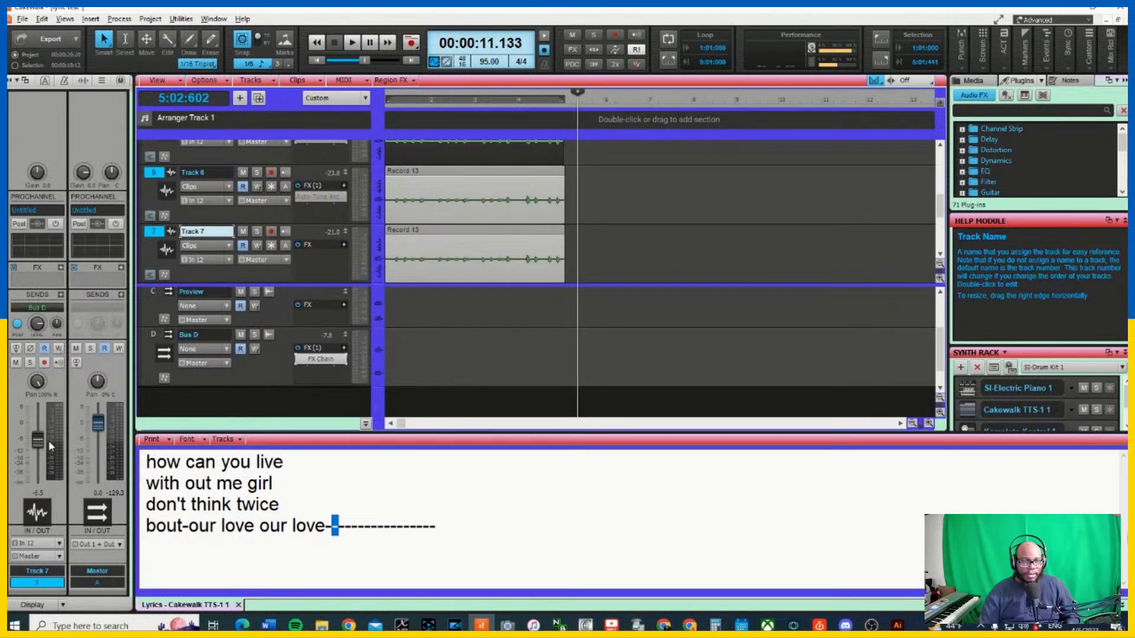
scroll(40, 445, down, 8)
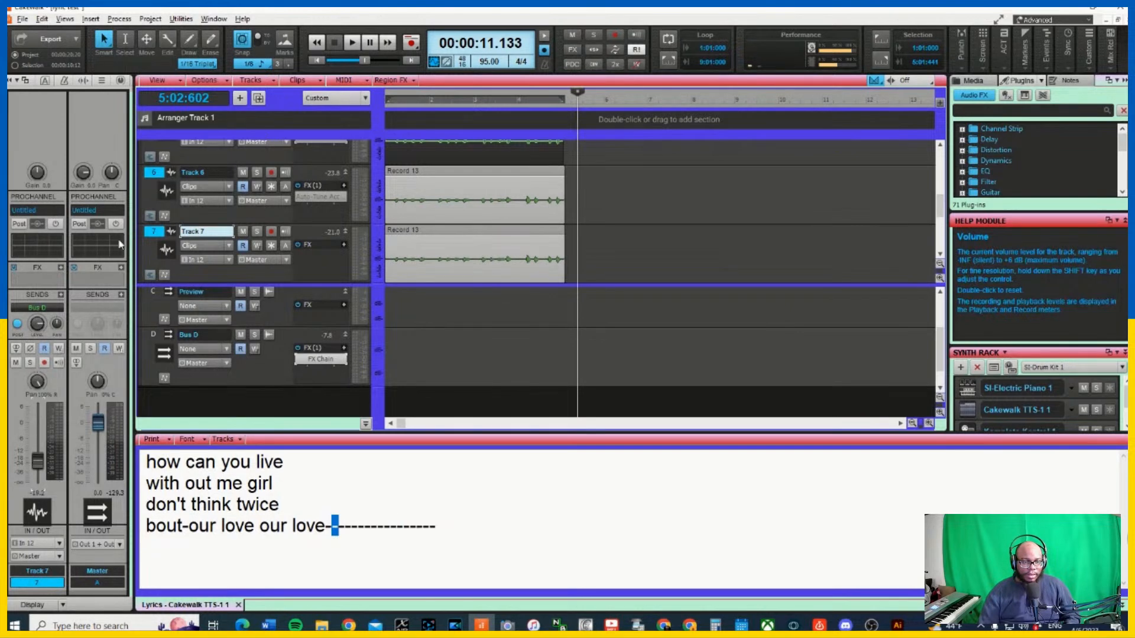
Deselect Track 7, make Track 6 the active track, and lower its volume to about -19 dB
click(159, 233)
click(158, 176)
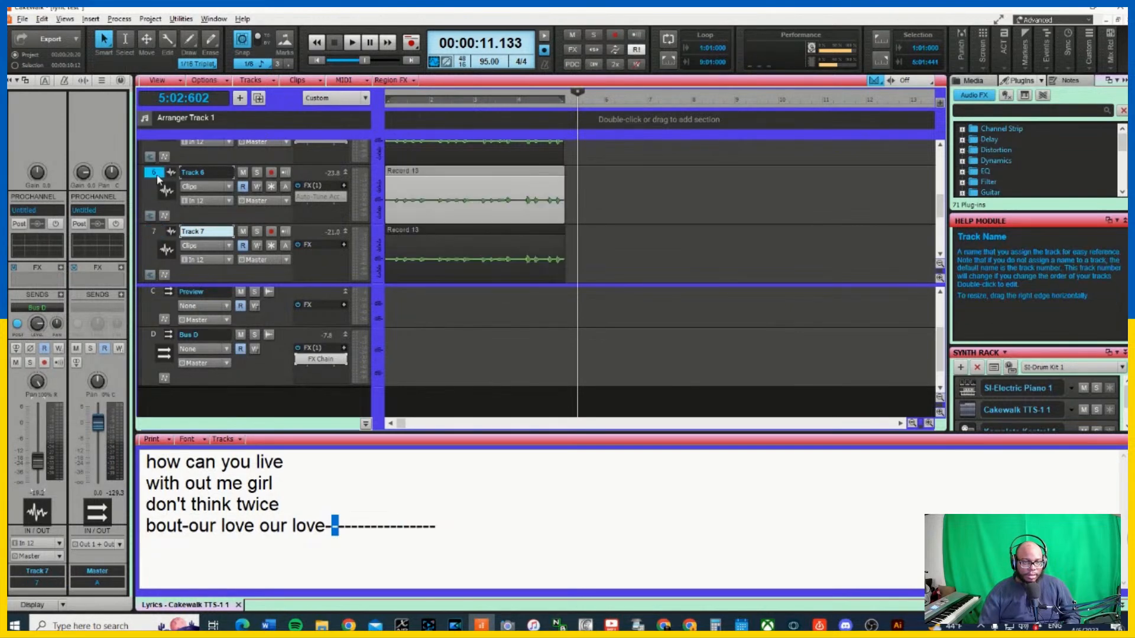
scroll(39, 454, down, 5)
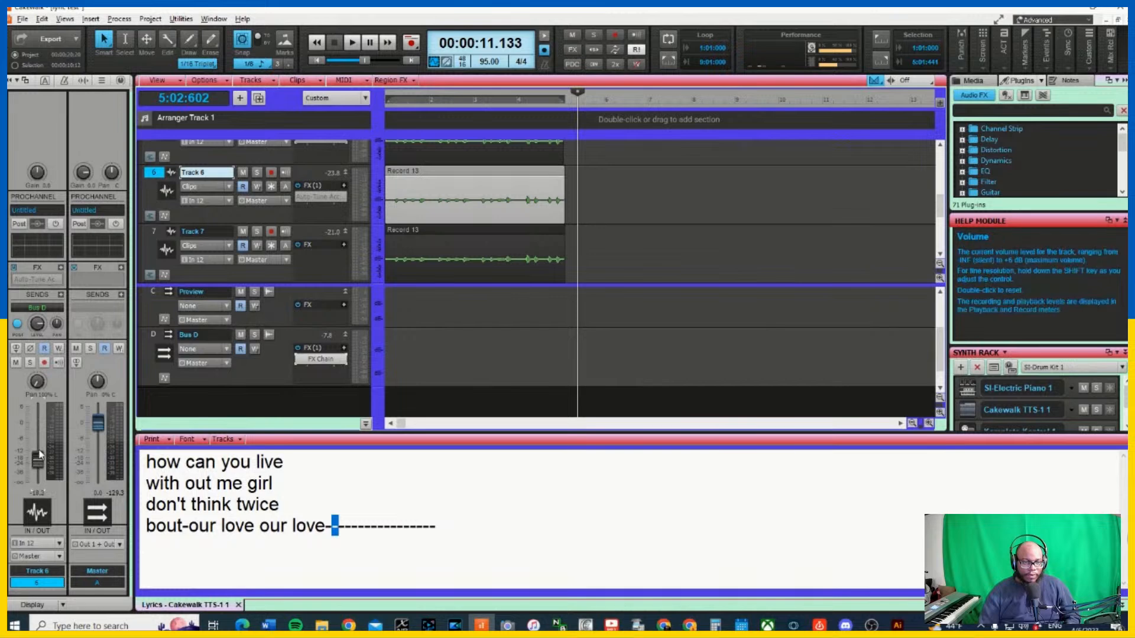
Play the full mix from the start to check the quieter Tracks 6 and 7, then stop playback and switch windows
key(space)
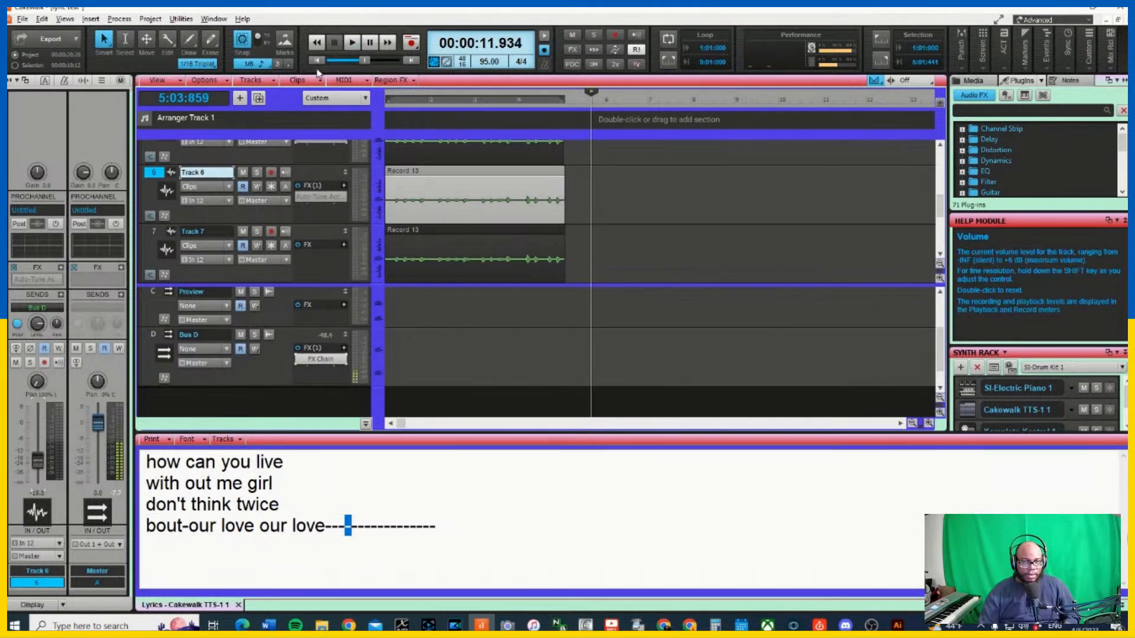
click(316, 62)
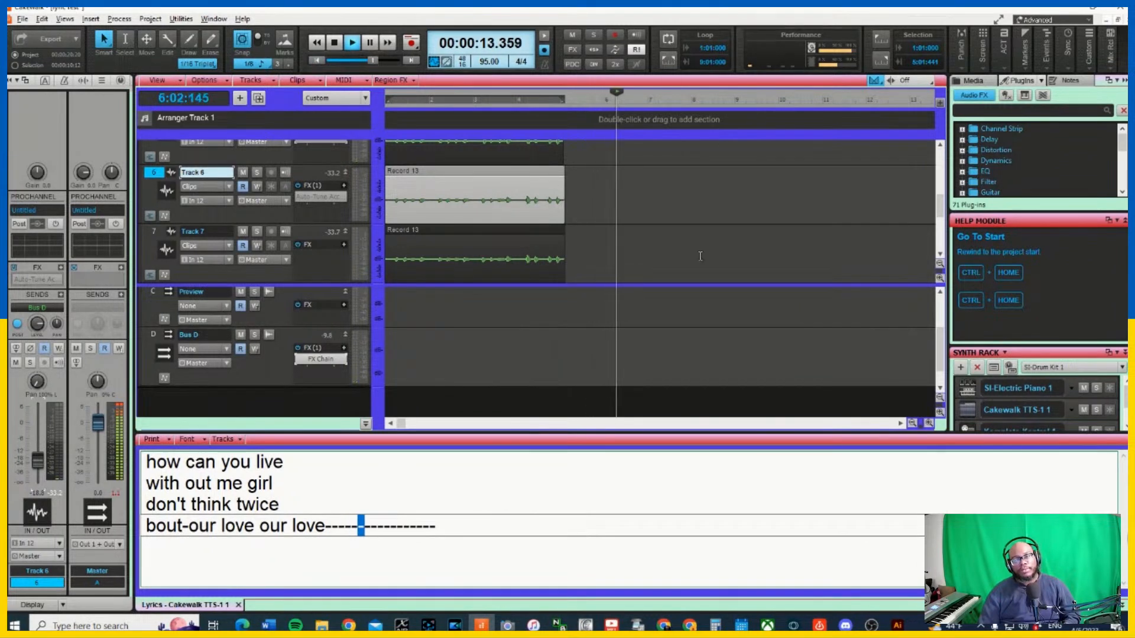
scroll(582, 259, up, 3)
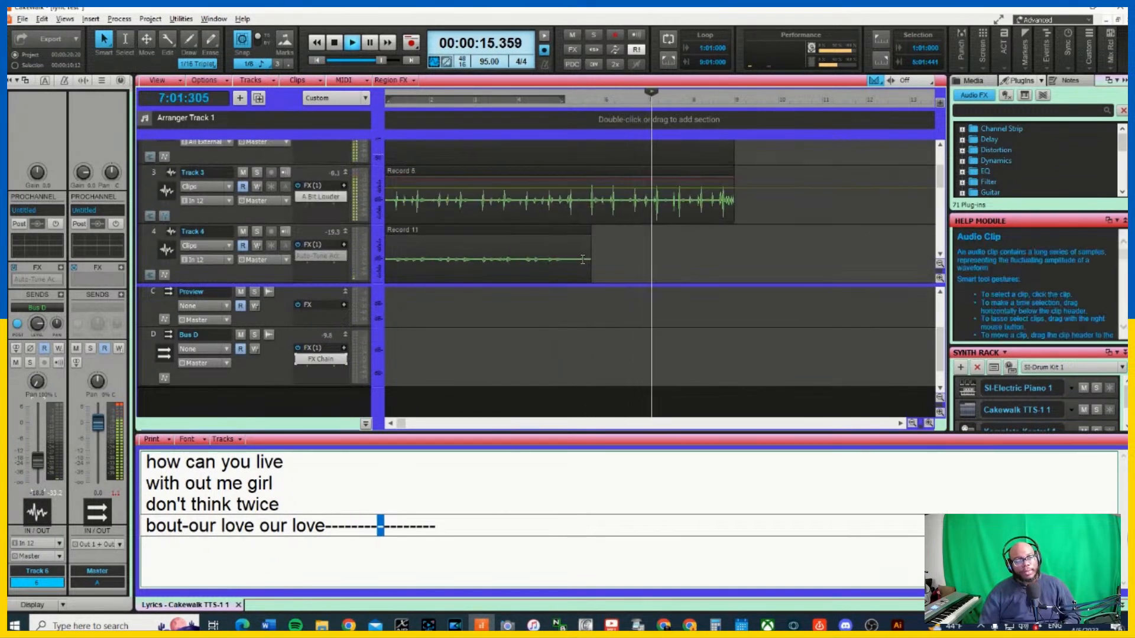
key(space)
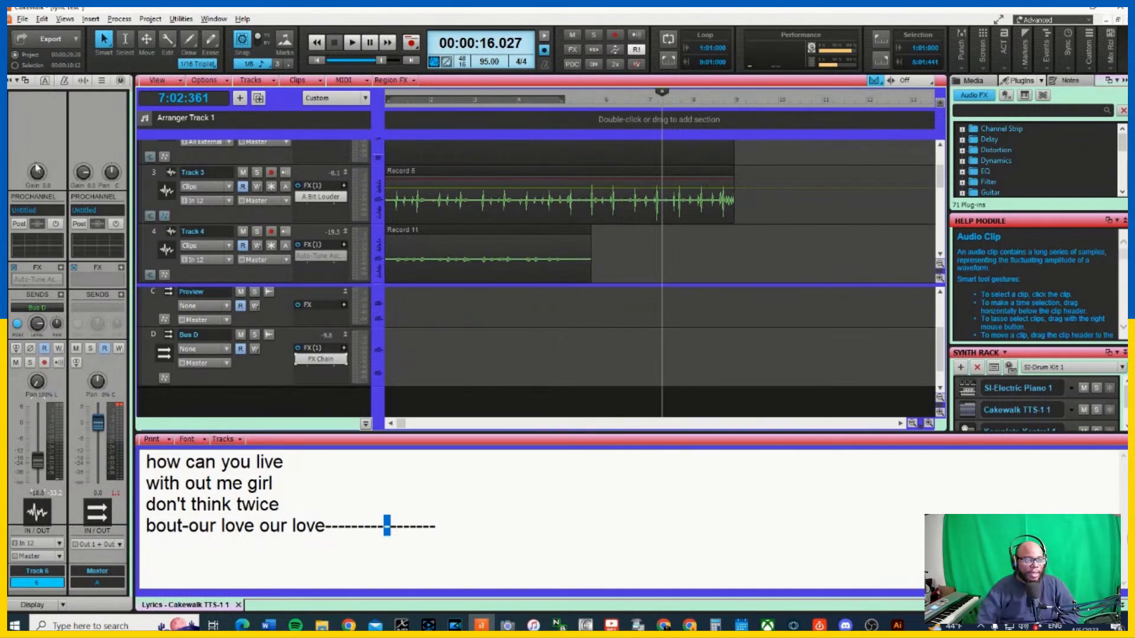
key(alt+Tab)
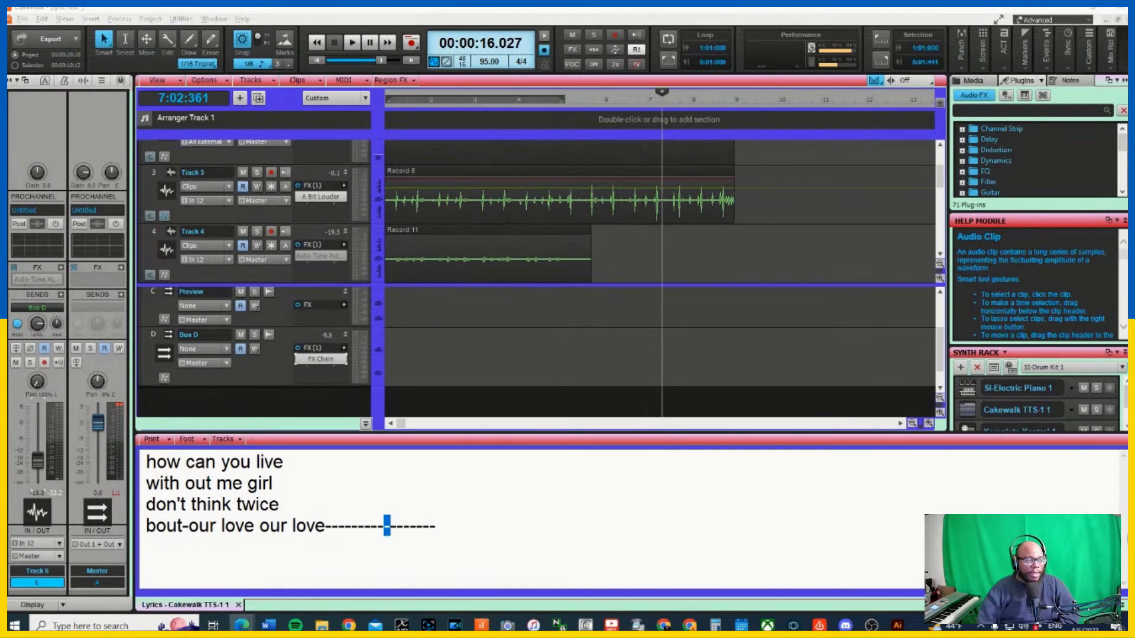